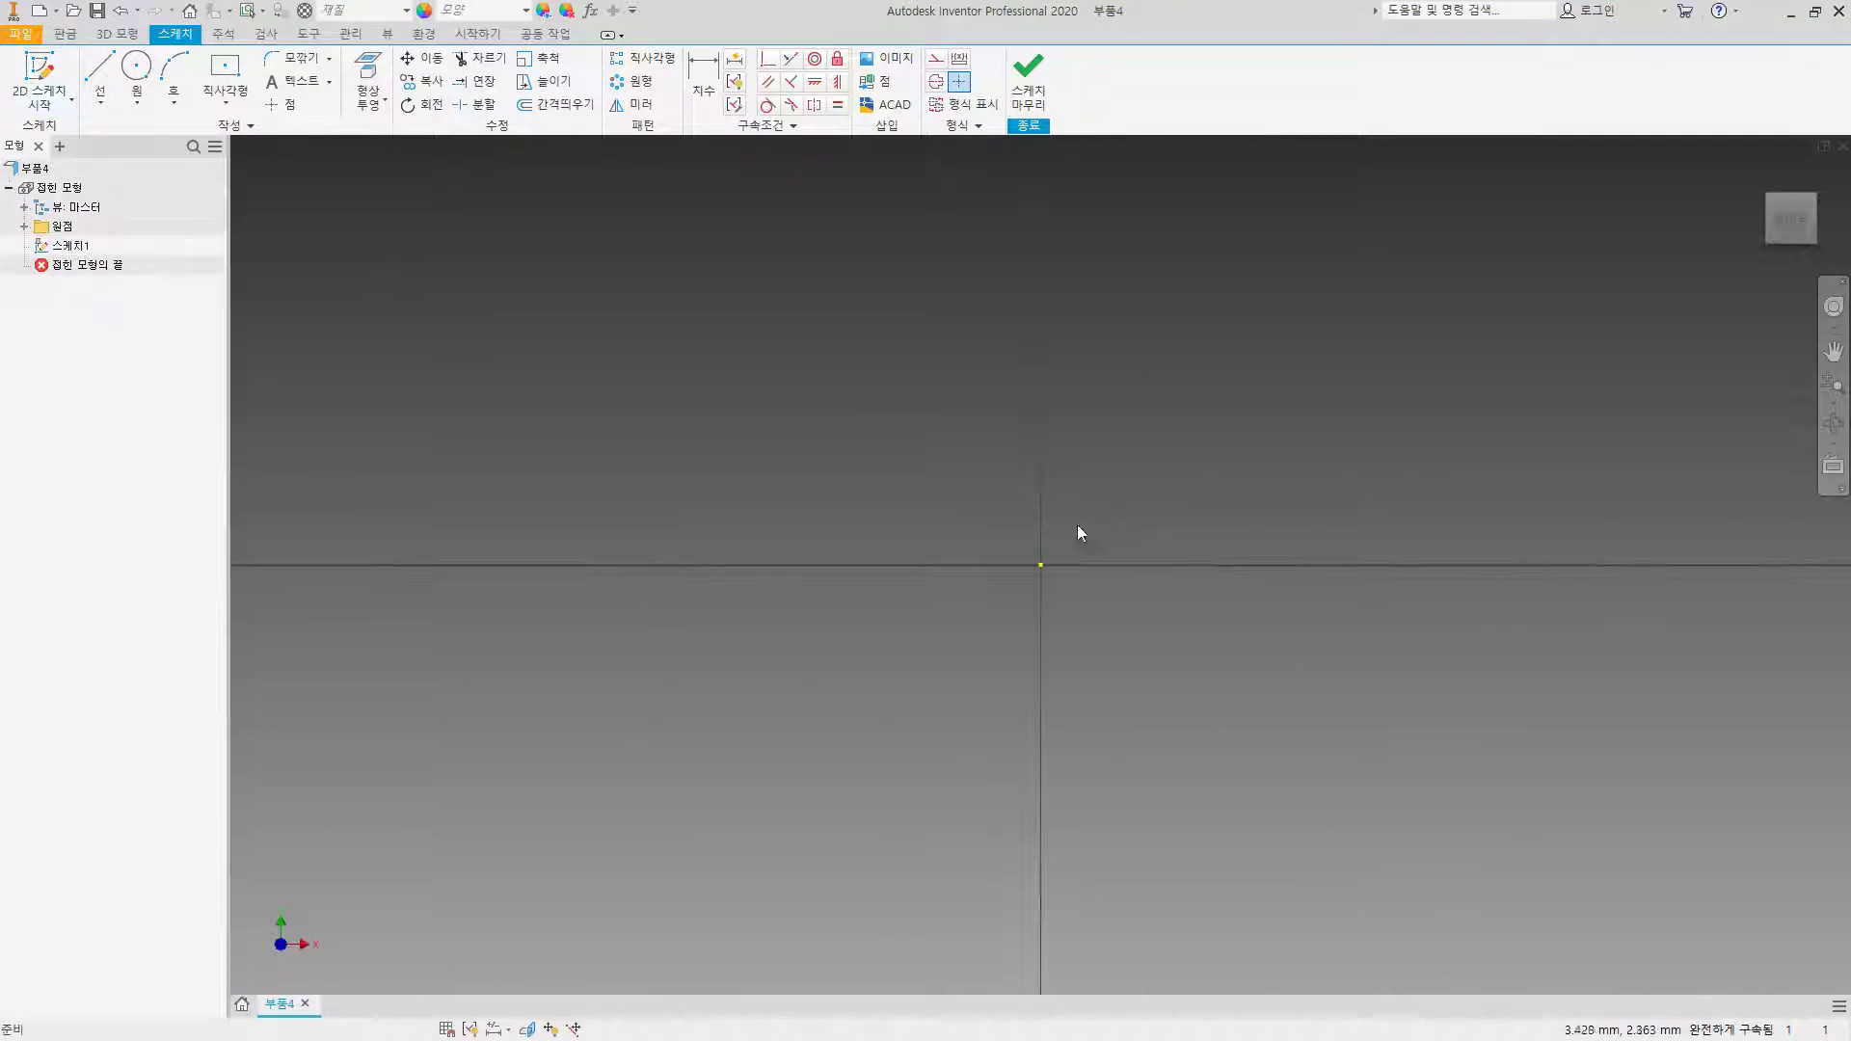
Step: Draw a centre-based rectangle centred on the sketch origin
{"action": "left_click", "coordinate": [227, 73]}
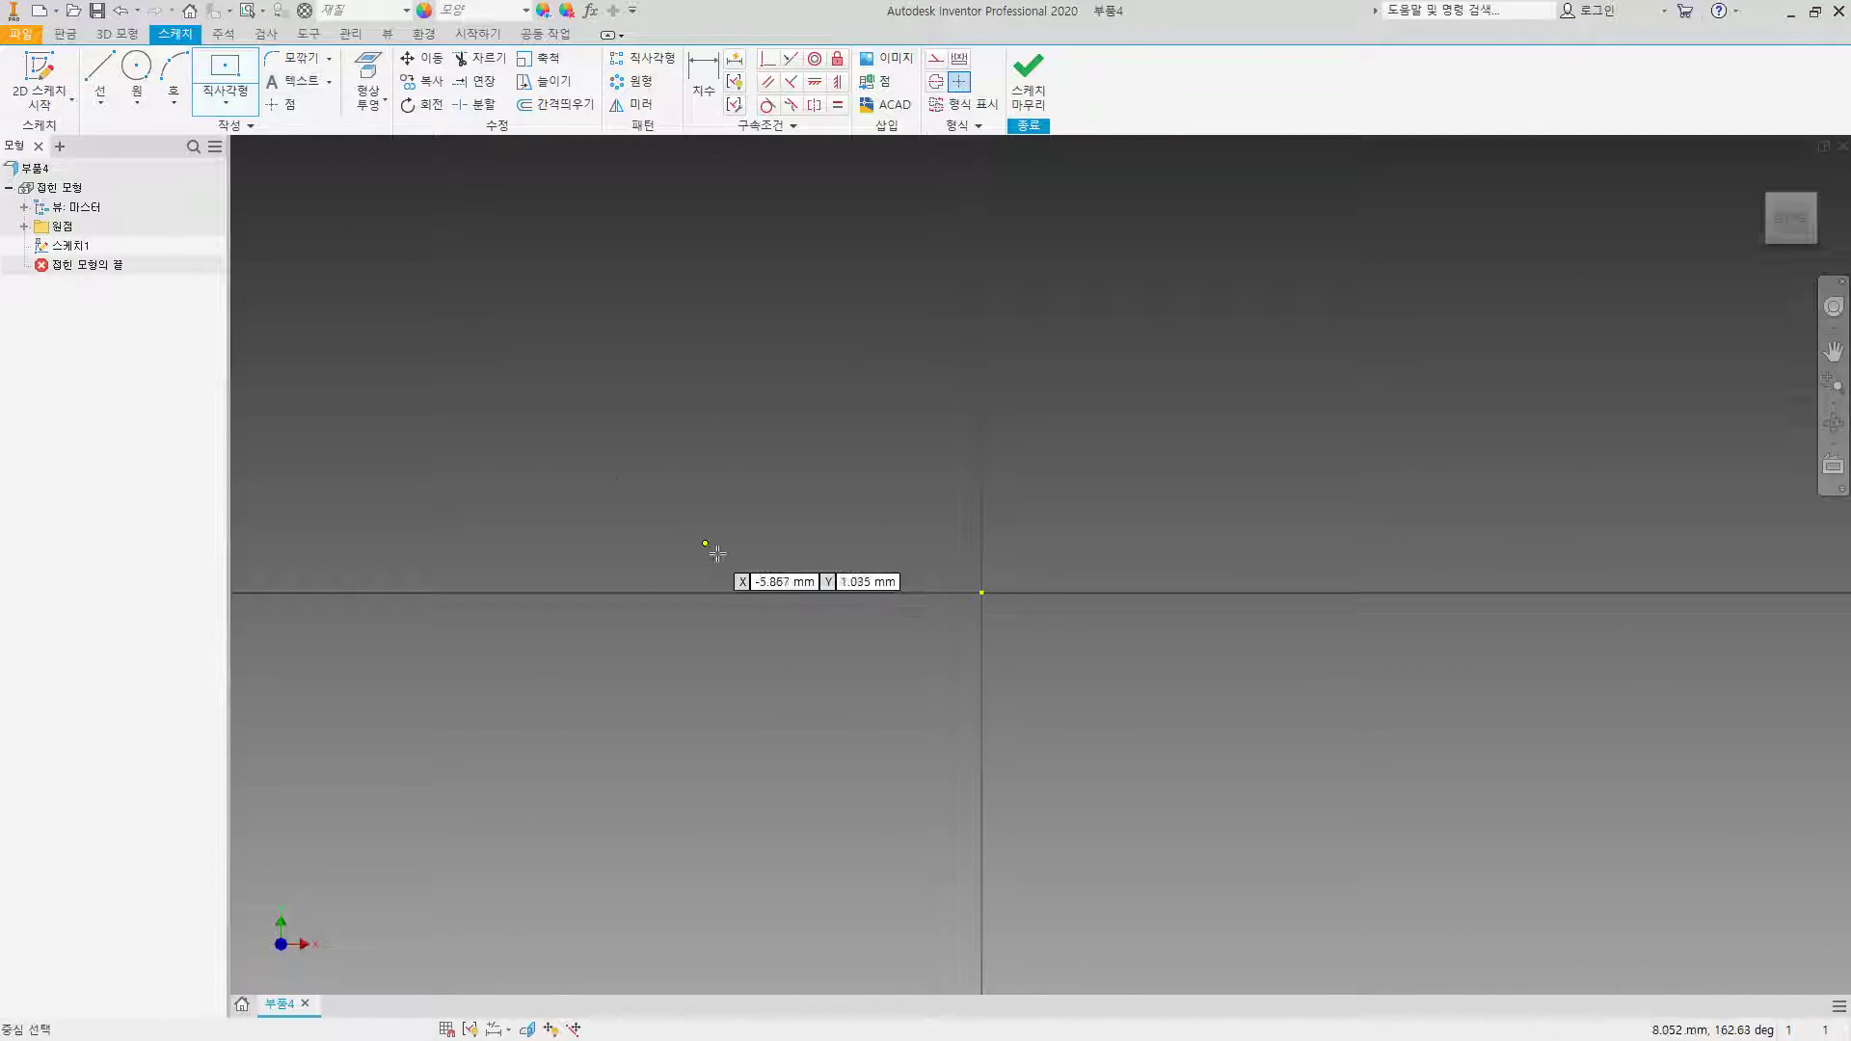
{"action": "left_click", "coordinate": [981, 592]}
{"action": "left_click", "coordinate": [1462, 673]}
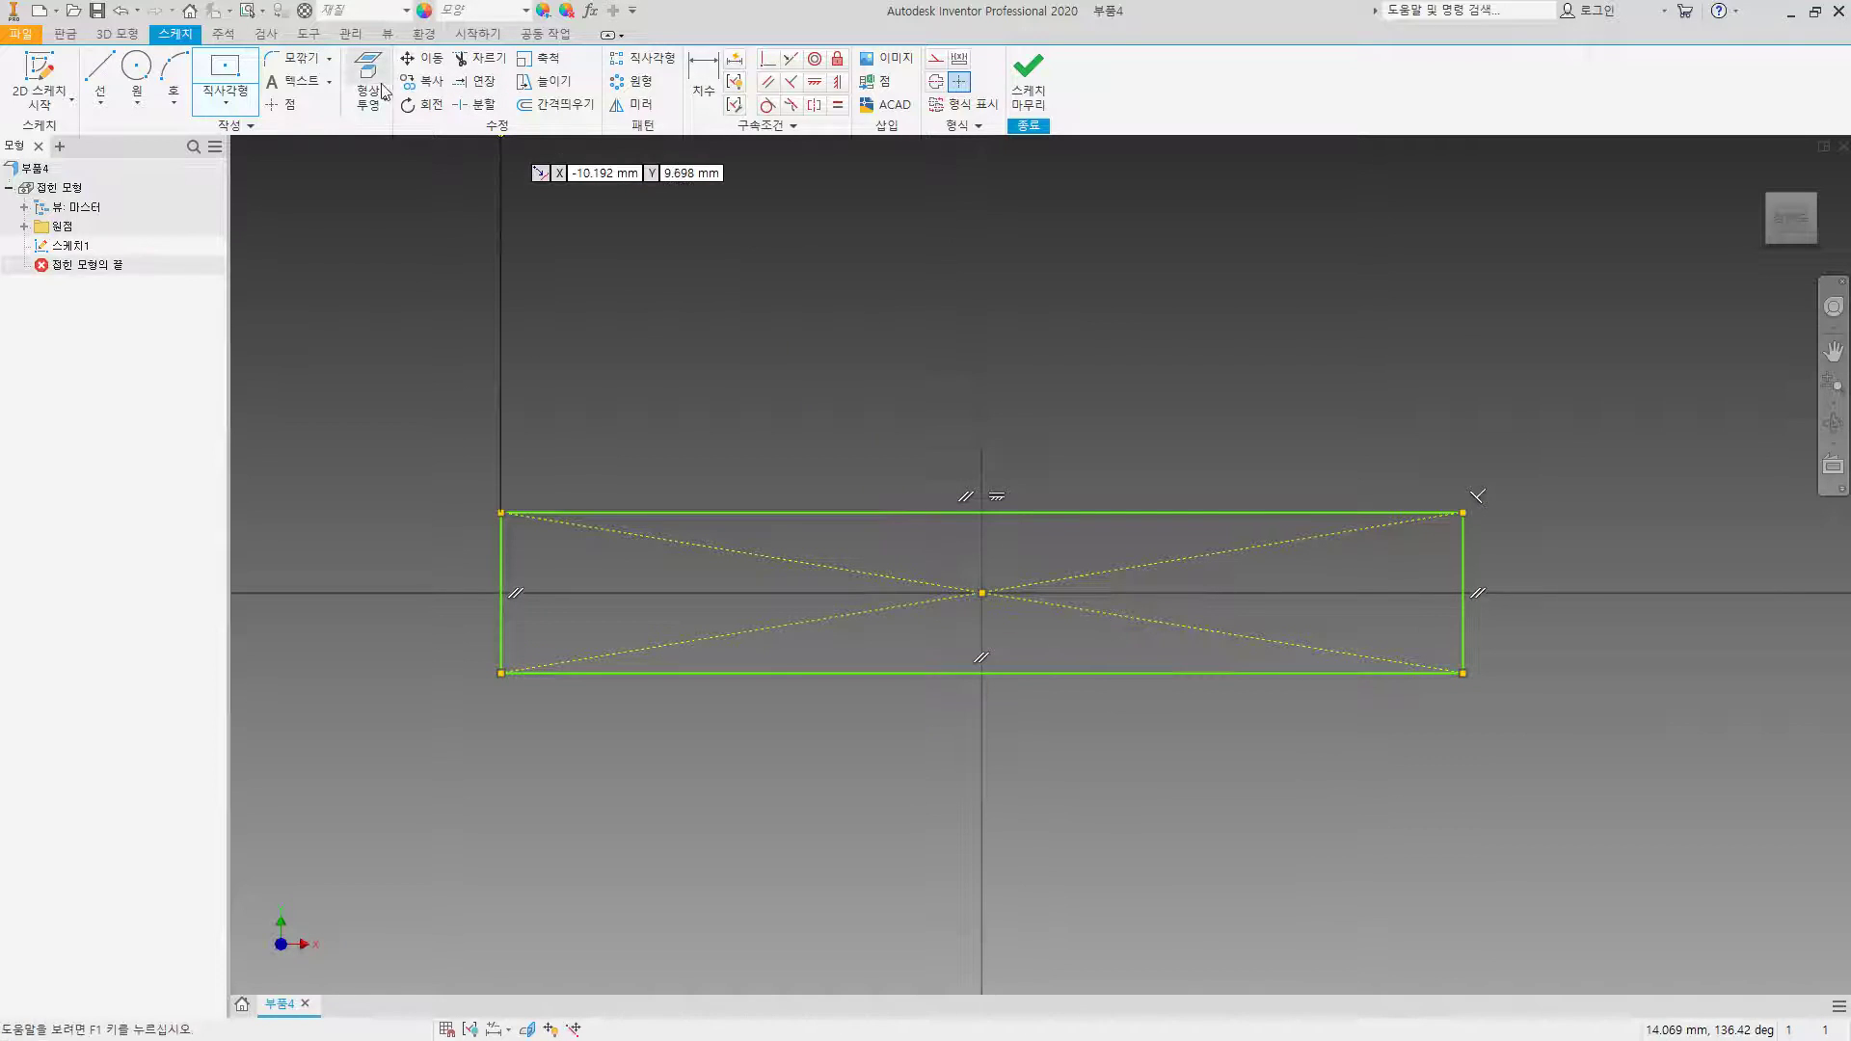
Step: Dimension the rectangle's long horizontal side as 120 mm
{"action": "left_click", "coordinate": [706, 87]}
{"action": "left_click", "coordinate": [888, 672]}
{"action": "left_click", "coordinate": [939, 725]}
{"action": "type", "text": "120"}
{"action": "key", "text": "Return"}
Step: Dimension the rectangle's short side as 27 mm and finish the sketch
{"action": "scroll", "coordinate": [1169, 687], "scroll_direction": "down", "scroll_amount": 3}
{"action": "mouse_move", "coordinate": [1169, 686]}
{"action": "middle_mouse_down"}
{"action": "mouse_move", "coordinate": [1170, 612]}
{"action": "mouse_move", "coordinate": [1083, 551]}
{"action": "middle_mouse_up"}
{"action": "left_click", "coordinate": [1243, 556]}
{"action": "left_click", "coordinate": [1368, 546]}
{"action": "type", "text": "27"}
{"action": "key", "text": "Return"}
{"action": "scroll", "coordinate": [1068, 549], "scroll_direction": "down", "scroll_amount": 3}
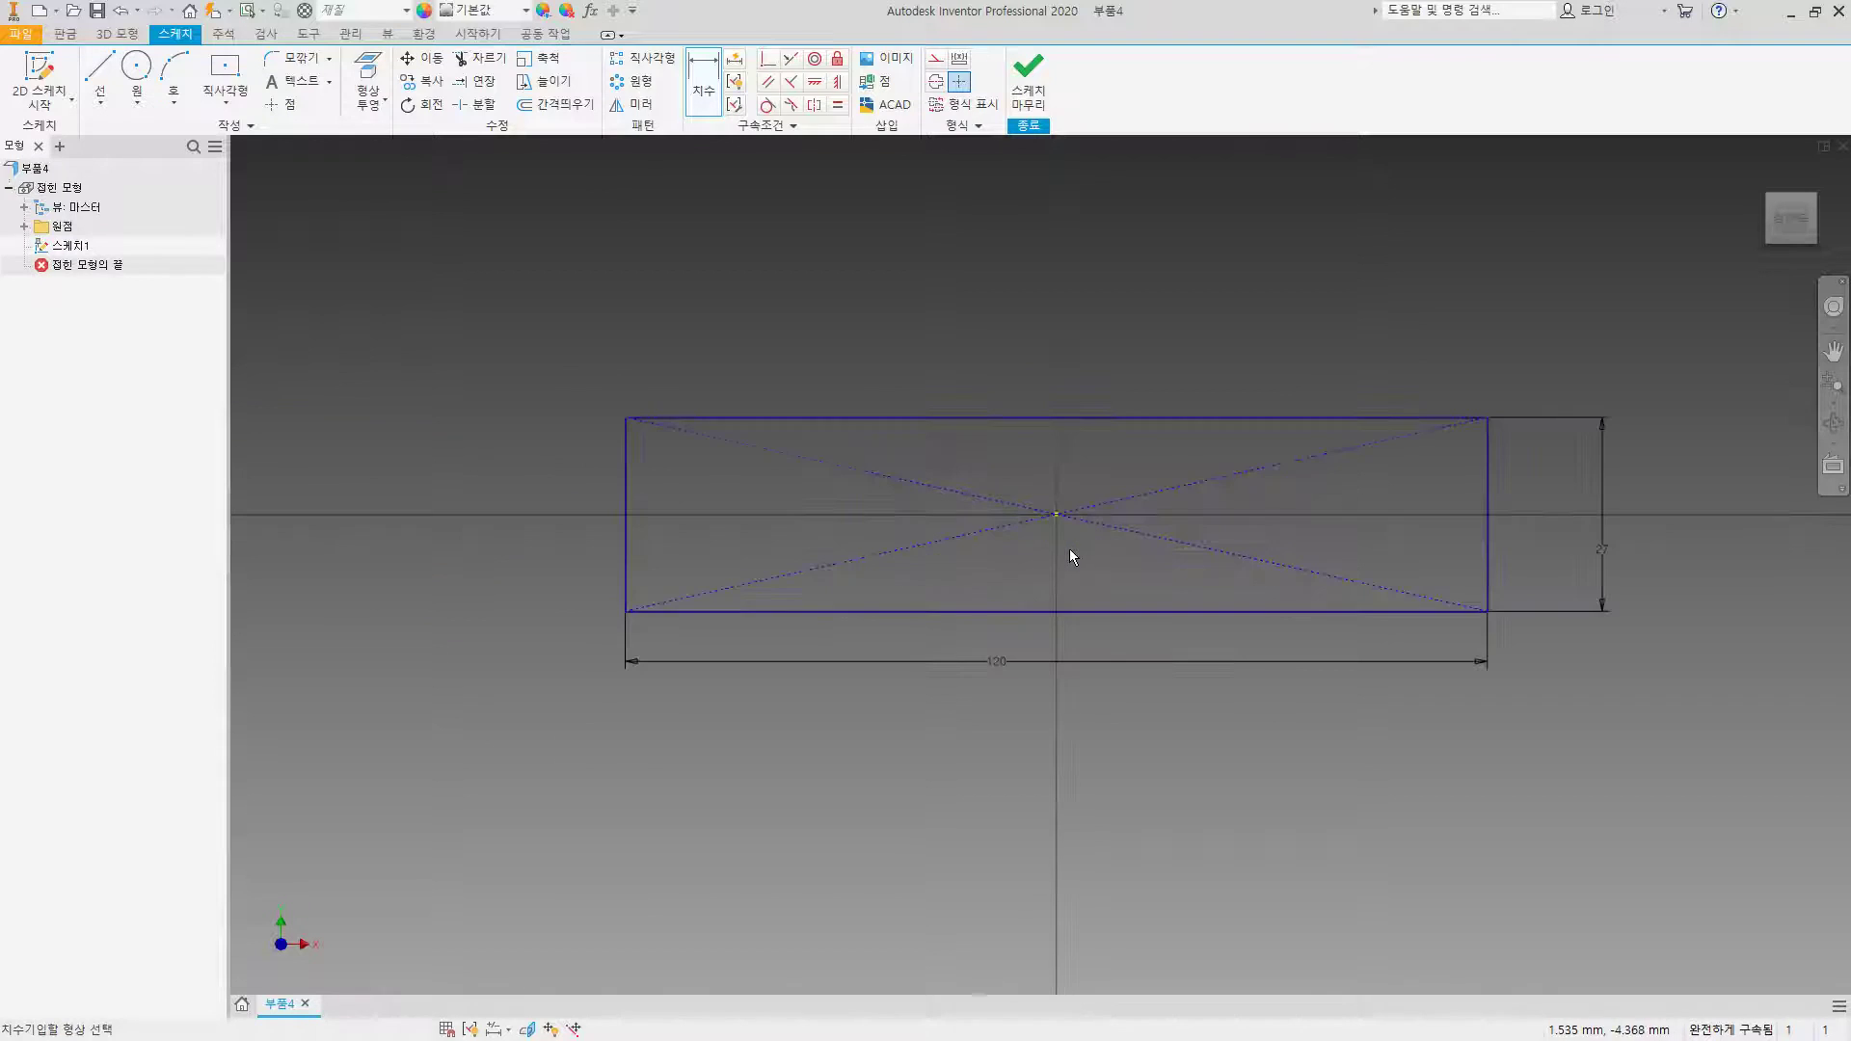
{"action": "mouse_move", "coordinate": [1195, 640]}
{"action": "middle_mouse_down"}
{"action": "mouse_move", "coordinate": [1169, 561]}
{"action": "mouse_move", "coordinate": [1122, 590]}
{"action": "middle_mouse_up"}
{"action": "left_click", "coordinate": [1028, 82]}
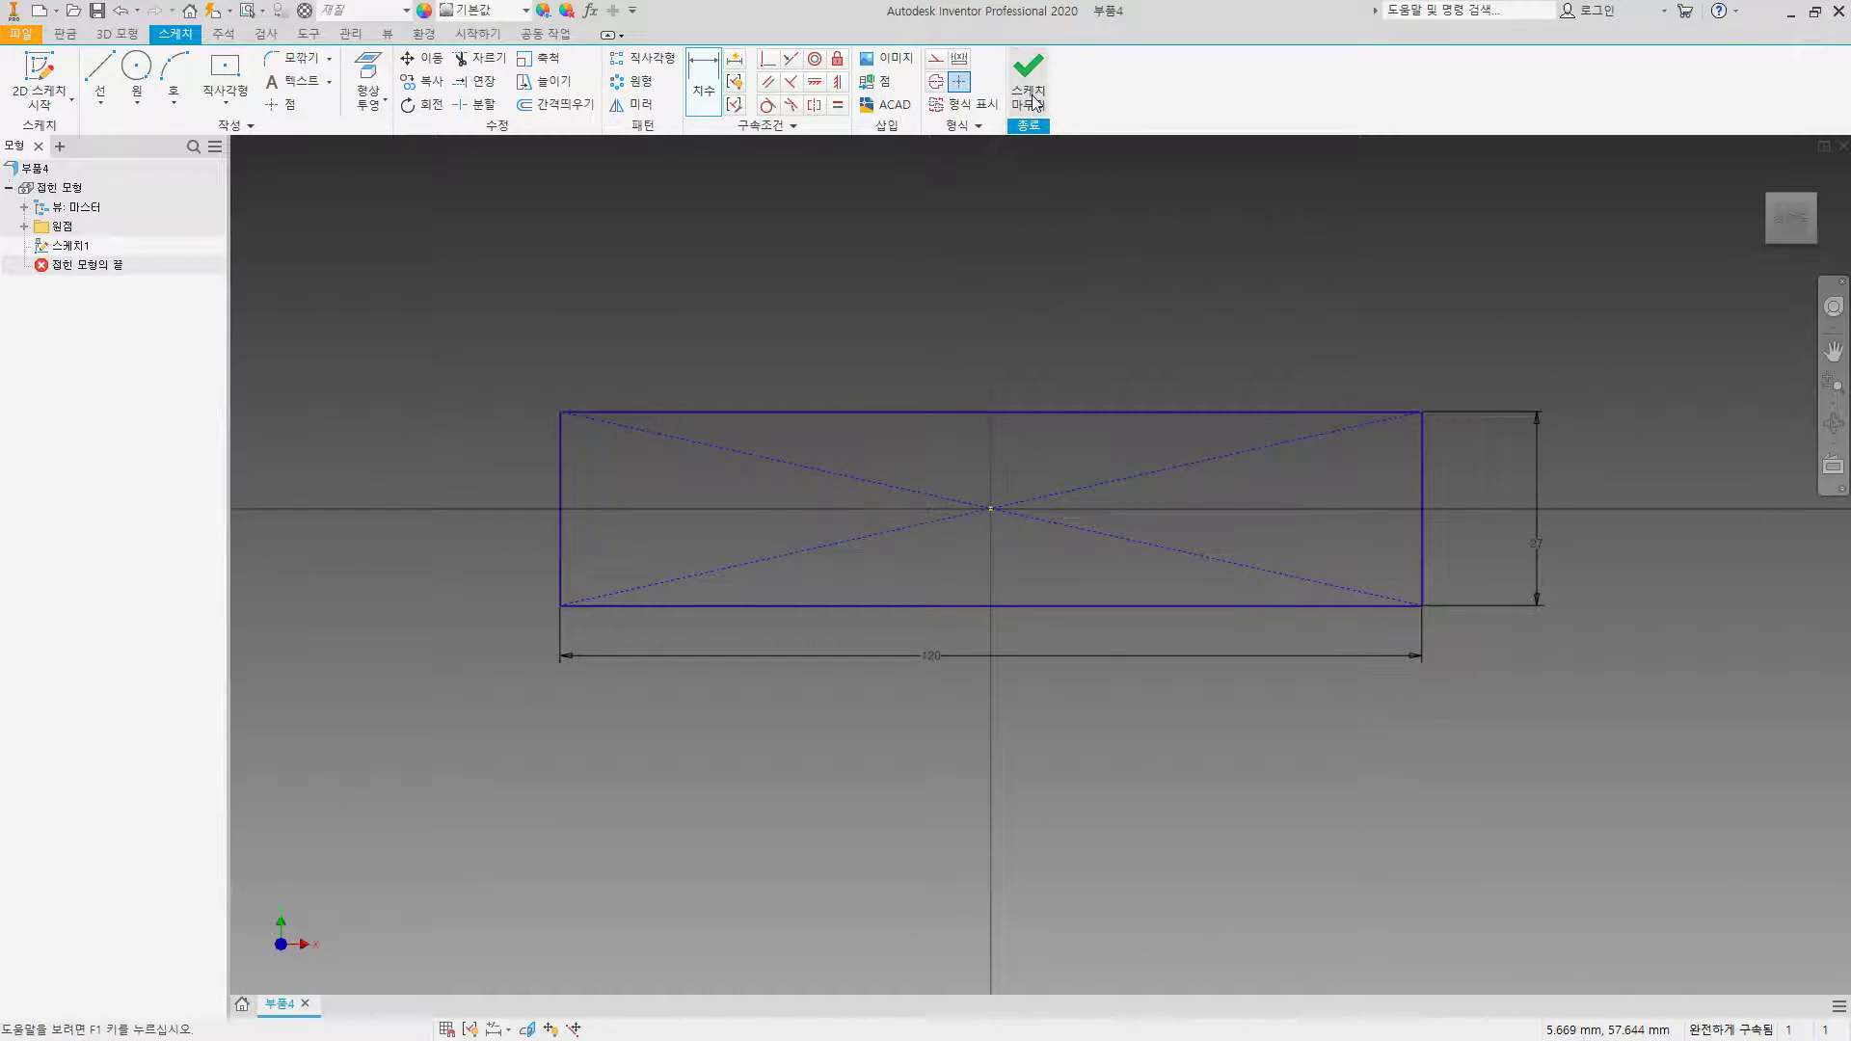
Step: Override the sheet metal rule's thickness with 1 mm and create a sheet metal face from the rectangle profile
{"action": "scroll", "coordinate": [1031, 528], "scroll_direction": "down", "scroll_amount": 2}
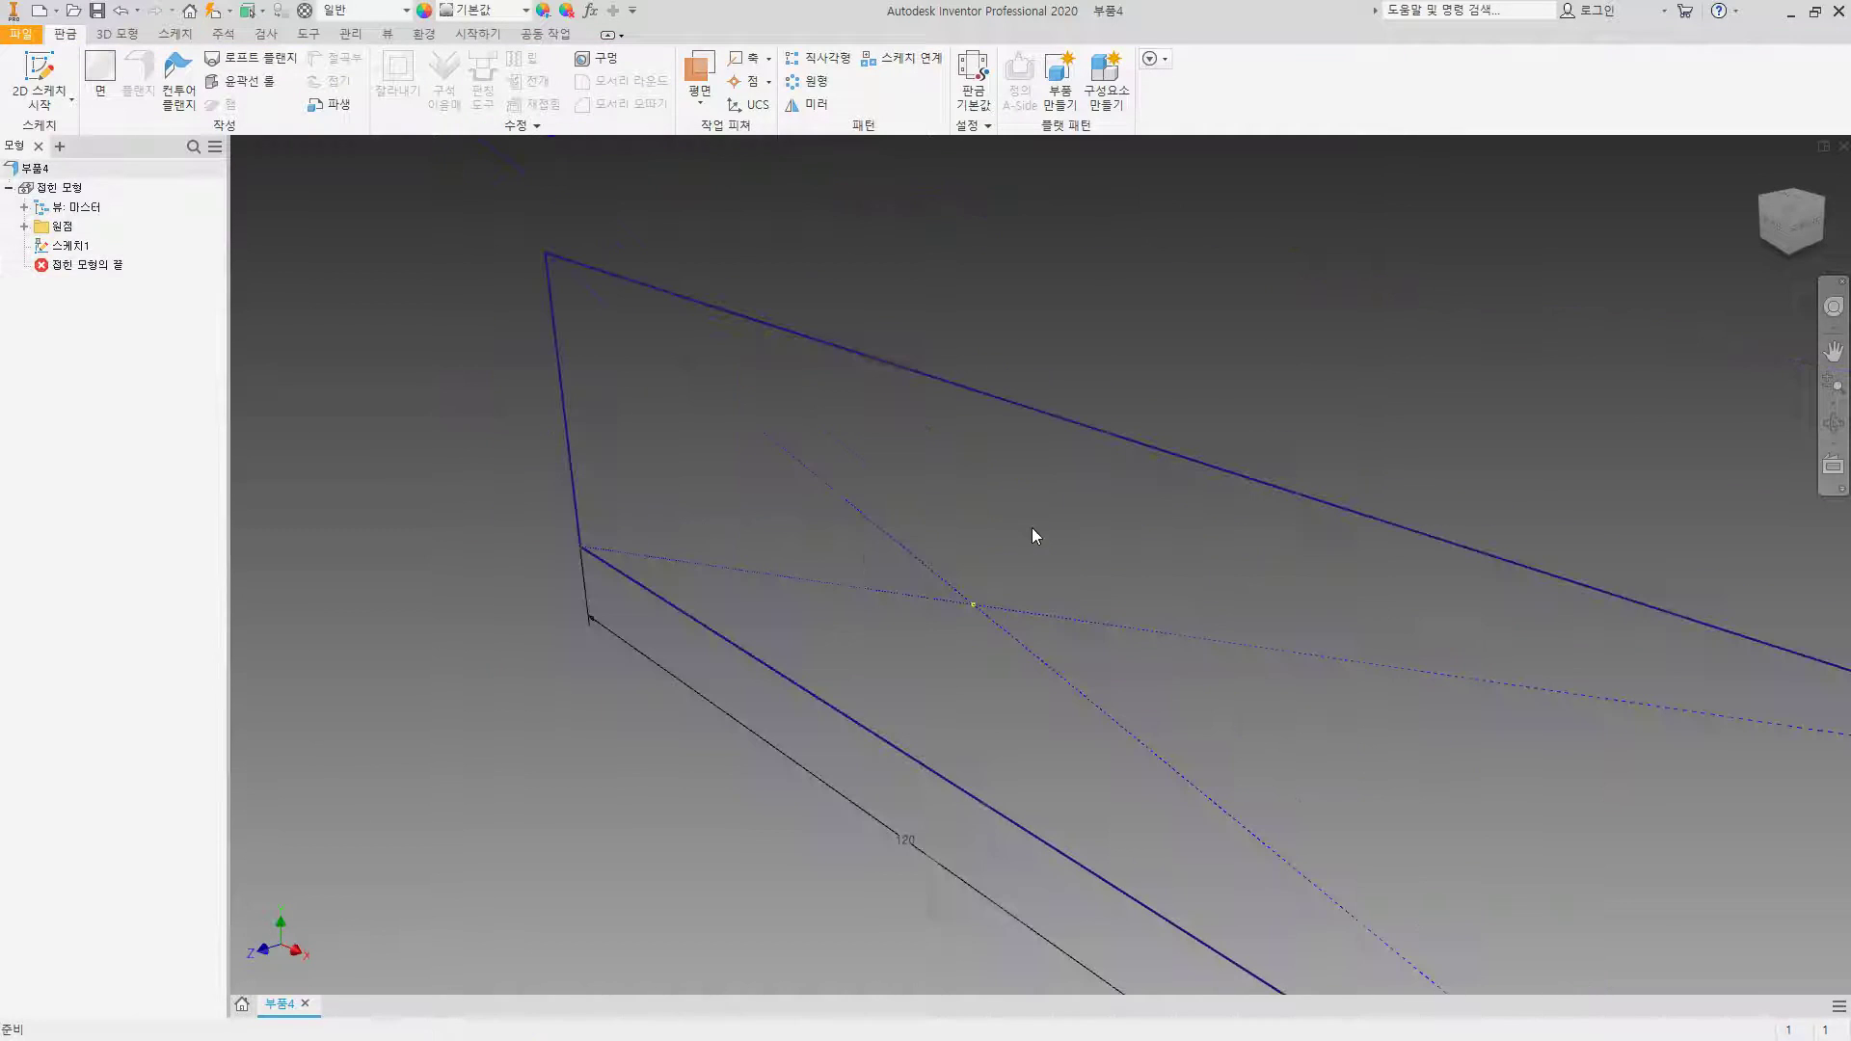
{"action": "left_click", "coordinate": [975, 77]}
{"action": "left_click", "coordinate": [279, 243]}
{"action": "left_click", "coordinate": [614, 240]}
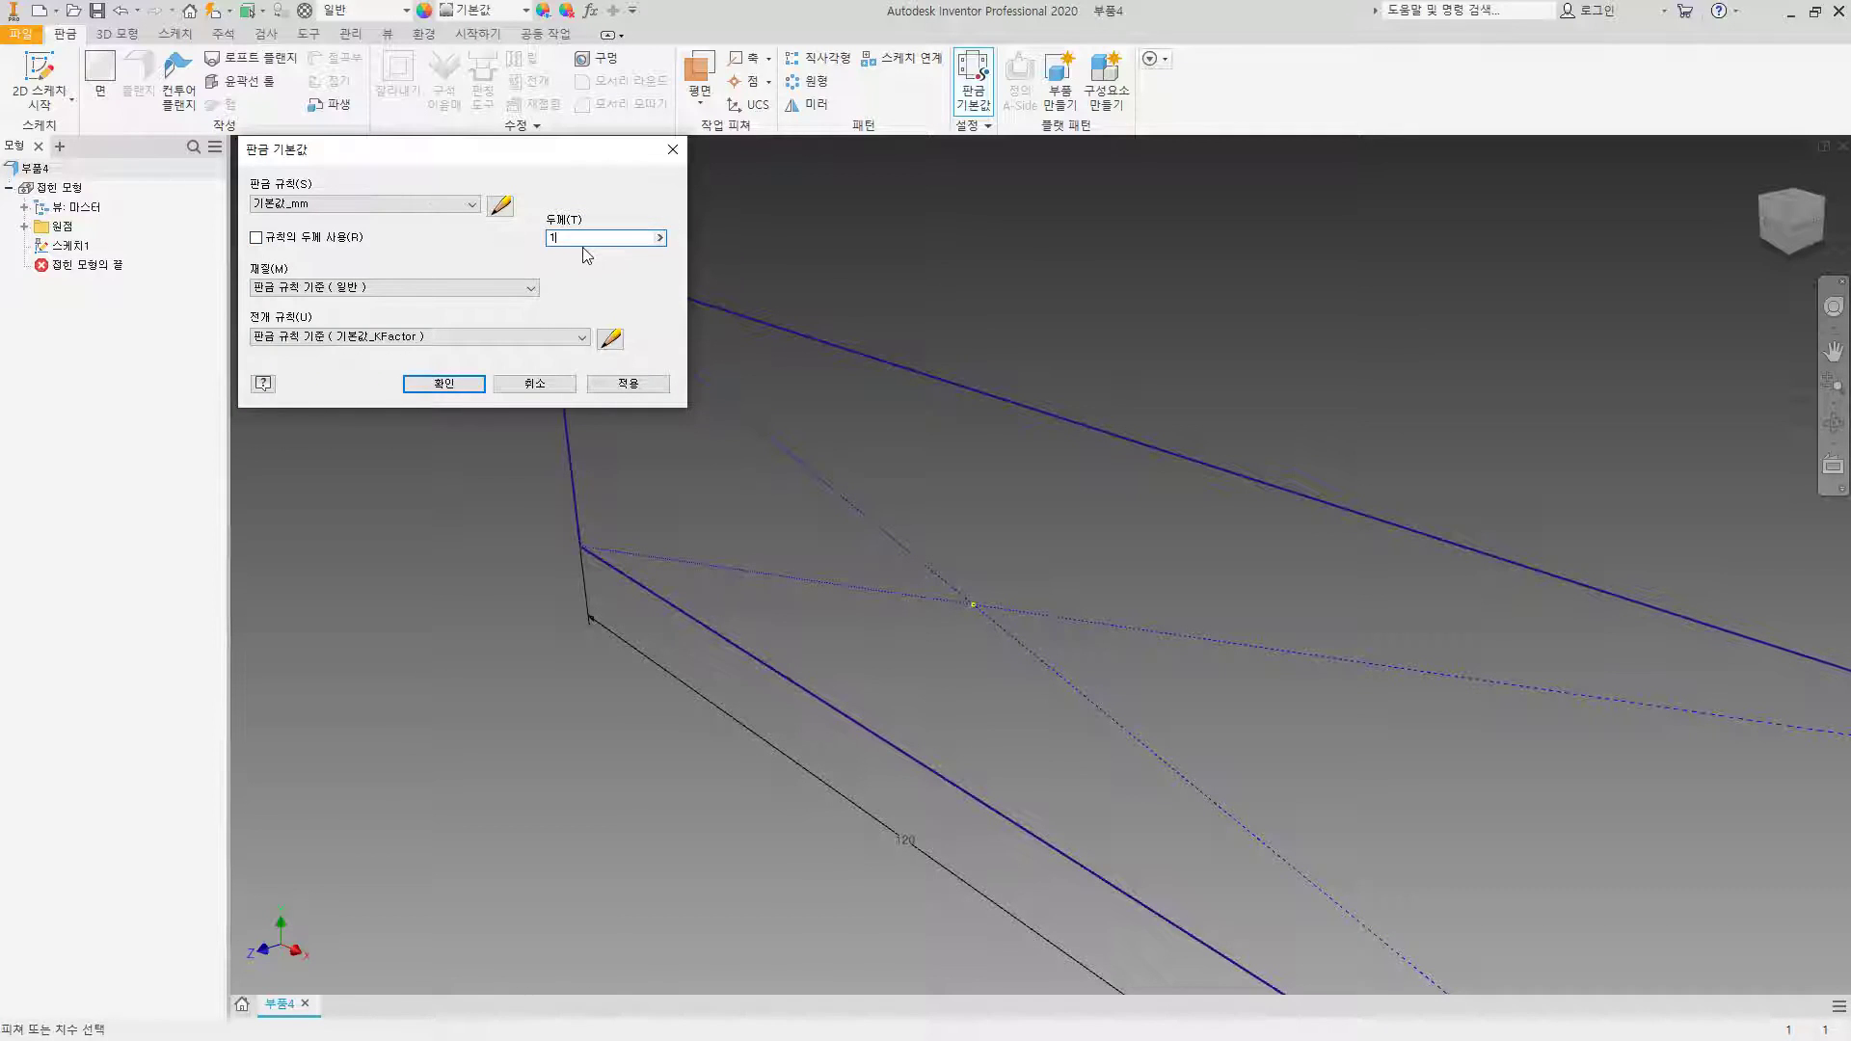
{"action": "left_click", "coordinate": [445, 385]}
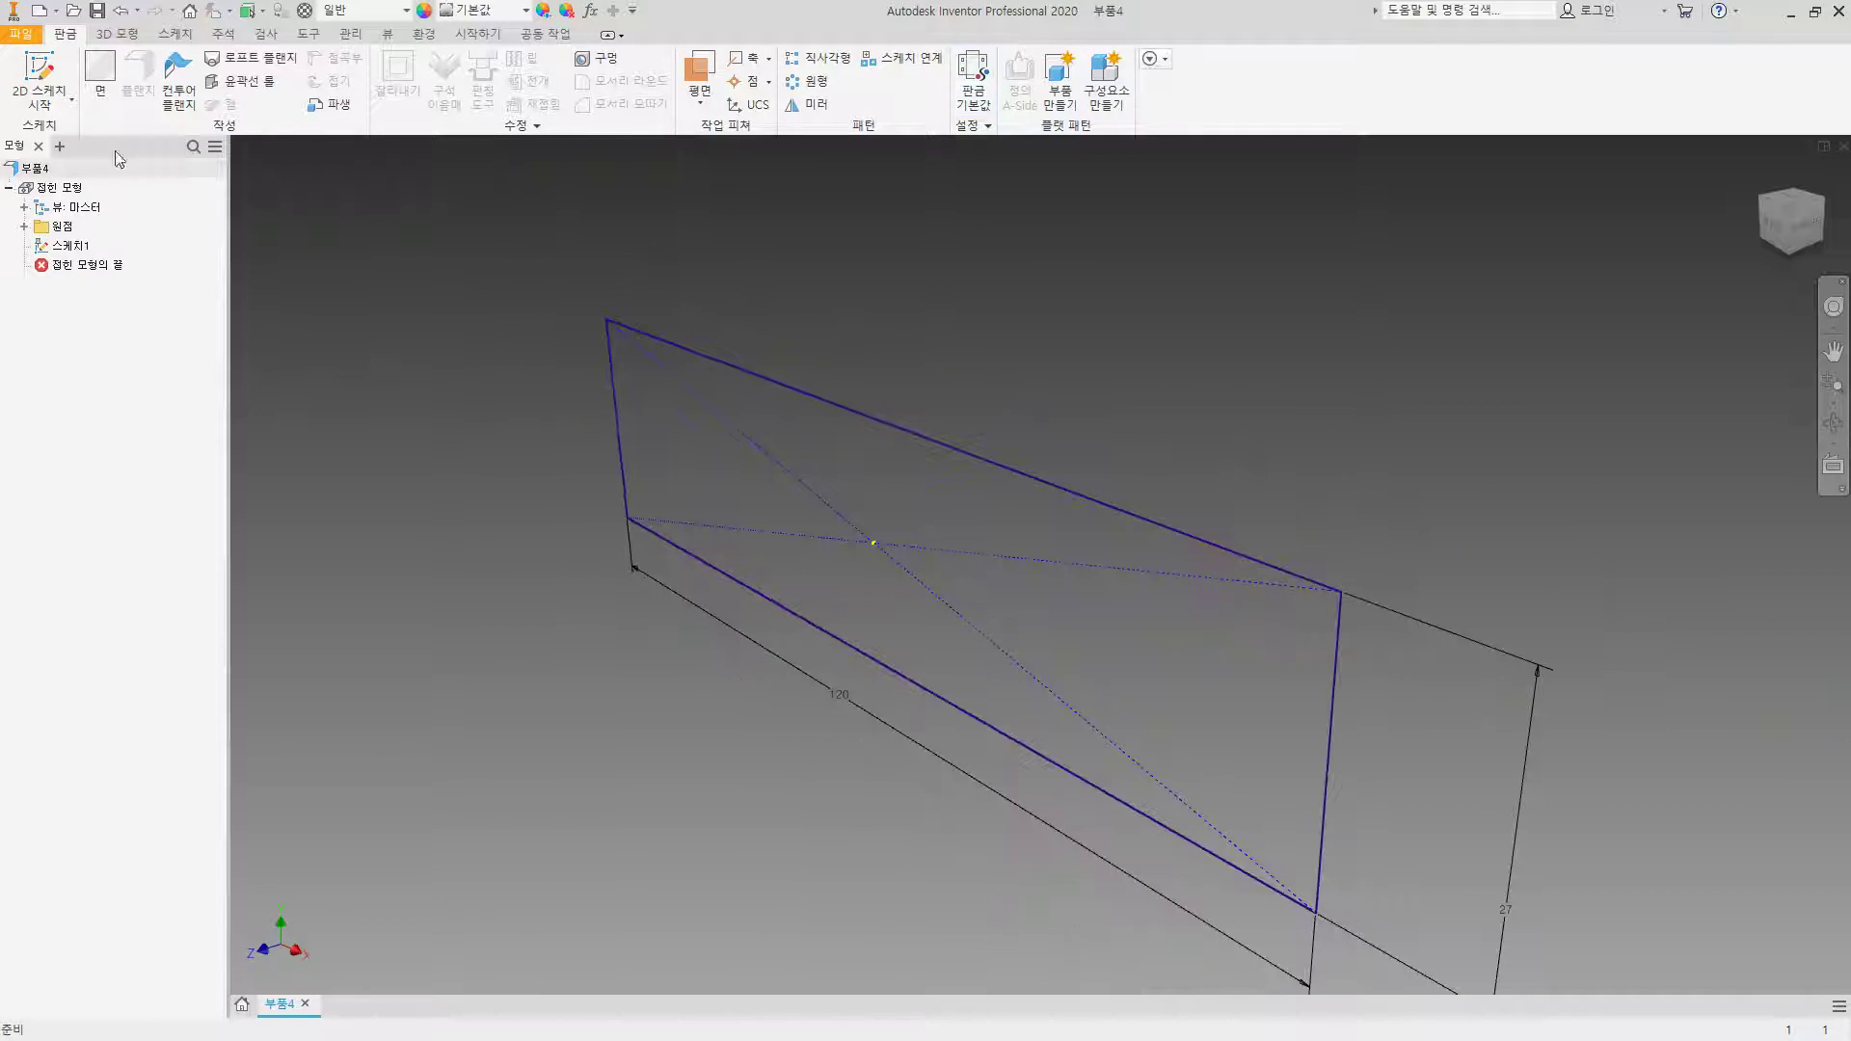
{"action": "left_click", "coordinate": [106, 75]}
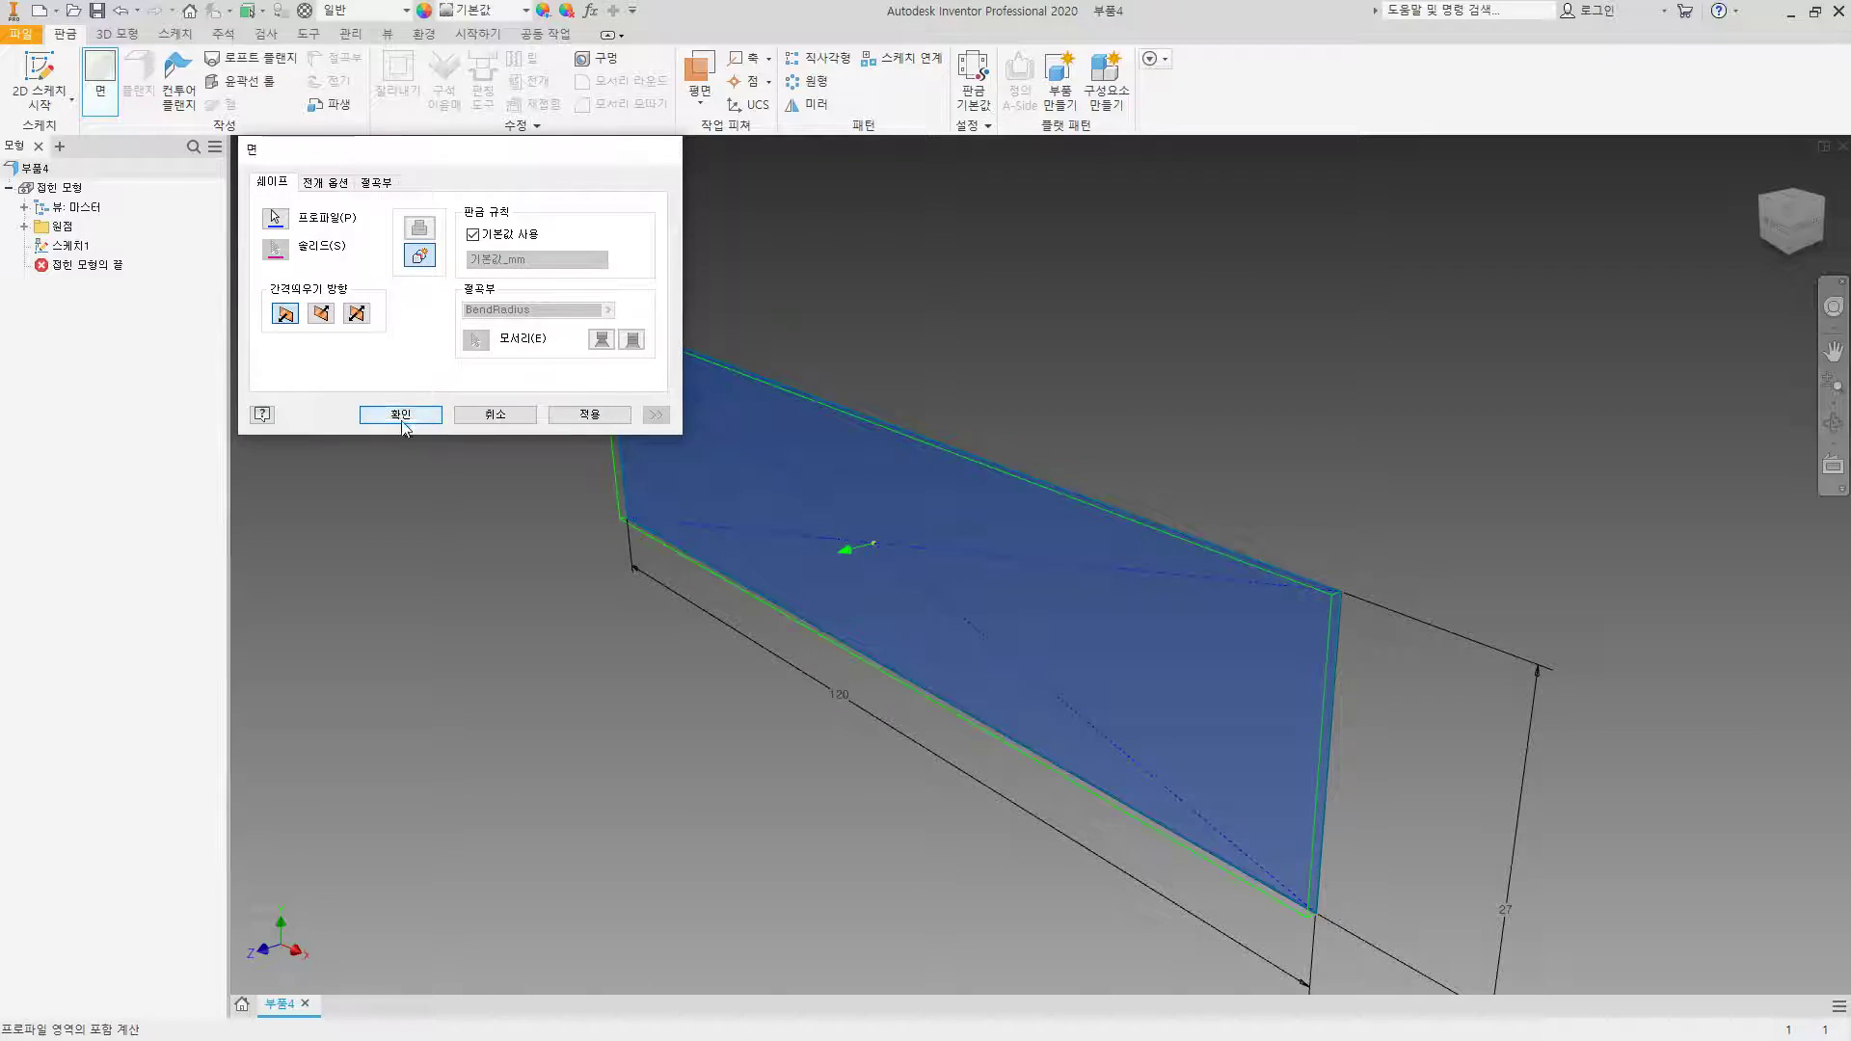
{"action": "left_click", "coordinate": [401, 414]}
Step: Start a 90-degree flange on one short edge of the plate with the bend positioned outside the base face extents
{"action": "middle_click_drag", "start_coordinate": [733, 540], "coordinate": [743, 380], "text": "shift"}
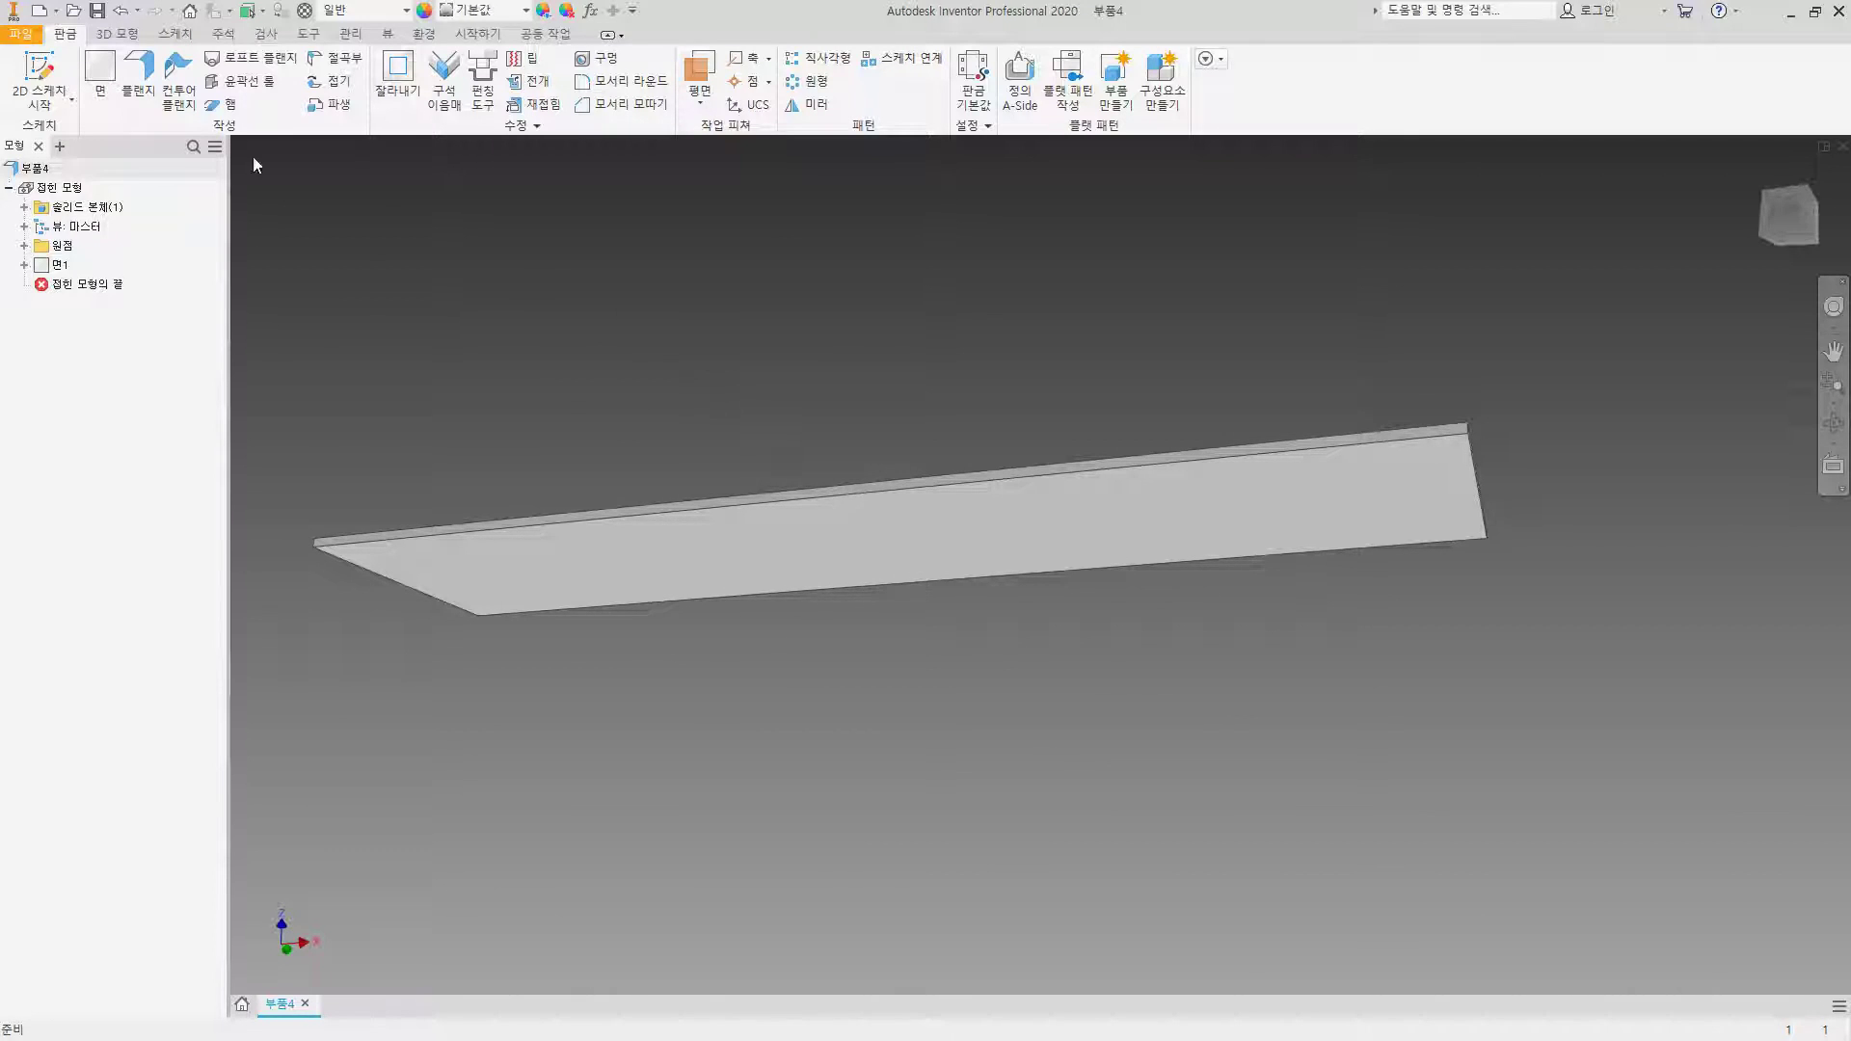
{"action": "left_click", "coordinate": [140, 73]}
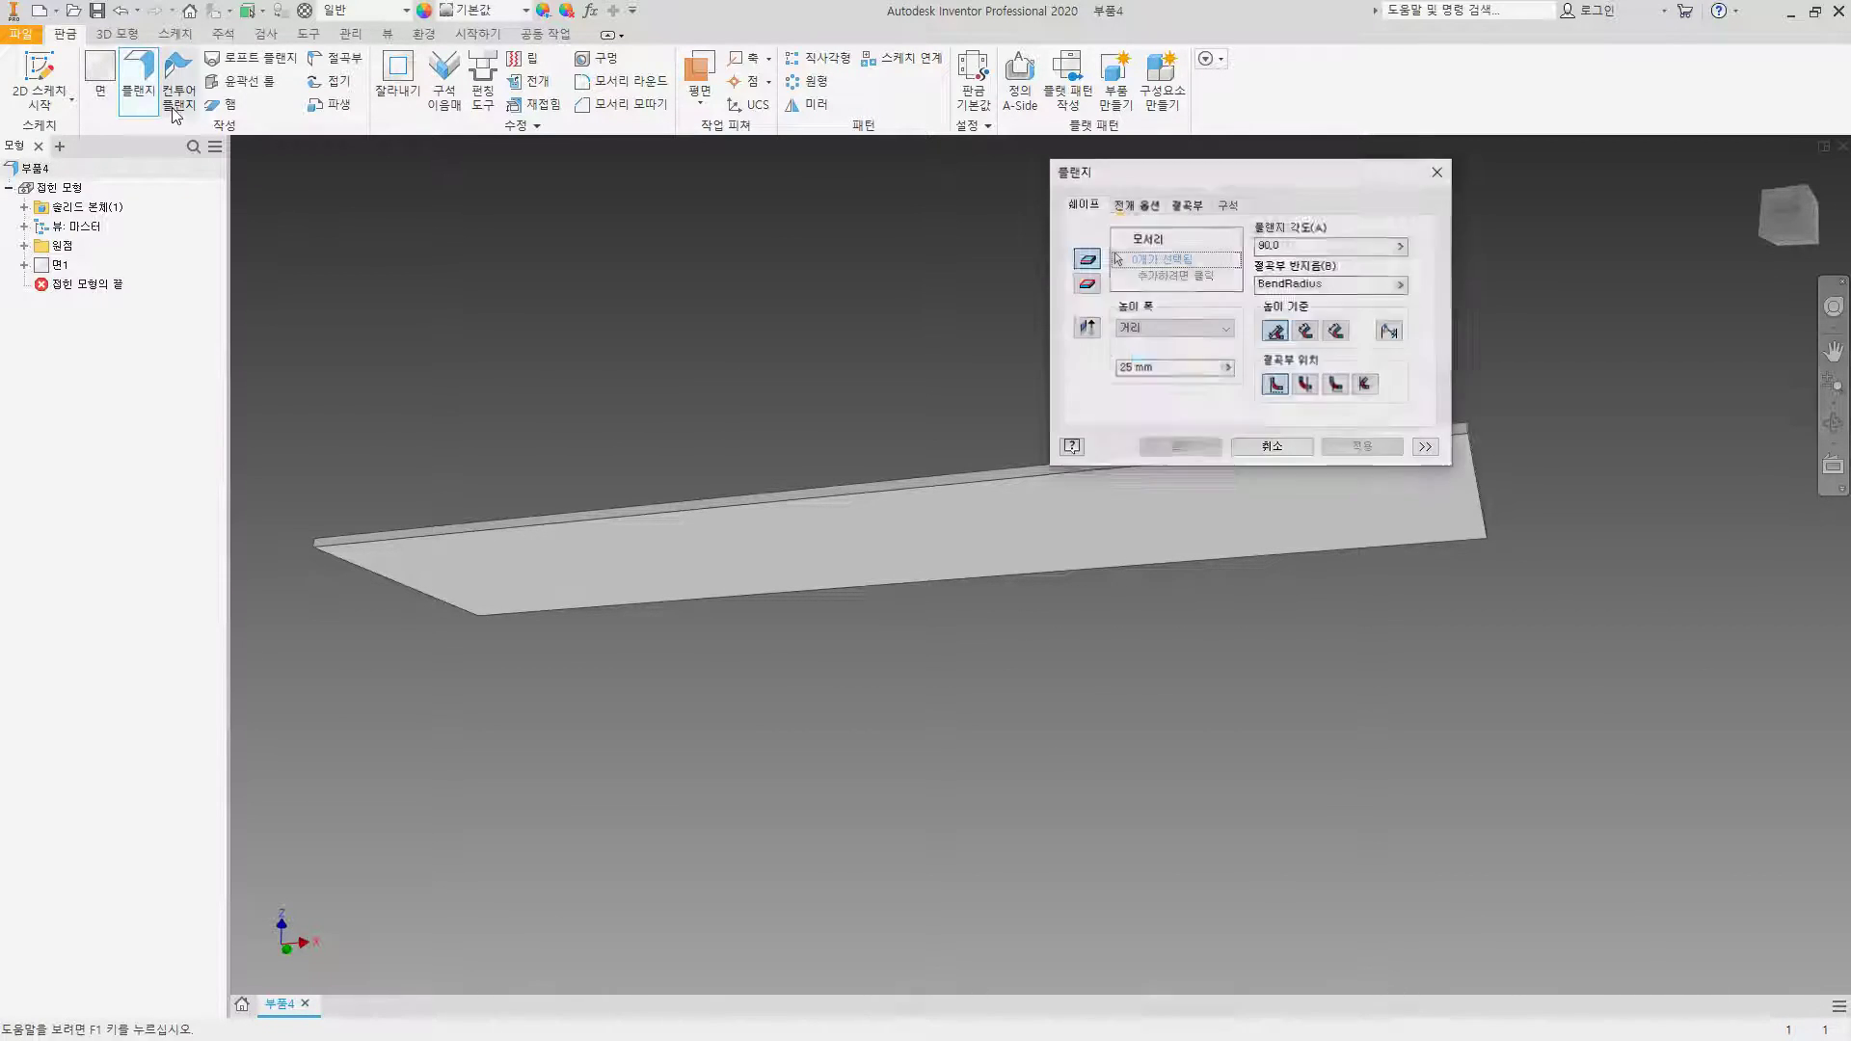
{"action": "left_click", "coordinate": [360, 570]}
{"action": "middle_click_drag", "start_coordinate": [405, 579], "coordinate": [618, 471], "text": "shift"}
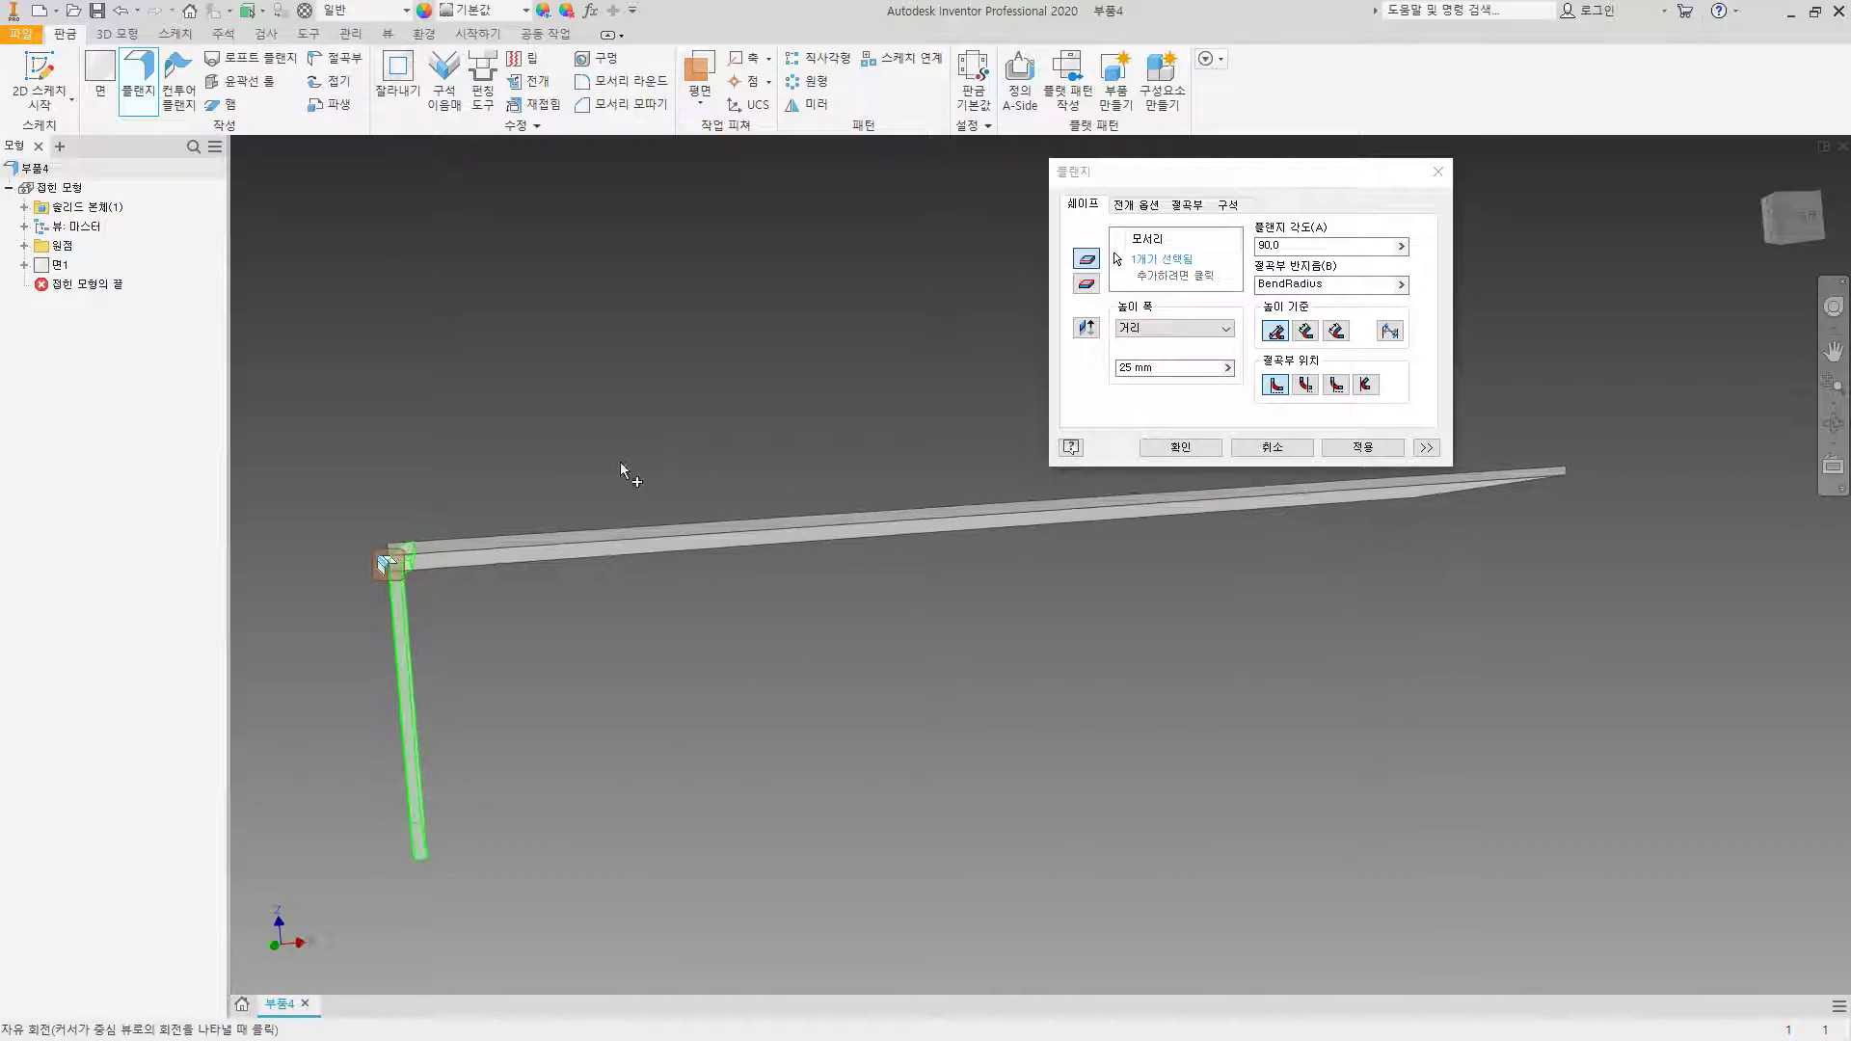
{"action": "left_click_drag", "start_coordinate": [1268, 171], "coordinate": [915, 165]}
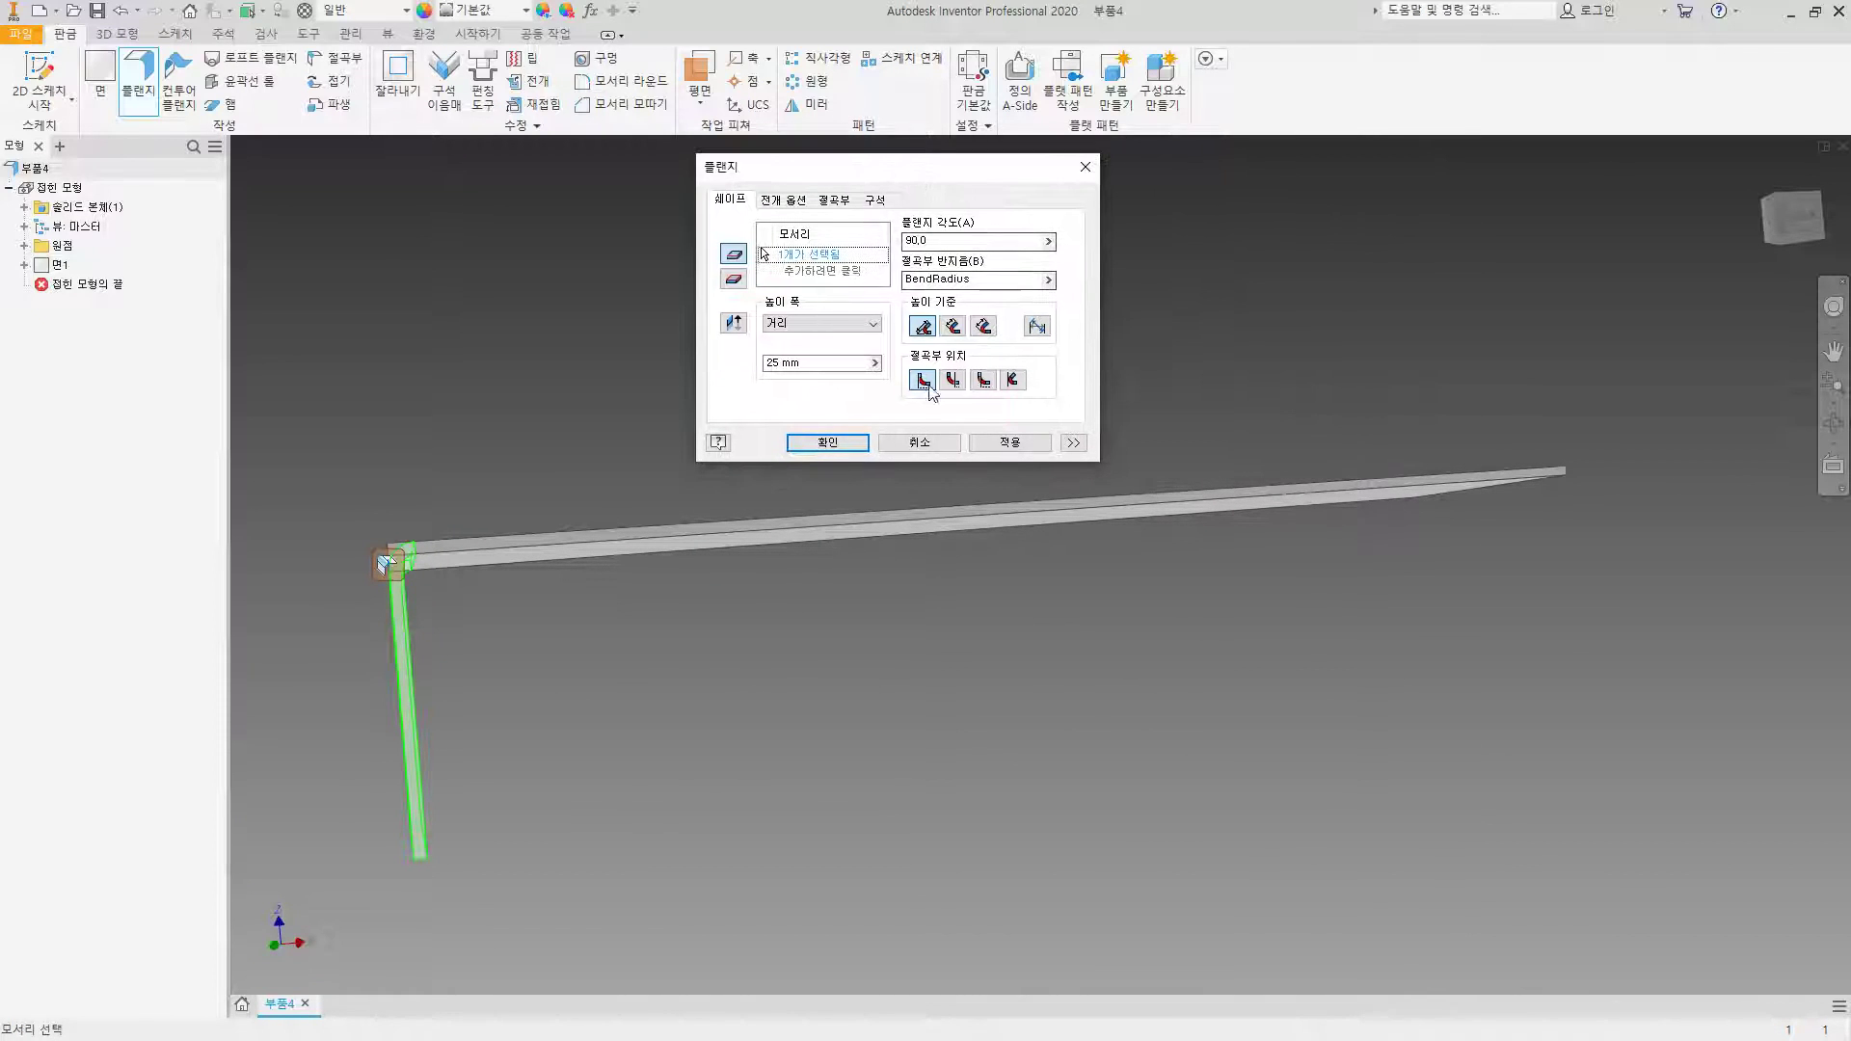
{"action": "left_click", "coordinate": [953, 383]}
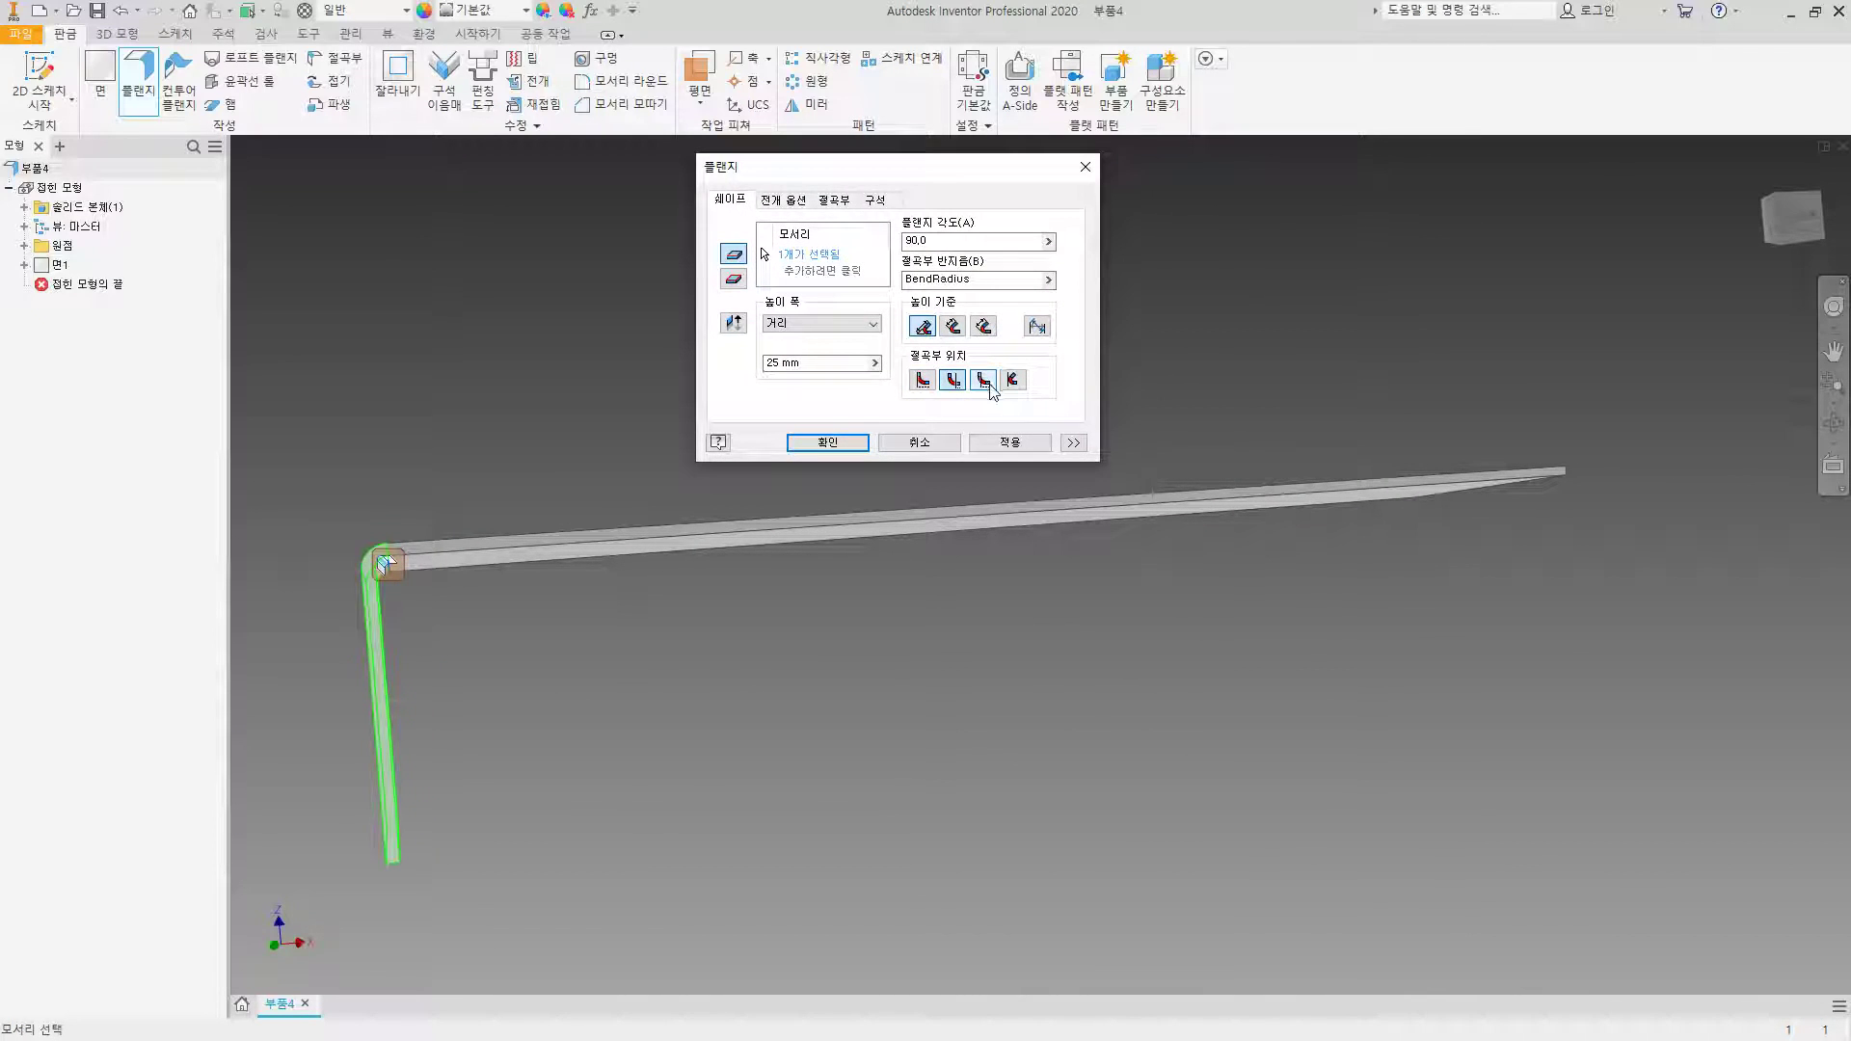
{"action": "left_click", "coordinate": [983, 381]}
{"action": "middle_click_drag", "start_coordinate": [817, 554], "coordinate": [860, 511]}
{"action": "middle_click_drag", "start_coordinate": [1035, 528], "coordinate": [833, 523]}
Step: Set the flange height to 48 mm, add the opposite short edge and create both flanges
{"action": "left_click", "coordinate": [783, 363]}
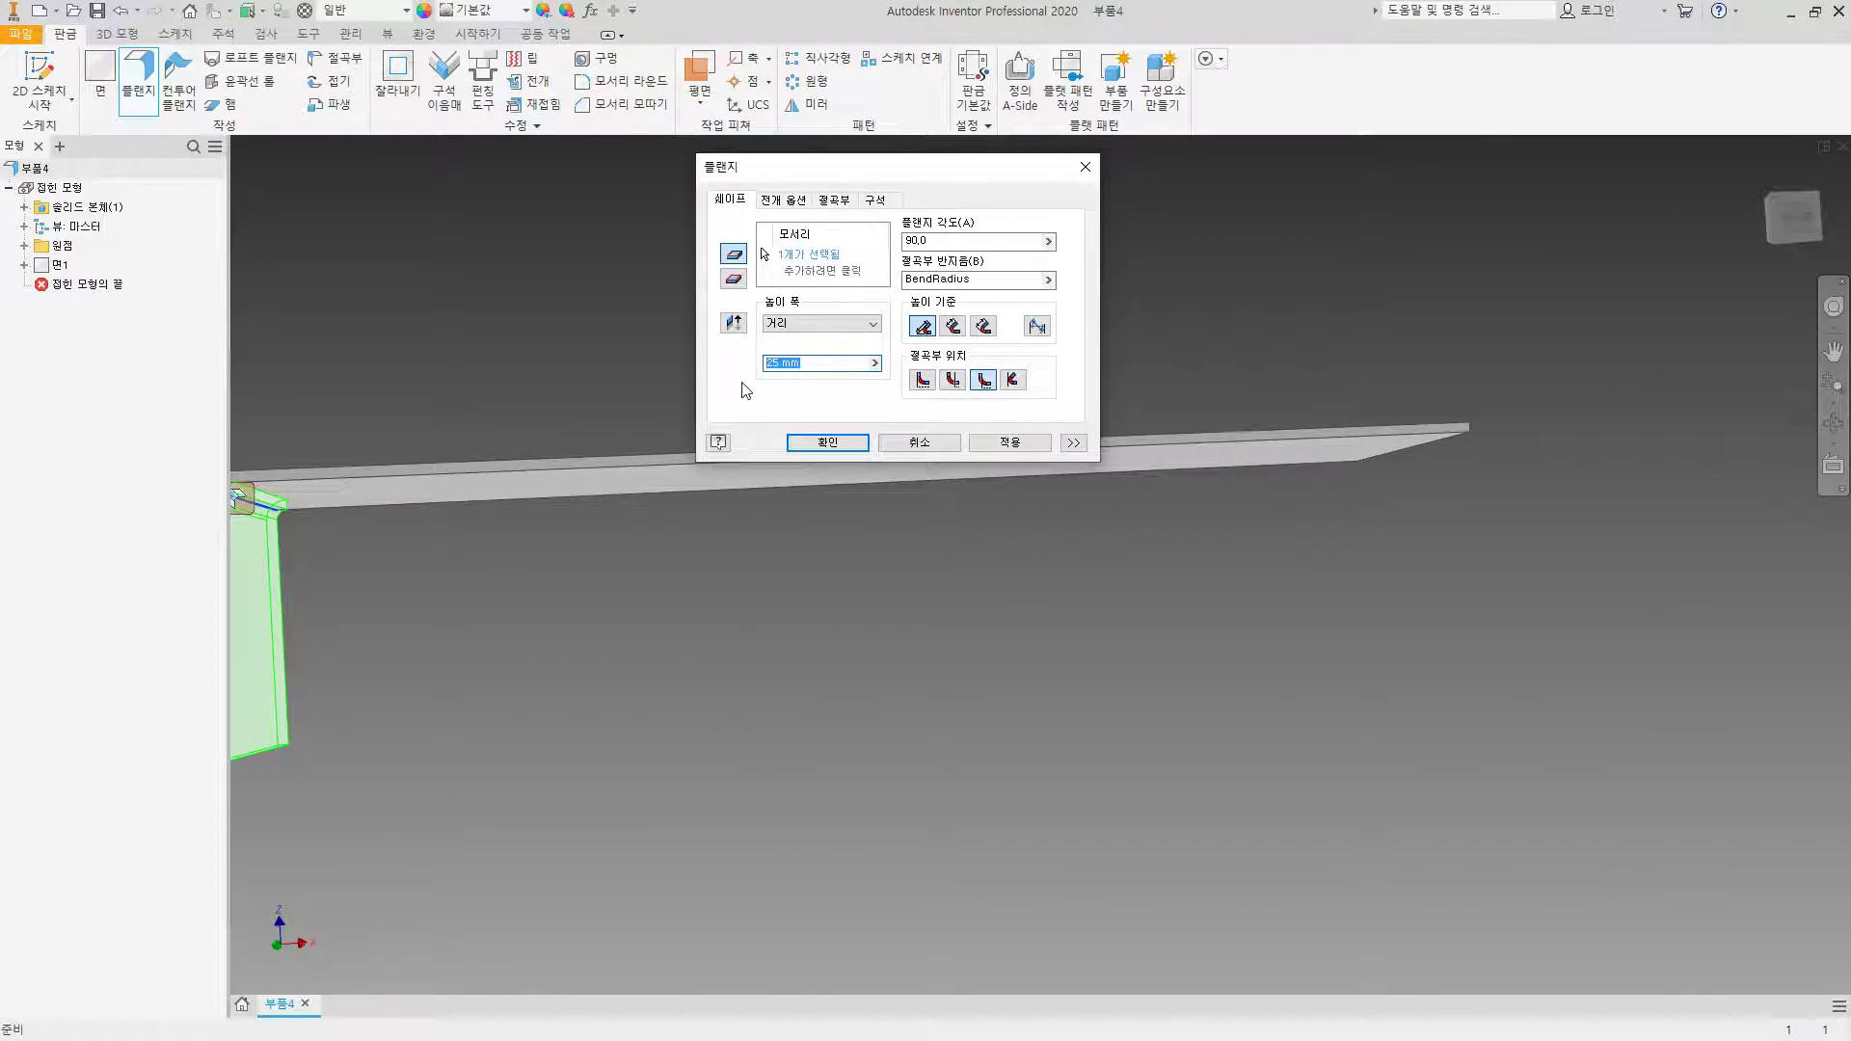
{"action": "type", "text": "48"}
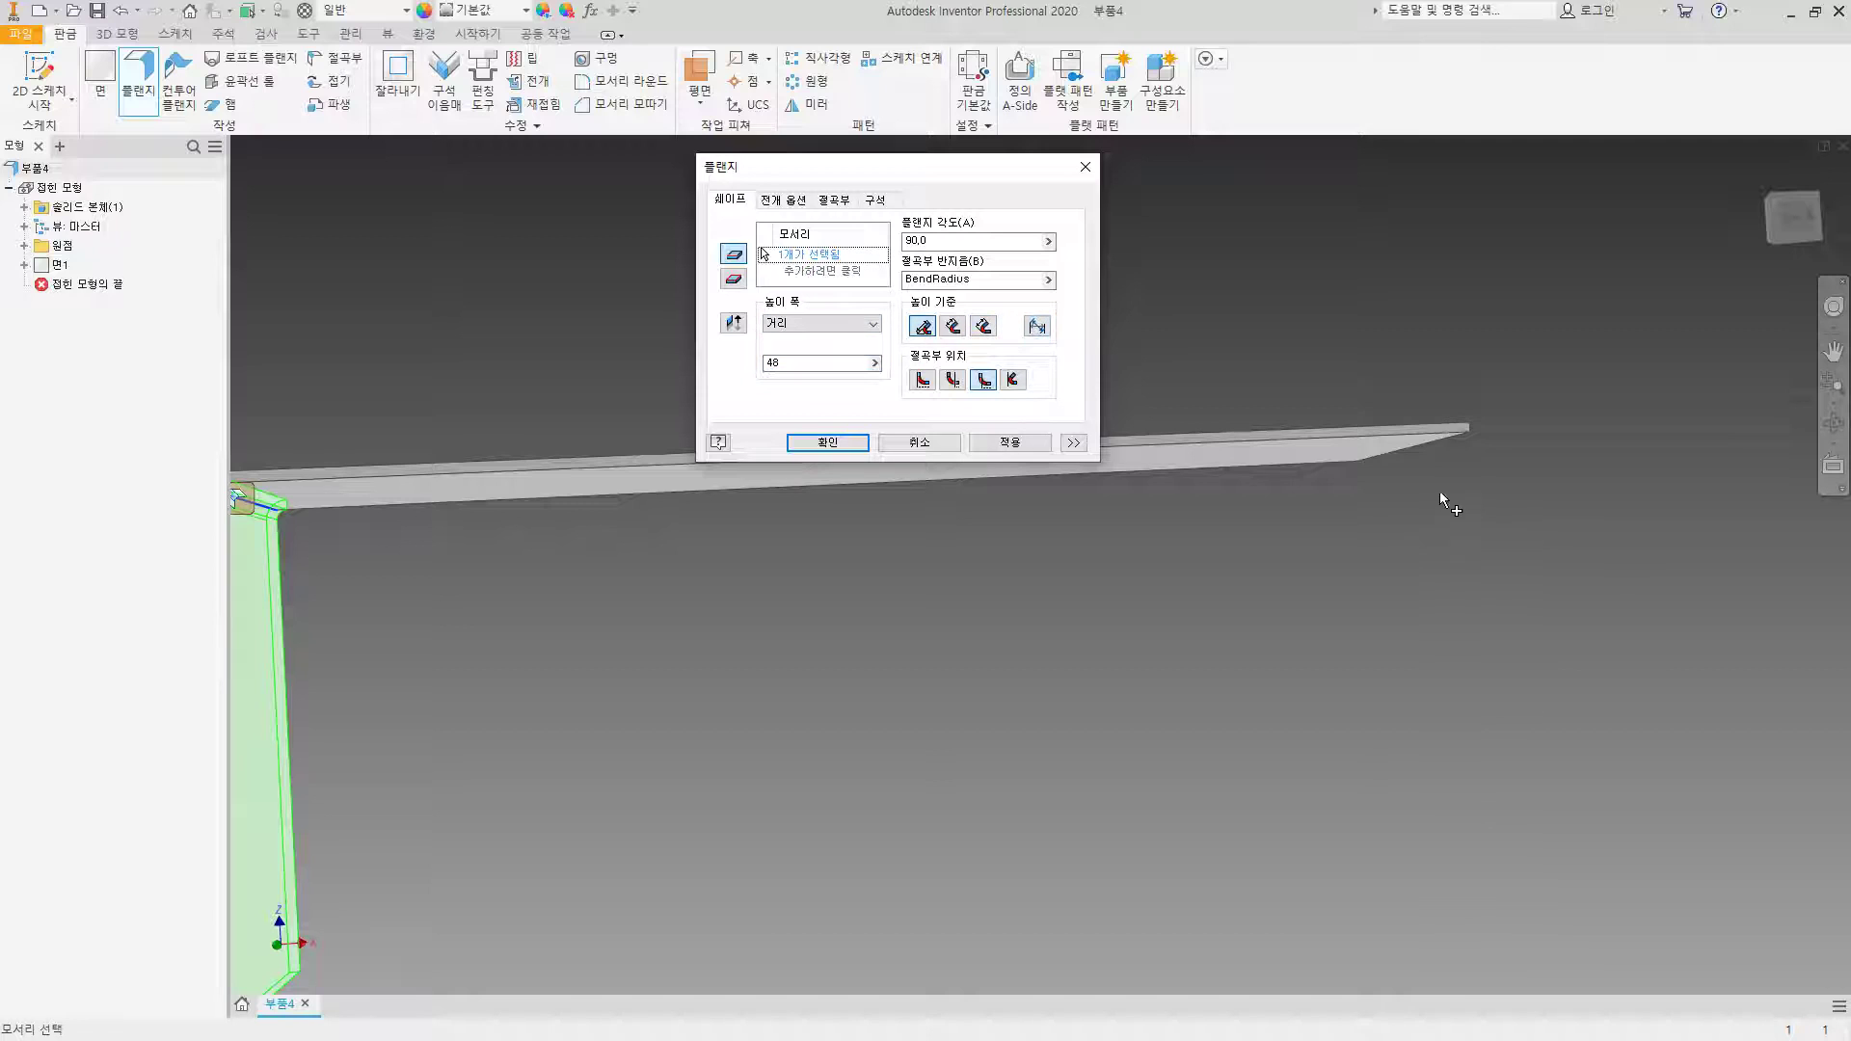
{"action": "left_click", "coordinate": [1427, 447]}
{"action": "middle_click_drag", "start_coordinate": [1044, 633], "coordinate": [1118, 520]}
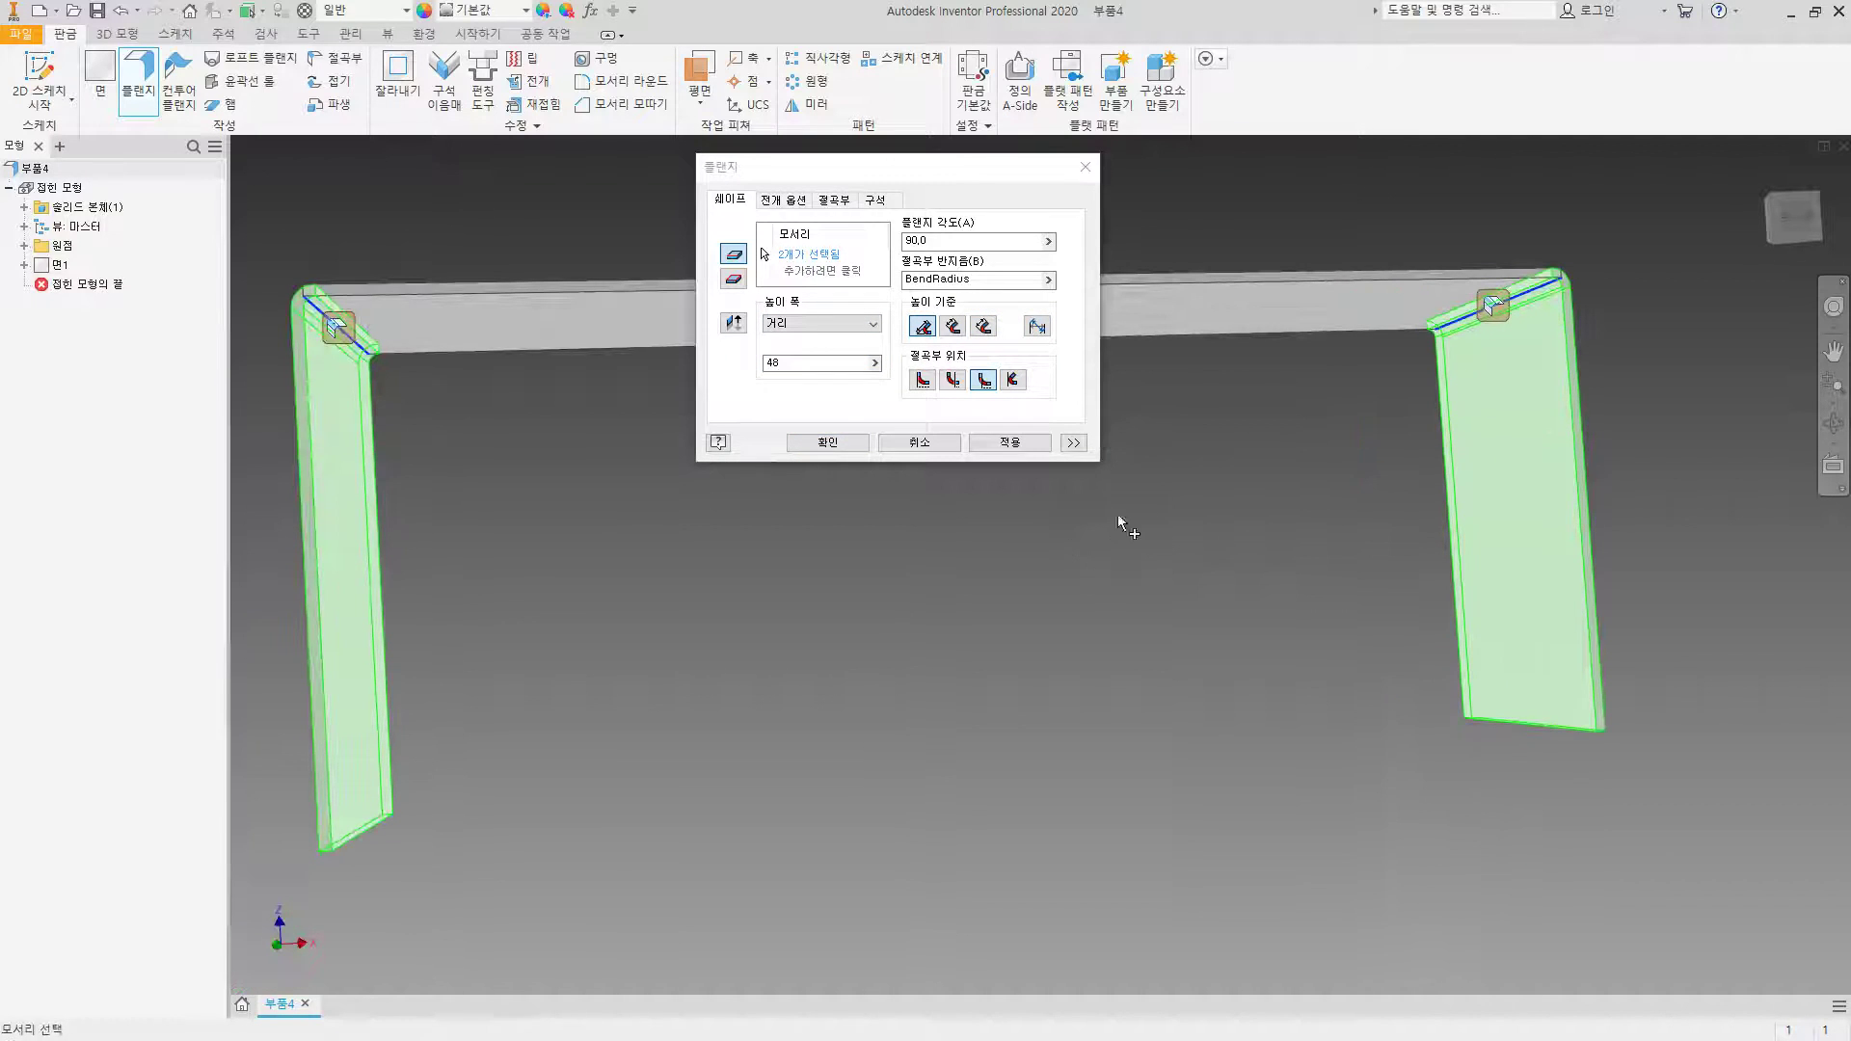
{"action": "left_click", "coordinate": [835, 446]}
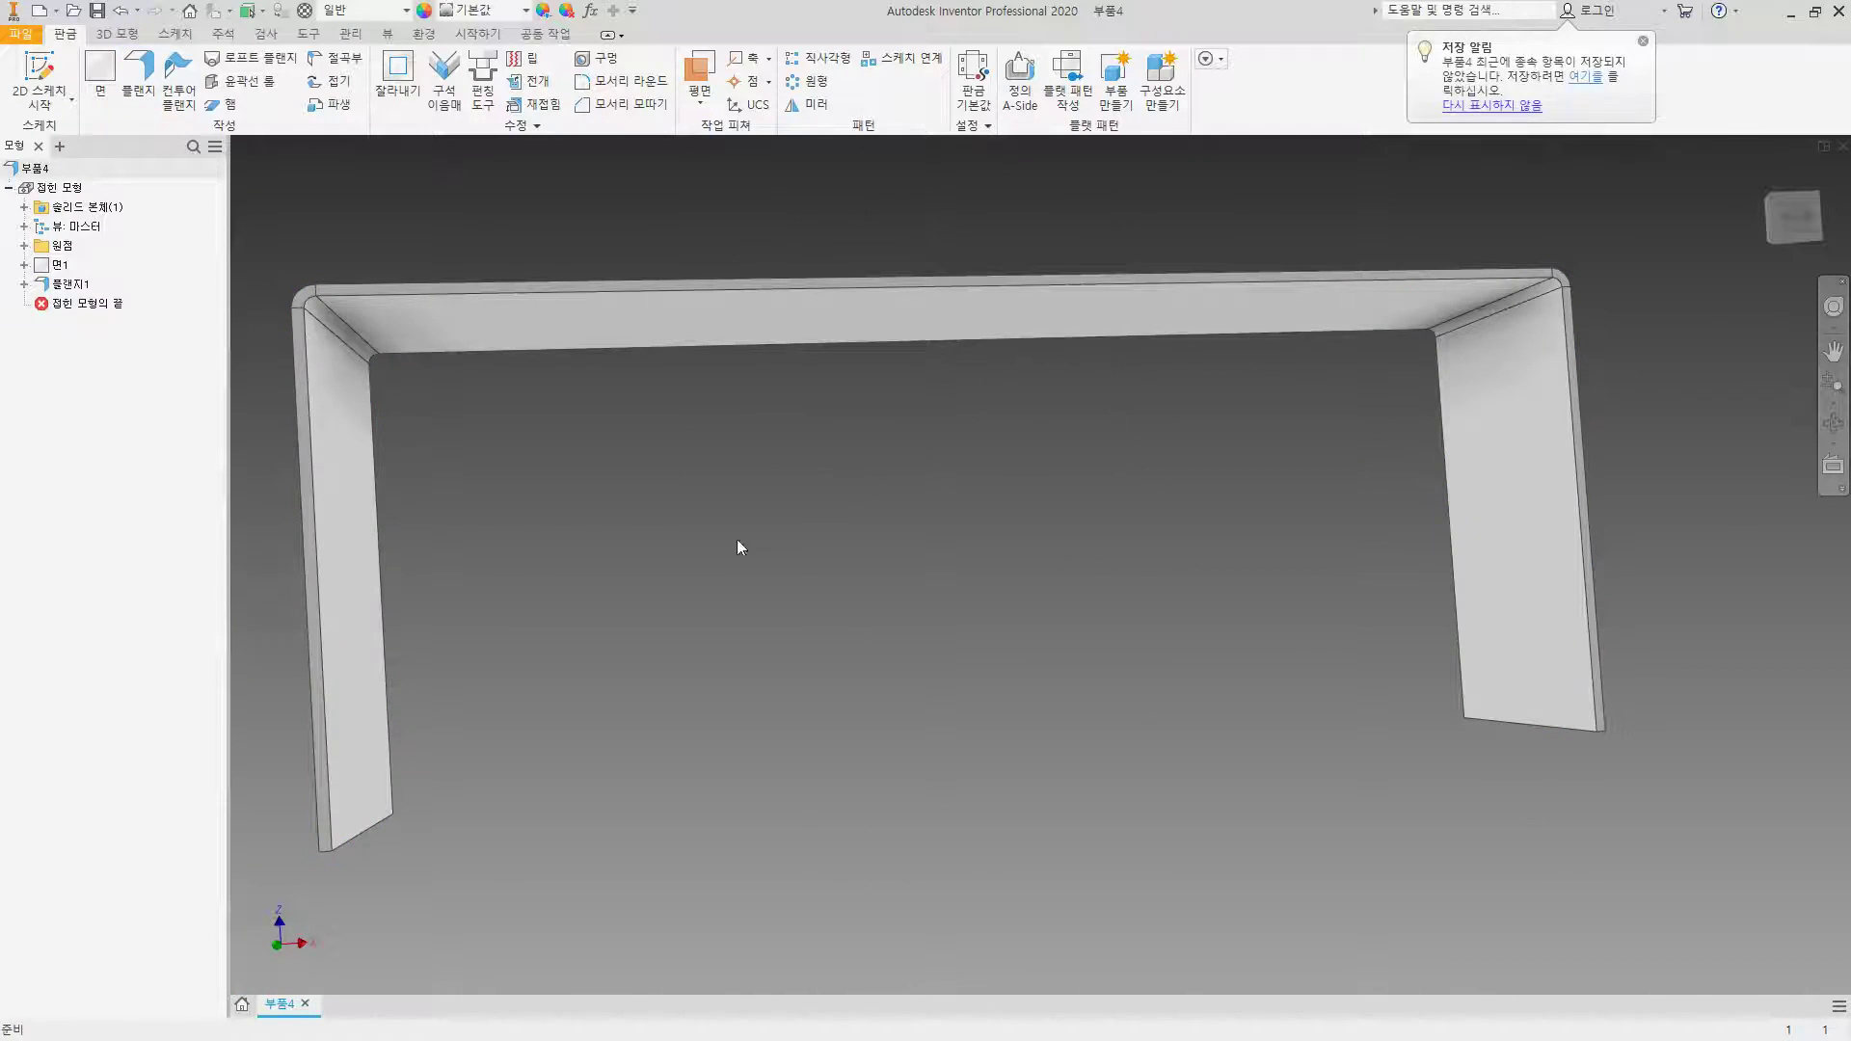
Step: Measure the distance from one flange's free inner edge to the underside of the plate
{"action": "mouse_move", "coordinate": [756, 565]}
{"action": "middle_mouse_down", "text": "shift"}
{"action": "mouse_move", "coordinate": [723, 520]}
{"action": "mouse_move", "coordinate": [694, 529]}
{"action": "mouse_move", "coordinate": [775, 534]}
{"action": "mouse_move", "coordinate": [758, 538]}
{"action": "middle_mouse_up", "text": "shift"}
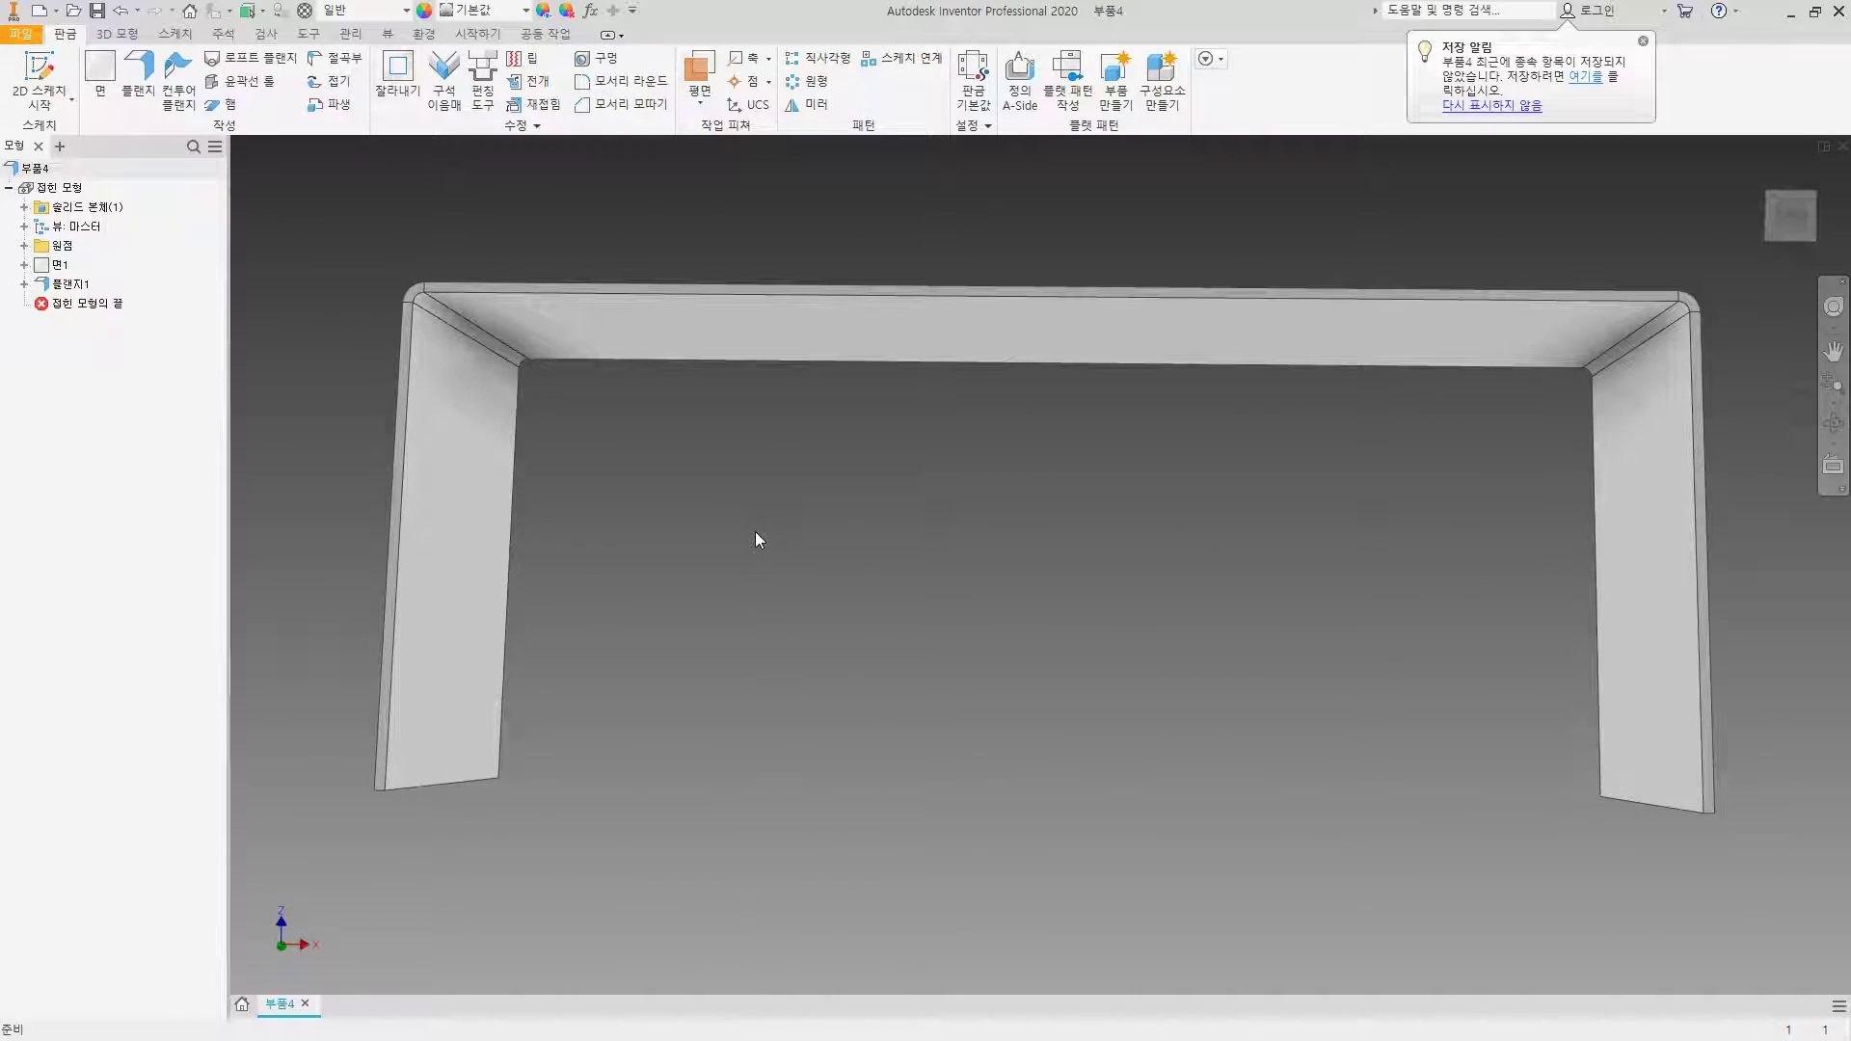
{"action": "left_click", "coordinate": [265, 34]}
{"action": "left_click", "coordinate": [19, 69]}
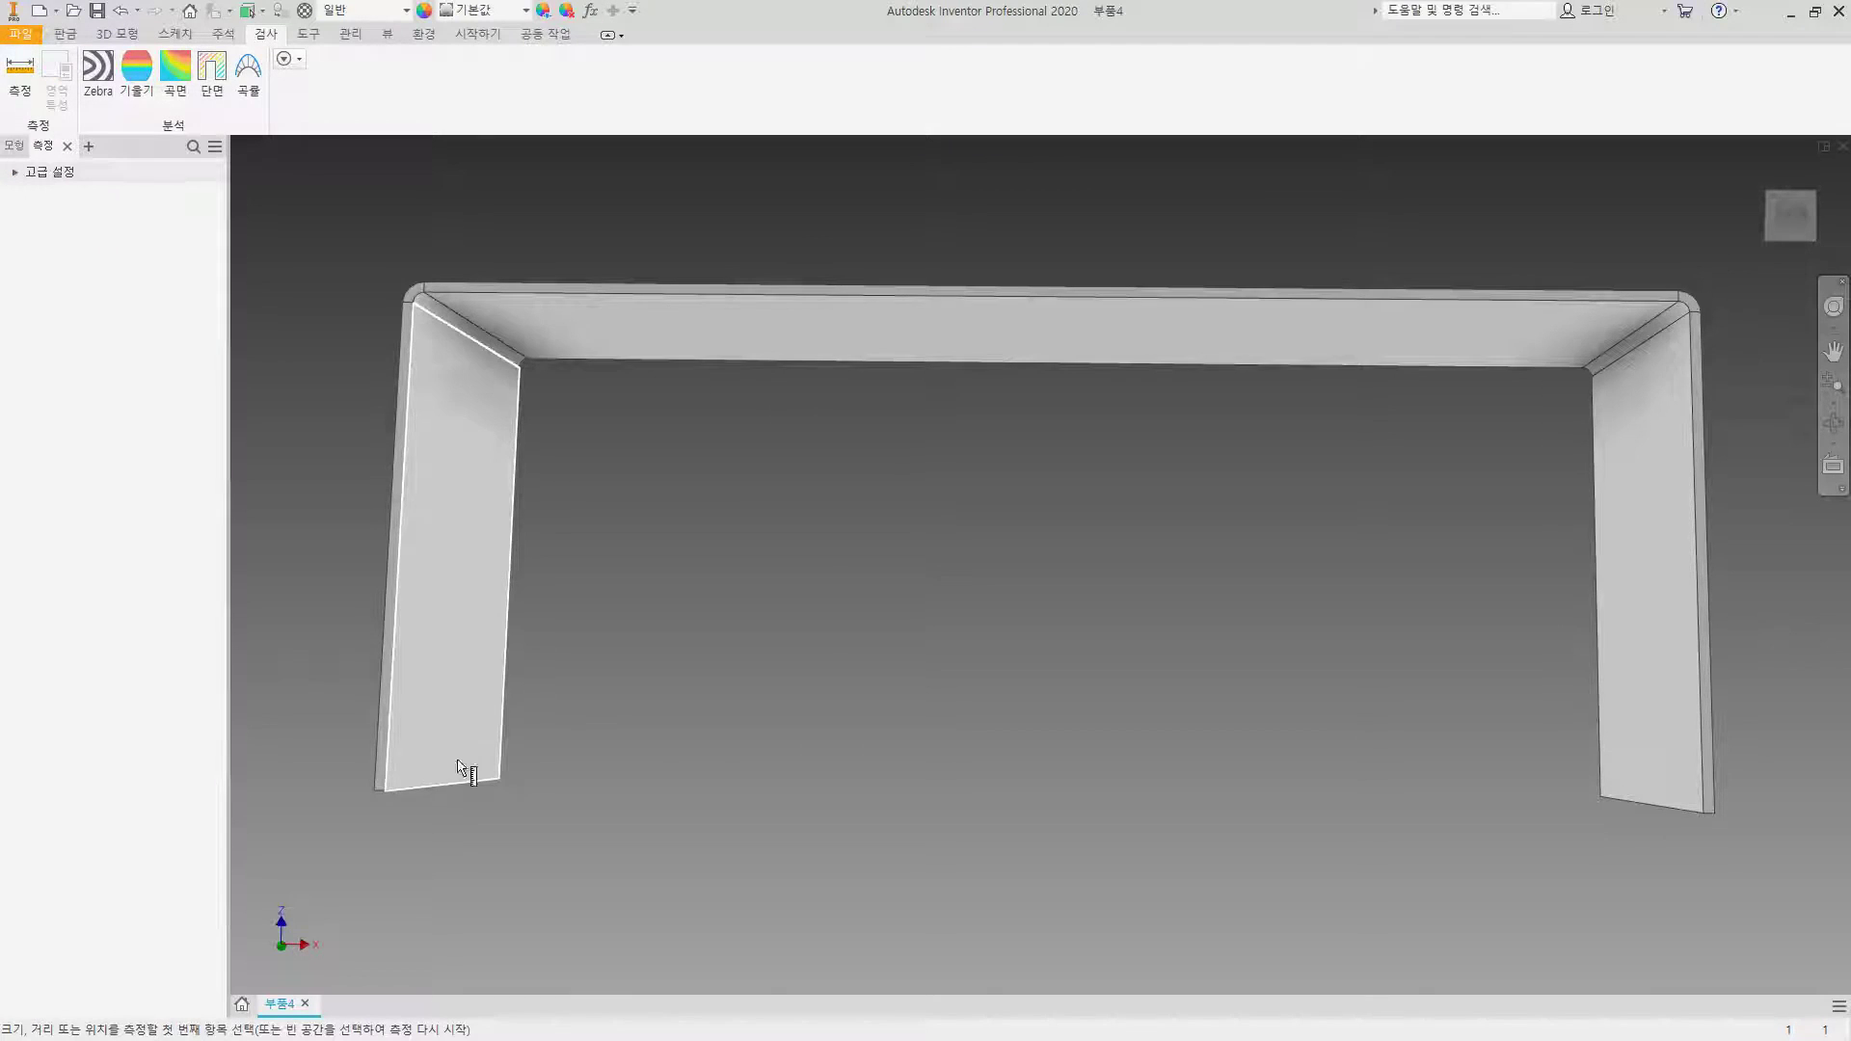
{"action": "left_click", "coordinate": [466, 787]}
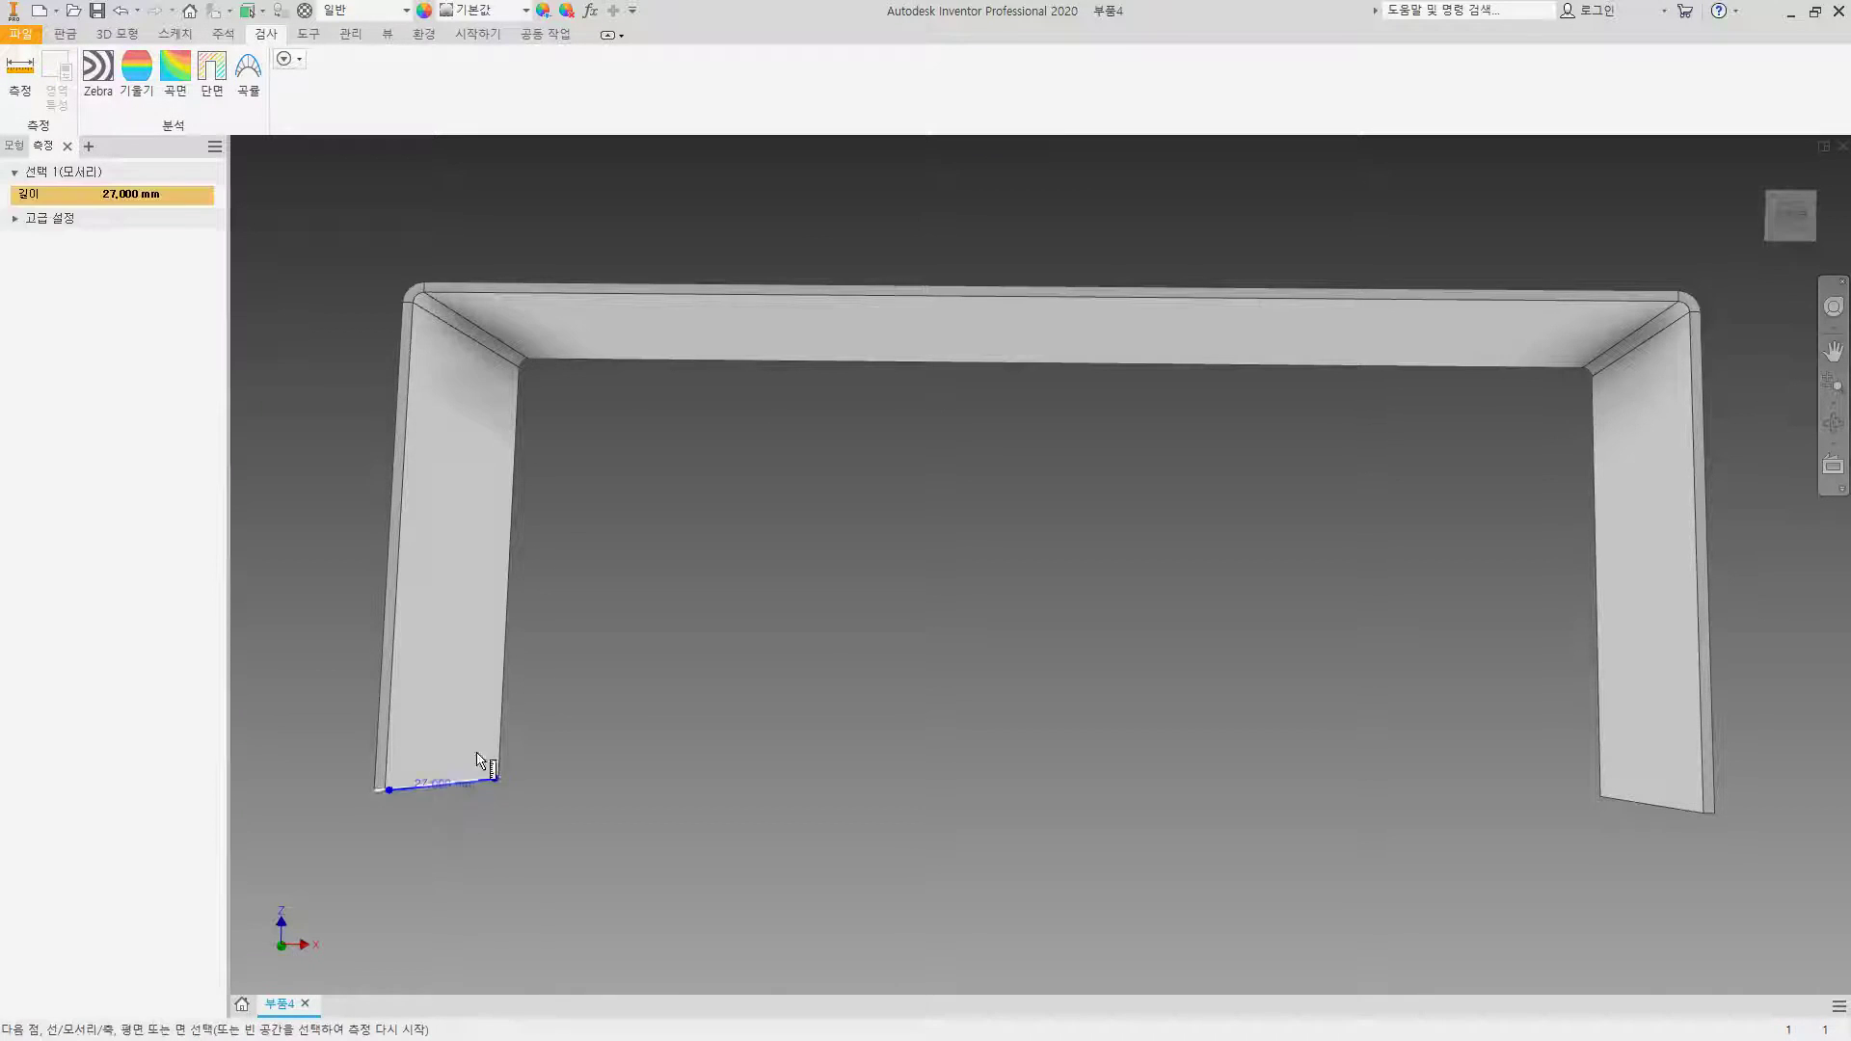
{"action": "left_click", "coordinate": [575, 324]}
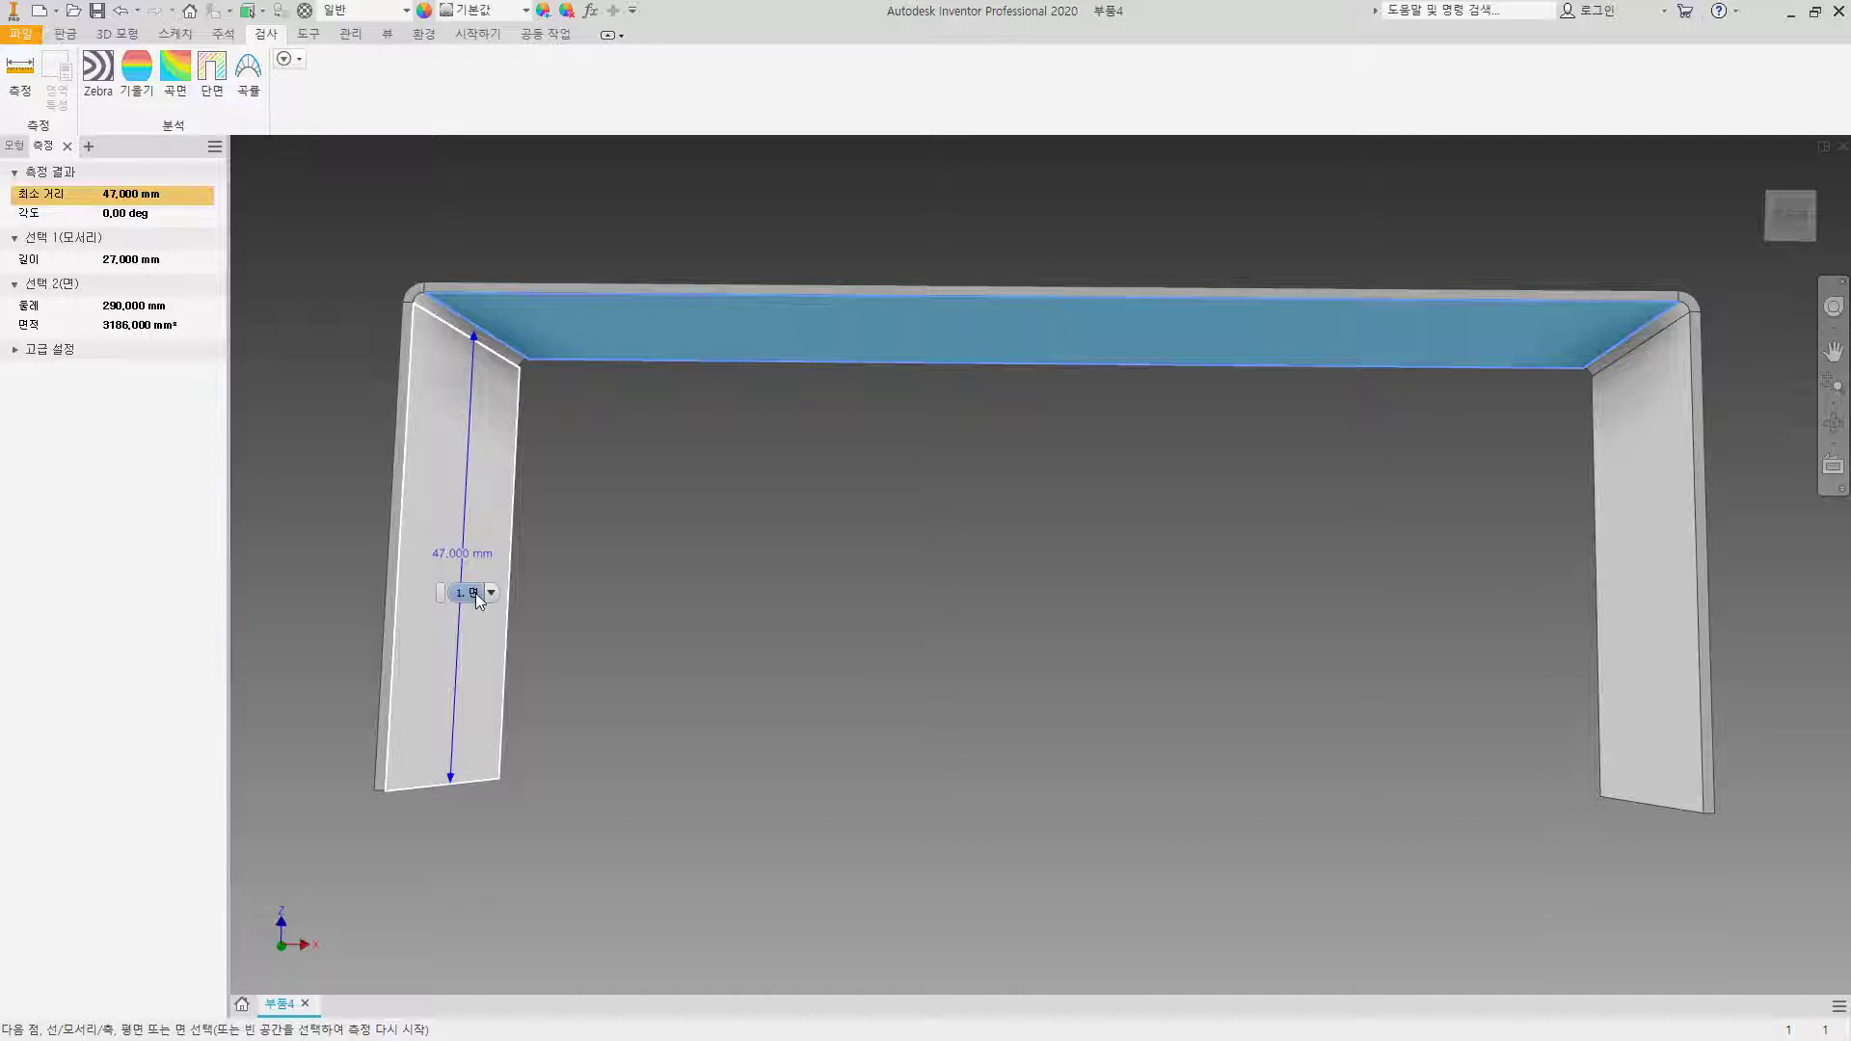
{"action": "key", "text": "Escape"}
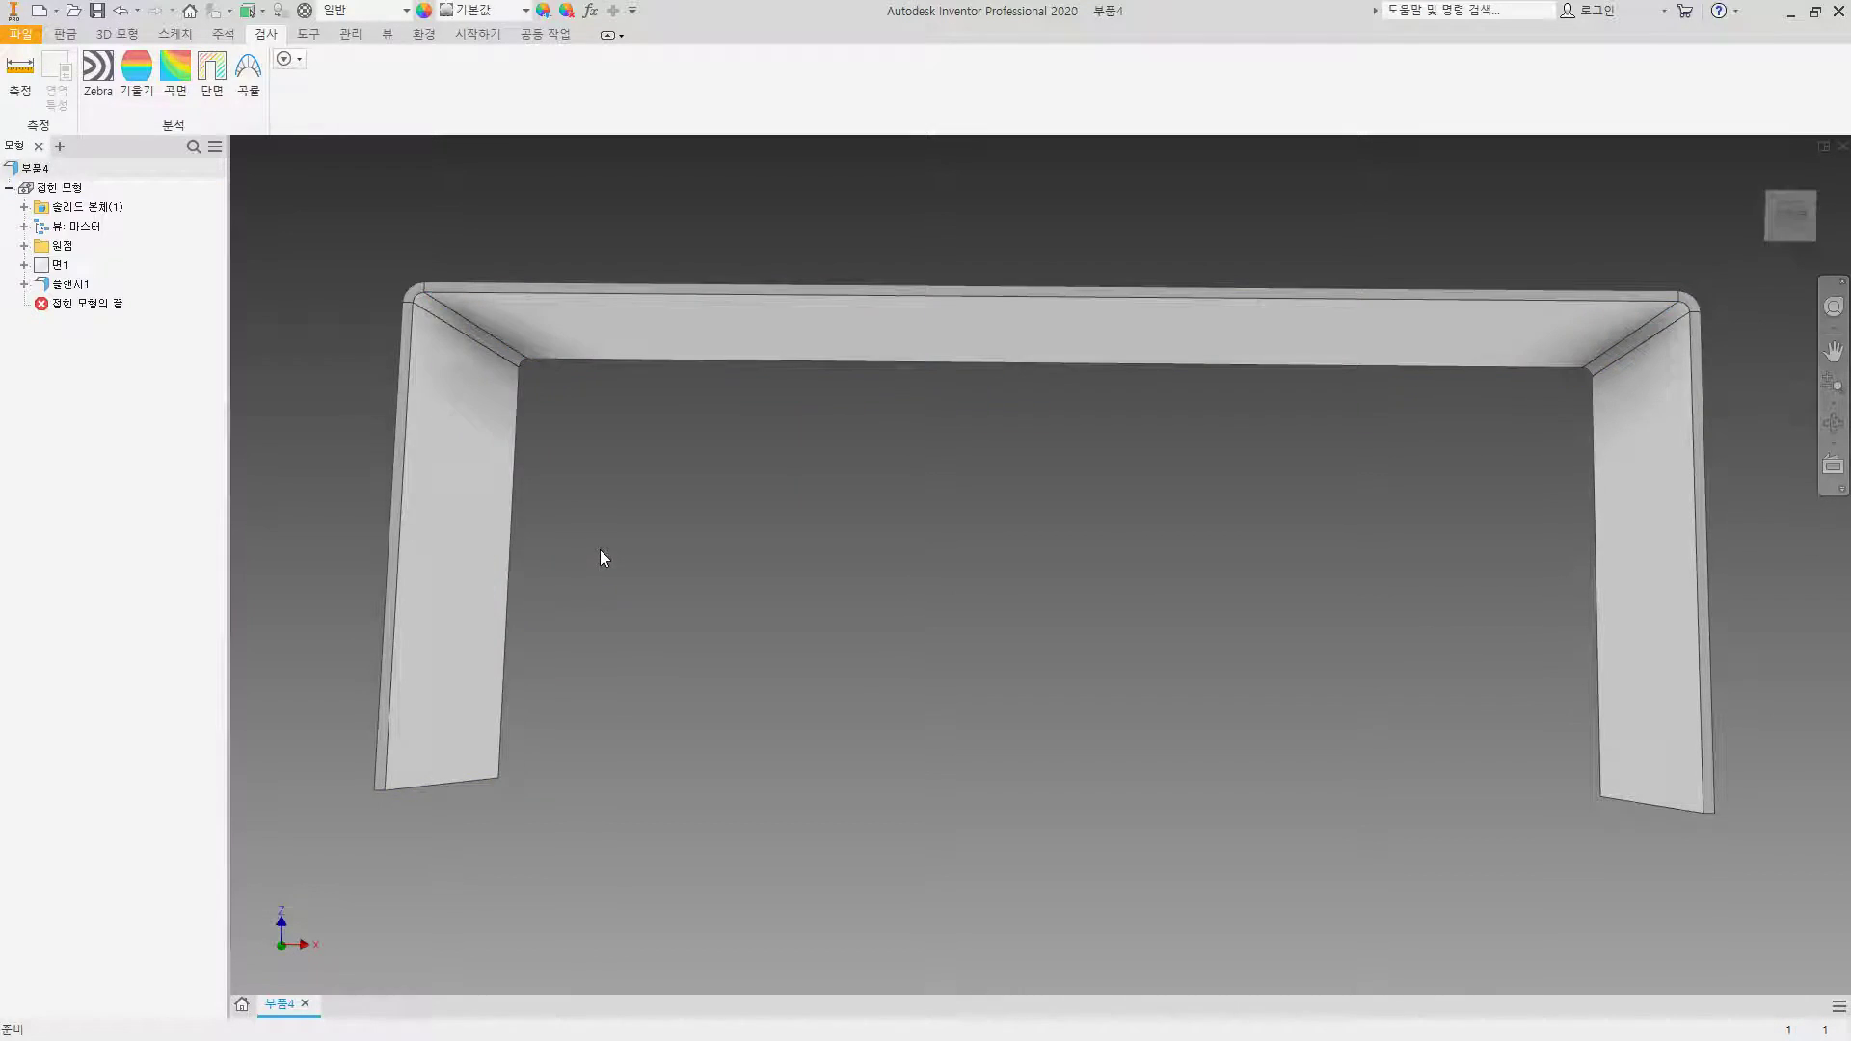
Step: Edit the flange feature and set its height to 49 mm
{"action": "left_click", "coordinate": [72, 288]}
{"action": "double_click", "coordinate": [73, 288]}
{"action": "left_click", "coordinate": [798, 363]}
{"action": "type", "text": "49"}
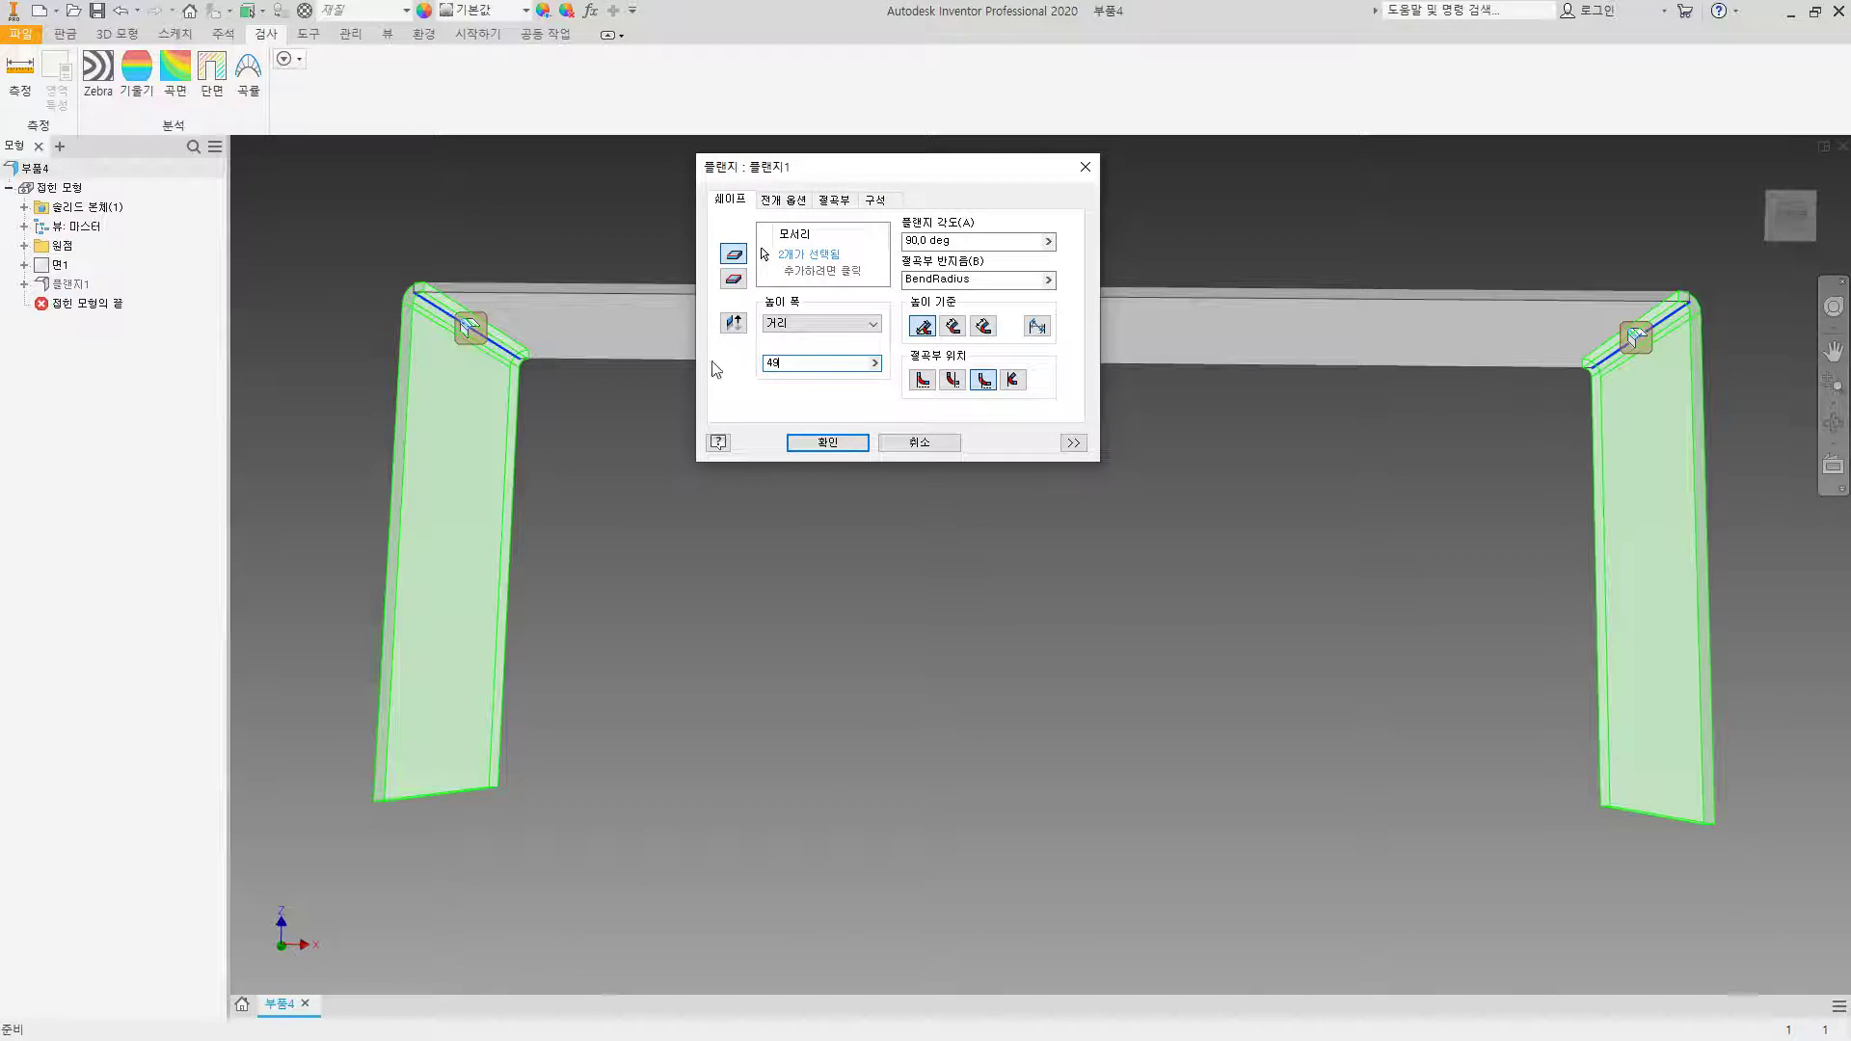
{"action": "left_click", "coordinate": [827, 442]}
Step: Measure the distance between the inner faces of the two flanges
{"action": "left_click", "coordinate": [19, 70]}
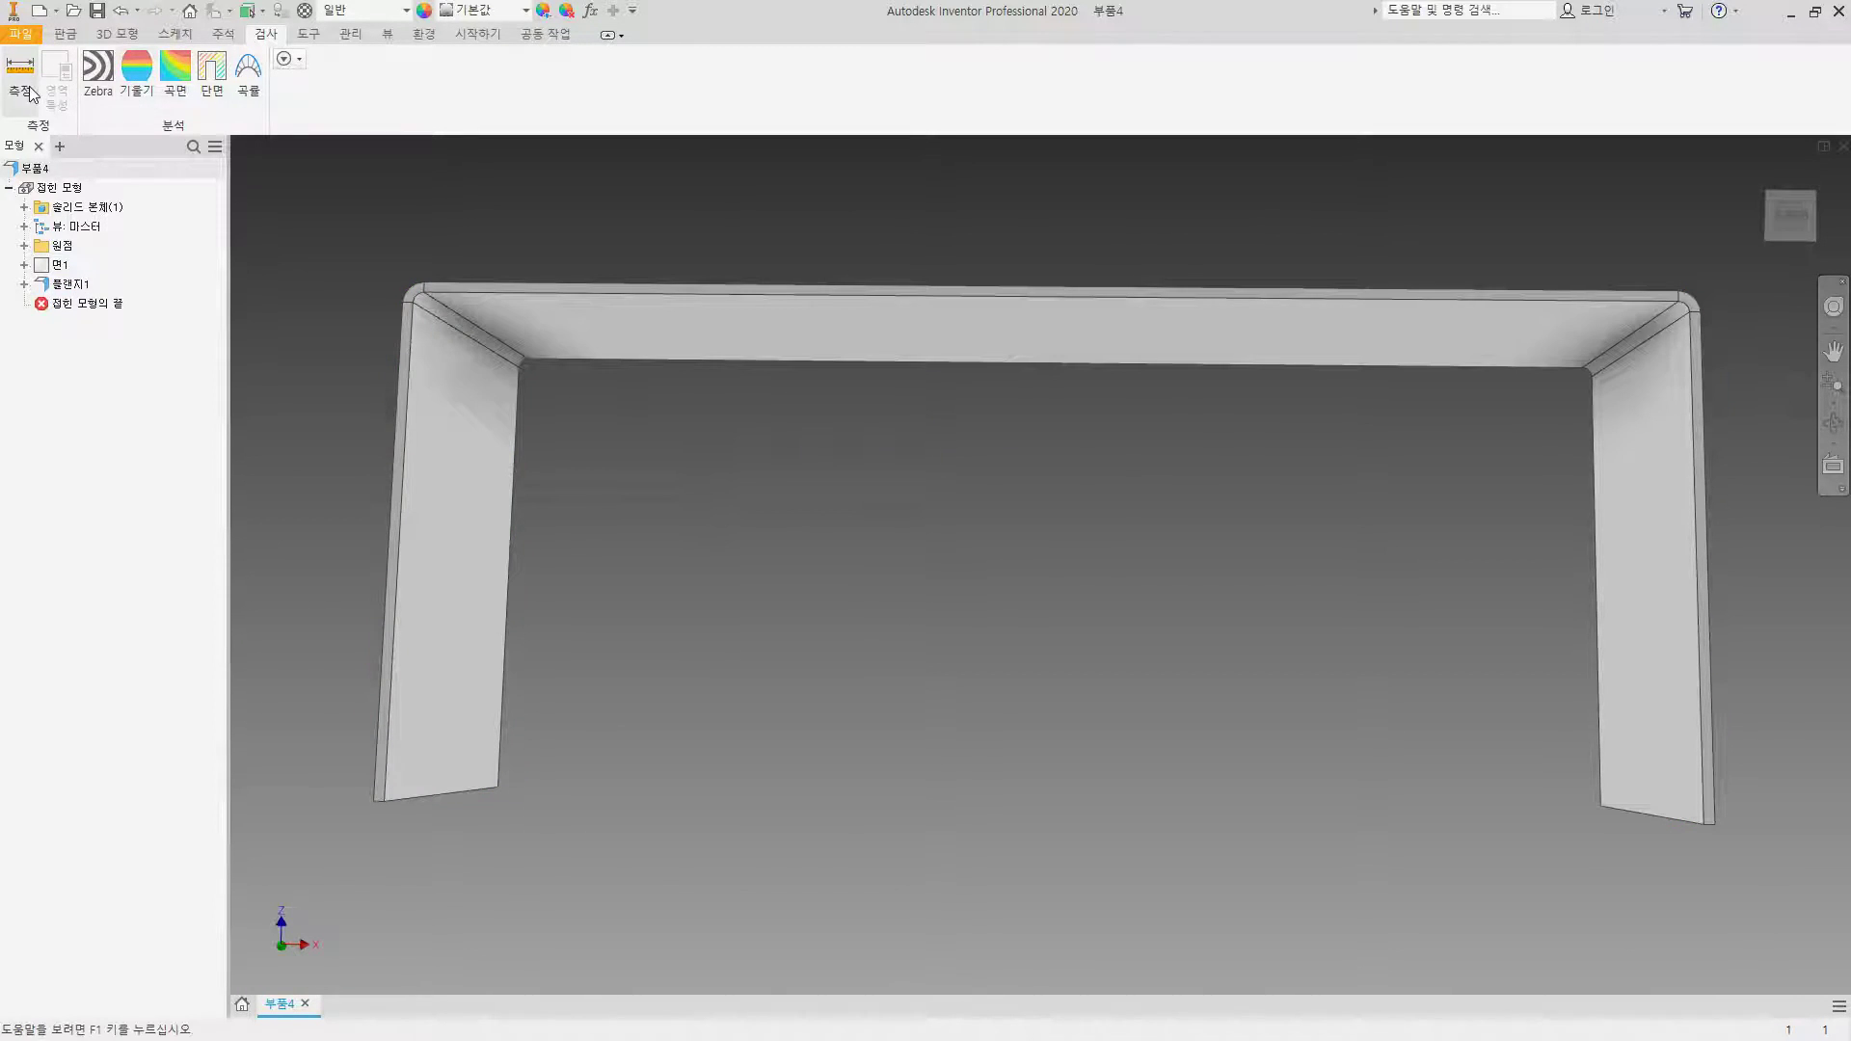
{"action": "left_click", "coordinate": [473, 463]}
{"action": "left_click", "coordinate": [1617, 530]}
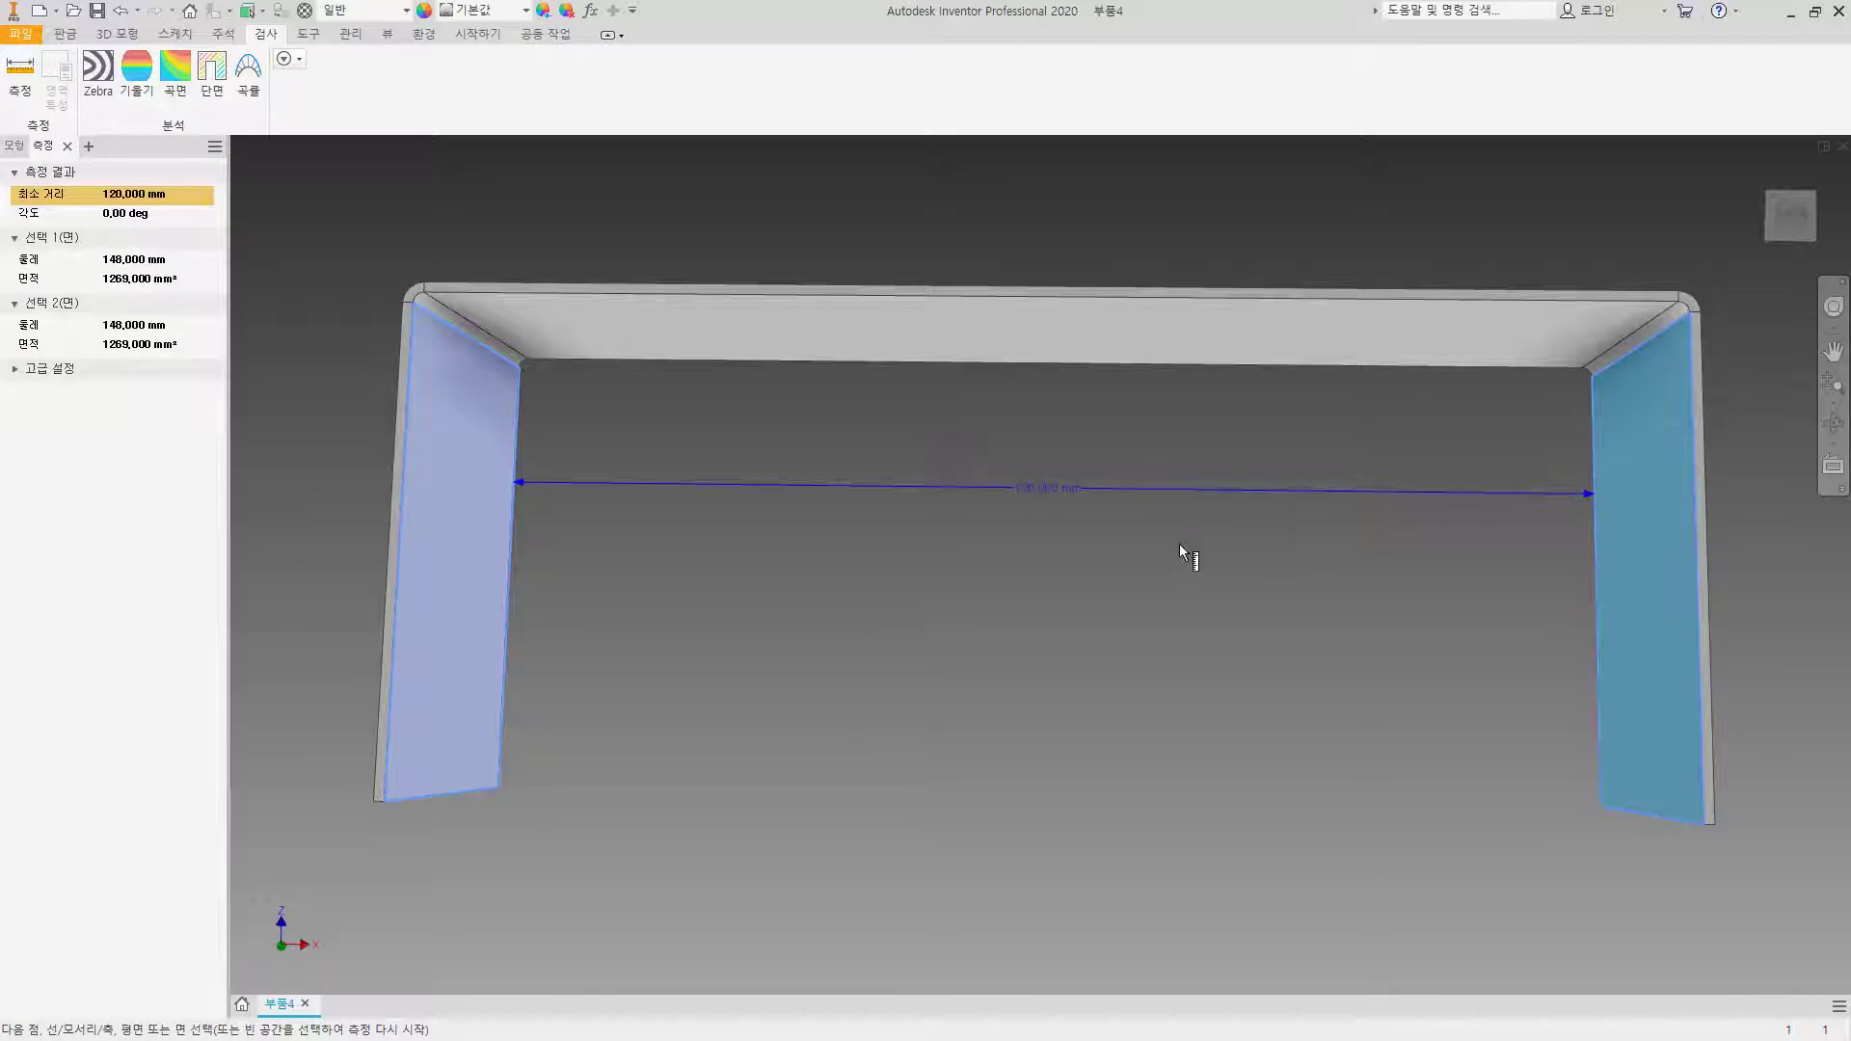
{"action": "key", "text": "Escape"}
Step: Start a sketch on the plate's outer face and project its front long edge
{"action": "scroll", "coordinate": [861, 507], "scroll_direction": "down", "scroll_amount": 3}
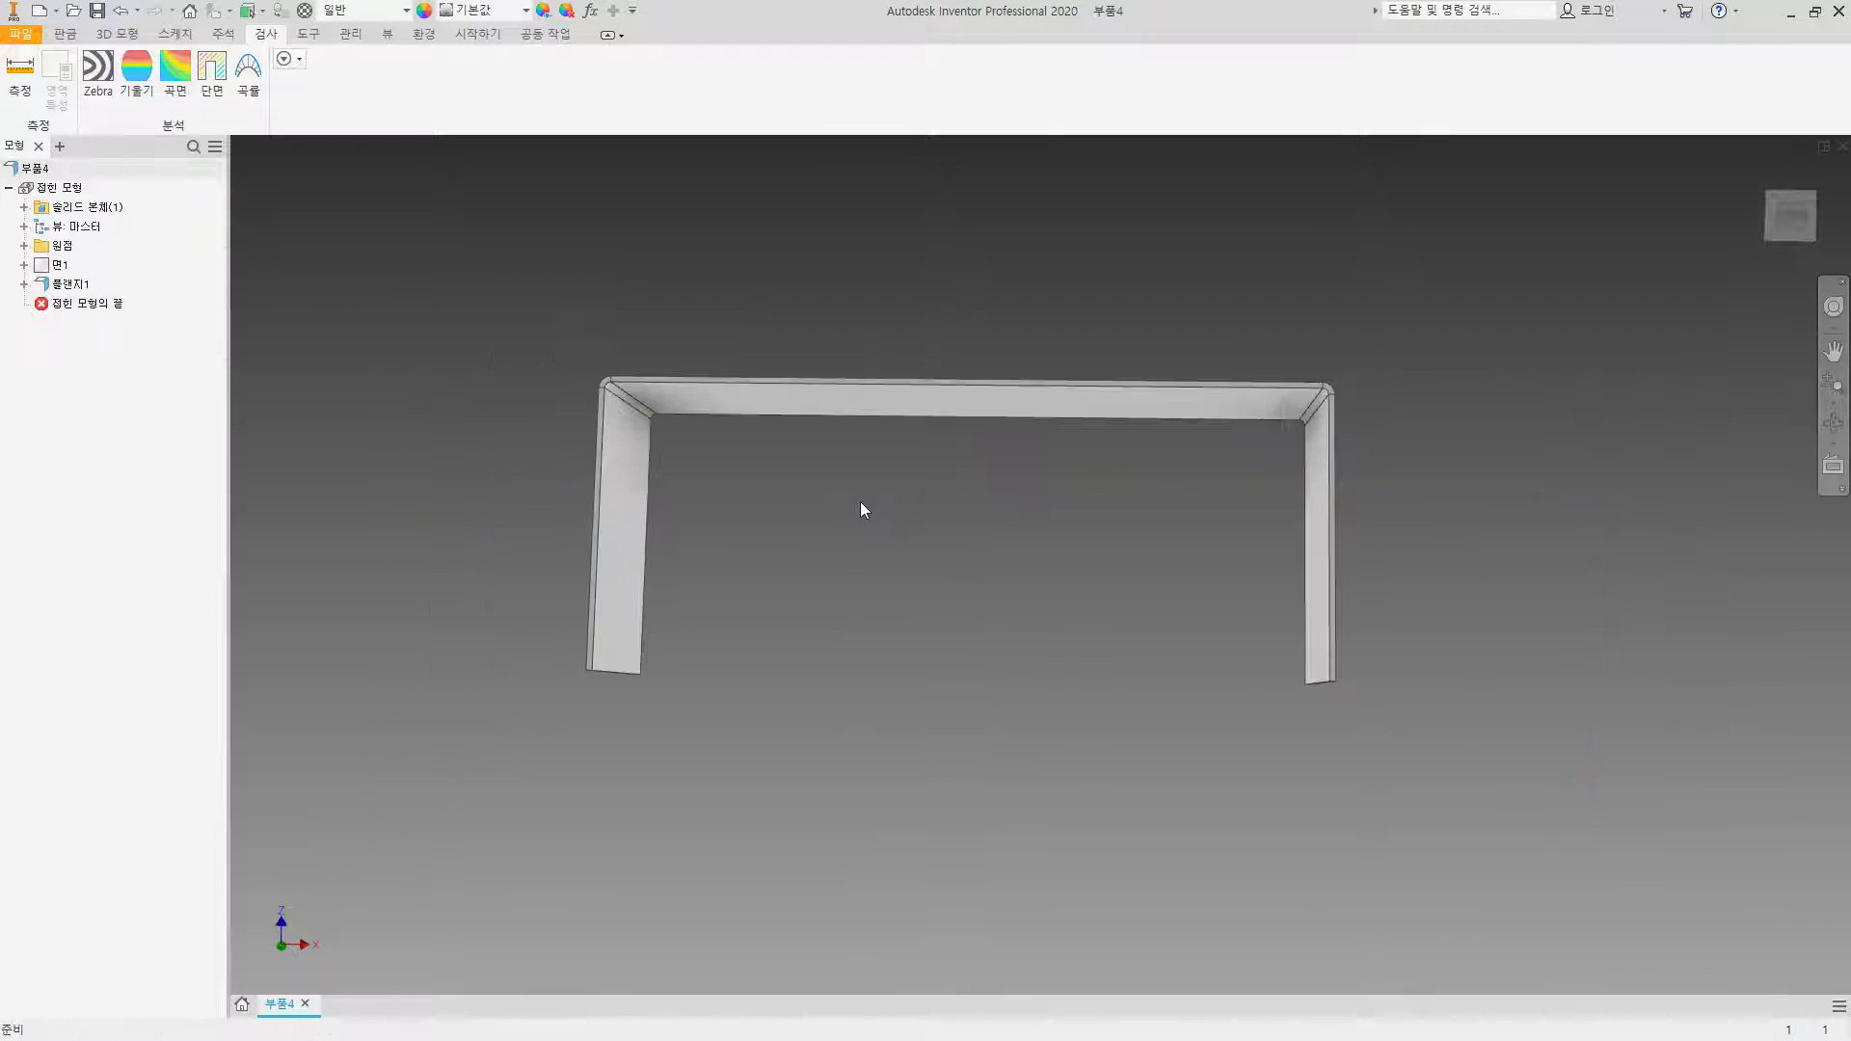
{"action": "middle_click_drag", "start_coordinate": [966, 475], "coordinate": [962, 570], "text": "shift"}
{"action": "scroll", "coordinate": [978, 446], "scroll_direction": "up", "scroll_amount": 3}
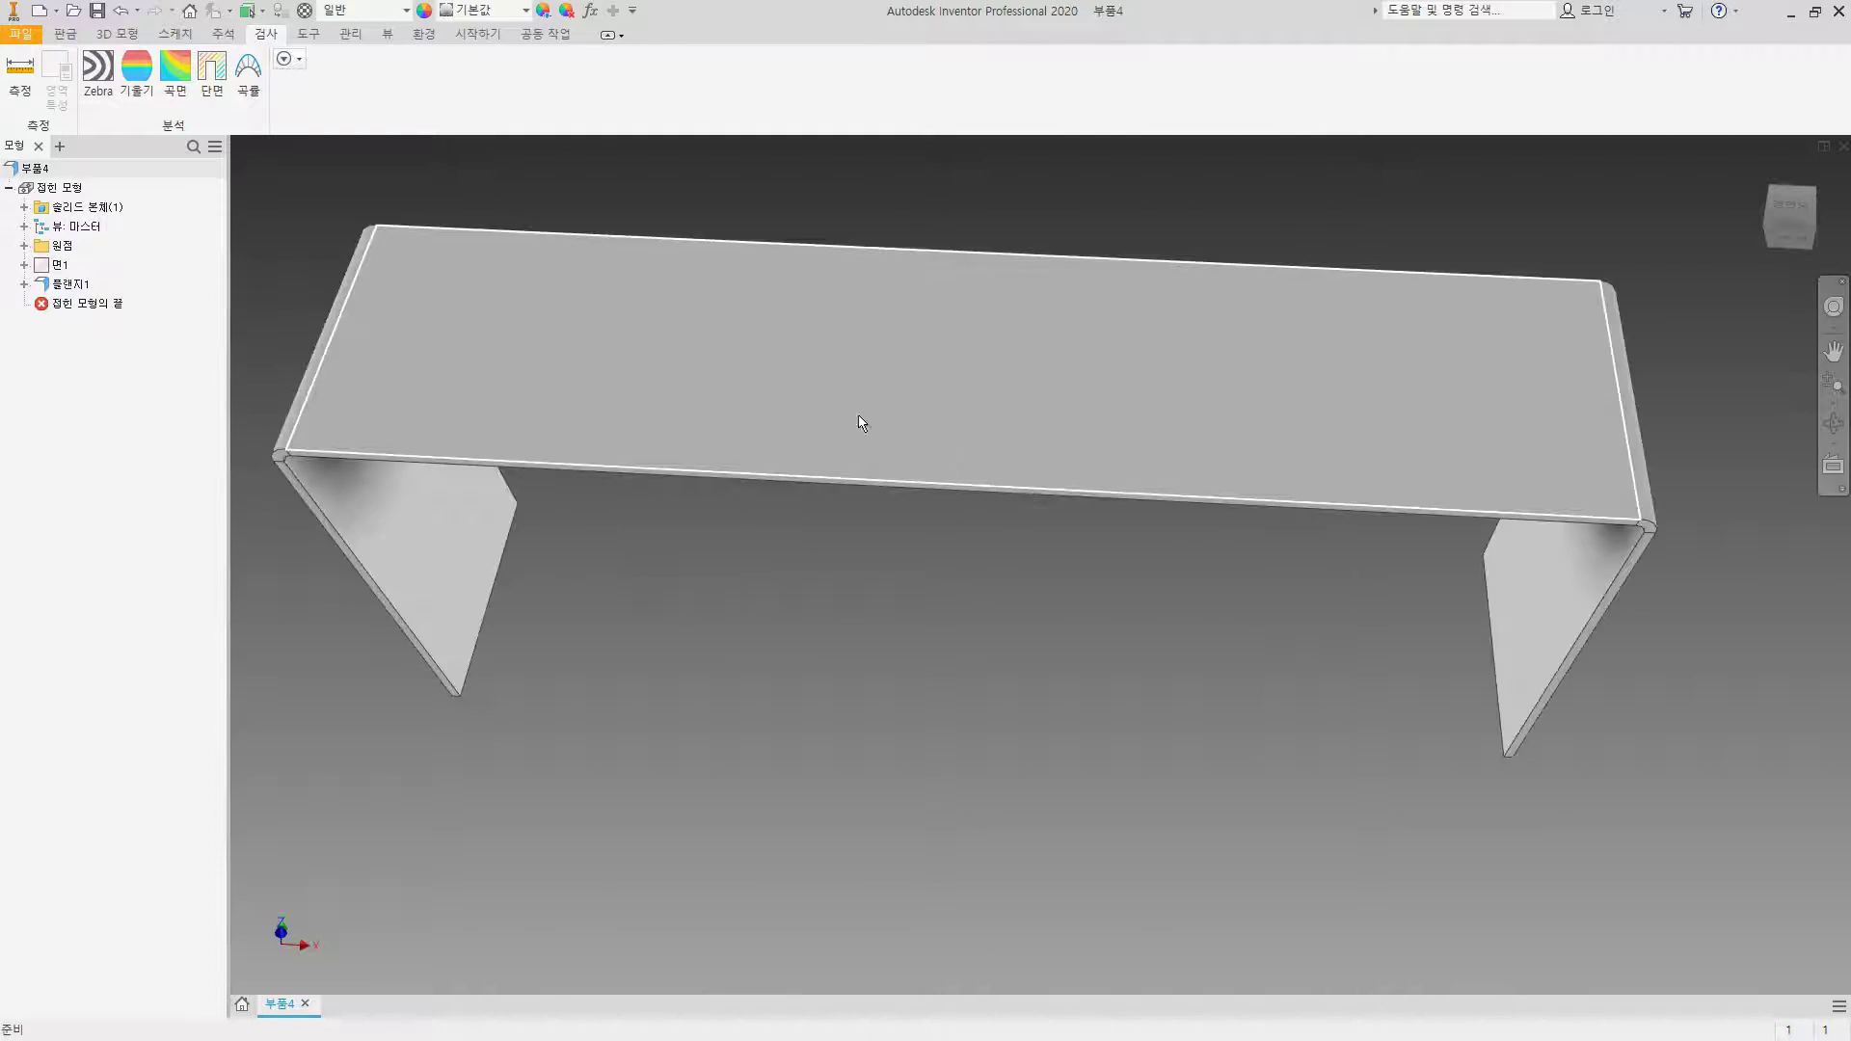
{"action": "left_click", "coordinate": [68, 36]}
{"action": "left_click", "coordinate": [29, 69]}
{"action": "left_click", "coordinate": [691, 379]}
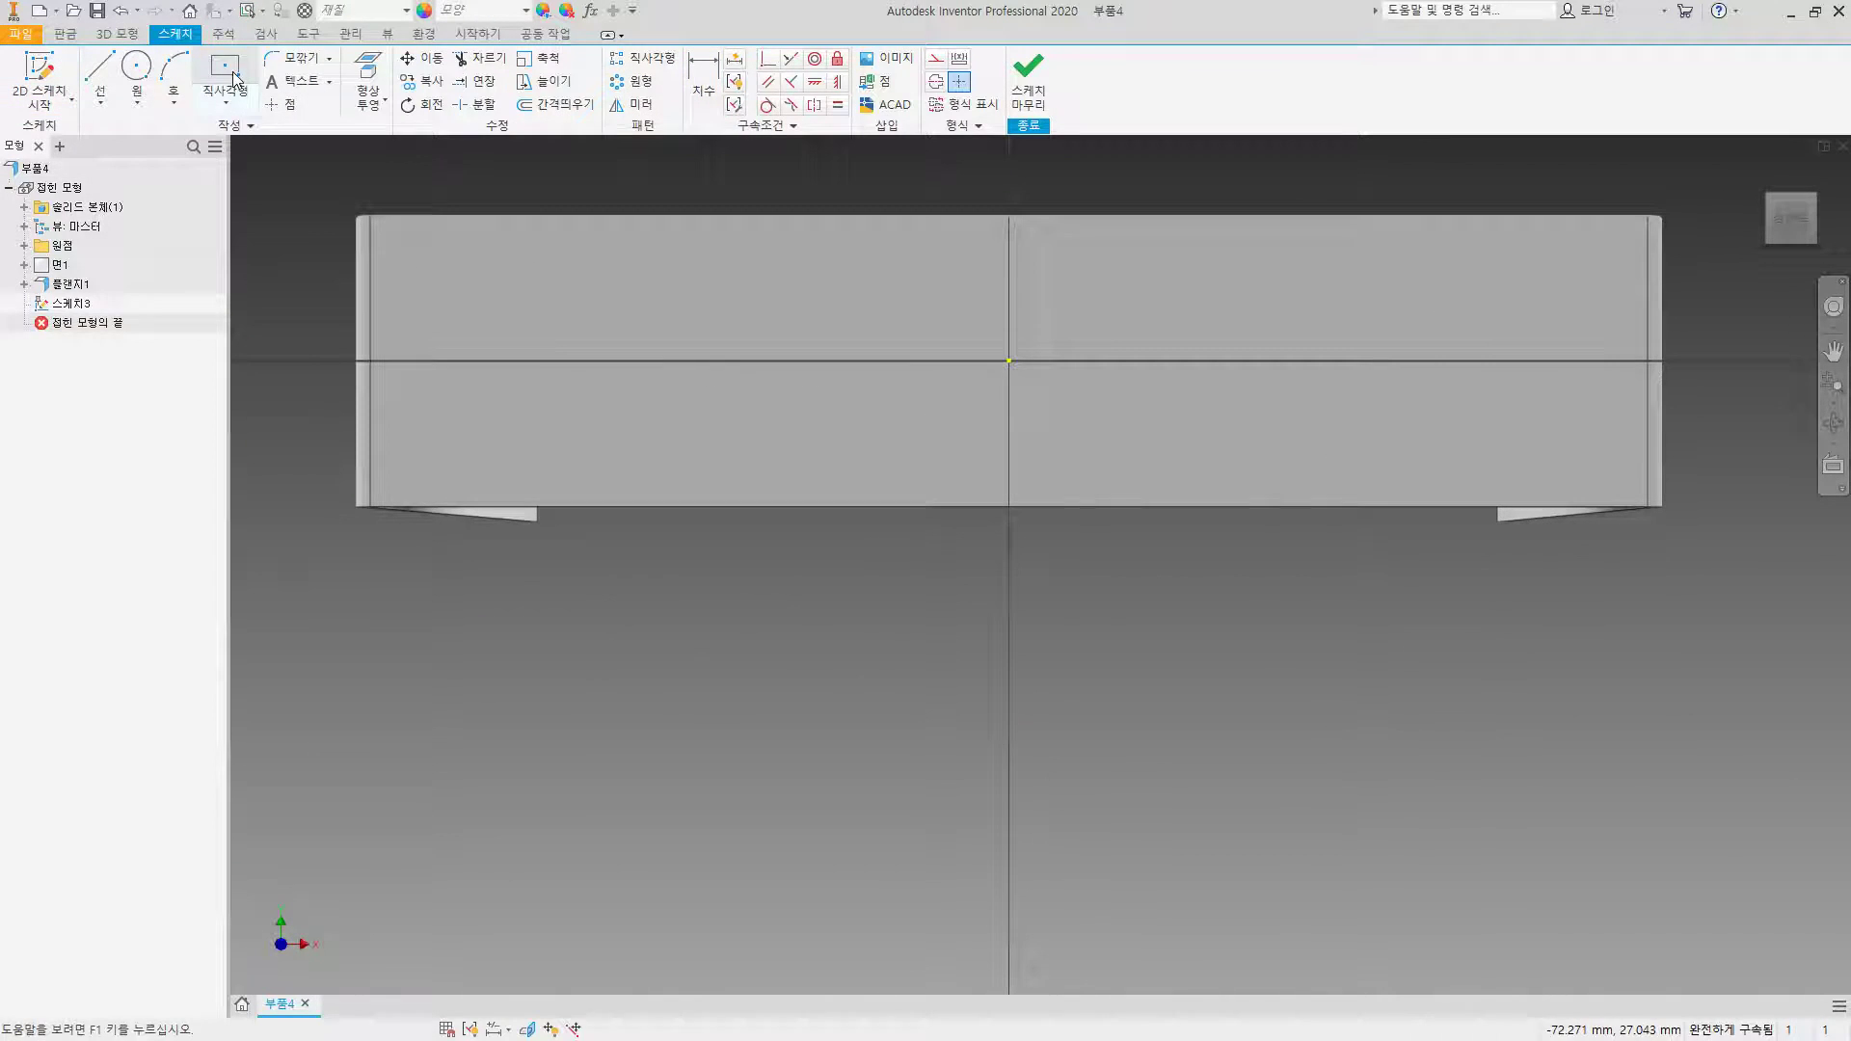
{"action": "left_click", "coordinate": [249, 103]}
{"action": "left_click", "coordinate": [247, 128]}
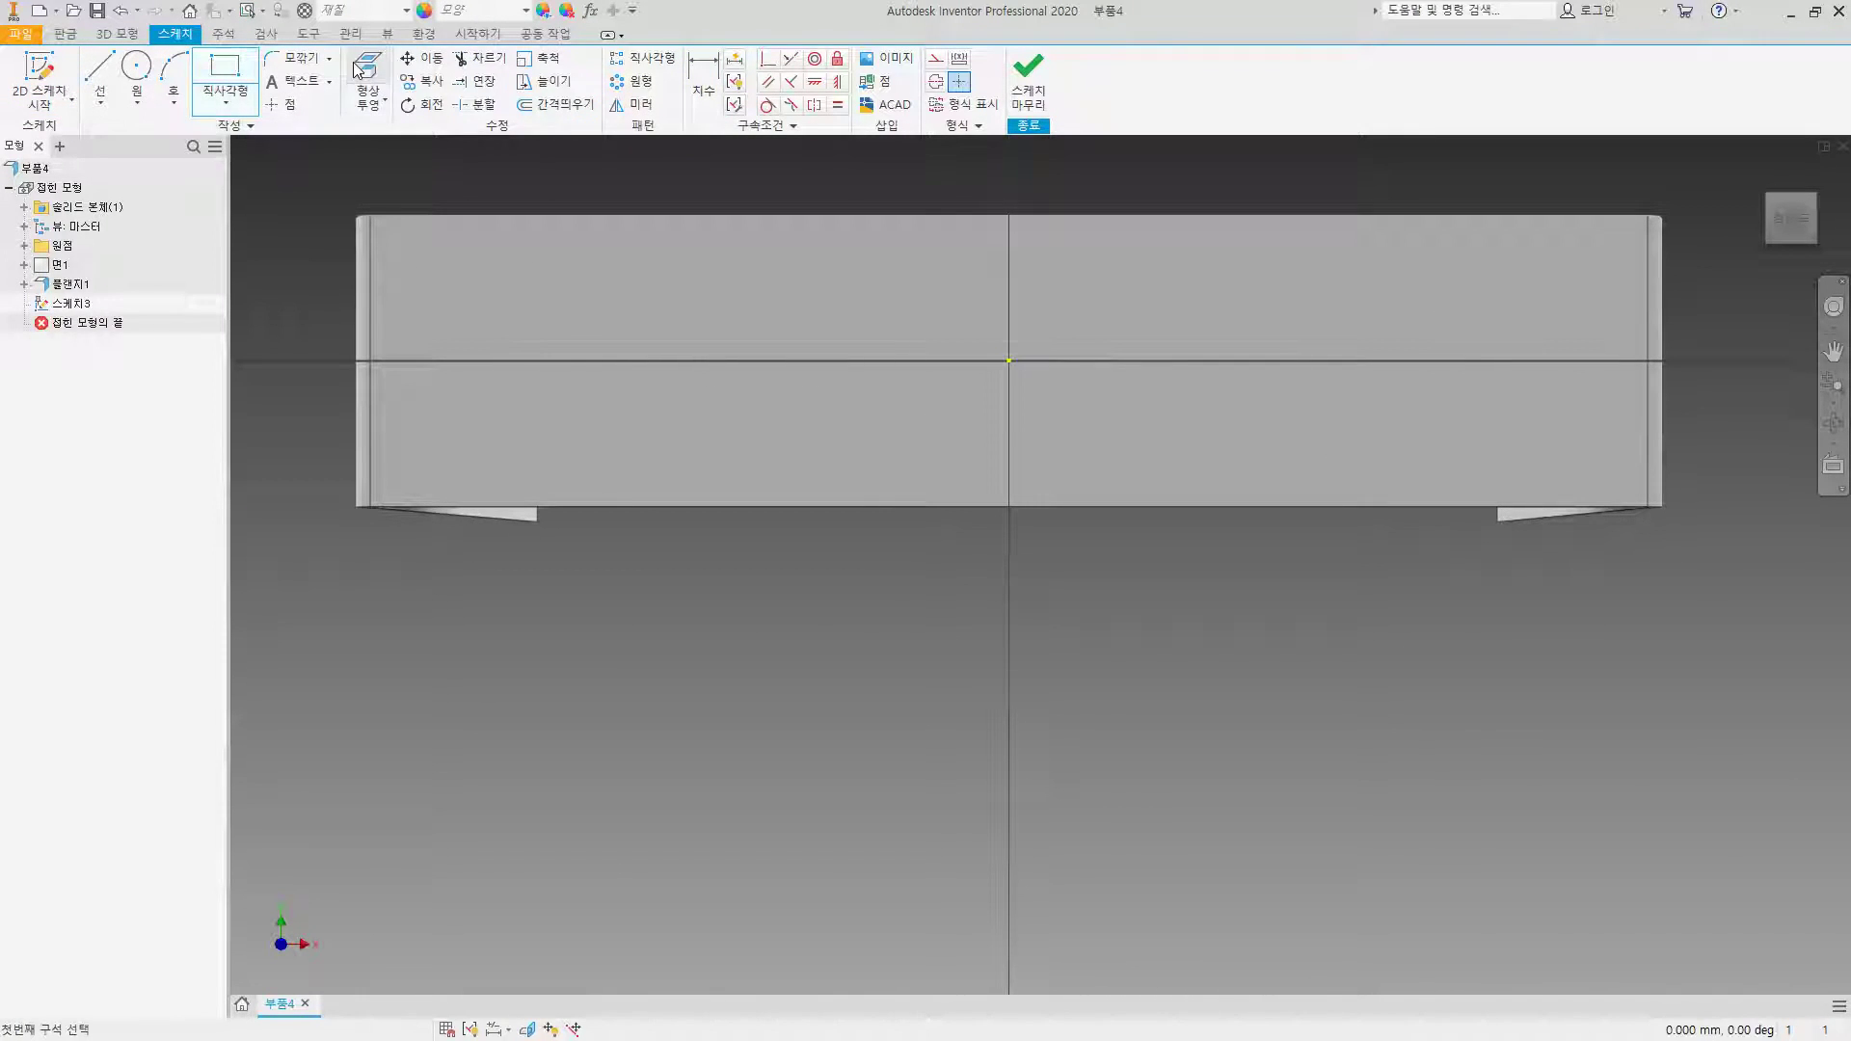
{"action": "left_click", "coordinate": [367, 84]}
{"action": "left_click", "coordinate": [725, 507]}
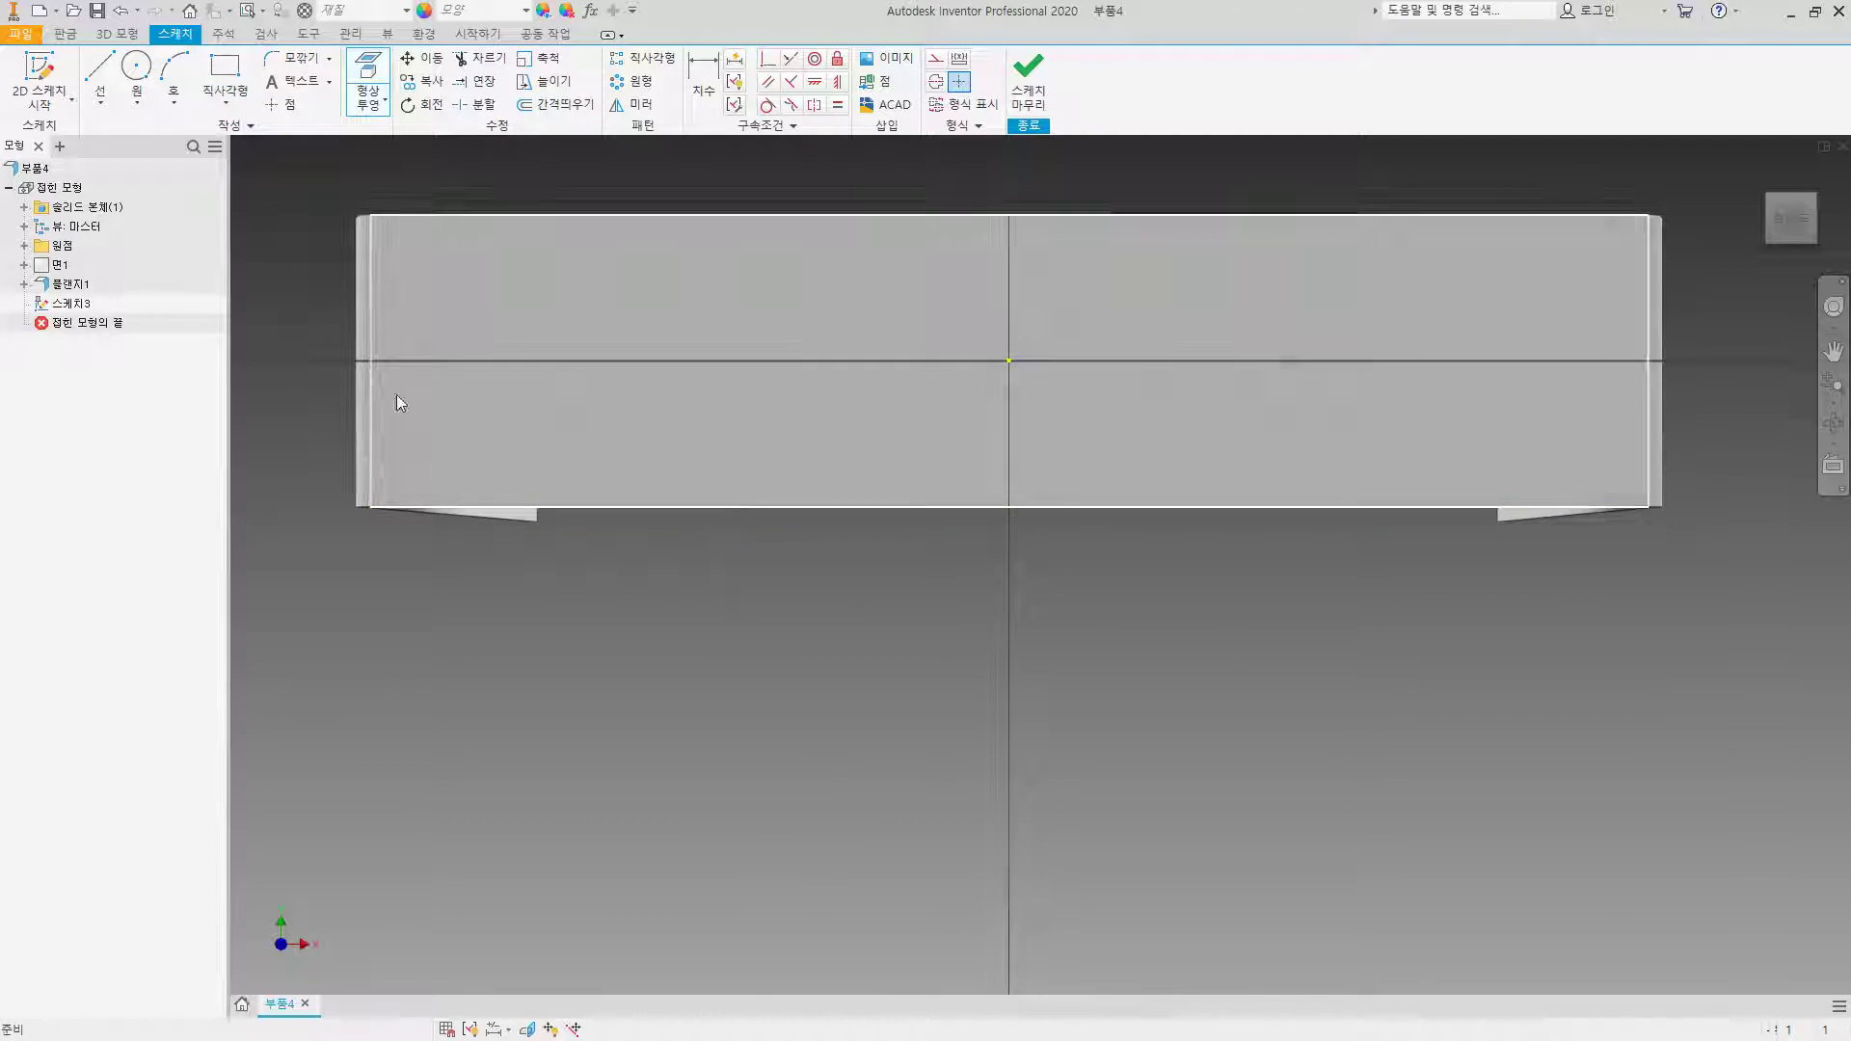
Step: Draw a two-point rectangle extending outward from the projected long edge, toward the left half of the plate
{"action": "left_click", "coordinate": [225, 72]}
{"action": "left_click", "coordinate": [639, 508]}
{"action": "left_click", "coordinate": [799, 870]}
{"action": "key", "text": "Escape"}
Step: Project the left flange's inner edge into the sketch
{"action": "left_click", "coordinate": [369, 77]}
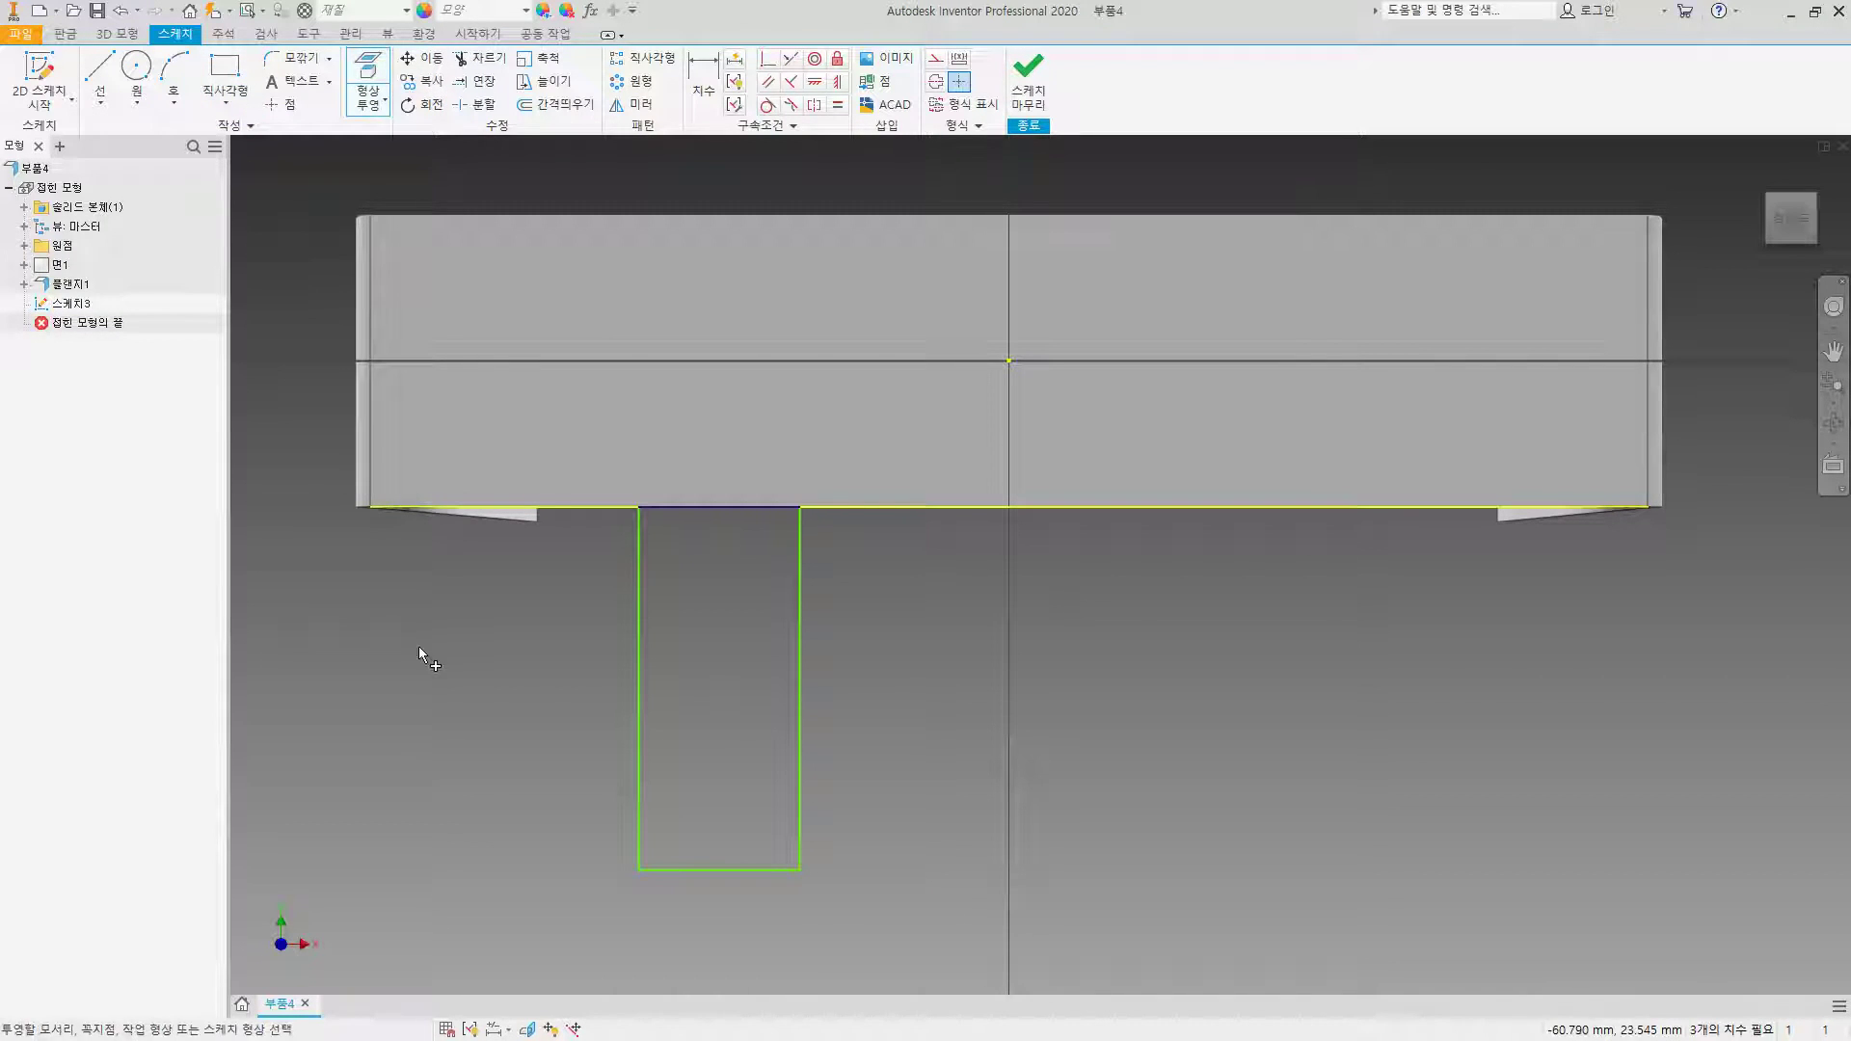
{"action": "middle_click_drag", "start_coordinate": [413, 649], "coordinate": [447, 591], "text": "shift"}
{"action": "scroll", "coordinate": [466, 598], "scroll_direction": "up", "scroll_amount": 5}
{"action": "scroll", "coordinate": [628, 598], "scroll_direction": "down", "scroll_amount": 3}
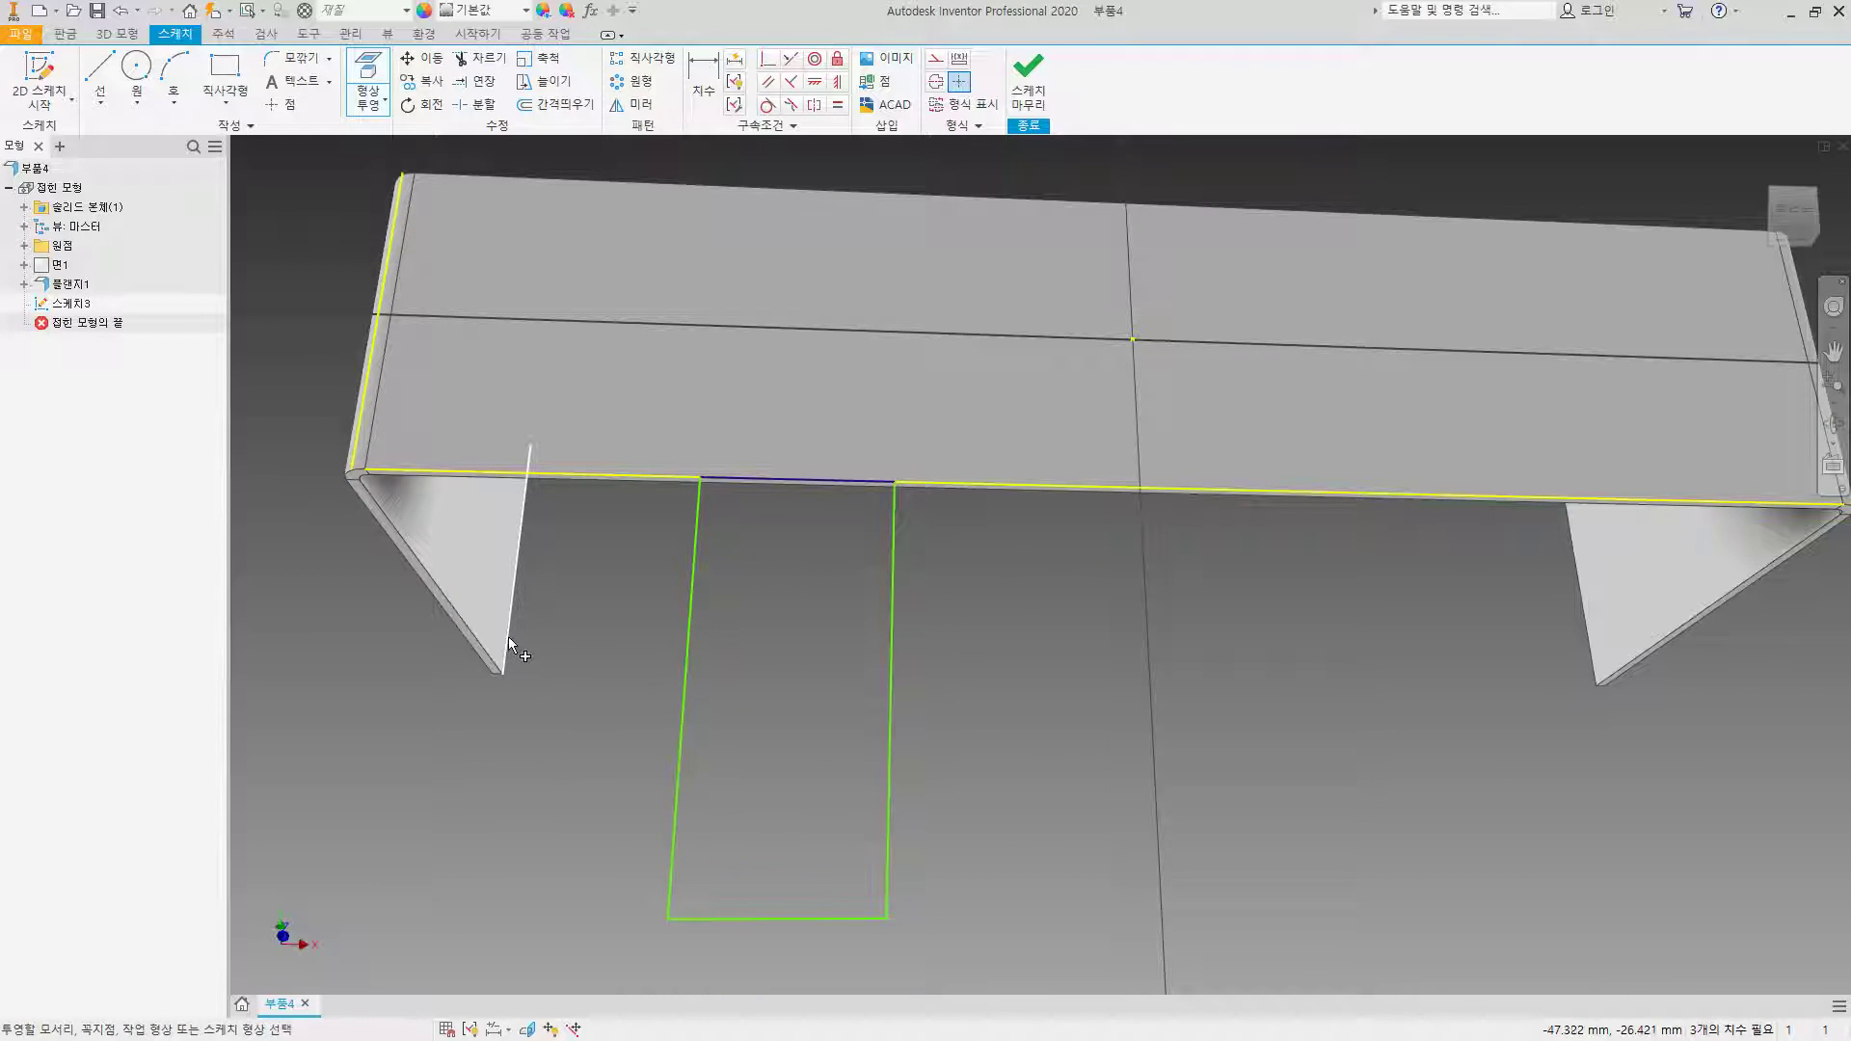
{"action": "key", "text": "Escape"}
Step: Dimension the distance from the projected flange edge to the rectangle's nearest side as 24 mm
{"action": "key", "text": "d"}
{"action": "left_click", "coordinate": [511, 593]}
{"action": "left_click", "coordinate": [688, 643]}
{"action": "left_click", "coordinate": [619, 646]}
{"action": "type", "text": "24"}
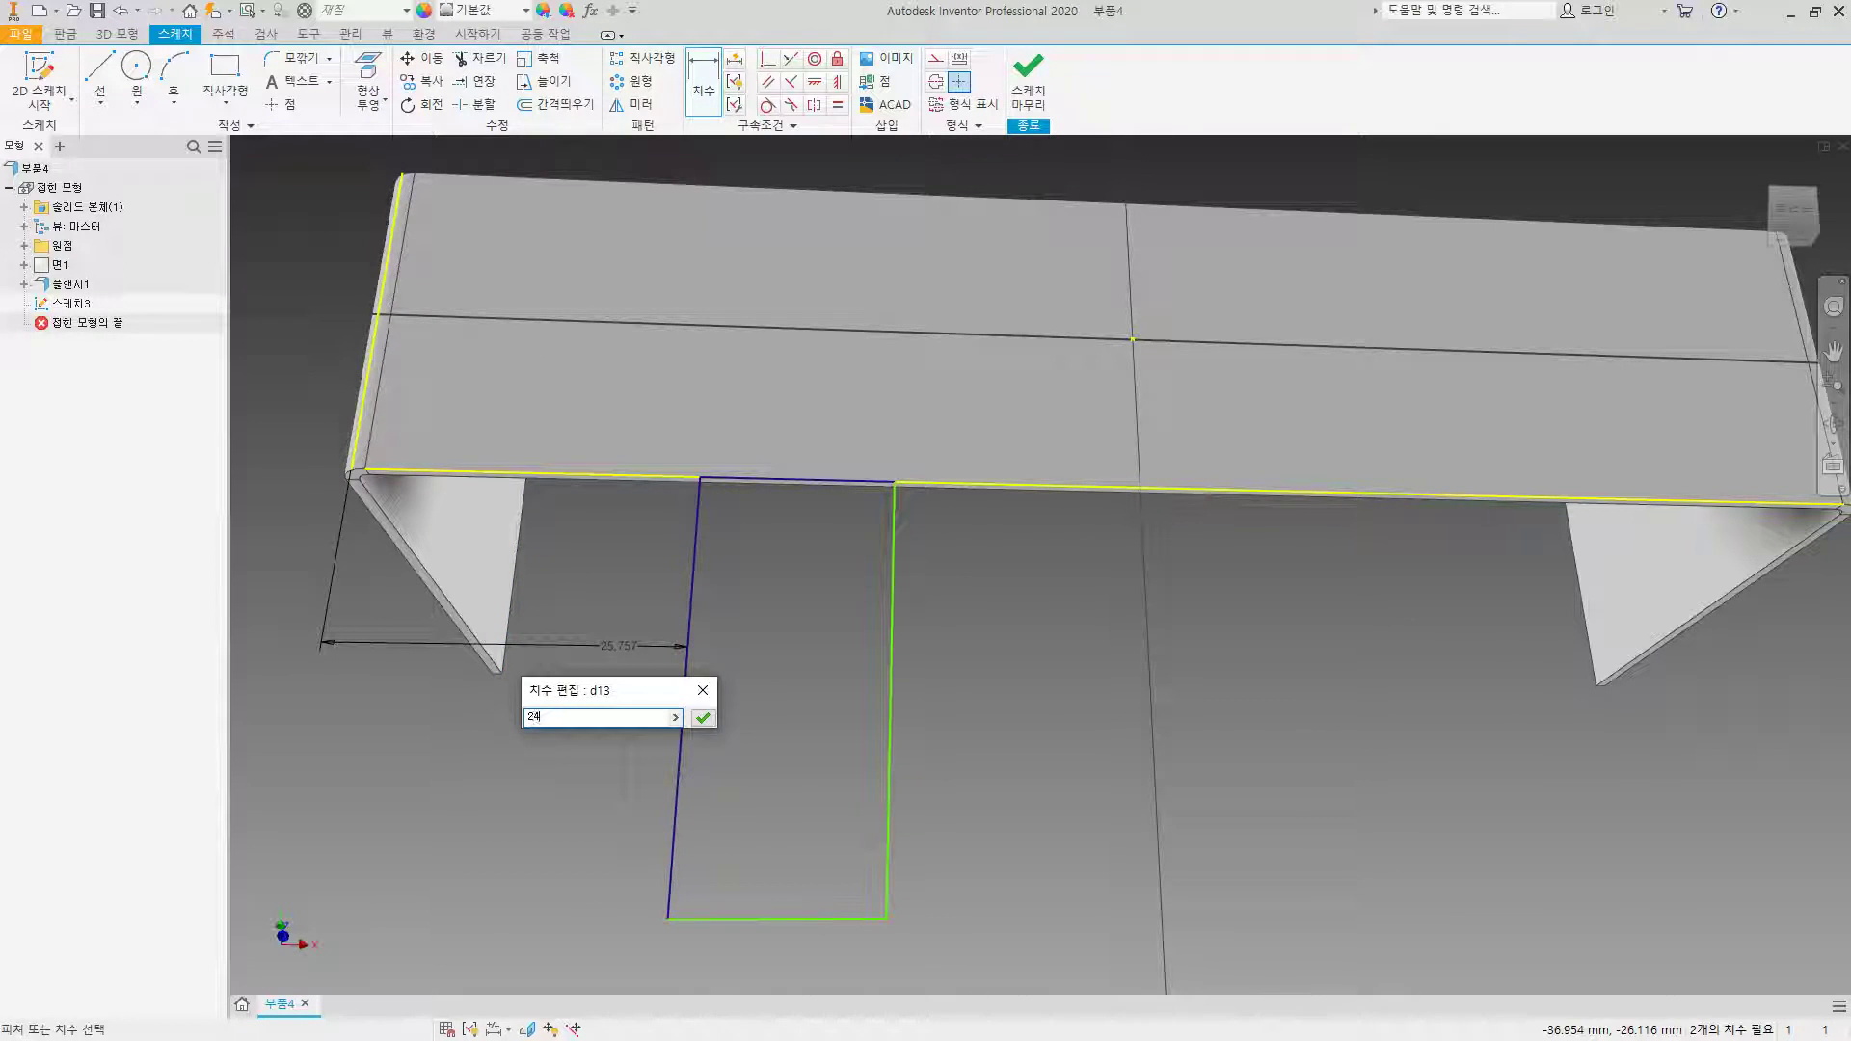
{"action": "key", "text": "Return"}
Step: Dimension the tab rectangle as 20 mm wide and 42 mm long
{"action": "middle_click_drag", "start_coordinate": [748, 929], "coordinate": [763, 789]}
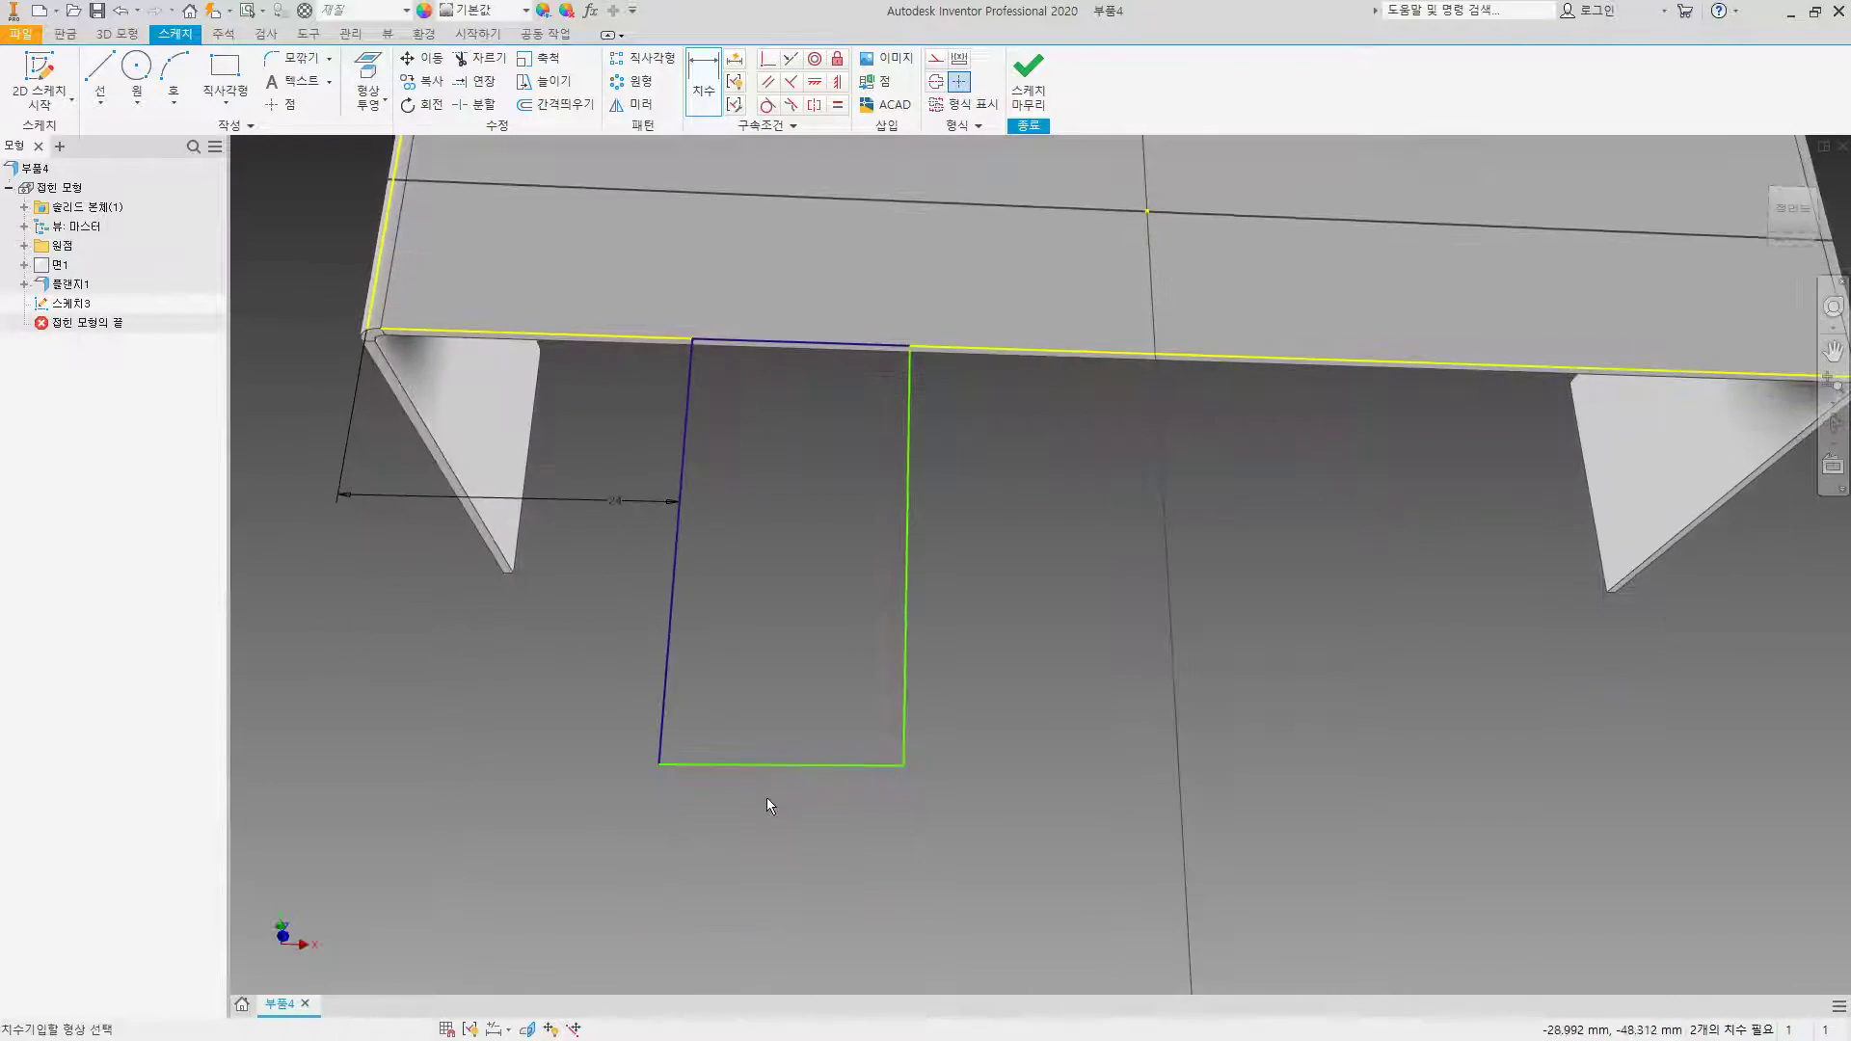
{"action": "left_click", "coordinate": [758, 766]}
{"action": "left_click", "coordinate": [755, 821]}
{"action": "type", "text": "20"}
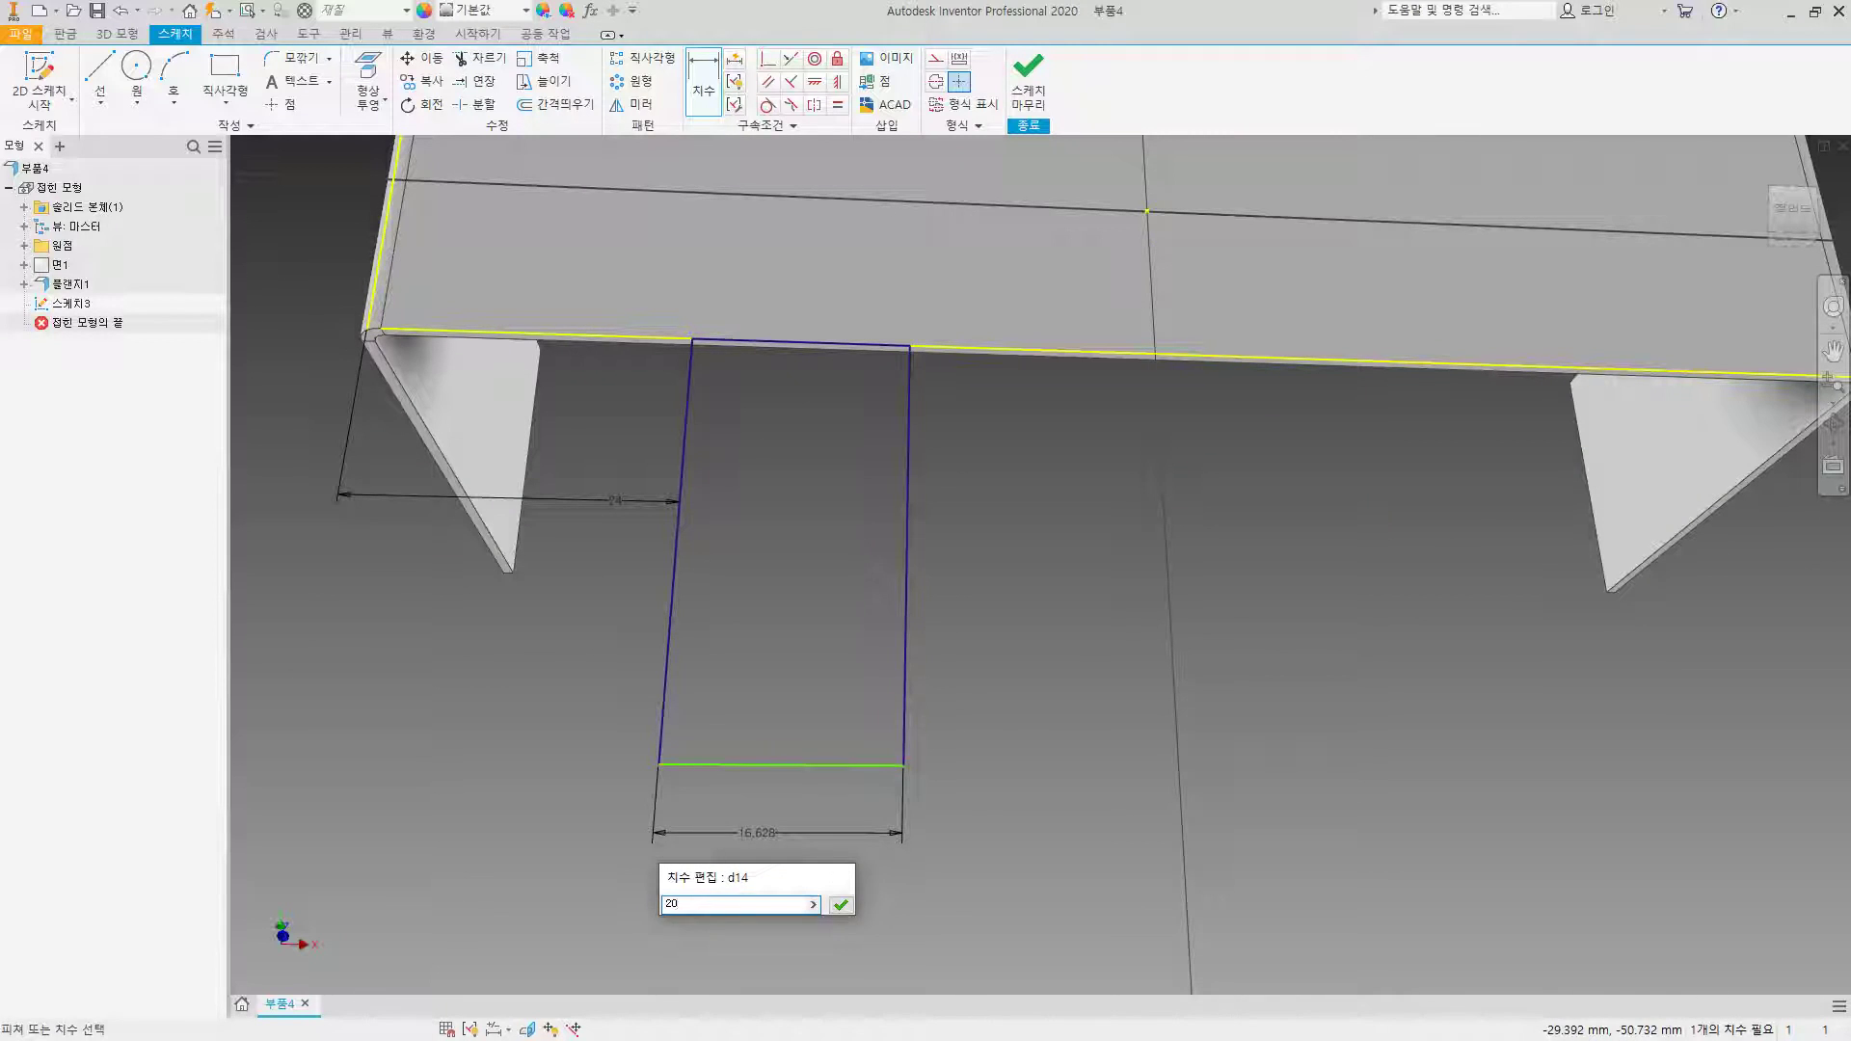
{"action": "key", "text": "Return"}
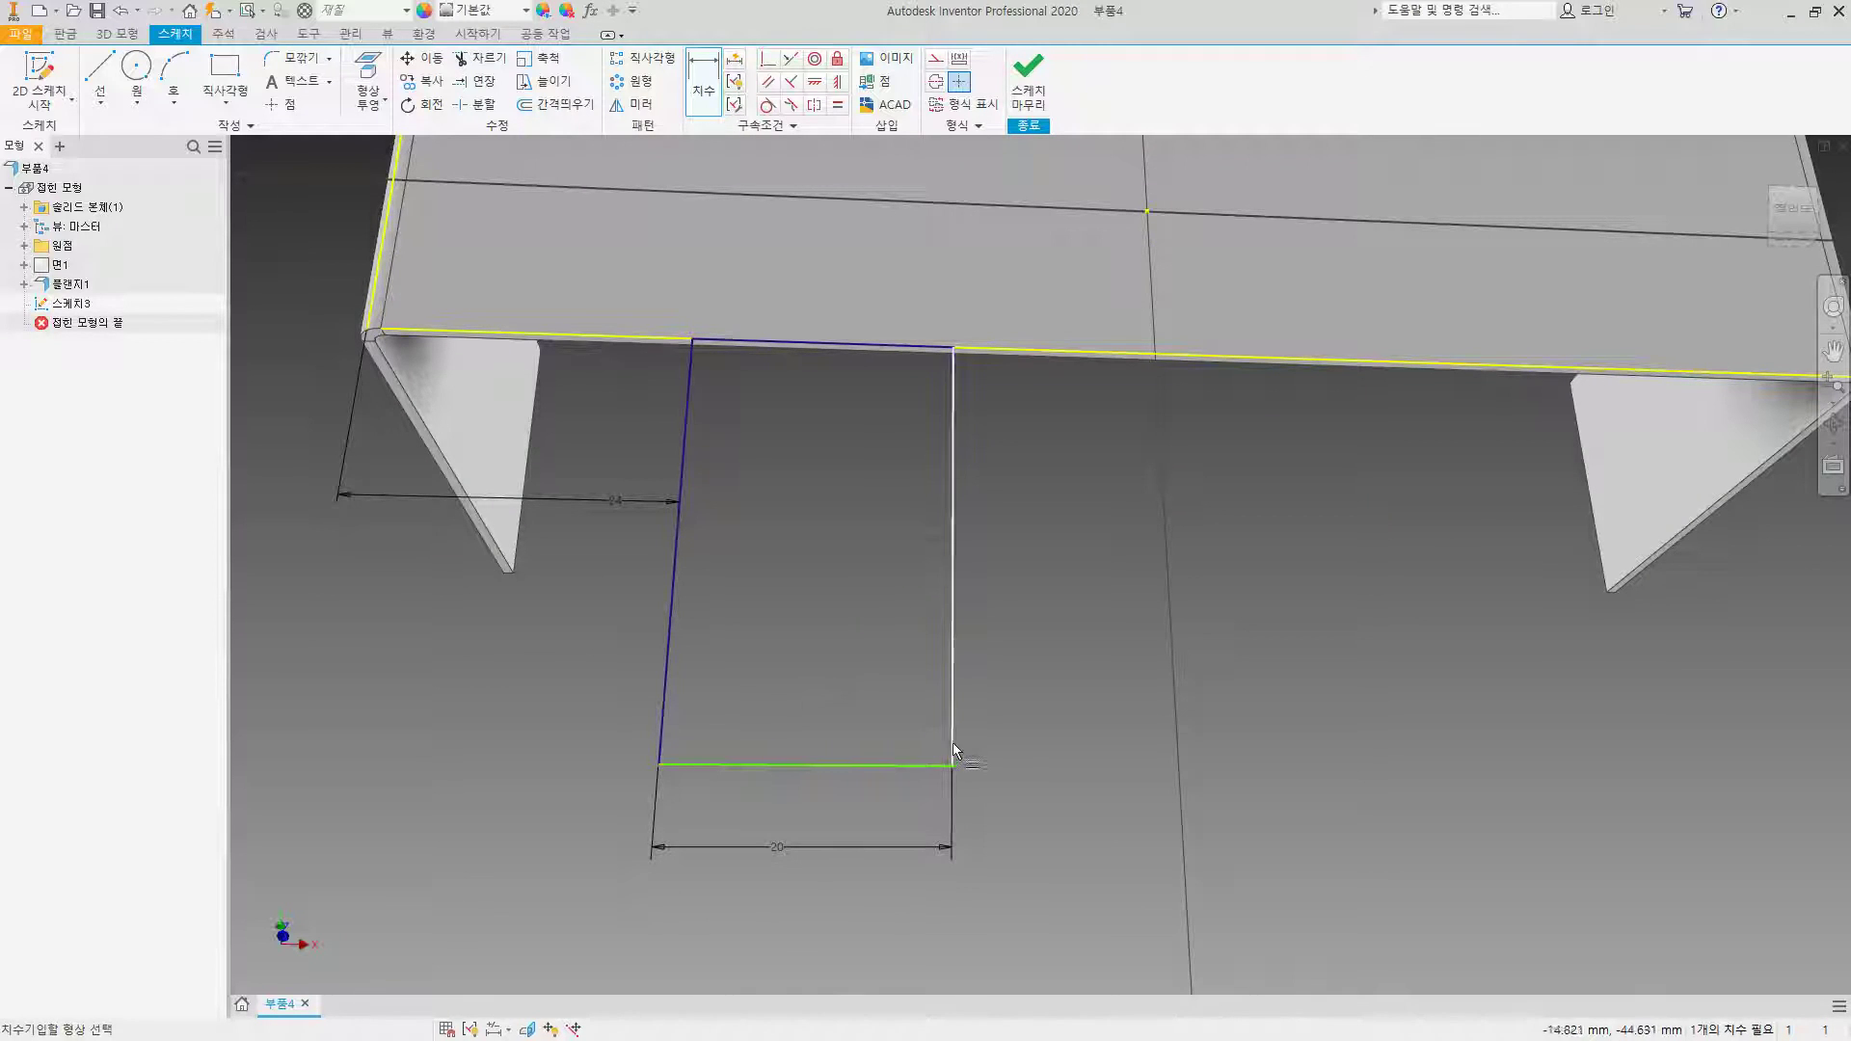
{"action": "left_click", "coordinate": [950, 668]}
{"action": "left_click", "coordinate": [1046, 657]}
{"action": "type", "text": "42"}
{"action": "key", "text": "Return"}
{"action": "scroll", "coordinate": [993, 621], "scroll_direction": "down", "scroll_amount": 3}
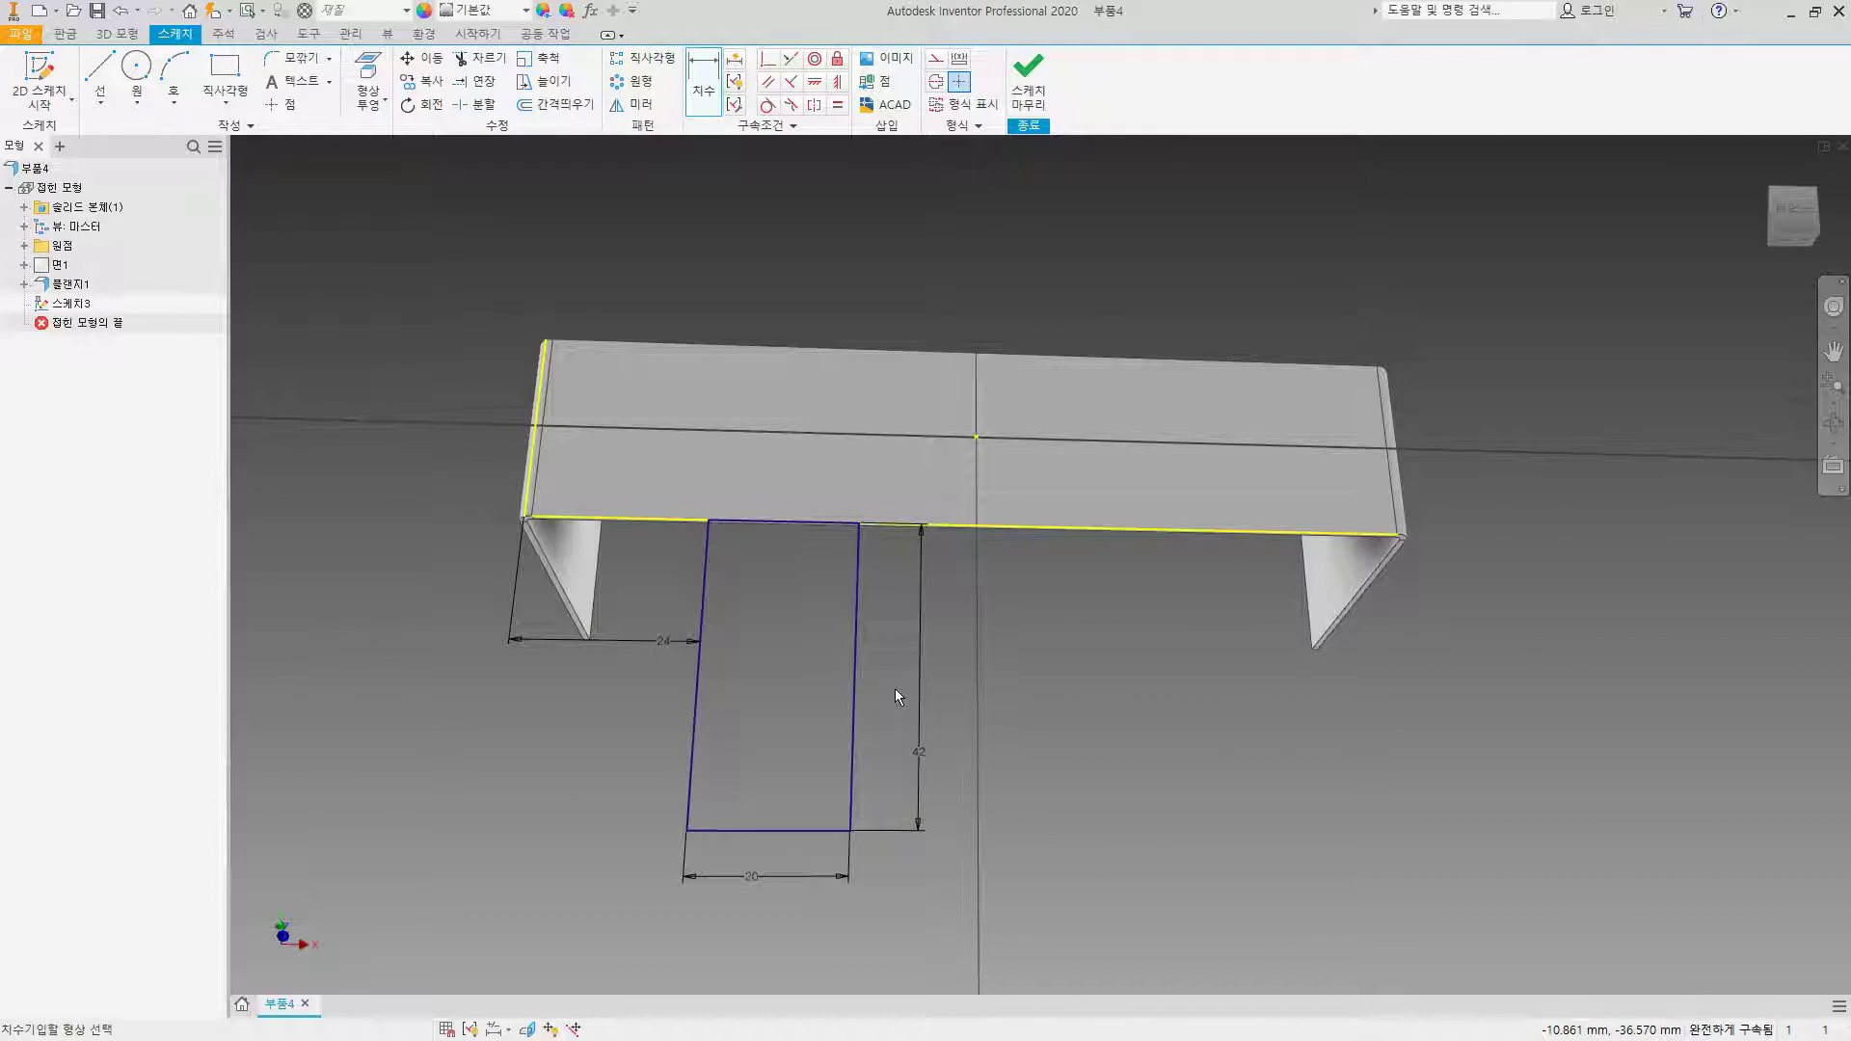
Step: Finish the sketch and create a sheet metal Face from the tab rectangle
{"action": "left_click", "coordinate": [1029, 82]}
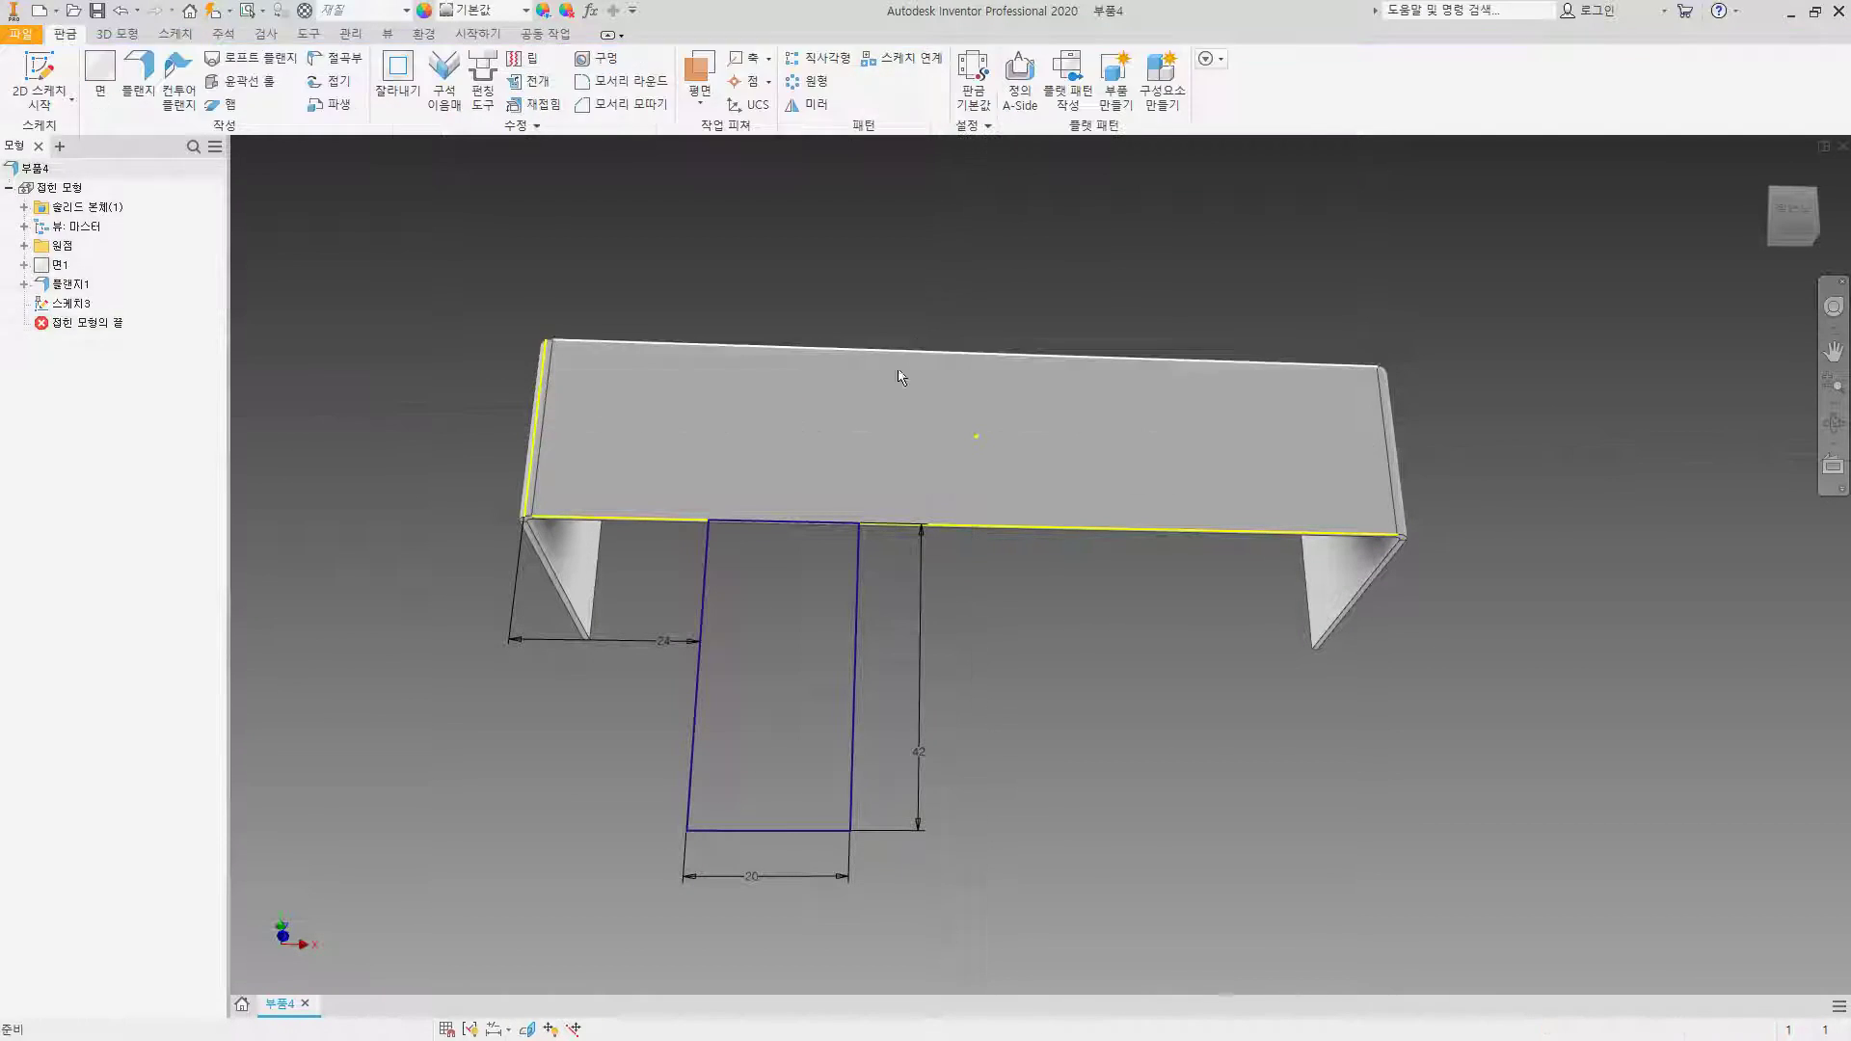
{"action": "left_click", "coordinate": [87, 79]}
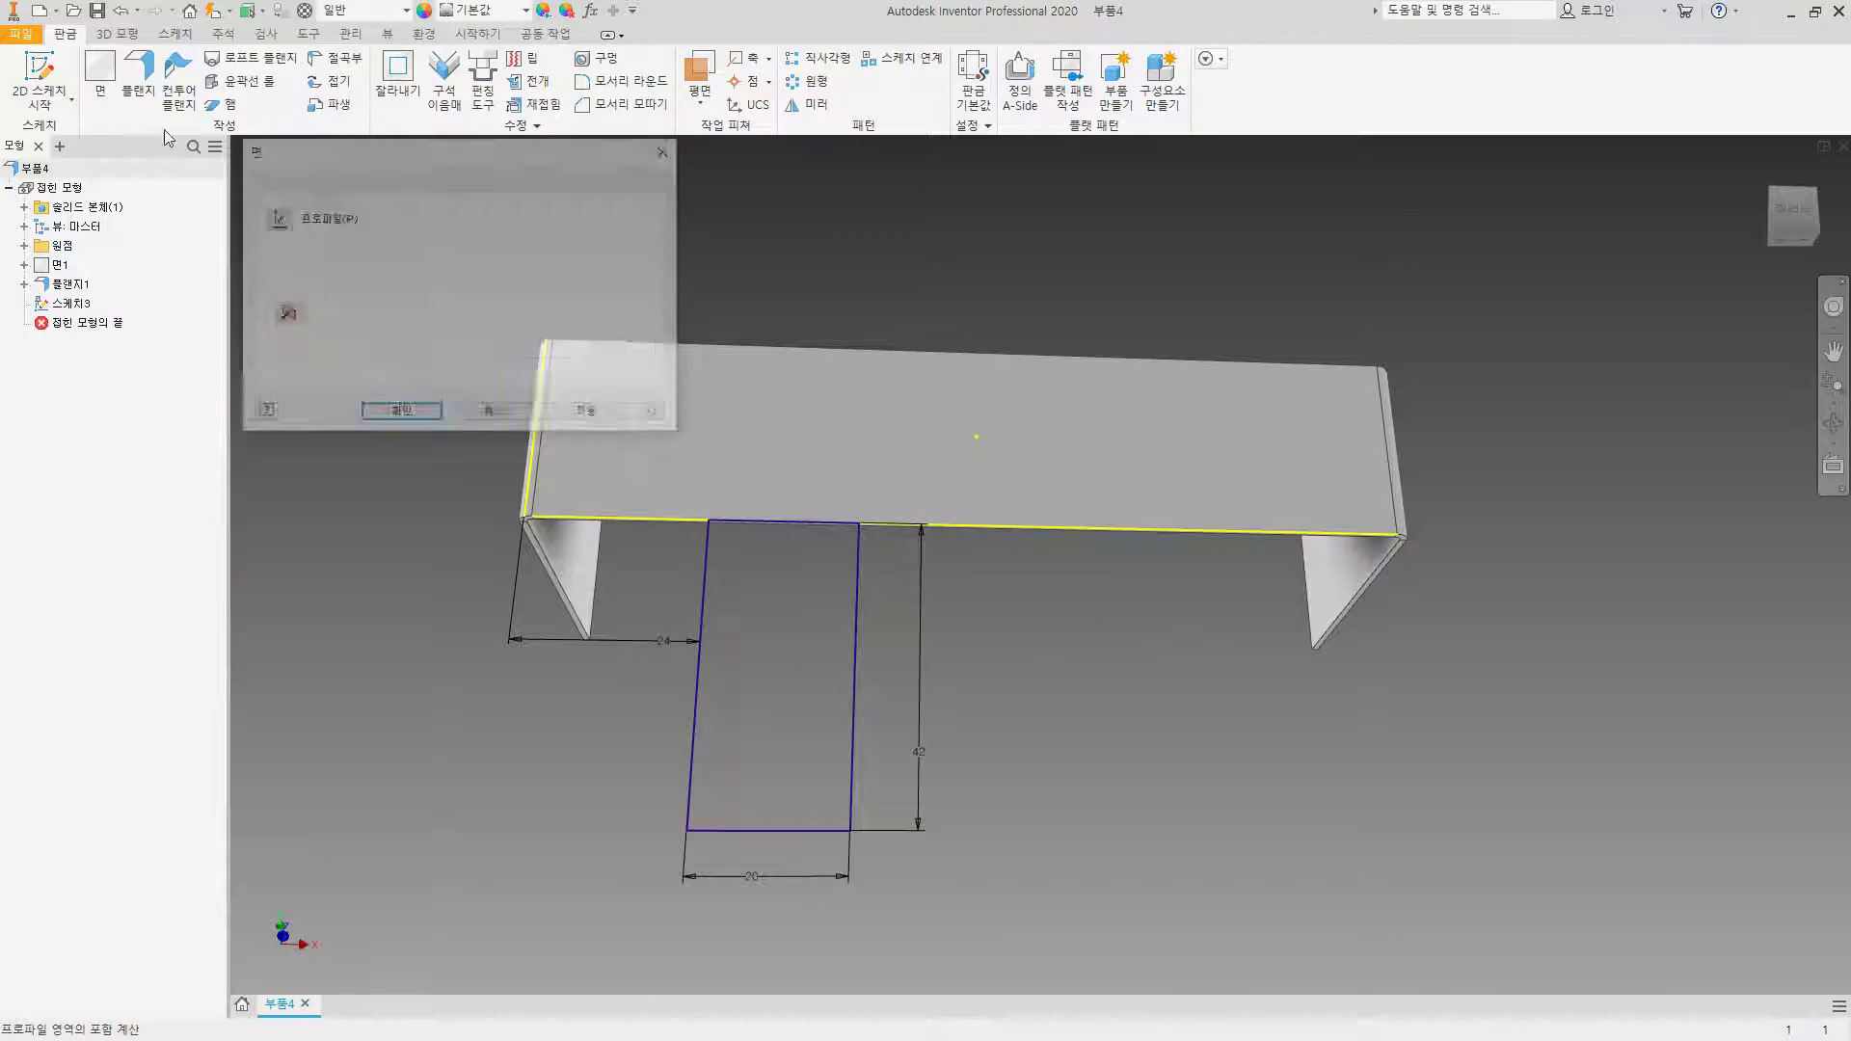
{"action": "left_click", "coordinate": [401, 414]}
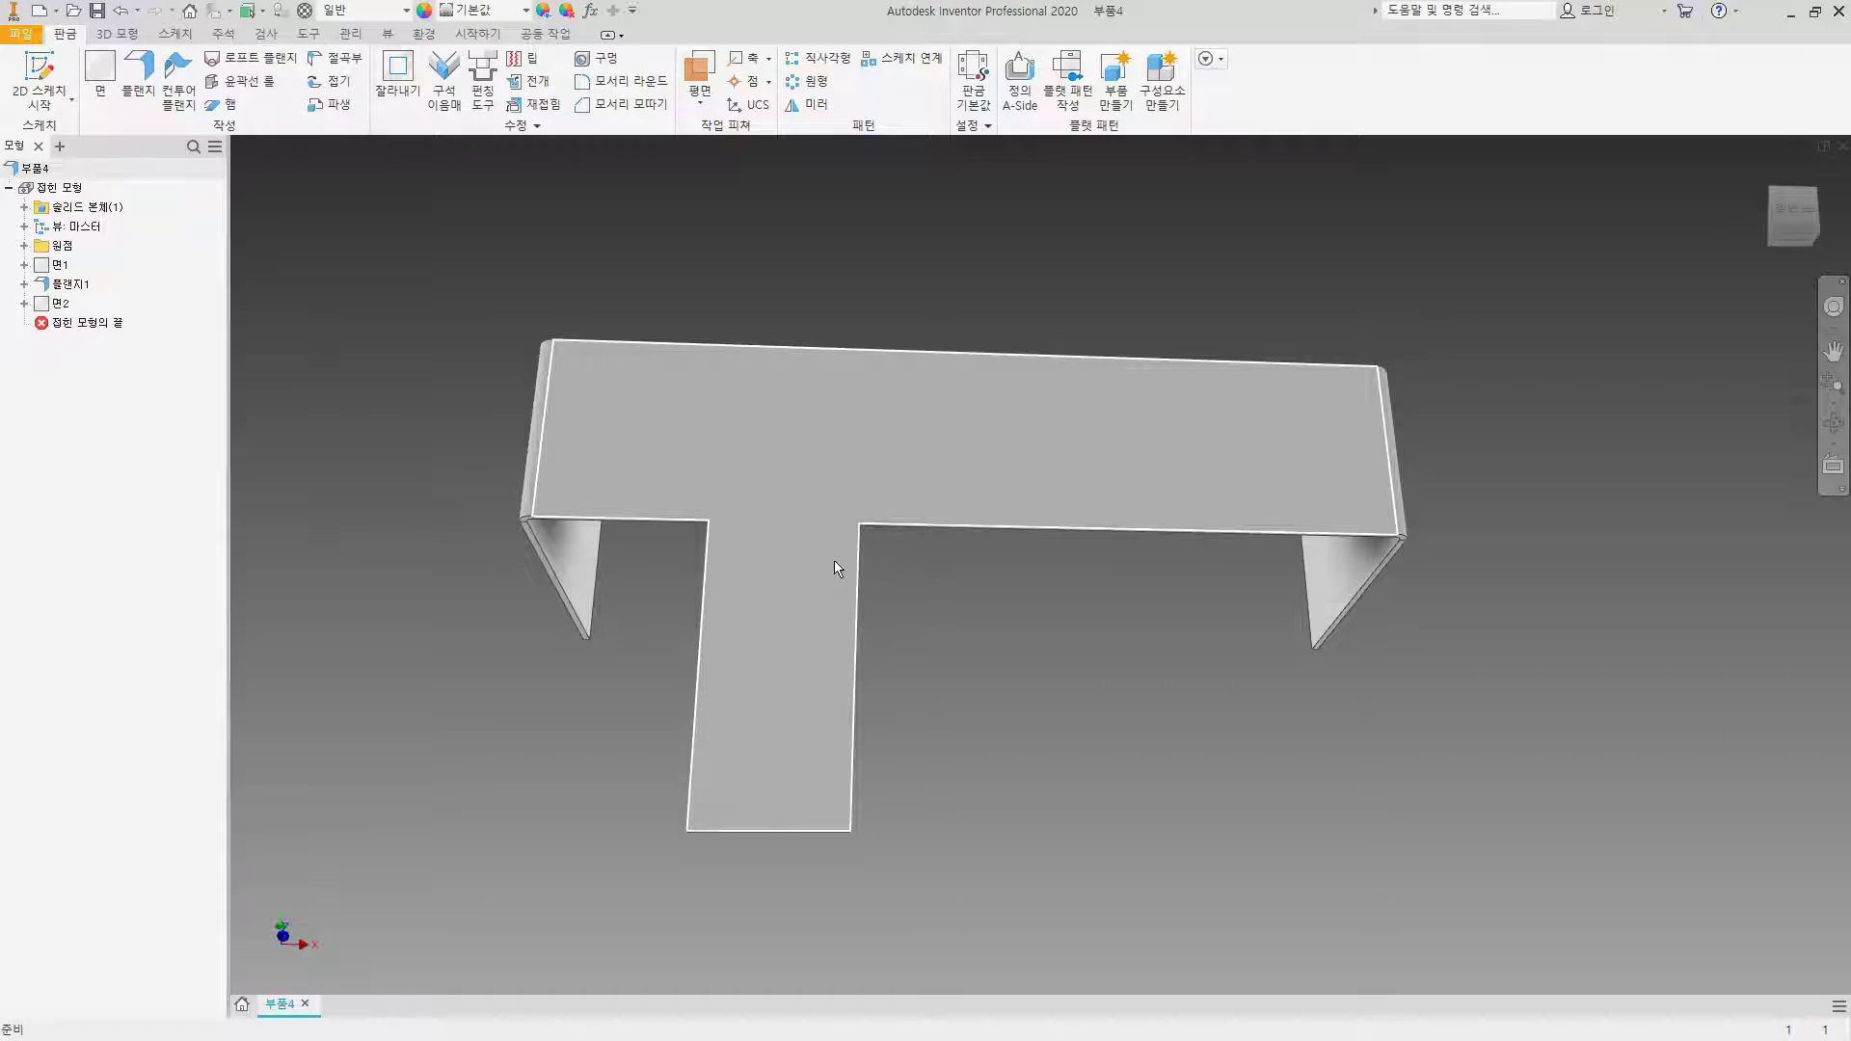
Step: Start a sketch on the inner face of the plate and tab, and project the tab's two long side edges
{"action": "mouse_move", "coordinate": [686, 632]}
{"action": "middle_mouse_down", "text": "shift"}
{"action": "mouse_move", "coordinate": [691, 421]}
{"action": "mouse_move", "coordinate": [753, 322]}
{"action": "mouse_move", "coordinate": [674, 628]}
{"action": "middle_mouse_up", "text": "shift"}
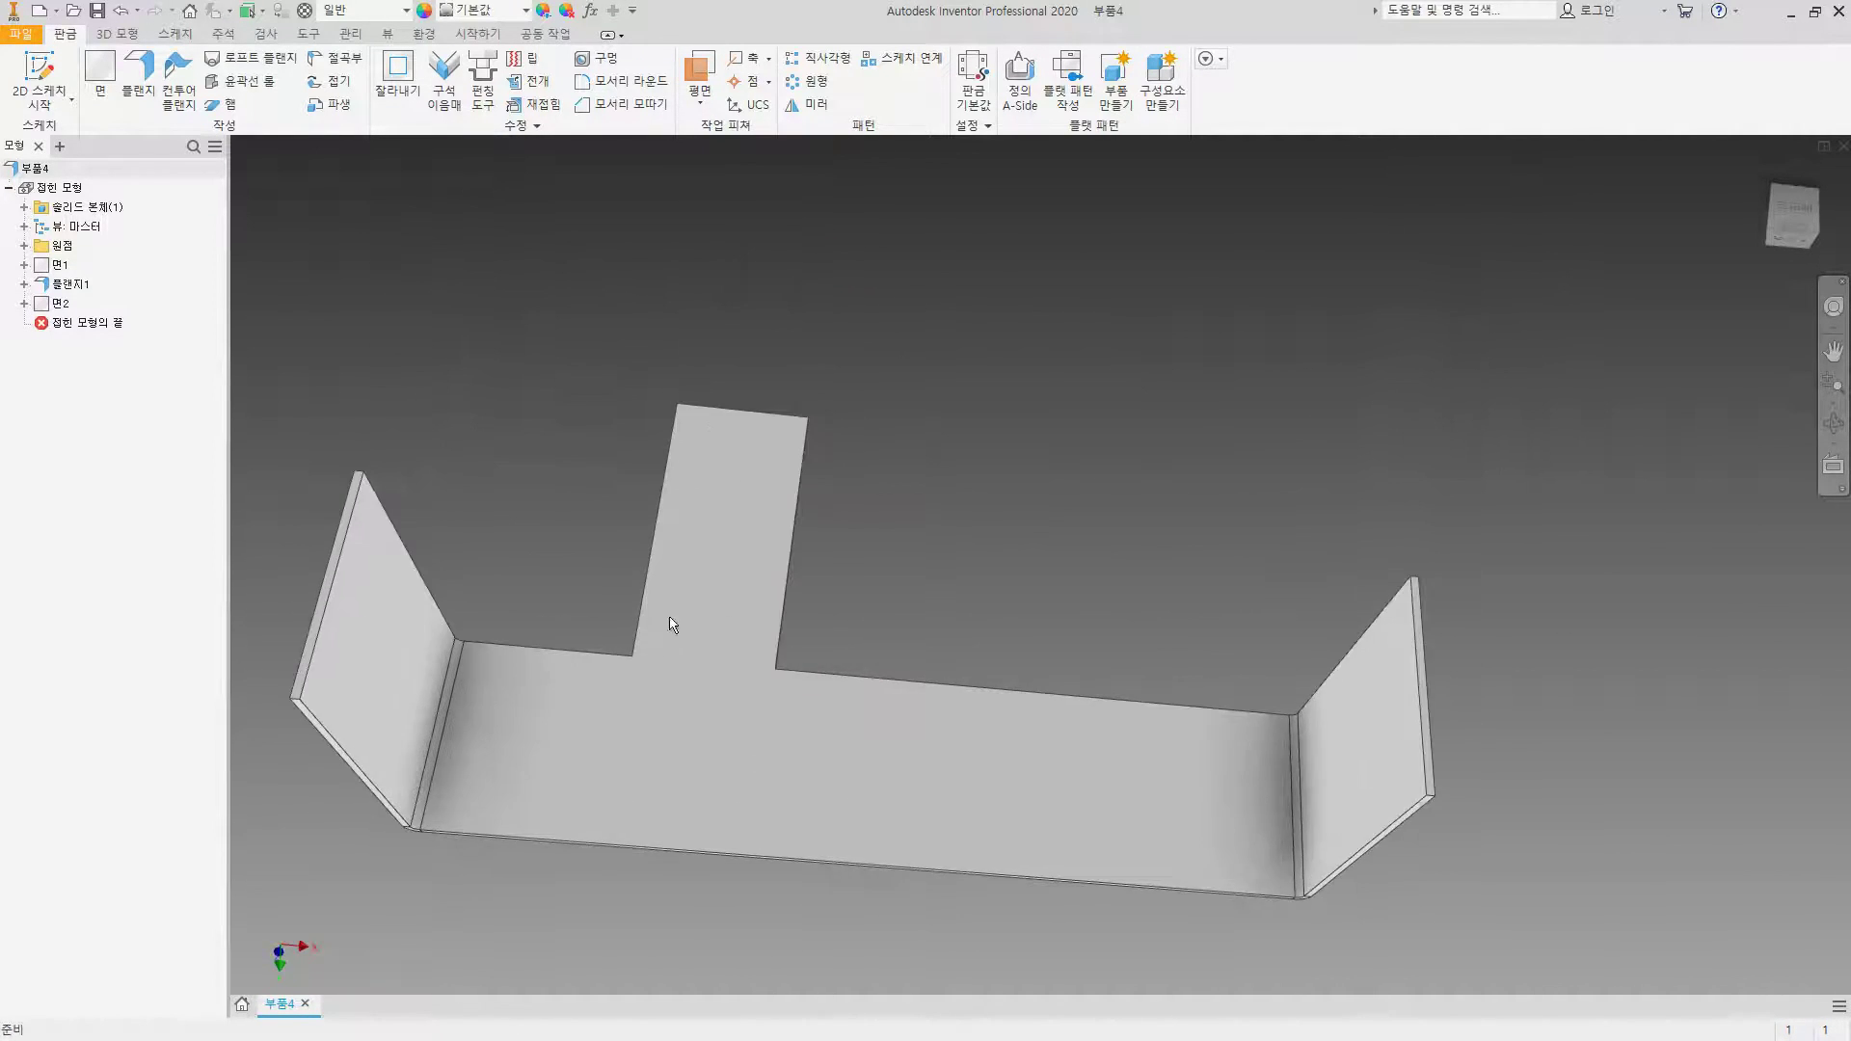
{"action": "scroll", "coordinate": [694, 557], "scroll_direction": "down", "scroll_amount": 3}
{"action": "left_click", "coordinate": [60, 79]}
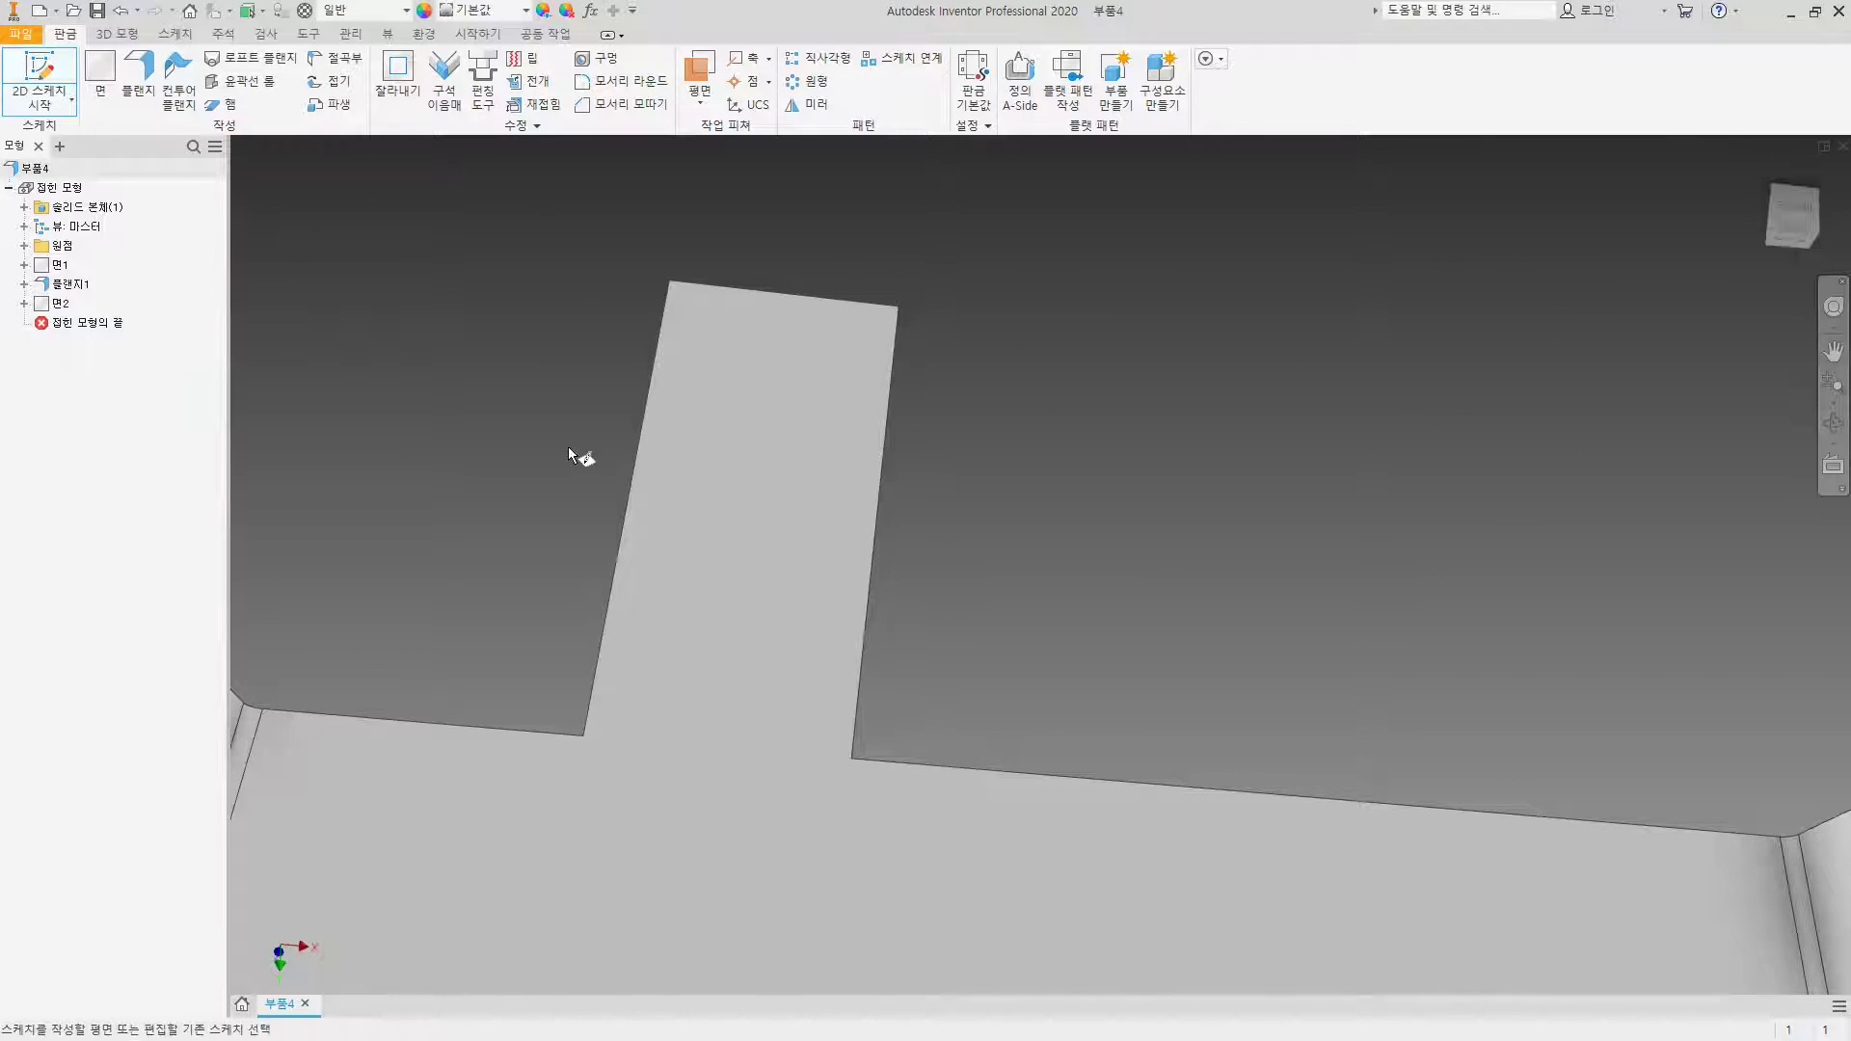
{"action": "left_click", "coordinate": [764, 586]}
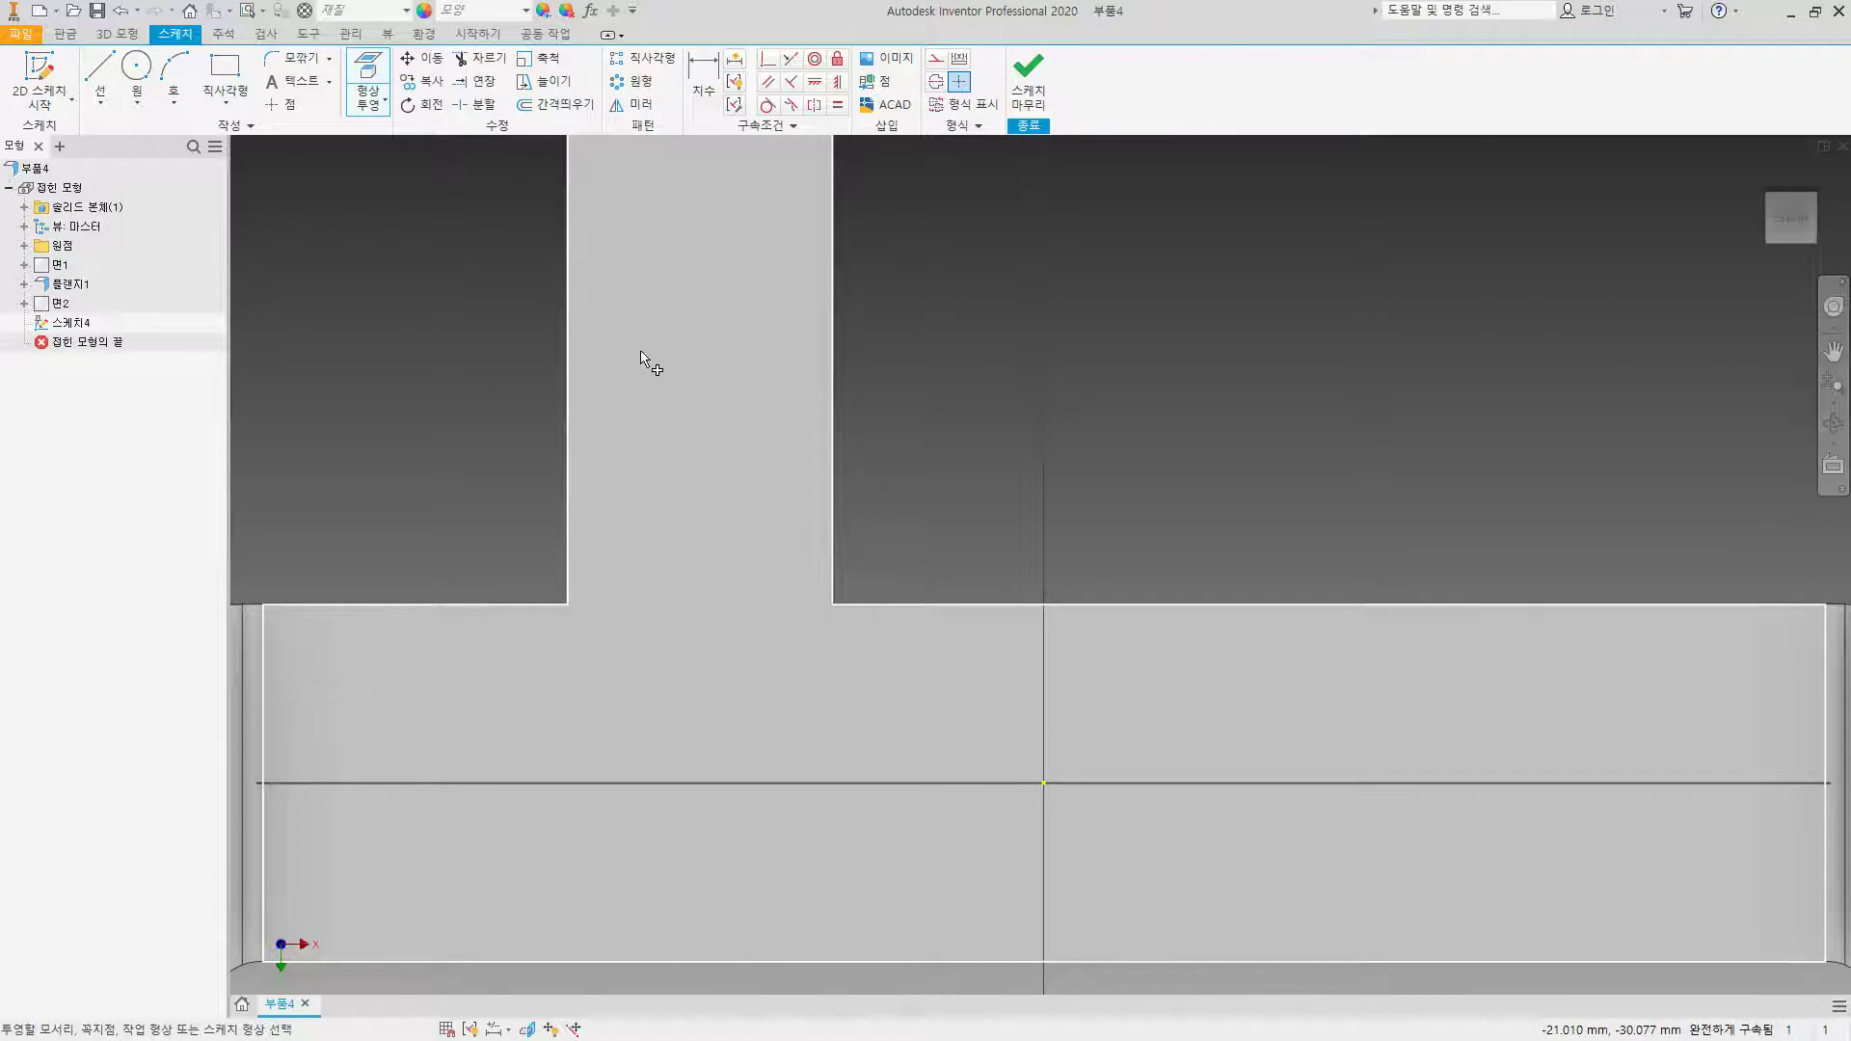
{"action": "left_click", "coordinate": [569, 356]}
{"action": "left_click", "coordinate": [834, 396]}
Step: Draw a horizontal line across the tab near its base and trim the overhang back to the projected side edges
{"action": "left_click", "coordinate": [99, 75]}
{"action": "left_click", "coordinate": [498, 500]}
{"action": "left_click", "coordinate": [924, 501]}
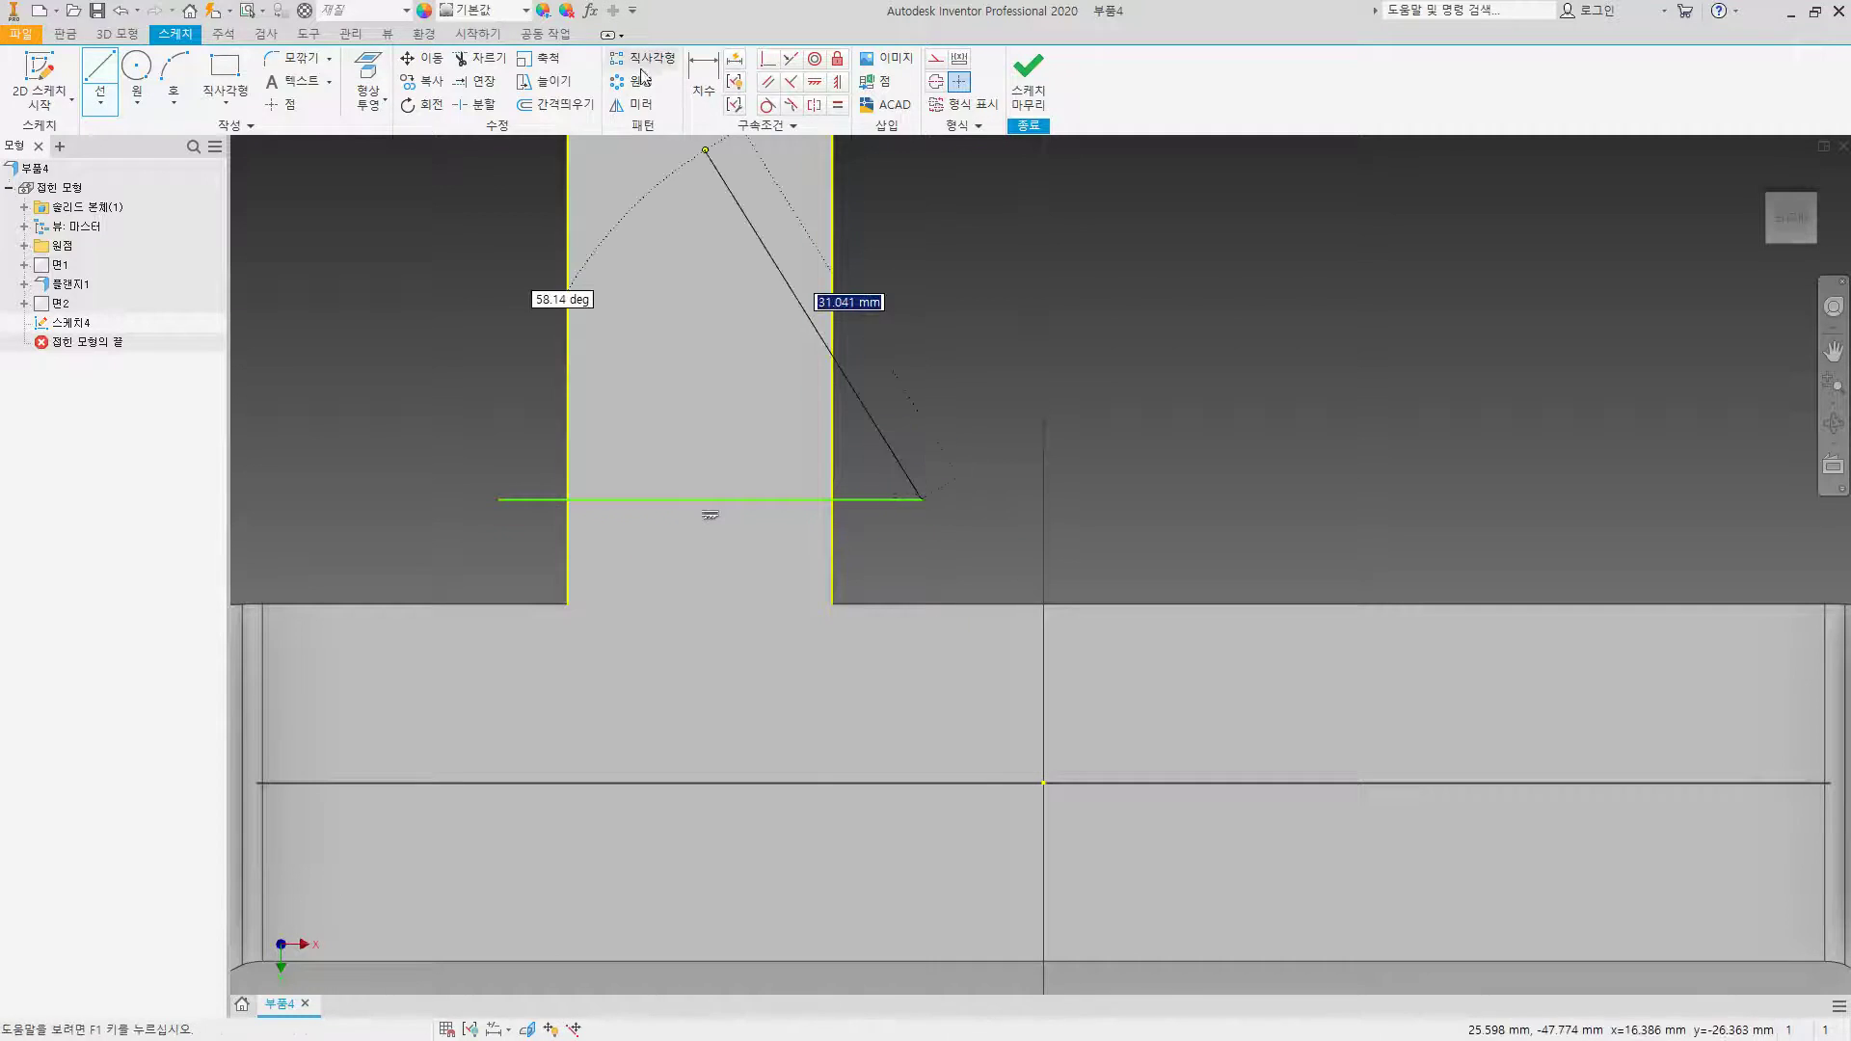
{"action": "left_click", "coordinate": [479, 58]}
{"action": "left_click", "coordinate": [529, 500]}
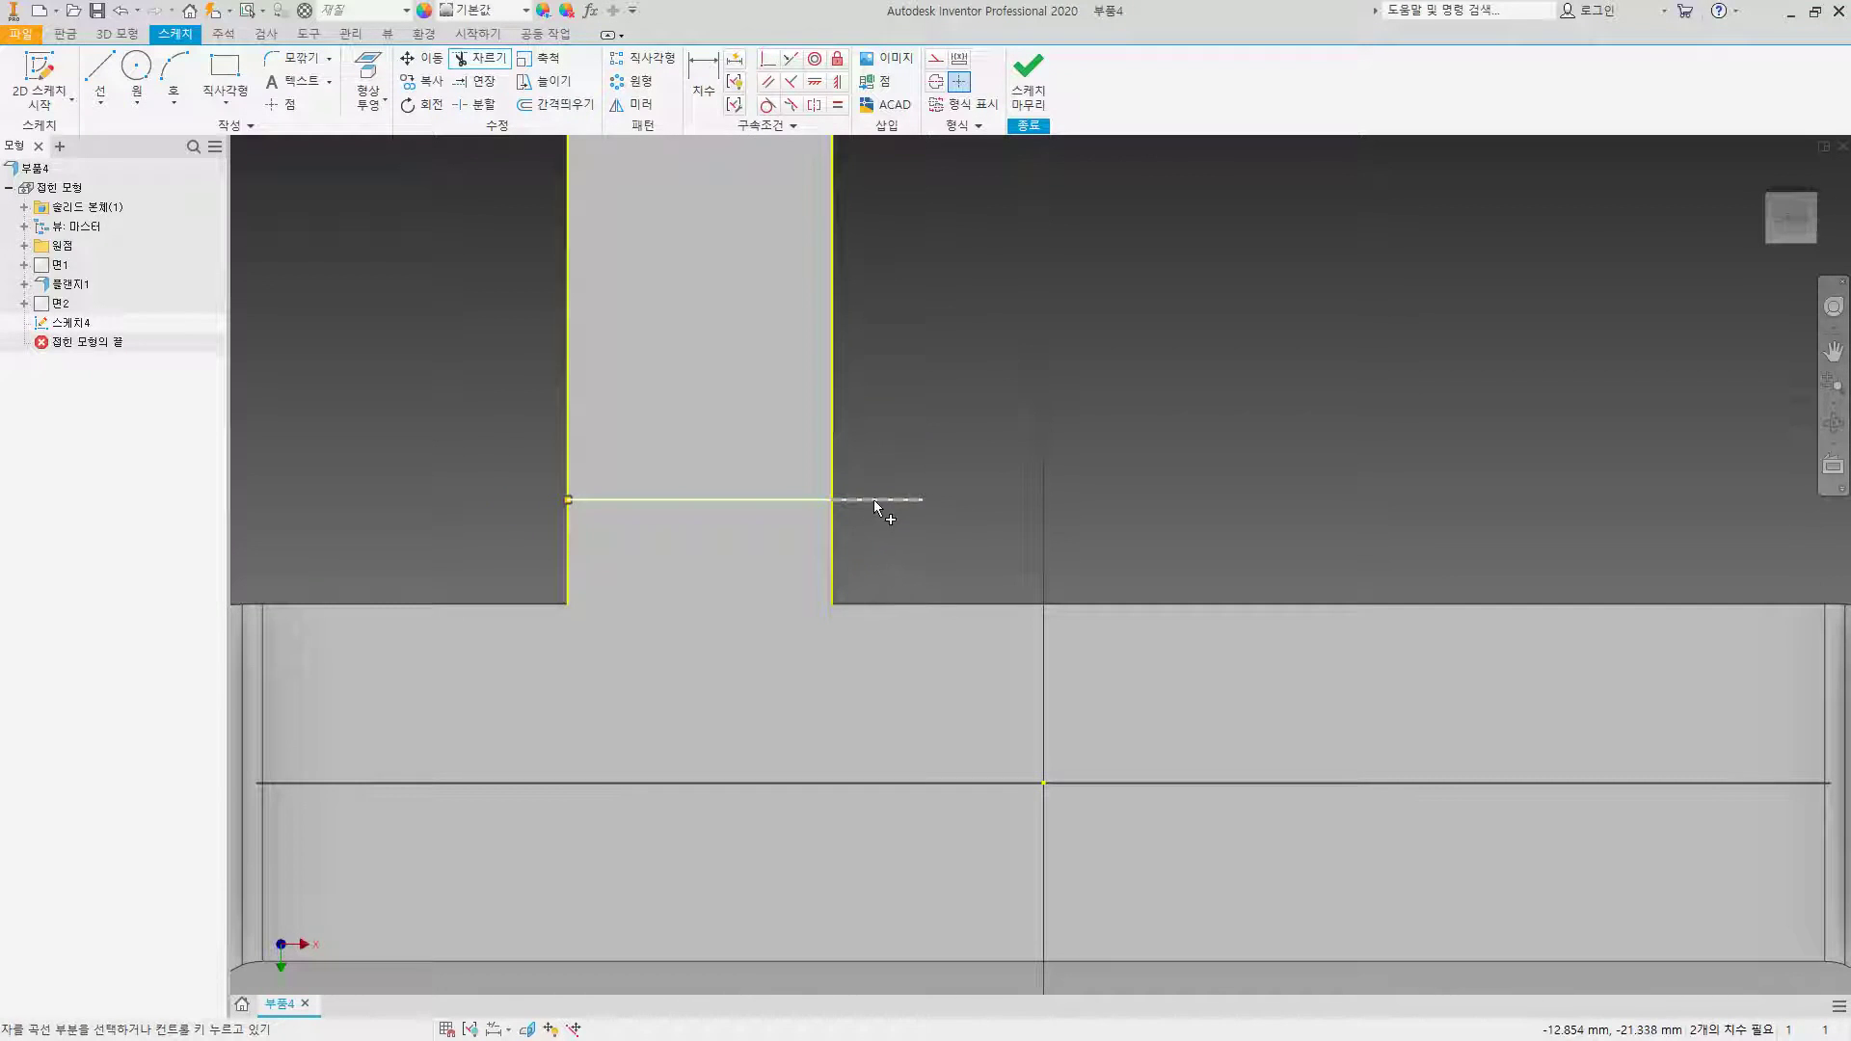
Step: Dimension the bend line 1 mm from the plate's long edge
{"action": "left_click", "coordinate": [703, 82]}
{"action": "left_click", "coordinate": [759, 509]}
{"action": "left_click", "coordinate": [888, 607]}
{"action": "left_click", "coordinate": [886, 564]}
{"action": "type", "text": "1"}
{"action": "key", "text": "Return"}
Step: Finish the sketch and fold the tab 90° along the bend line, using the start-of-bend location
{"action": "left_click", "coordinate": [1029, 92]}
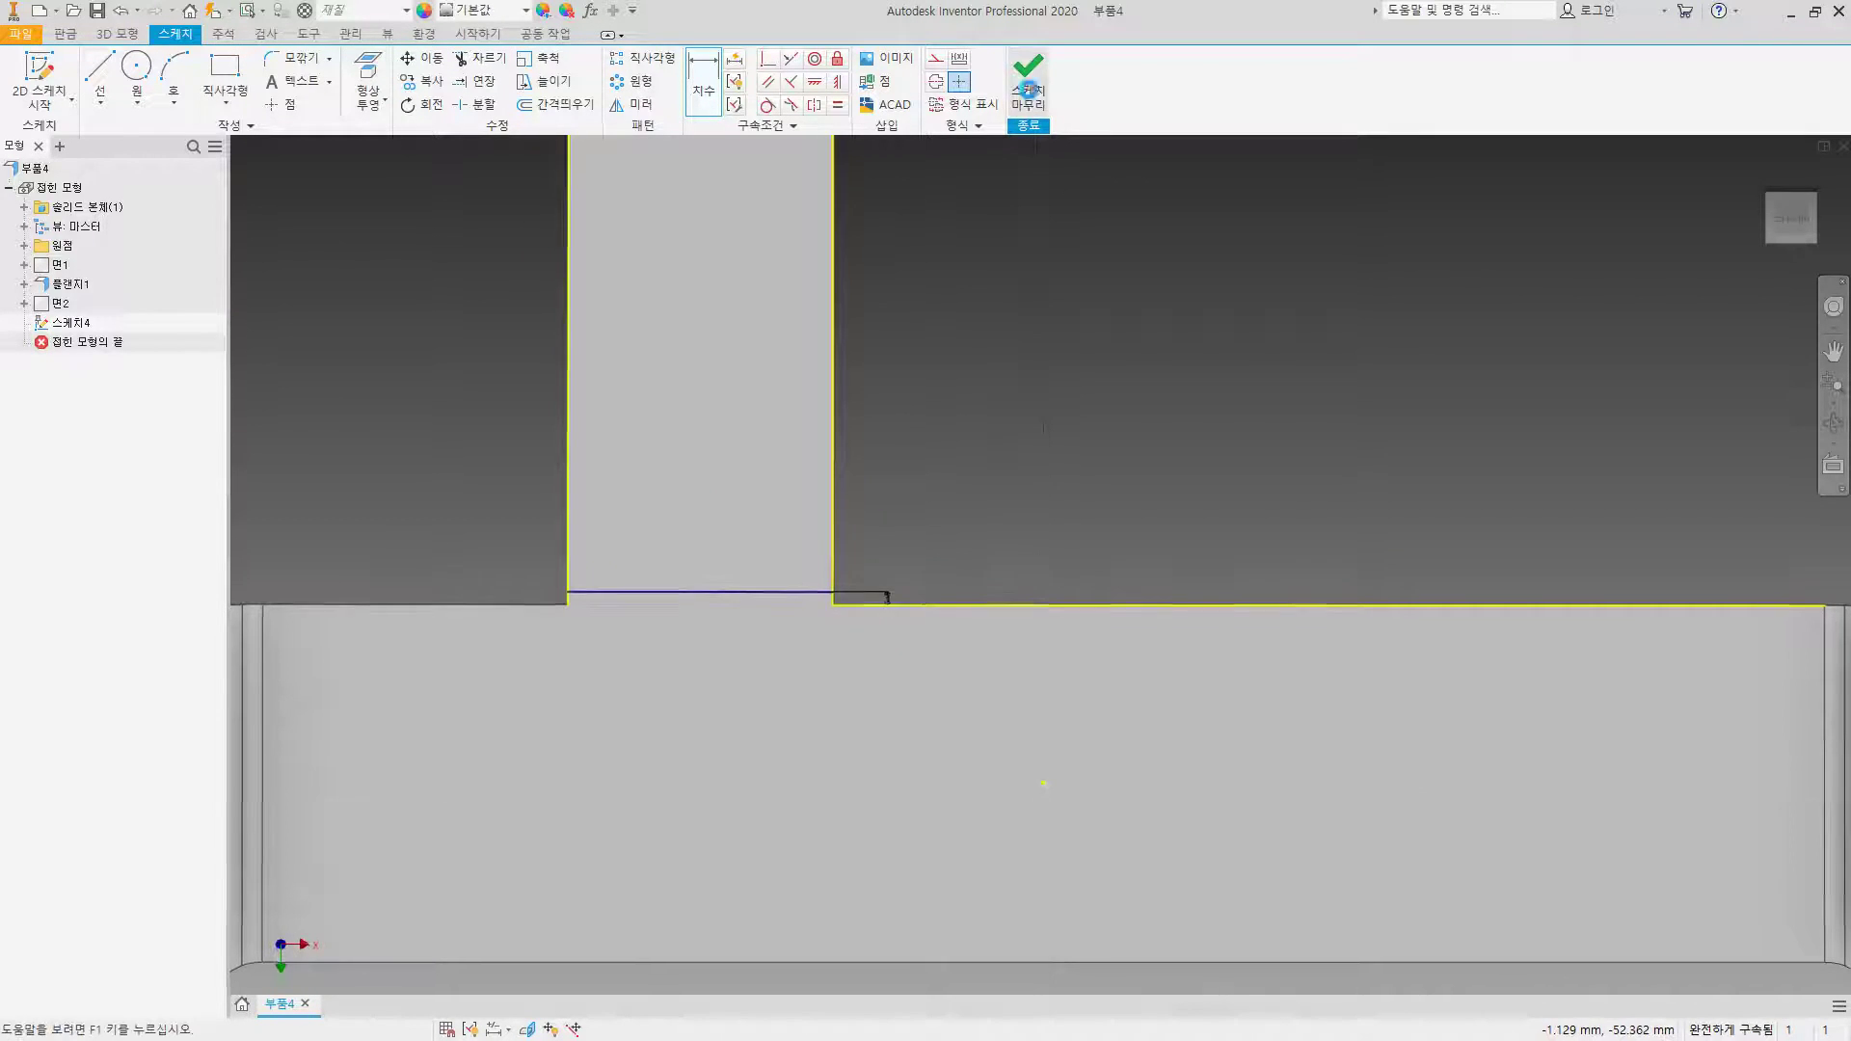
{"action": "mouse_move", "coordinate": [801, 372]}
{"action": "middle_mouse_down", "text": "shift"}
{"action": "mouse_move", "coordinate": [697, 508]}
{"action": "mouse_move", "coordinate": [800, 451]}
{"action": "middle_mouse_up", "text": "shift"}
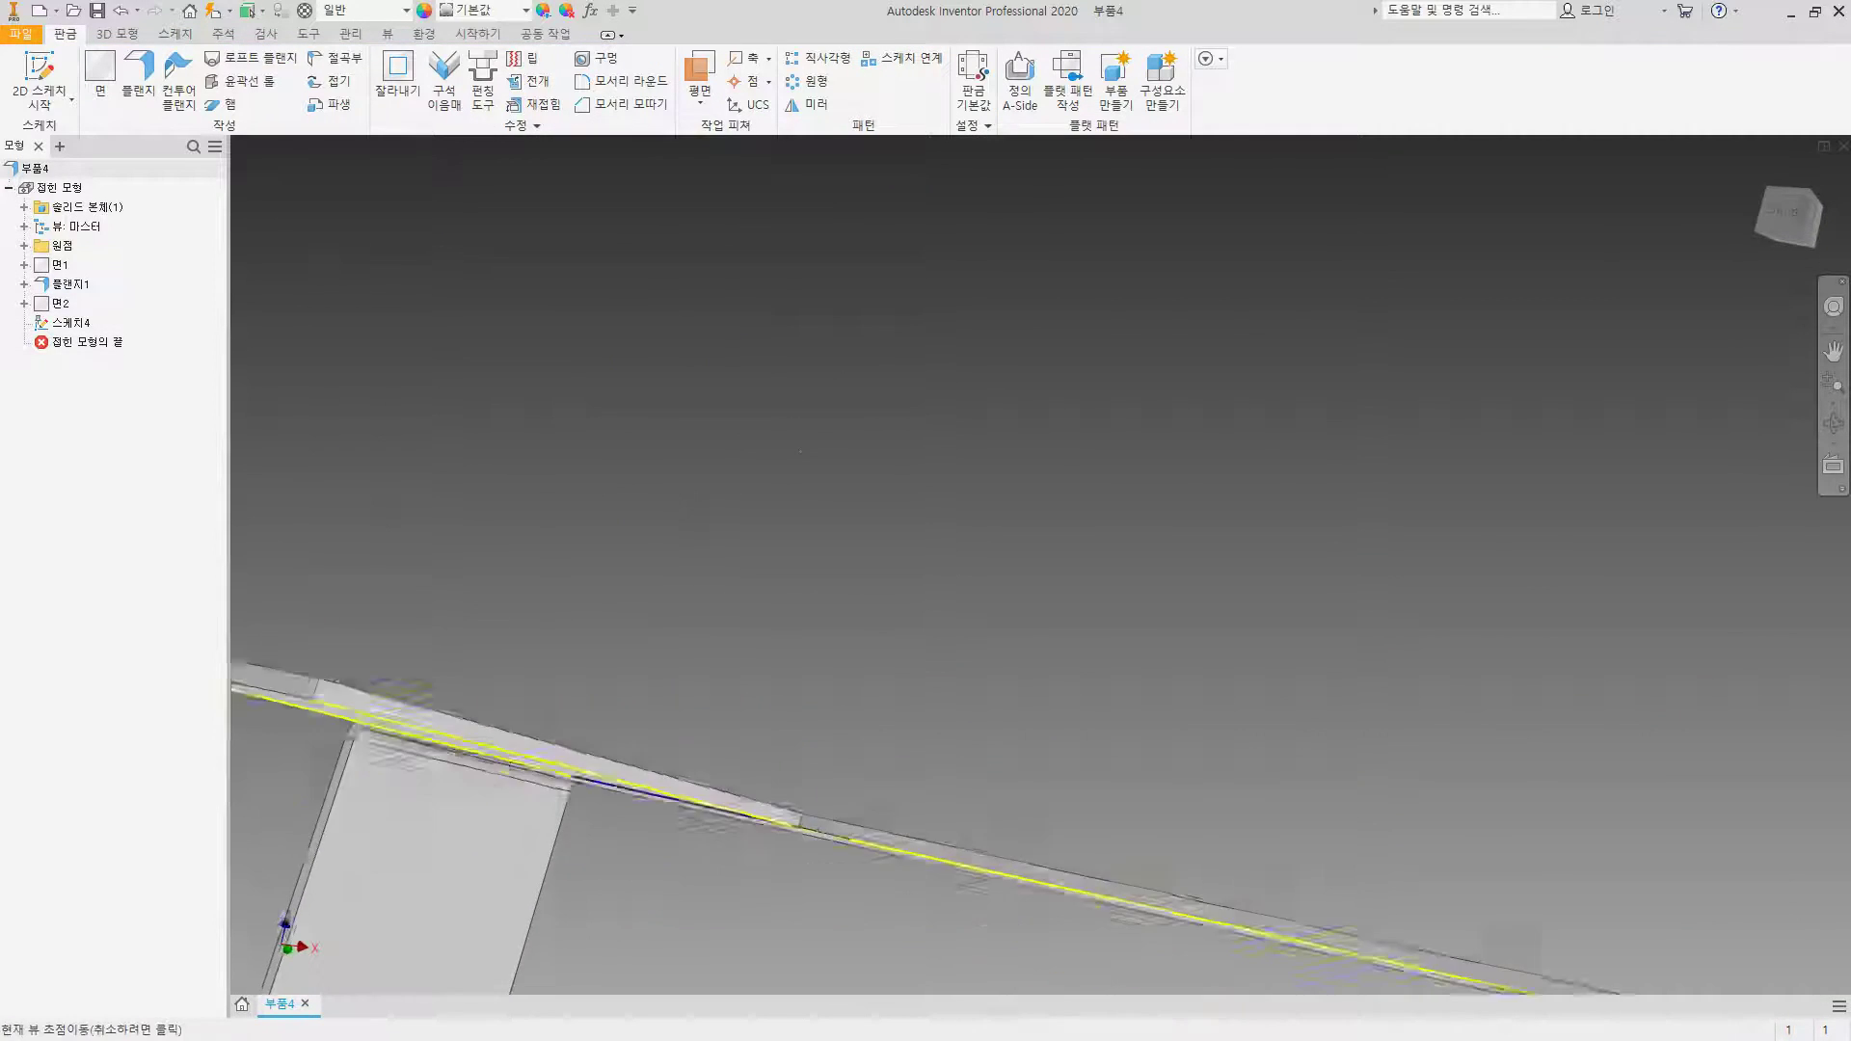
{"action": "left_click", "coordinate": [331, 81]}
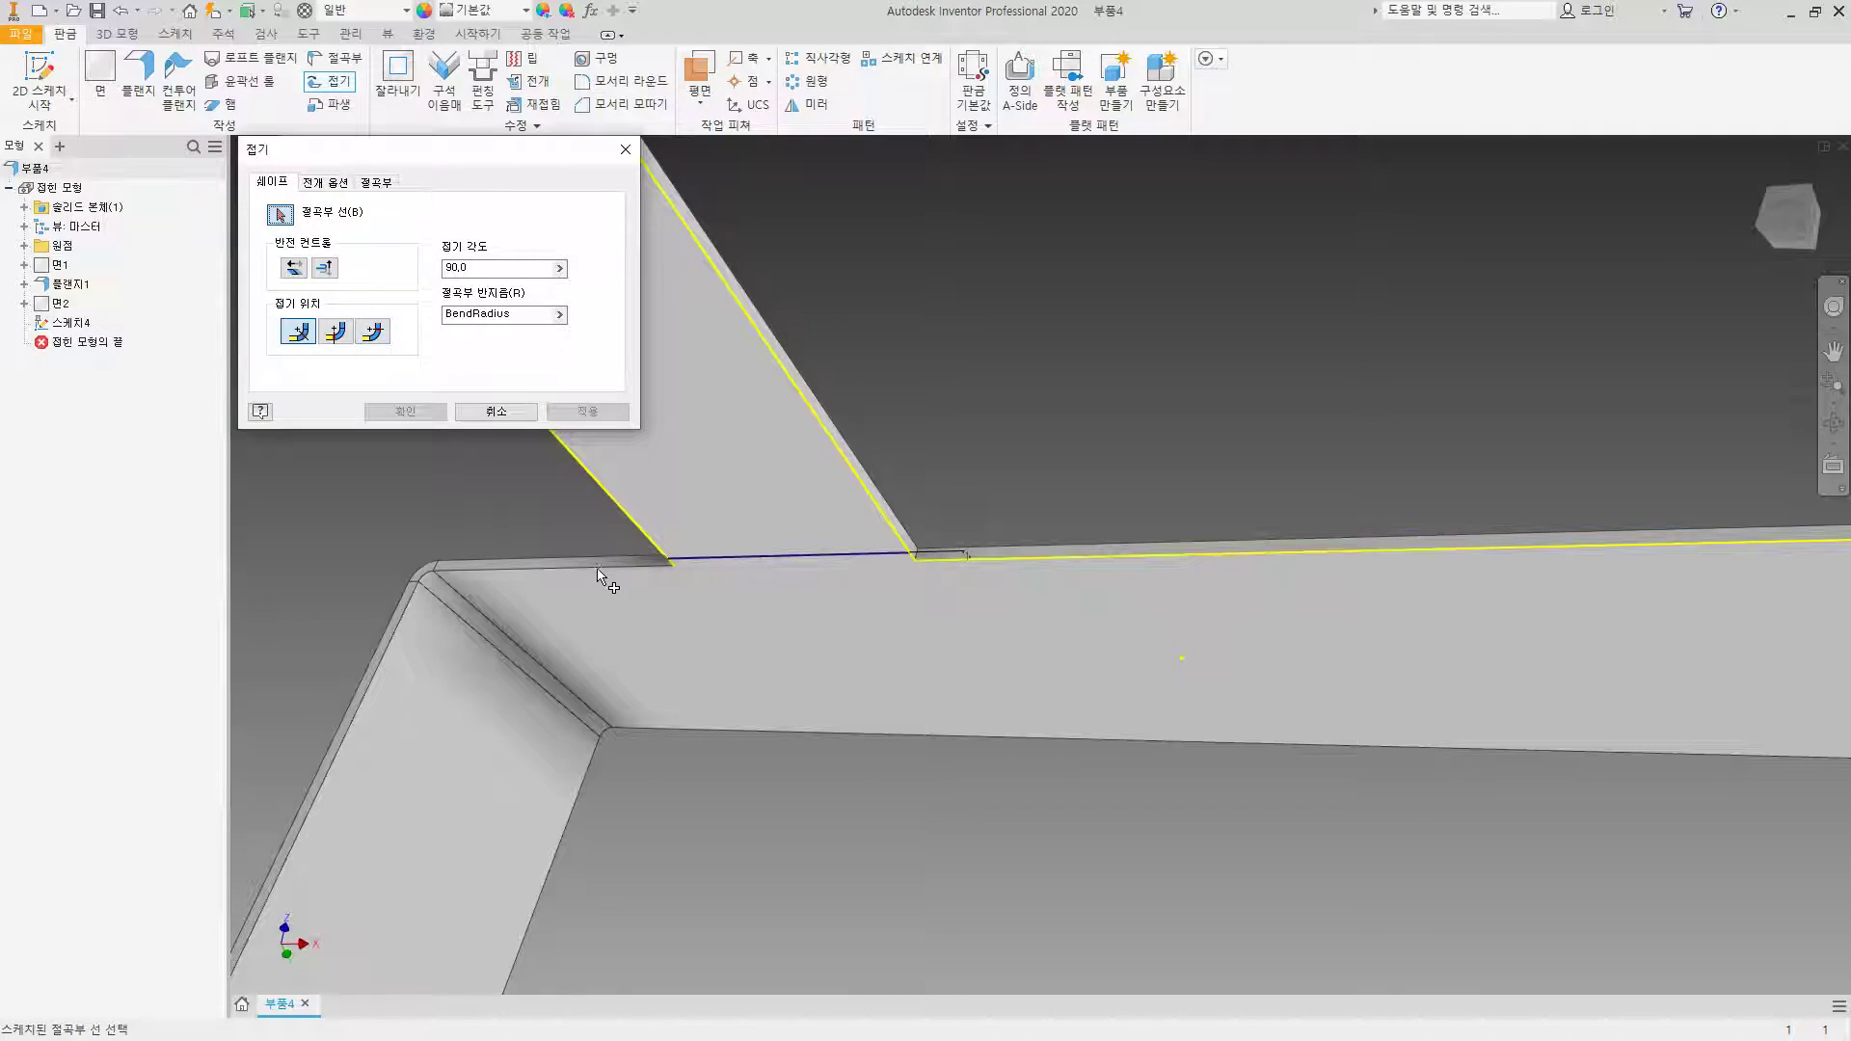
{"action": "left_click", "coordinate": [762, 559]}
{"action": "middle_click_drag", "start_coordinate": [772, 490], "coordinate": [719, 485], "text": "shift"}
{"action": "left_click", "coordinate": [334, 333]}
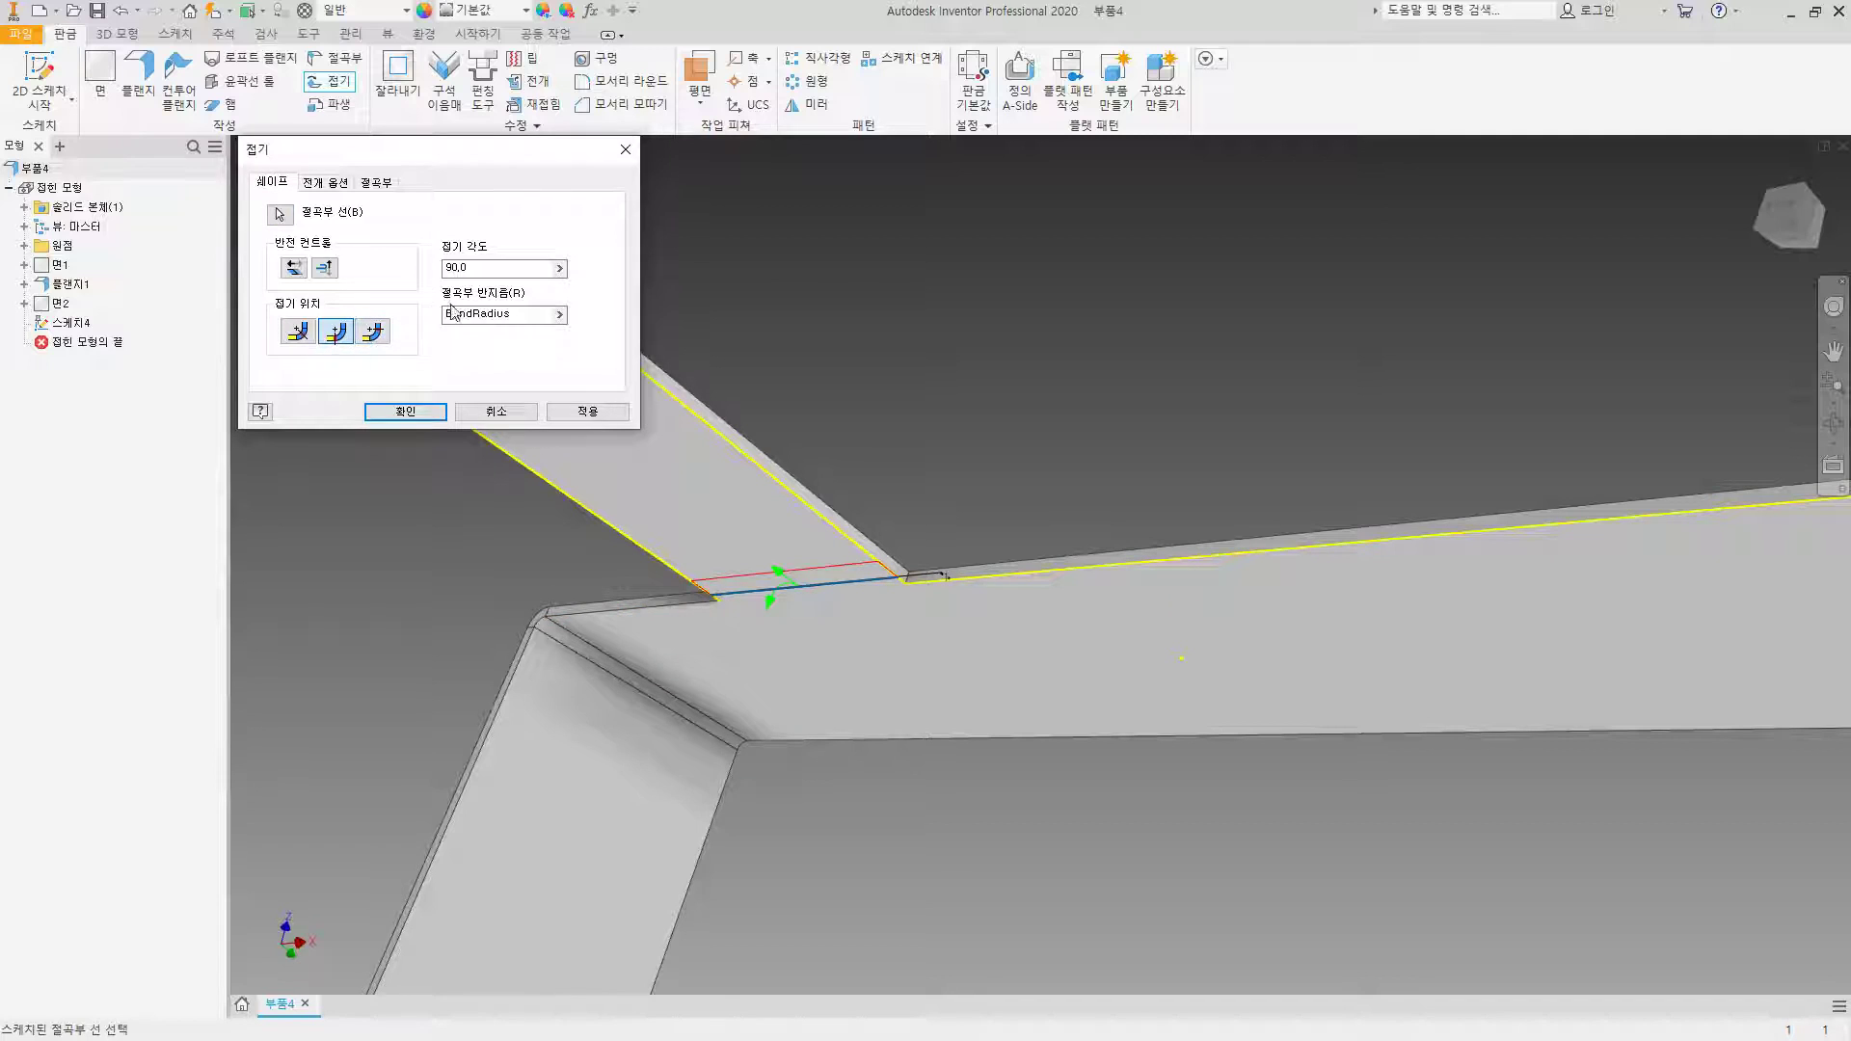
{"action": "left_click", "coordinate": [405, 410]}
Step: Start a sketch on the folded tab's outer face and project its two long side edges
{"action": "middle_click_drag", "start_coordinate": [414, 411], "coordinate": [776, 375], "text": "shift"}
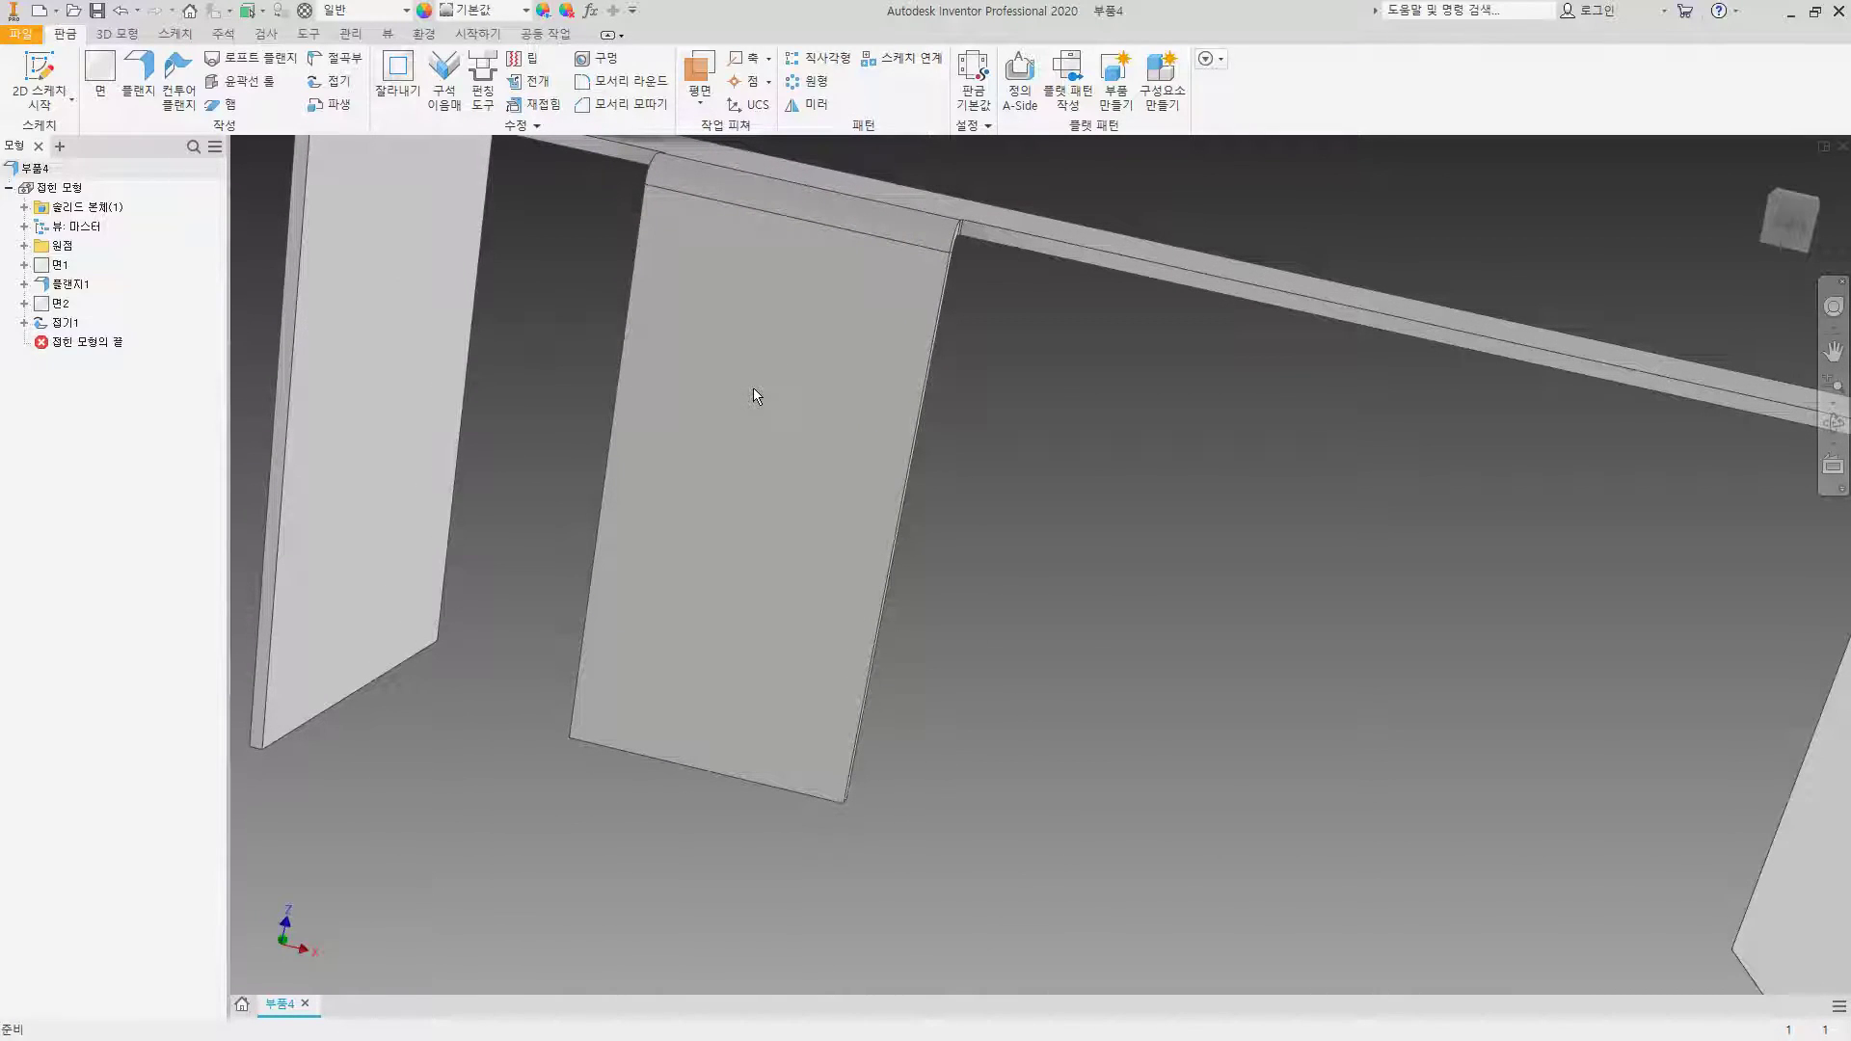
{"action": "left_click", "coordinate": [38, 75]}
{"action": "left_click", "coordinate": [744, 551]}
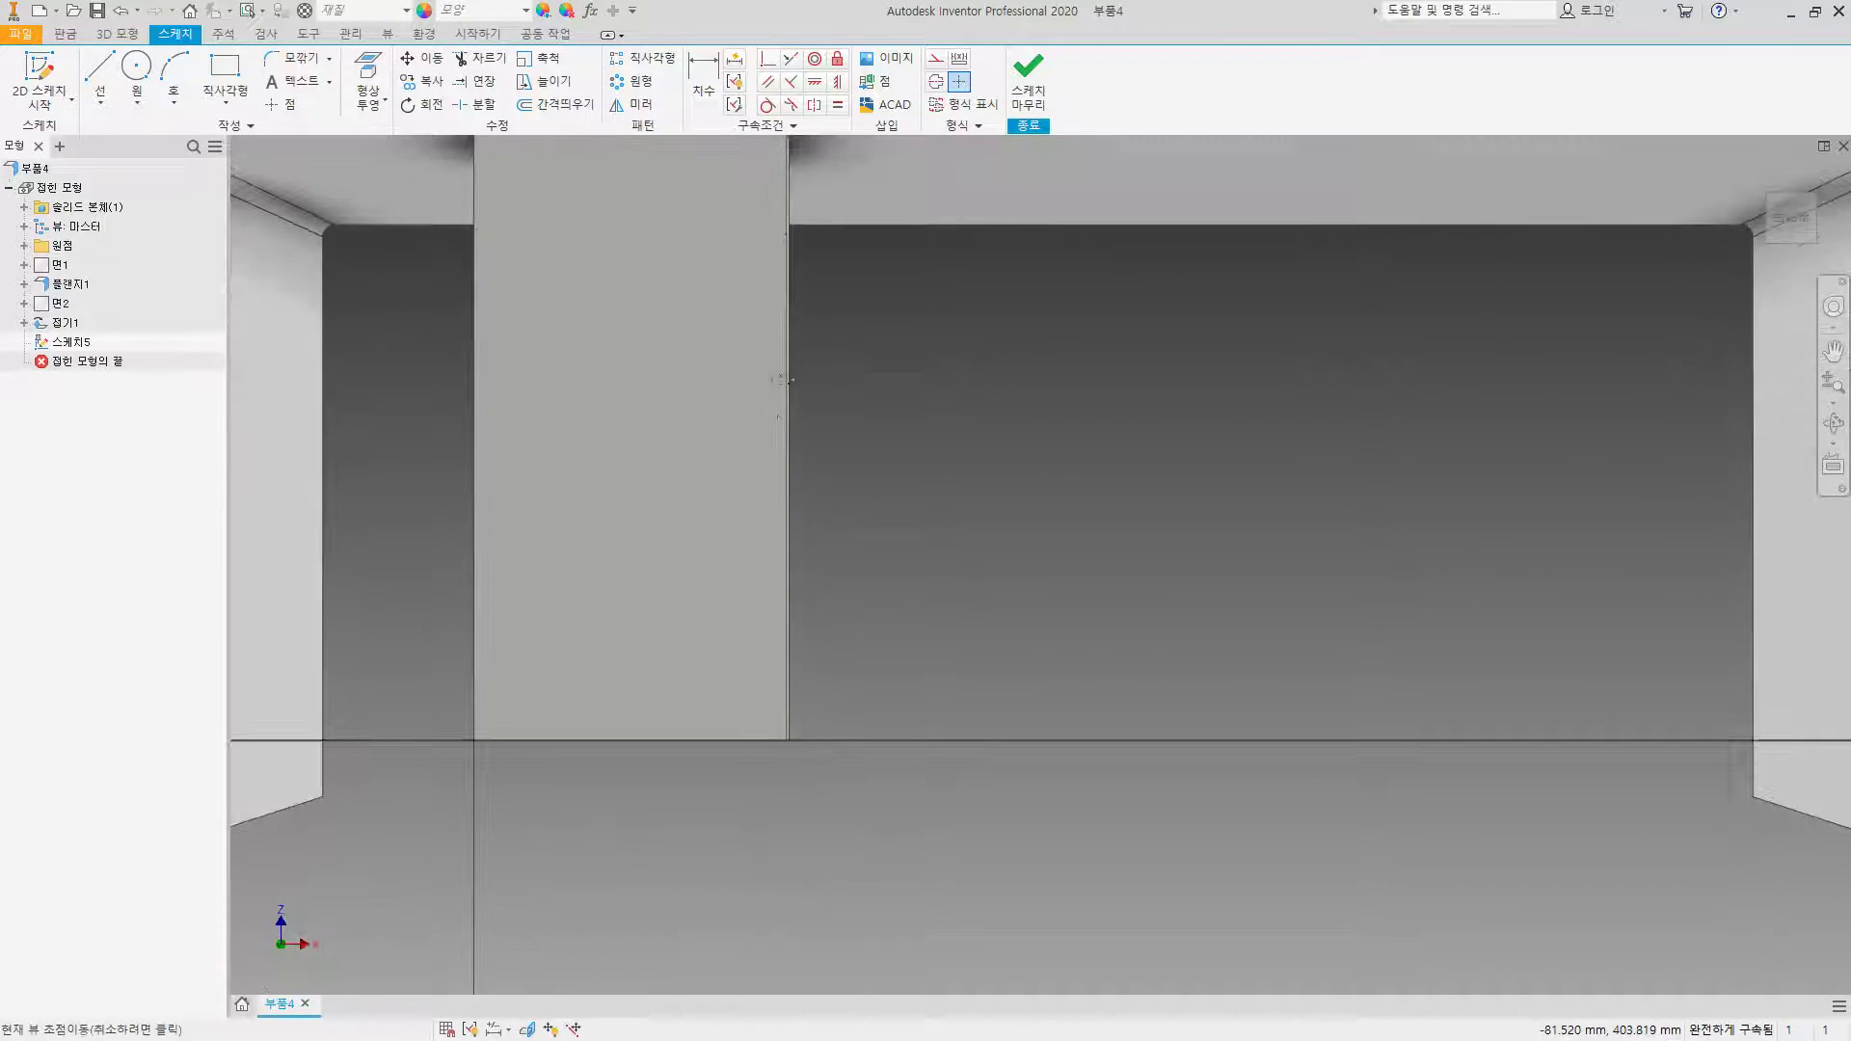
{"action": "left_click", "coordinate": [367, 69]}
{"action": "left_click", "coordinate": [475, 520]}
{"action": "left_click", "coordinate": [790, 546]}
Step: Draw a horizontal line across the folded tab between its projected sides, near the free end
{"action": "left_click", "coordinate": [99, 73]}
{"action": "left_click", "coordinate": [473, 564]}
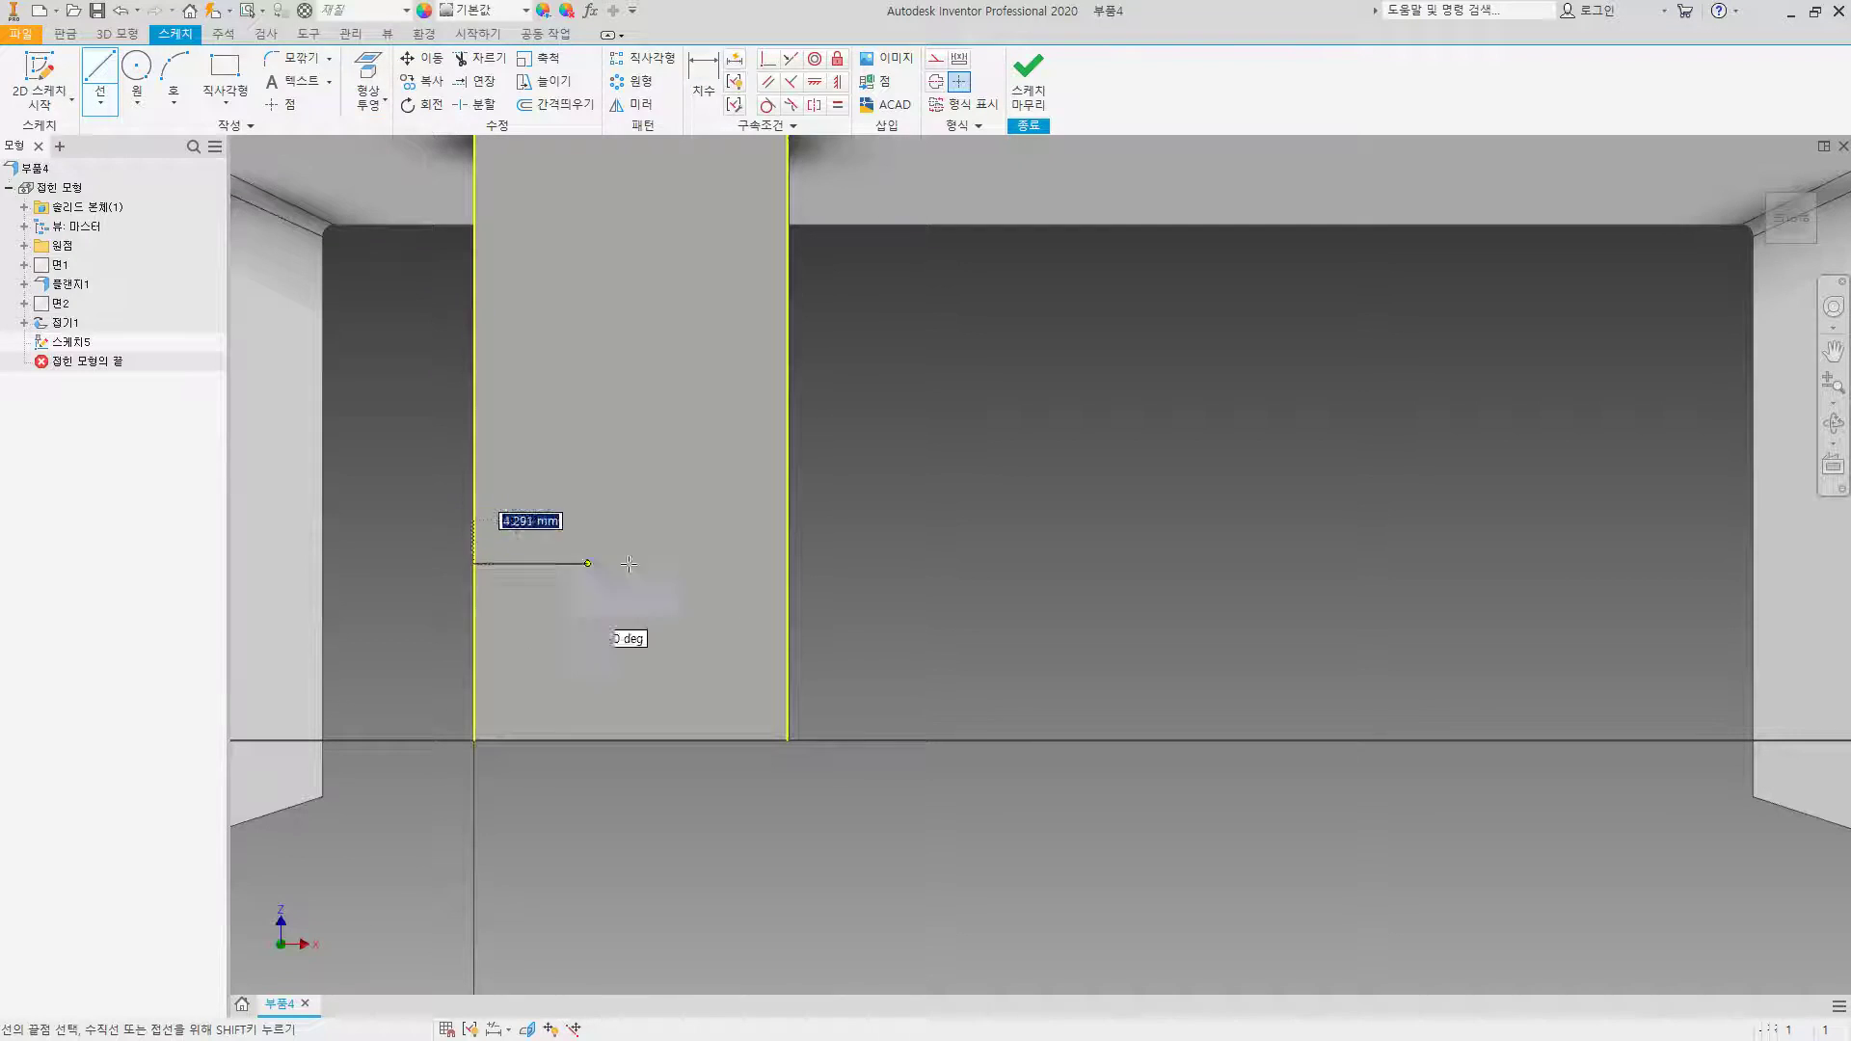
{"action": "left_click", "coordinate": [787, 564]}
{"action": "key", "text": "Escape"}
Step: Dimension the line 11 mm from the tab's free end edge
{"action": "key", "text": "d"}
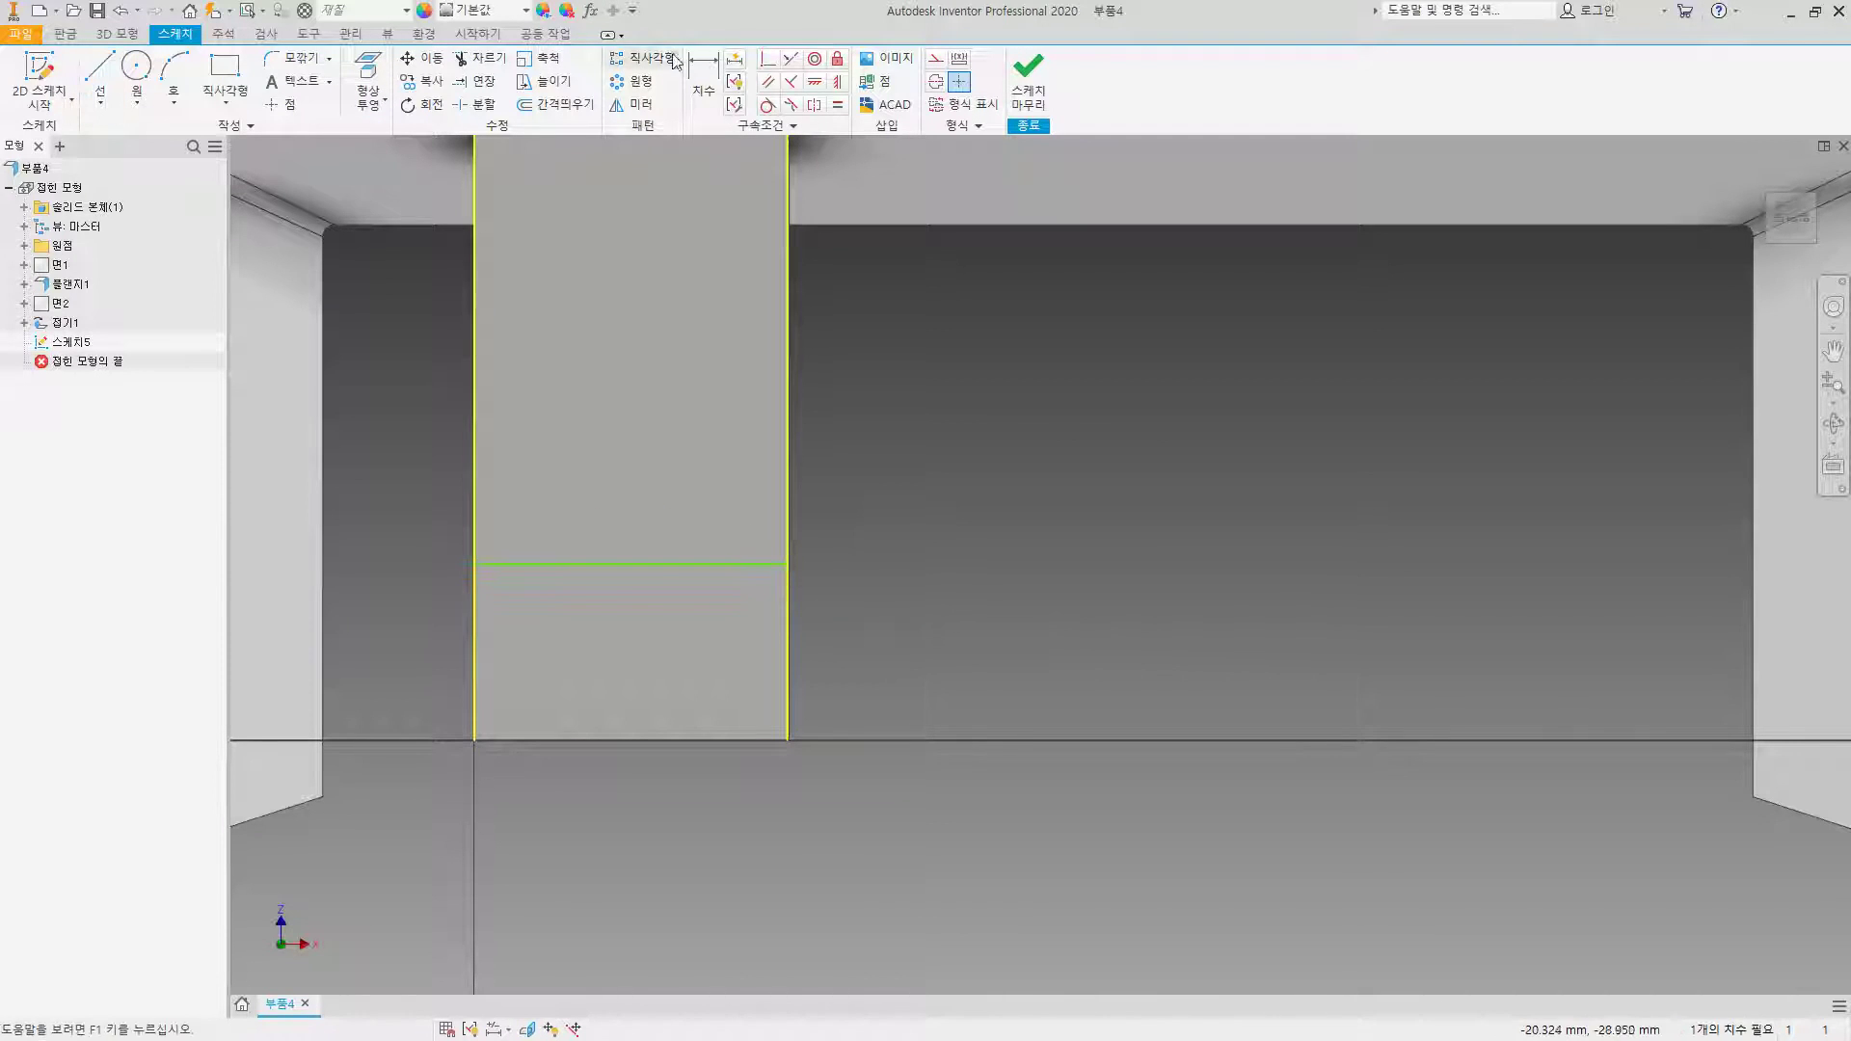
{"action": "left_click", "coordinate": [737, 563]}
{"action": "left_click", "coordinate": [702, 740]}
{"action": "left_click", "coordinate": [953, 672]}
{"action": "type", "text": "11"}
{"action": "key", "text": "Return"}
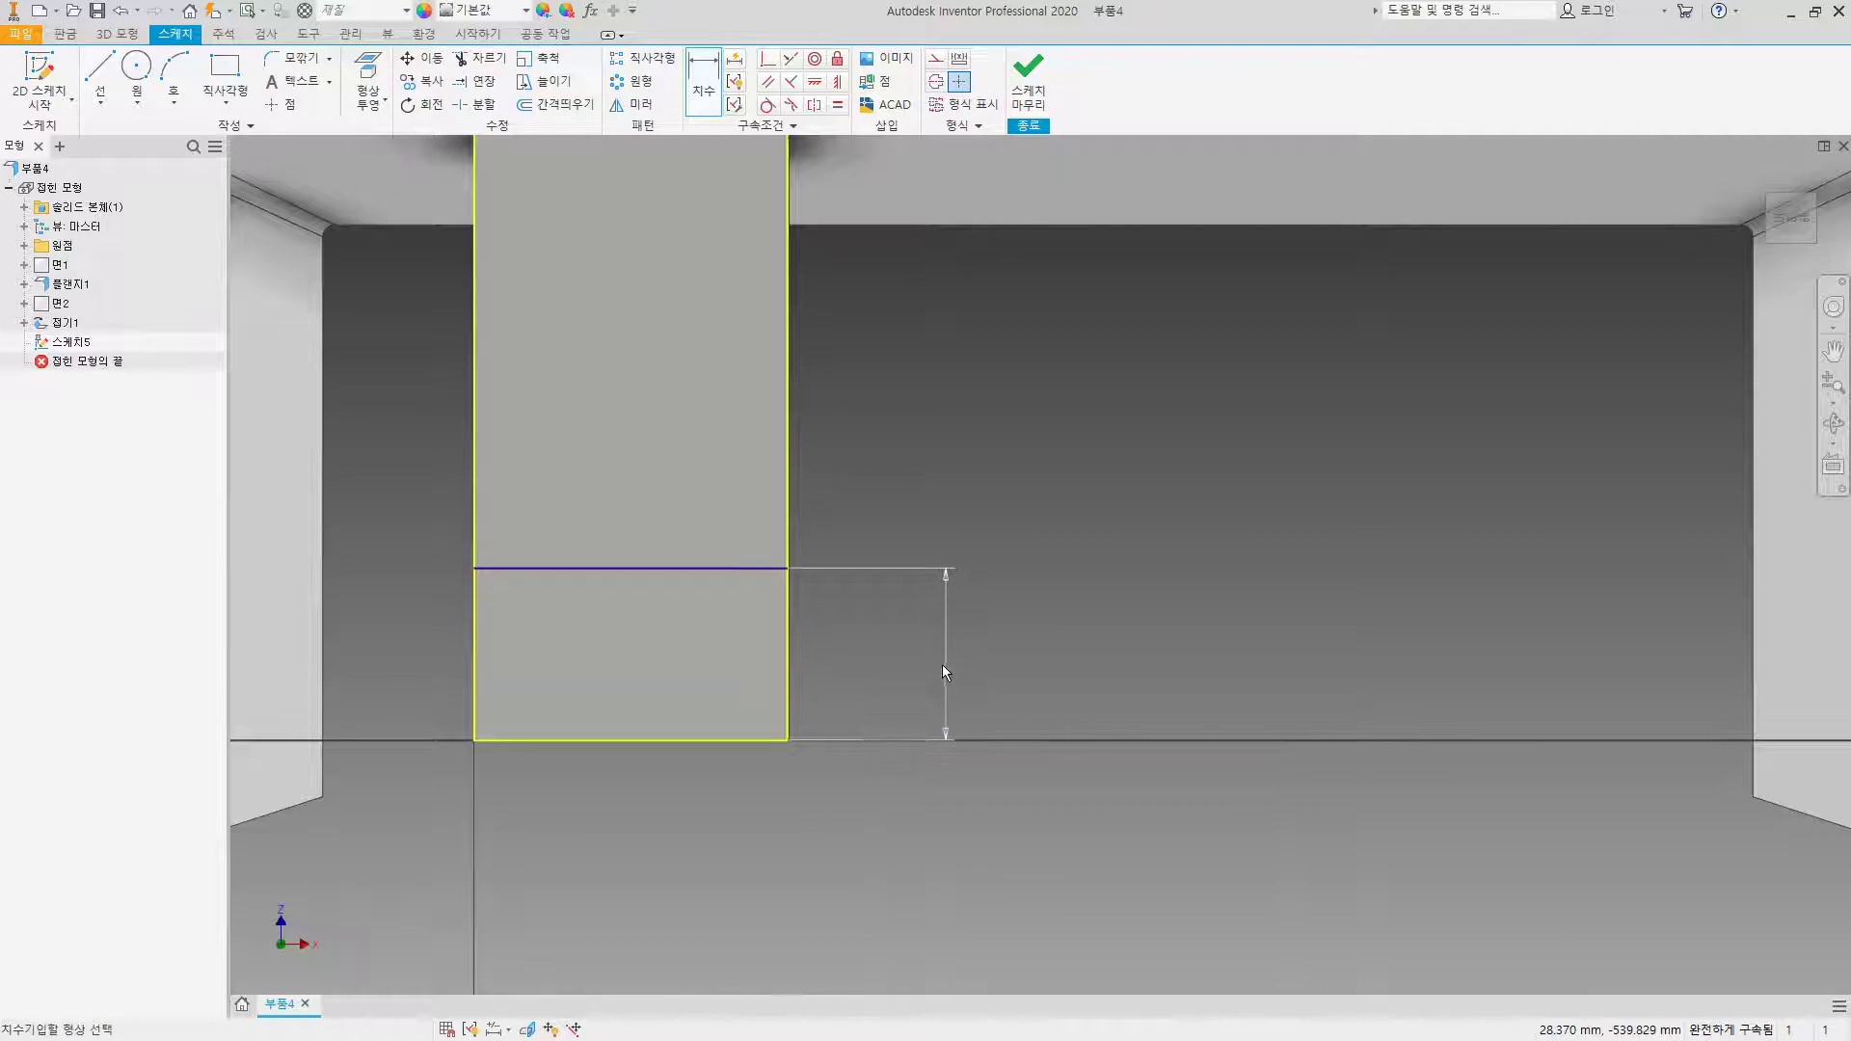
Step: Finish the sketch and fold the tab's end 90° along the new line, using the end-of-bend location
{"action": "left_click", "coordinate": [1028, 77]}
{"action": "mouse_move", "coordinate": [735, 401]}
{"action": "middle_mouse_down", "text": "shift"}
{"action": "mouse_move", "coordinate": [631, 365]}
{"action": "mouse_move", "coordinate": [540, 289]}
{"action": "middle_mouse_up", "text": "shift"}
{"action": "left_click", "coordinate": [339, 81]}
{"action": "left_click", "coordinate": [911, 624]}
{"action": "left_click", "coordinate": [345, 334]}
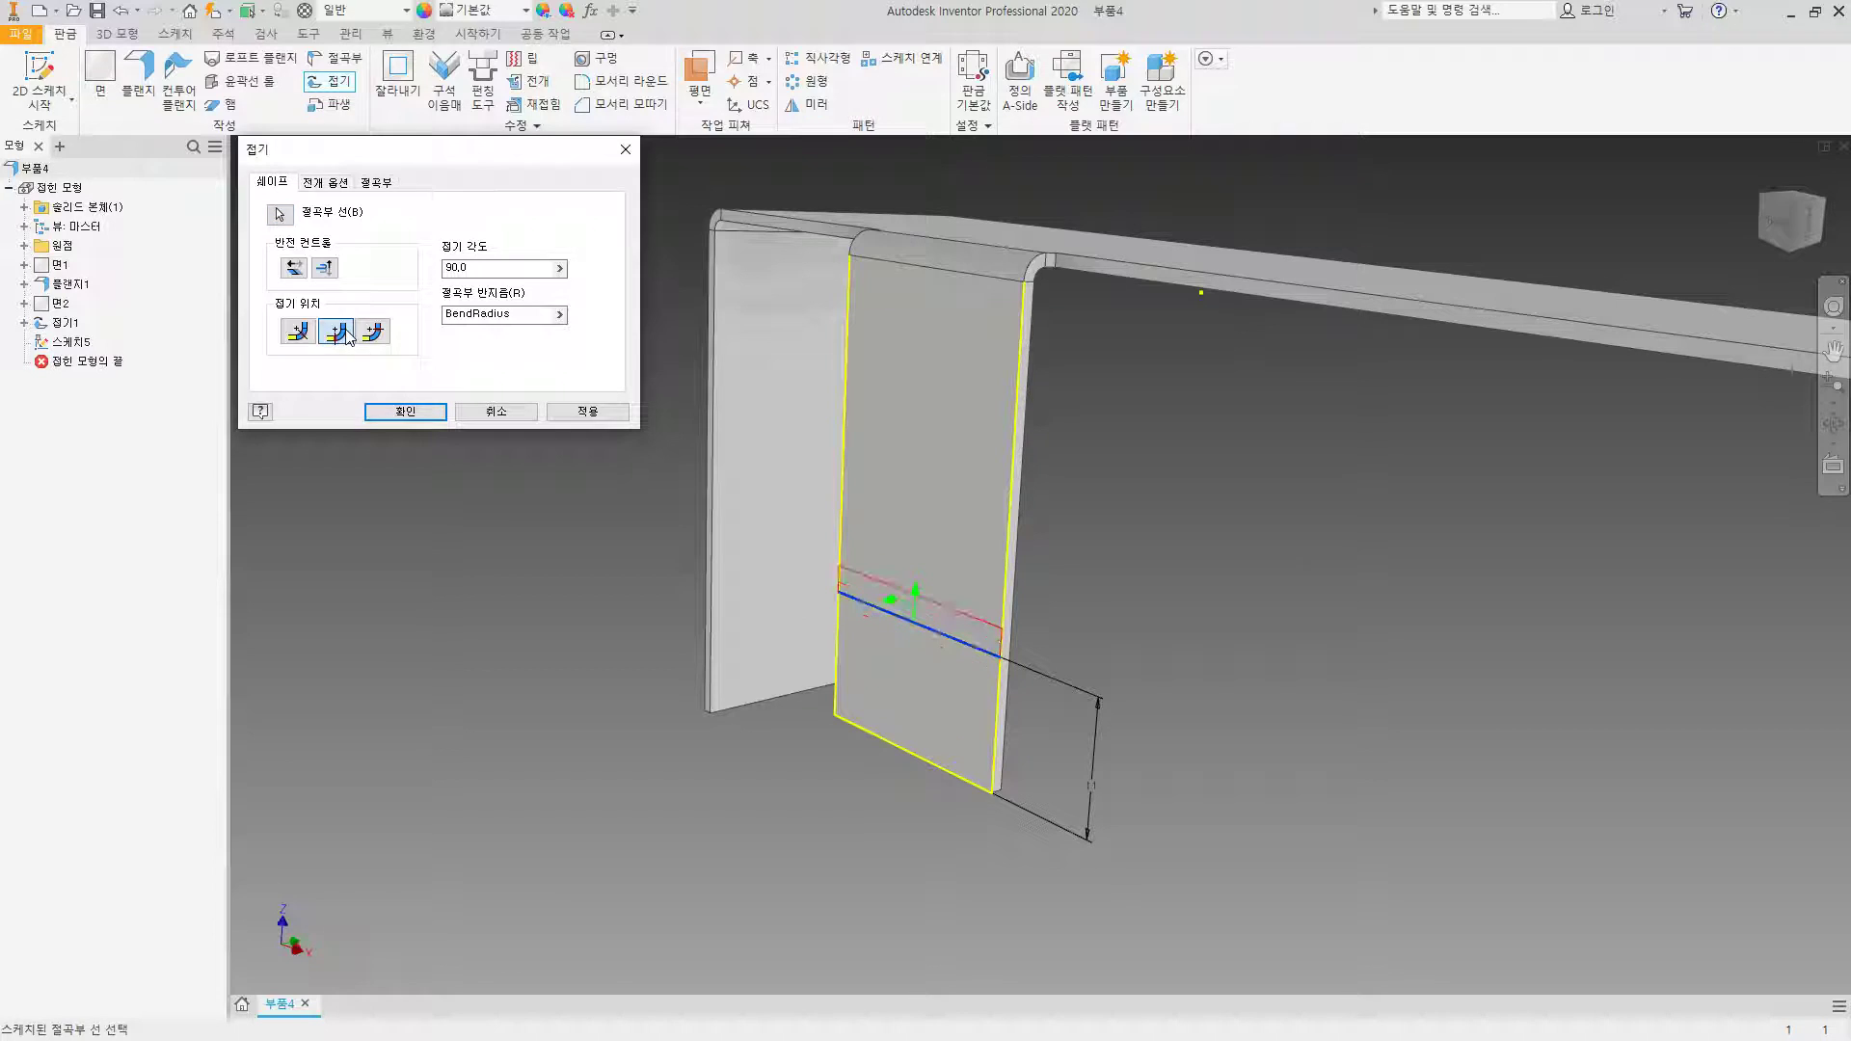
{"action": "left_click", "coordinate": [374, 334]}
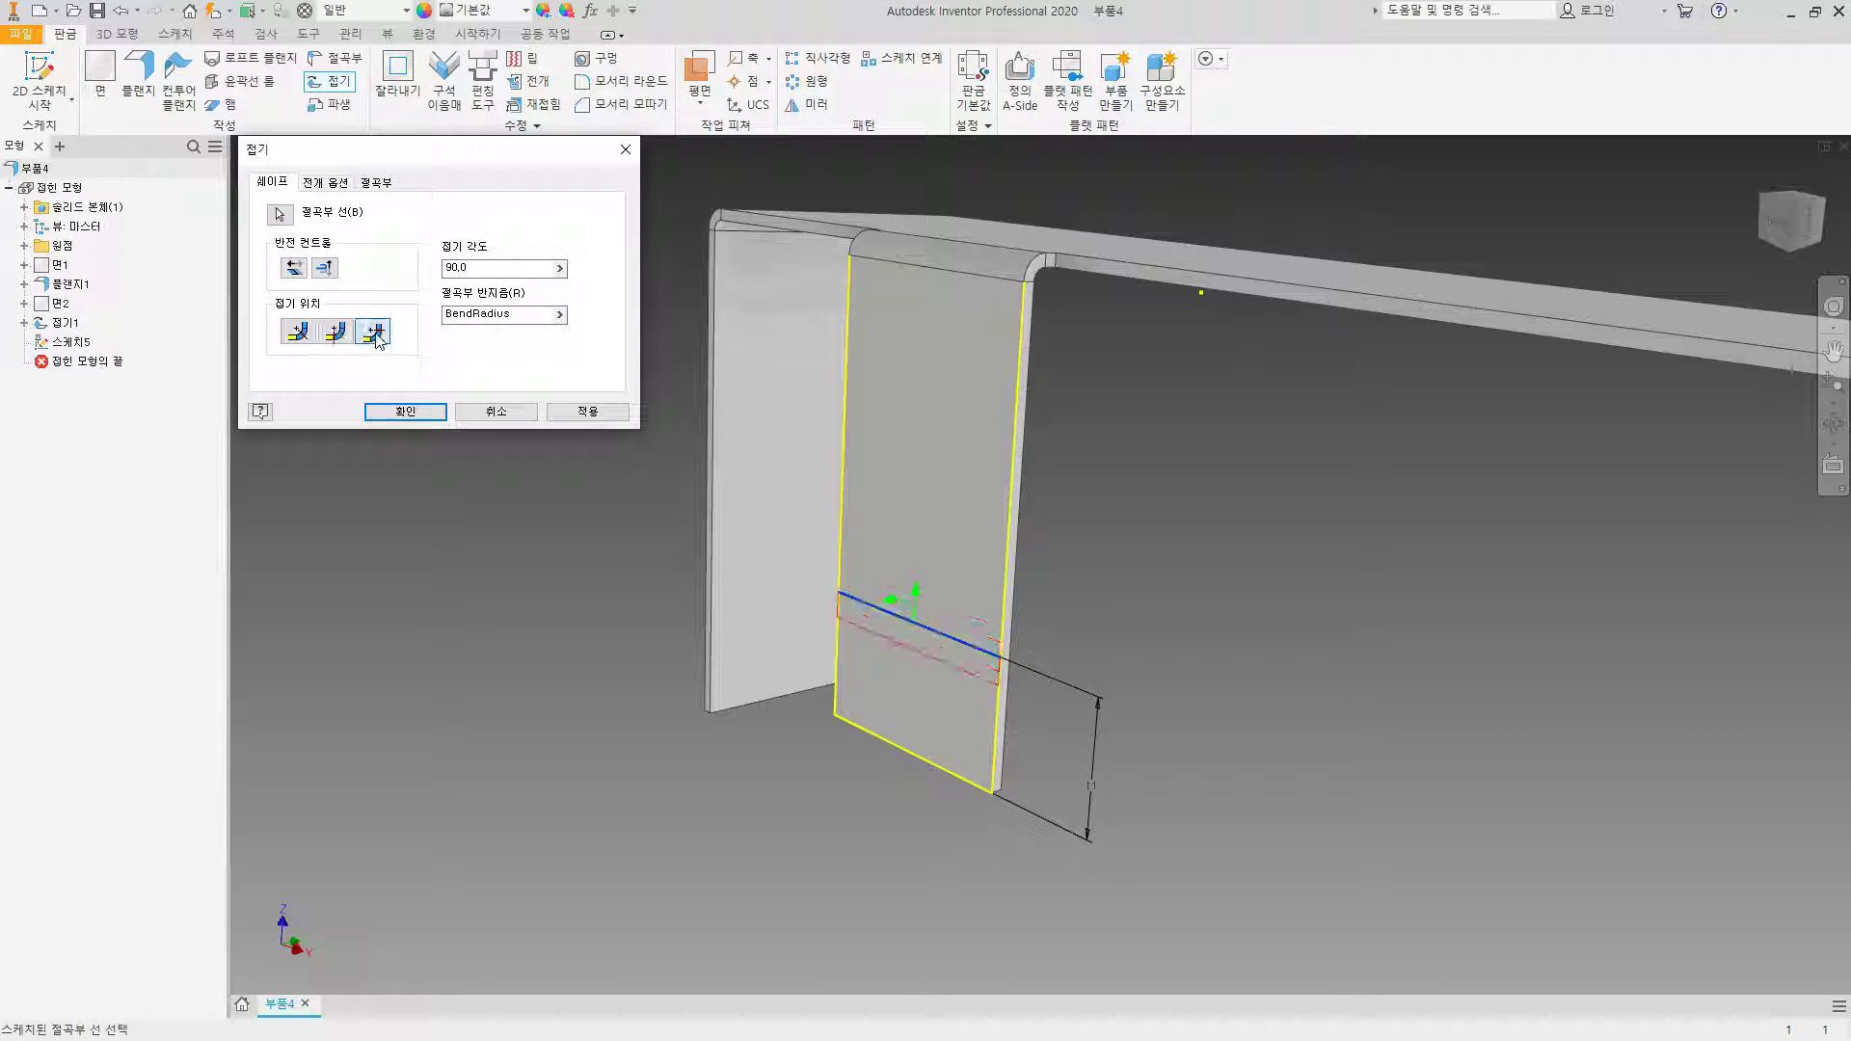
{"action": "left_click", "coordinate": [404, 412]}
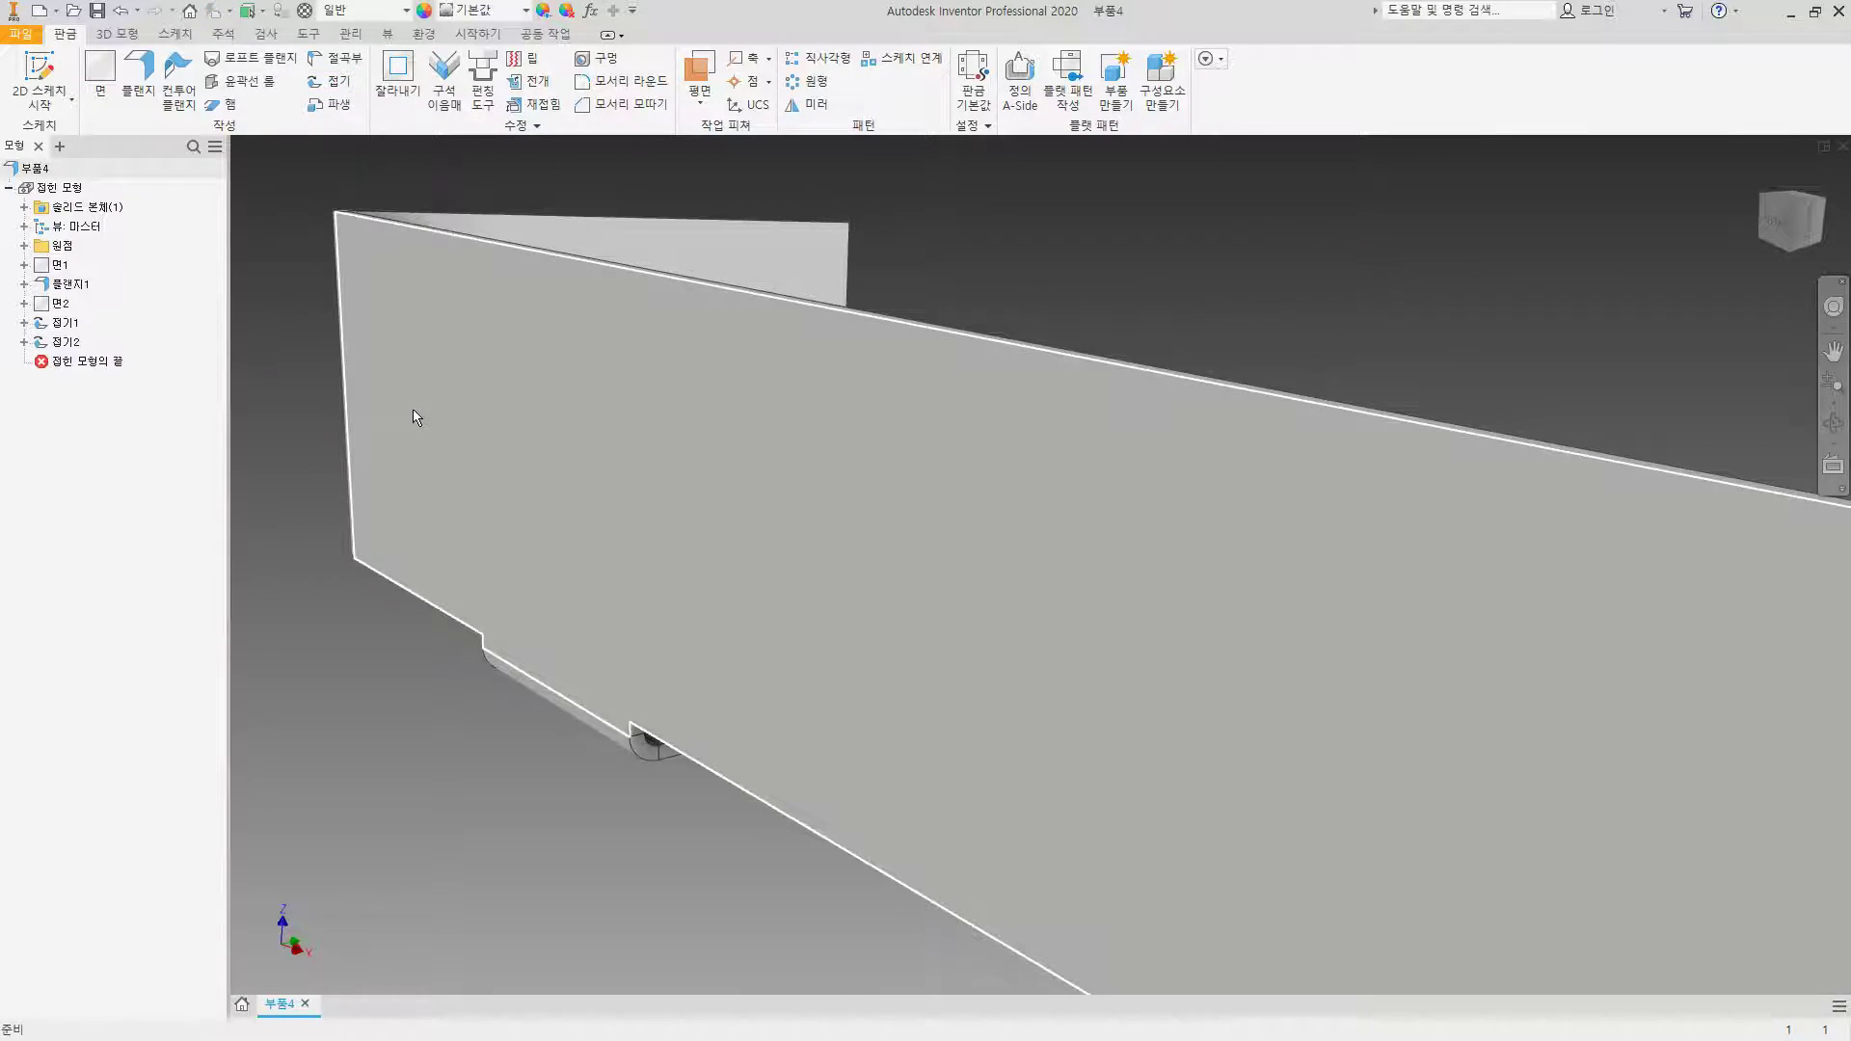
Step: Sketch a center rectangle about 61 x 5.5 mm on the plate's outer face, centered on the midpoint of the long edge opposite the tab
{"action": "scroll", "coordinate": [627, 469], "scroll_direction": "down", "scroll_amount": 5}
{"action": "middle_click_drag", "start_coordinate": [548, 482], "coordinate": [765, 470], "text": "shift"}
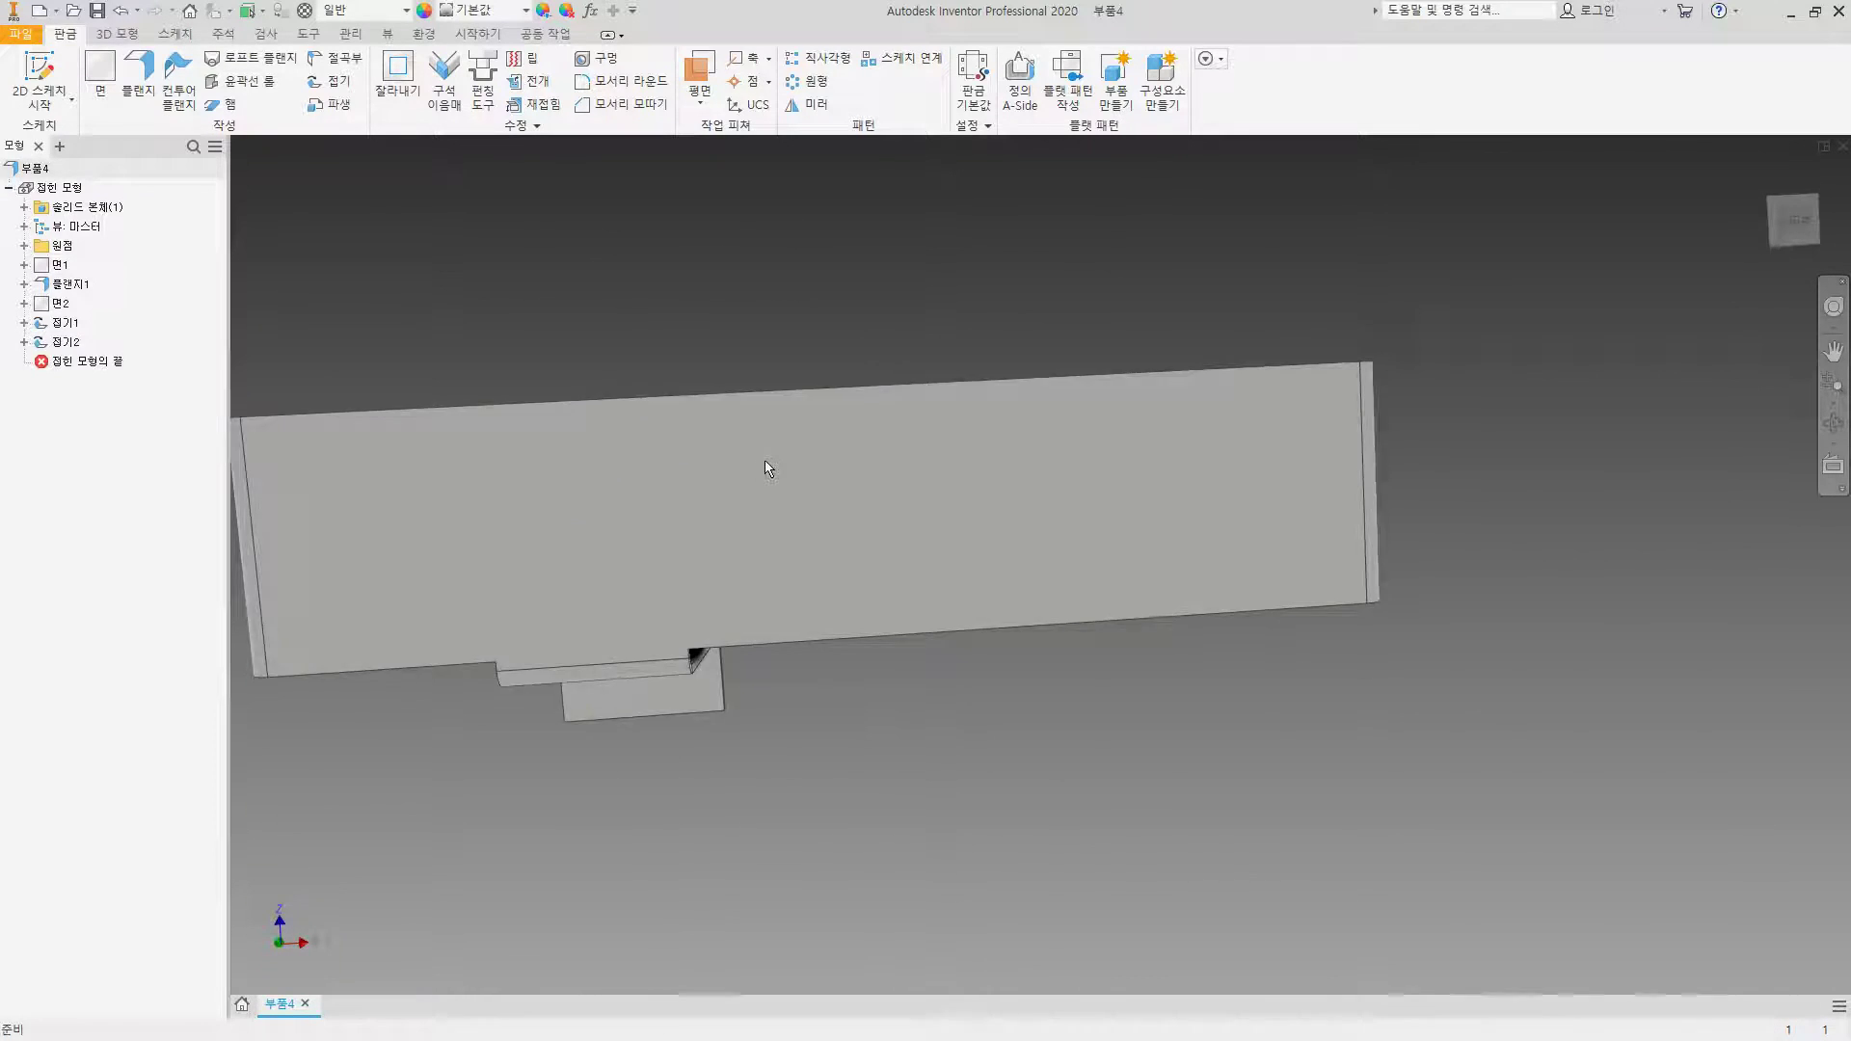
{"action": "left_click", "coordinate": [38, 72]}
{"action": "left_click", "coordinate": [773, 437]}
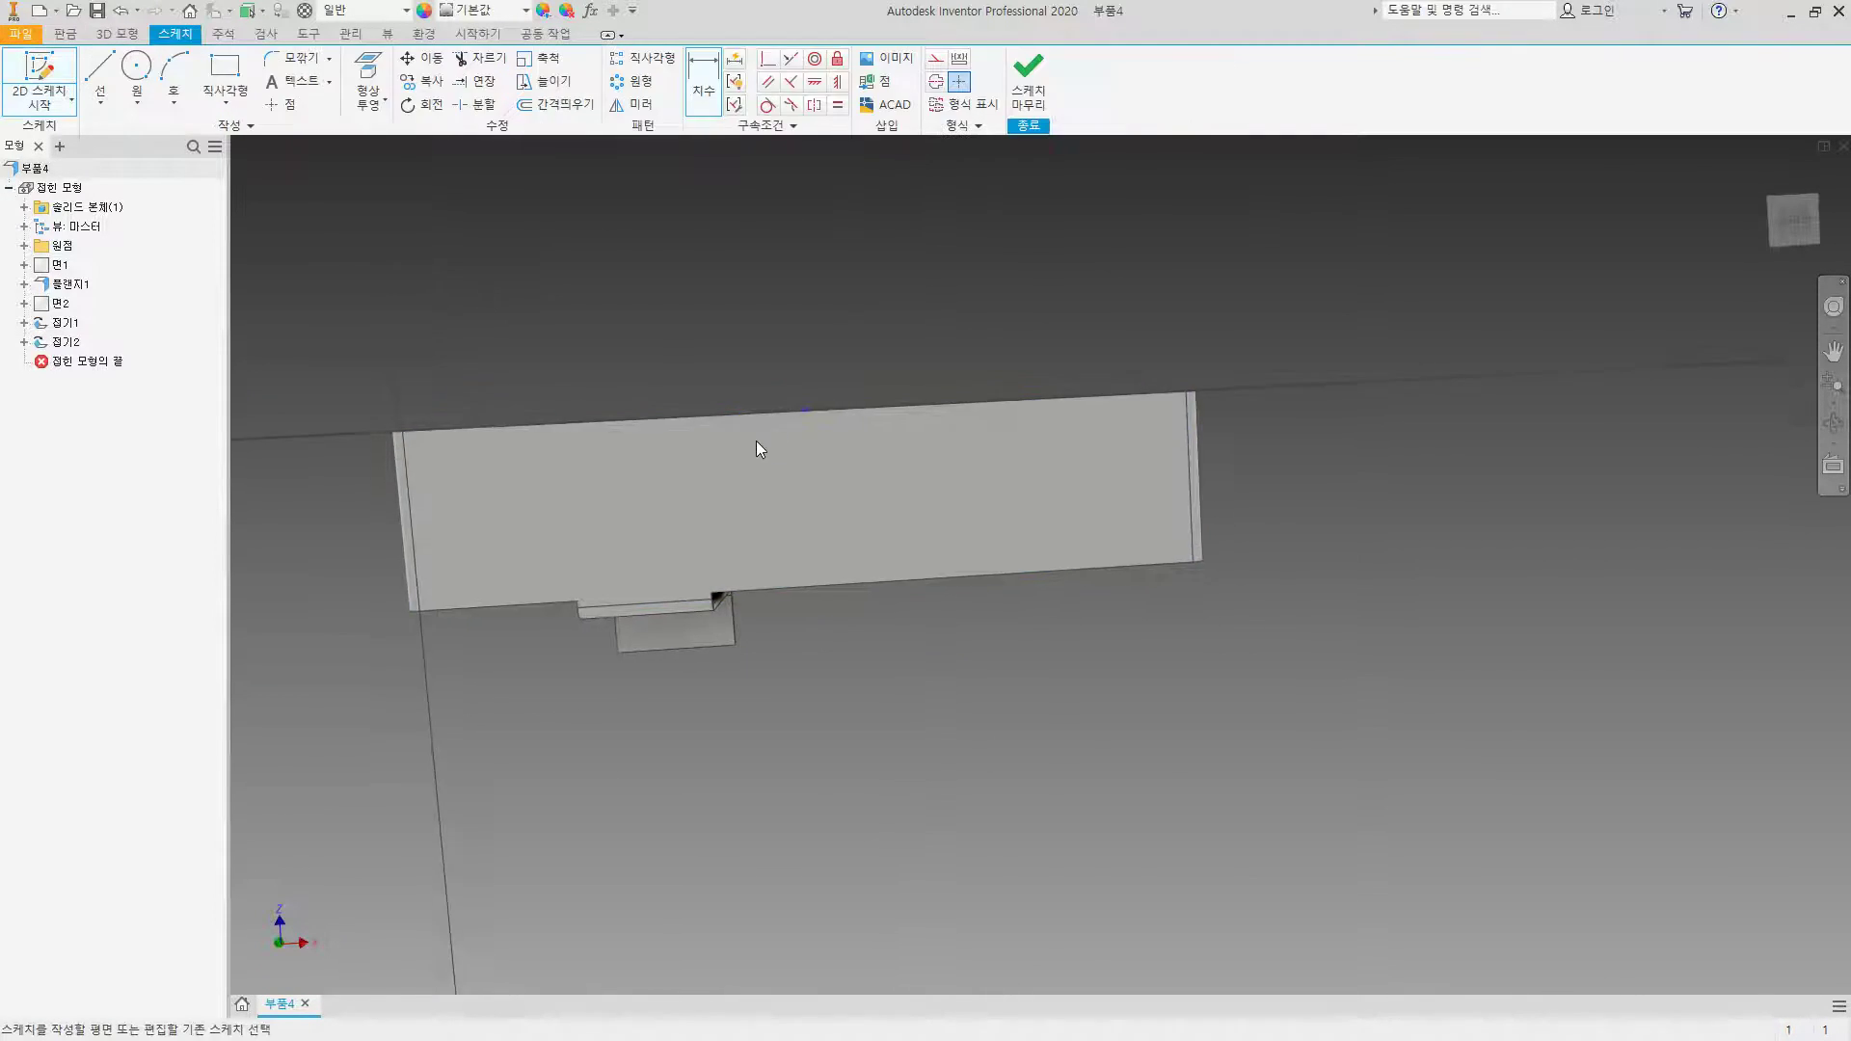
{"action": "left_click", "coordinate": [223, 106]}
{"action": "left_click", "coordinate": [245, 214]}
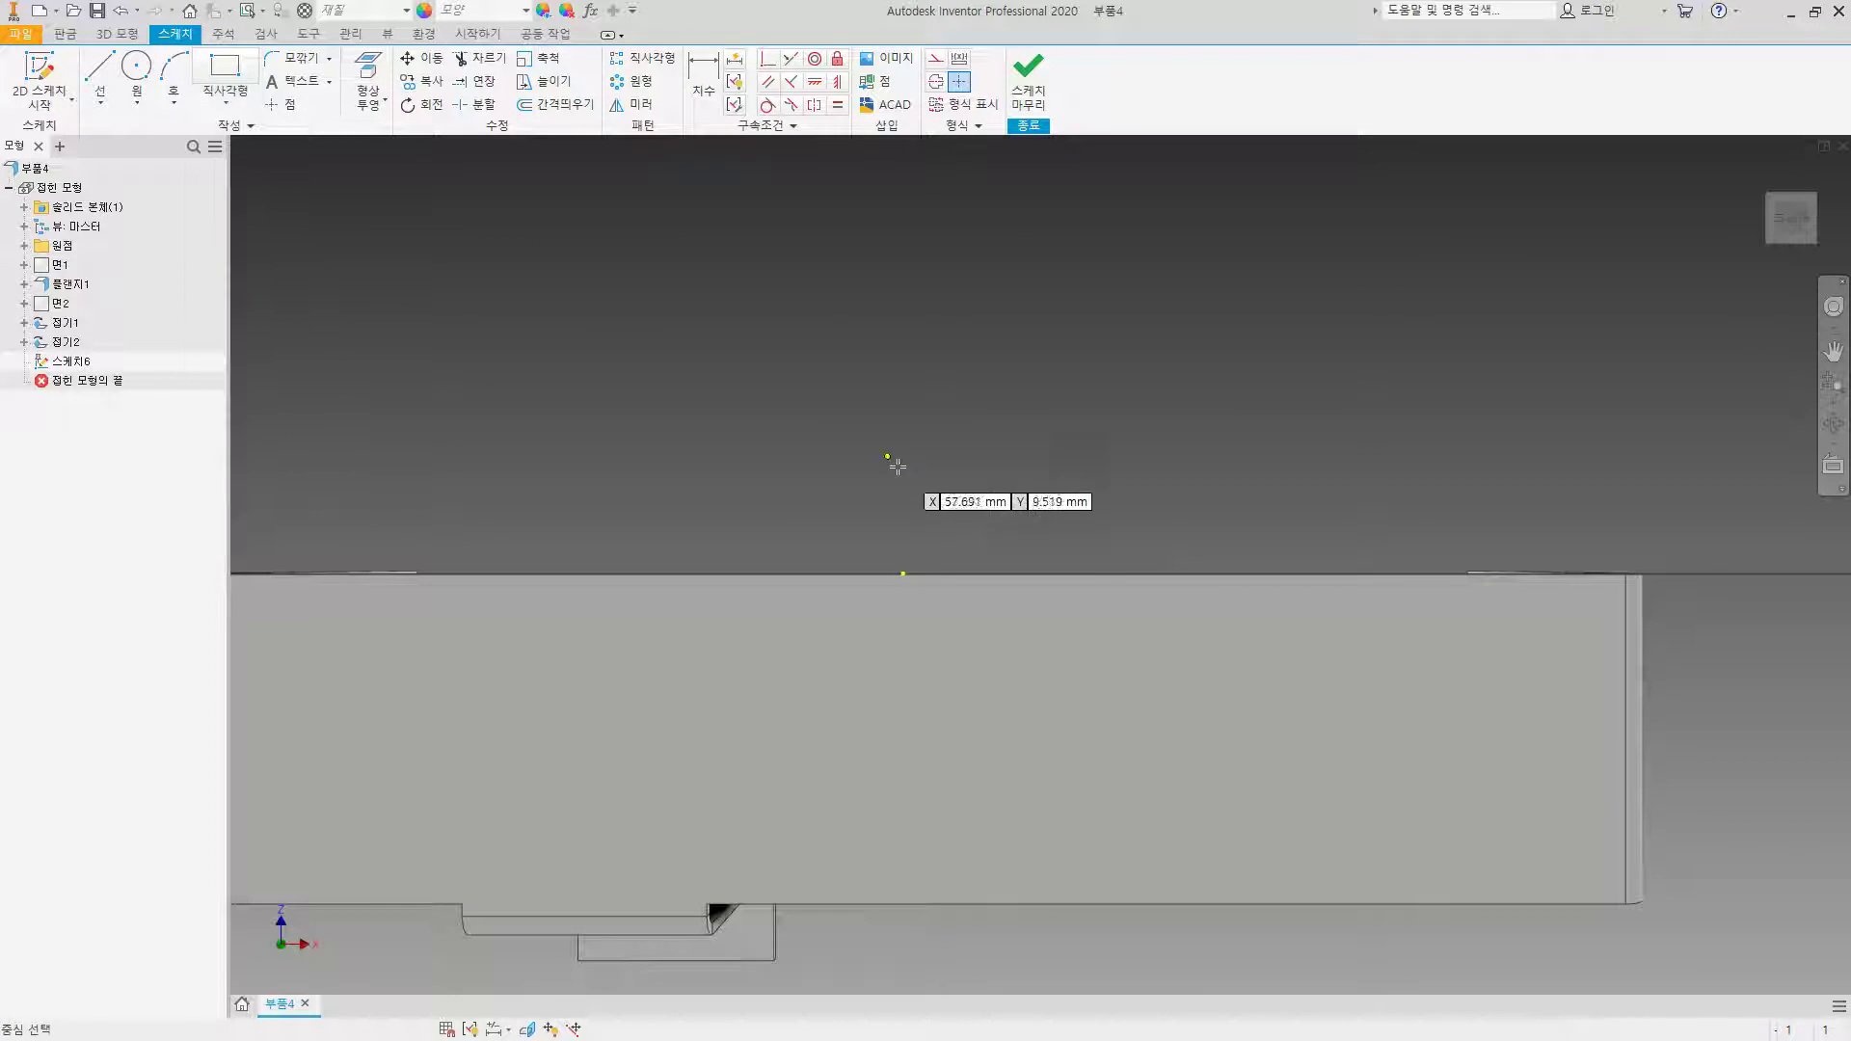
{"action": "left_click", "coordinate": [903, 573]}
{"action": "left_click", "coordinate": [1275, 608]}
Step: Dimension the center rectangle as 6 mm high and 75 mm wide
{"action": "key", "text": "d"}
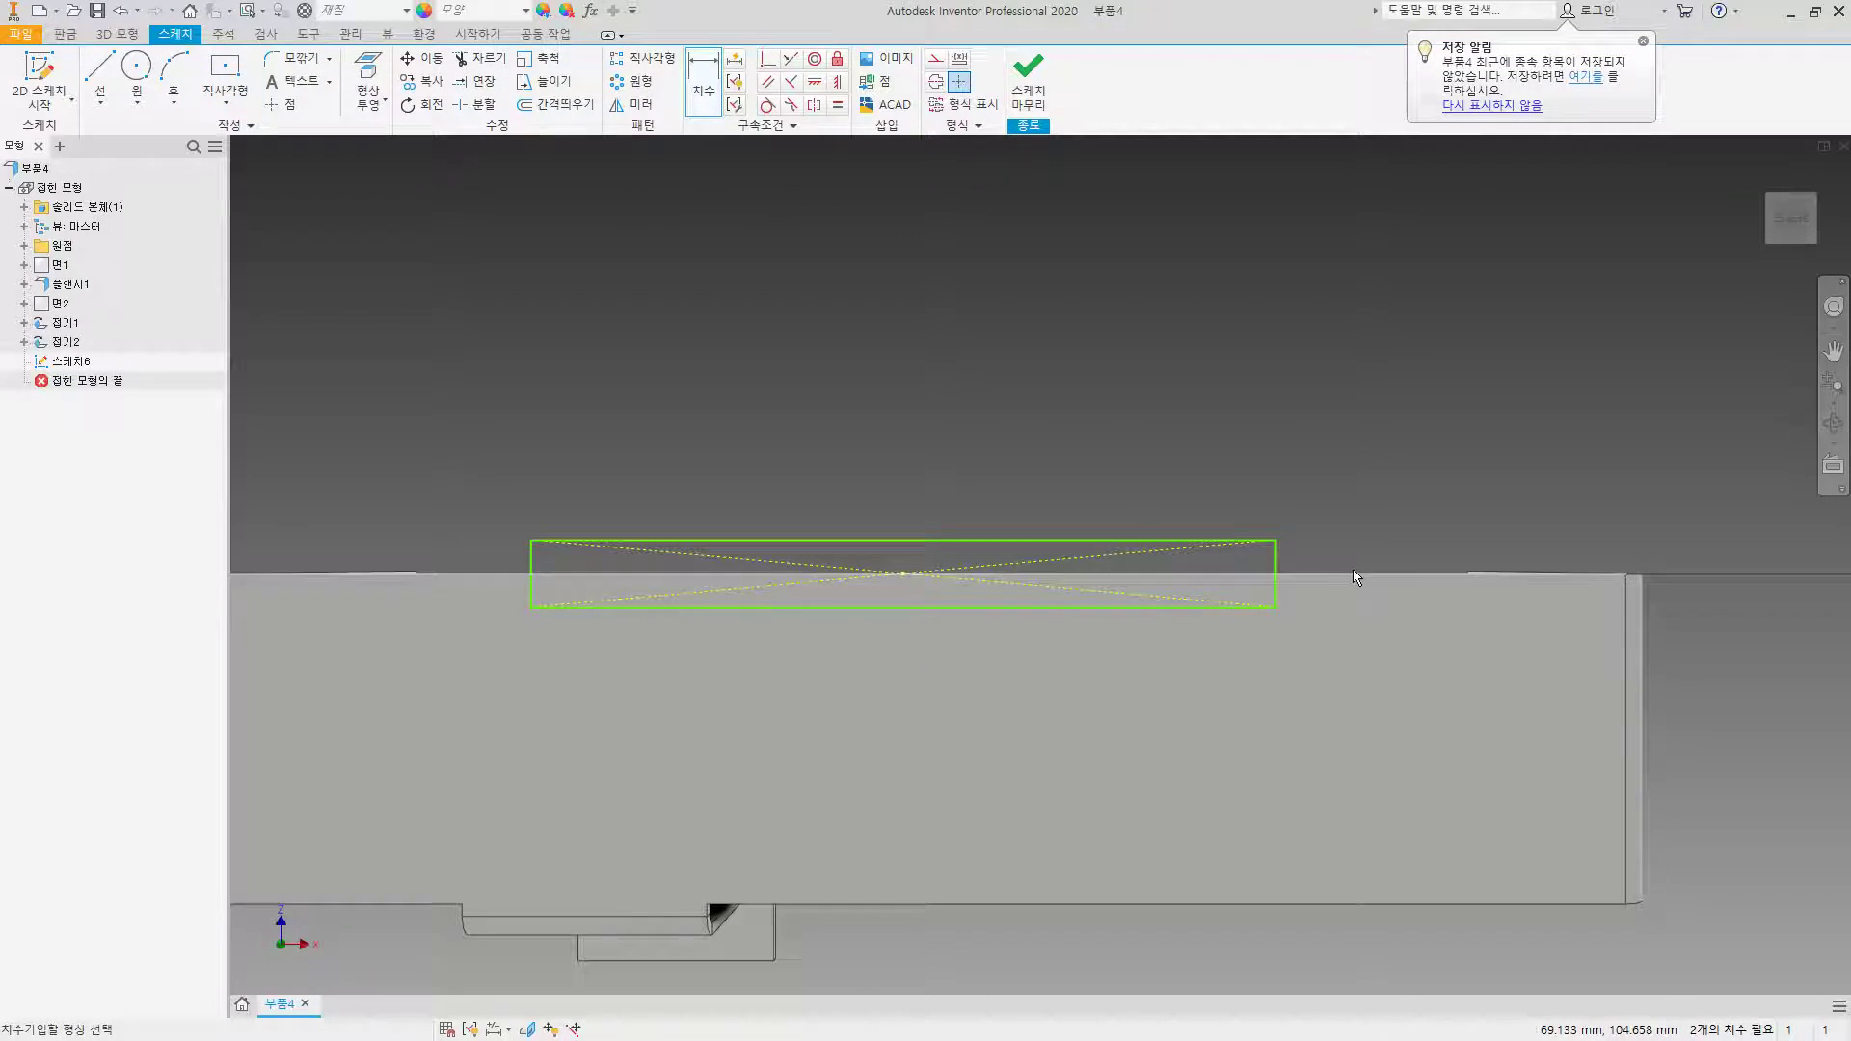
{"action": "left_click", "coordinate": [1275, 569]}
{"action": "left_click", "coordinate": [1345, 504]}
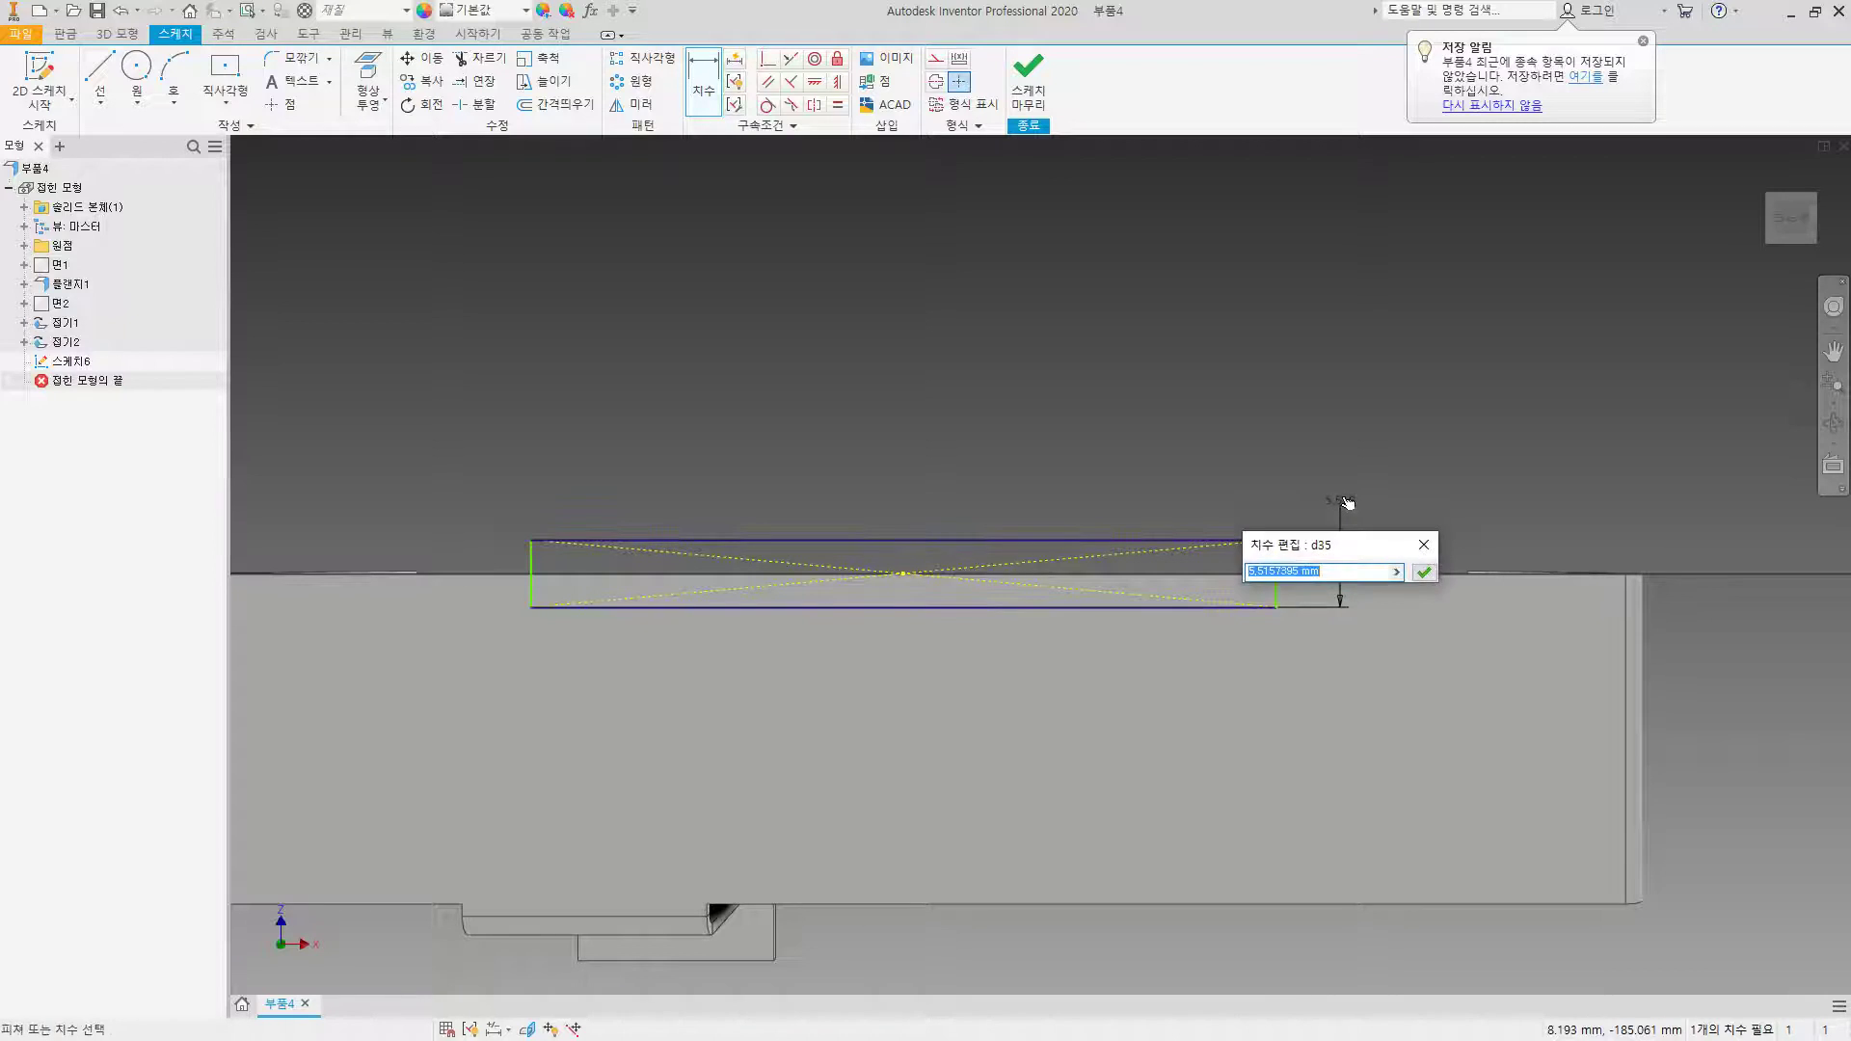
{"action": "key", "text": "Return"}
{"action": "left_click", "coordinate": [997, 537]}
{"action": "left_click", "coordinate": [1012, 422]}
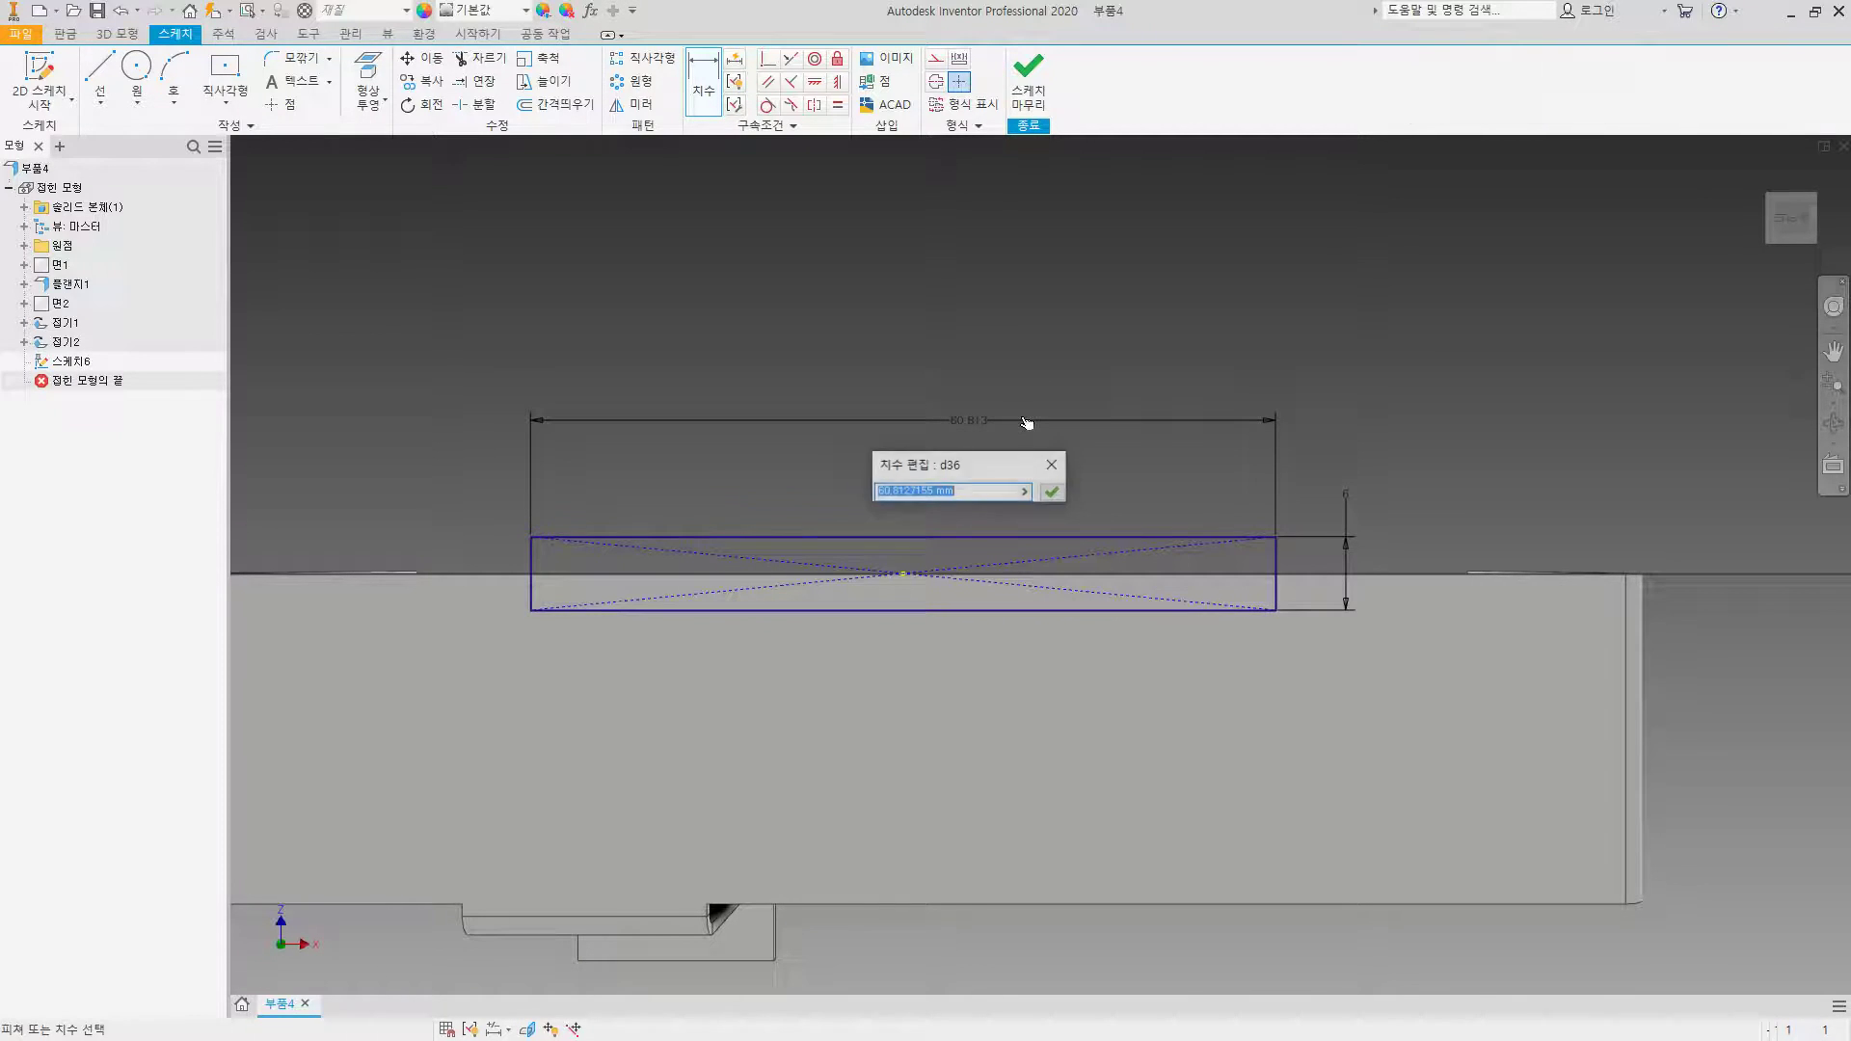
{"action": "type", "text": "75"}
{"action": "key", "text": "Return"}
Step: Draw diagonal lines across both lower corners of the rectangle, from each short side's midpoint to the lower long side
{"action": "scroll", "coordinate": [1424, 580], "scroll_direction": "up", "scroll_amount": 3}
{"action": "left_click", "coordinate": [100, 73]}
{"action": "left_click", "coordinate": [1318, 569]}
{"action": "left_click", "coordinate": [1226, 639]}
{"action": "scroll", "coordinate": [1337, 628], "scroll_direction": "down", "scroll_amount": 3}
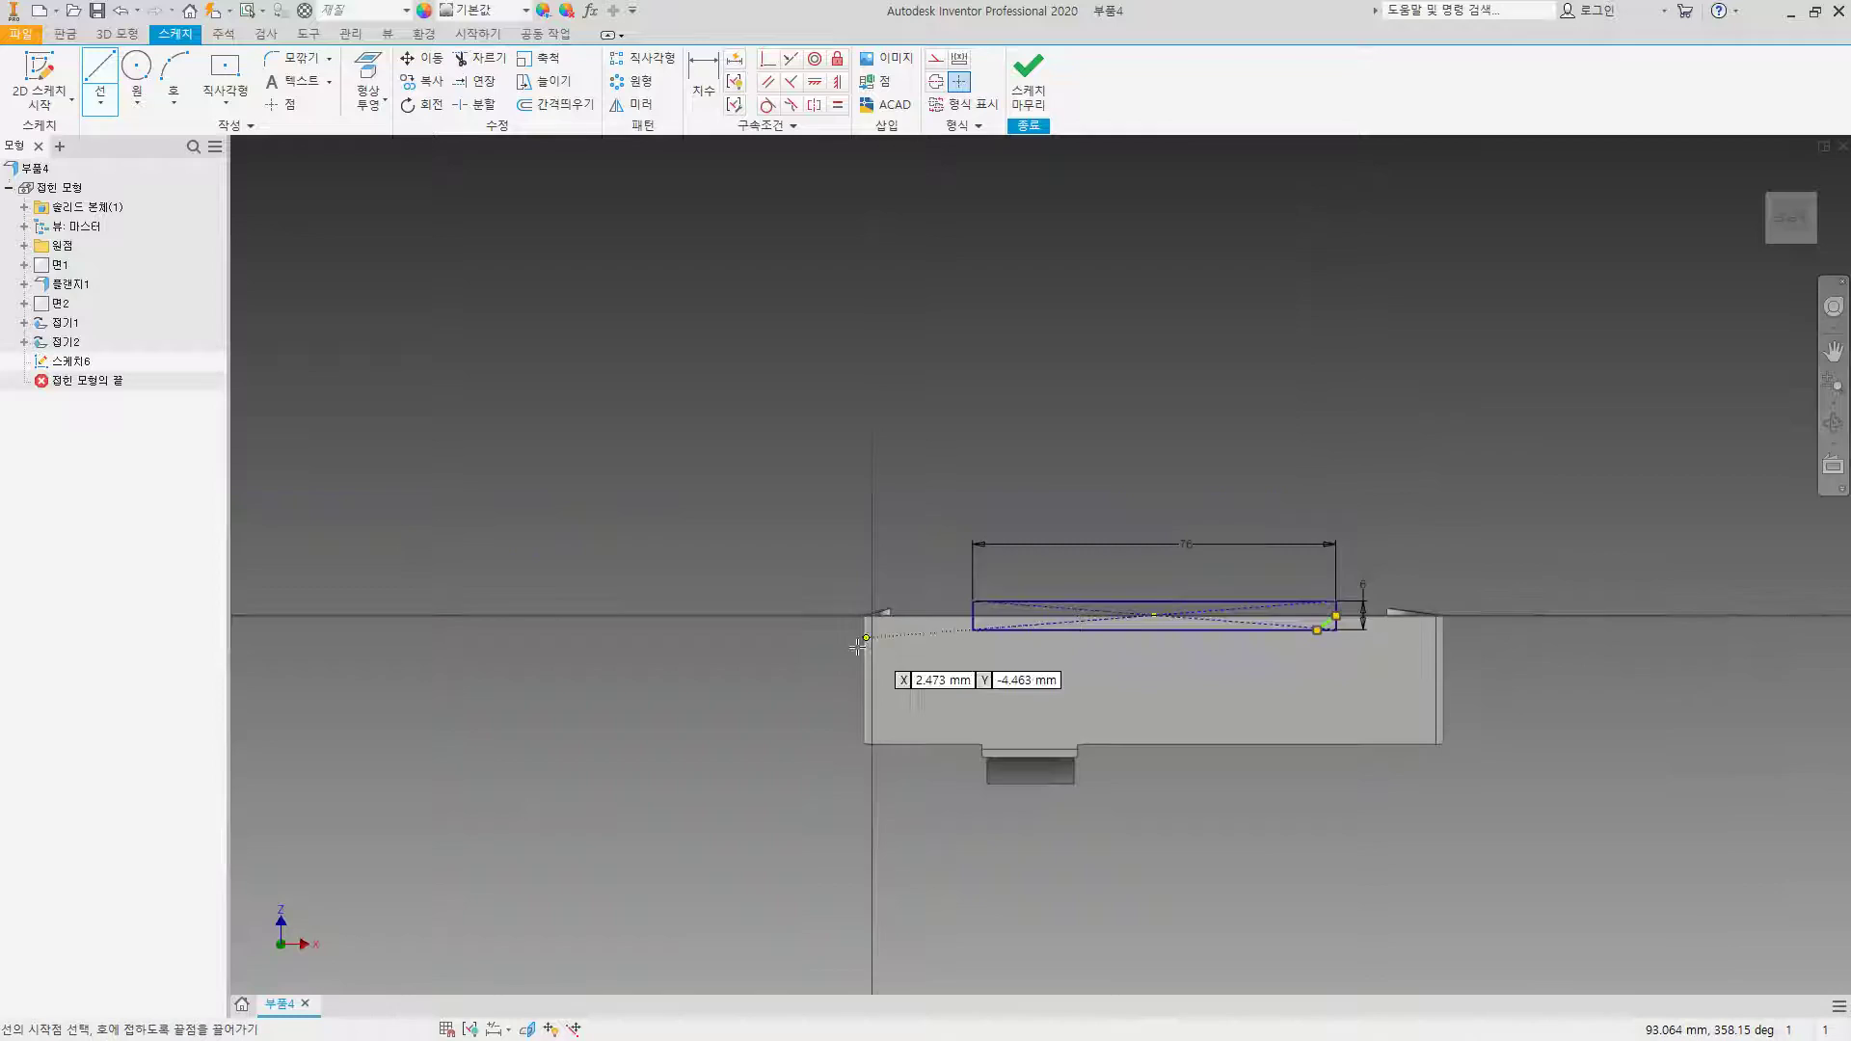
{"action": "scroll", "coordinate": [887, 627], "scroll_direction": "up", "scroll_amount": 5}
{"action": "left_click", "coordinate": [1160, 456]}
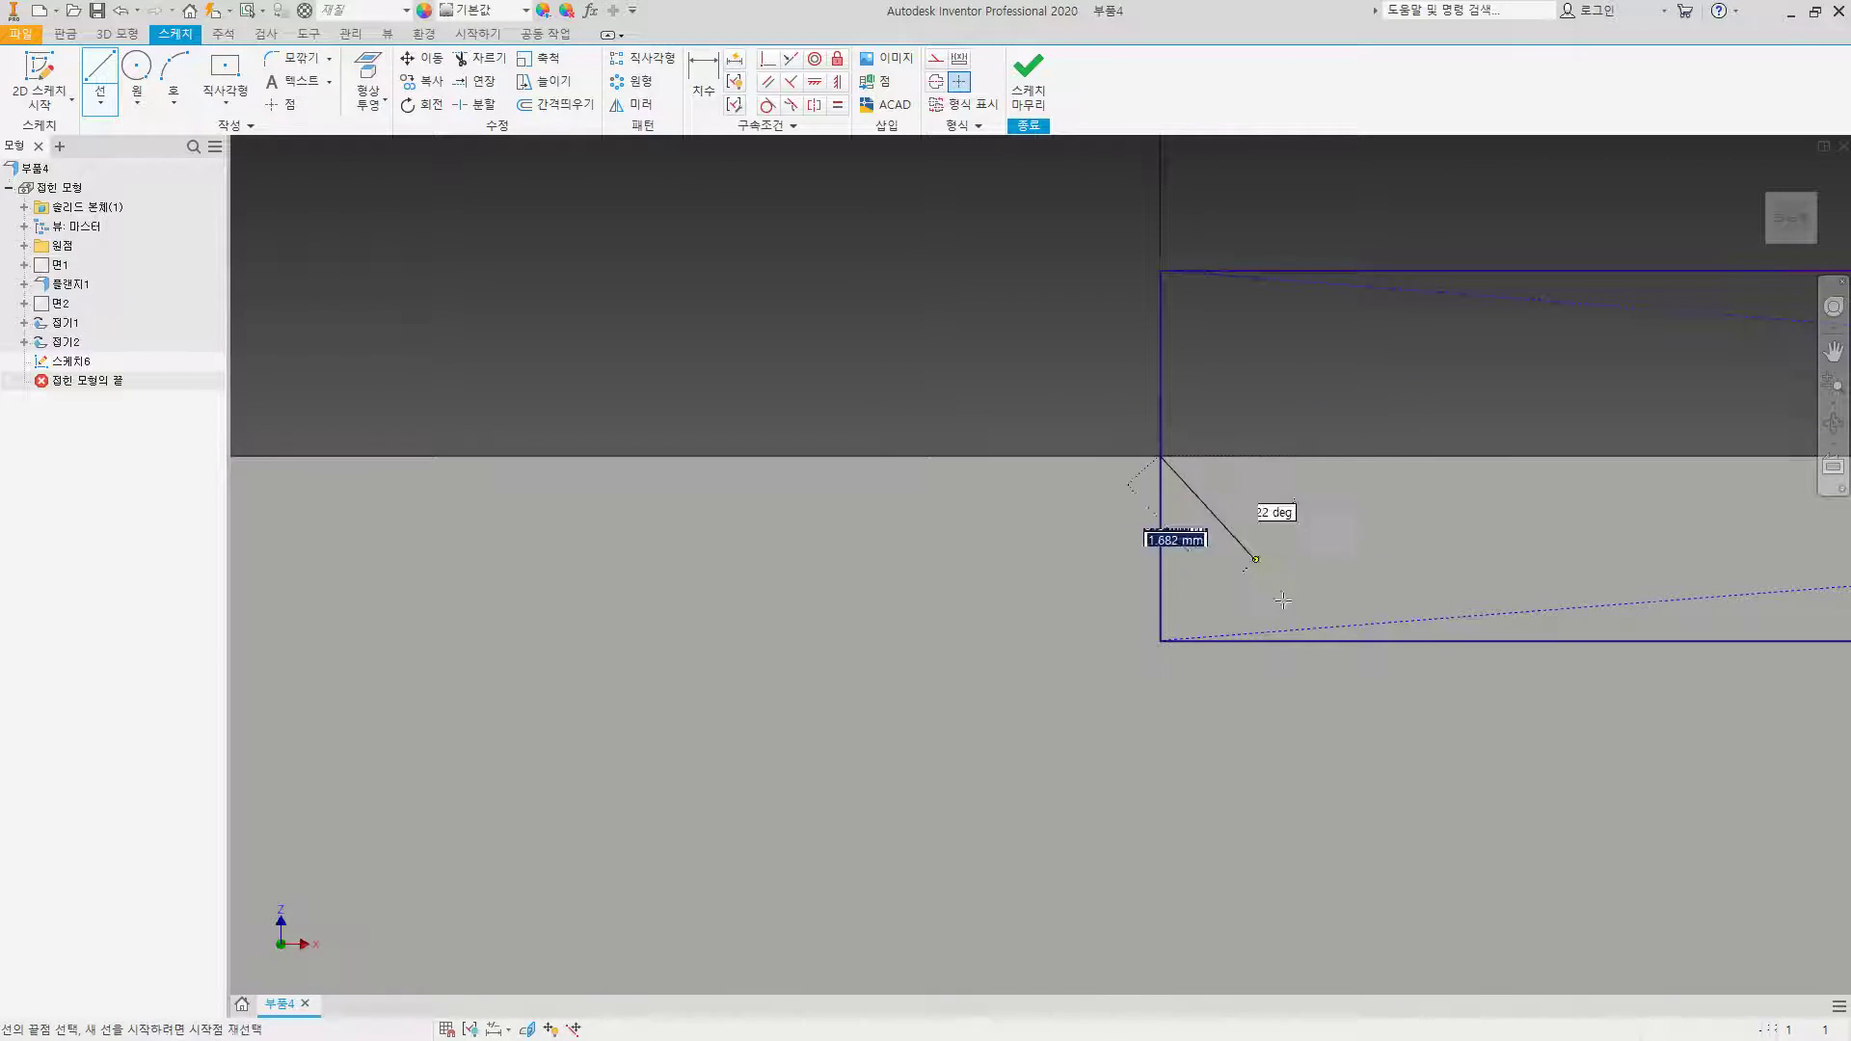
{"action": "left_click", "coordinate": [1331, 641]}
{"action": "middle_click_drag", "start_coordinate": [1434, 628], "coordinate": [881, 594]}
{"action": "key", "text": "Escape"}
{"action": "key", "text": "Escape"}
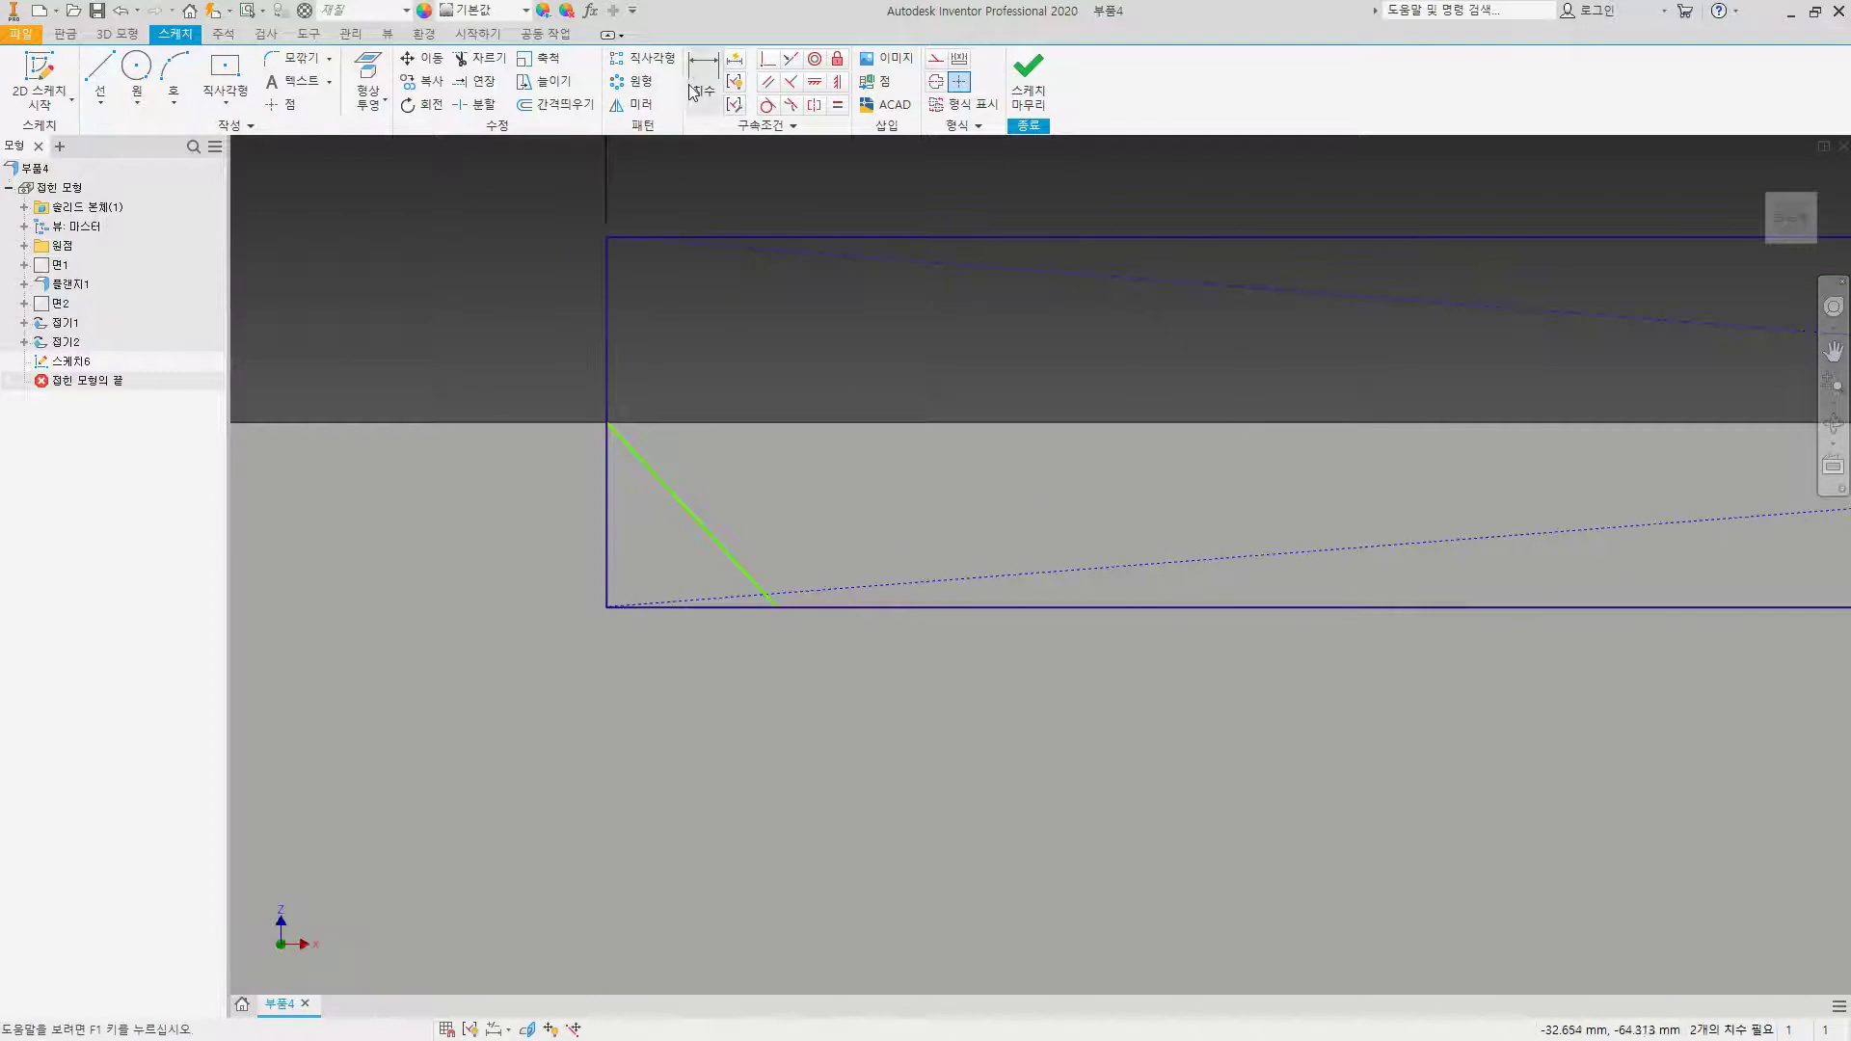
Step: Dimension the angle between the left diagonal line and the rectangle's lower side as 45°
{"action": "left_click", "coordinate": [715, 534]}
{"action": "left_click", "coordinate": [699, 608]}
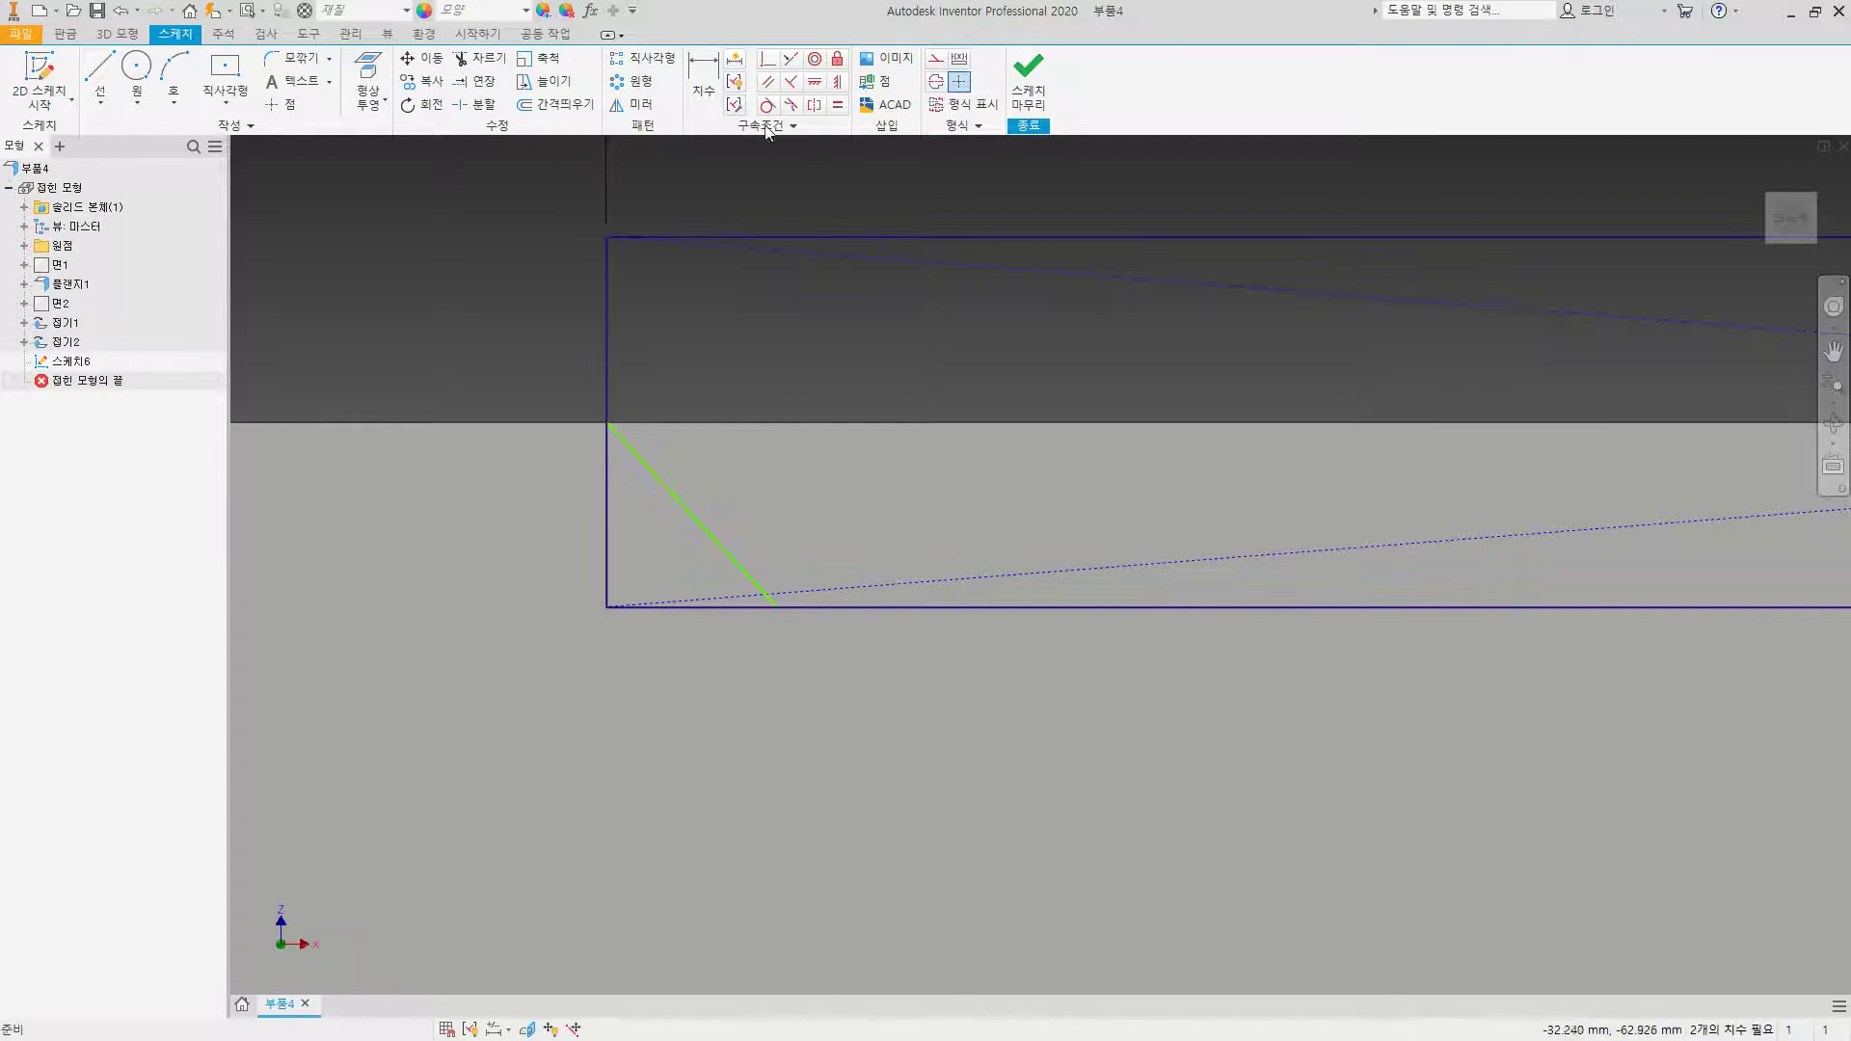
{"action": "left_click", "coordinate": [701, 102]}
{"action": "left_click", "coordinate": [753, 584]}
{"action": "left_click", "coordinate": [743, 607]}
{"action": "left_click", "coordinate": [672, 558]}
{"action": "type", "text": "45"}
{"action": "key", "text": "Return"}
{"action": "scroll", "coordinate": [695, 487], "scroll_direction": "down", "scroll_amount": 3}
{"action": "scroll", "coordinate": [906, 581], "scroll_direction": "up", "scroll_amount": 4}
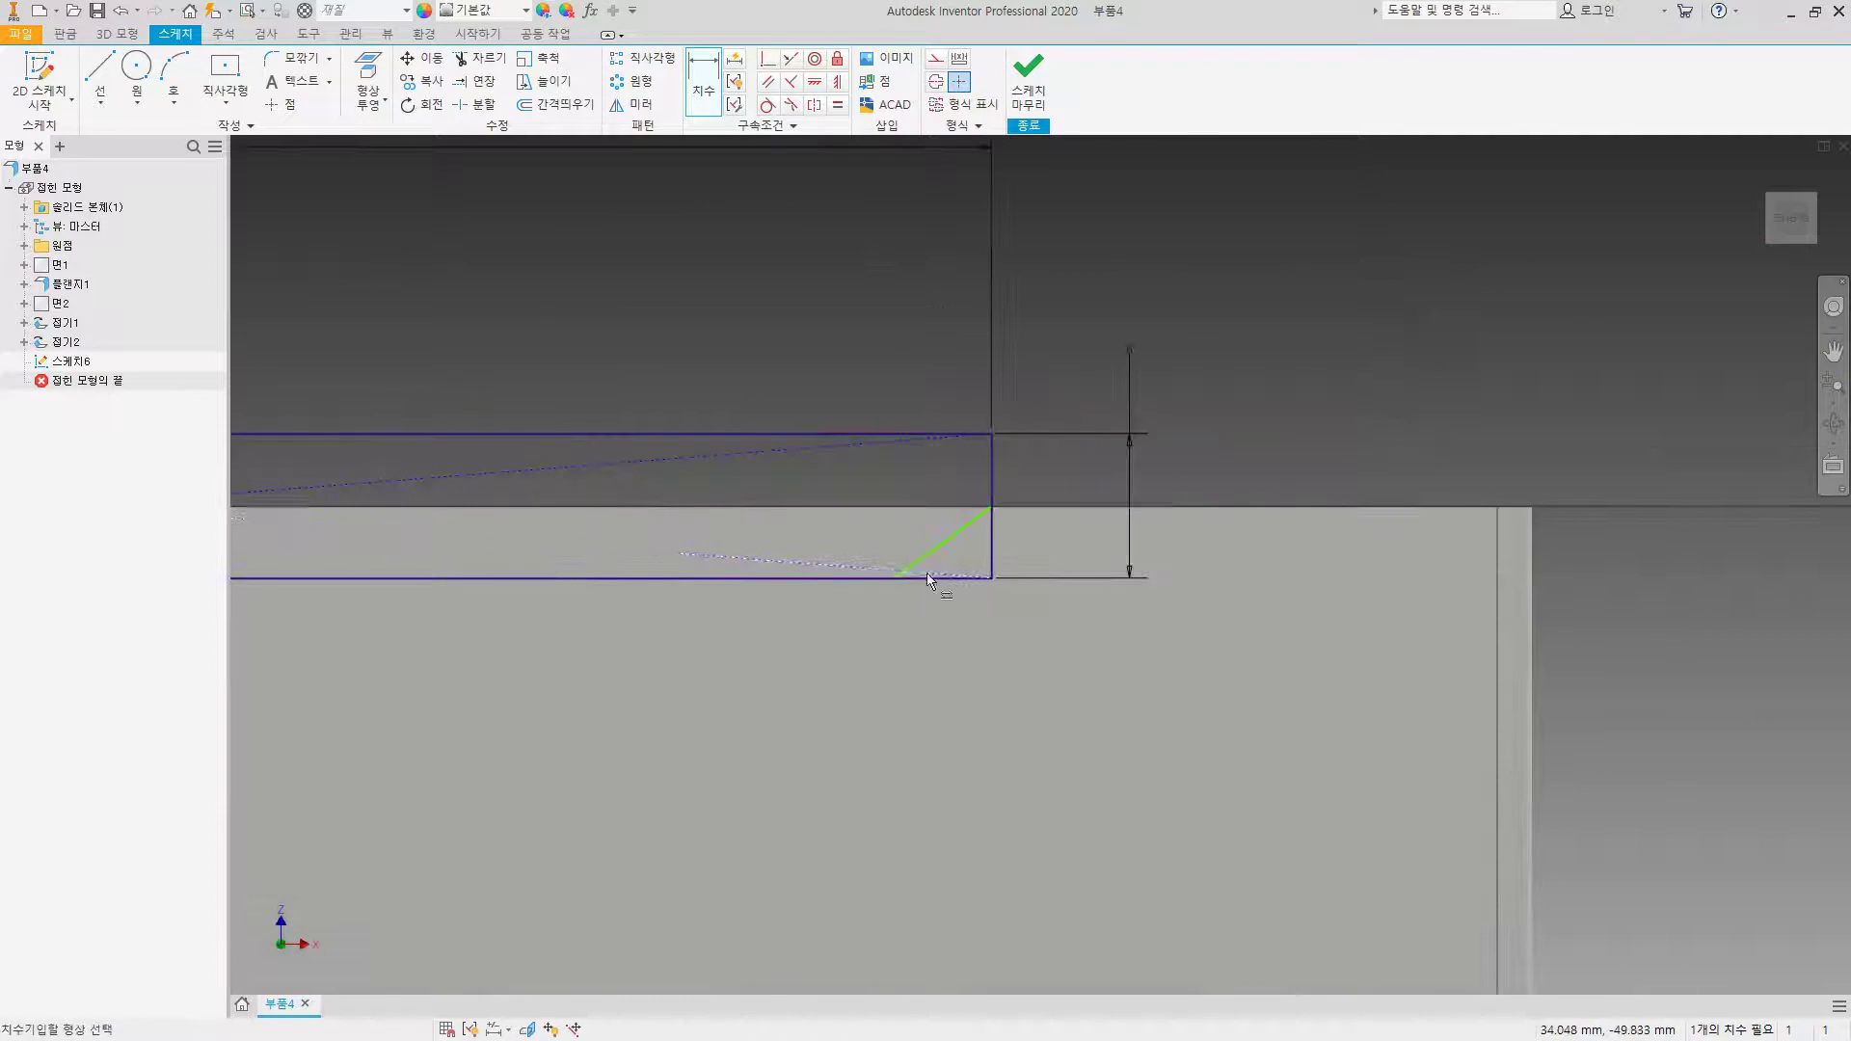
Step: Dimension the angle between the right diagonal line and the rectangle's lower side as 45° and finish the sketch
{"action": "left_click", "coordinate": [935, 562]}
{"action": "left_click", "coordinate": [927, 576]}
{"action": "left_click", "coordinate": [959, 538]}
{"action": "type", "text": "45"}
{"action": "key", "text": "Return"}
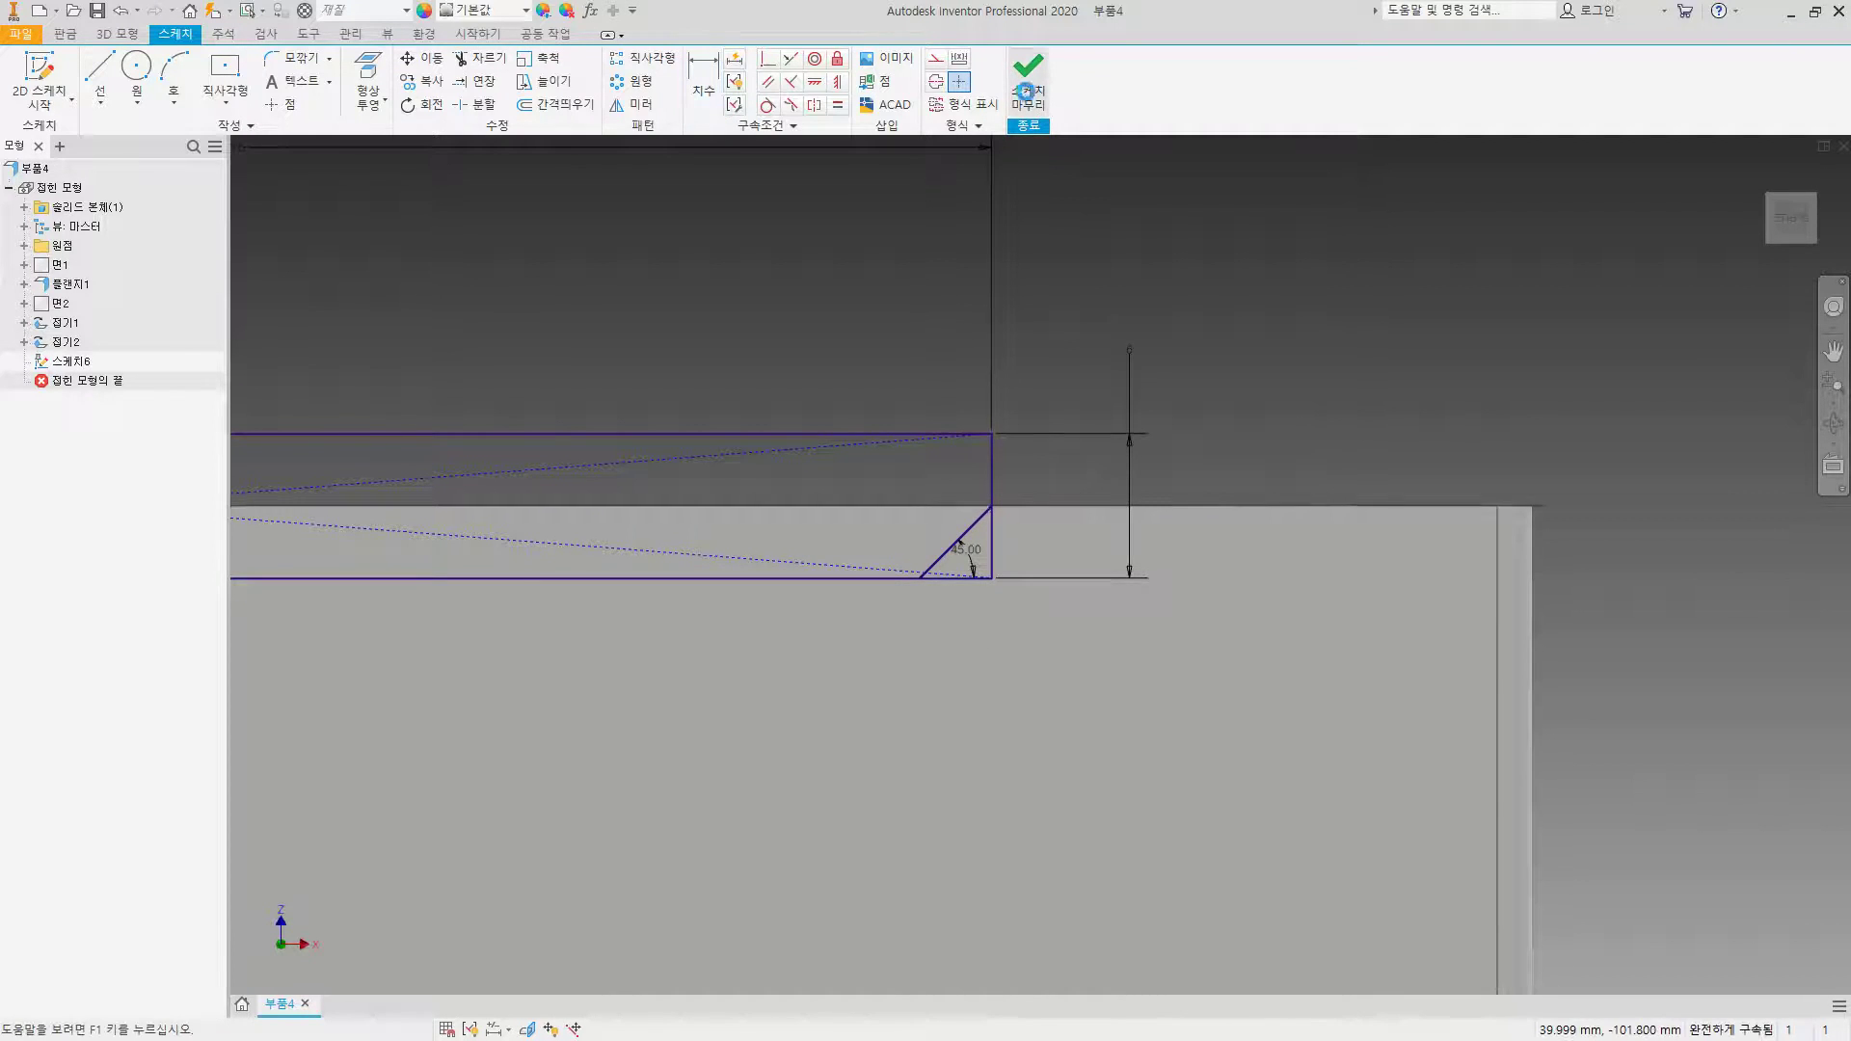
{"action": "left_click", "coordinate": [1027, 77]}
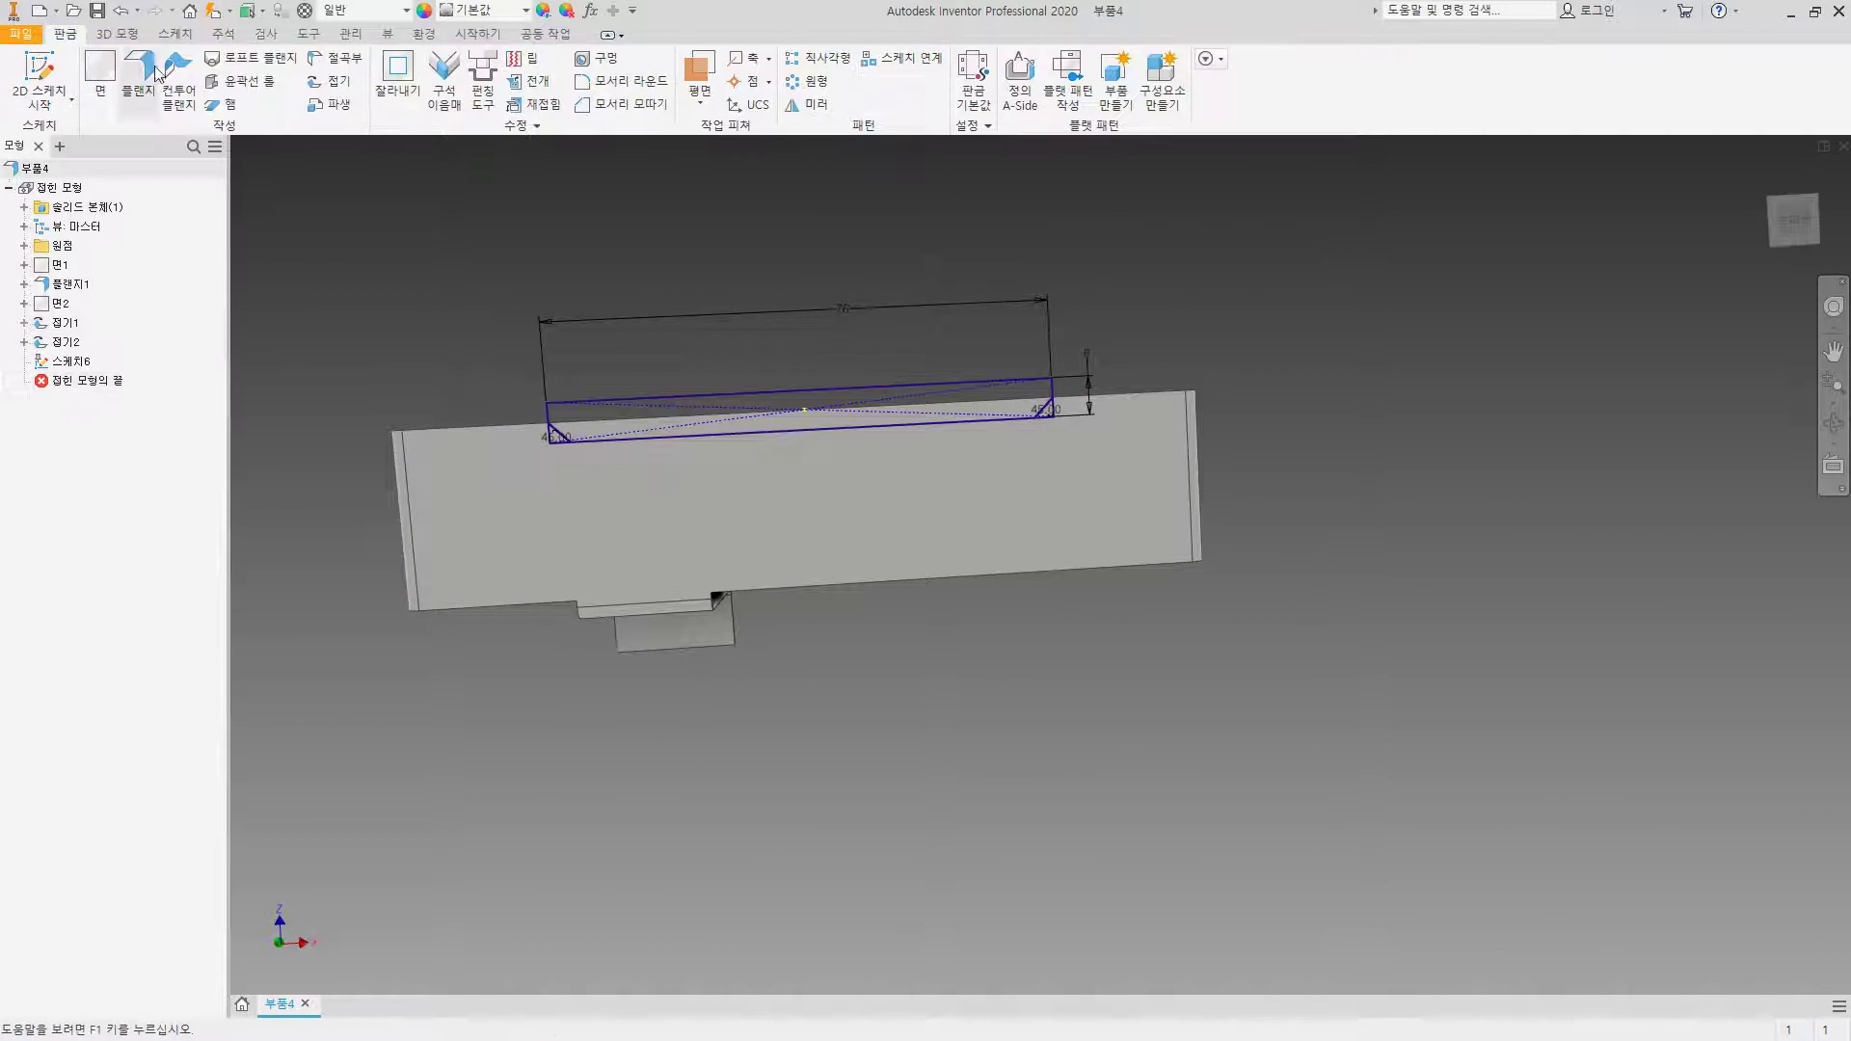
Step: Cut the notch profile enclosed by the rectangle and its two diagonal lines out of the base plate
{"action": "left_click", "coordinate": [404, 75]}
{"action": "scroll", "coordinate": [609, 414], "scroll_direction": "down", "scroll_amount": 2}
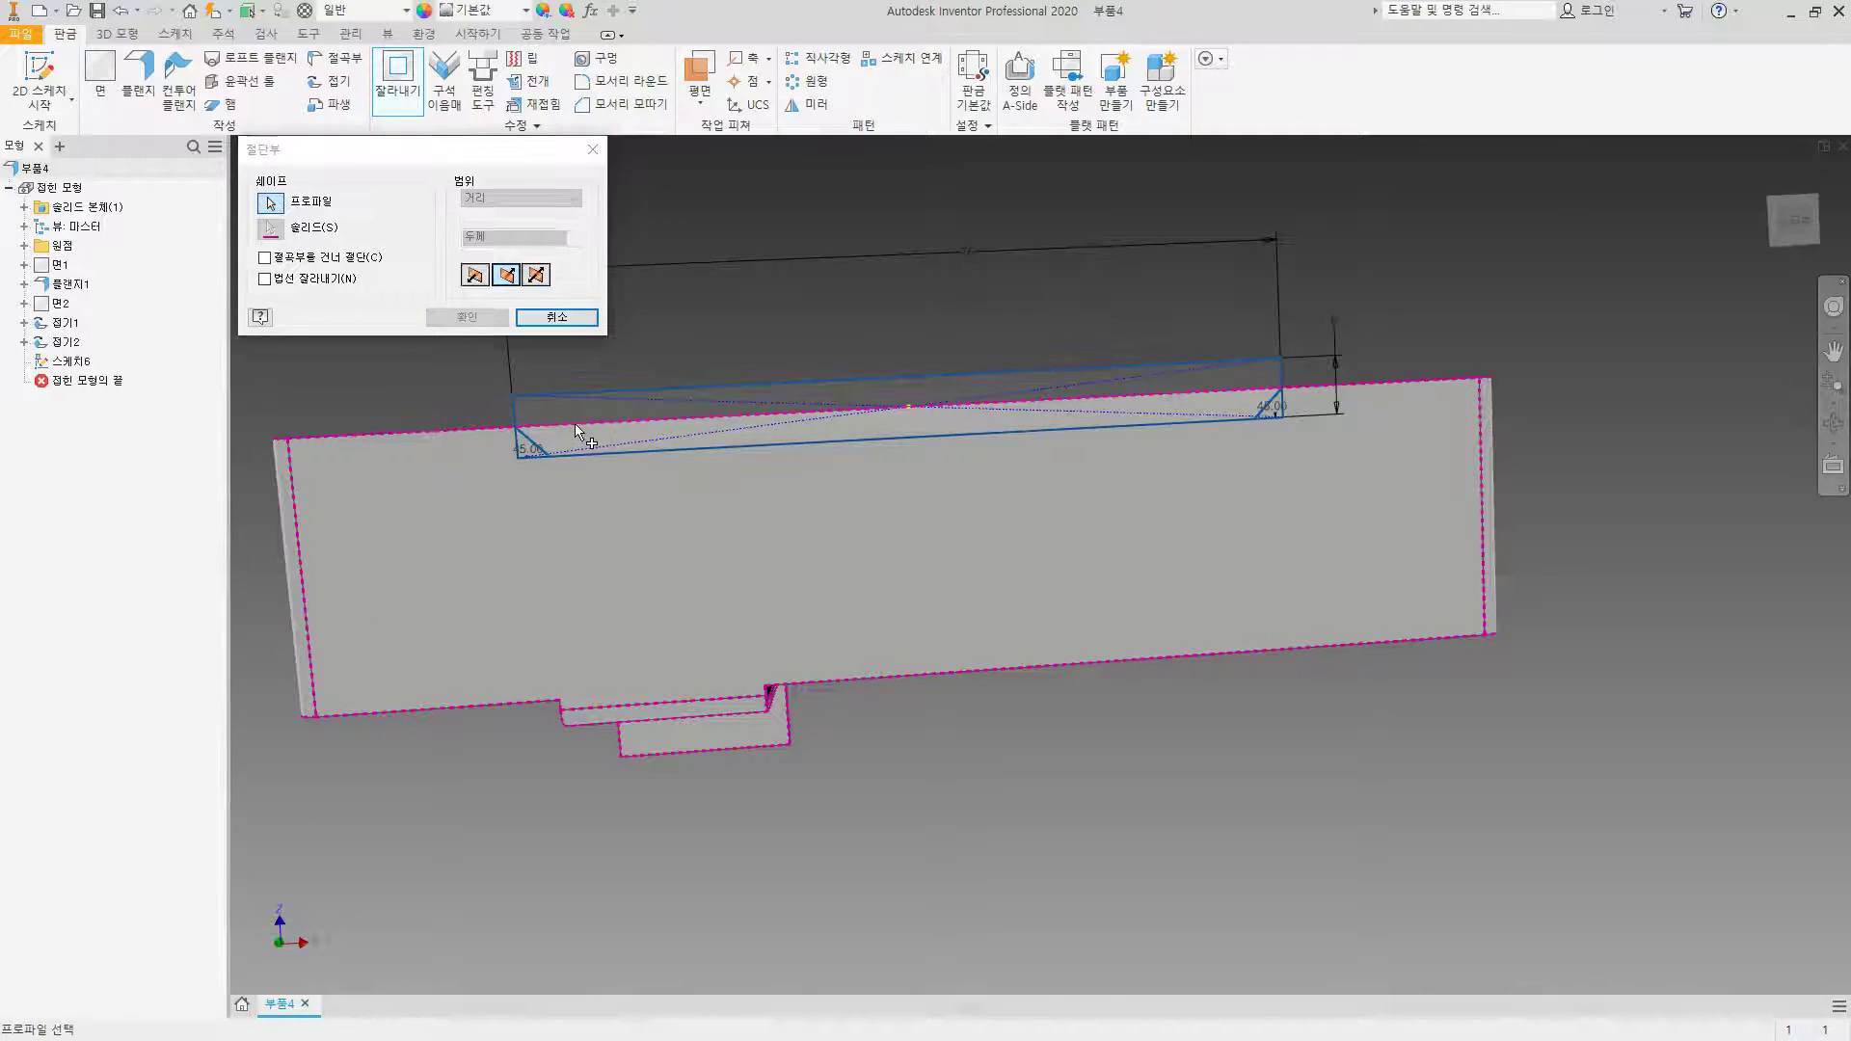
{"action": "left_click", "coordinate": [461, 318]}
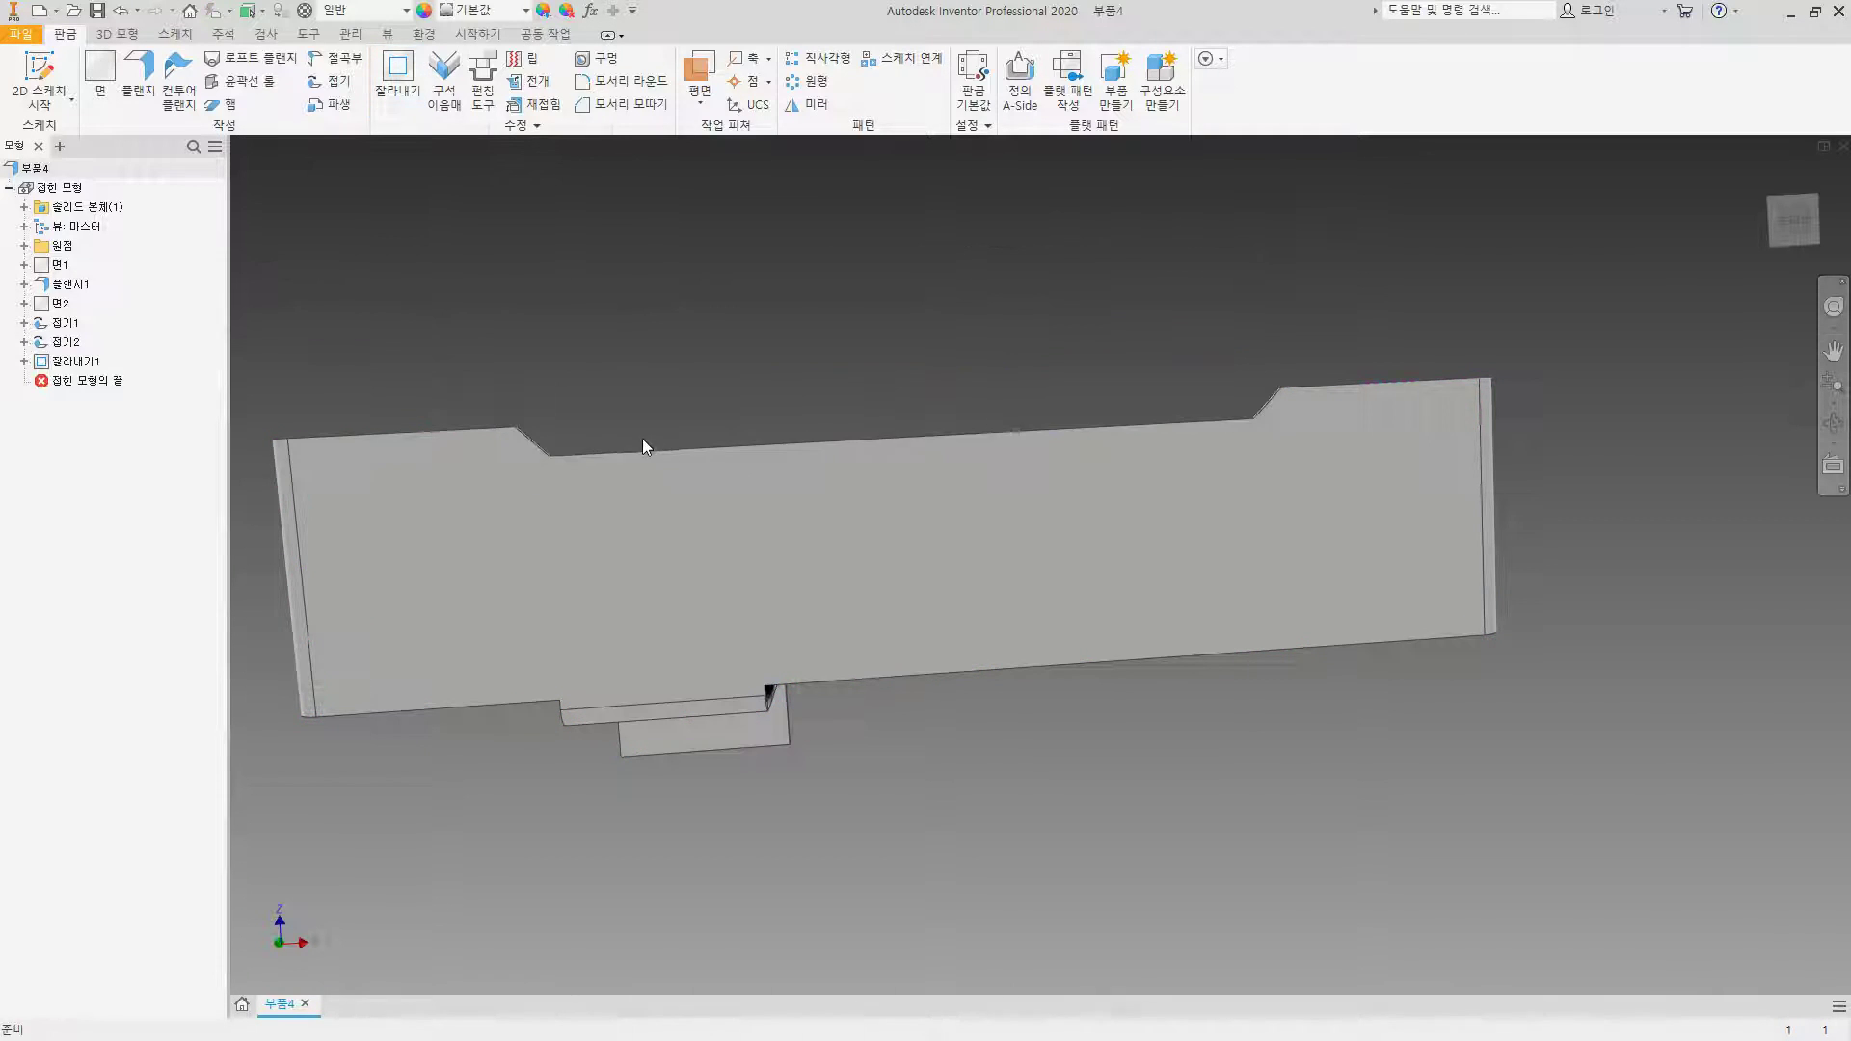
Step: Round the two outer corners of the folded tab's end with a 6 mm radius
{"action": "middle_click_drag", "start_coordinate": [642, 500], "coordinate": [637, 416], "text": "shift"}
{"action": "scroll", "coordinate": [636, 417], "scroll_direction": "down", "scroll_amount": 2}
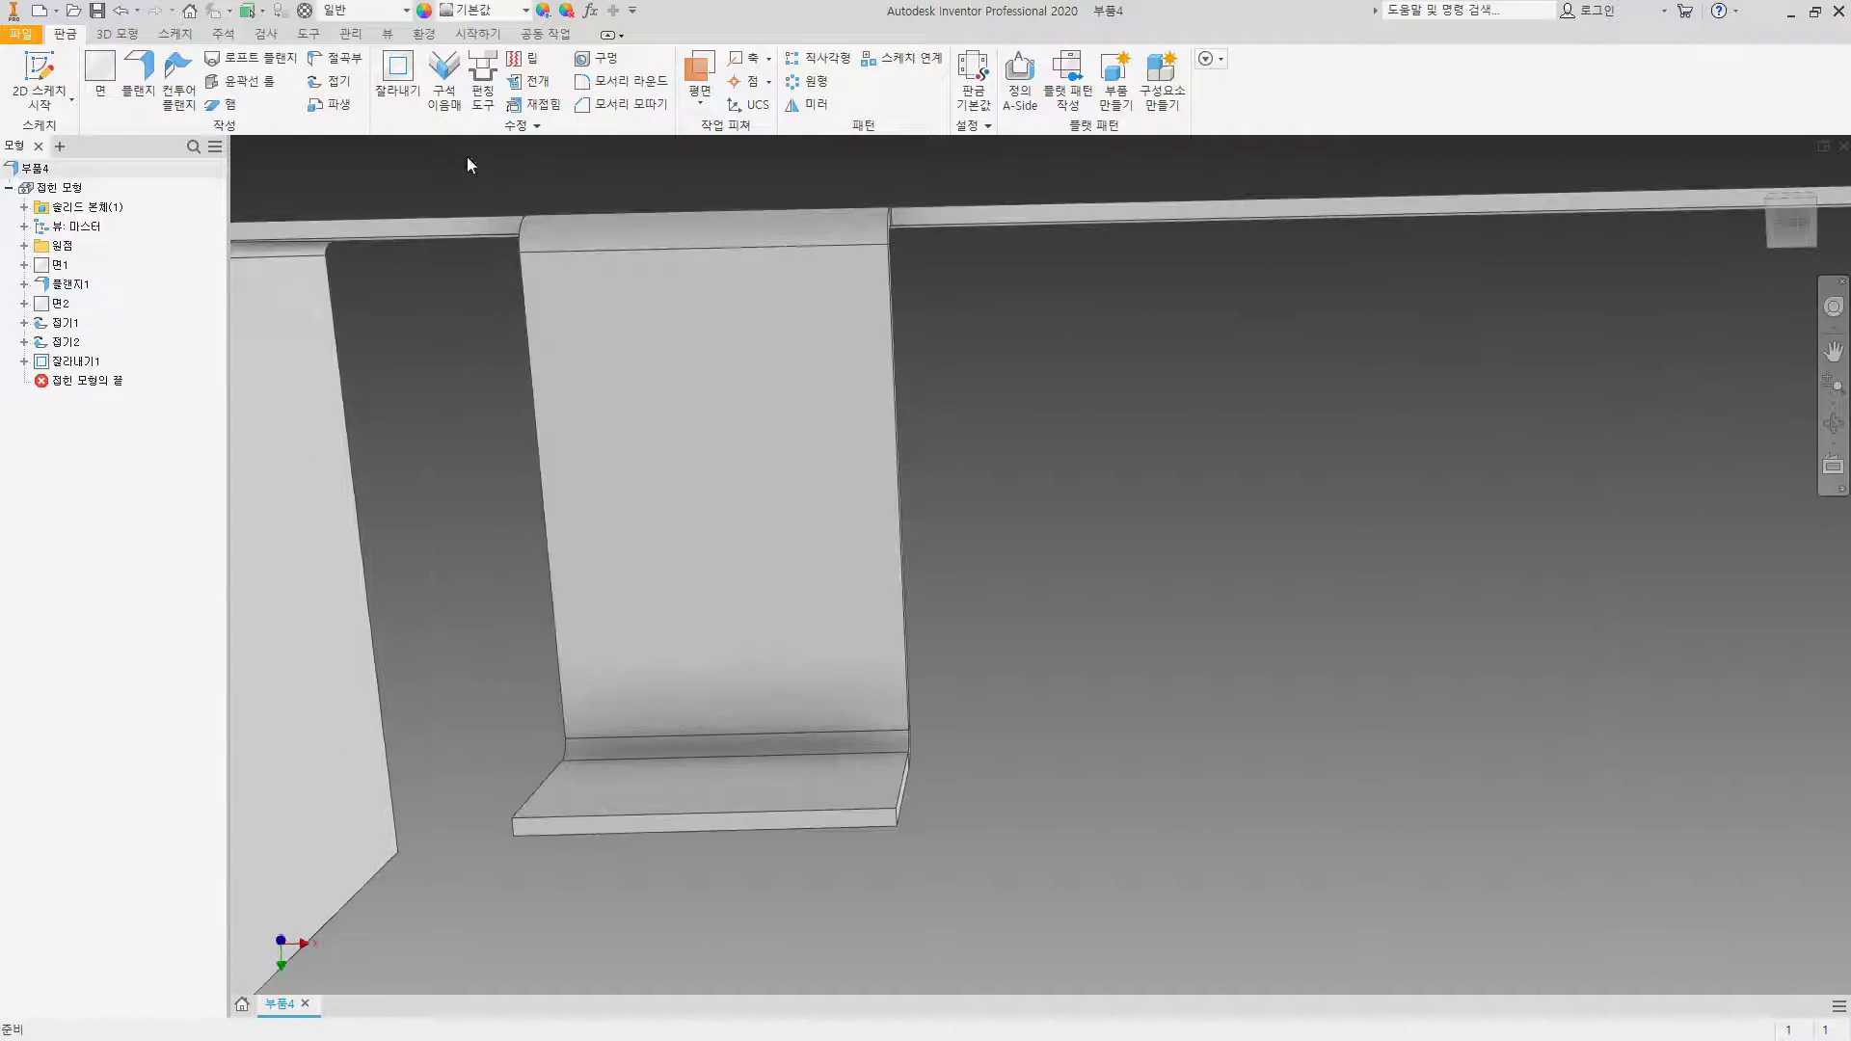
{"action": "left_click", "coordinate": [608, 87]}
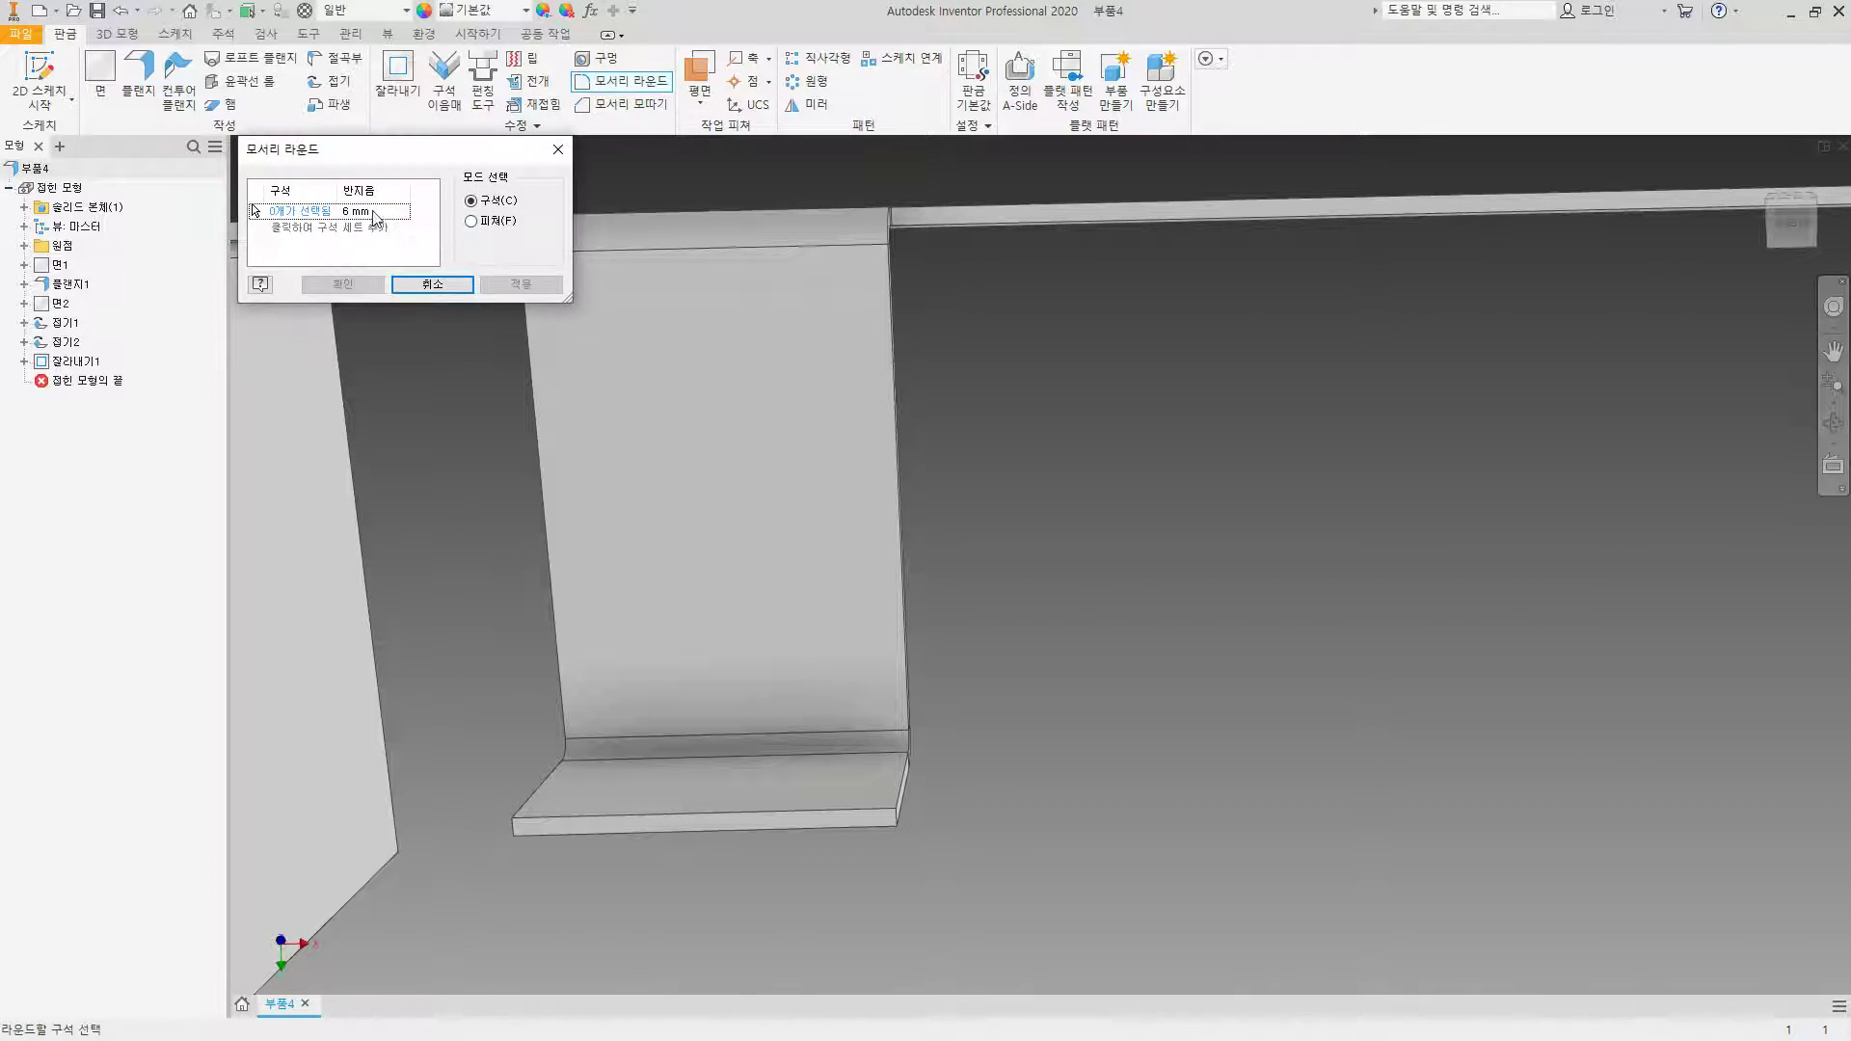
{"action": "scroll", "coordinate": [892, 825], "scroll_direction": "down", "scroll_amount": 1}
{"action": "left_click", "coordinate": [904, 817]}
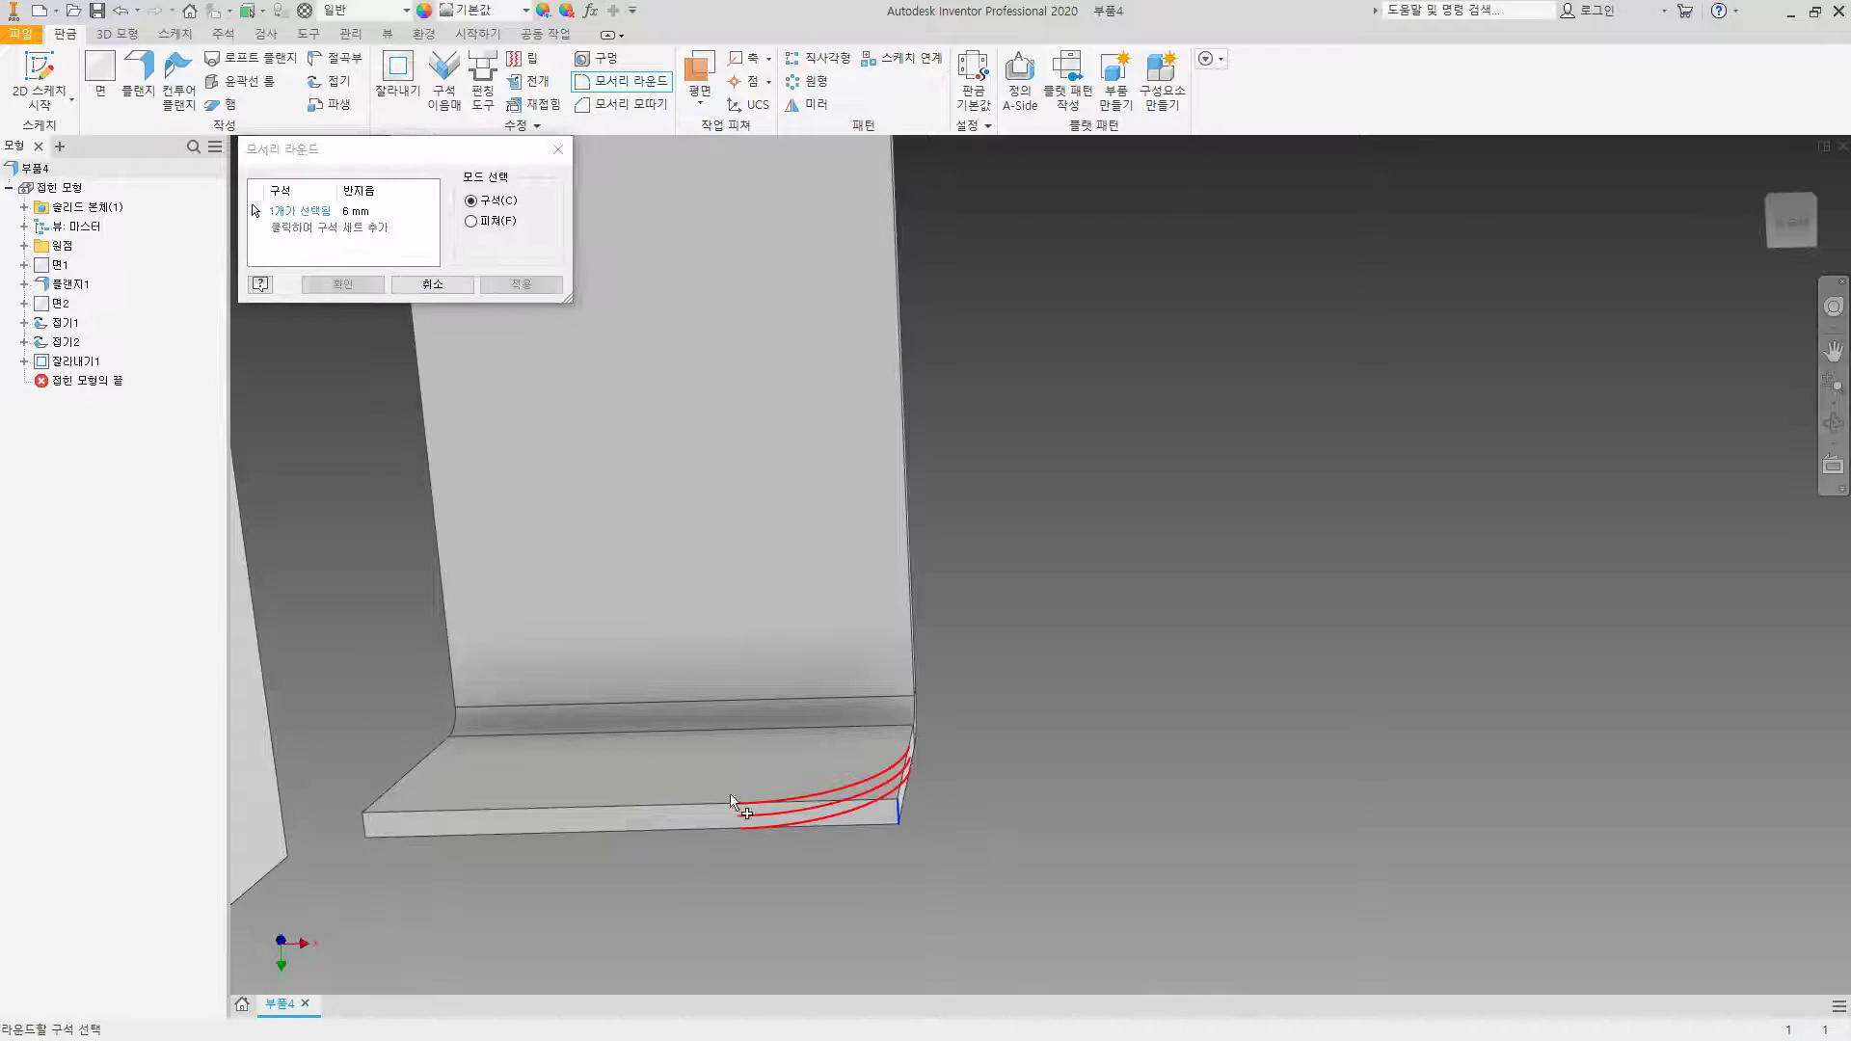
{"action": "left_click", "coordinate": [366, 822]}
{"action": "scroll", "coordinate": [521, 827], "scroll_direction": "up", "scroll_amount": 3}
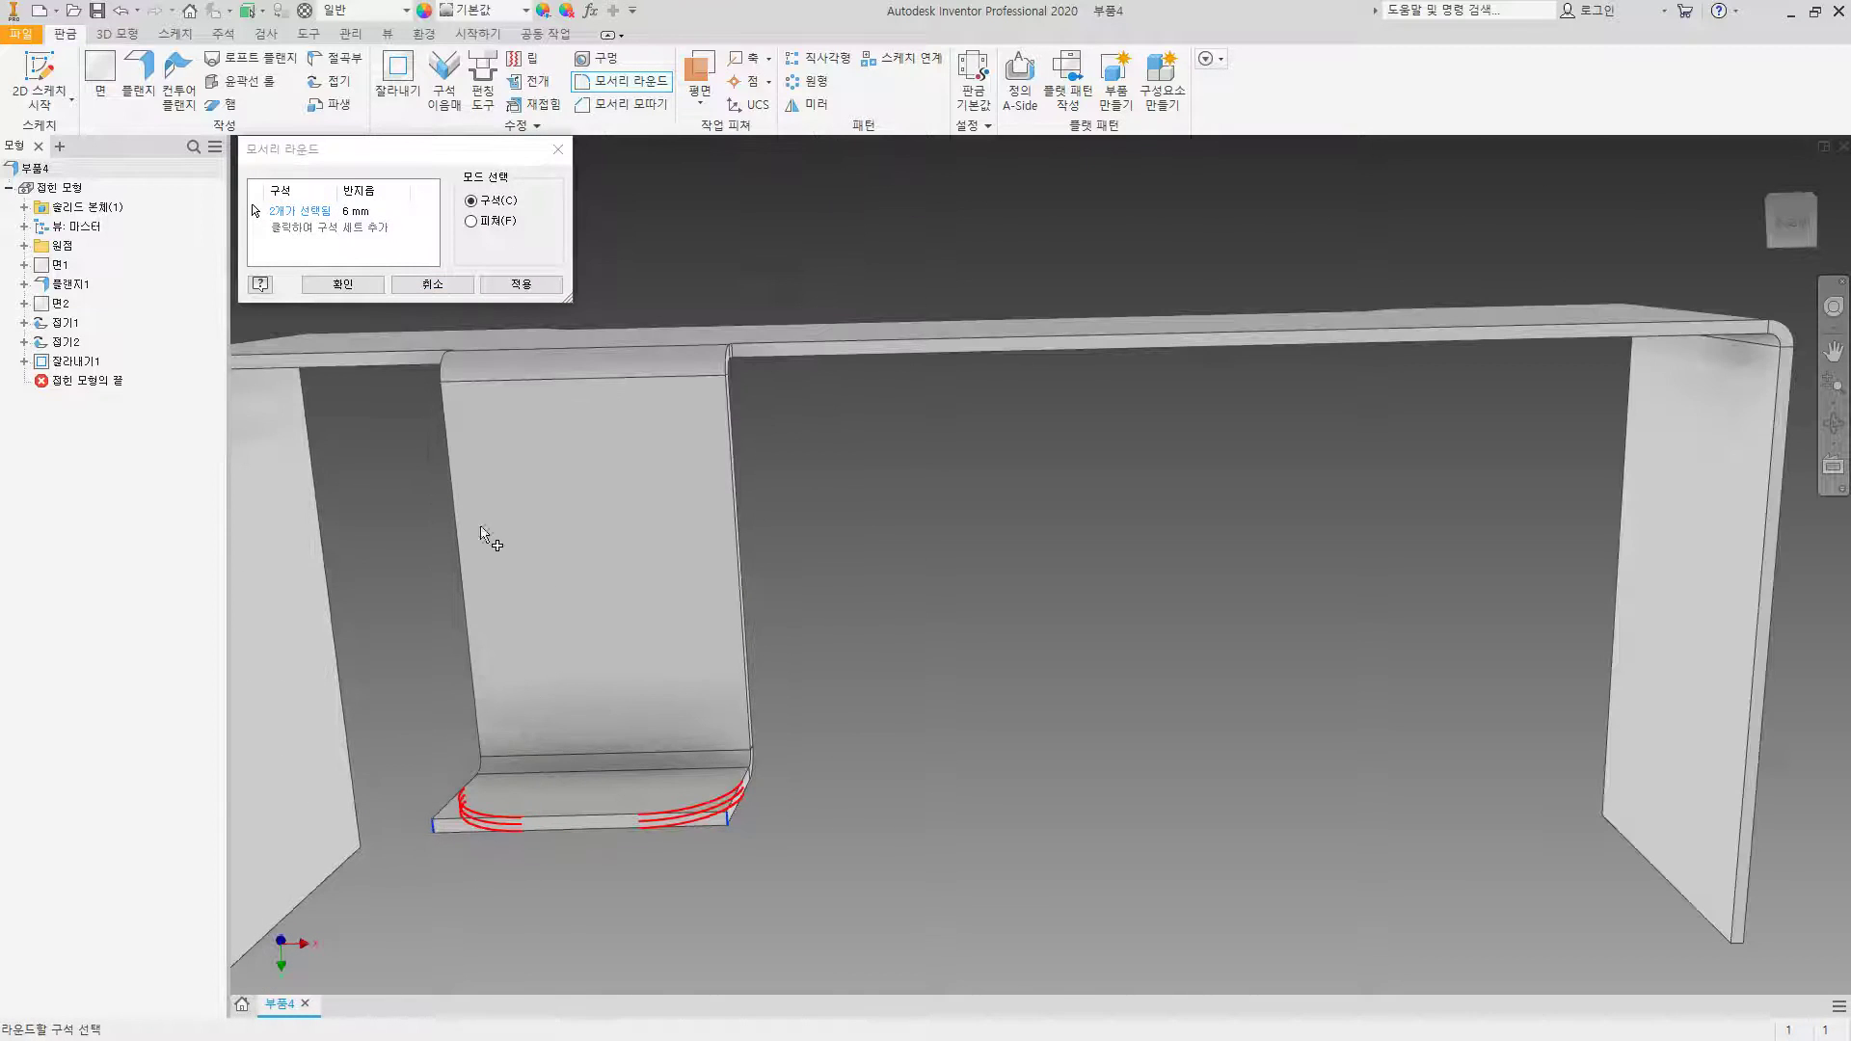
{"action": "left_click", "coordinate": [342, 284]}
Step: Round the four corners at both sloped ends of the base plate's notch with a 5 mm radius
{"action": "middle_click_drag", "start_coordinate": [839, 376], "coordinate": [646, 293], "text": "shift"}
{"action": "scroll", "coordinate": [608, 260], "scroll_direction": "down", "scroll_amount": 3}
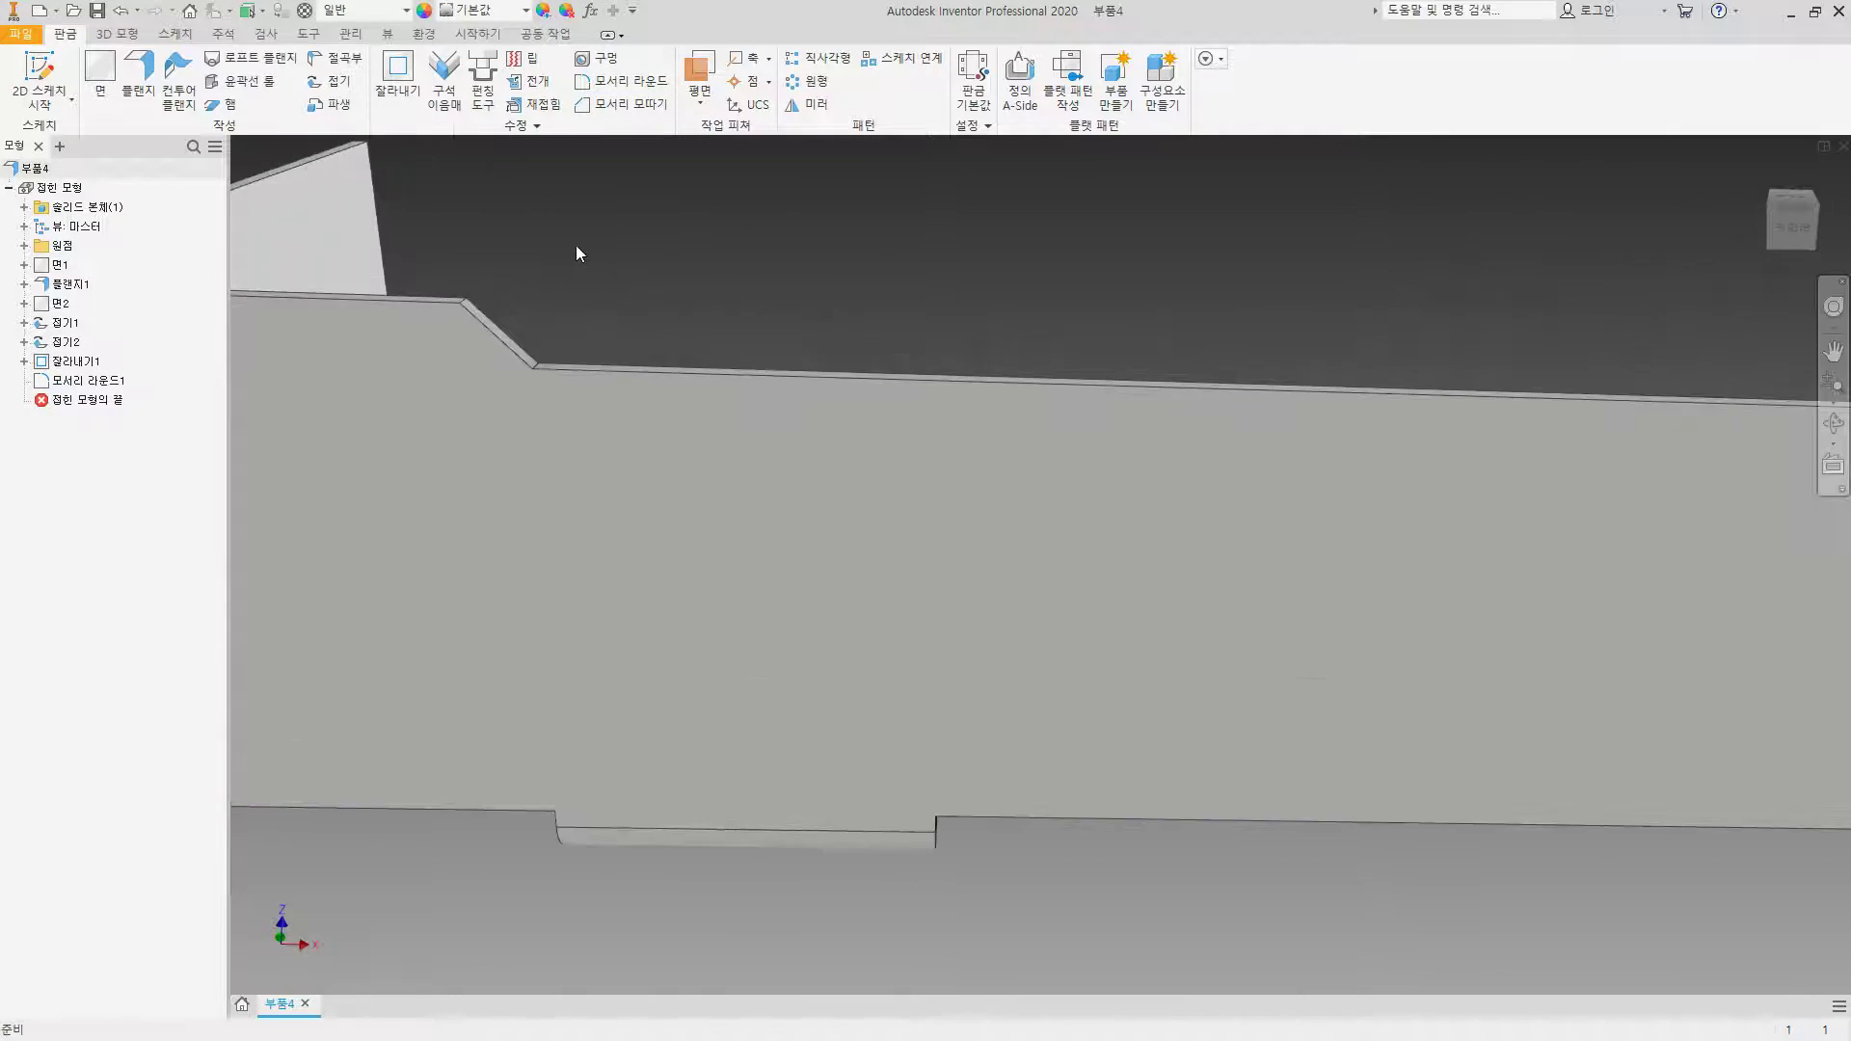
{"action": "middle_click_drag", "start_coordinate": [609, 200], "coordinate": [800, 303]}
{"action": "scroll", "coordinate": [802, 313], "scroll_direction": "up", "scroll_amount": 5}
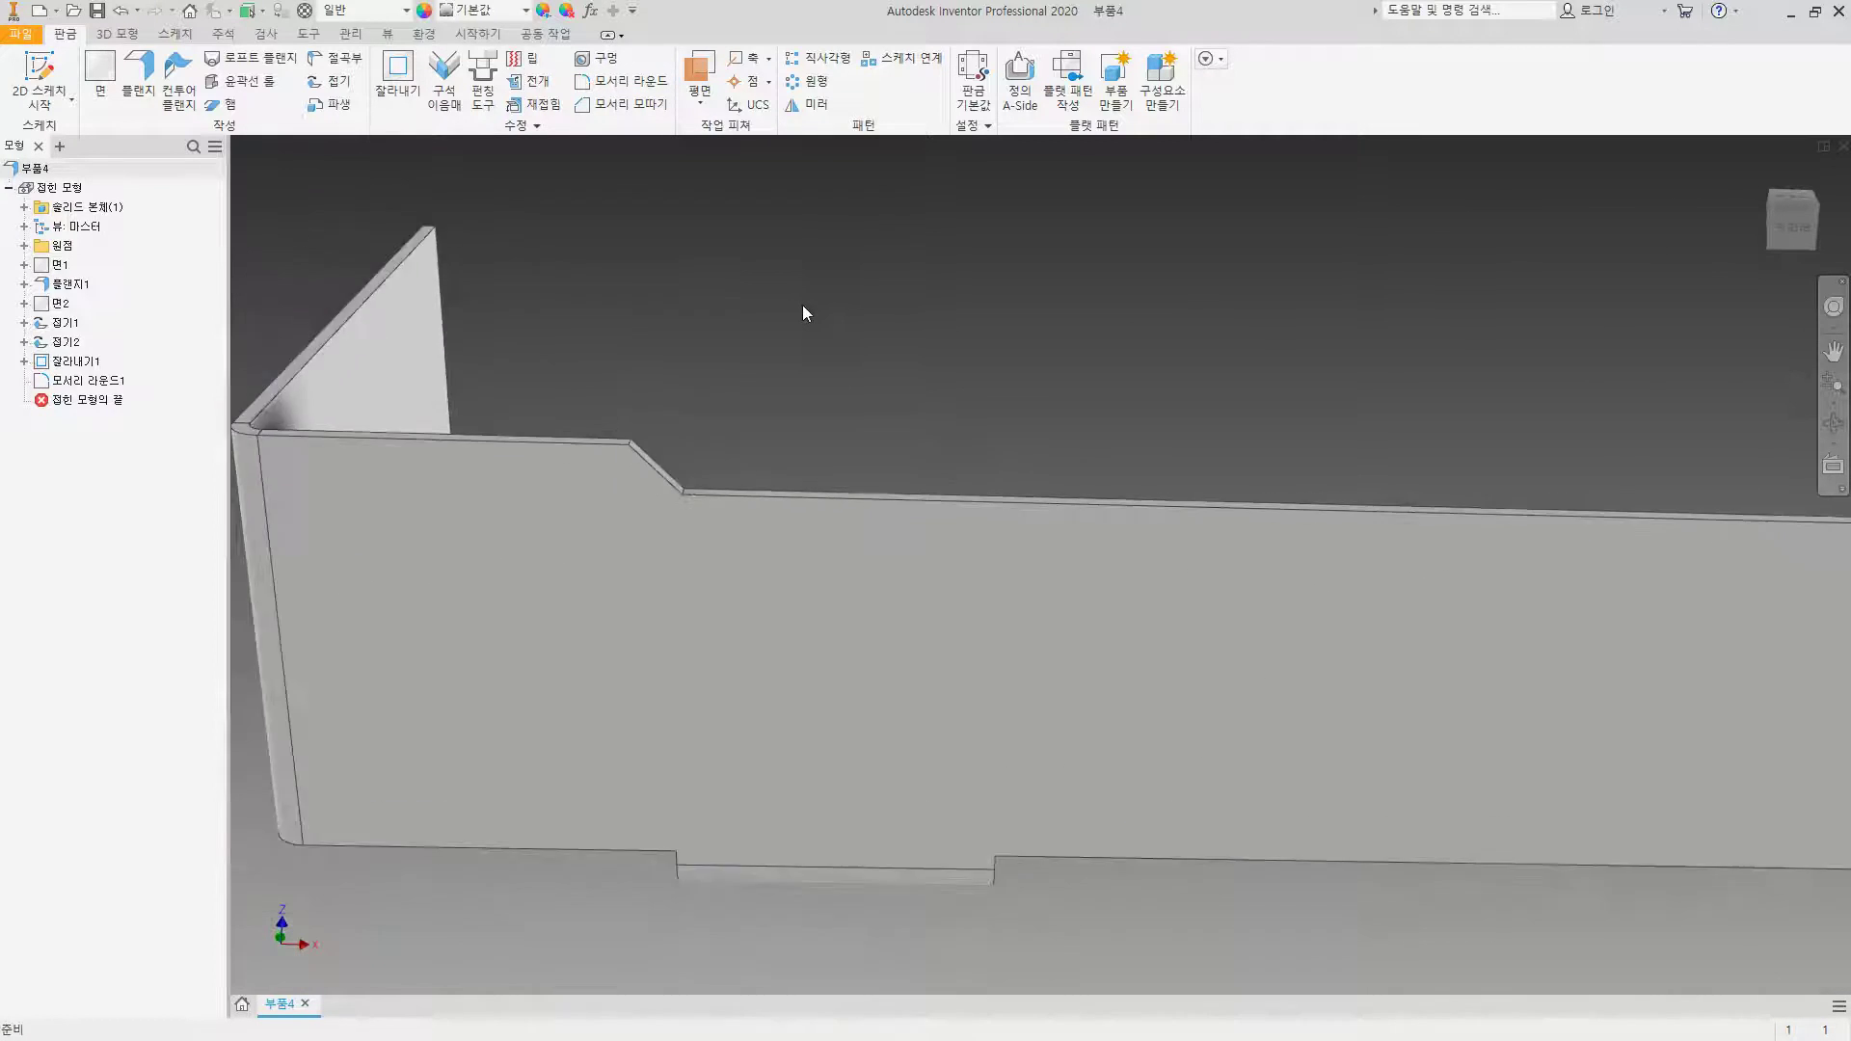
{"action": "scroll", "coordinate": [691, 472], "scroll_direction": "down", "scroll_amount": 6}
{"action": "middle_click_drag", "start_coordinate": [655, 472], "coordinate": [724, 294]}
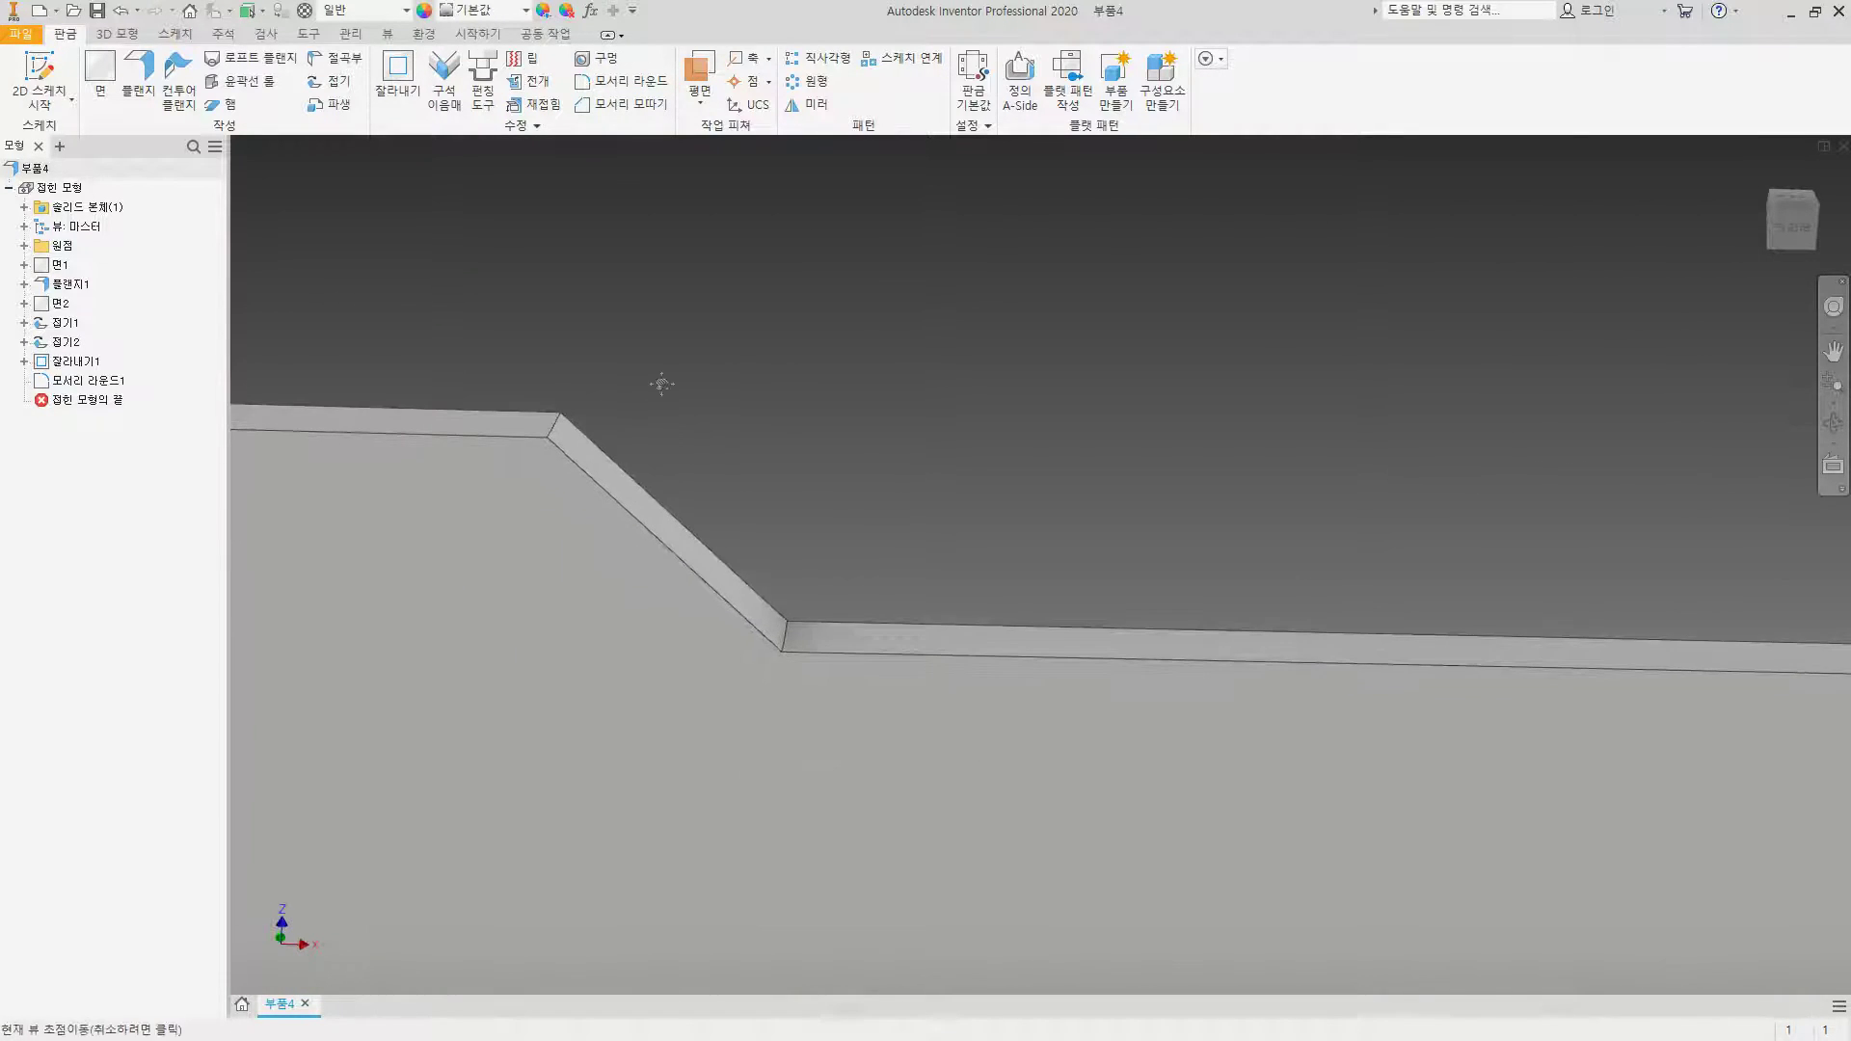
{"action": "left_click", "coordinate": [625, 82]}
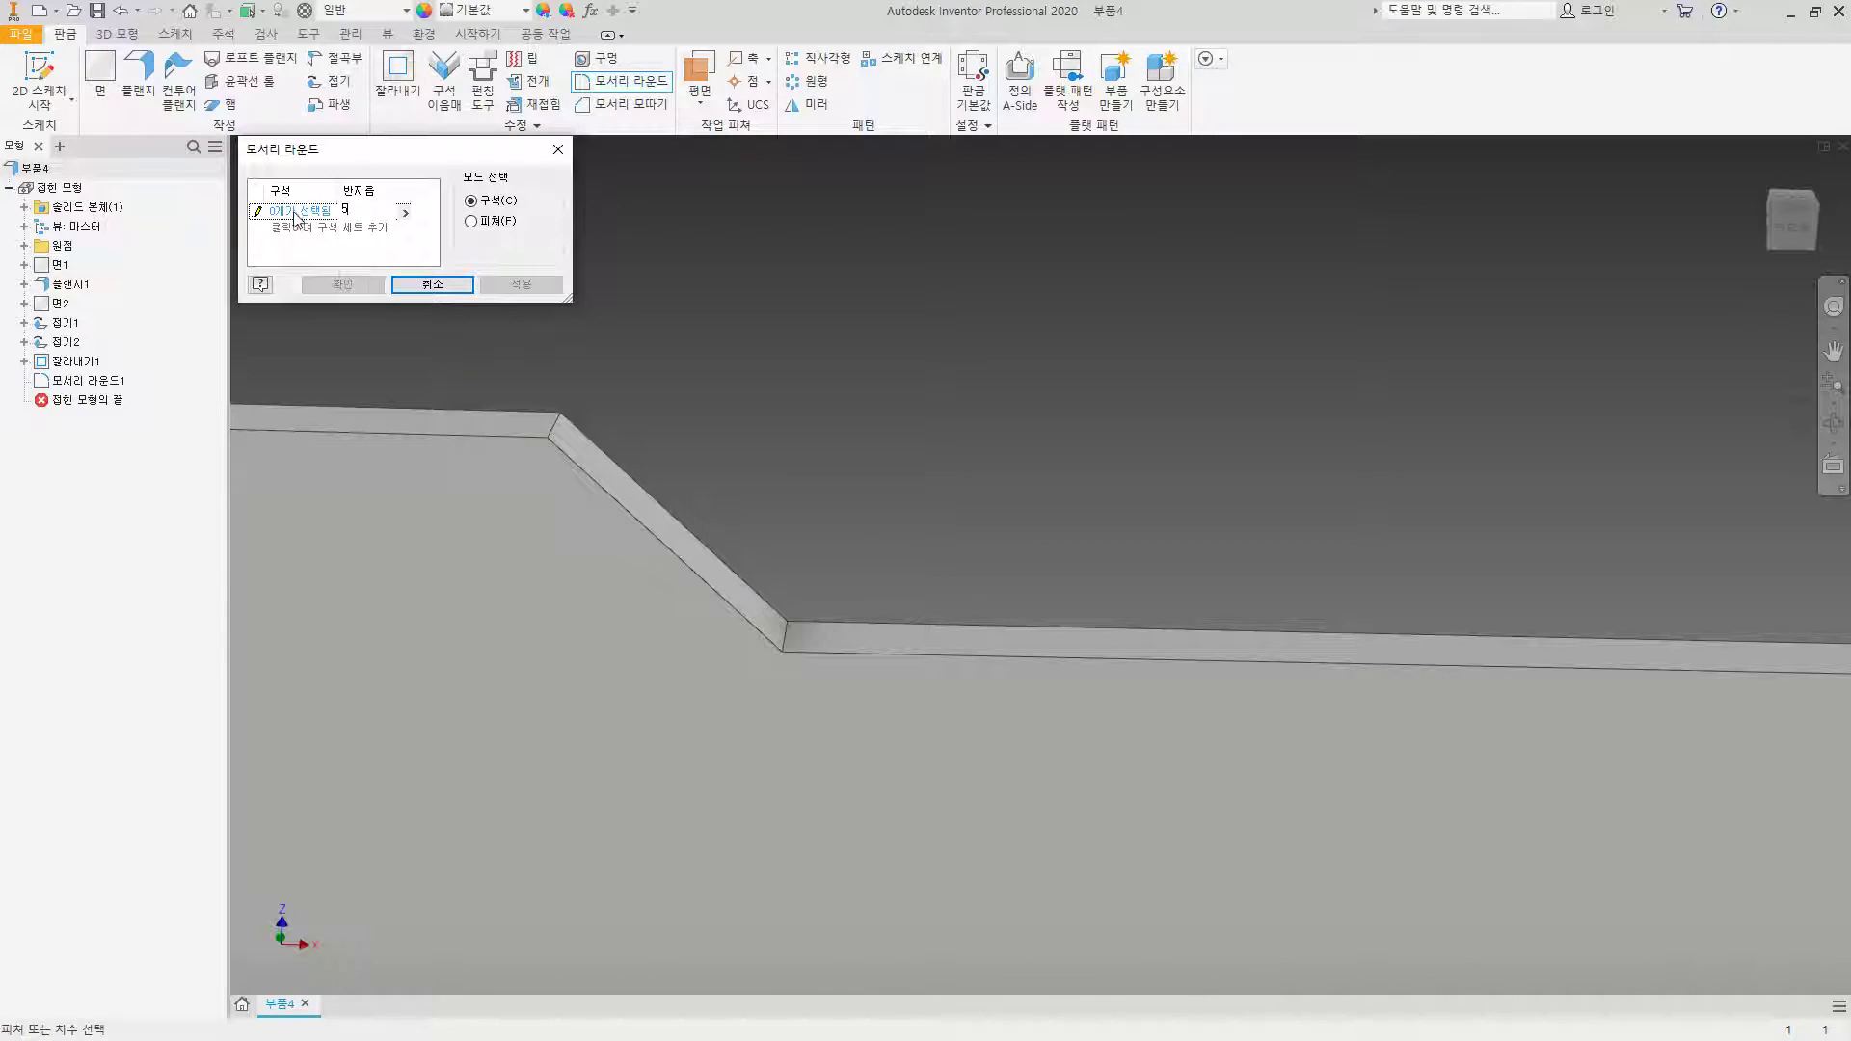
{"action": "left_click", "coordinate": [557, 417]}
{"action": "left_click", "coordinate": [786, 638]}
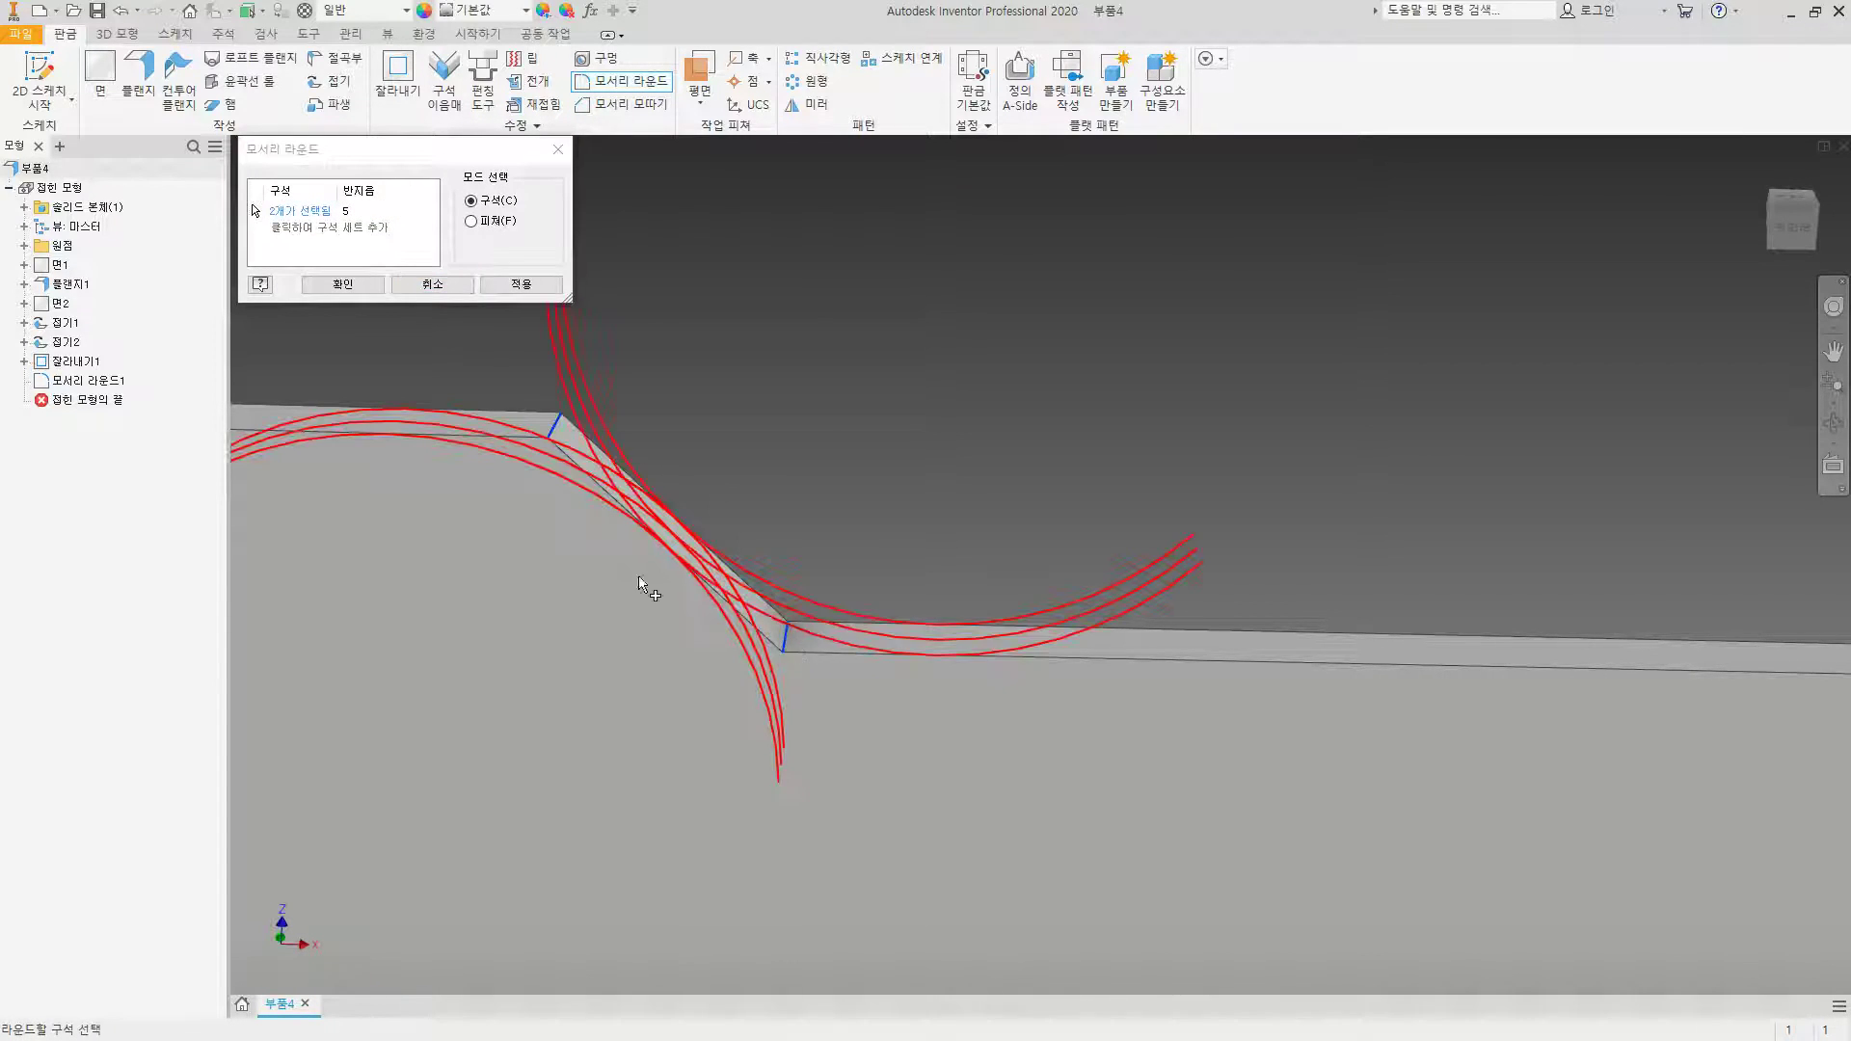
{"action": "scroll", "coordinate": [881, 571], "scroll_direction": "up", "scroll_amount": 5}
{"action": "scroll", "coordinate": [881, 572], "scroll_direction": "down", "scroll_amount": 6}
{"action": "left_click", "coordinate": [949, 556]}
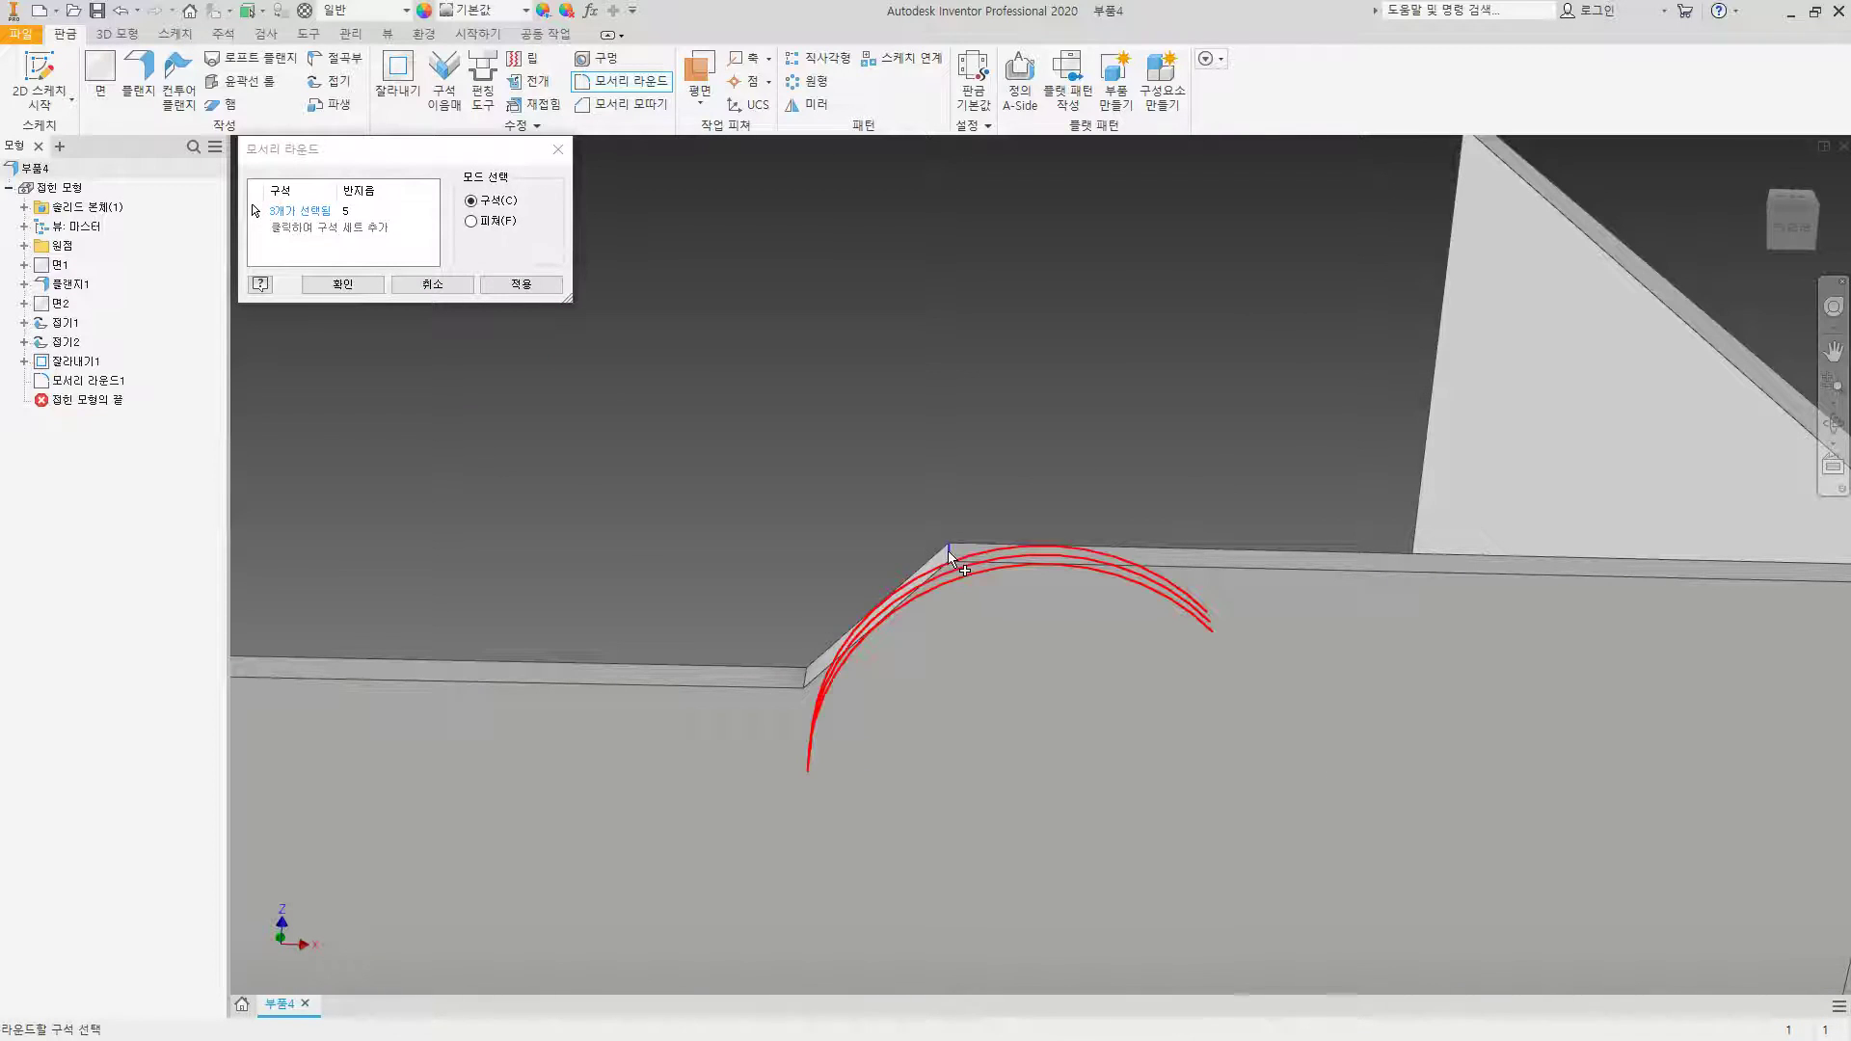
{"action": "left_click", "coordinate": [814, 672]}
{"action": "left_click", "coordinate": [343, 284]}
Step: Chamfer the four free-end corners of the two side flanges with a 4 mm distance
{"action": "scroll", "coordinate": [825, 449], "scroll_direction": "up", "scroll_amount": 5}
{"action": "middle_click_drag", "start_coordinate": [835, 453], "coordinate": [578, 323], "text": "shift"}
{"action": "scroll", "coordinate": [768, 443], "scroll_direction": "down", "scroll_amount": 5}
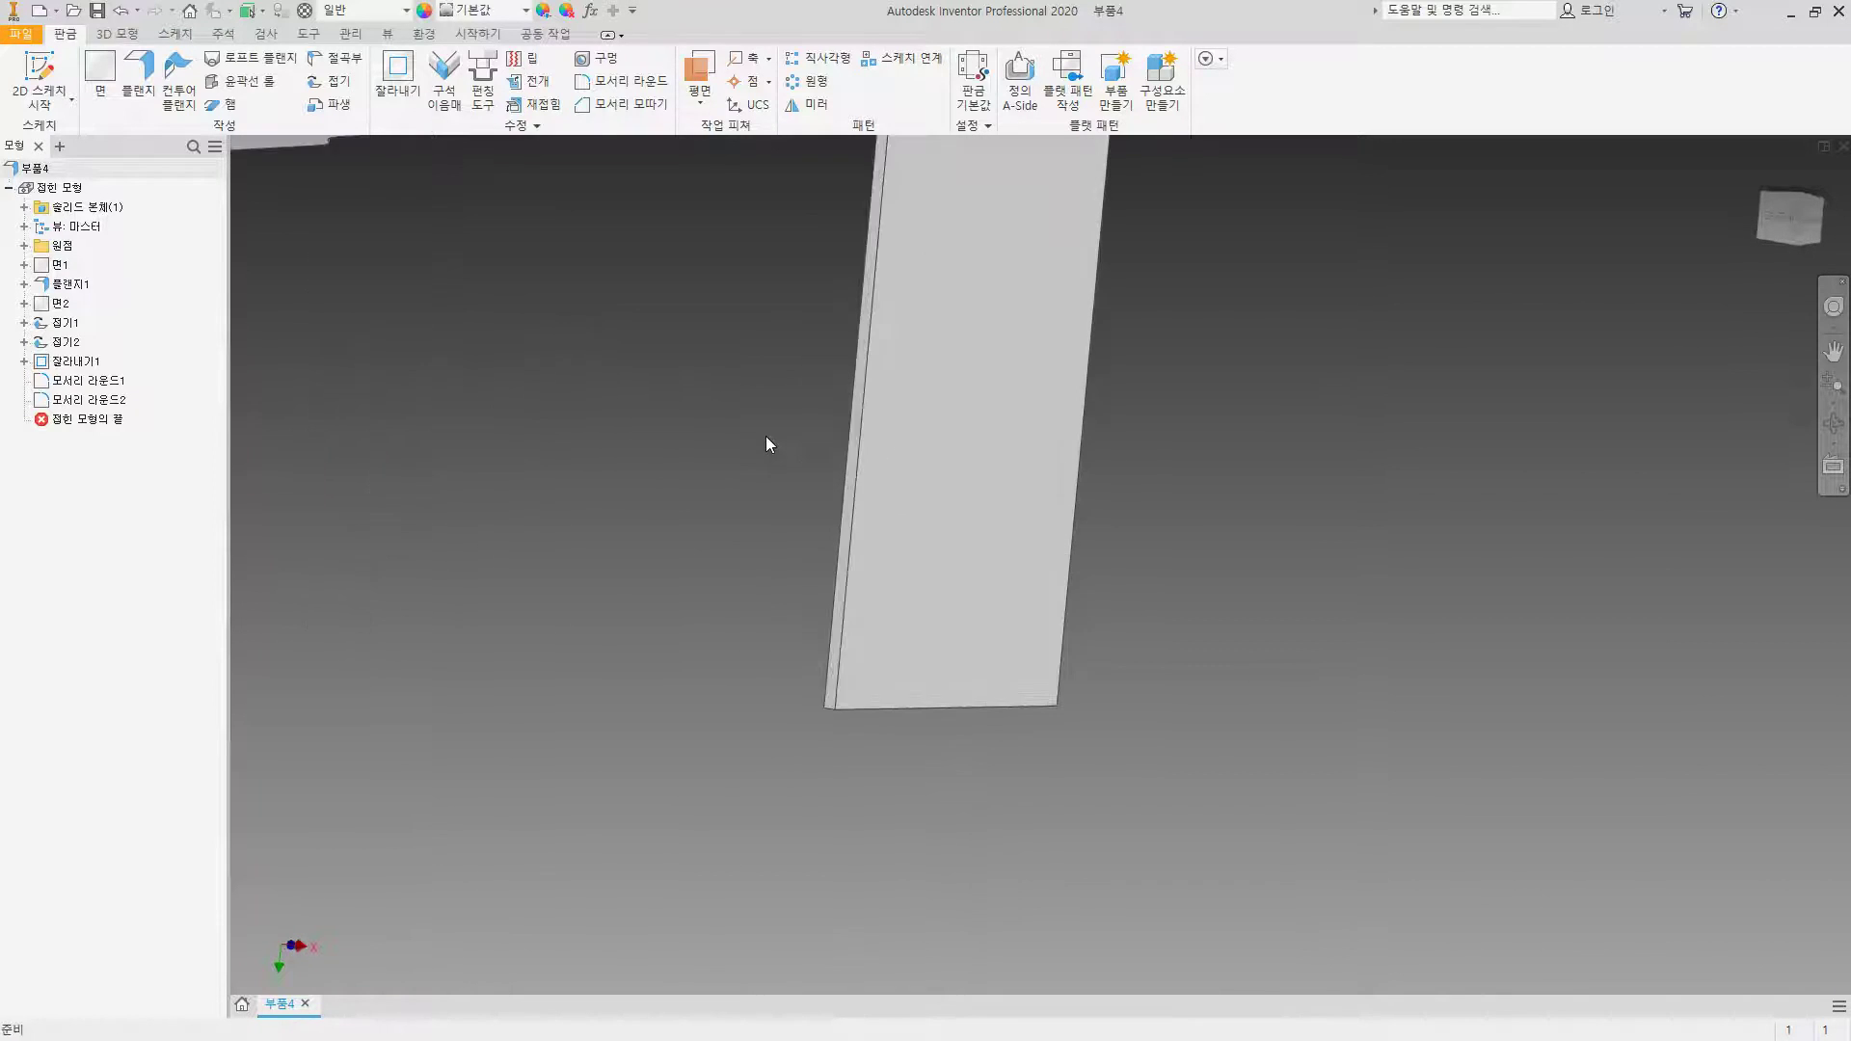
{"action": "scroll", "coordinate": [769, 453], "scroll_direction": "up", "scroll_amount": 3}
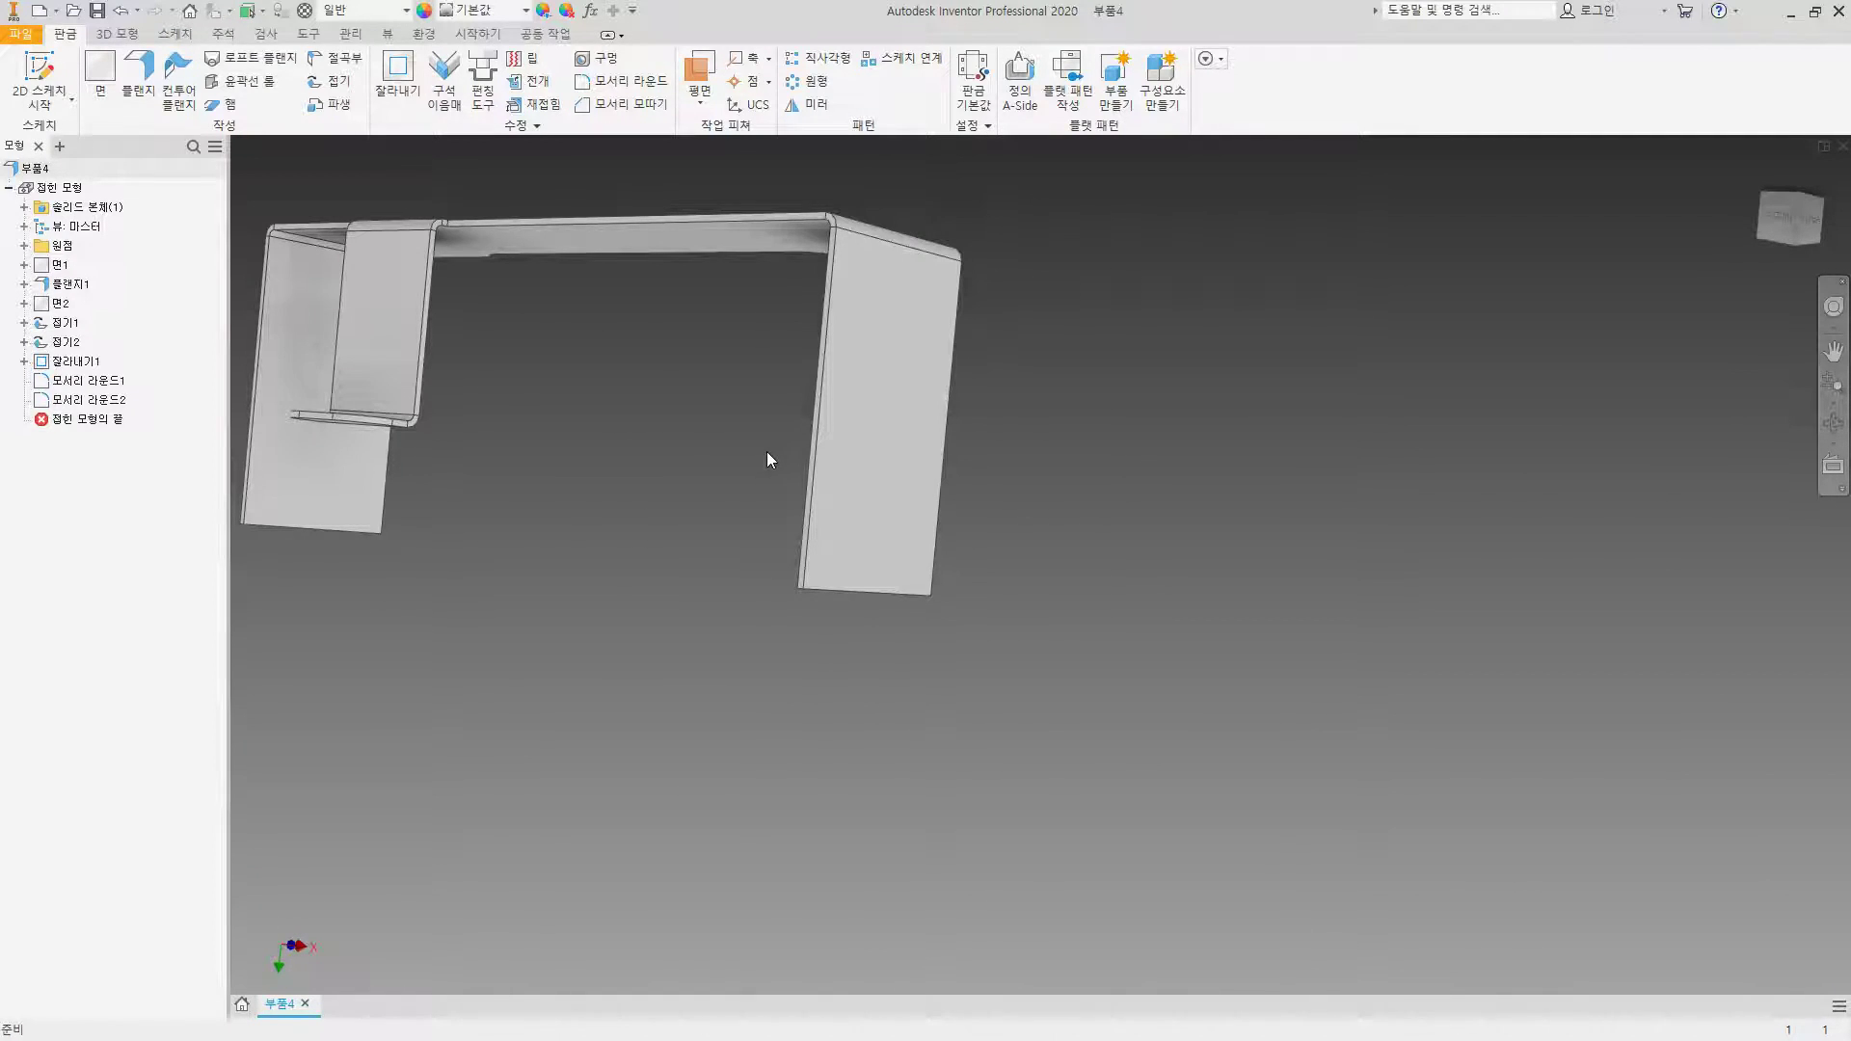
{"action": "left_click", "coordinate": [622, 108]}
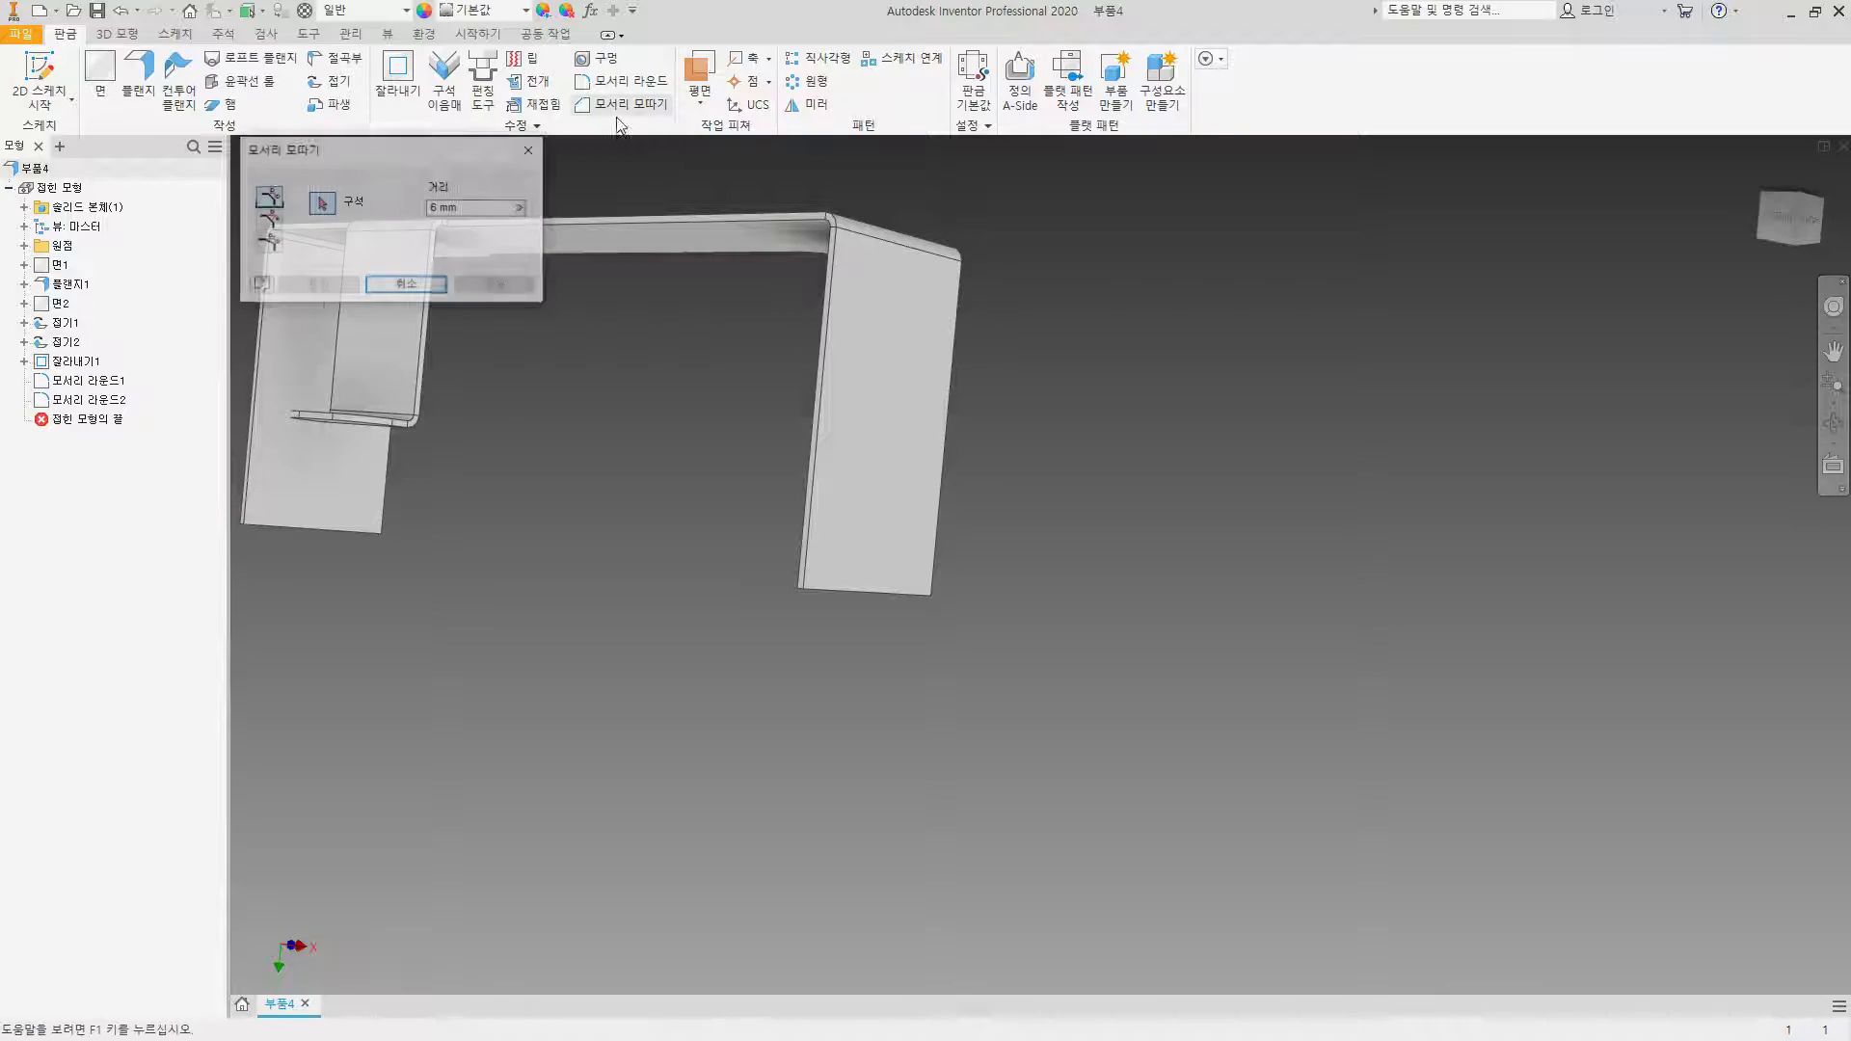
{"action": "scroll", "coordinate": [832, 627], "scroll_direction": "down", "scroll_amount": 5}
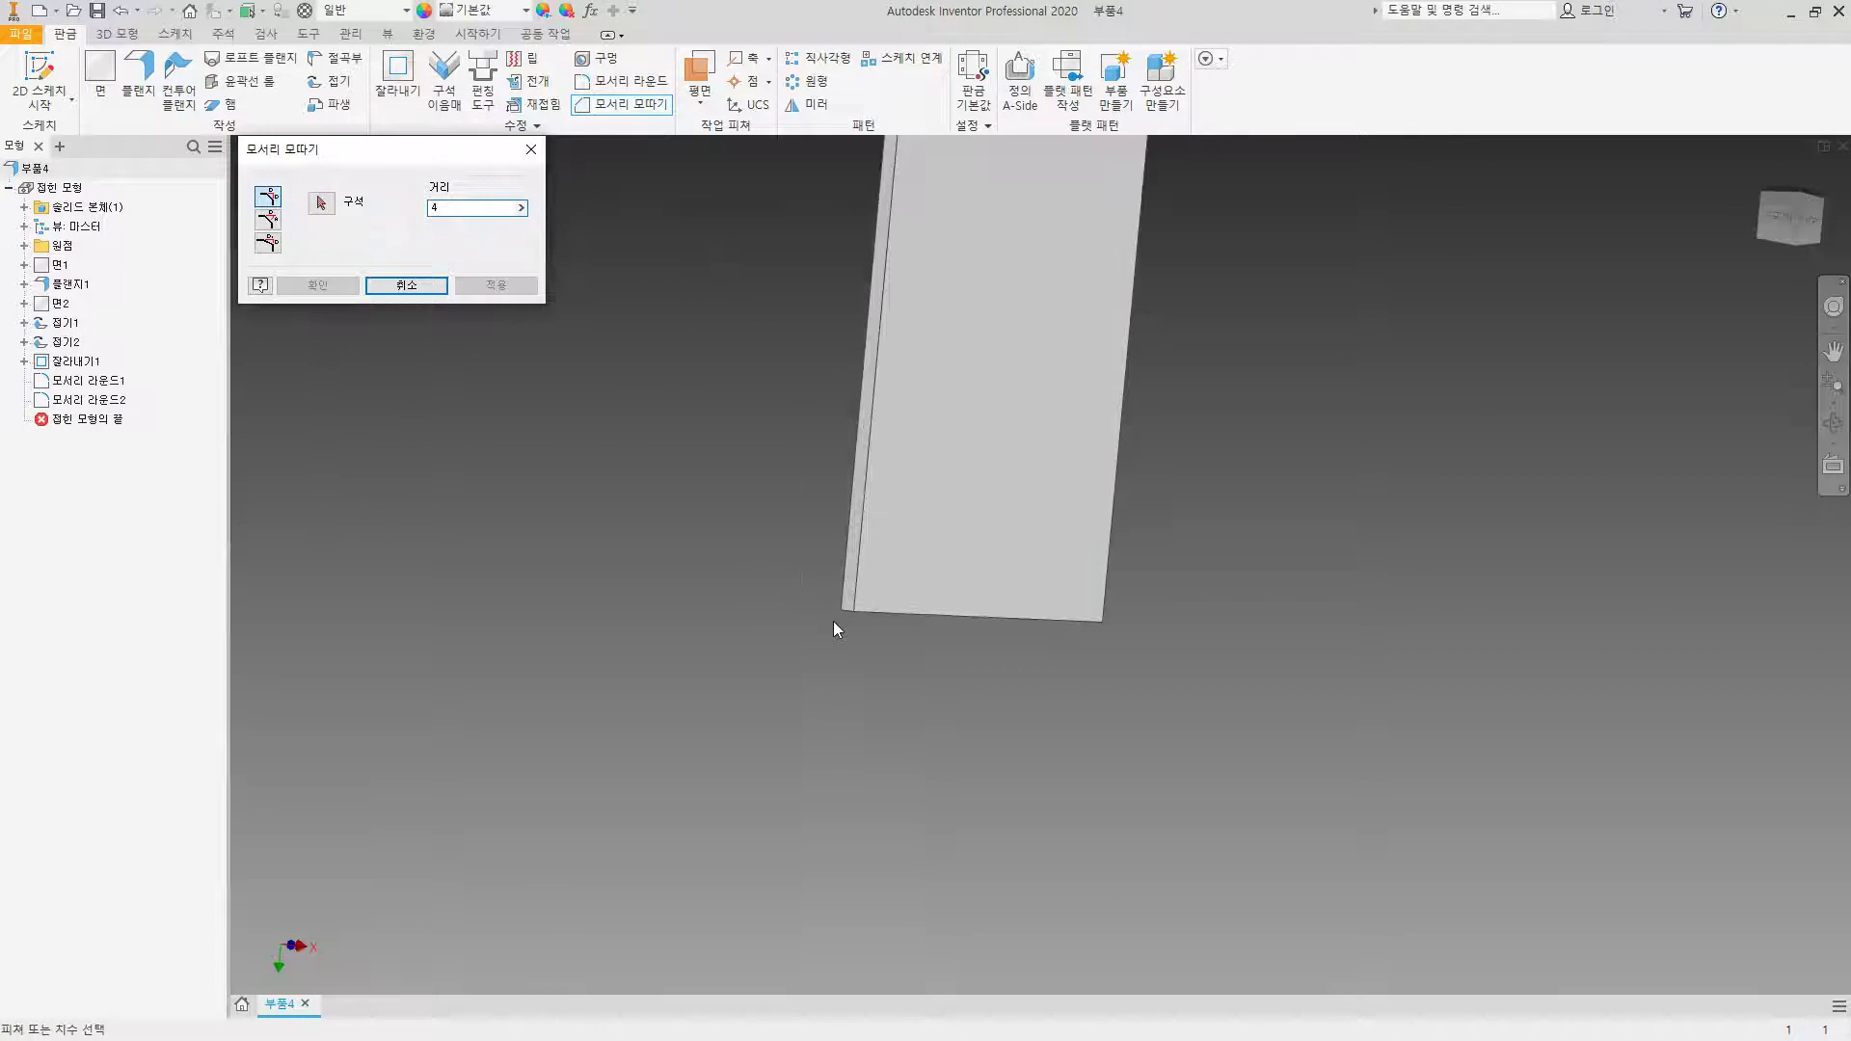
{"action": "left_click", "coordinate": [872, 593]}
{"action": "scroll", "coordinate": [870, 592], "scroll_direction": "up", "scroll_amount": 3}
{"action": "middle_click_drag", "start_coordinate": [1082, 579], "coordinate": [842, 592], "text": "shift"}
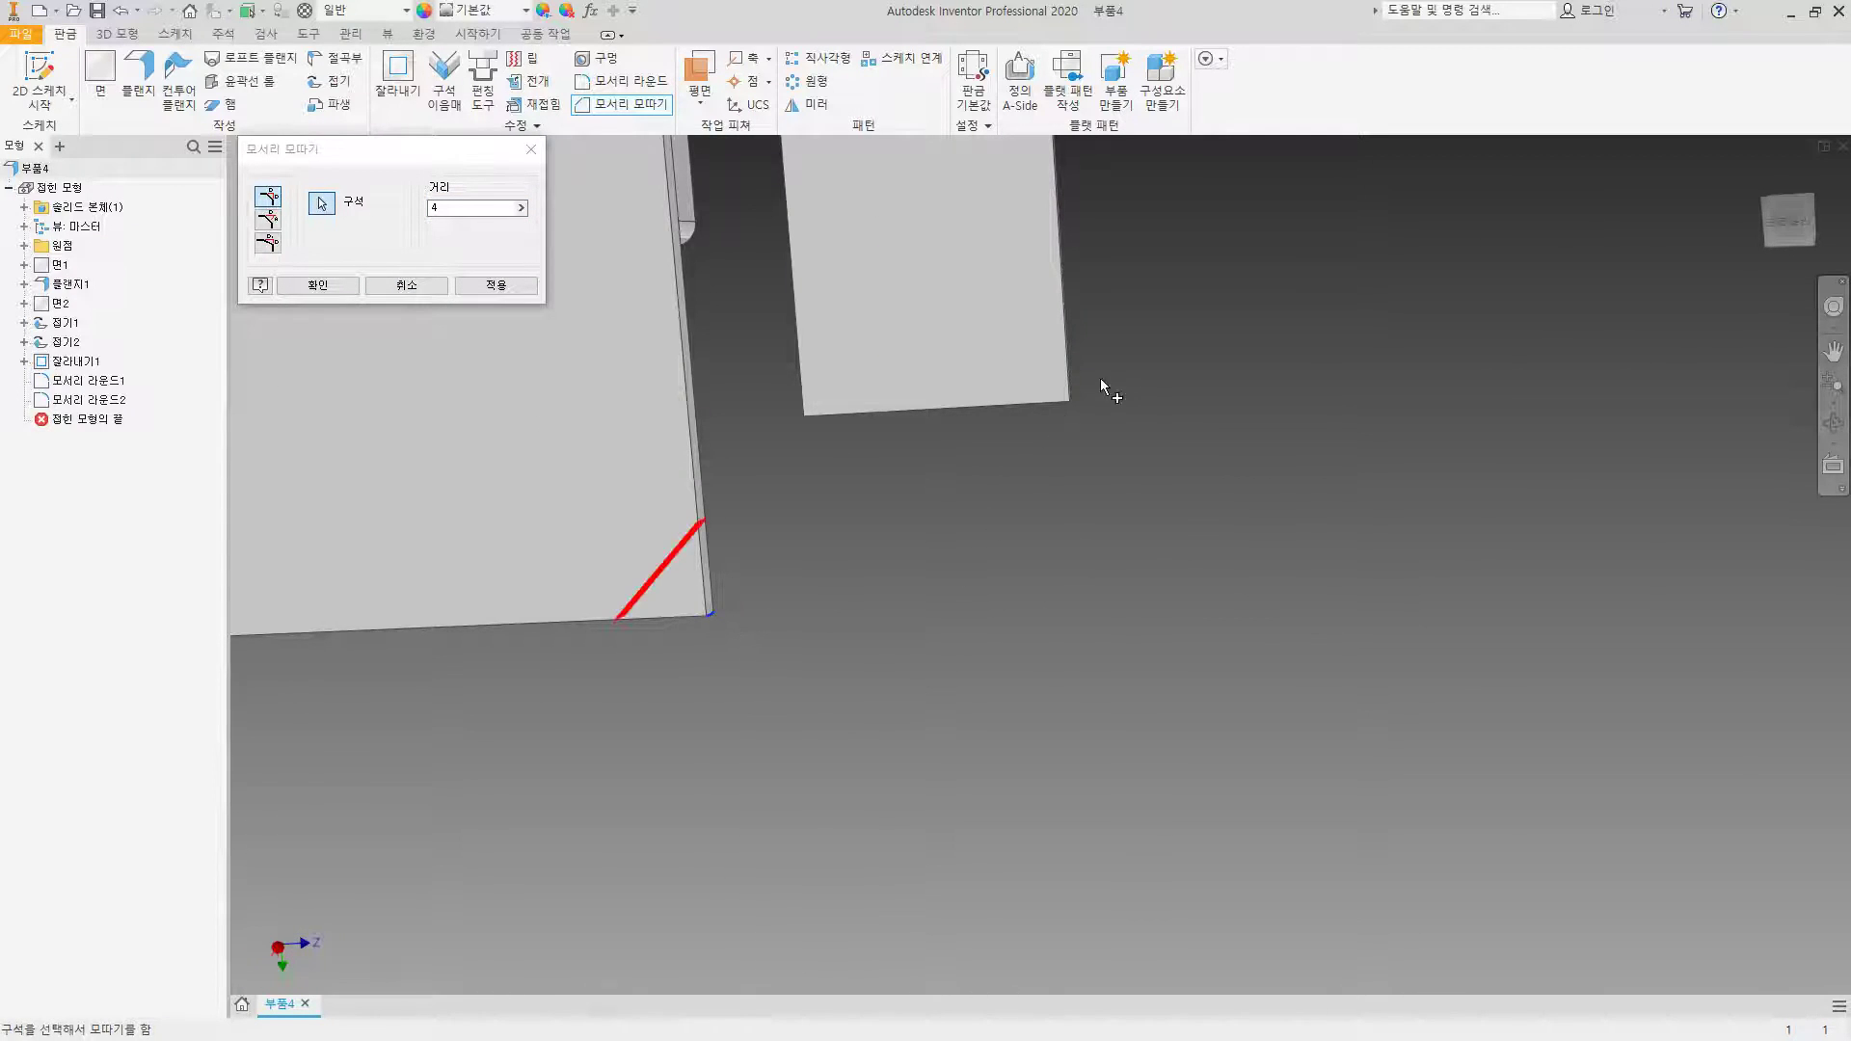
{"action": "scroll", "coordinate": [1101, 385], "scroll_direction": "up", "scroll_amount": 5}
{"action": "middle_click_drag", "start_coordinate": [893, 525], "coordinate": [1012, 434], "text": "shift"}
{"action": "scroll", "coordinate": [1193, 299], "scroll_direction": "down", "scroll_amount": 5}
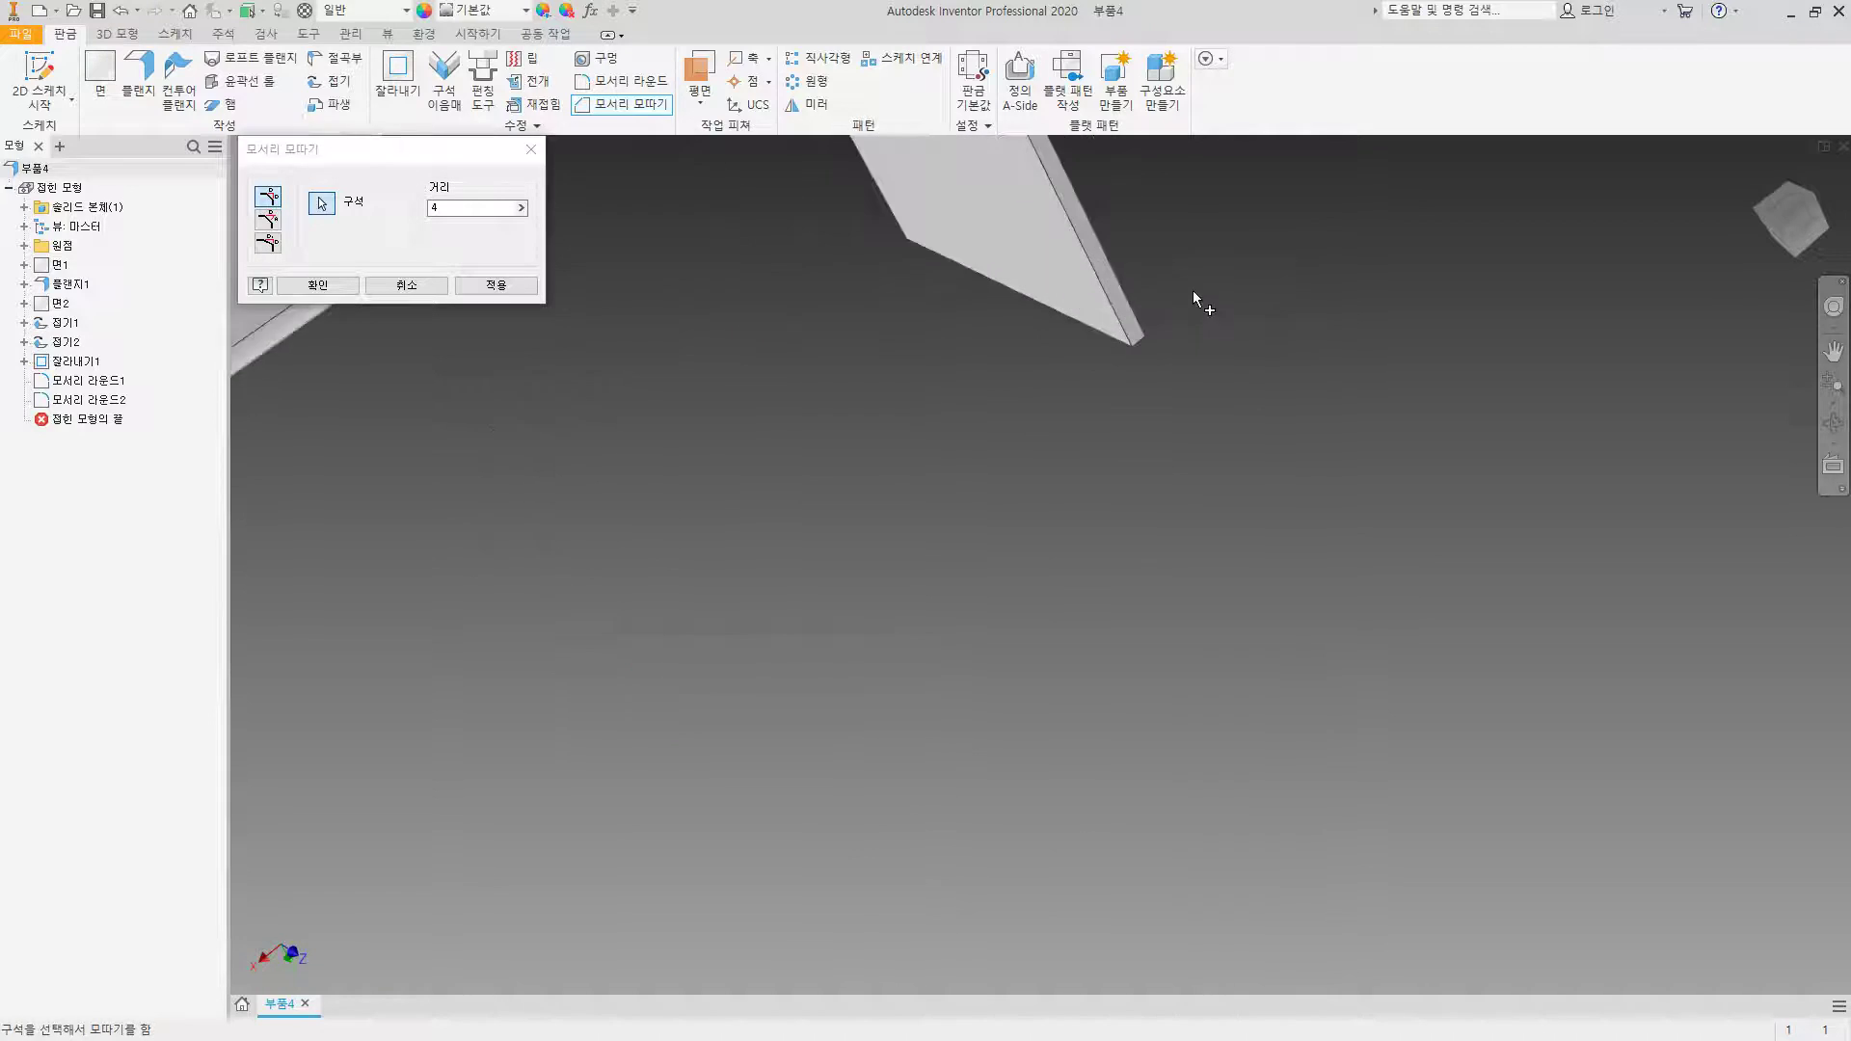
{"action": "scroll", "coordinate": [1140, 364], "scroll_direction": "down", "scroll_amount": 2}
{"action": "scroll", "coordinate": [1147, 395], "scroll_direction": "up", "scroll_amount": 5}
{"action": "middle_click_drag", "start_coordinate": [1136, 414], "coordinate": [950, 475], "text": "shift"}
{"action": "scroll", "coordinate": [949, 475], "scroll_direction": "down", "scroll_amount": 6}
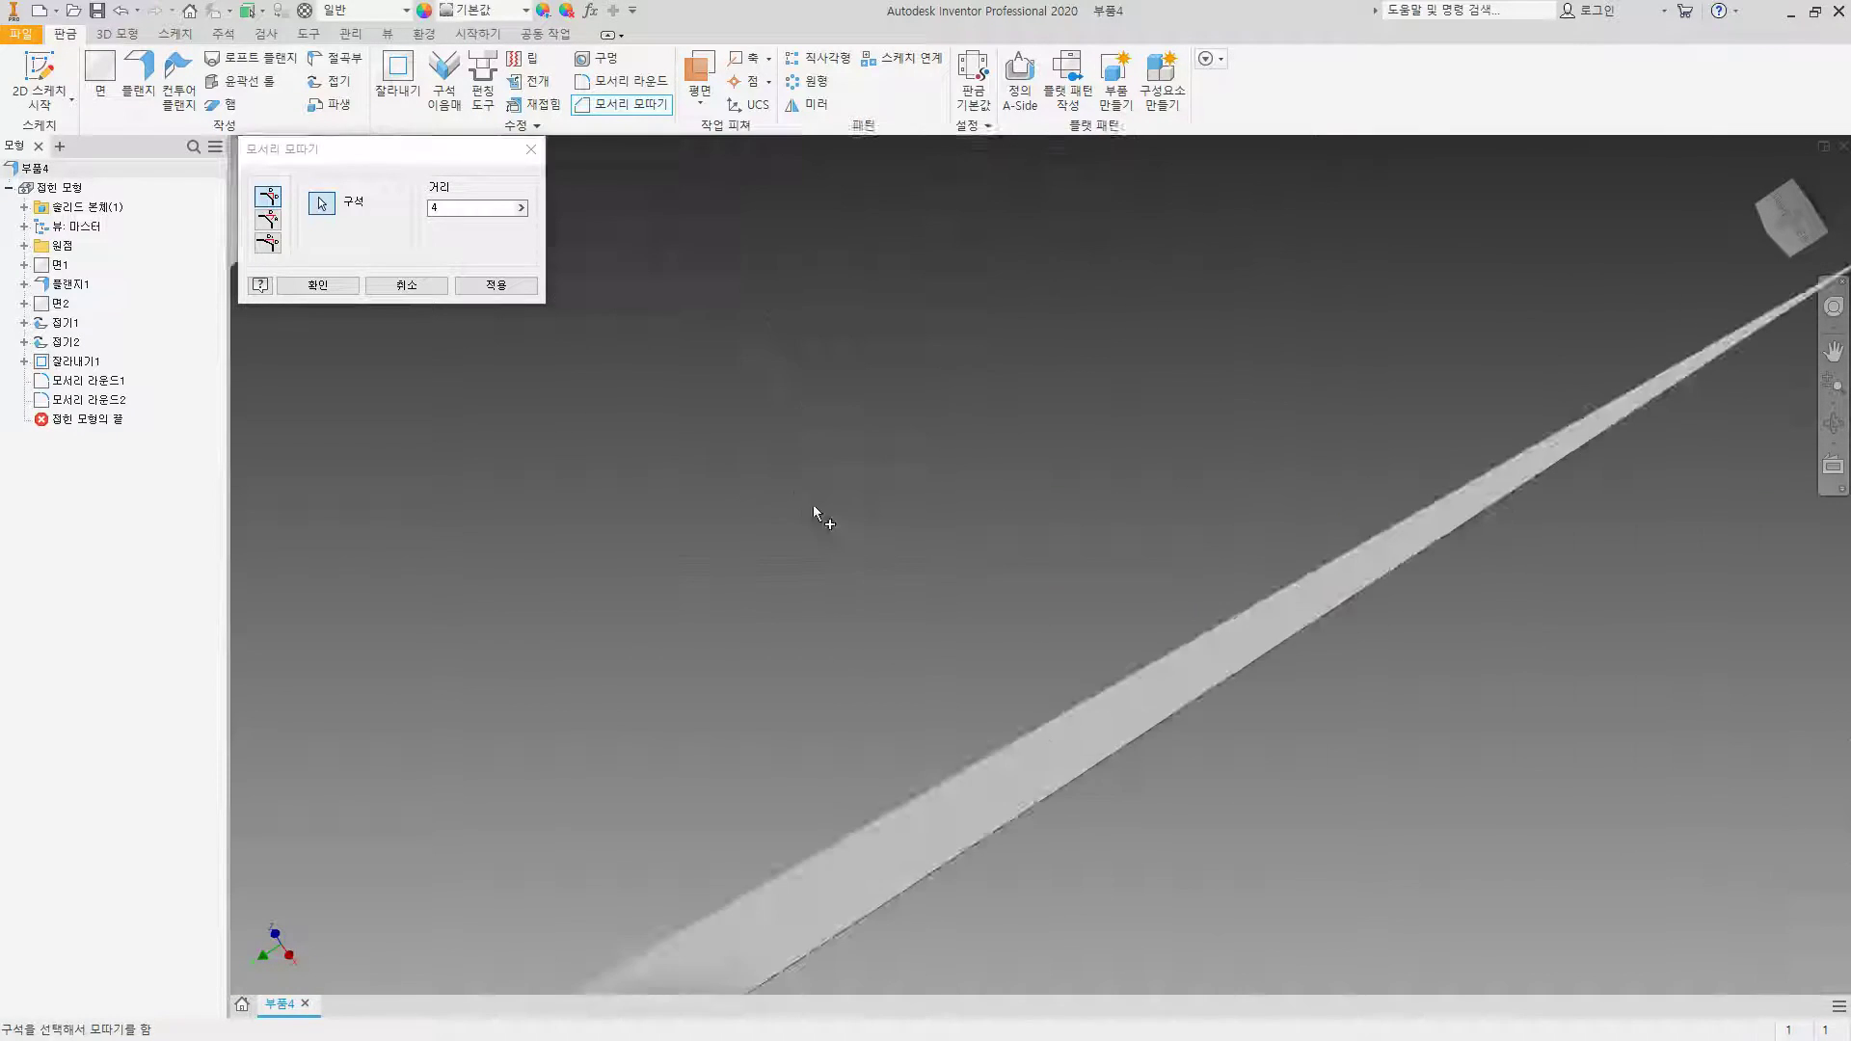
{"action": "left_click", "coordinate": [324, 288]}
Step: Start a sketch on the side flange's outer face and place three points in a row near its chamfered end
{"action": "scroll", "coordinate": [836, 415], "scroll_direction": "up", "scroll_amount": 5}
{"action": "middle_click_drag", "start_coordinate": [837, 415], "coordinate": [790, 460], "text": "shift"}
{"action": "scroll", "coordinate": [791, 461], "scroll_direction": "down", "scroll_amount": 3}
{"action": "middle_click_drag", "start_coordinate": [672, 508], "coordinate": [649, 463], "text": "shift"}
{"action": "scroll", "coordinate": [702, 461], "scroll_direction": "down", "scroll_amount": 3}
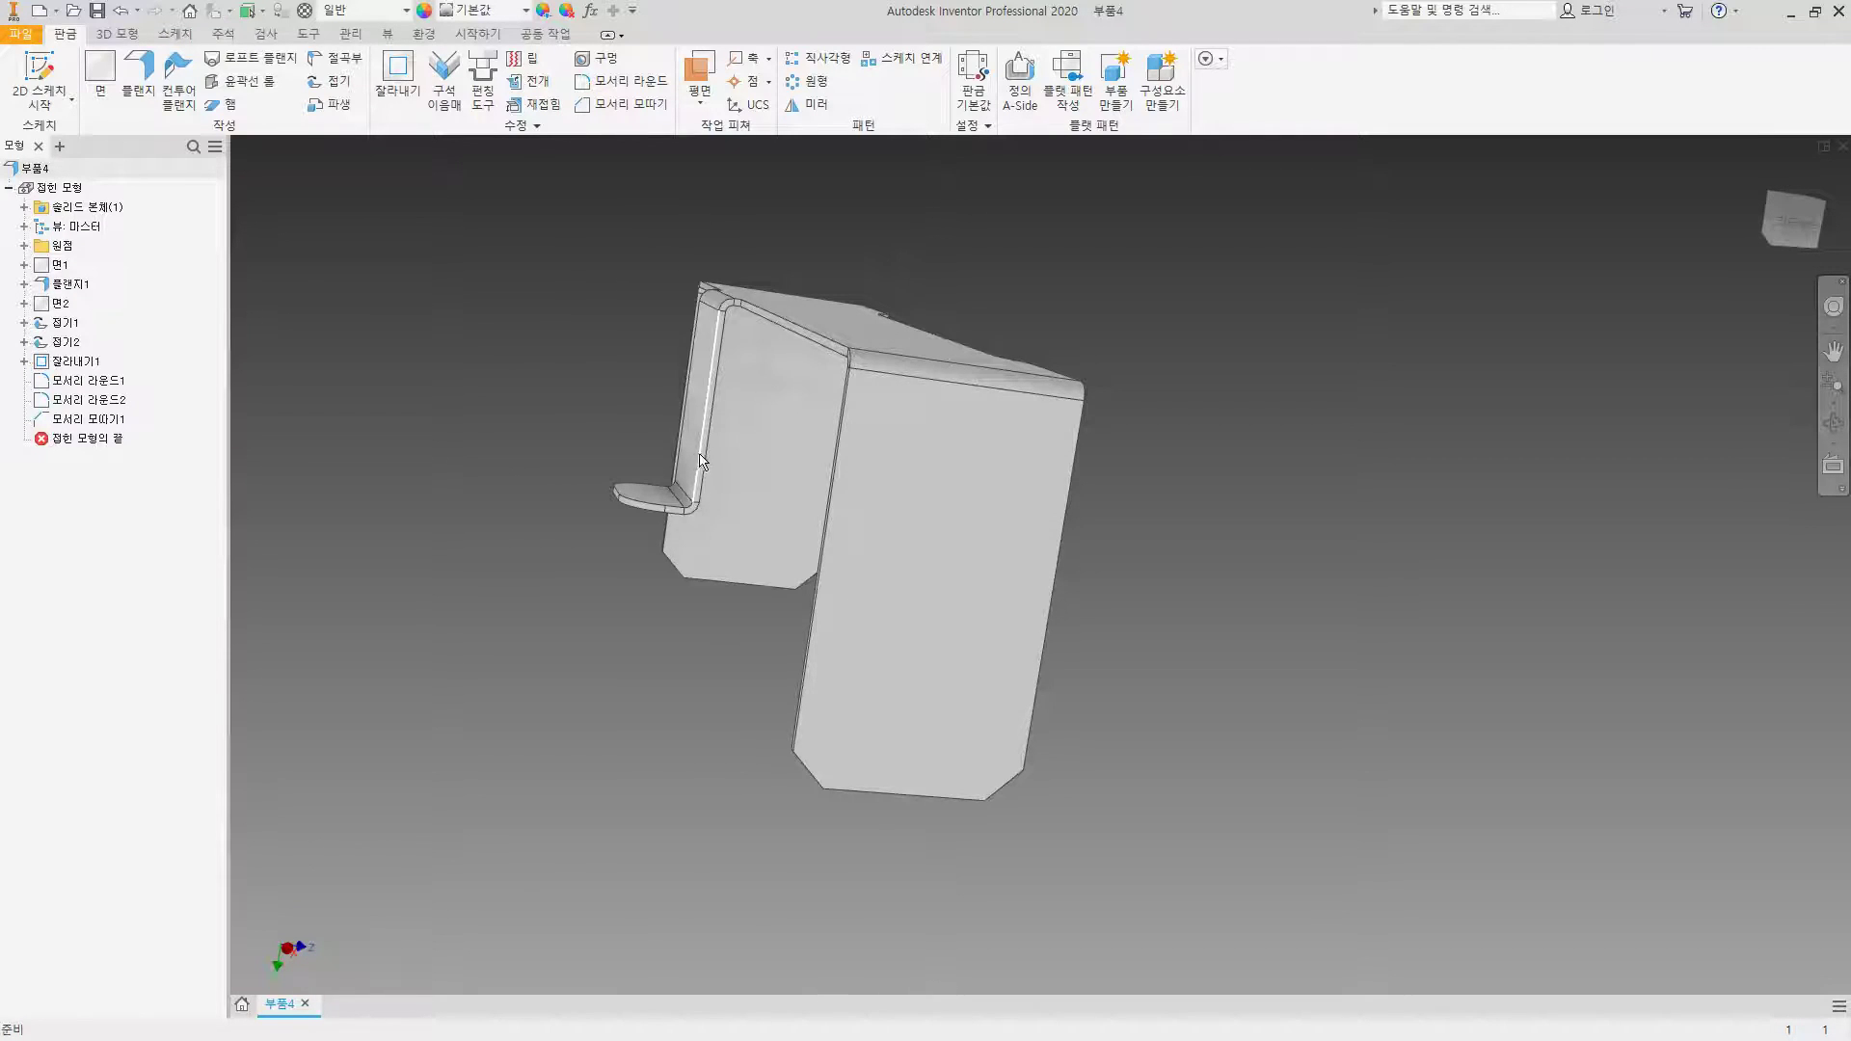
{"action": "left_click", "coordinate": [980, 572]}
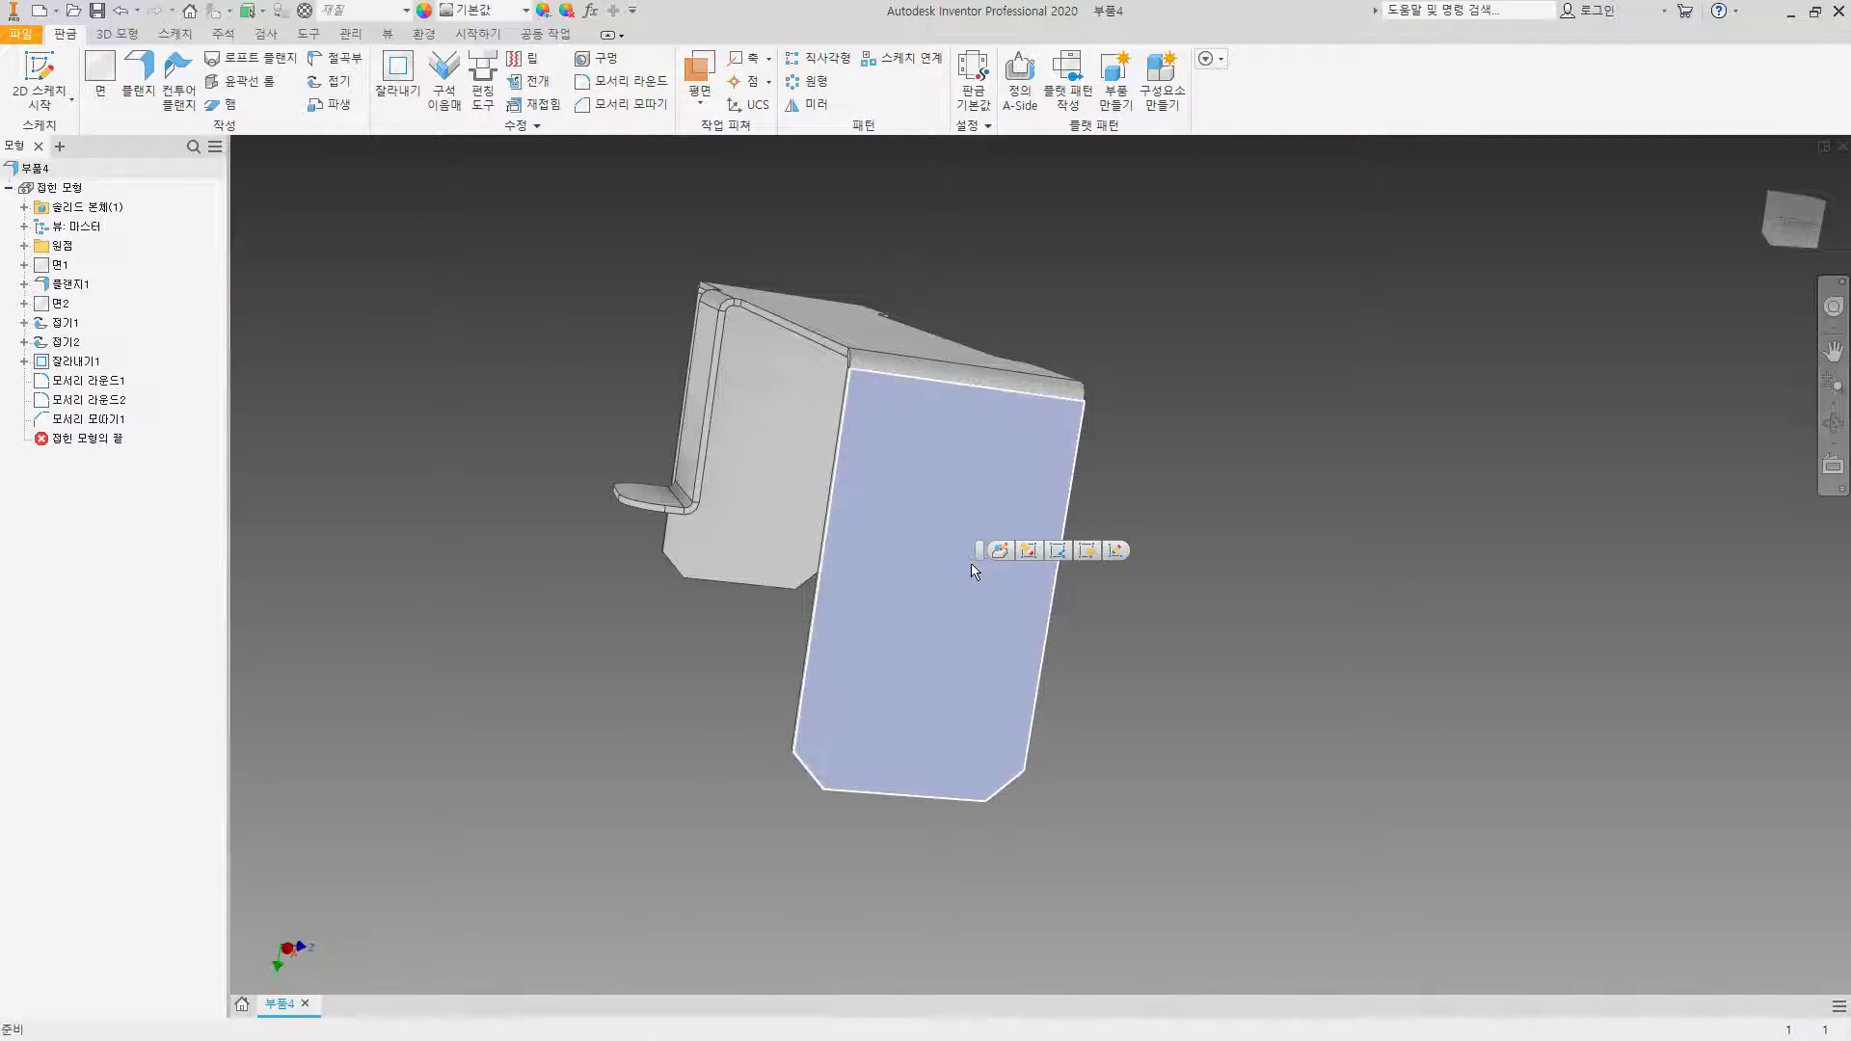
{"action": "left_click", "coordinate": [38, 72]}
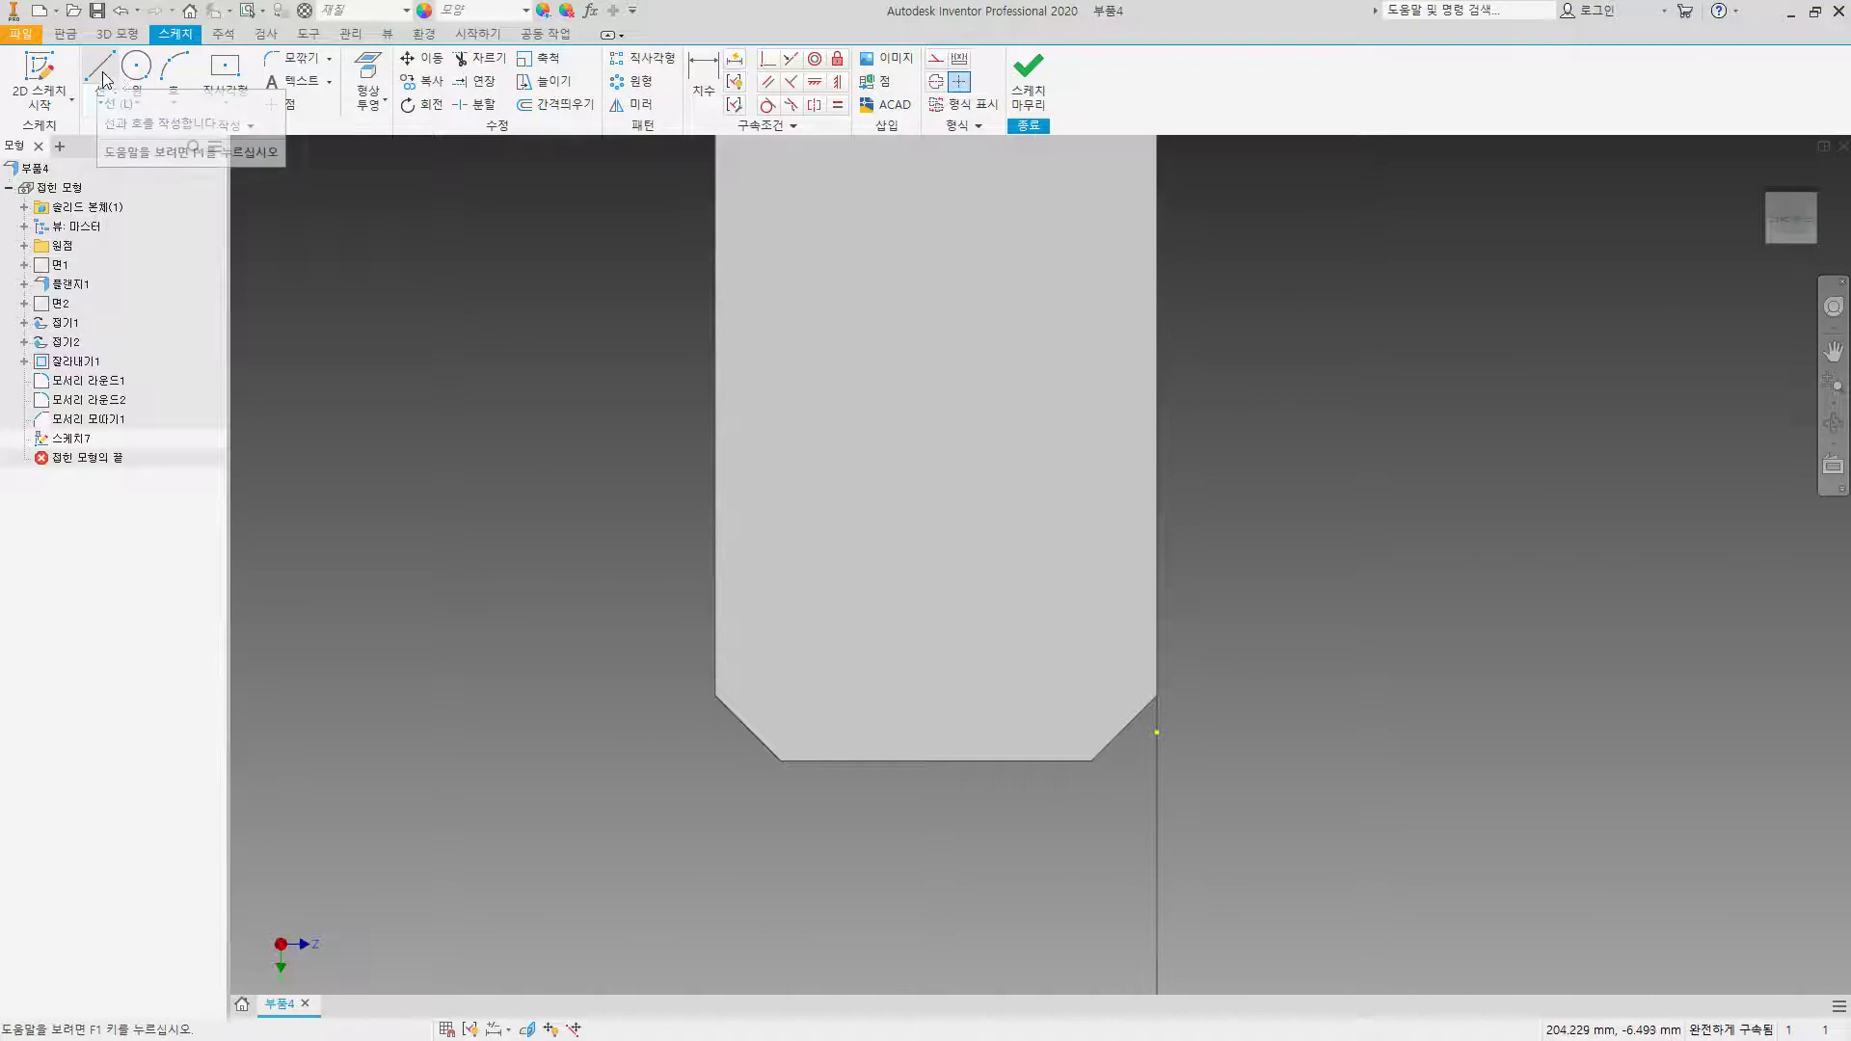
{"action": "left_click", "coordinate": [281, 104]}
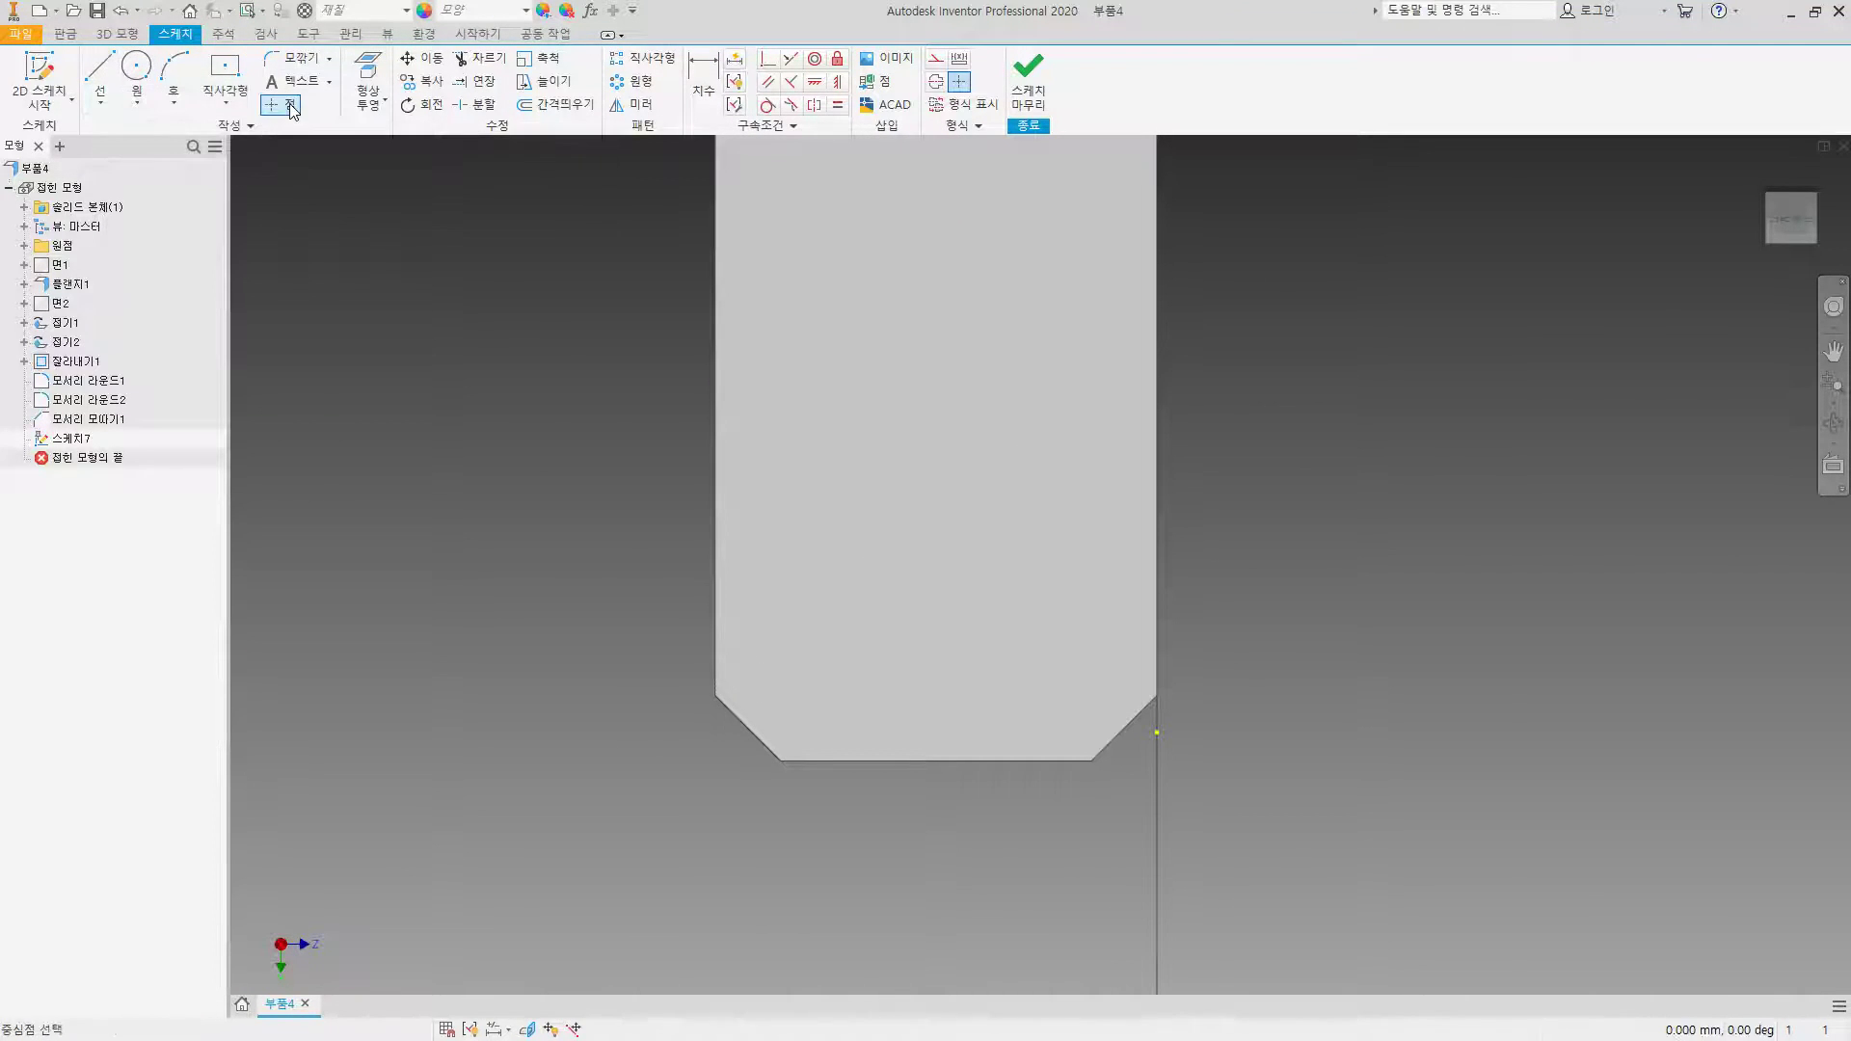
{"action": "left_click", "coordinate": [775, 641]}
{"action": "left_click", "coordinate": [934, 645]}
{"action": "left_click", "coordinate": [1070, 645]}
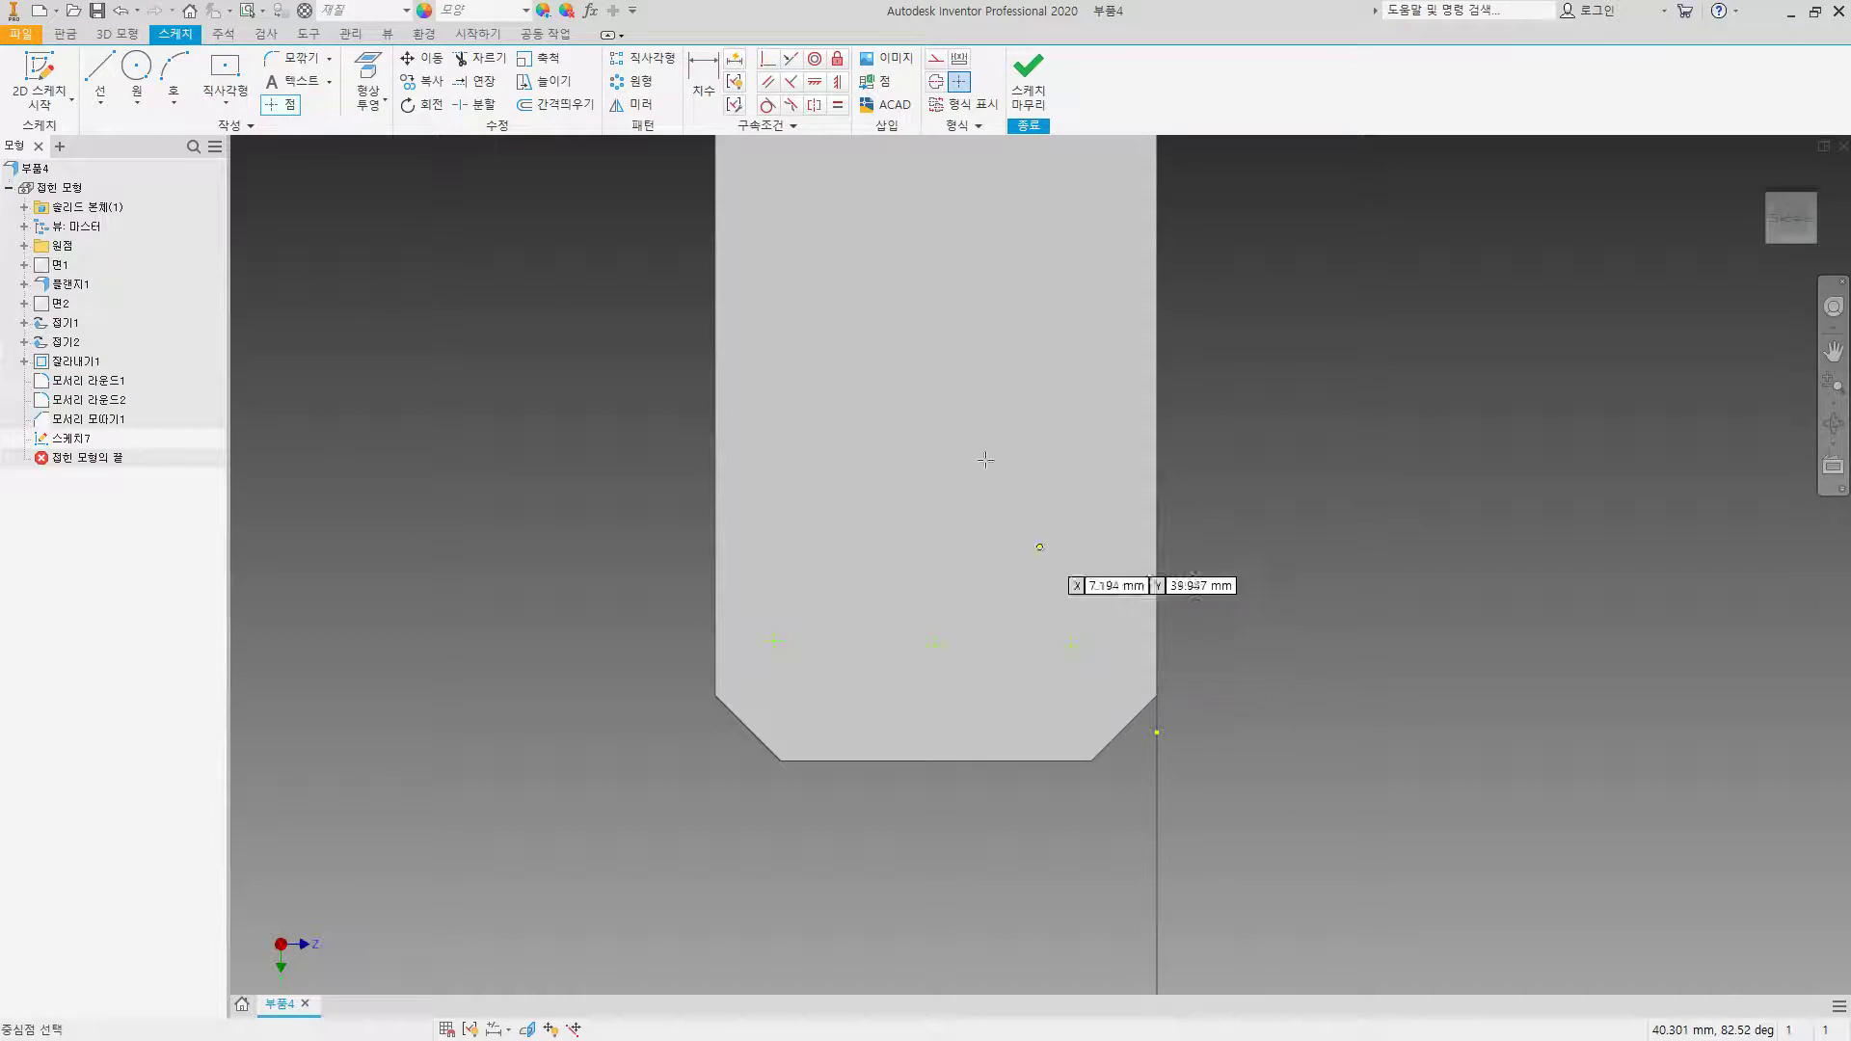
Step: Constrain the points into a horizontal row, with the middle one vertically aligned to the midpoint of the flange's end edge
{"action": "key", "text": "Escape"}
{"action": "left_click", "coordinate": [775, 641]}
{"action": "left_click", "coordinate": [934, 645]}
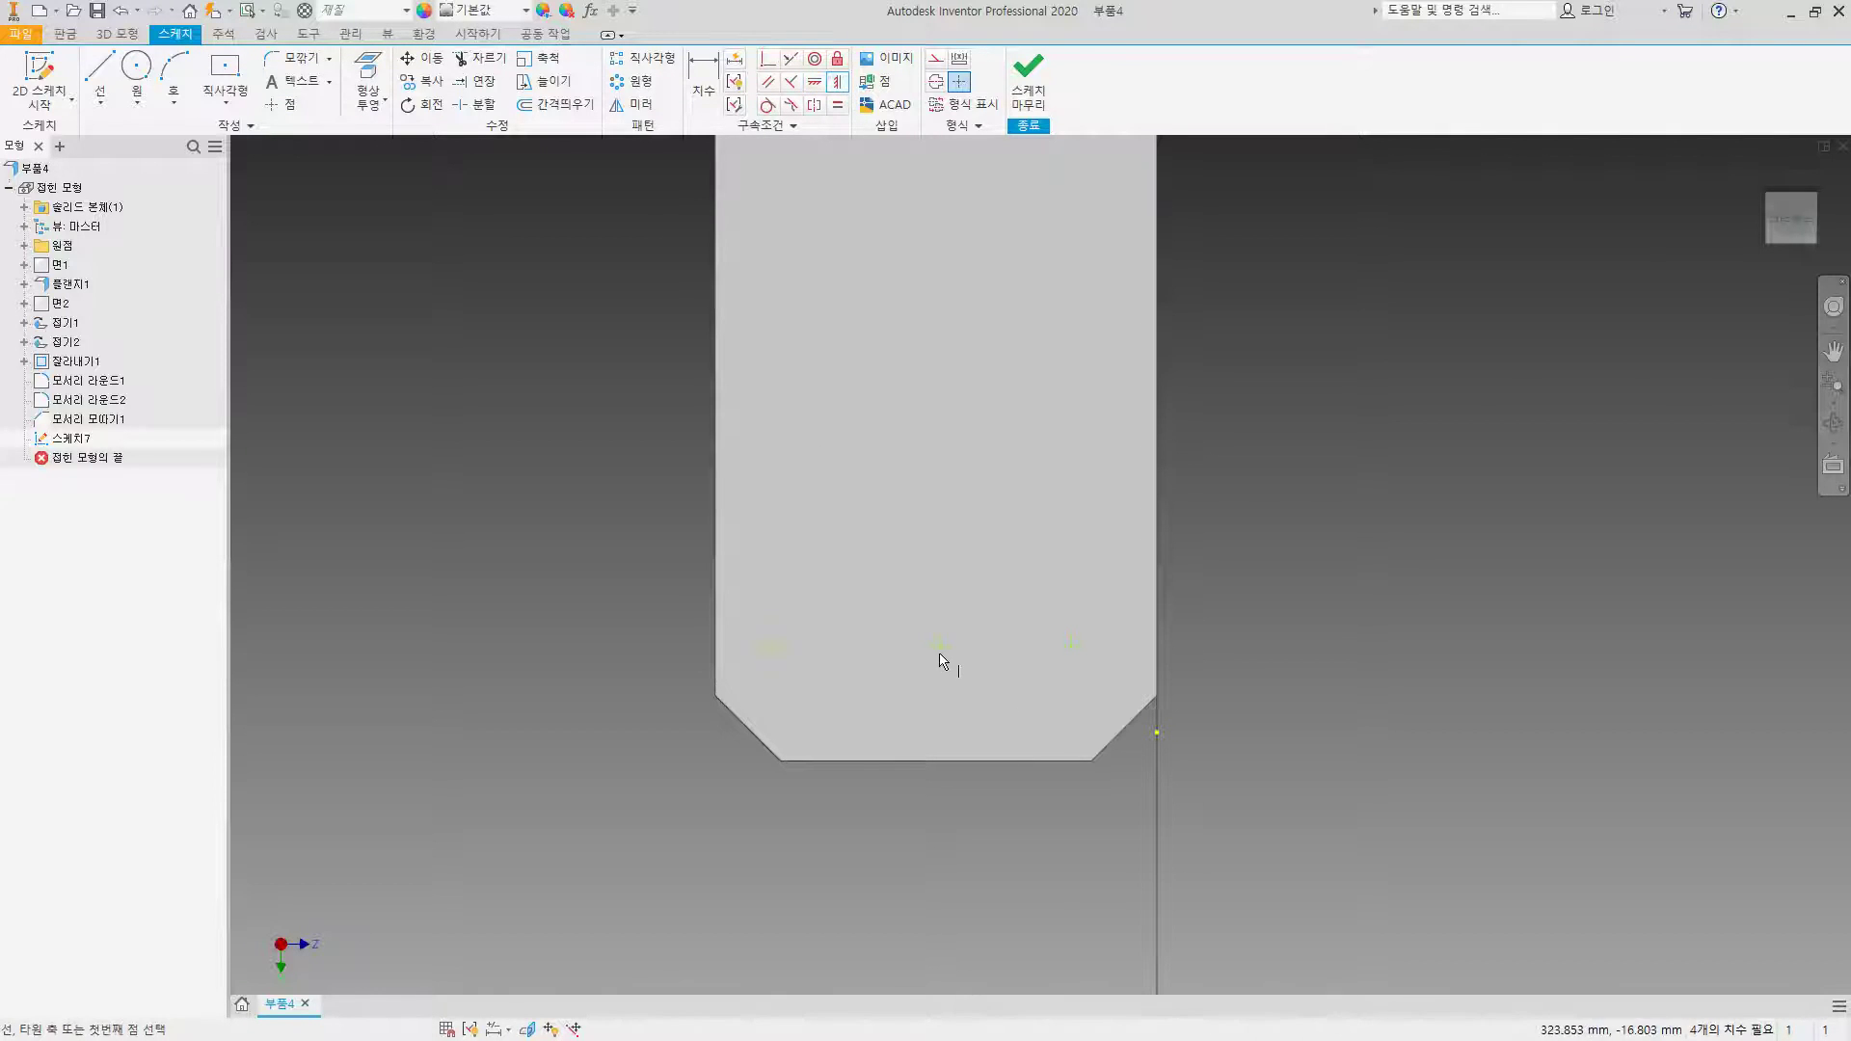
{"action": "left_click", "coordinate": [939, 763]}
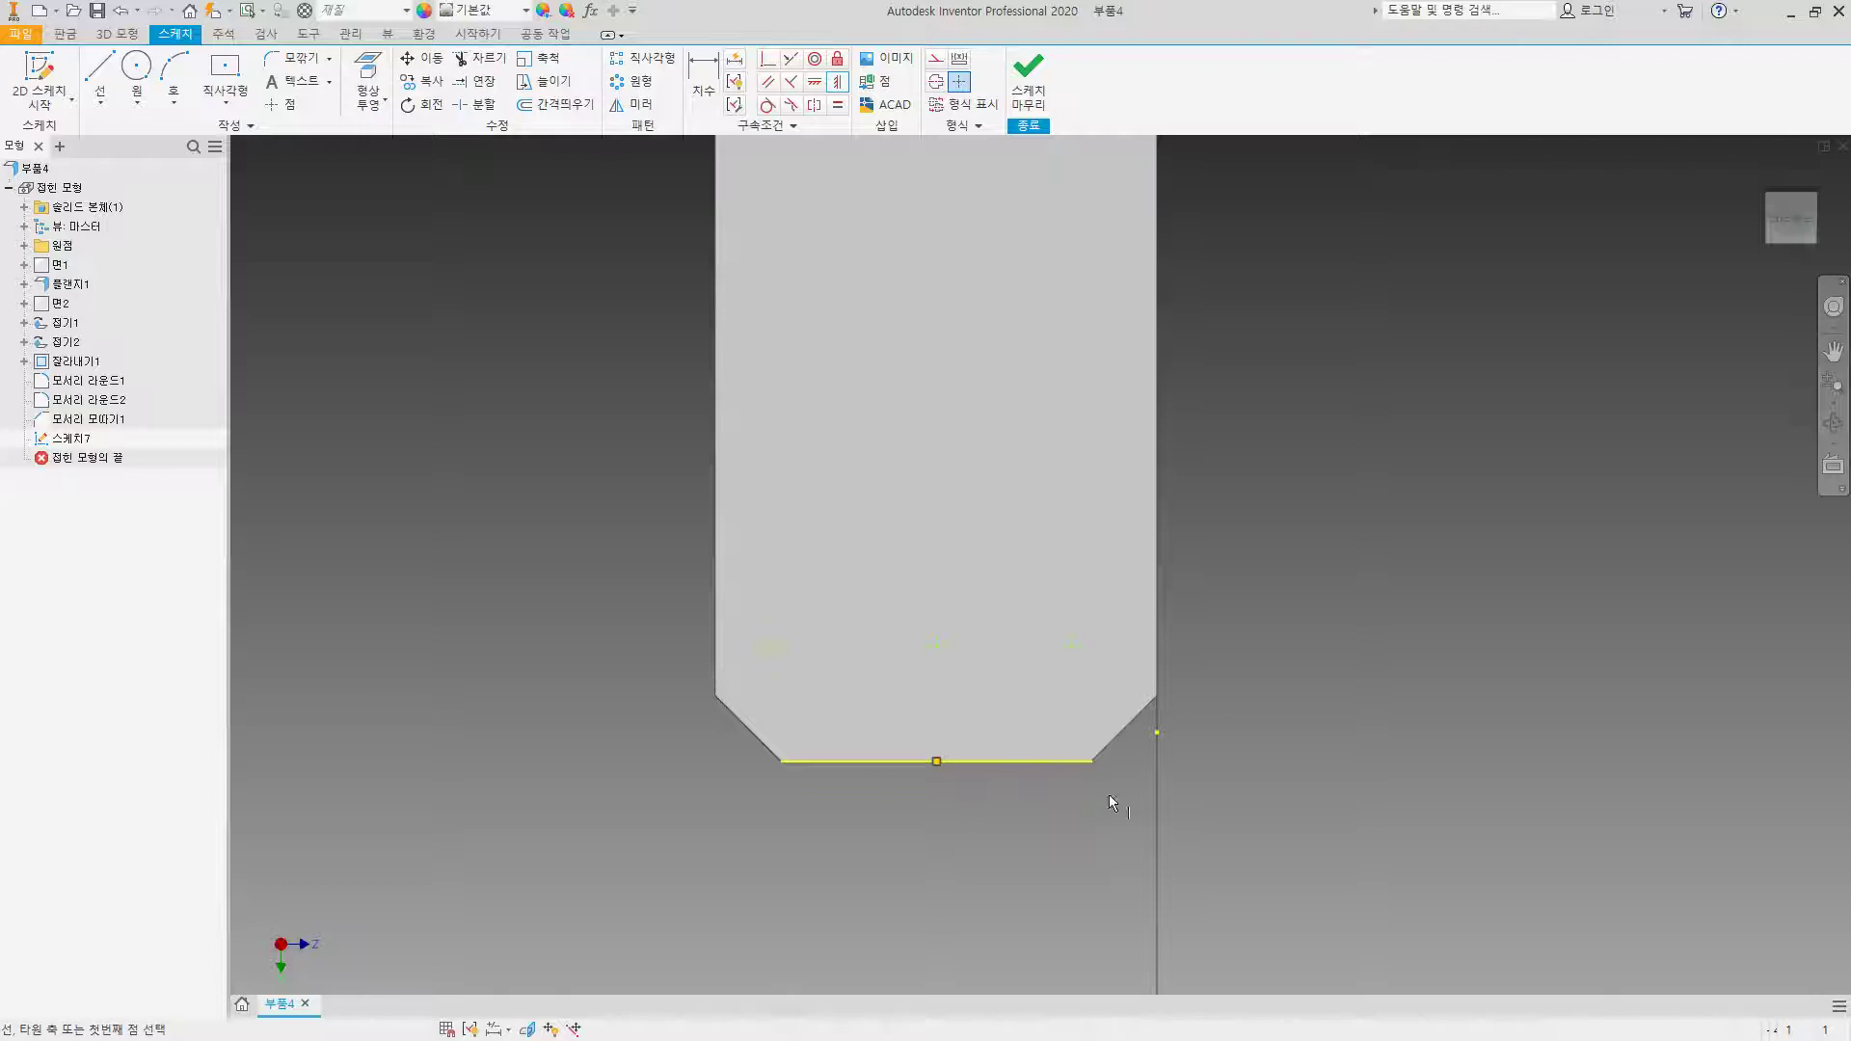
Step: Dimension the right point 6 mm from the flange's end edge
{"action": "left_click", "coordinate": [720, 103]}
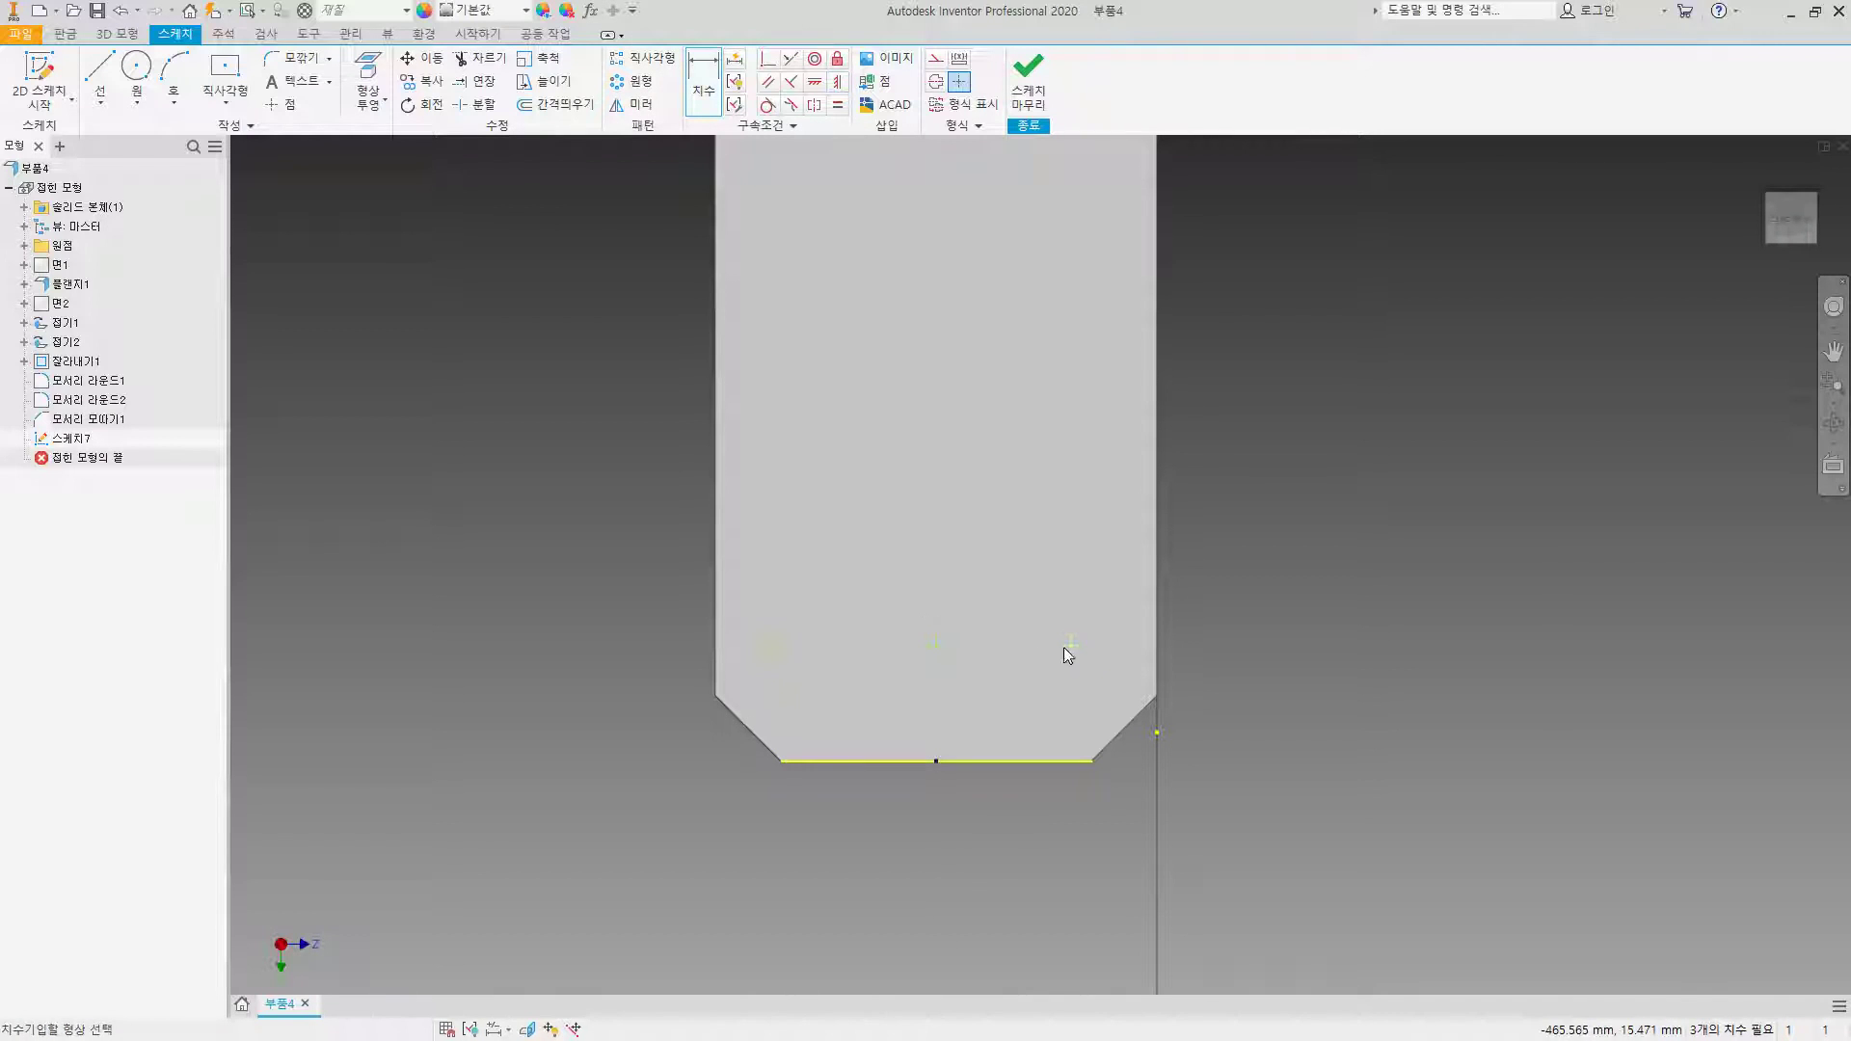
{"action": "left_click", "coordinate": [1337, 696]}
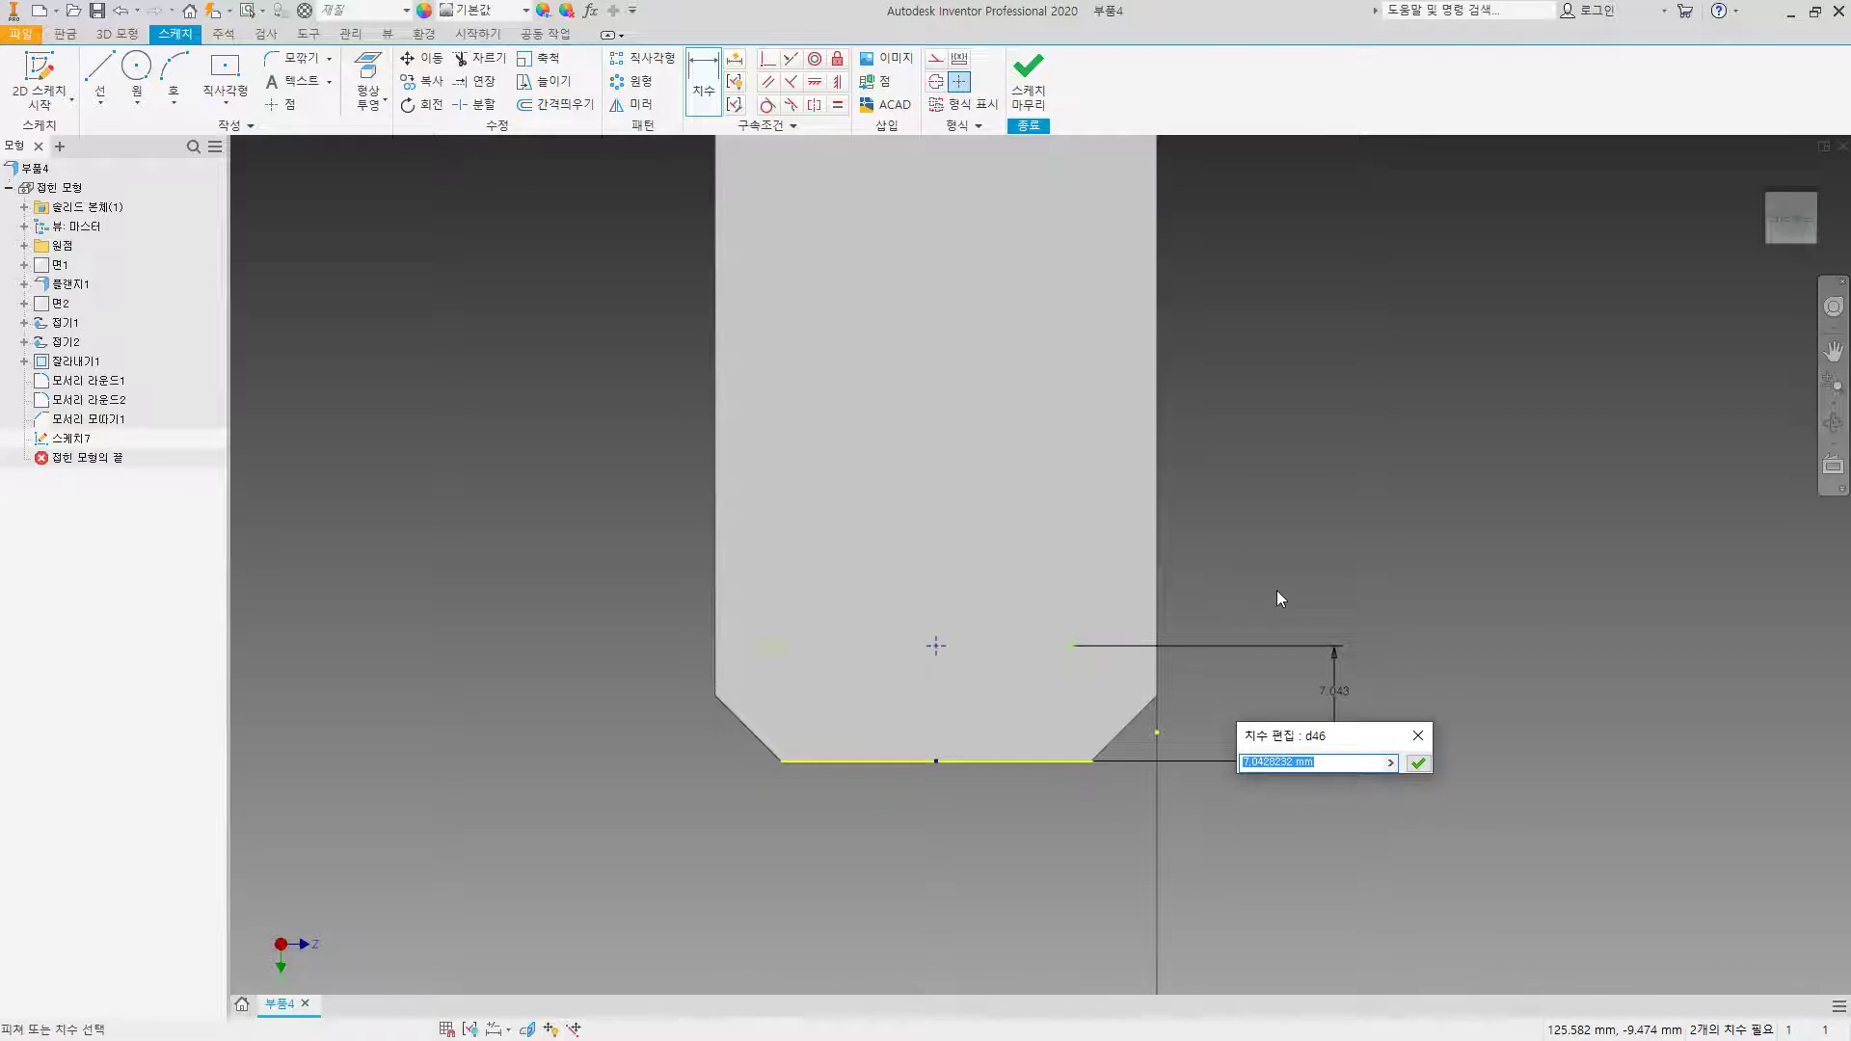
{"action": "type", "text": "6"}
{"action": "key", "text": "Return"}
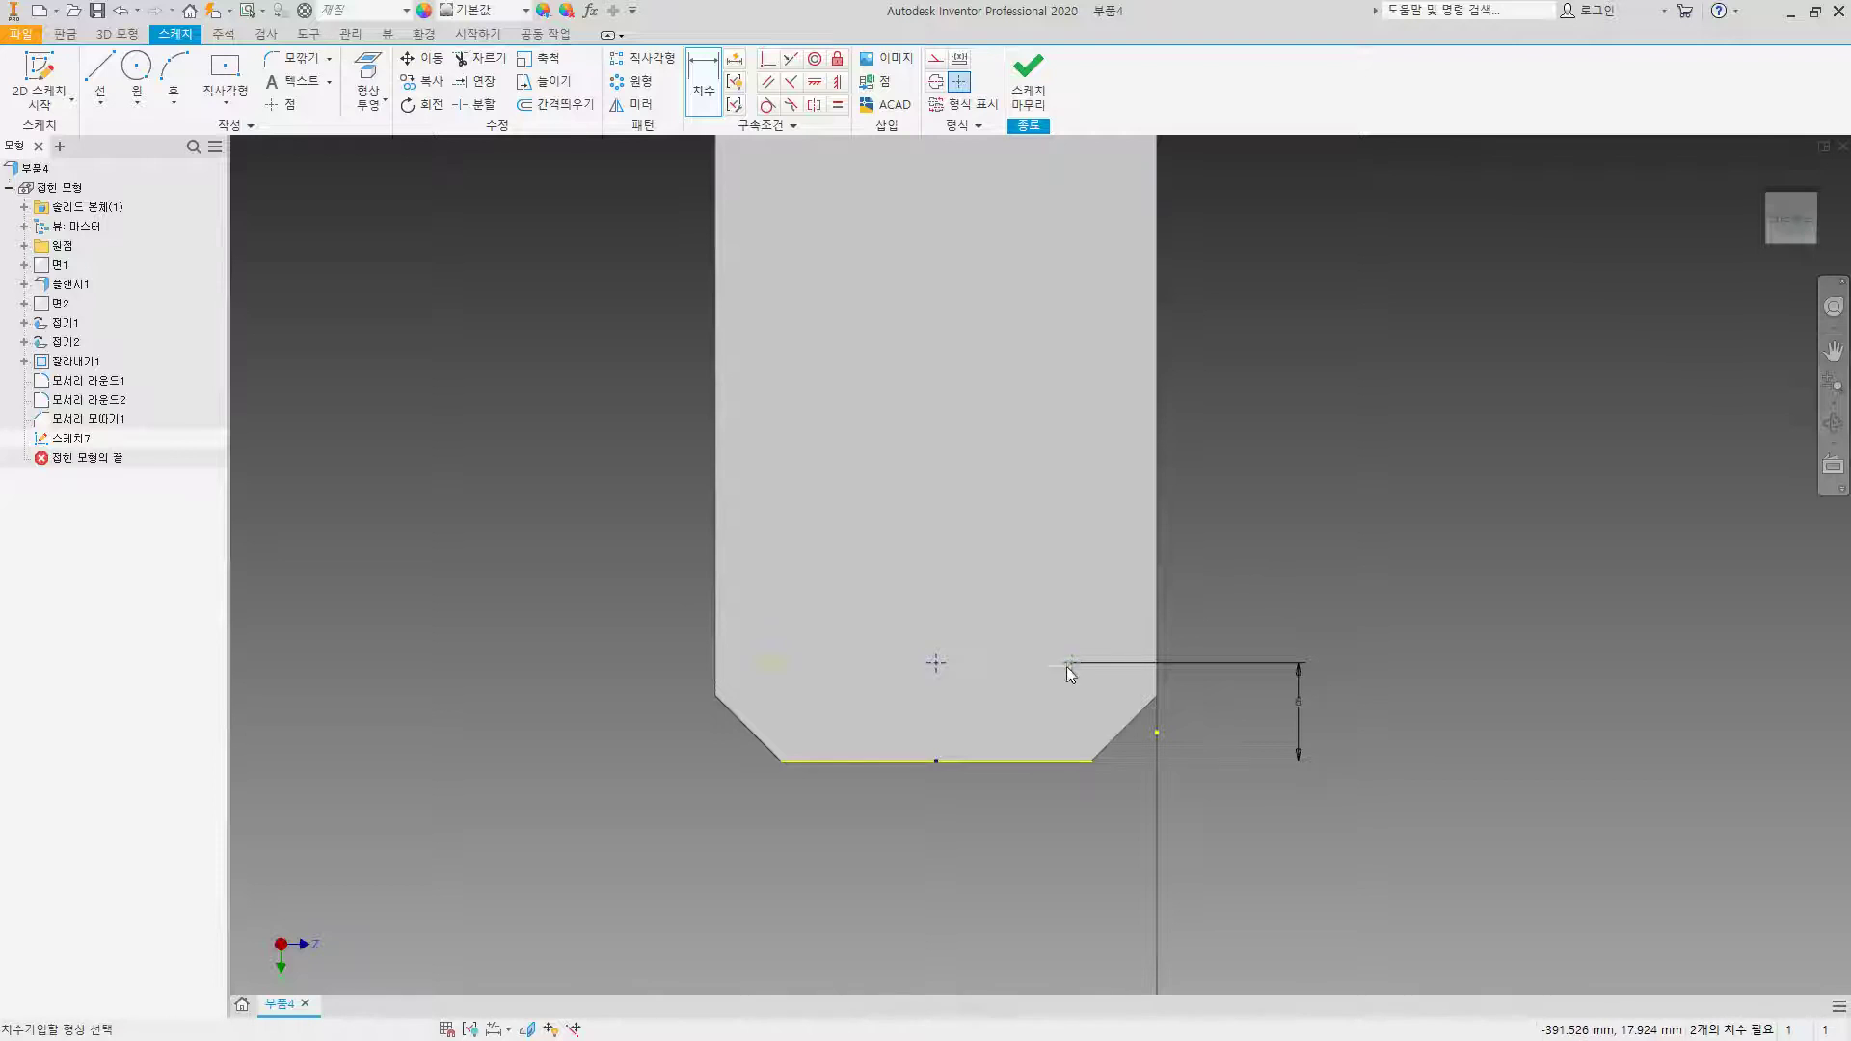
Step: Dimension both outer points 7.5 mm from the middle point, linking the left dimension to the right one, and finish the sketch
{"action": "left_click", "coordinate": [962, 842]}
{"action": "type", "text": "7.5"}
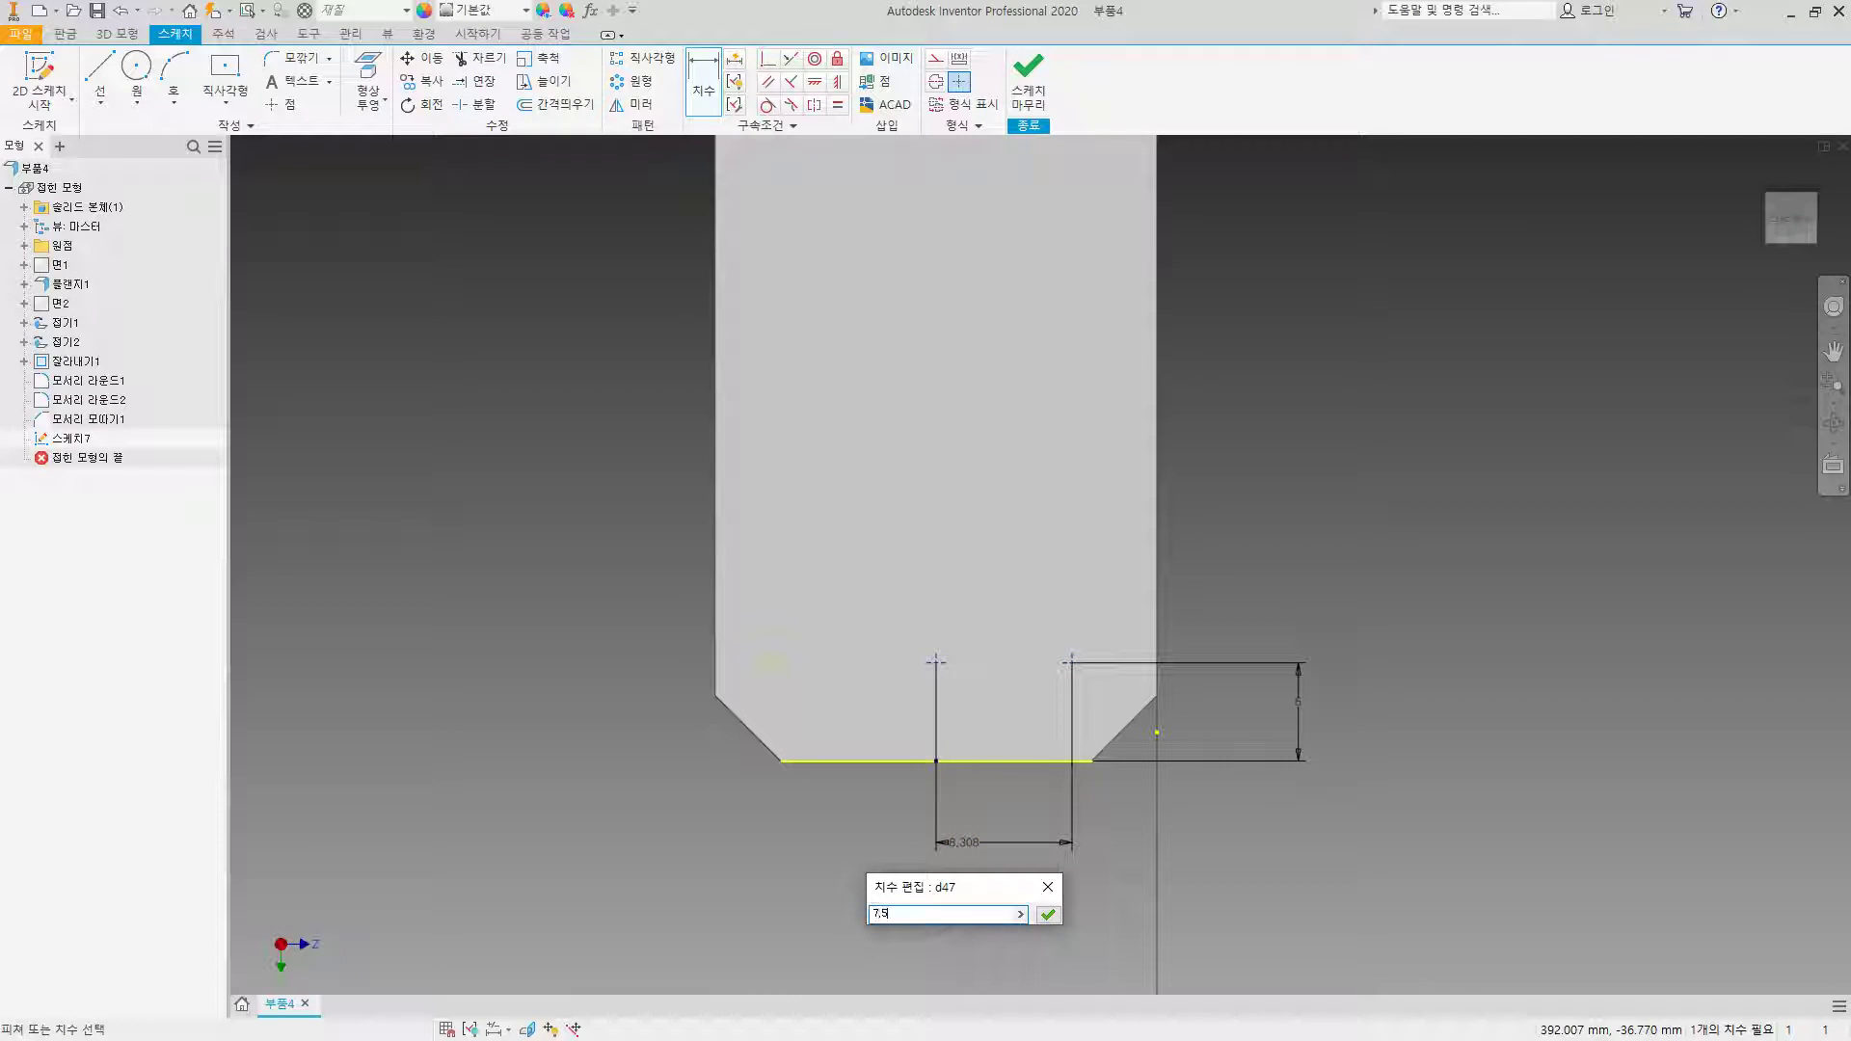
{"action": "key", "text": "Return"}
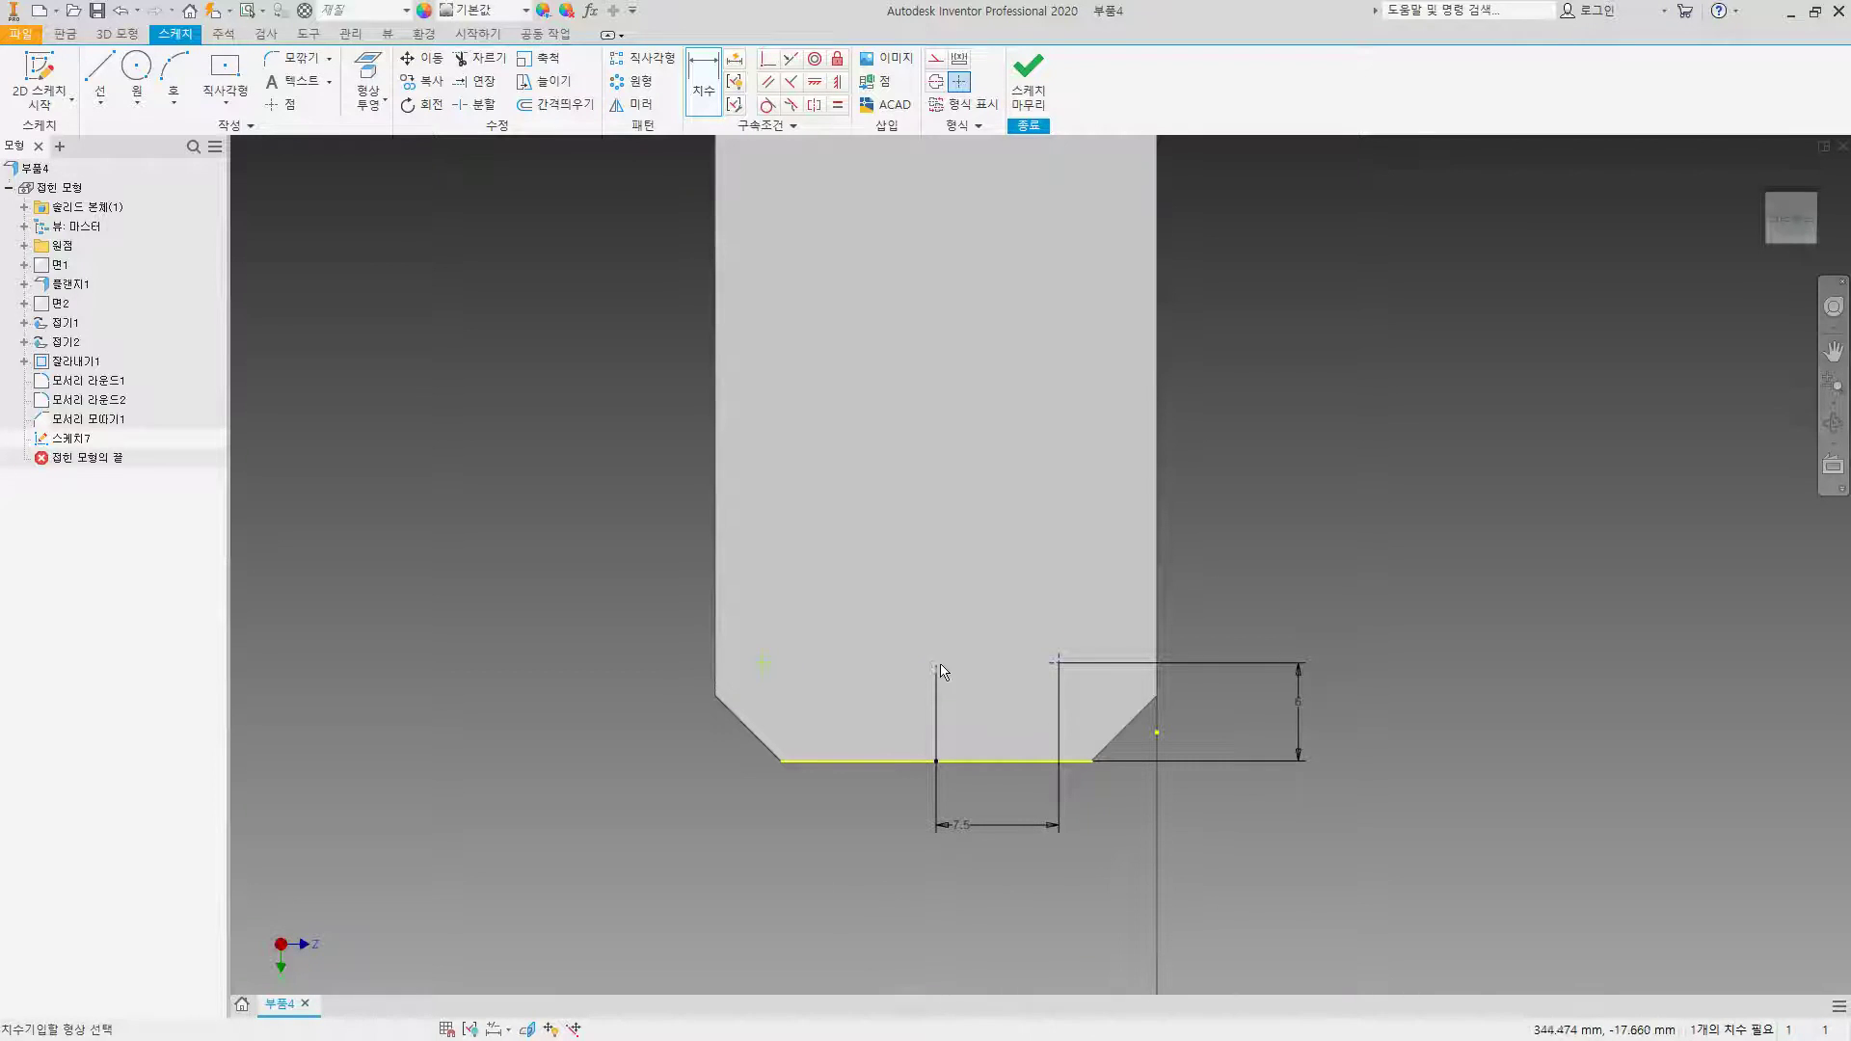
{"action": "left_click", "coordinate": [866, 827]}
{"action": "left_click", "coordinate": [991, 825]}
{"action": "key", "text": "Return"}
{"action": "left_click", "coordinate": [1028, 82]}
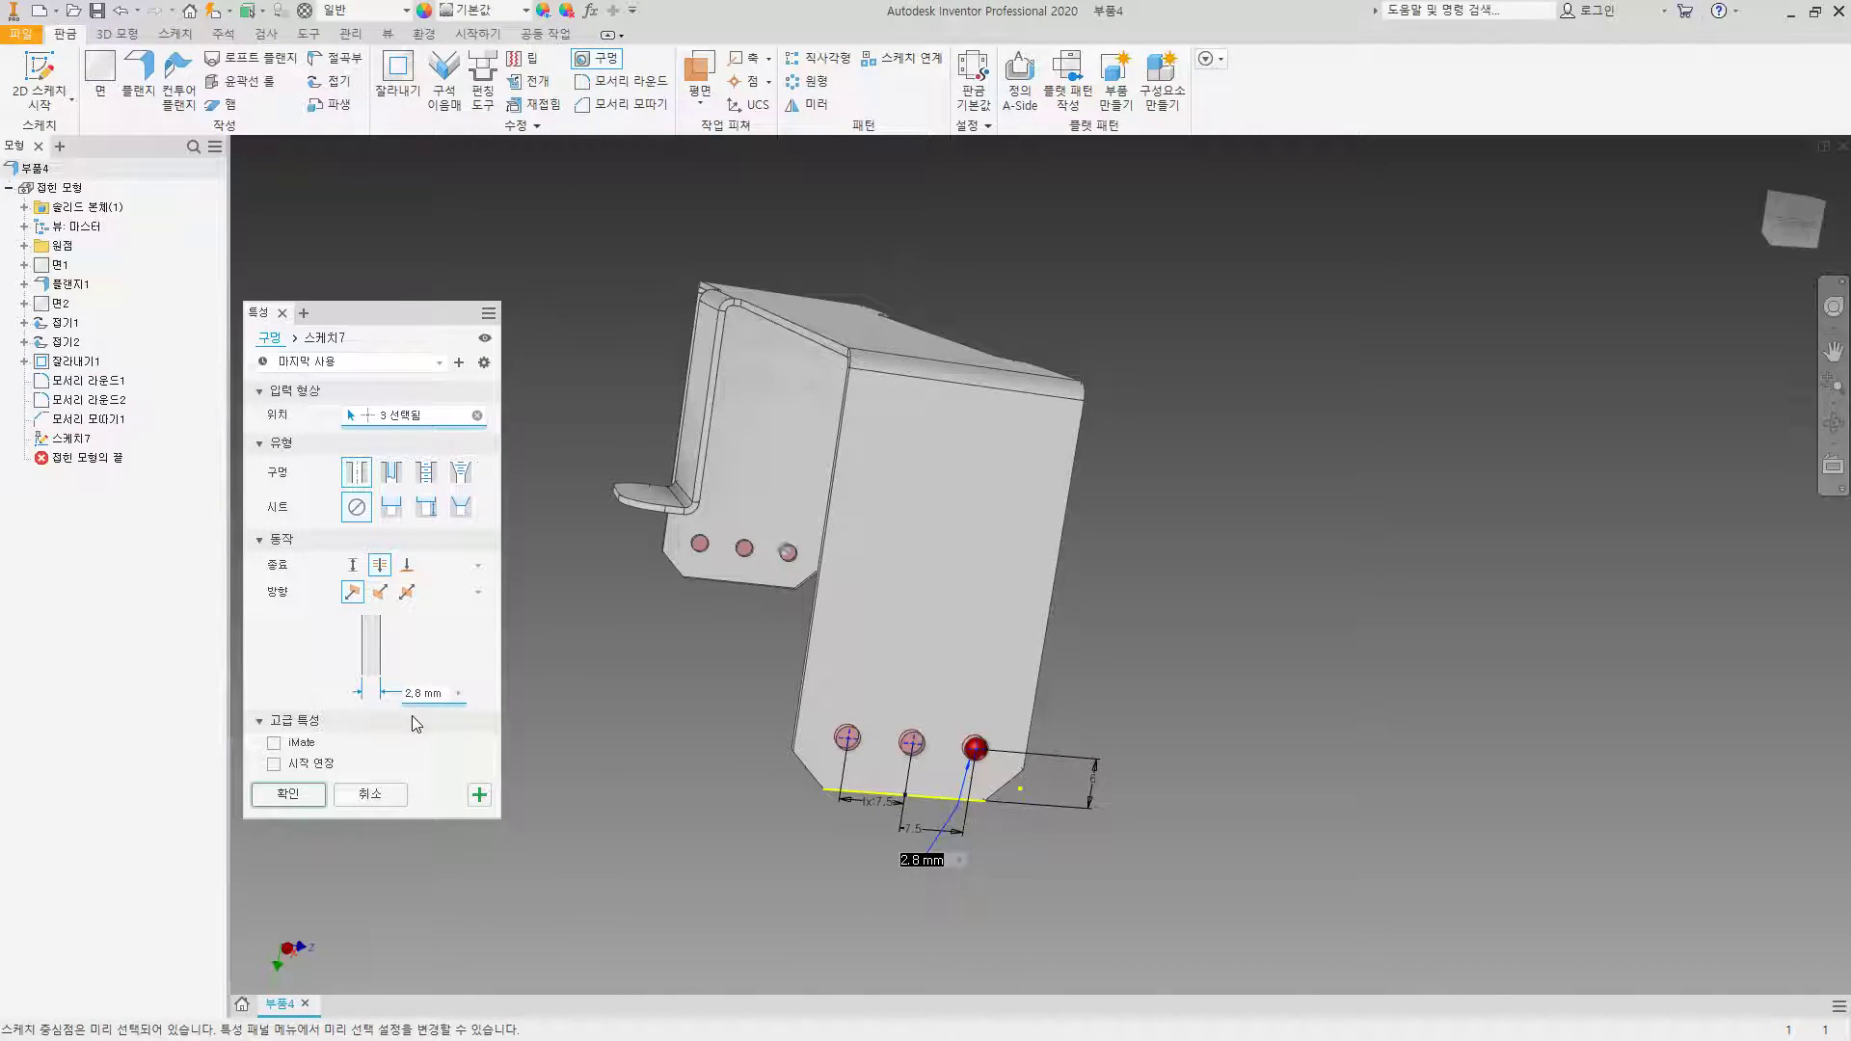
Step: Drill 2.8 mm simple holes through all at the three sketched points, piercing both side flanges
{"action": "left_click", "coordinate": [288, 794]}
{"action": "middle_click_drag", "start_coordinate": [627, 560], "coordinate": [778, 554], "text": "shift"}
{"action": "scroll", "coordinate": [777, 555], "scroll_direction": "up", "scroll_amount": 5}
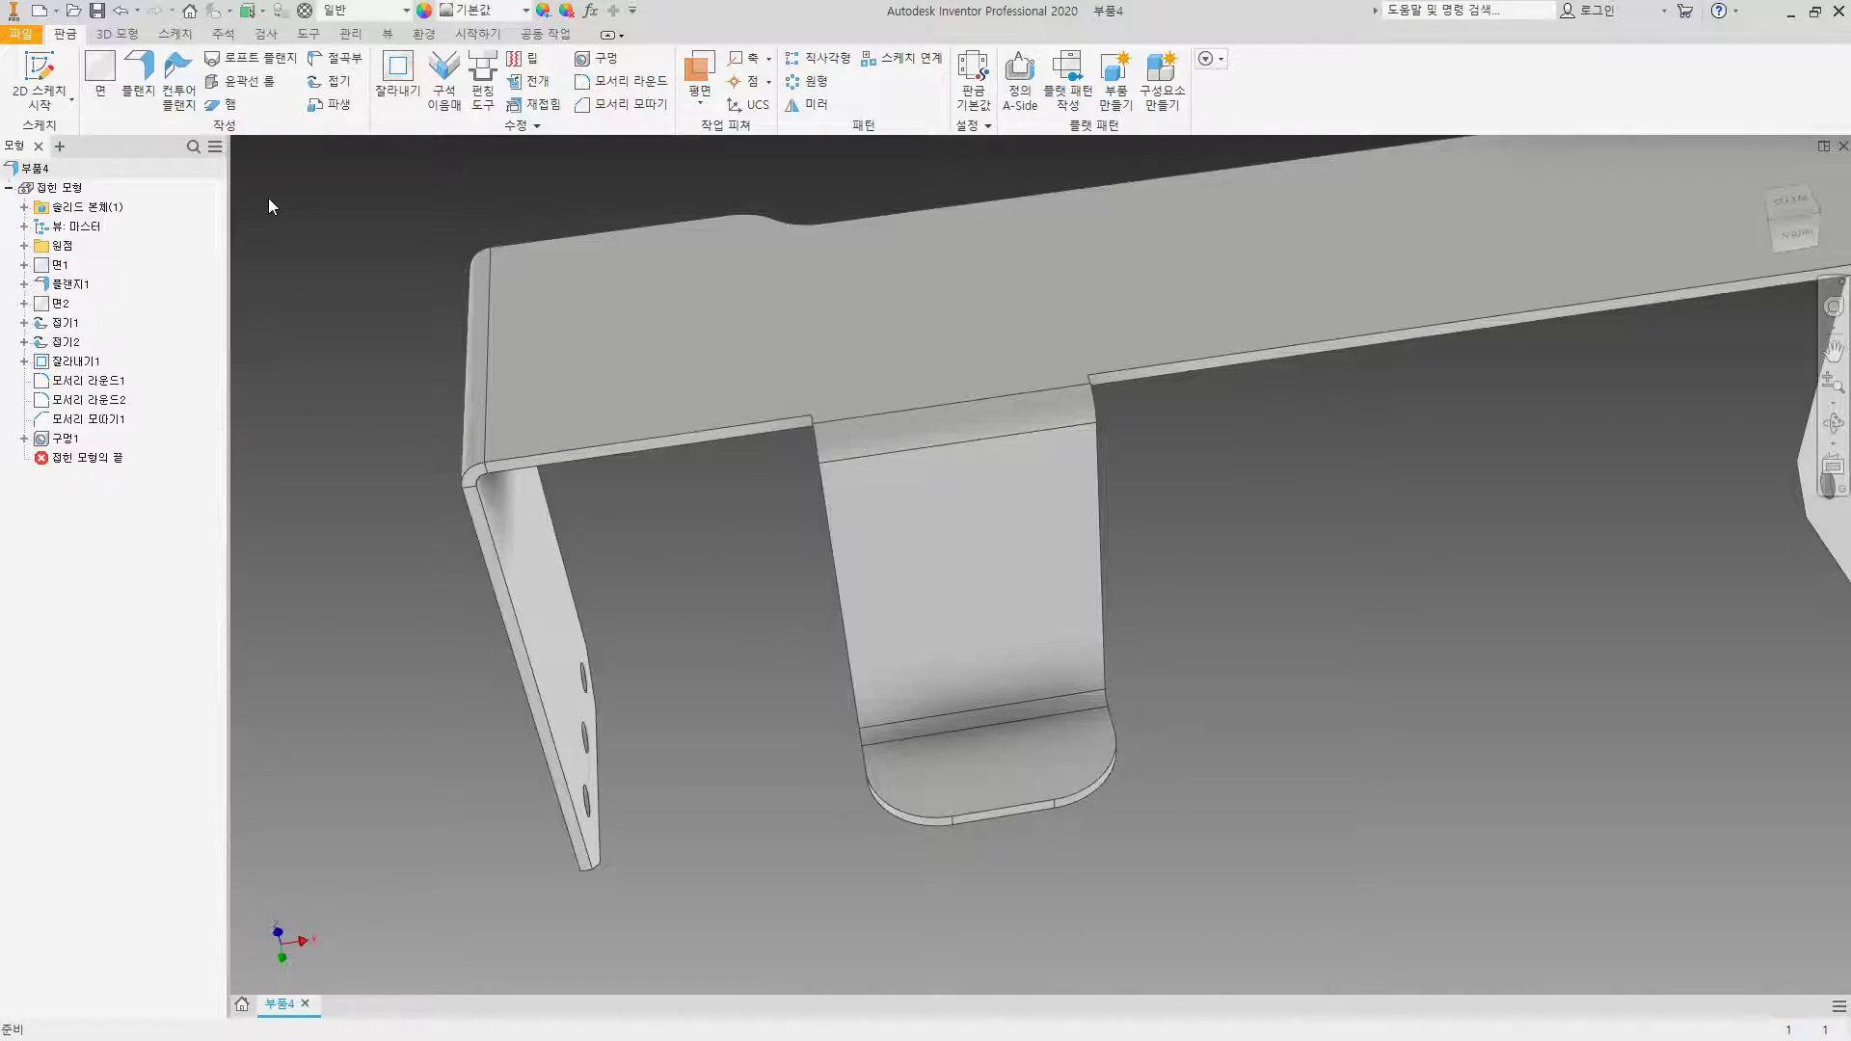
Step: Start a sketch on the end face of the twice-folded tab and place two hole points side by side
{"action": "left_click", "coordinate": [38, 77]}
{"action": "left_click", "coordinate": [1022, 762]}
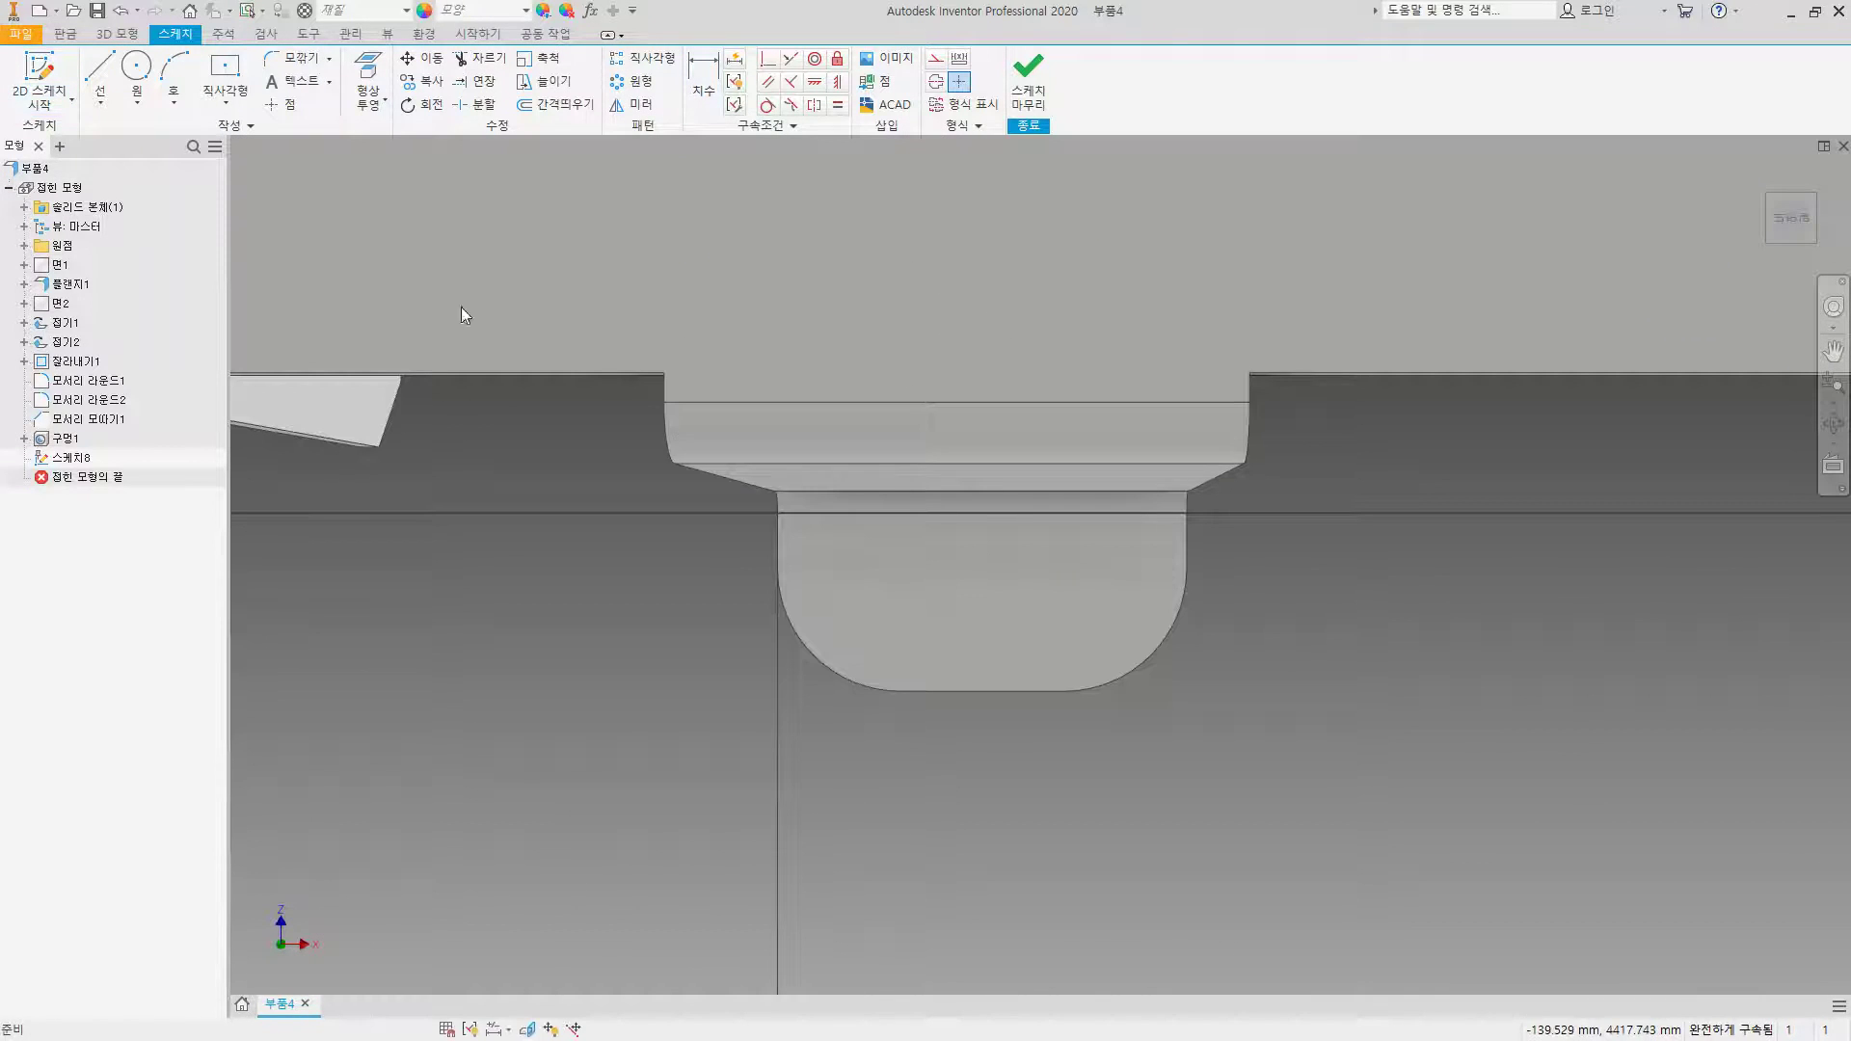
{"action": "left_click", "coordinate": [277, 104]}
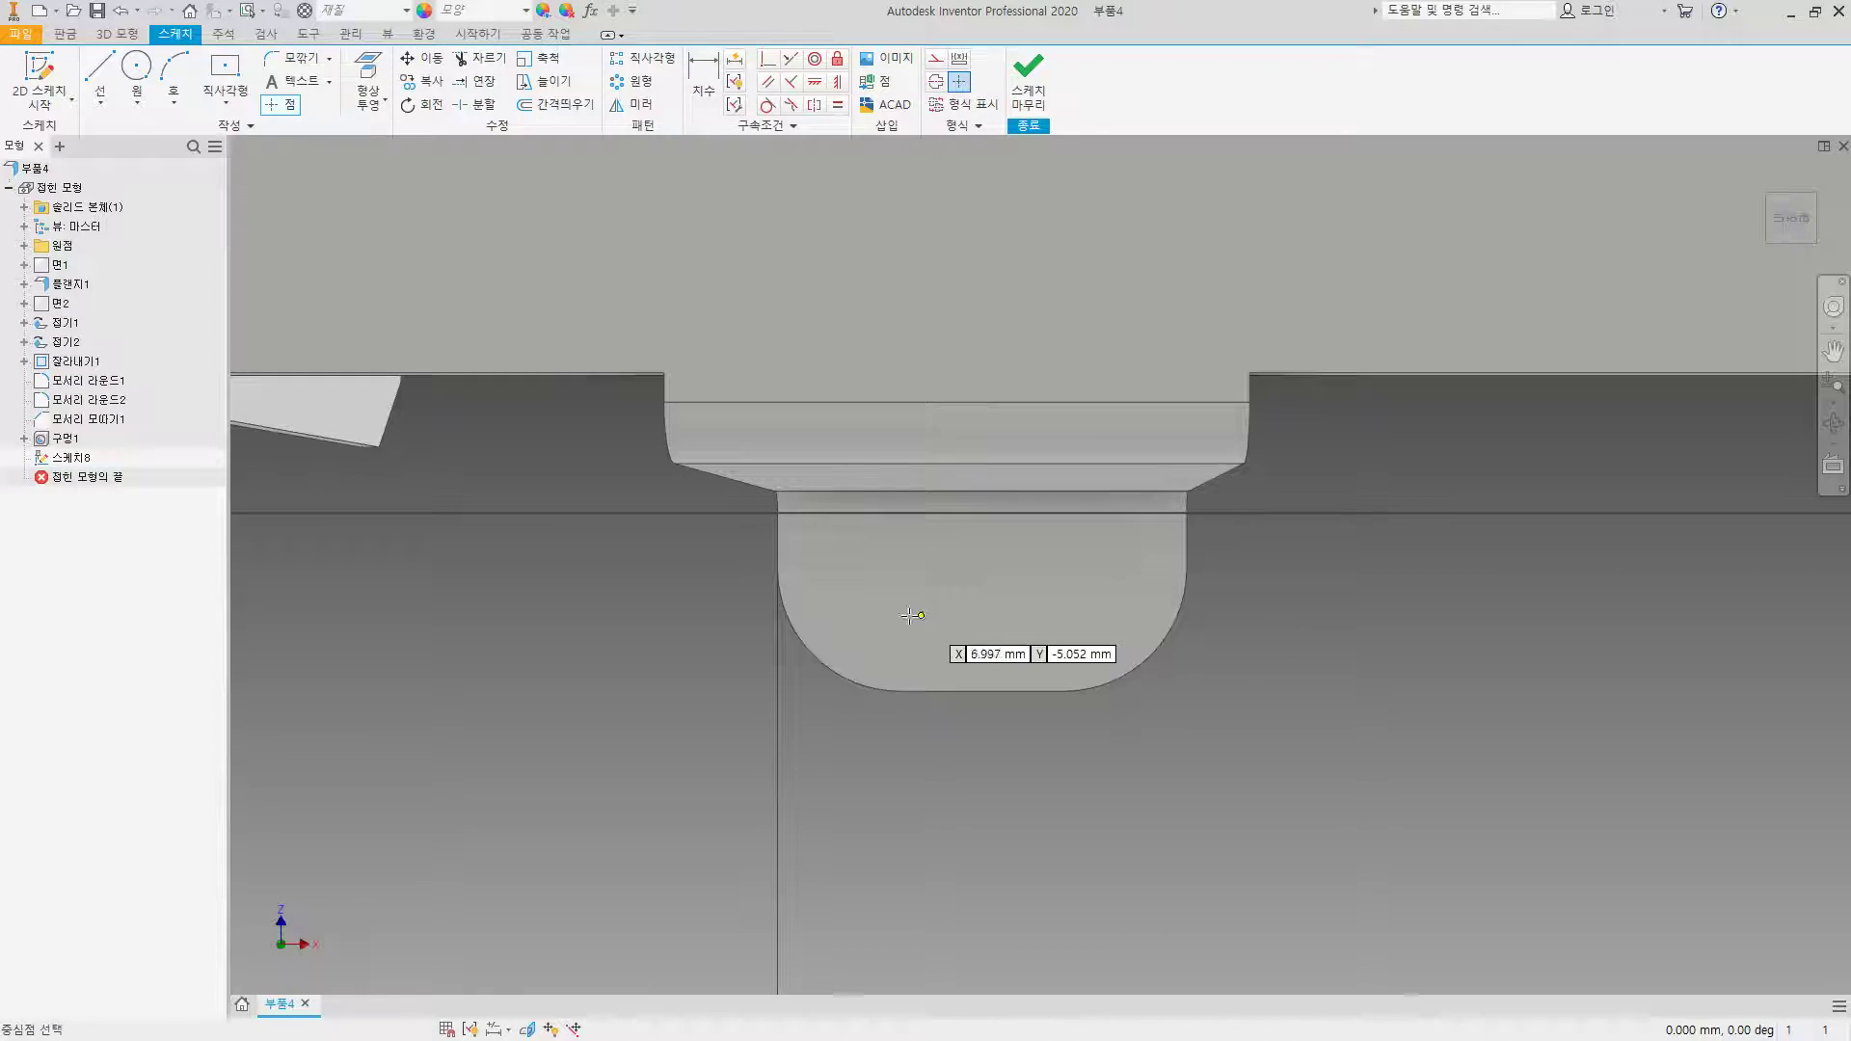
{"action": "left_click", "coordinate": [1084, 608]}
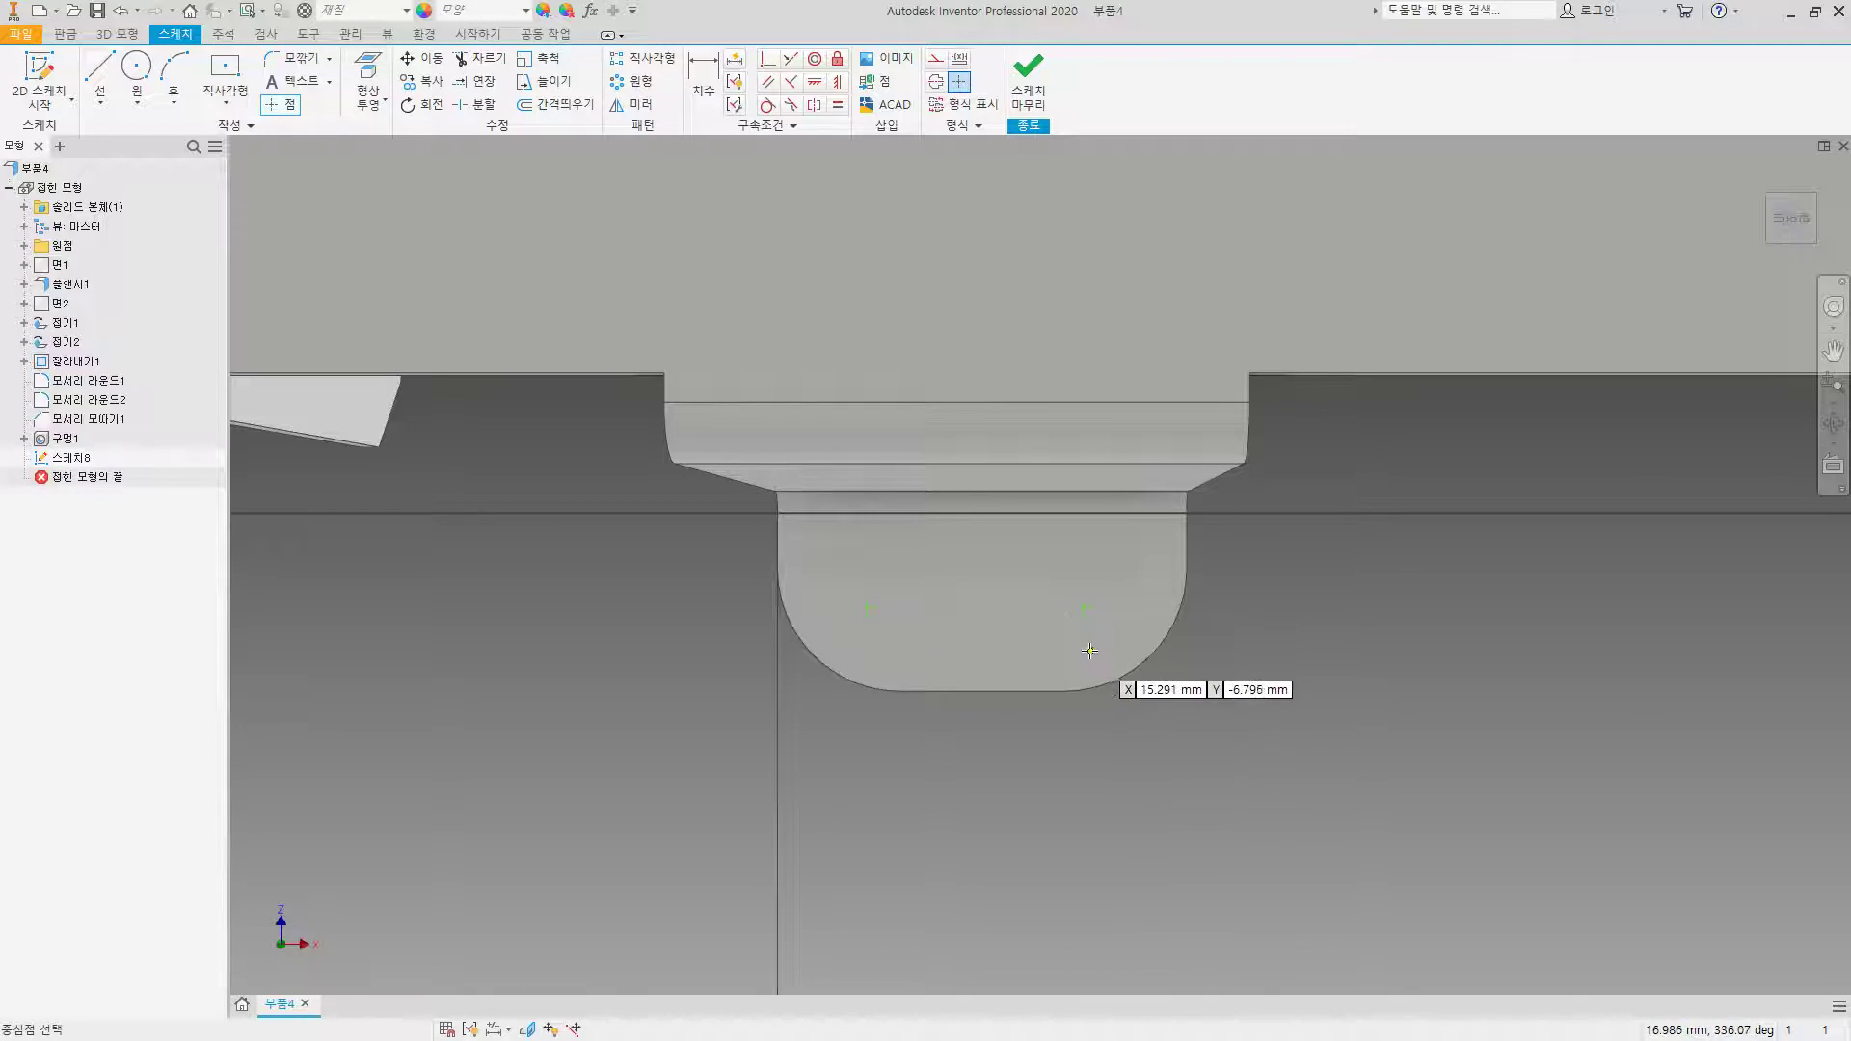
Step: Dimension the right point 4 mm from the tab's straight end edge
{"action": "left_click", "coordinate": [713, 82]}
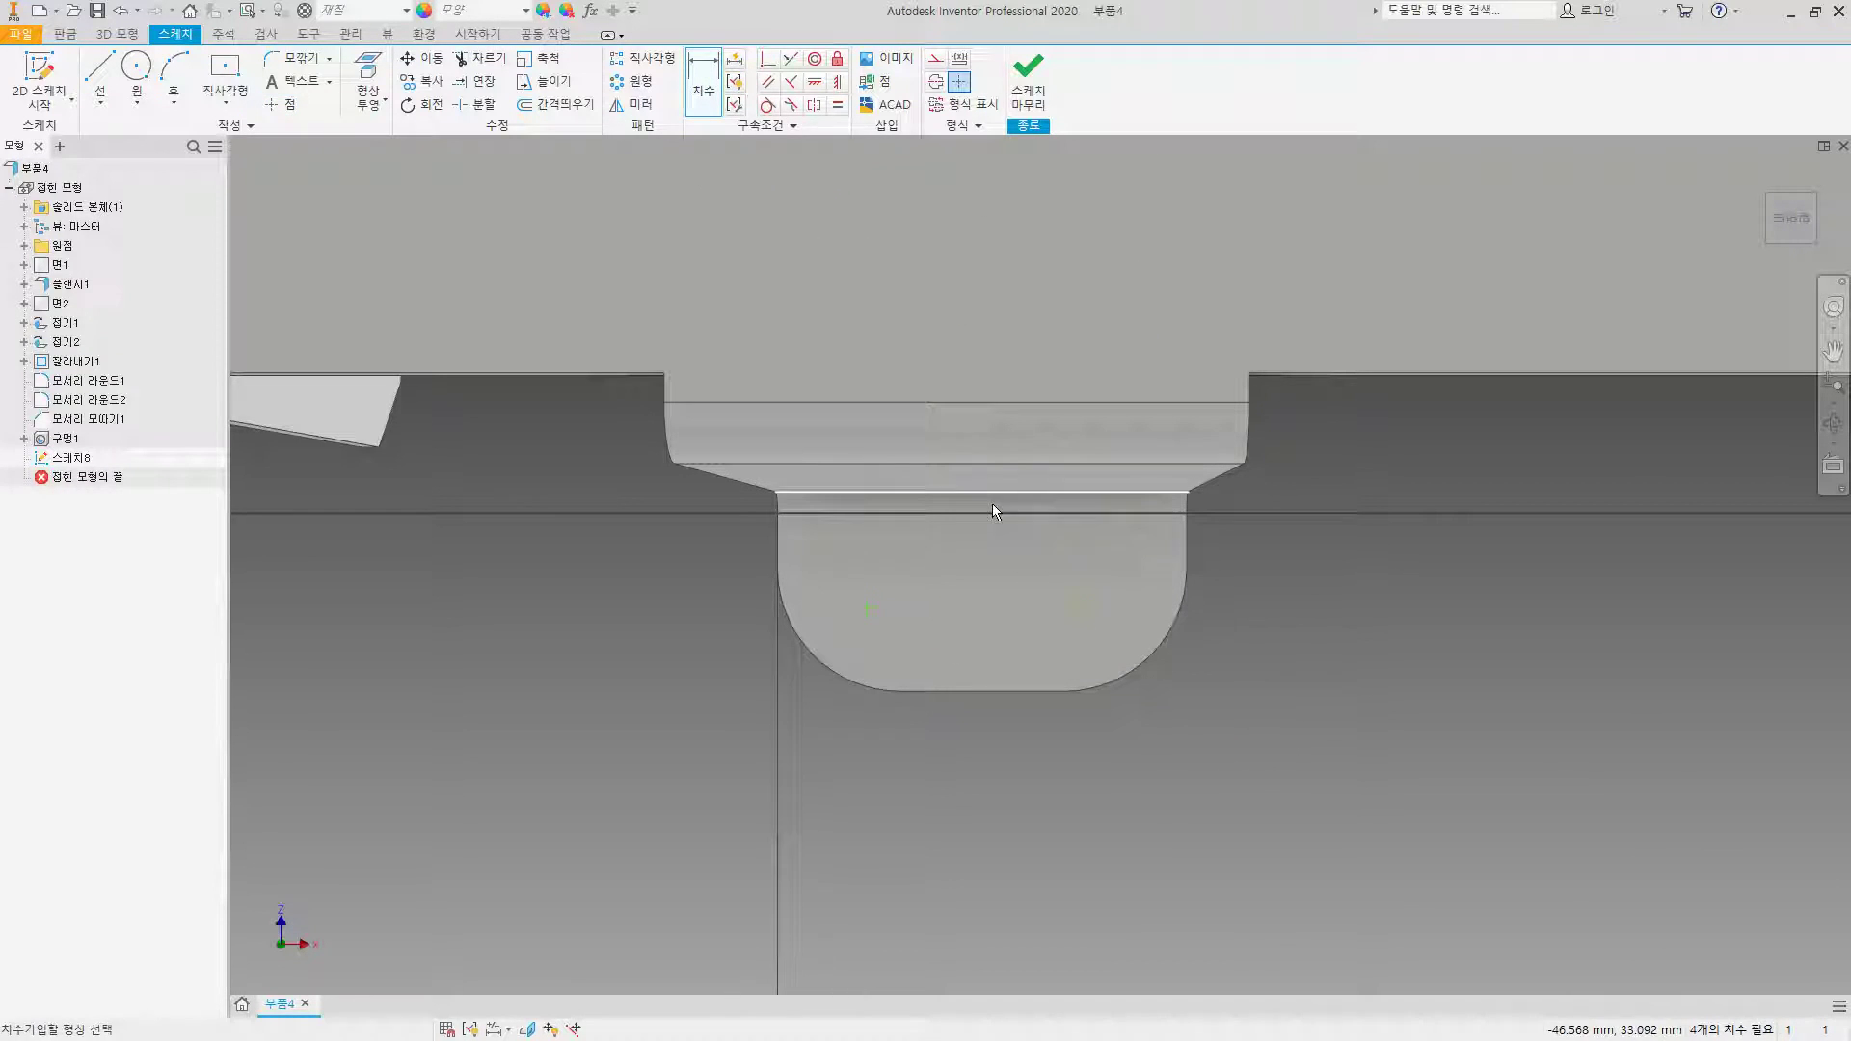
{"action": "left_click", "coordinate": [1032, 688]}
{"action": "left_click", "coordinate": [1084, 608]}
{"action": "left_click", "coordinate": [1362, 647]}
{"action": "key", "text": "Return"}
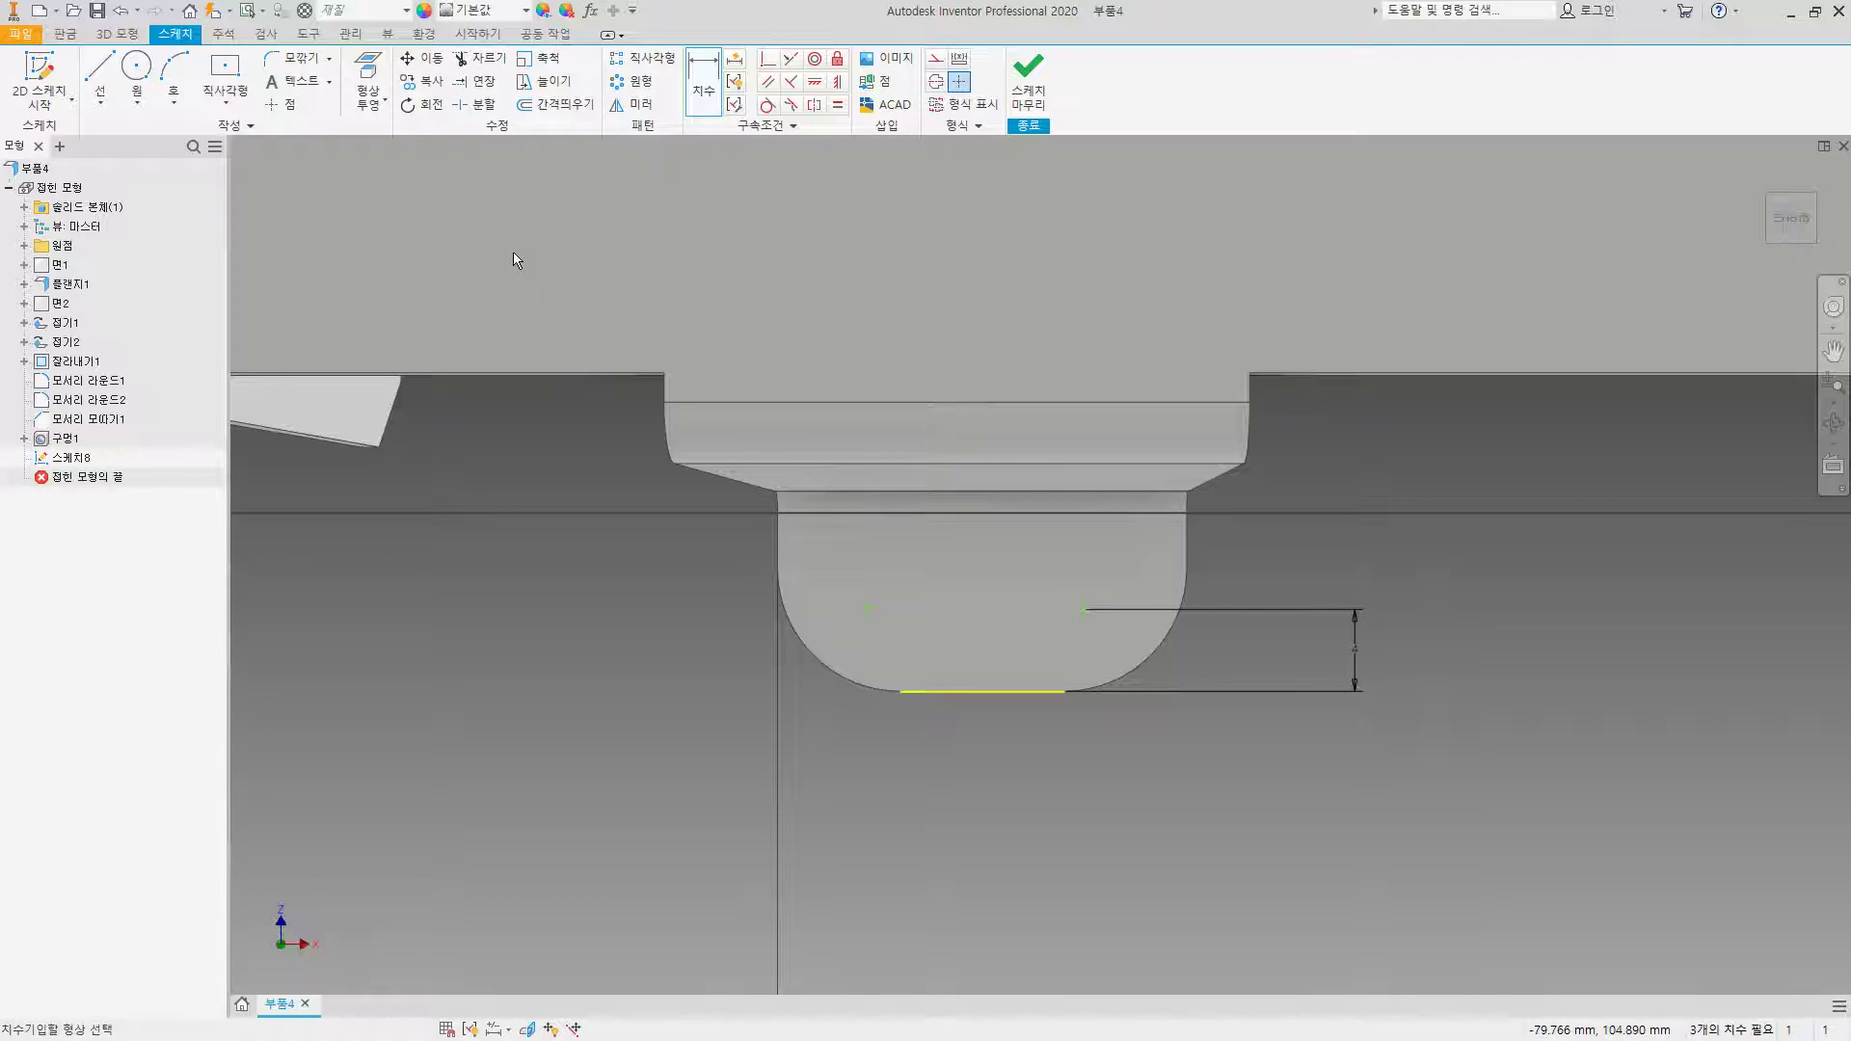
Step: Add a reference point at the midpoint of the tab's straight end edge
{"action": "left_click", "coordinate": [280, 104]}
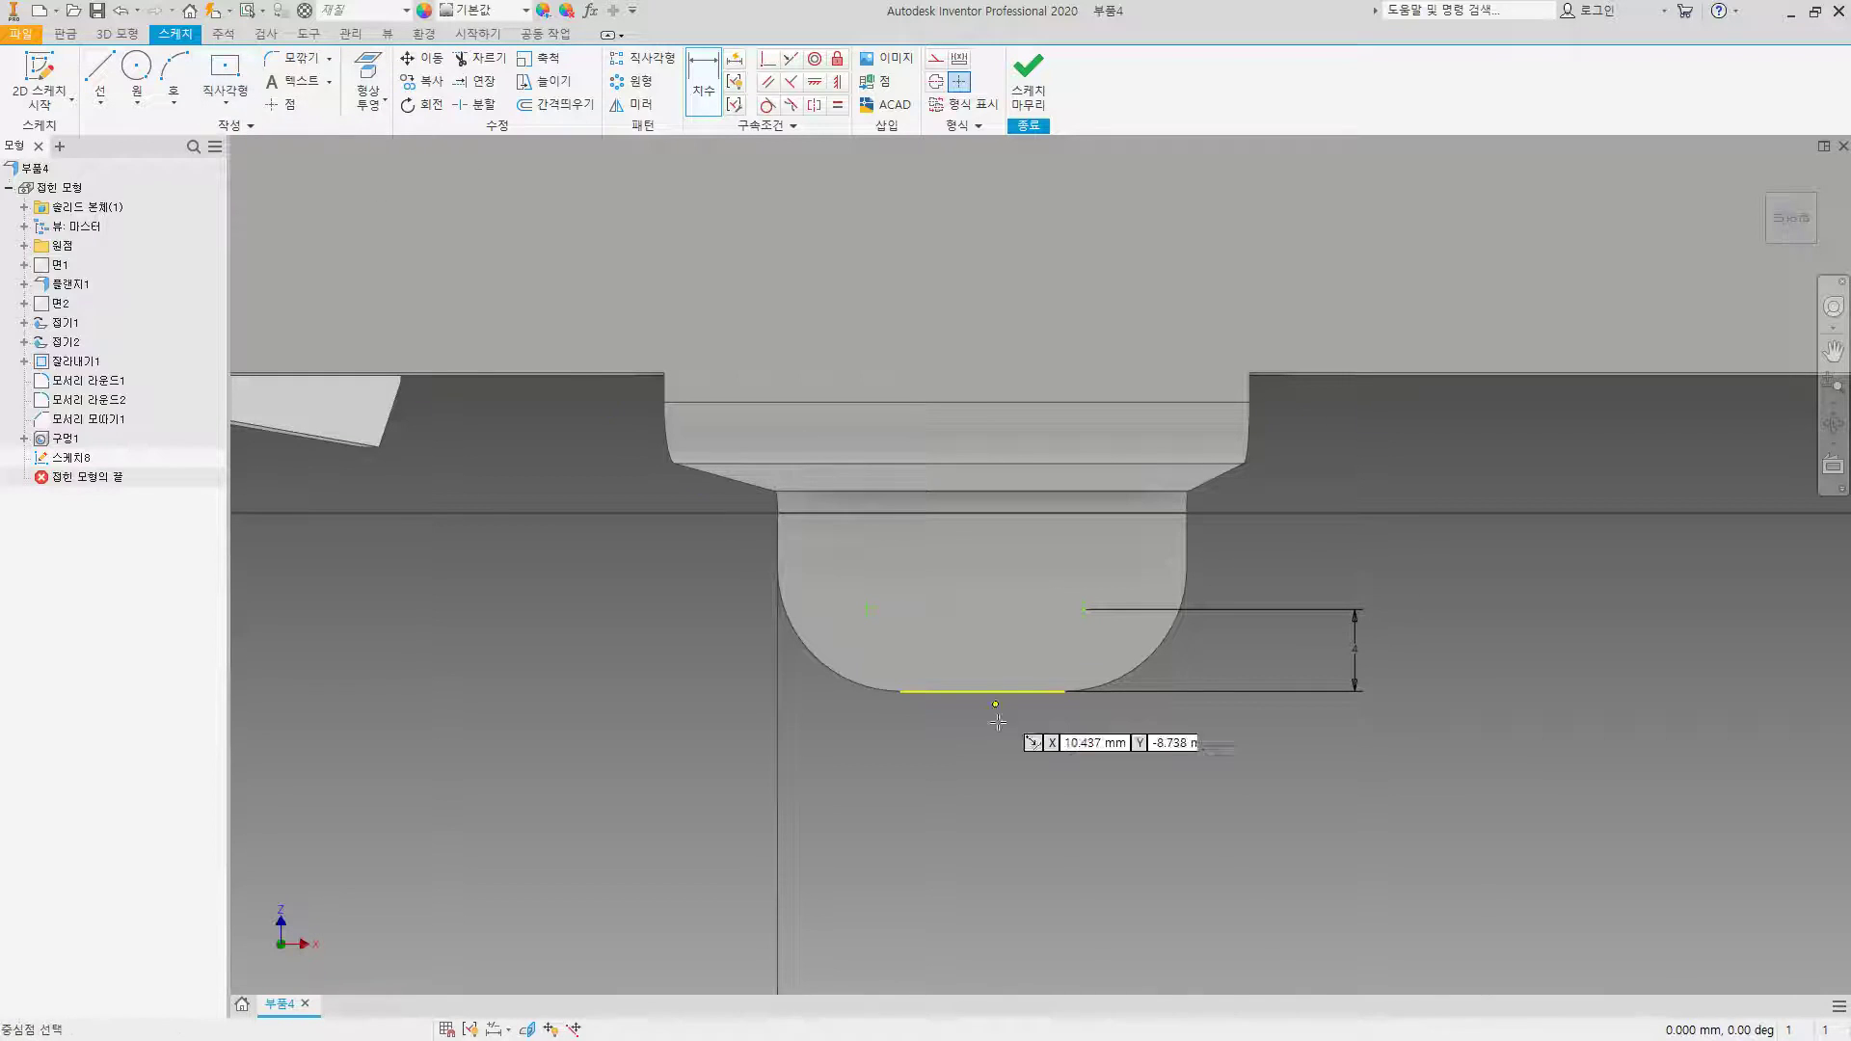
{"action": "left_click", "coordinate": [982, 690]}
{"action": "key", "text": "Escape"}
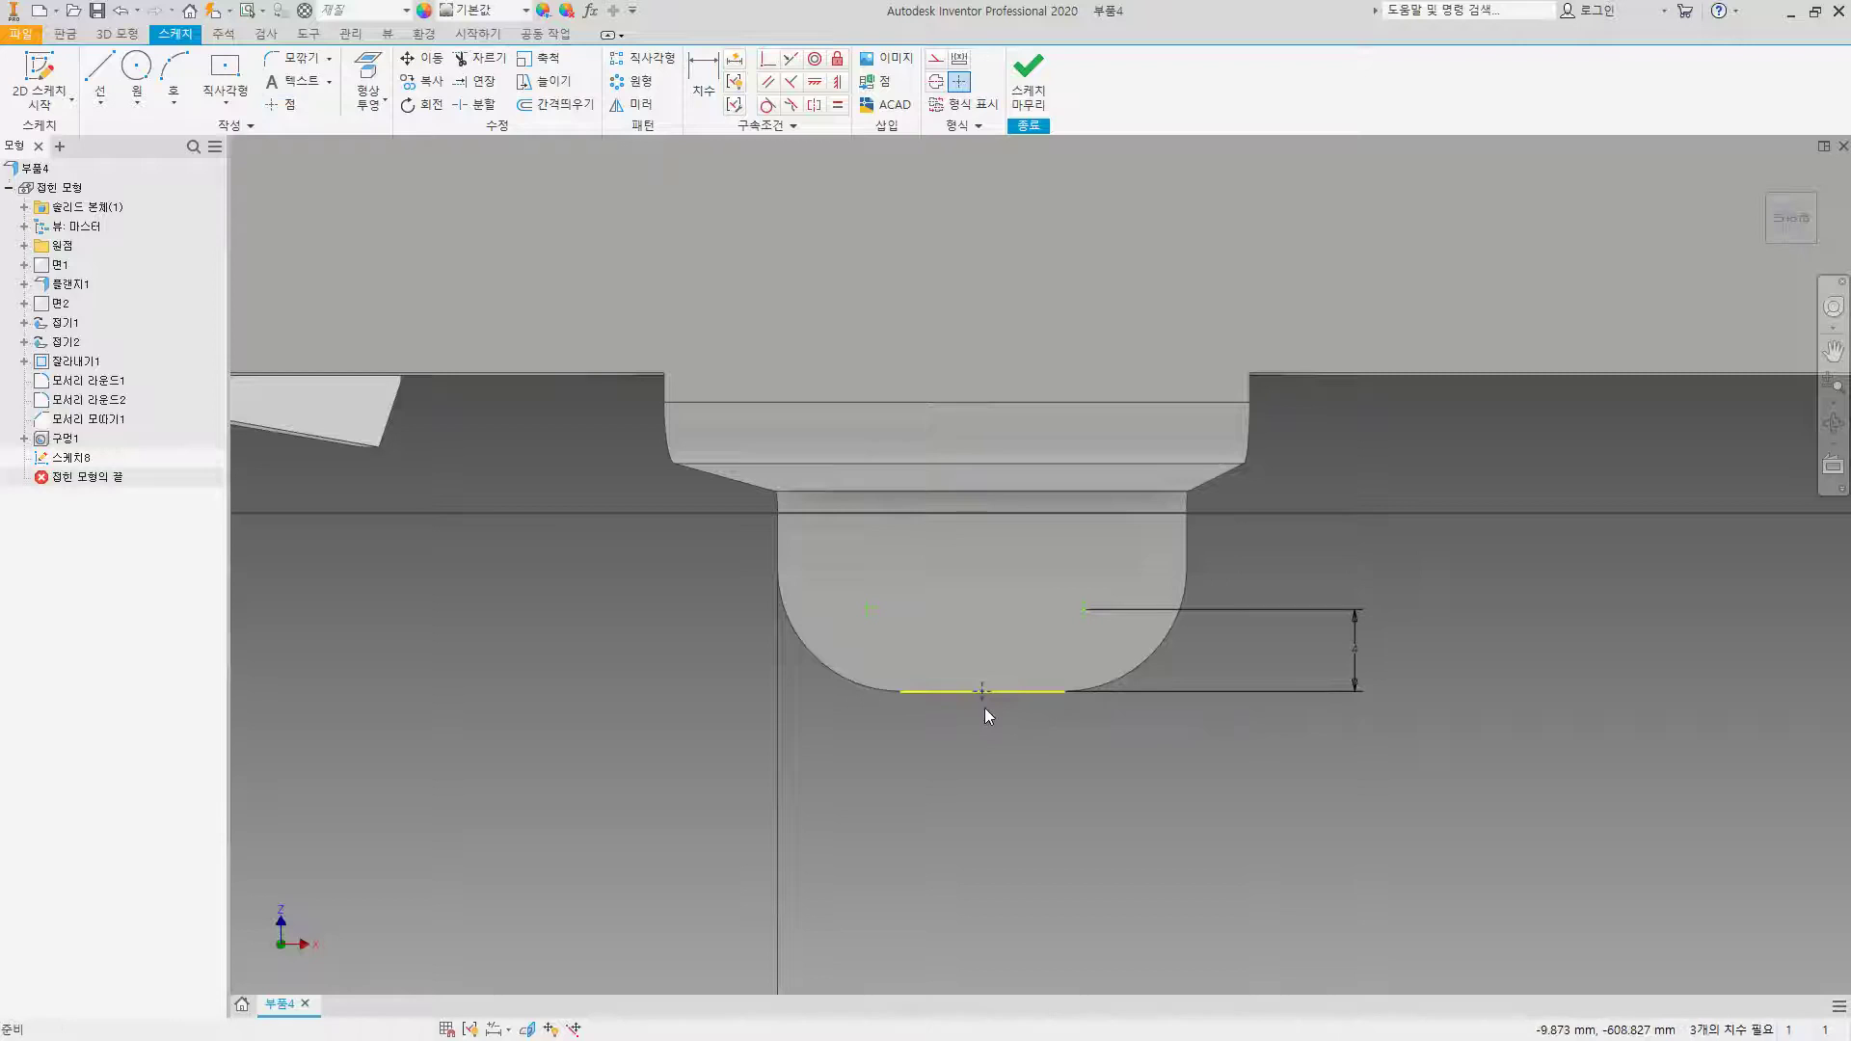
{"action": "left_click", "coordinate": [982, 692]}
Step: Dimension the right point 5 mm horizontally from the edge midpoint and constrain both hole points to the same horizontal line
{"action": "left_click", "coordinate": [703, 82]}
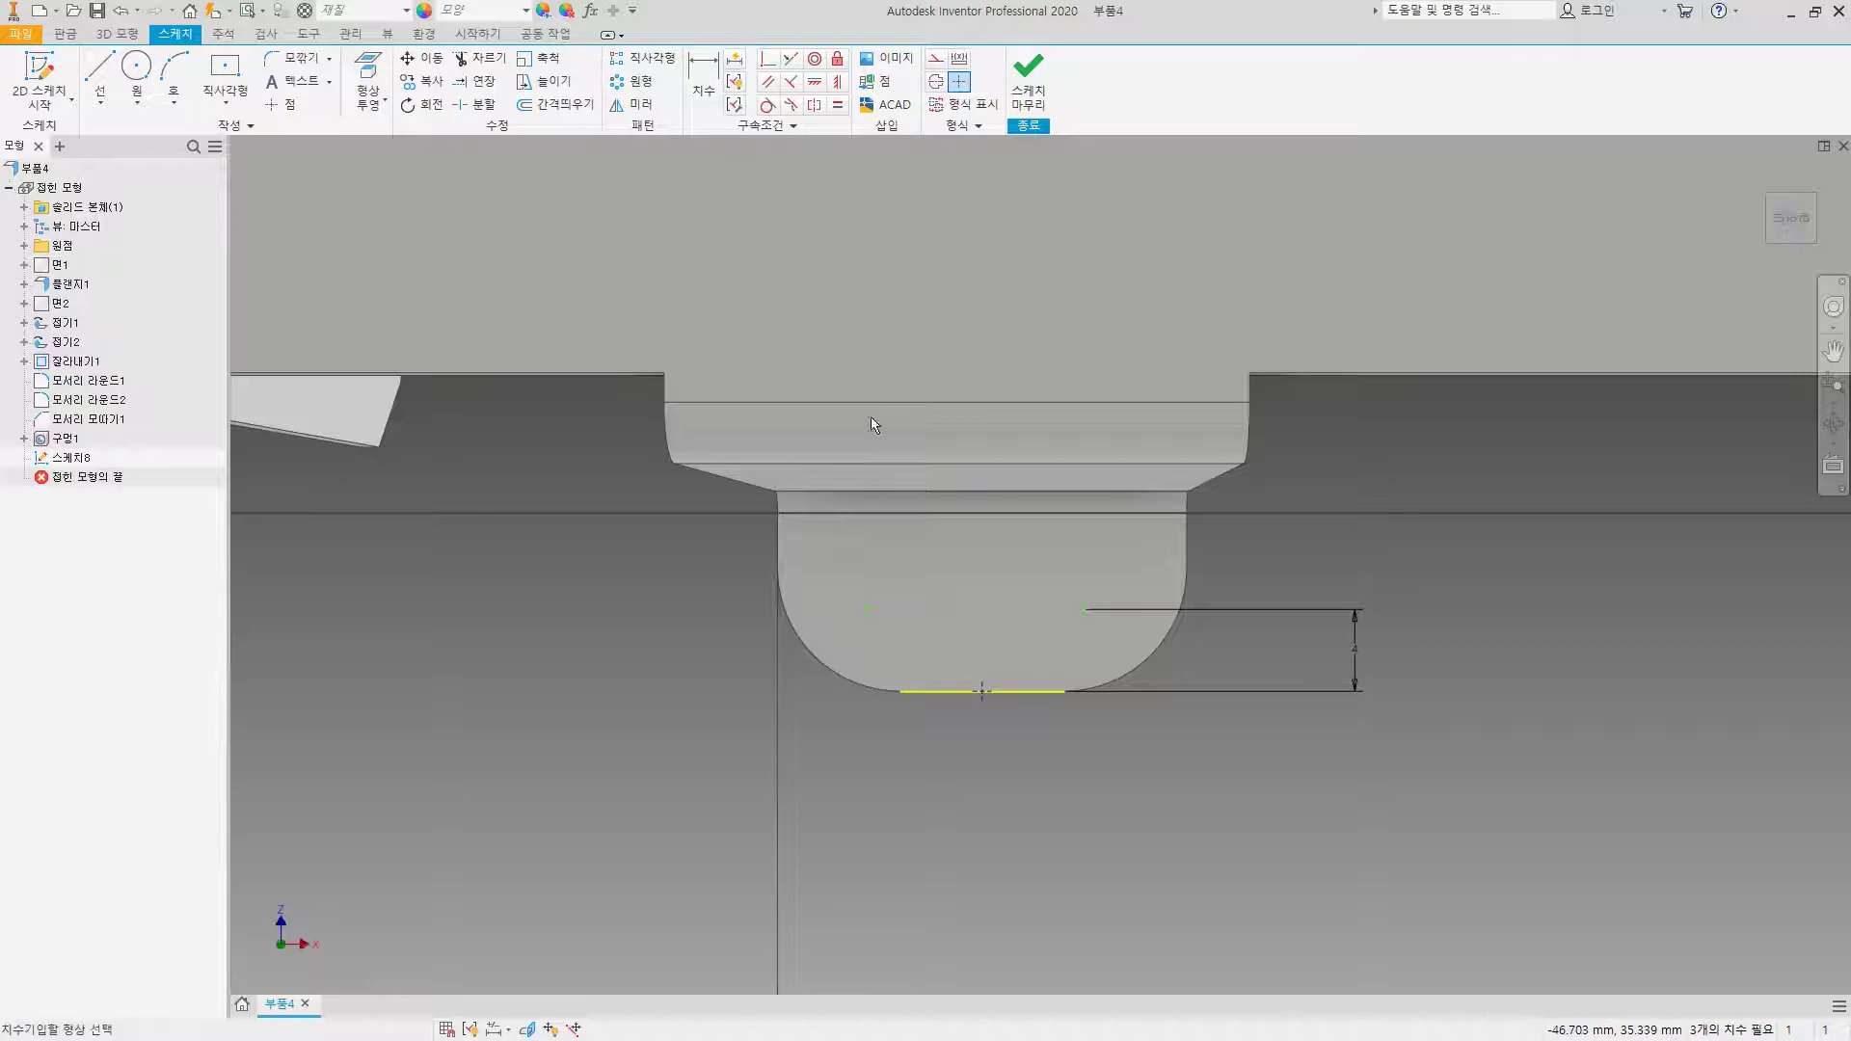
{"action": "left_click", "coordinate": [1056, 796]}
{"action": "type", "text": "5"}
{"action": "key", "text": "Return"}
{"action": "left_click", "coordinate": [814, 81]}
{"action": "left_click", "coordinate": [1086, 613]}
{"action": "key", "text": "Escape"}
Step: Dimension the left point 5 mm horizontally from the edge midpoint and finish the sketch
{"action": "left_click", "coordinate": [703, 82]}
{"action": "left_click", "coordinate": [867, 609]}
{"action": "left_click", "coordinate": [983, 691]}
{"action": "left_click", "coordinate": [935, 800]}
{"action": "type", "text": "5"}
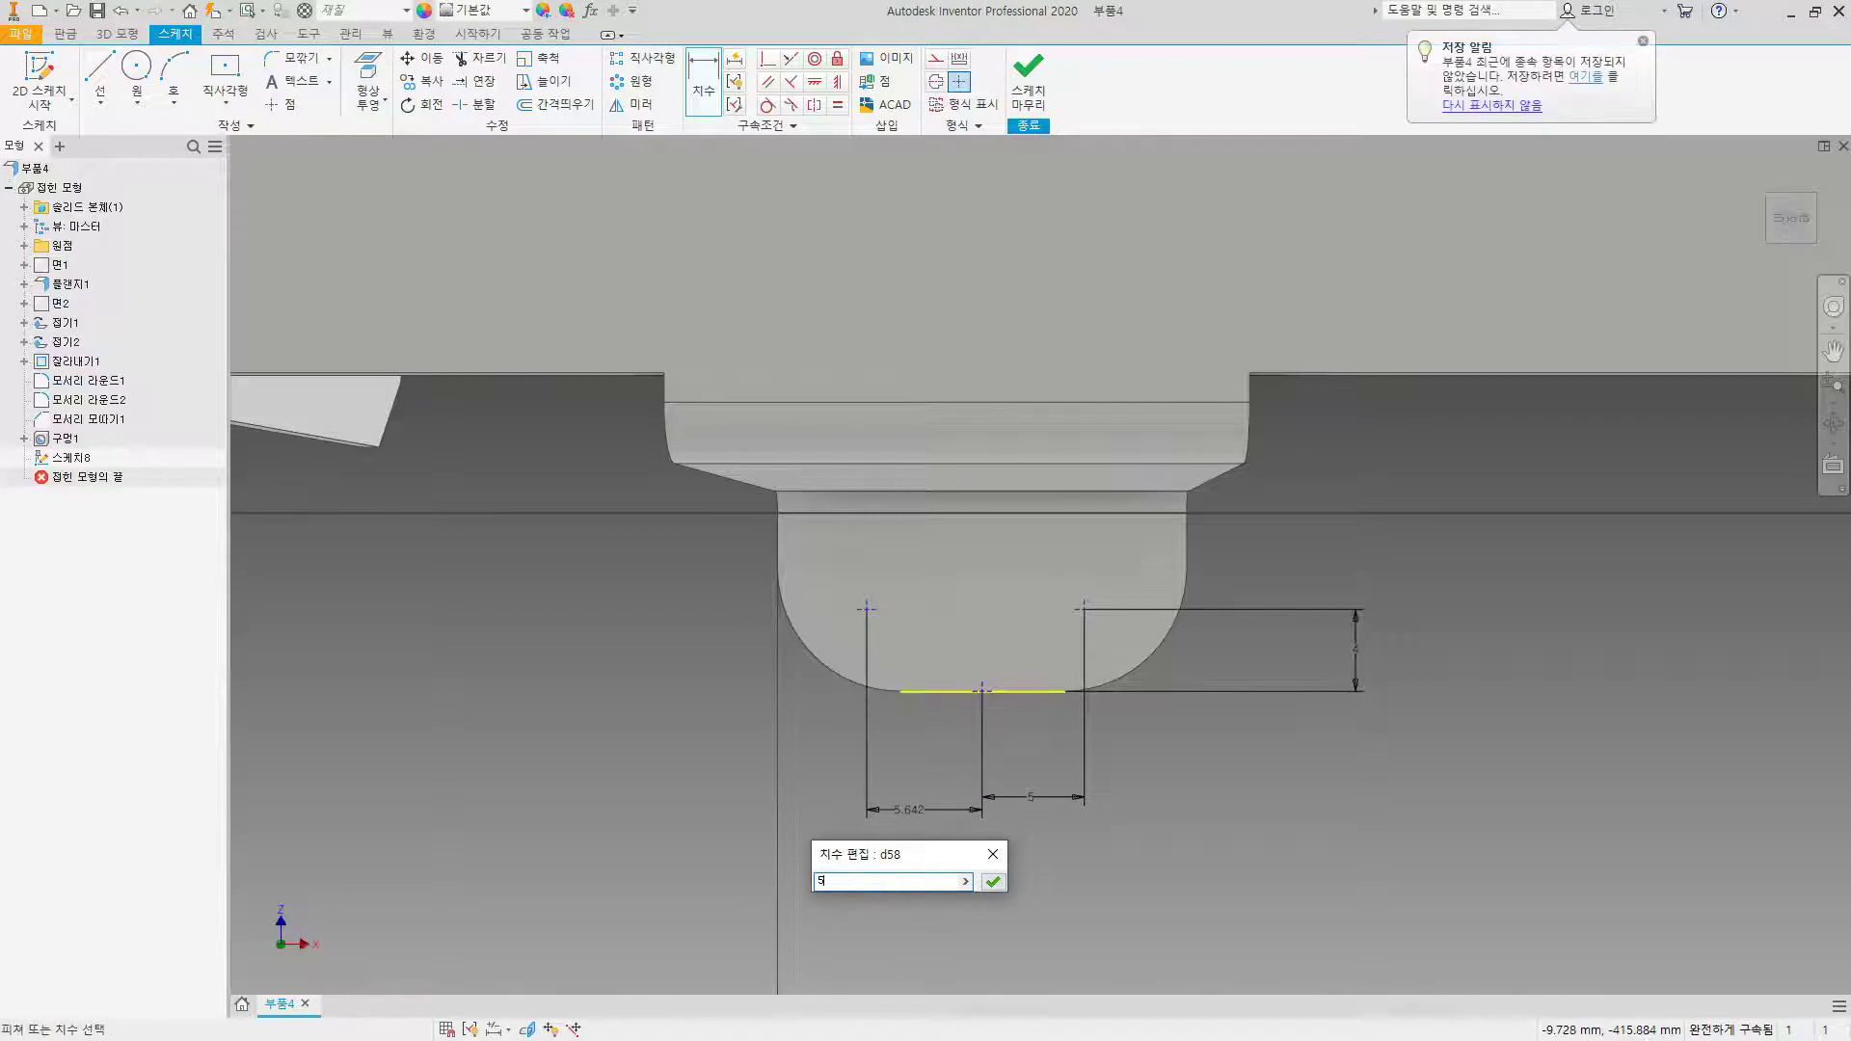
{"action": "key", "text": "Return"}
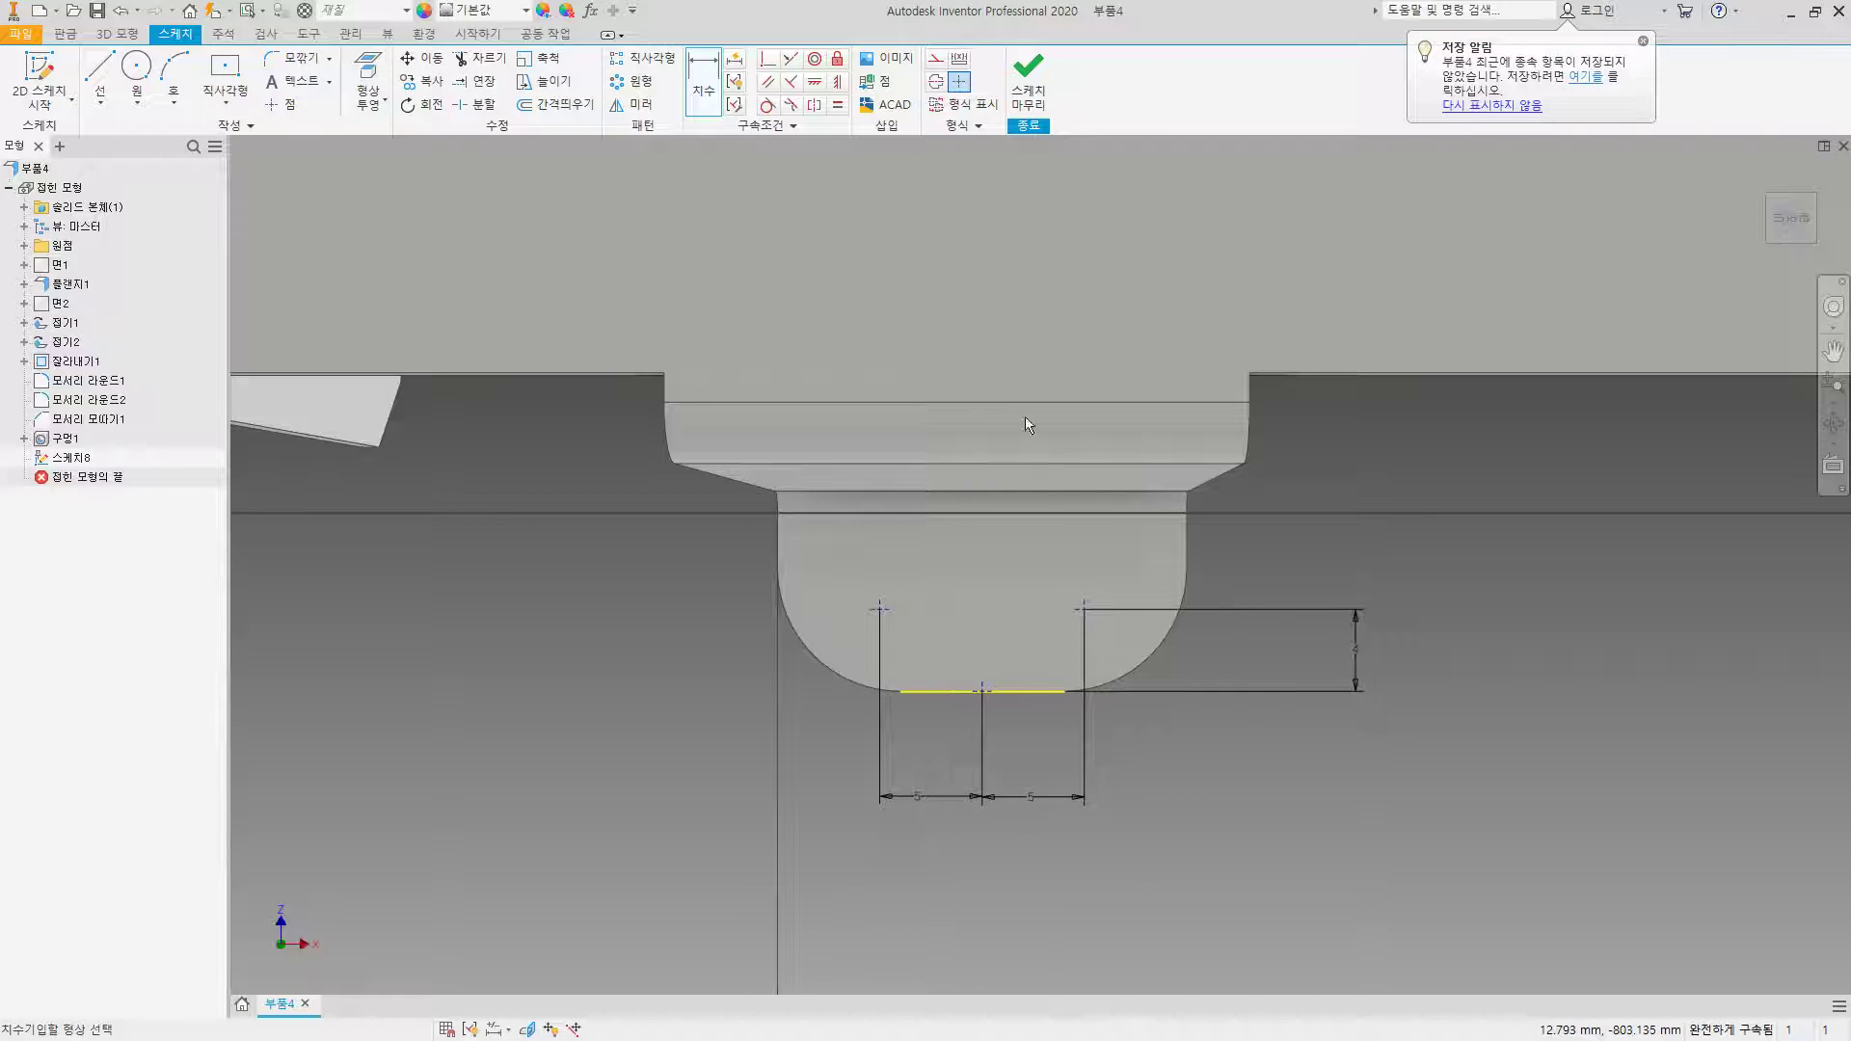
{"action": "left_click", "coordinate": [1028, 77]}
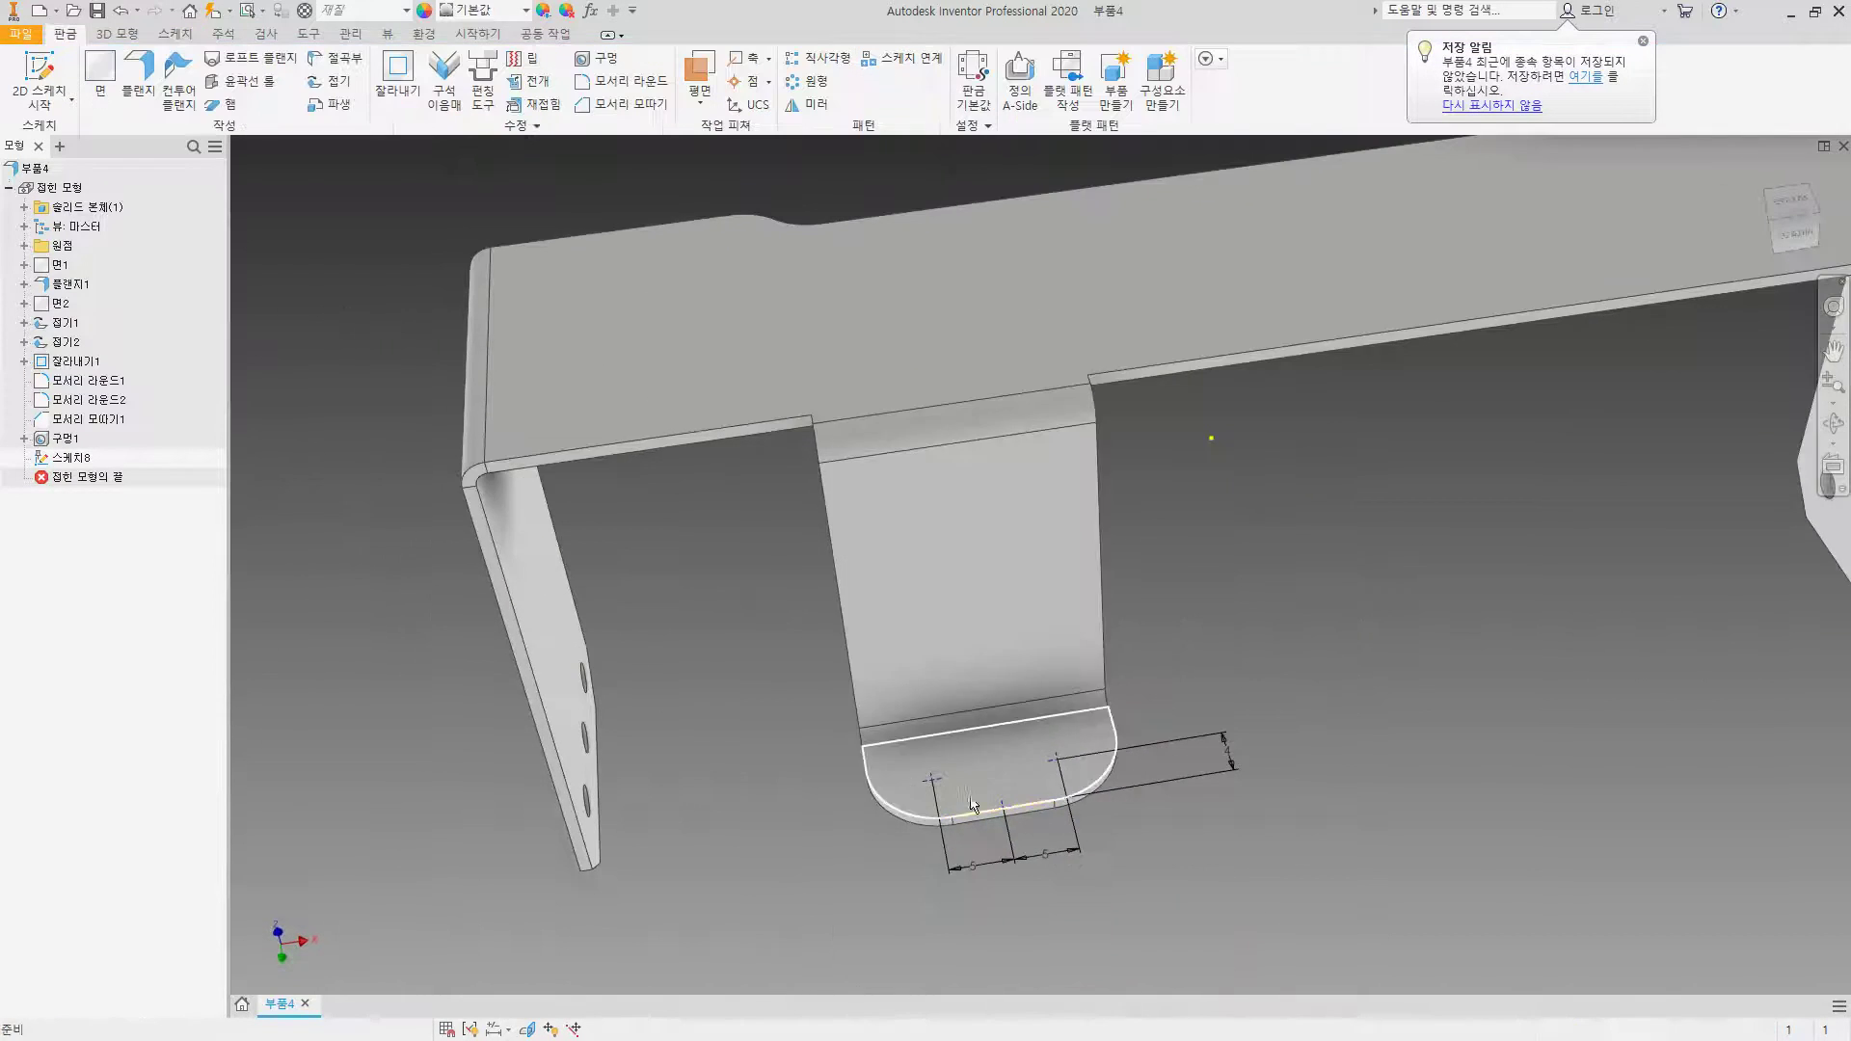
Step: Drill 2.8 mm simple holes through all at the two sketched points on the tab
{"action": "left_click", "coordinate": [598, 59]}
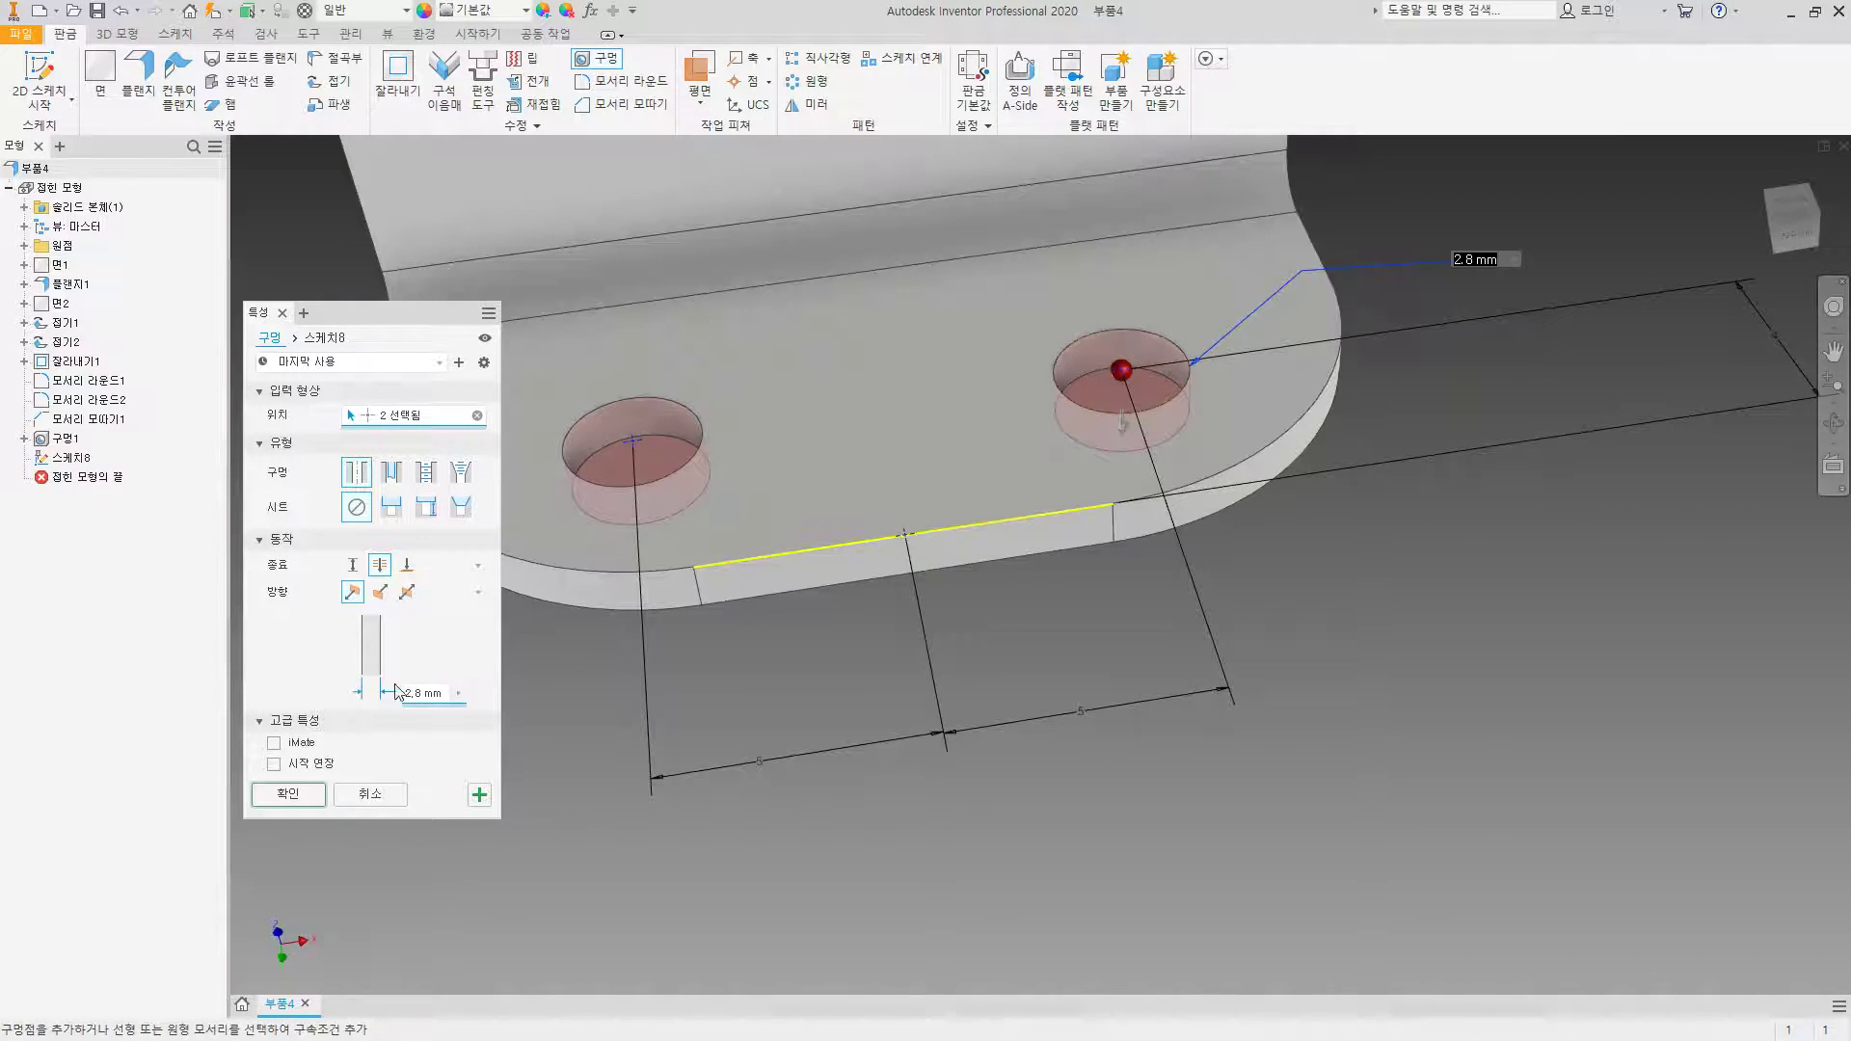
{"action": "left_click", "coordinate": [289, 796]}
{"action": "scroll", "coordinate": [695, 716], "scroll_direction": "down", "scroll_amount": 7}
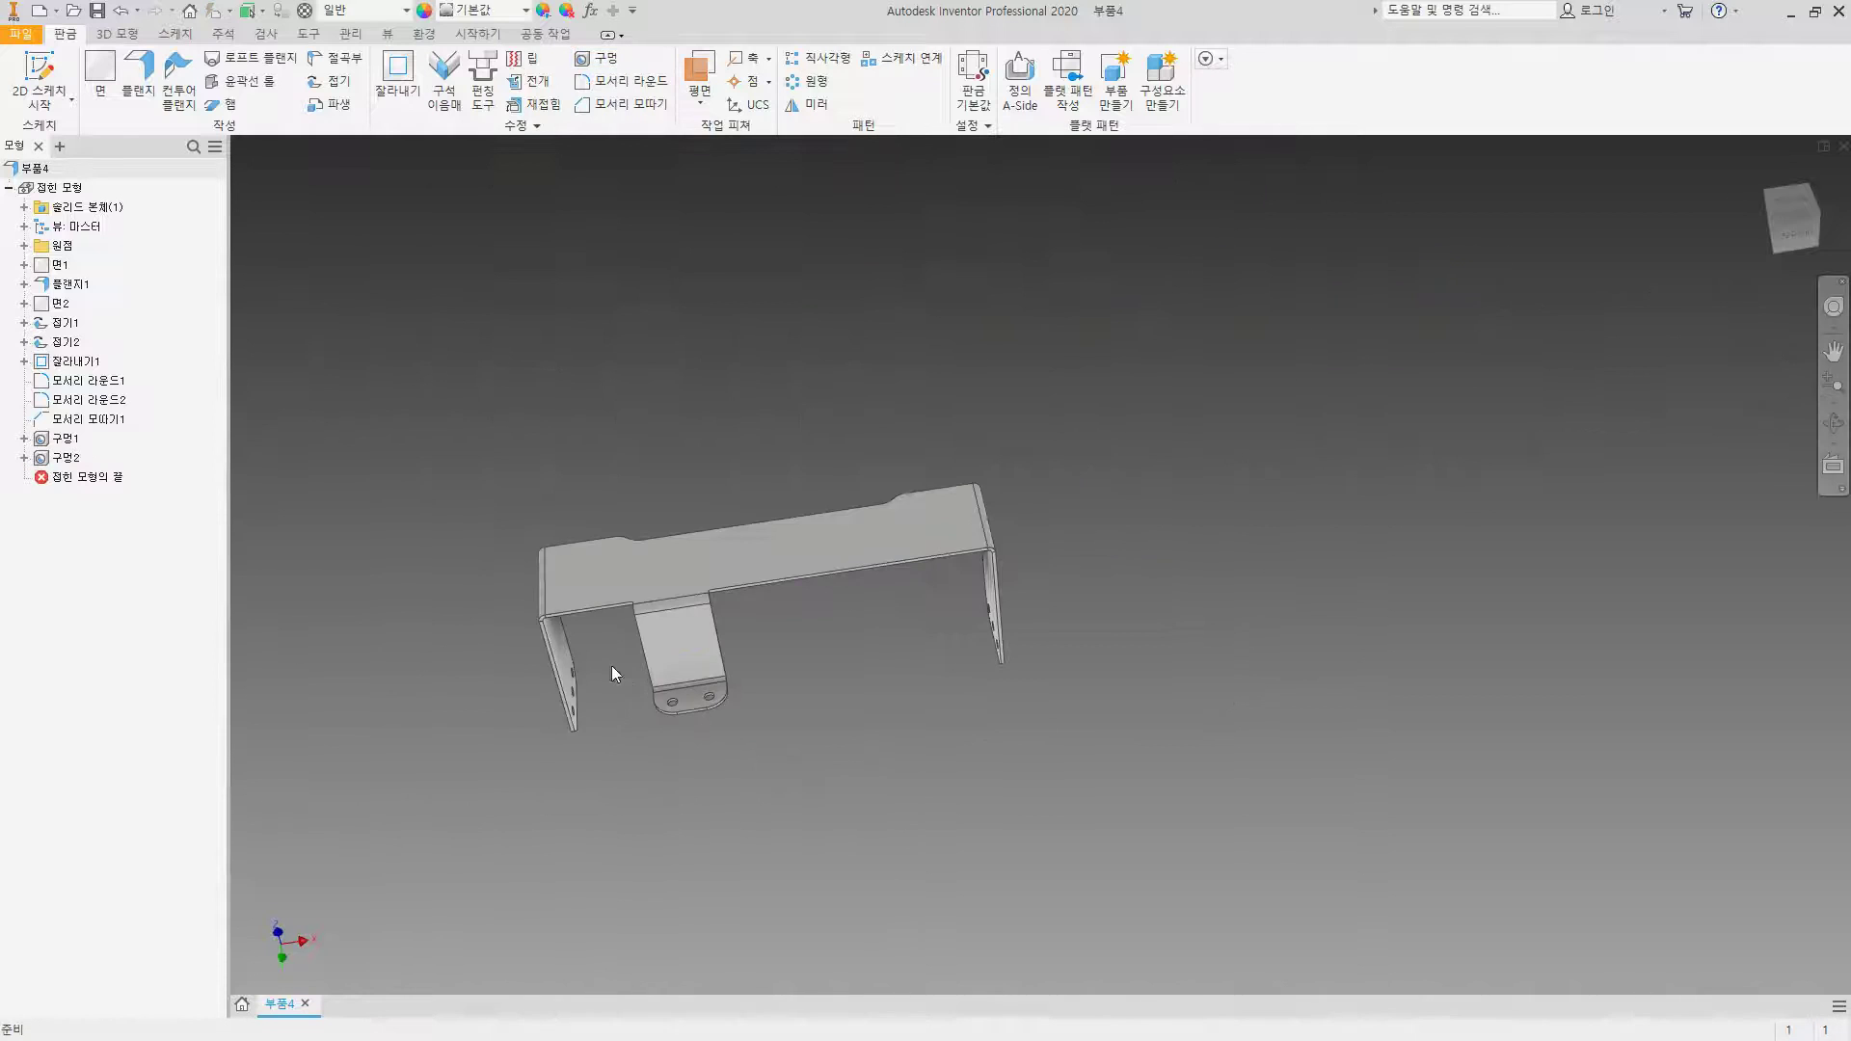
{"action": "scroll", "coordinate": [617, 665], "scroll_direction": "up", "scroll_amount": 3}
{"action": "middle_click_drag", "start_coordinate": [594, 652], "coordinate": [591, 405], "text": "shift"}
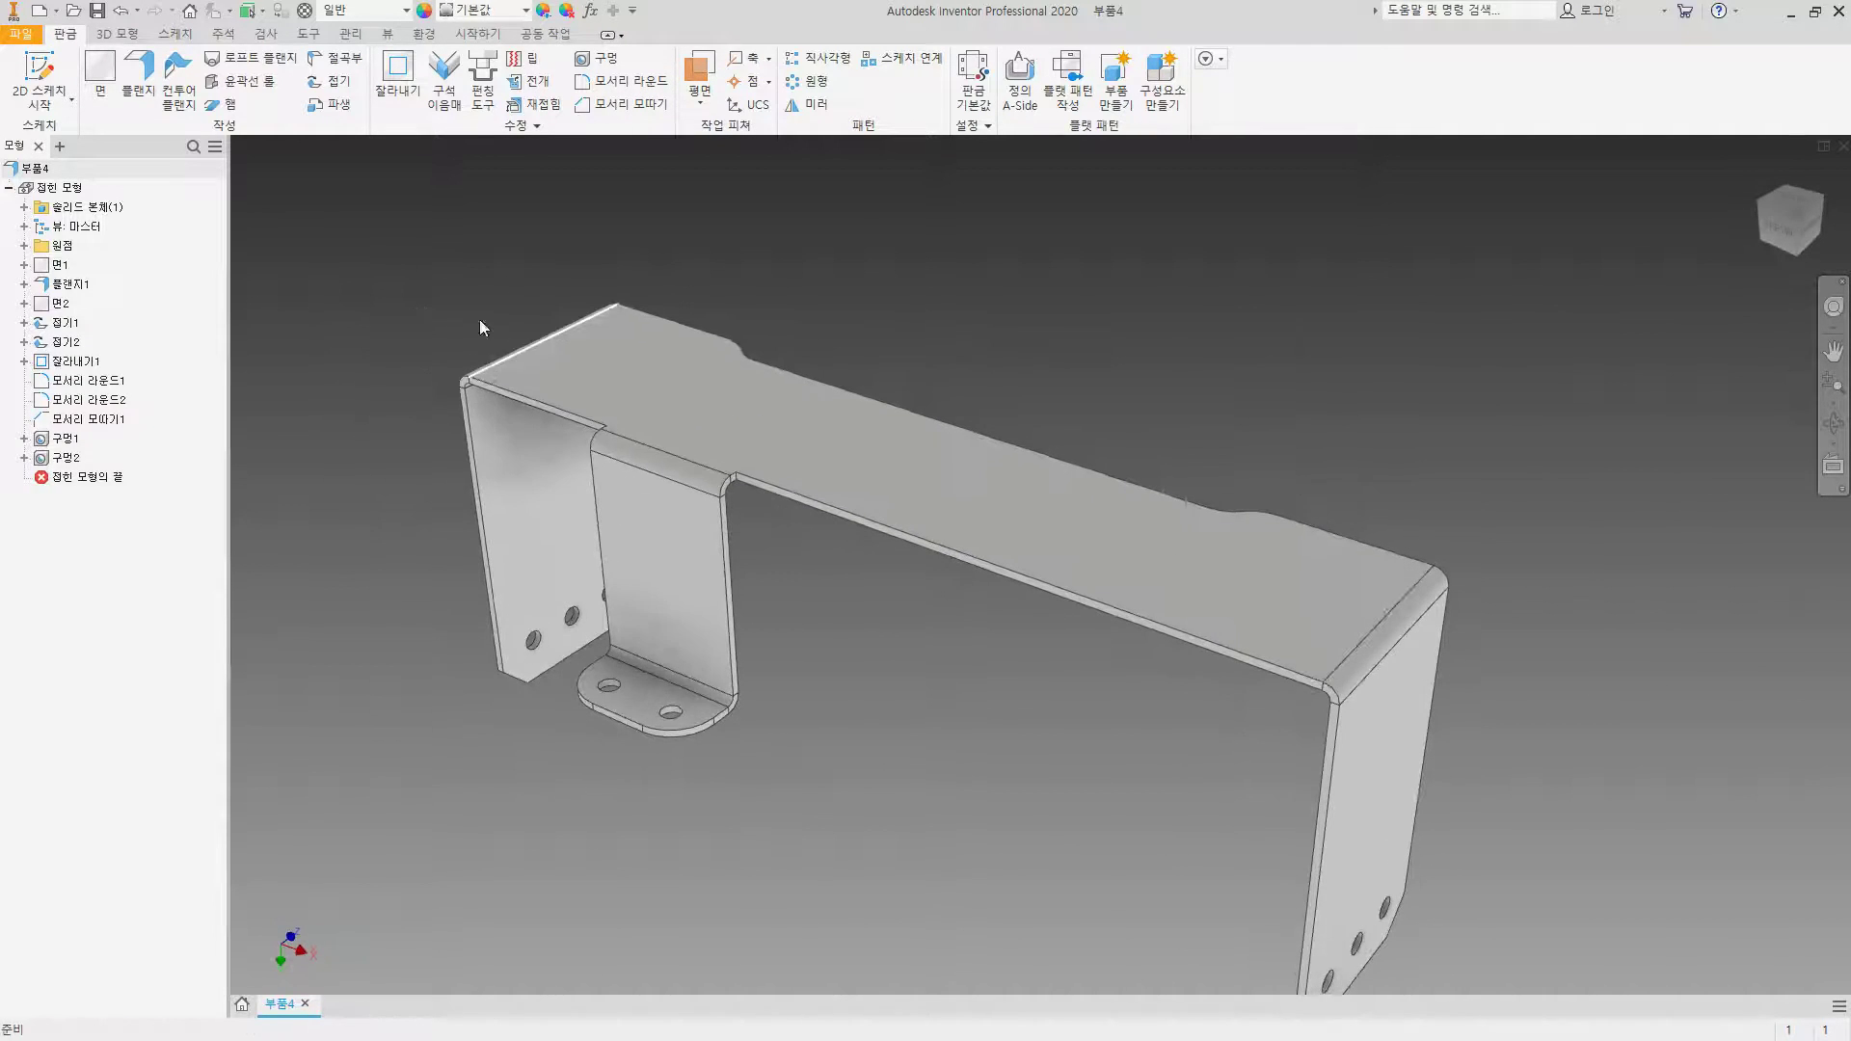
Step: Save the part as 부품4.ipt in the proposed tutorial folder
{"action": "left_click", "coordinate": [100, 12]}
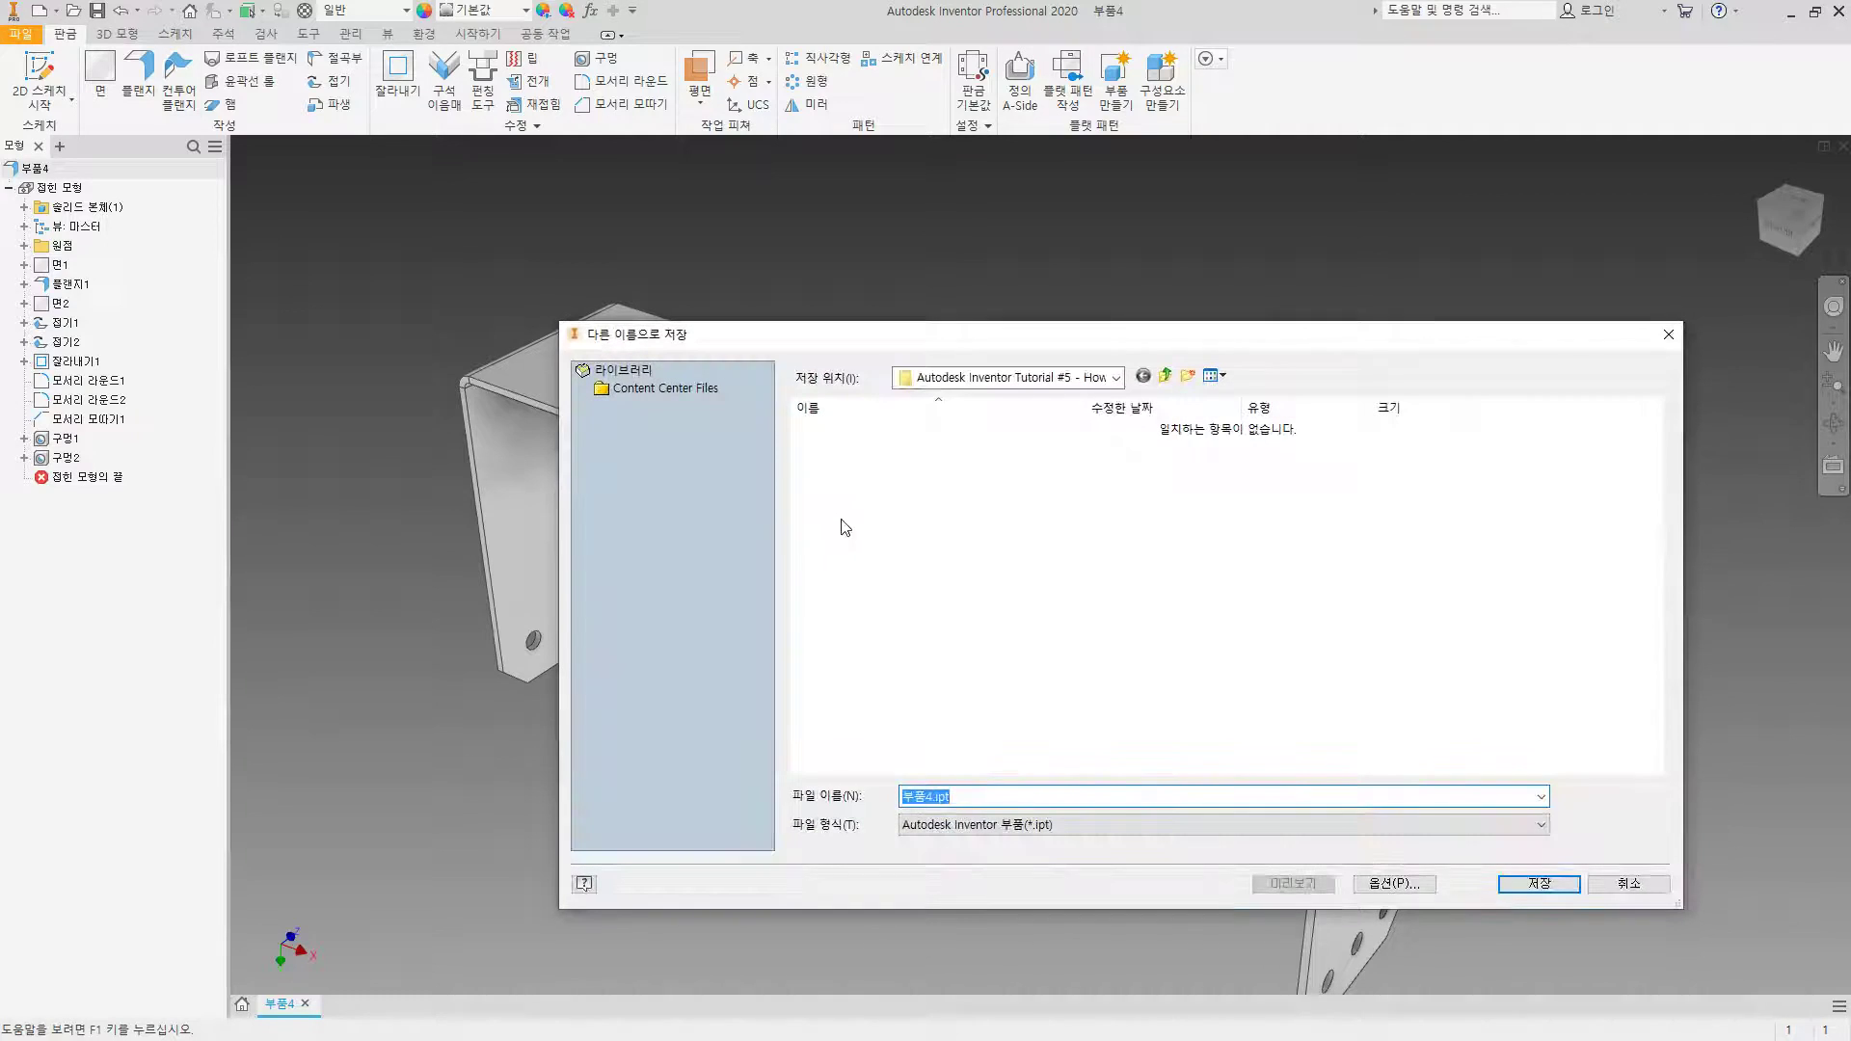
{"action": "left_click", "coordinate": [1525, 879]}
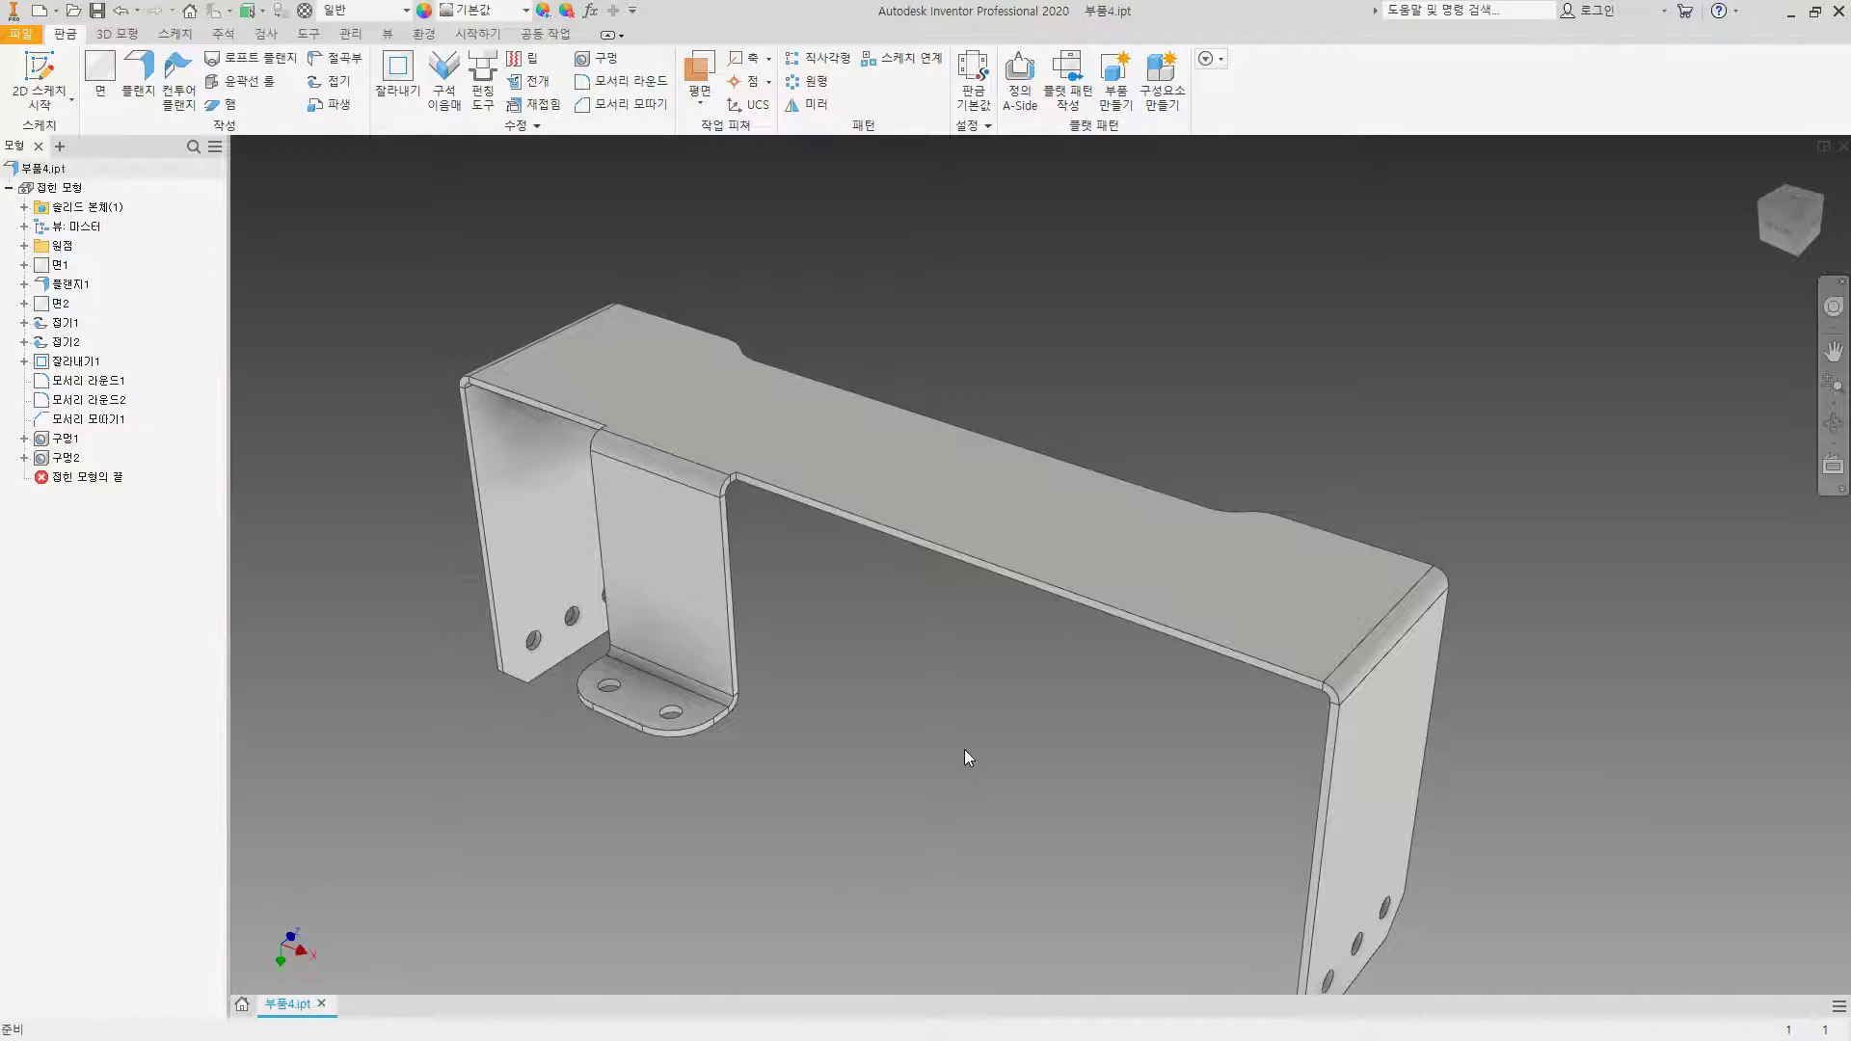
{"action": "middle_click_drag", "start_coordinate": [858, 719], "coordinate": [926, 665]}
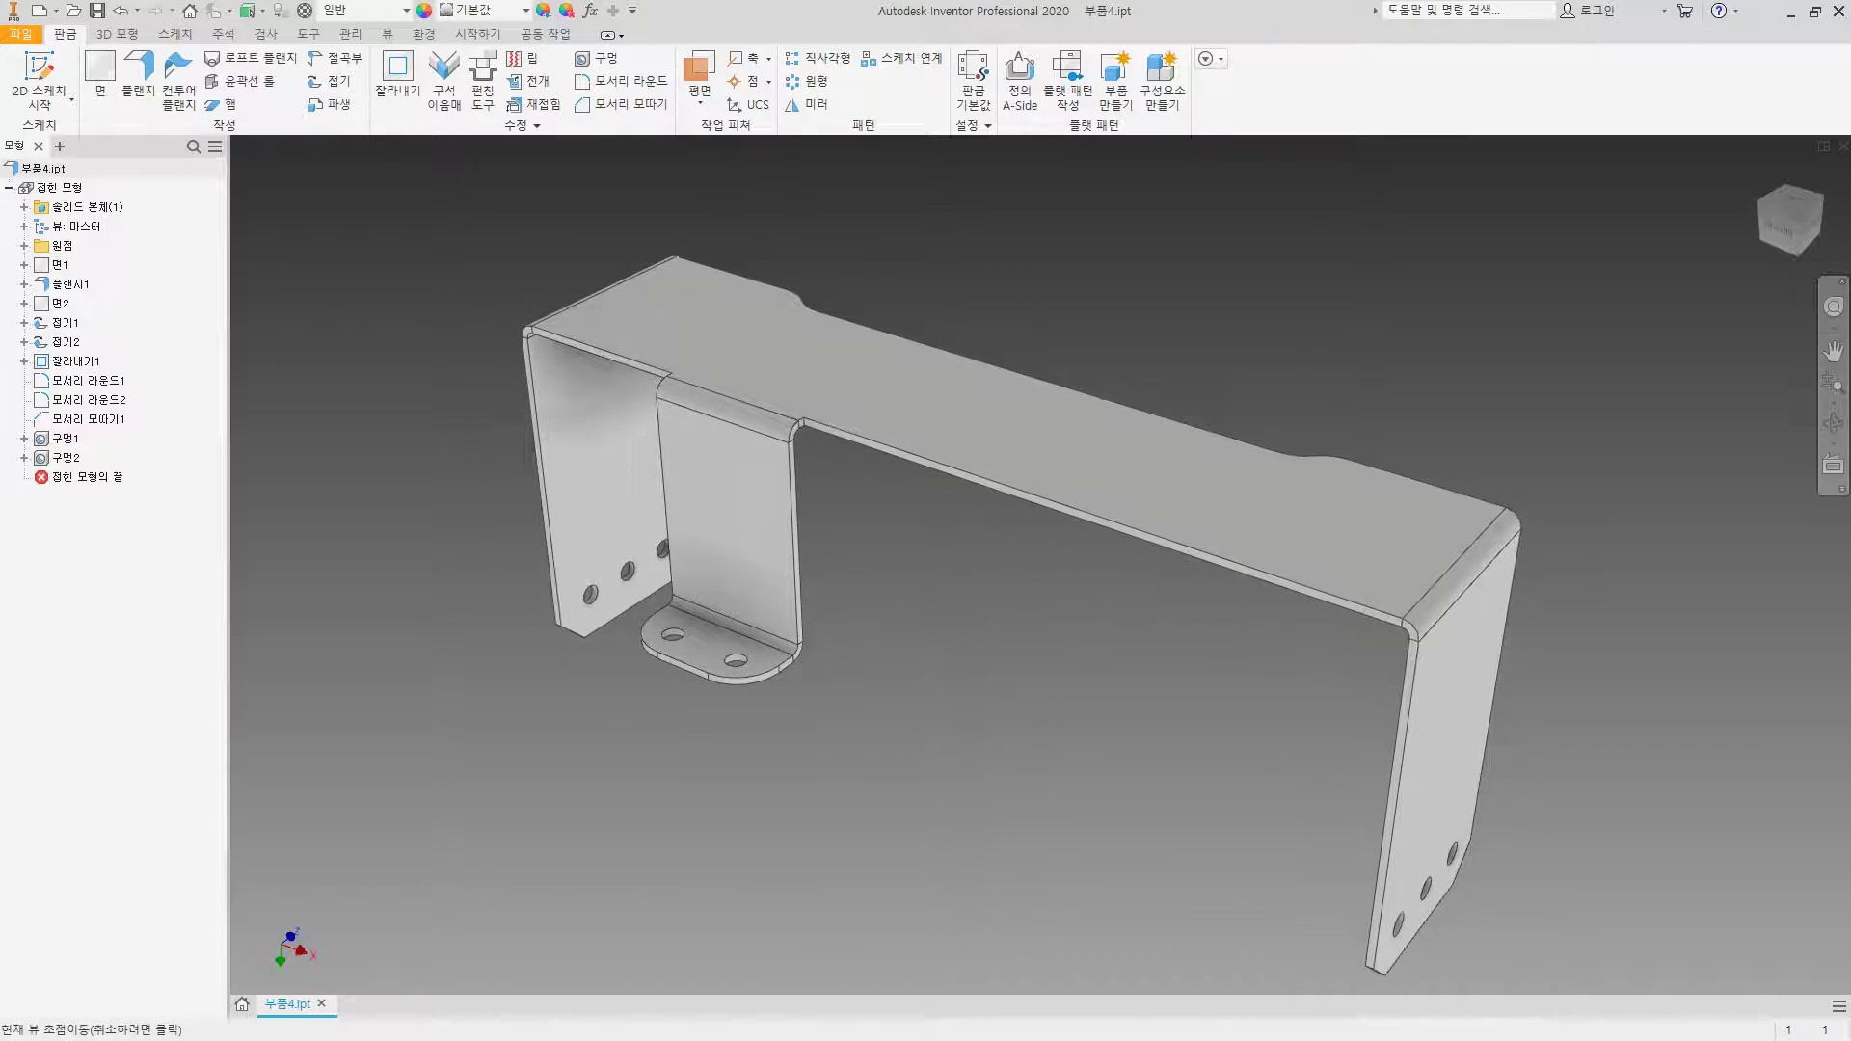
Step: Create a new drawing from the metric ISO.idw template and acknowledge the style conflict notice
{"action": "left_click", "coordinate": [39, 11]}
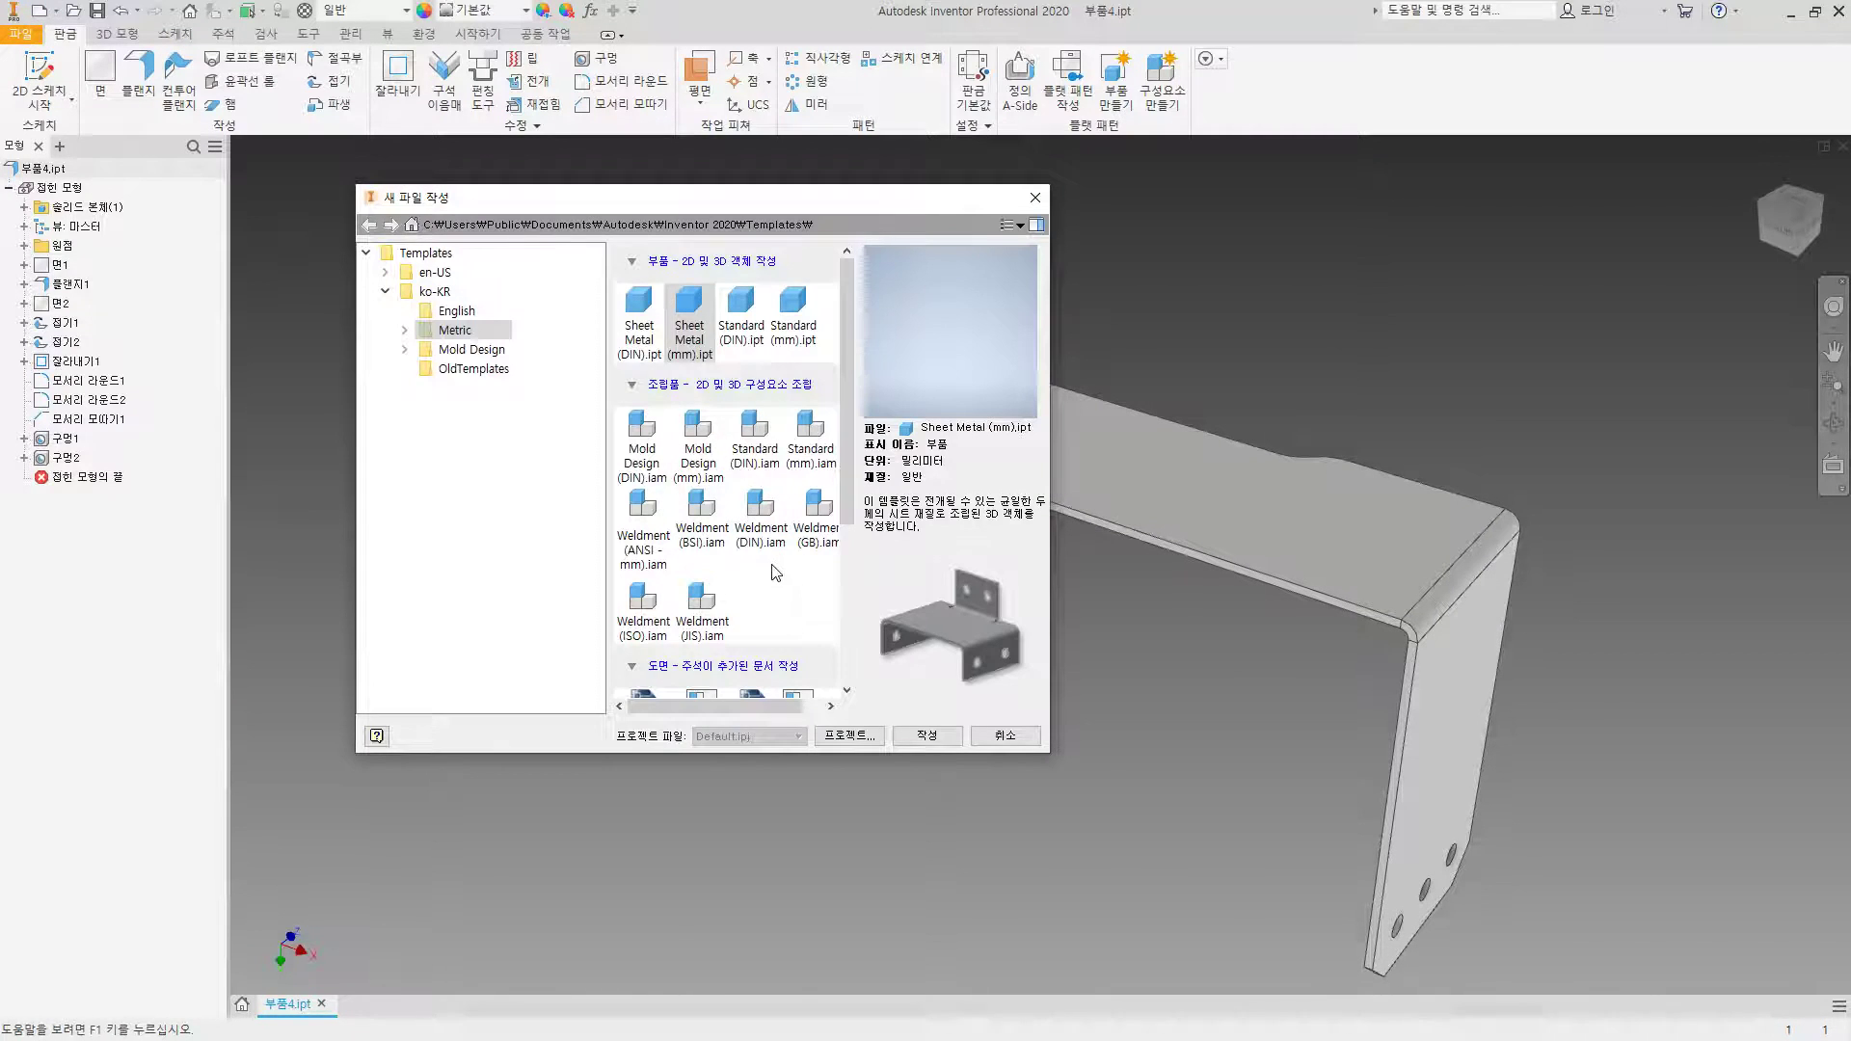
{"action": "scroll", "coordinate": [776, 572], "scroll_direction": "down", "scroll_amount": 1}
{"action": "scroll", "coordinate": [779, 567], "scroll_direction": "down", "scroll_amount": 2}
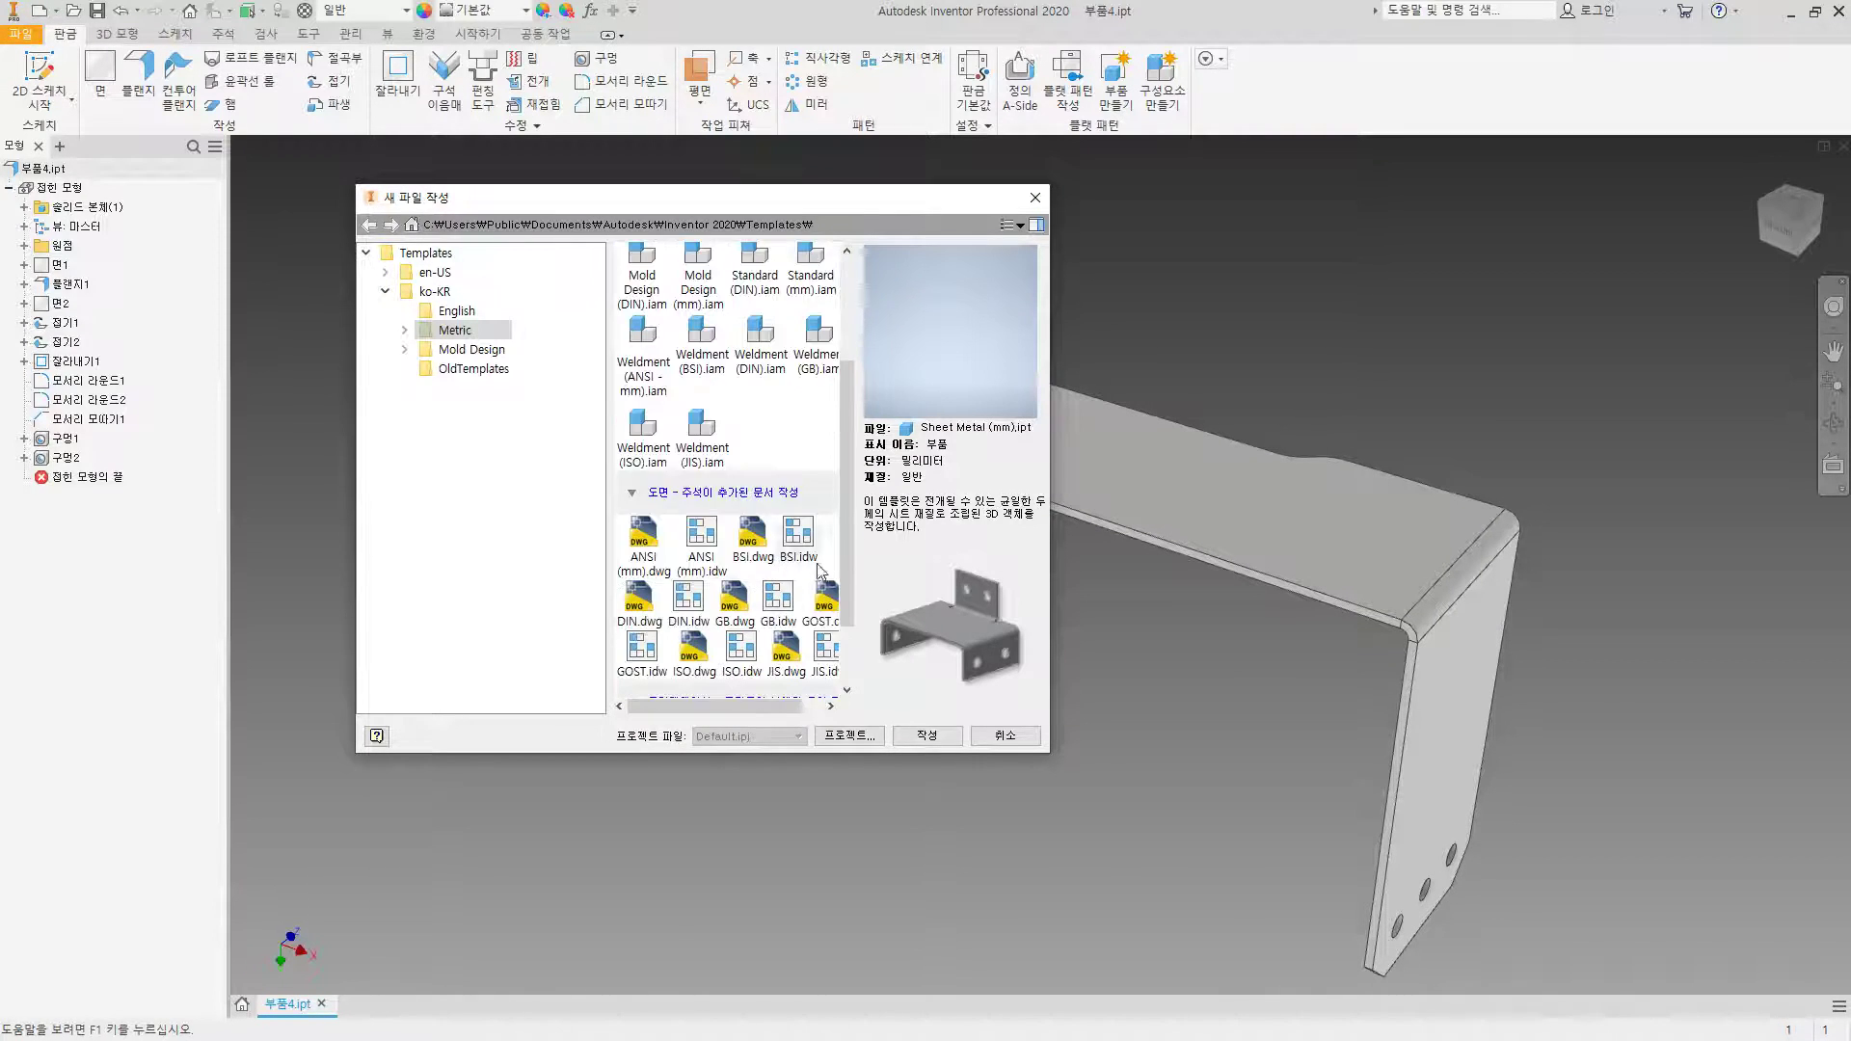
{"action": "left_click", "coordinate": [743, 647]}
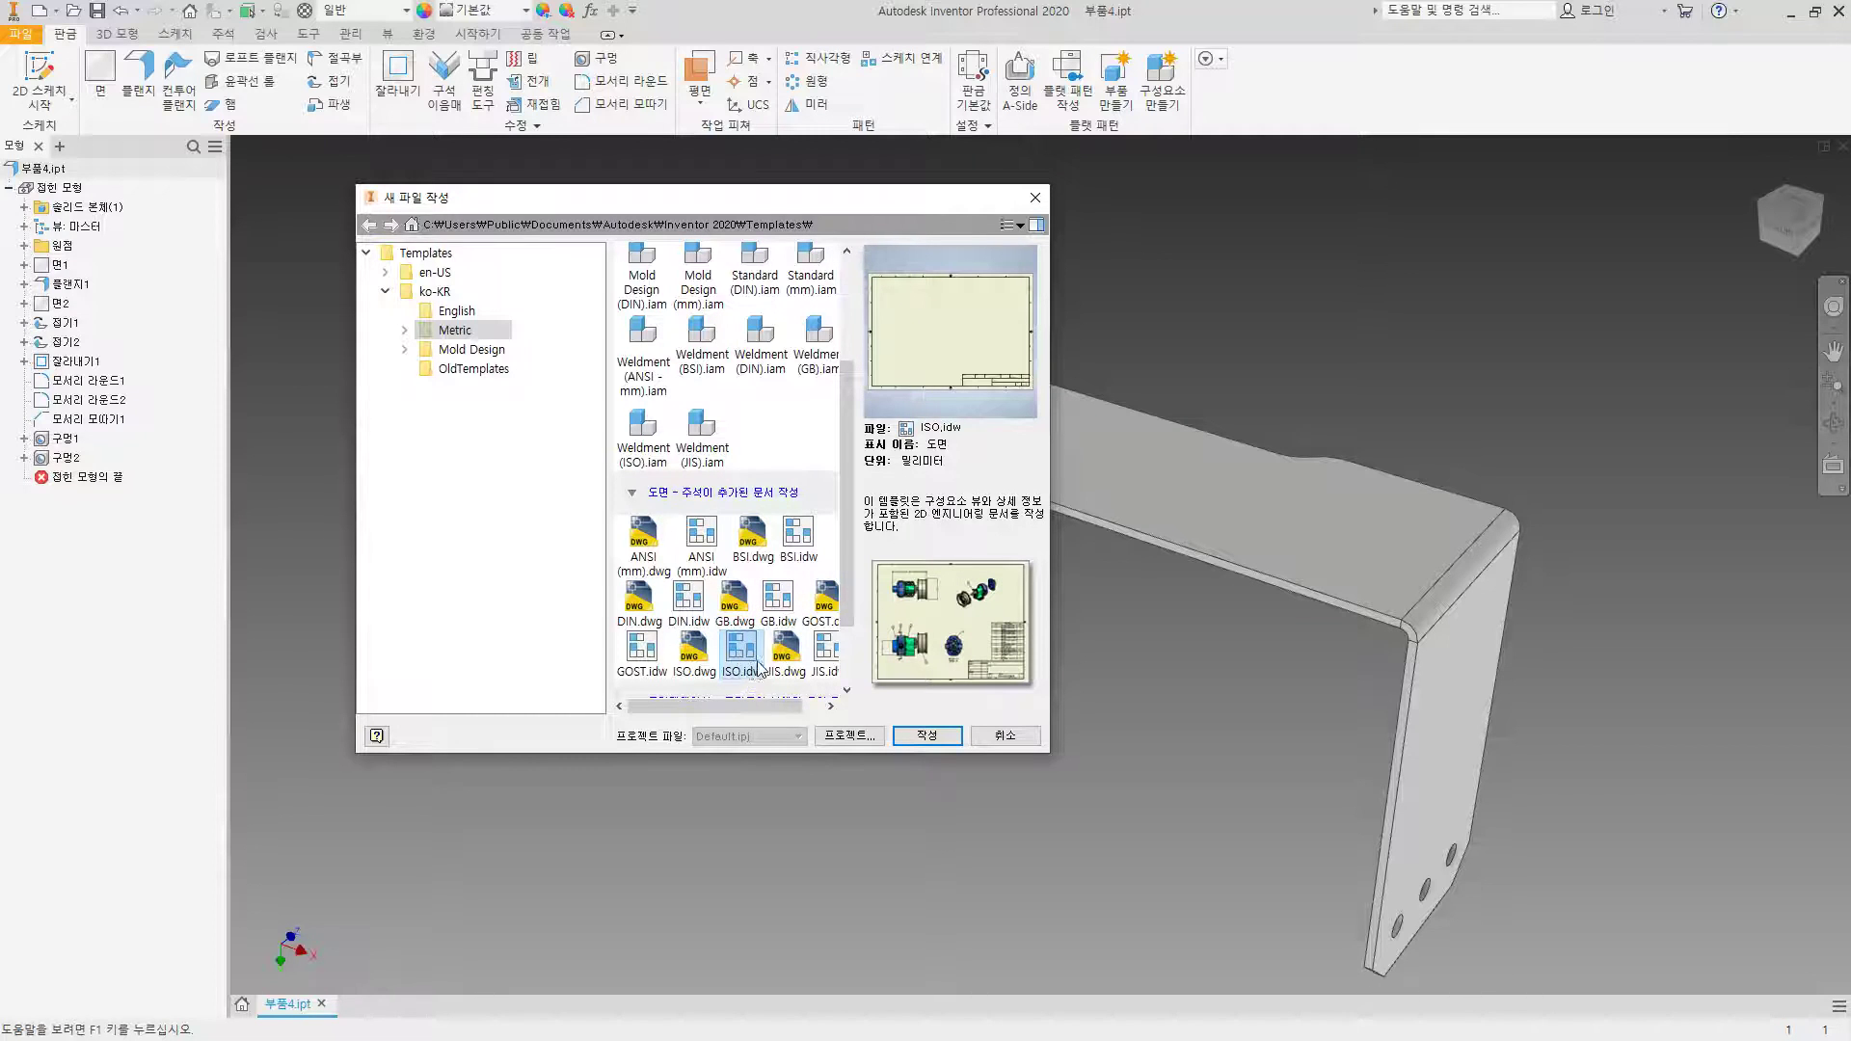
{"action": "left_click", "coordinate": [946, 734]}
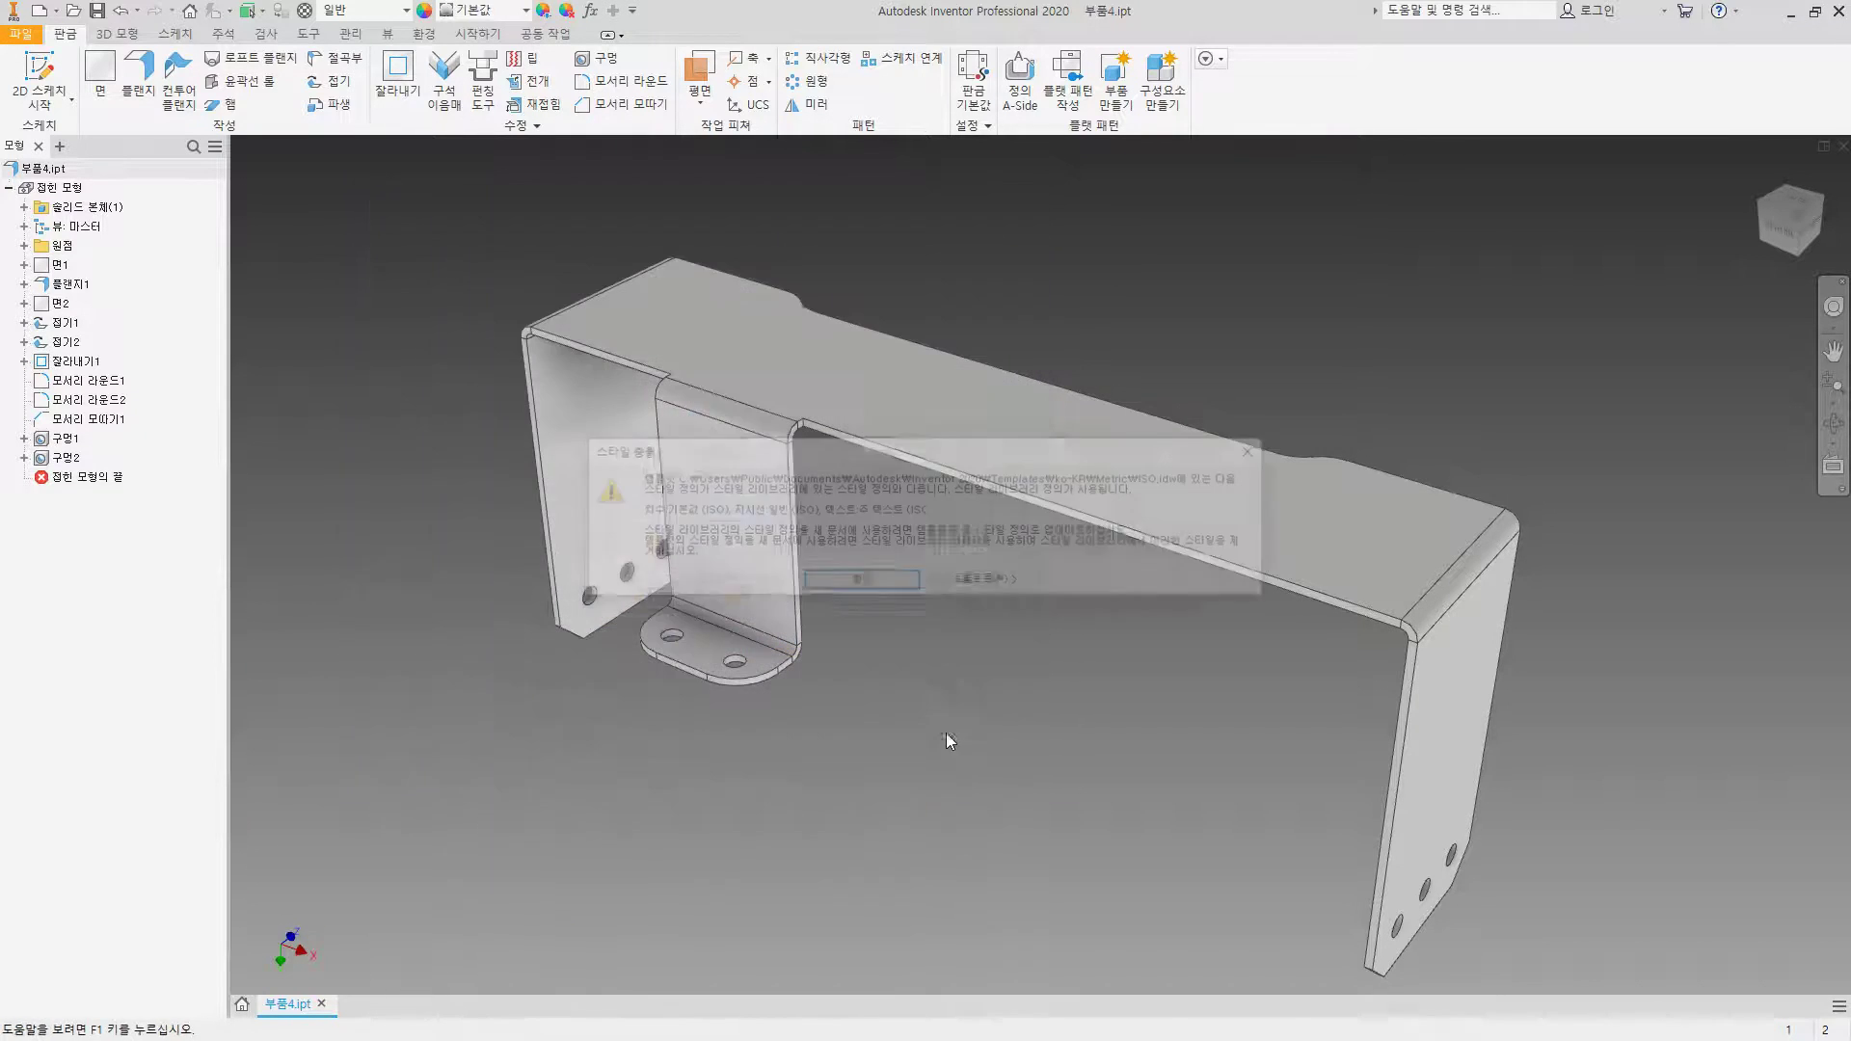
{"action": "left_click", "coordinate": [860, 581]}
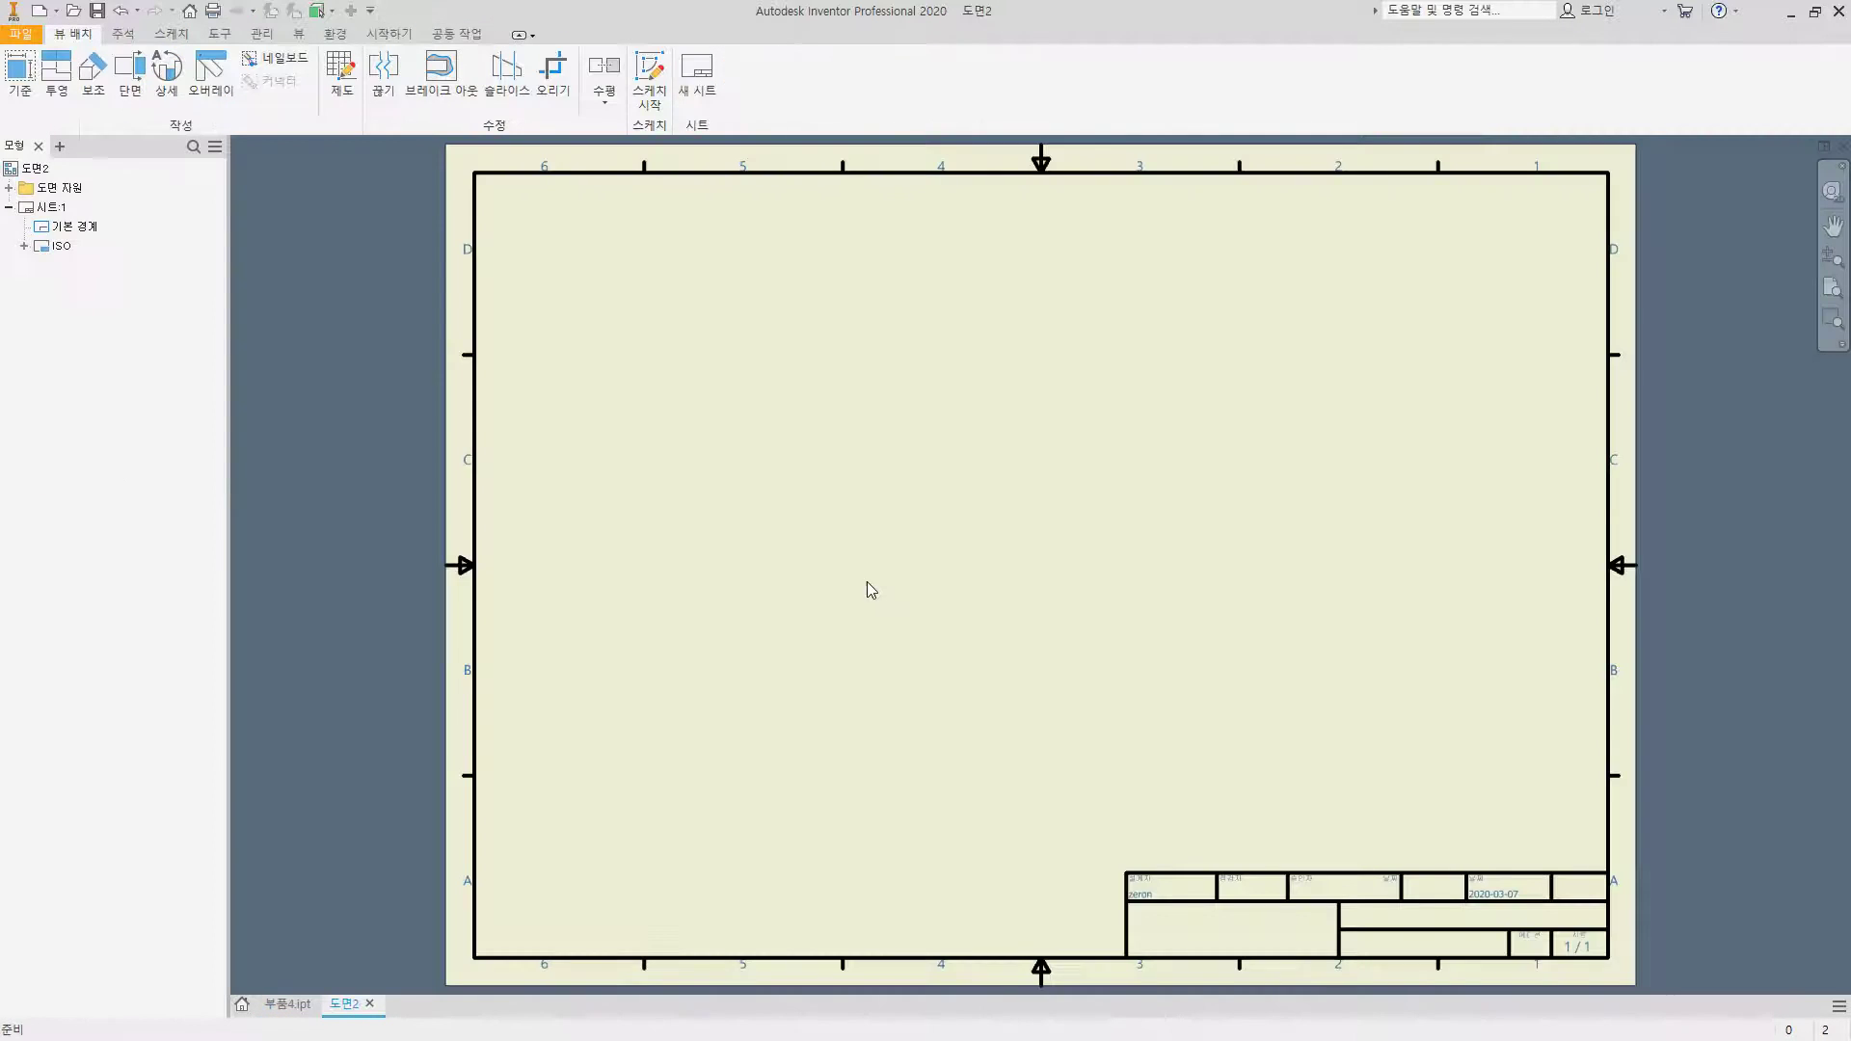
Step: In the drawing's layer styles, load the CENTER2 line type and assign it to the center mark layer 중심 표식(ISO)
{"action": "left_click", "coordinate": [263, 35]}
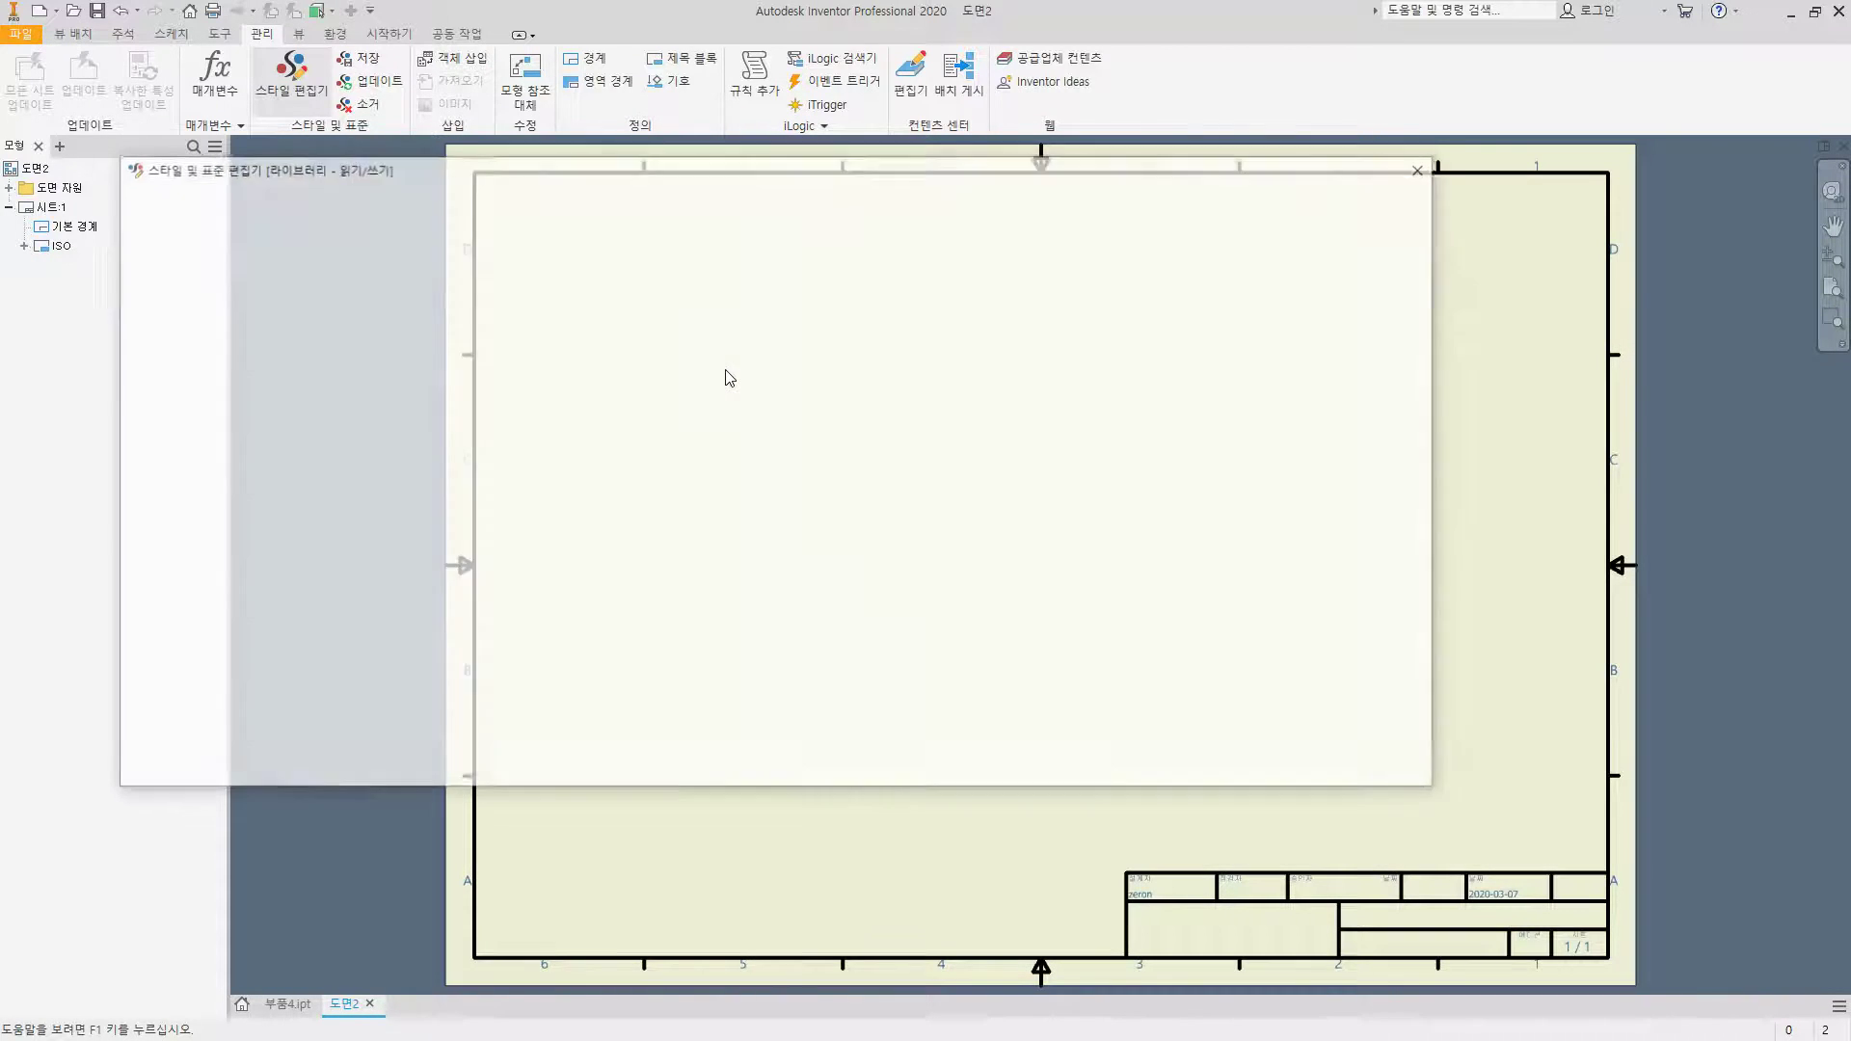
{"action": "scroll", "coordinate": [696, 547], "scroll_direction": "down", "scroll_amount": 1}
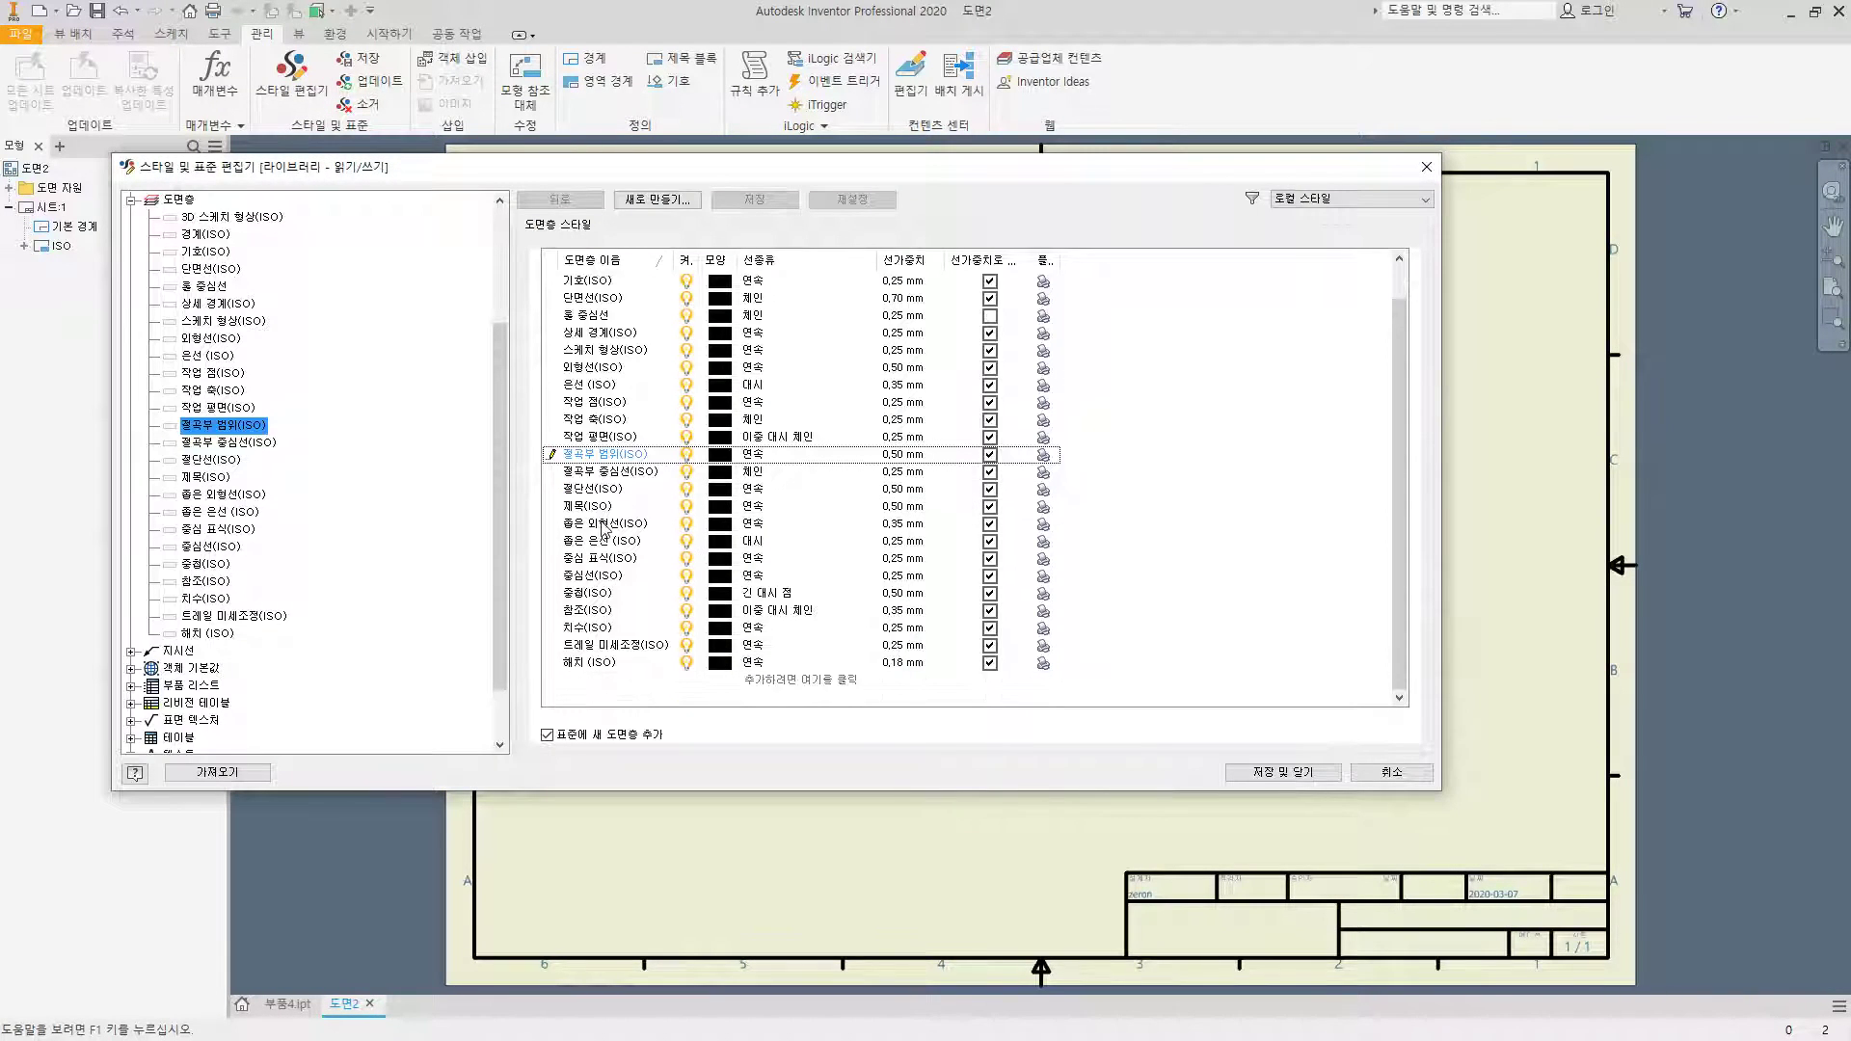
{"action": "left_click", "coordinate": [766, 563]}
{"action": "left_click", "coordinate": [771, 563]}
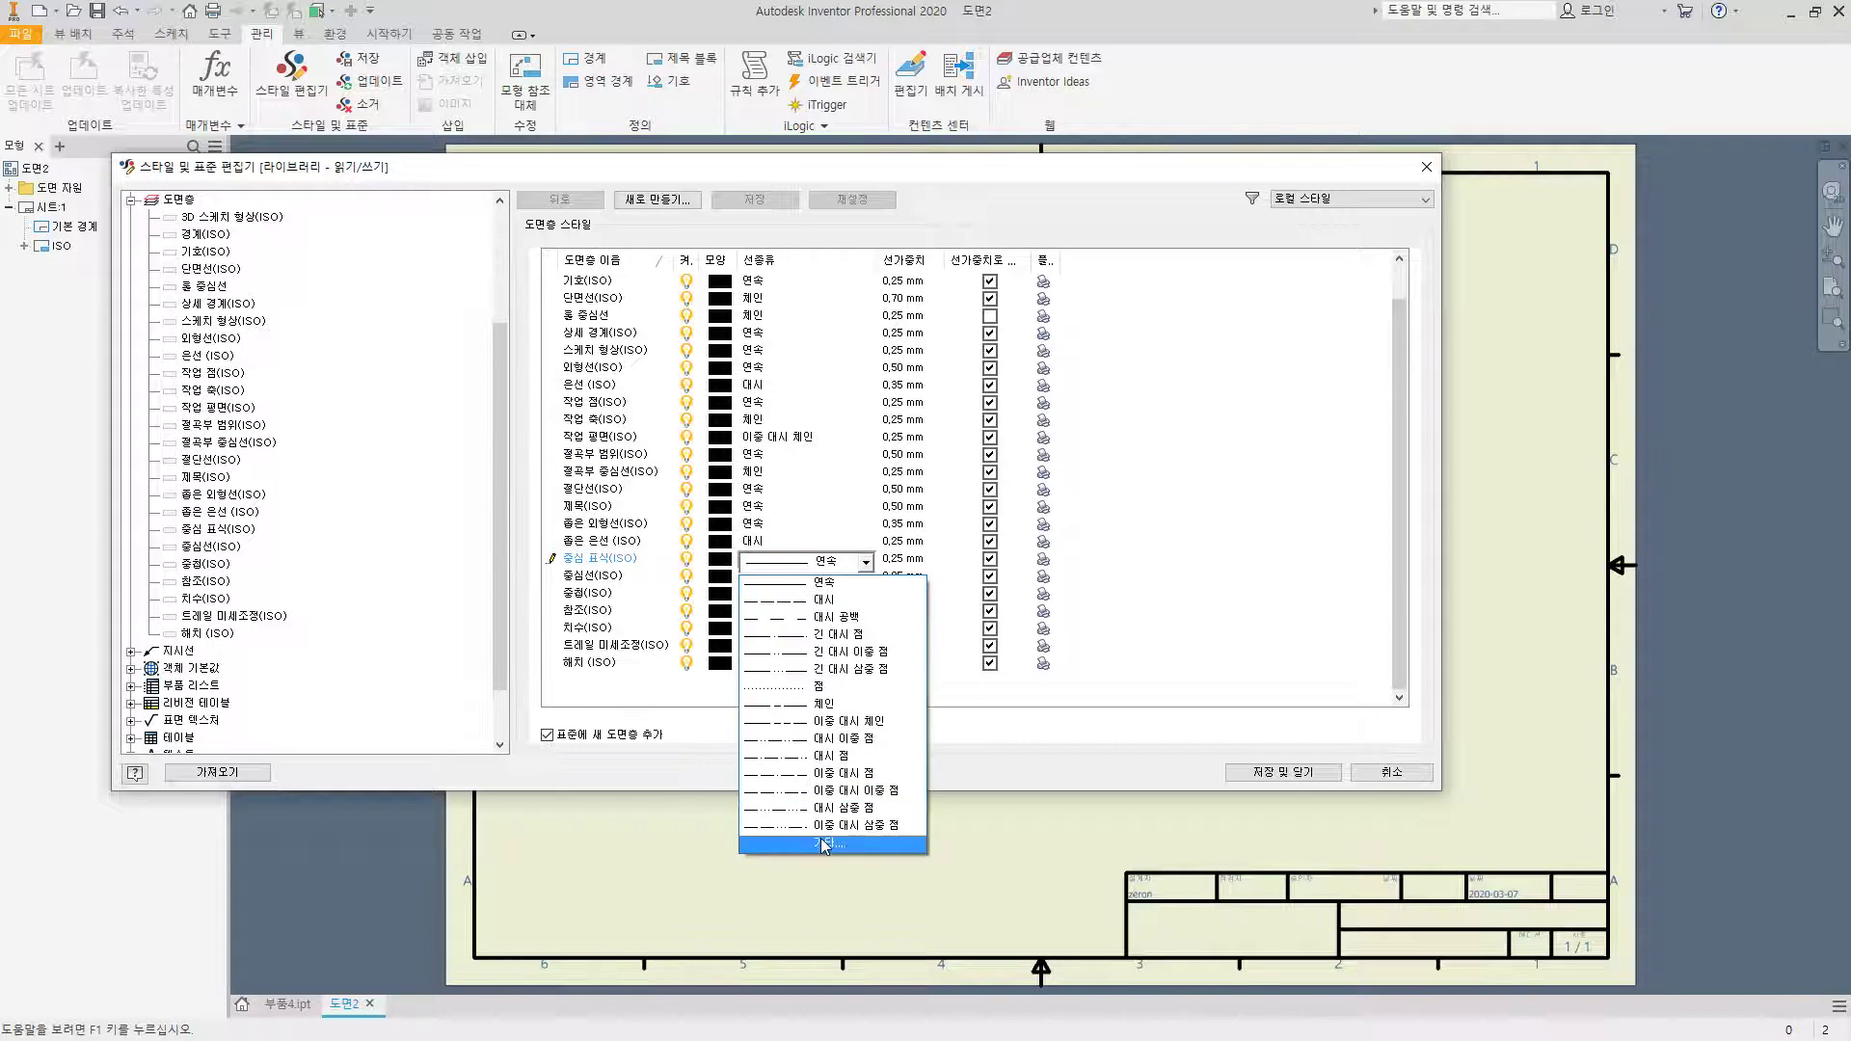
{"action": "left_click", "coordinate": [785, 847]}
{"action": "scroll", "coordinate": [482, 279], "scroll_direction": "down", "scroll_amount": 1}
{"action": "left_click", "coordinate": [678, 360]}
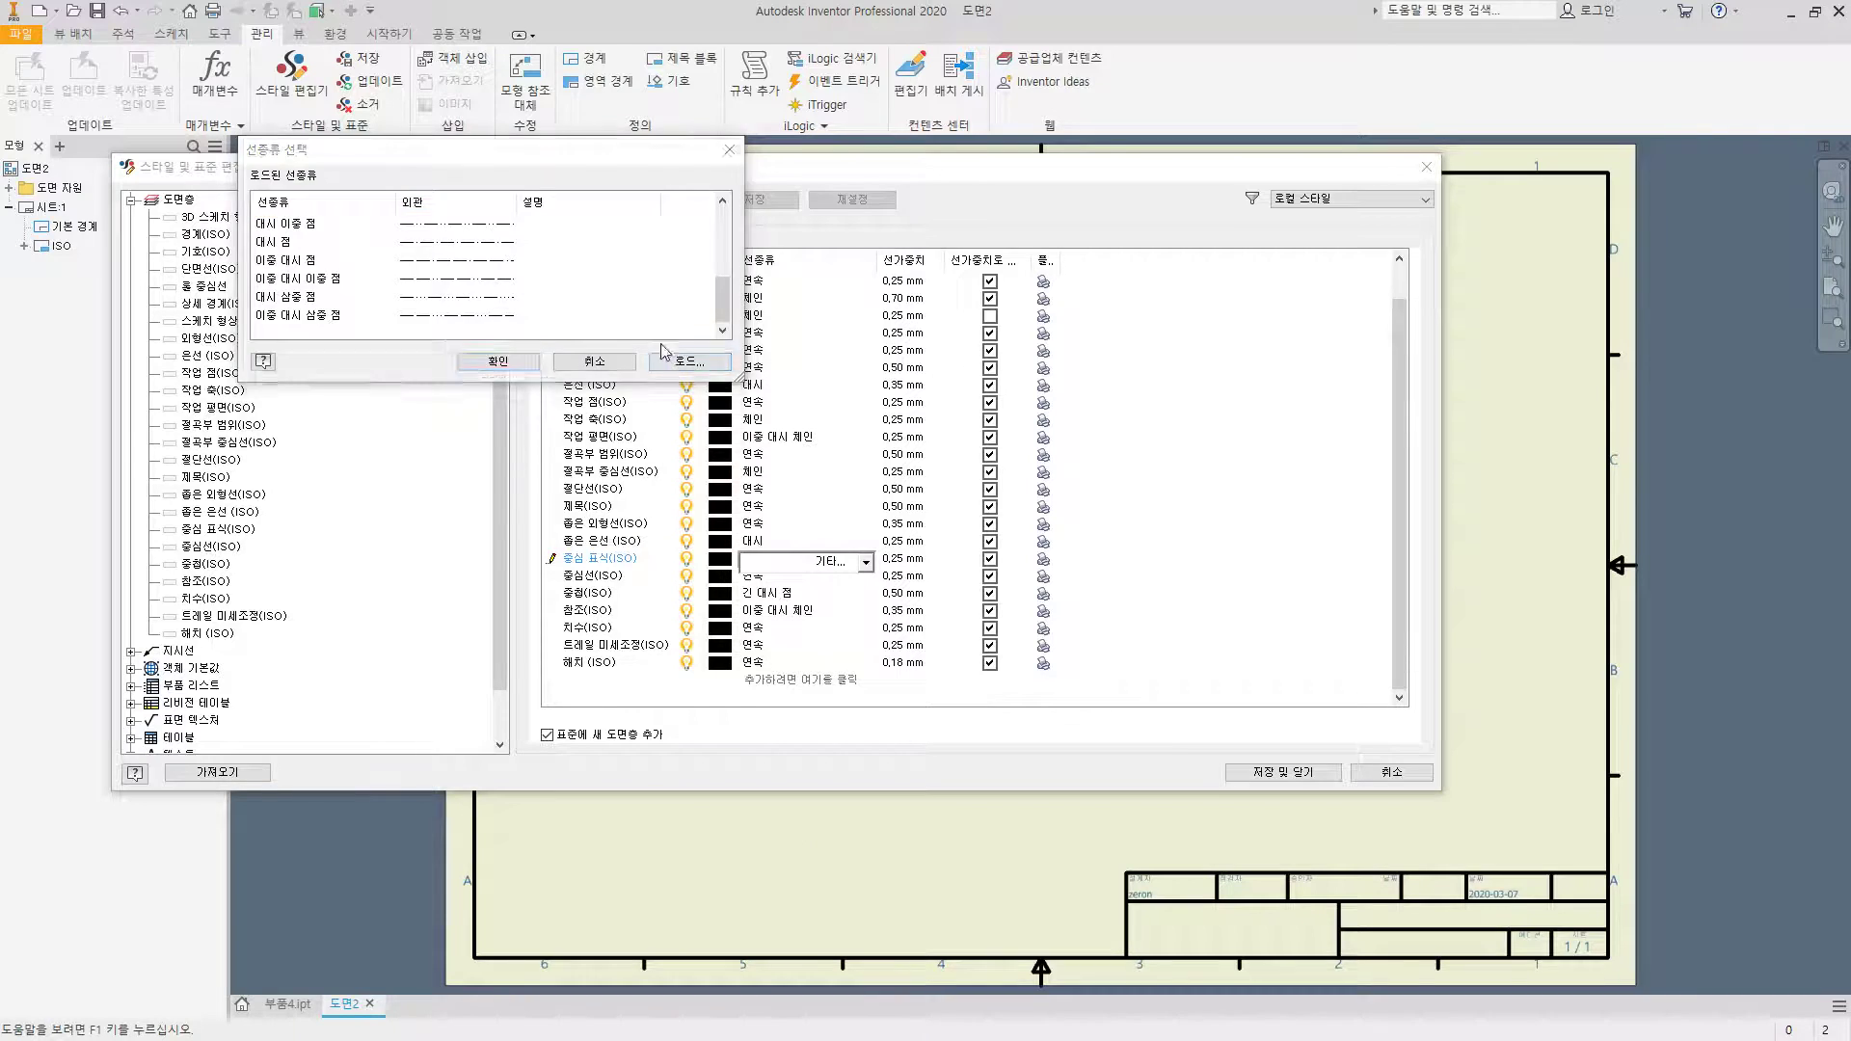
{"action": "left_click", "coordinate": [295, 334]}
{"action": "left_click", "coordinate": [594, 433]}
{"action": "left_click", "coordinate": [511, 362]}
Step: Set the color of the center mark layer 중심 표식(ISO) to red
{"action": "left_click", "coordinate": [725, 559]}
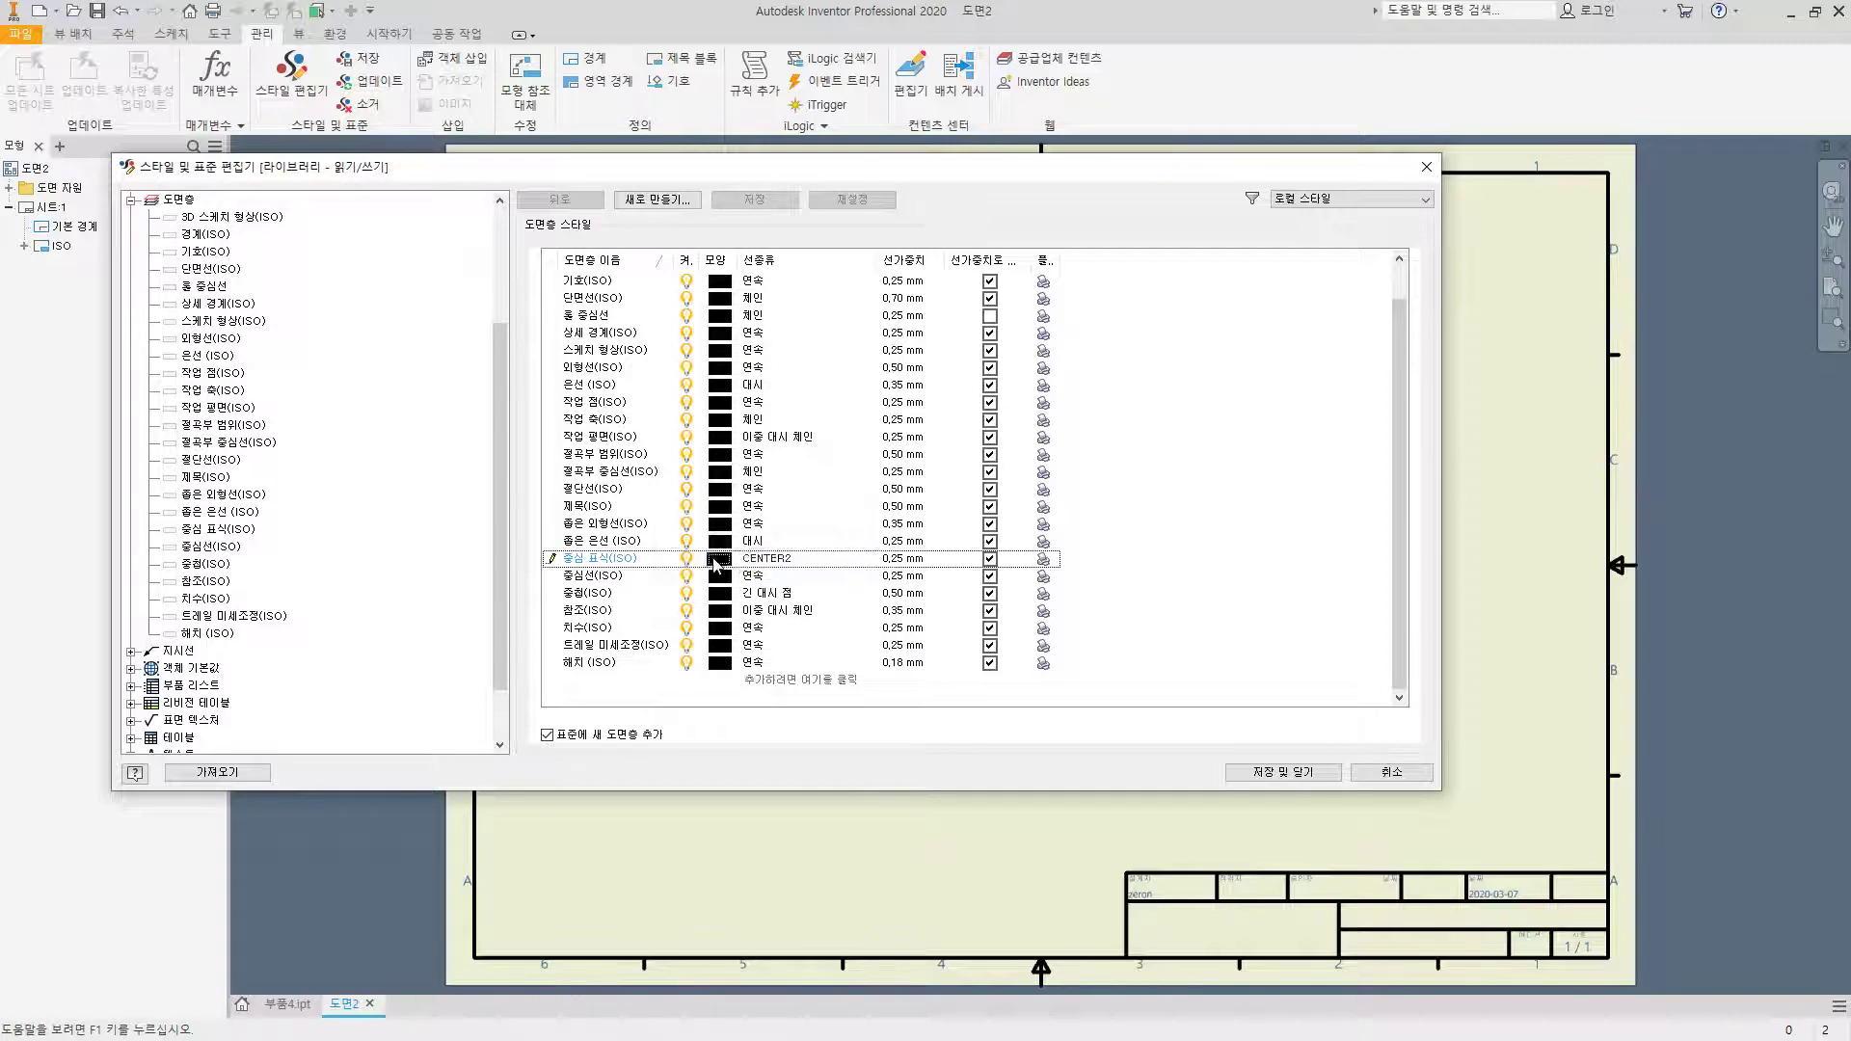
{"action": "left_click", "coordinate": [672, 410]}
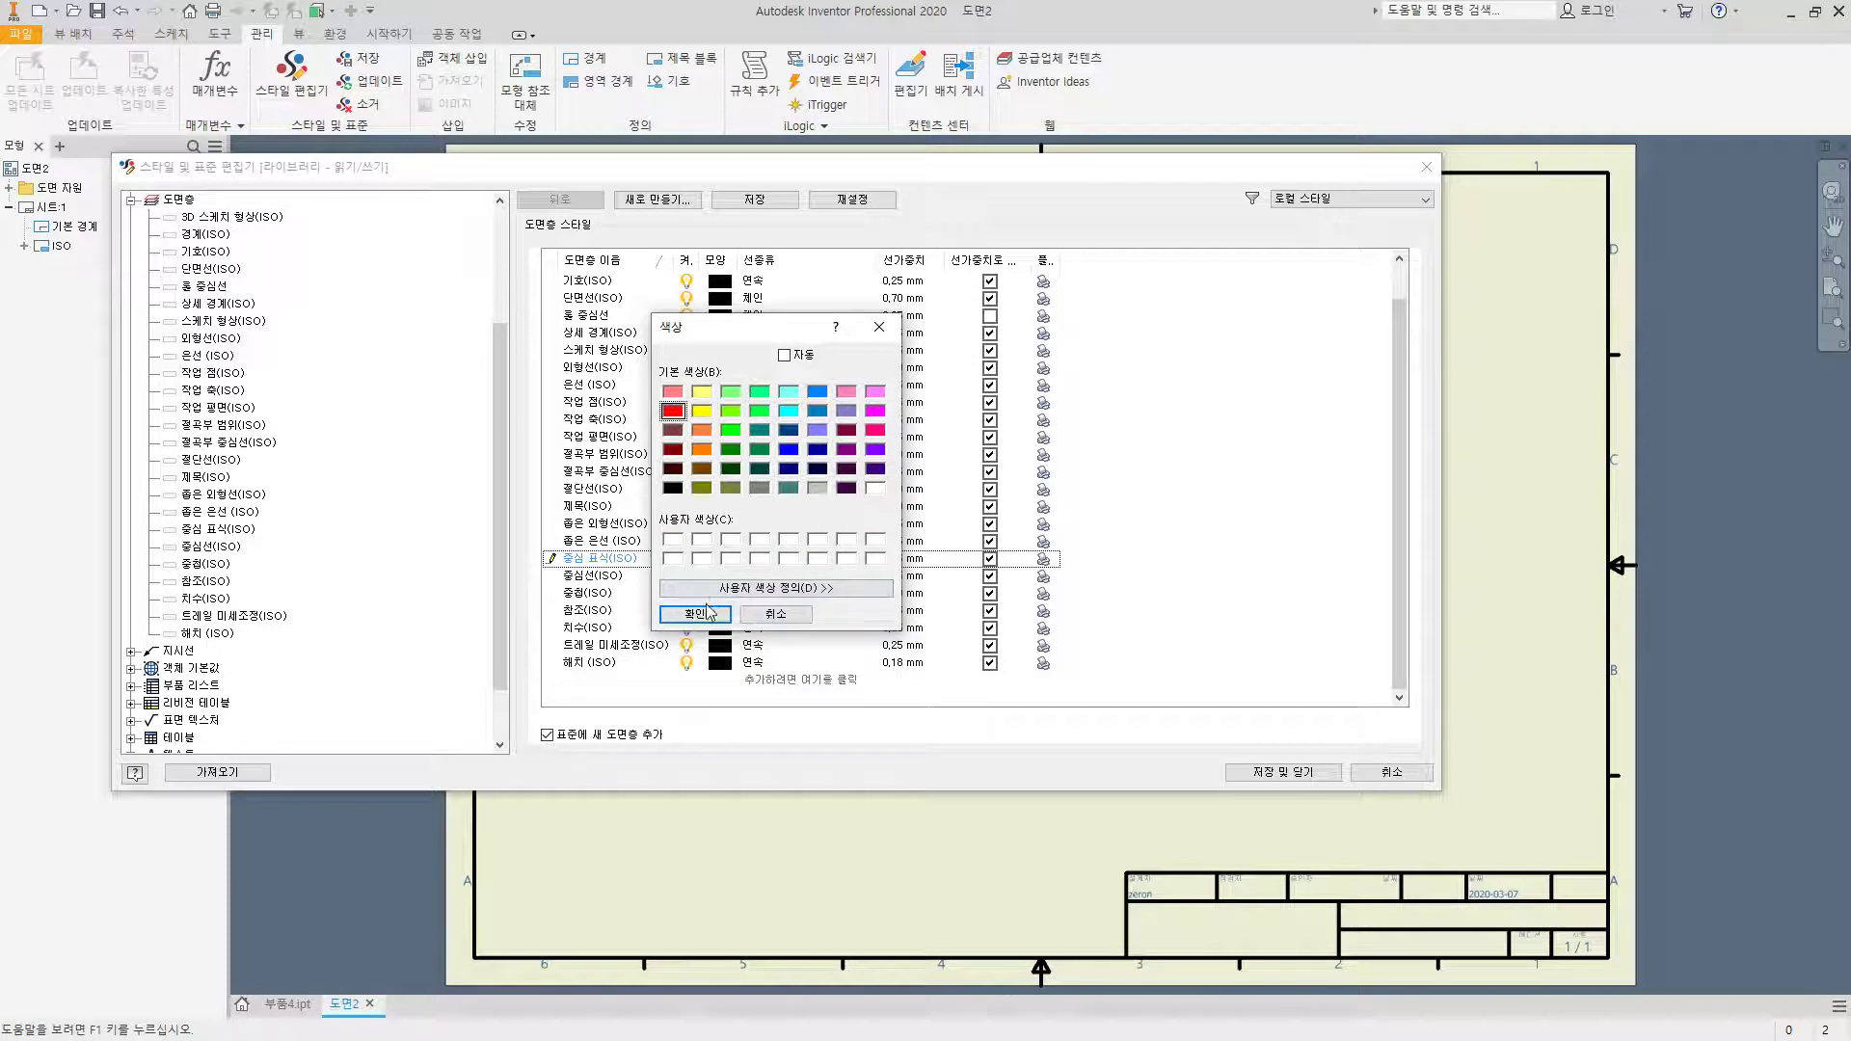
{"action": "left_click", "coordinate": [694, 614]}
Step: Set the centerline layer 중심선(ISO) to red with the CENTER2 line type
{"action": "left_click", "coordinate": [726, 576]}
{"action": "left_click", "coordinate": [680, 419]}
{"action": "left_click", "coordinate": [694, 617]}
{"action": "left_click", "coordinate": [809, 578]}
{"action": "left_click", "coordinate": [810, 579]}
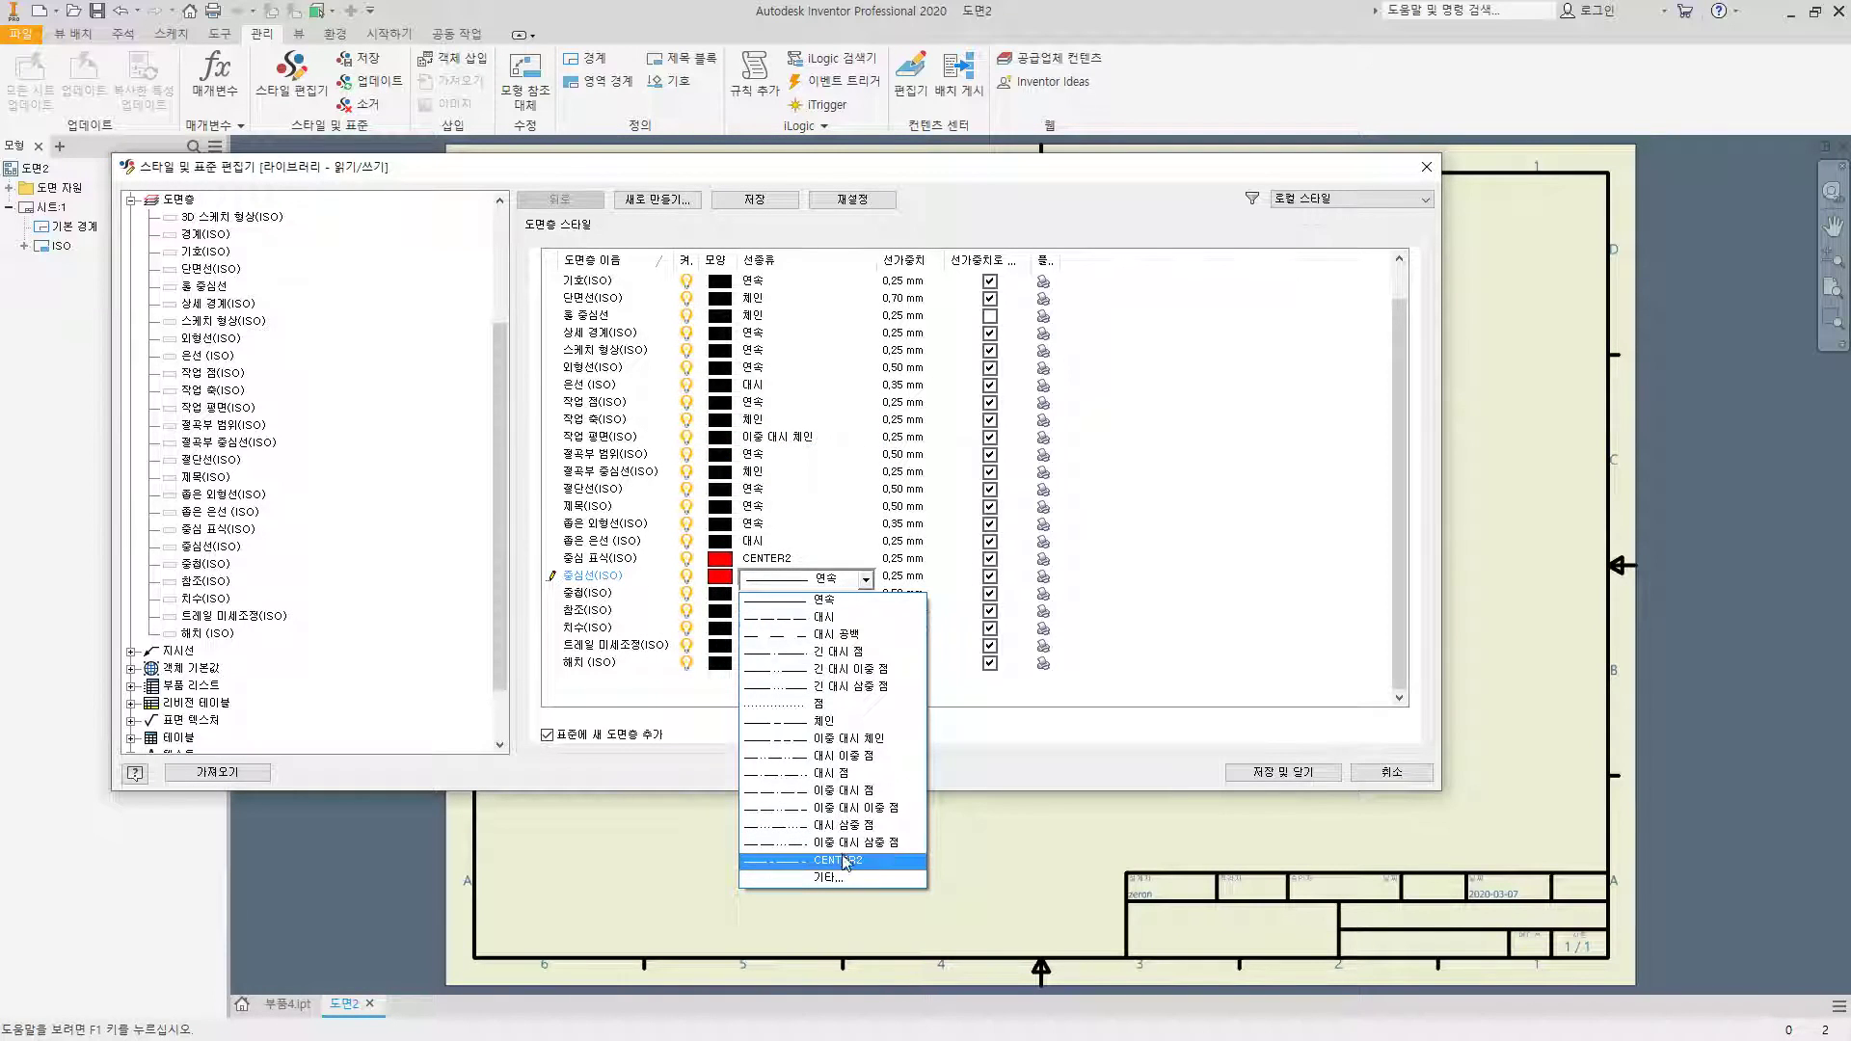
{"action": "left_click", "coordinate": [837, 860]}
Step: Set the line weight of the center mark and centerline layers to 0.18 mm
{"action": "left_click", "coordinate": [915, 558]}
{"action": "left_click", "coordinate": [935, 561]}
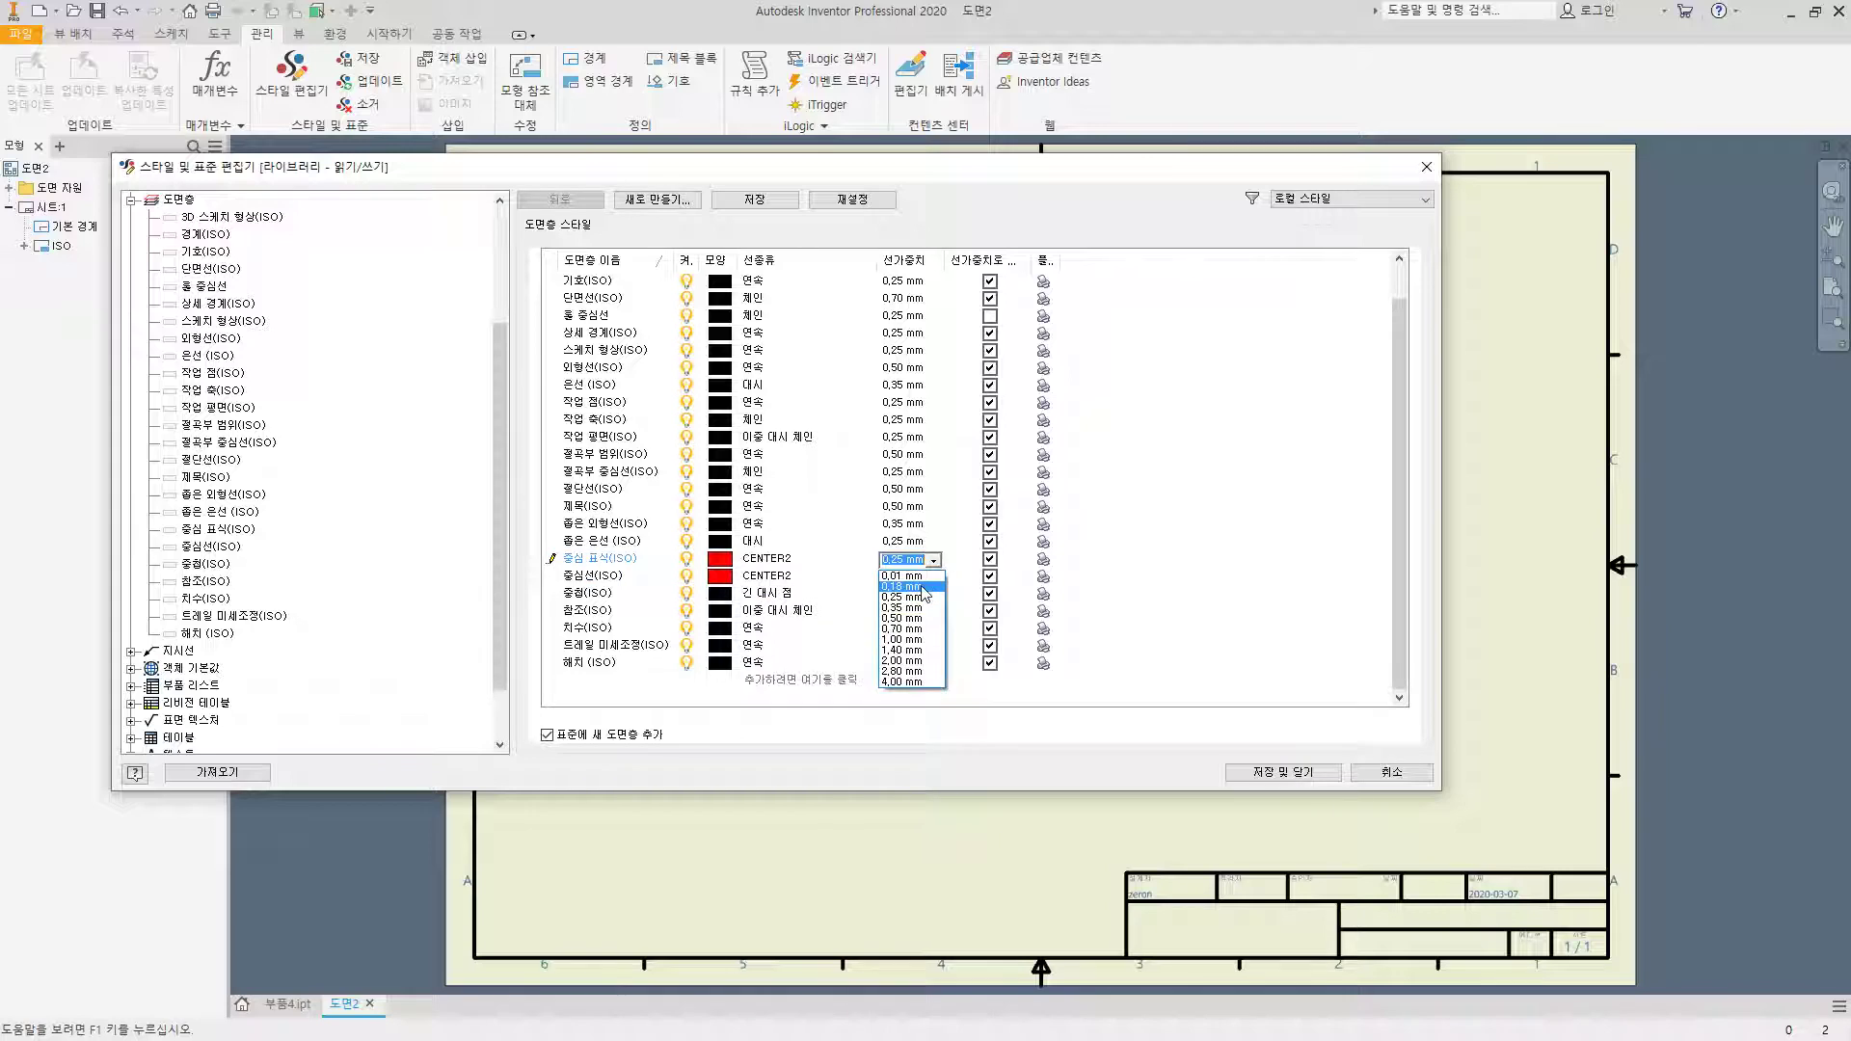
{"action": "left_click", "coordinate": [902, 585]}
{"action": "left_click", "coordinate": [907, 576]}
{"action": "left_click", "coordinate": [934, 577]}
{"action": "left_click", "coordinate": [906, 604]}
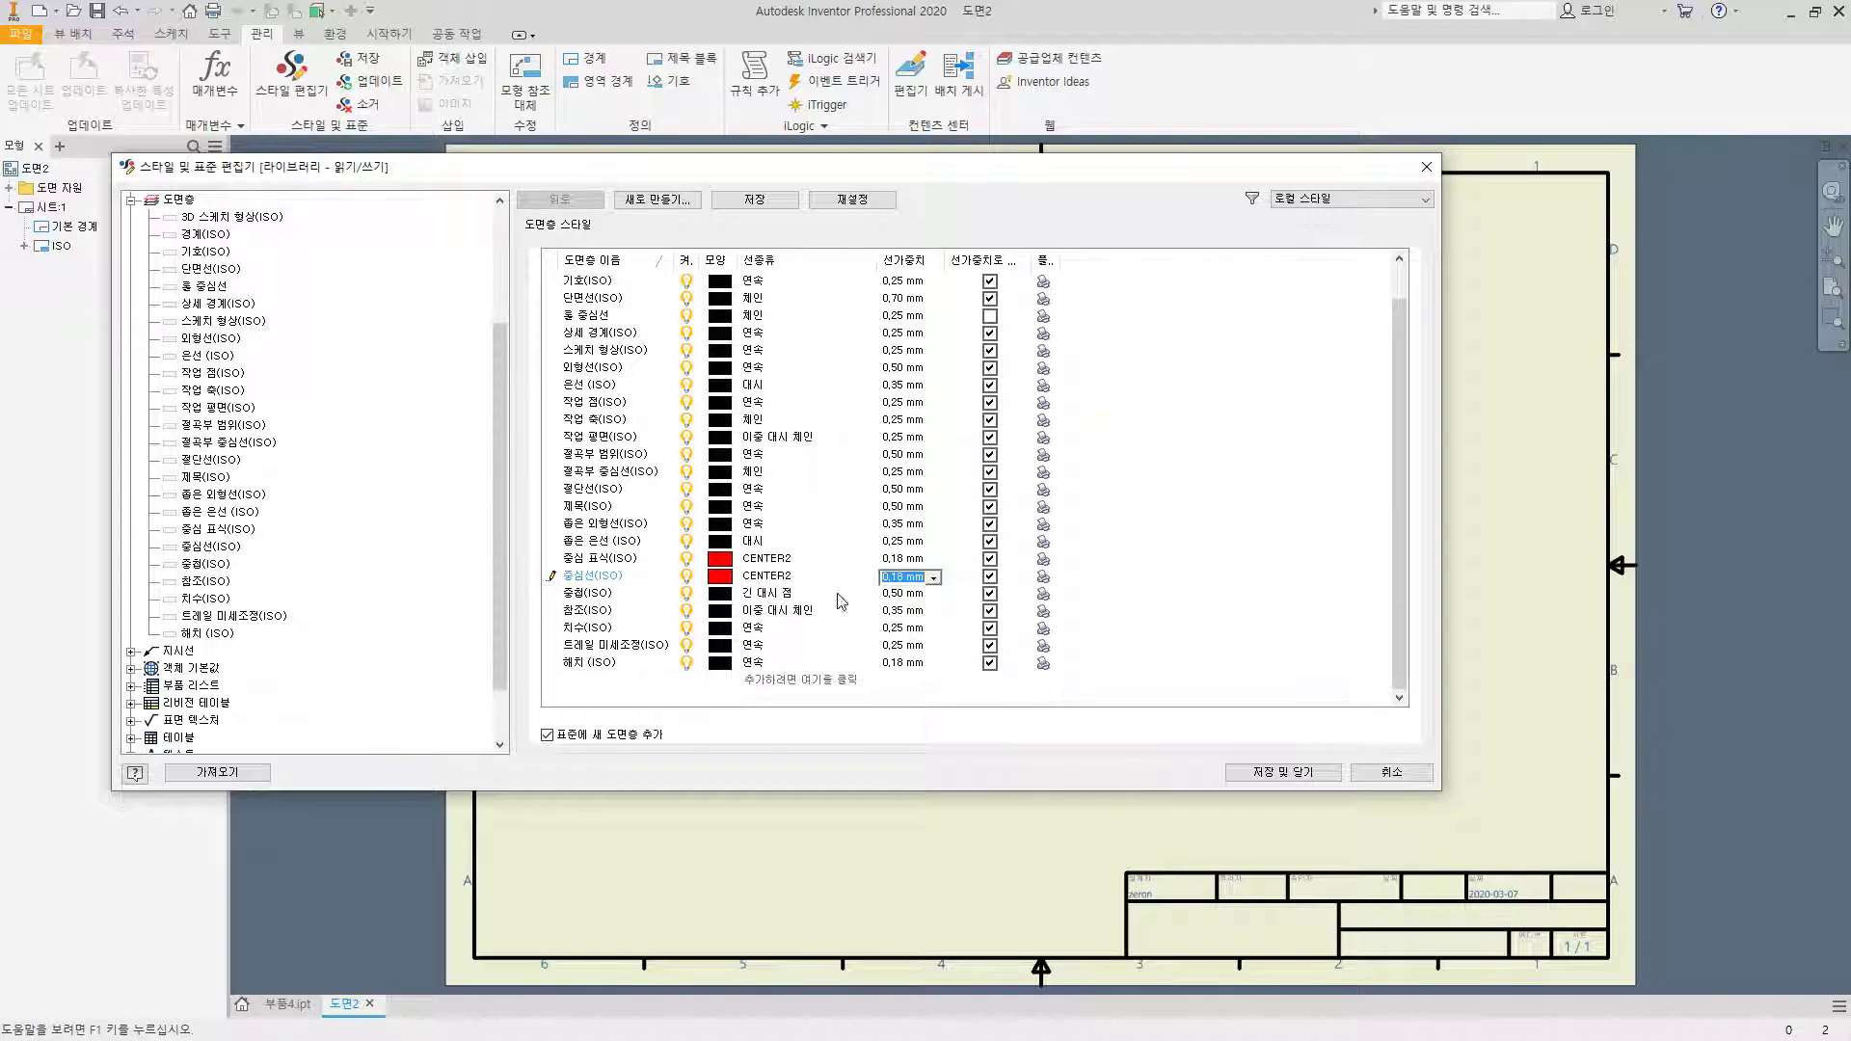
Step: Set the line weight of the bend extent layer 절곡부 범위(ISO) and bend centerline layer 절곡부 중심선(ISO) to 0.18 mm
{"action": "left_click", "coordinate": [909, 456]}
{"action": "left_click", "coordinate": [935, 455]}
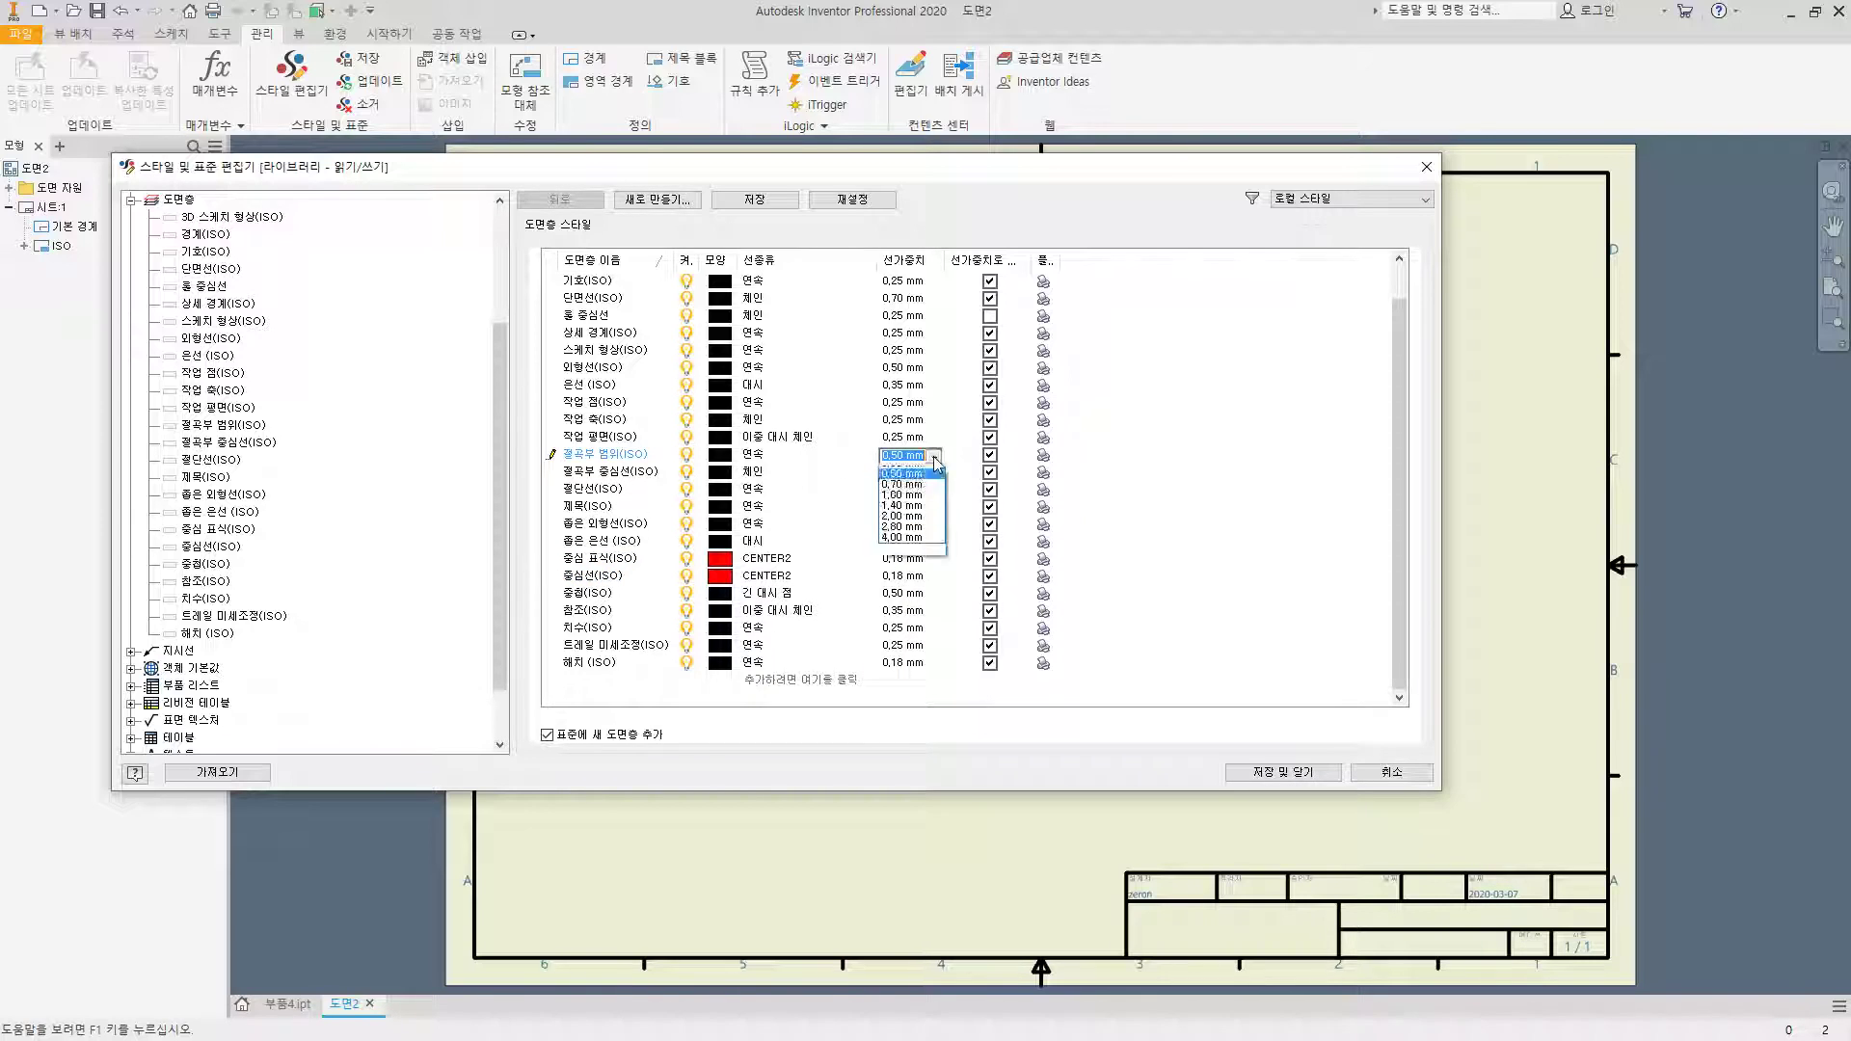
{"action": "left_click", "coordinate": [906, 480]}
{"action": "left_click", "coordinate": [906, 472]}
{"action": "left_click", "coordinate": [934, 473]}
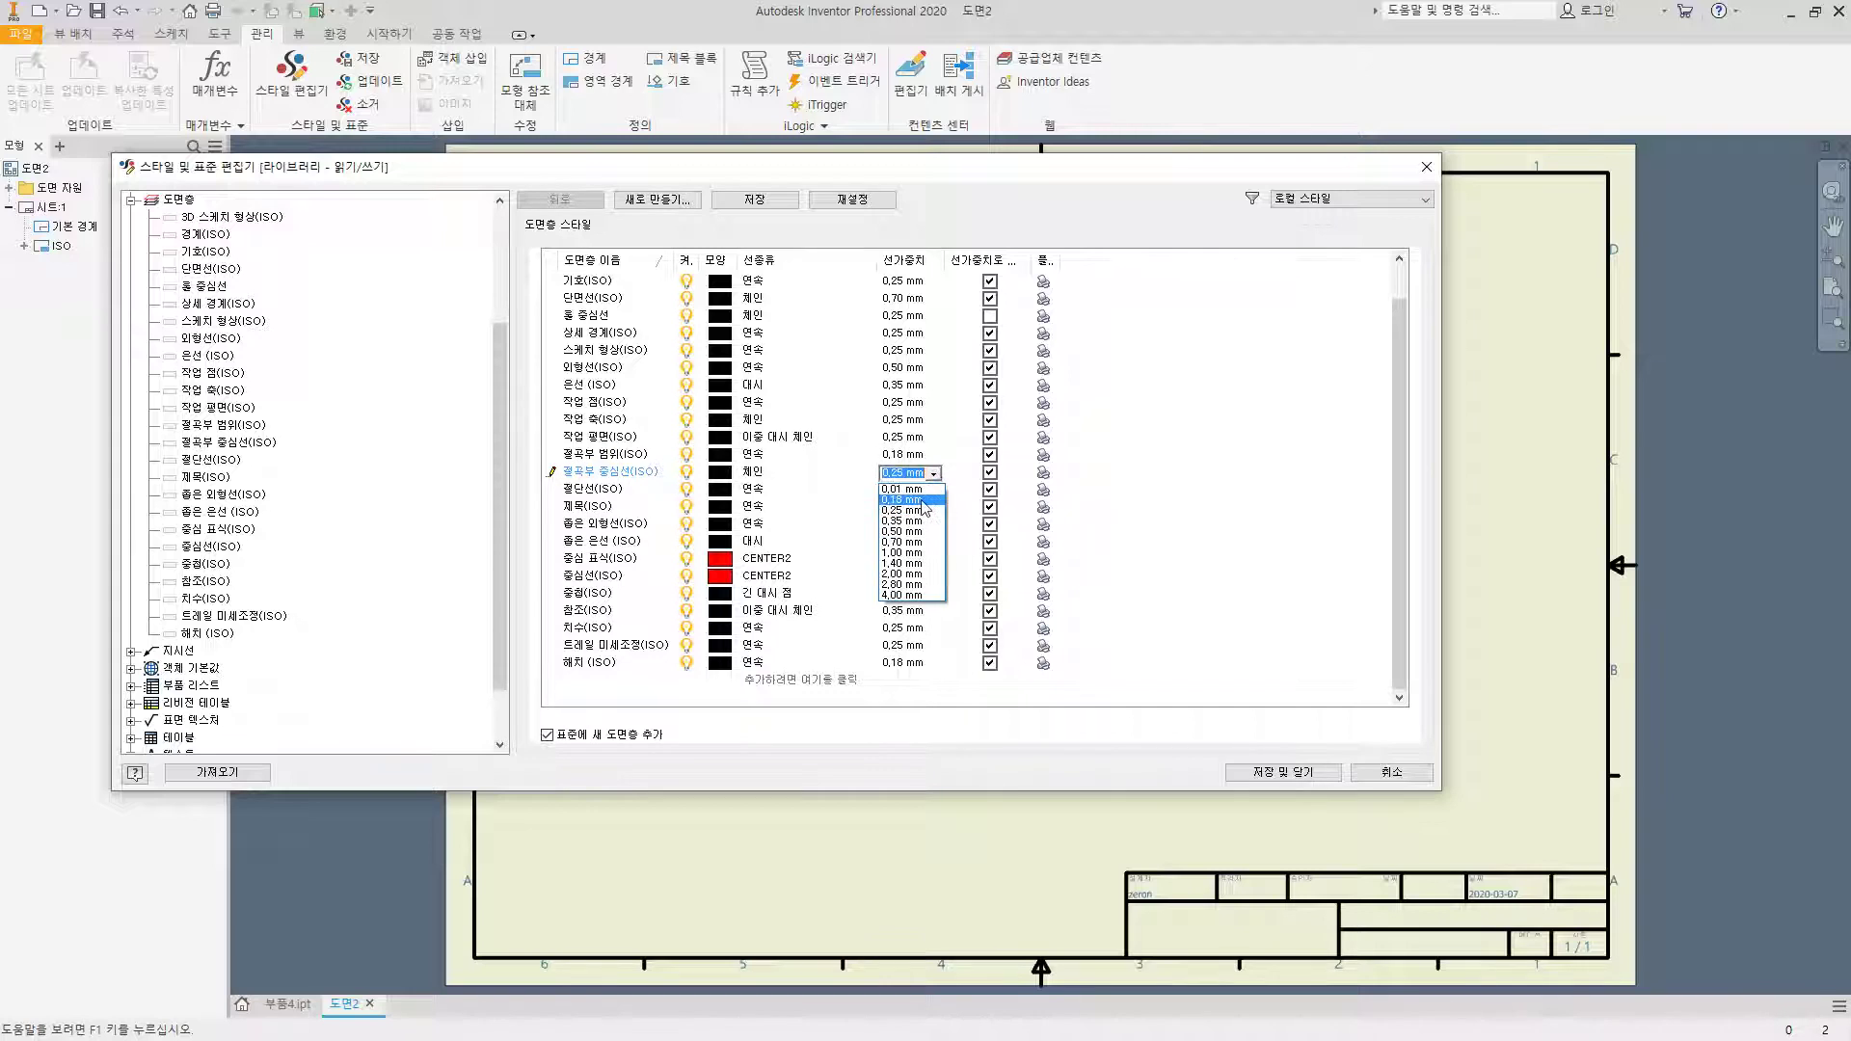
{"action": "left_click", "coordinate": [902, 499]}
Step: Set the color of the bend extent layer 절곡부 범위(ISO) and bend centerline layer 절곡부 중심선(ISO) to violet
{"action": "left_click", "coordinate": [719, 454]}
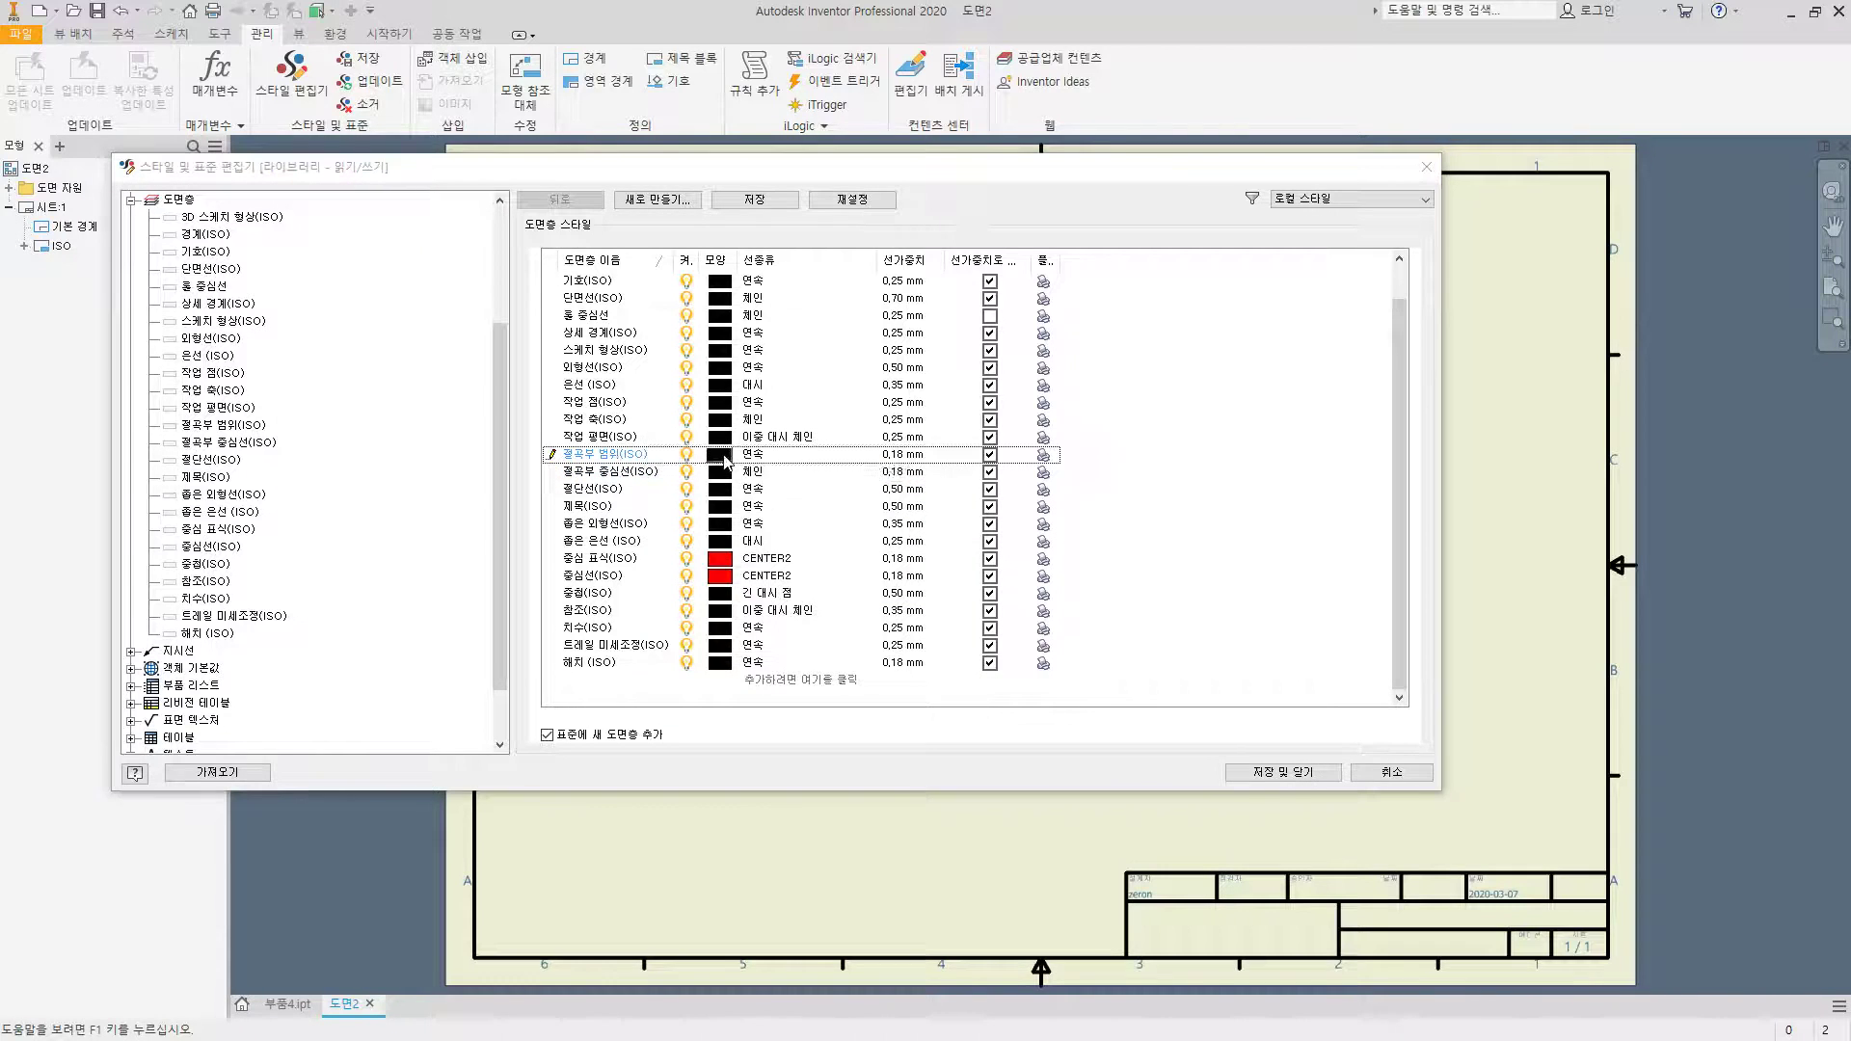
{"action": "left_click", "coordinate": [878, 448]}
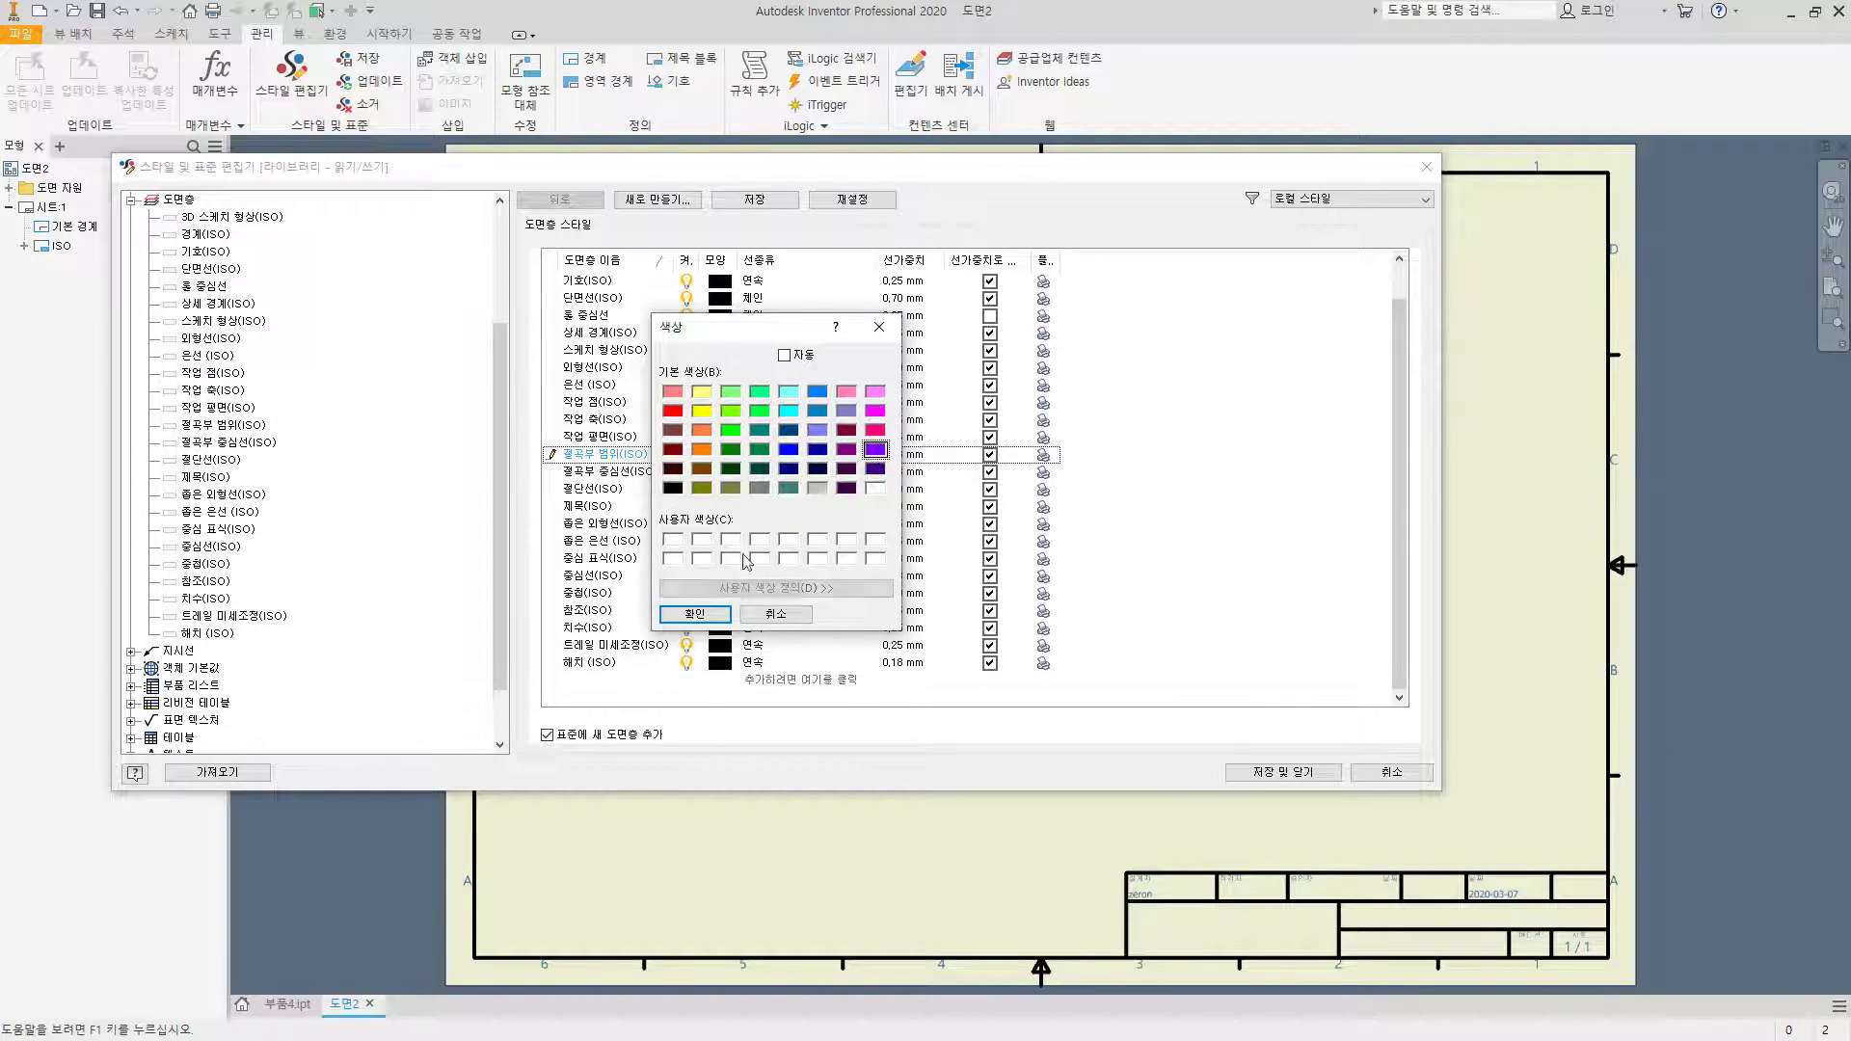
{"action": "left_click", "coordinate": [694, 614]}
{"action": "left_click", "coordinate": [721, 474]}
{"action": "left_click", "coordinate": [875, 449]}
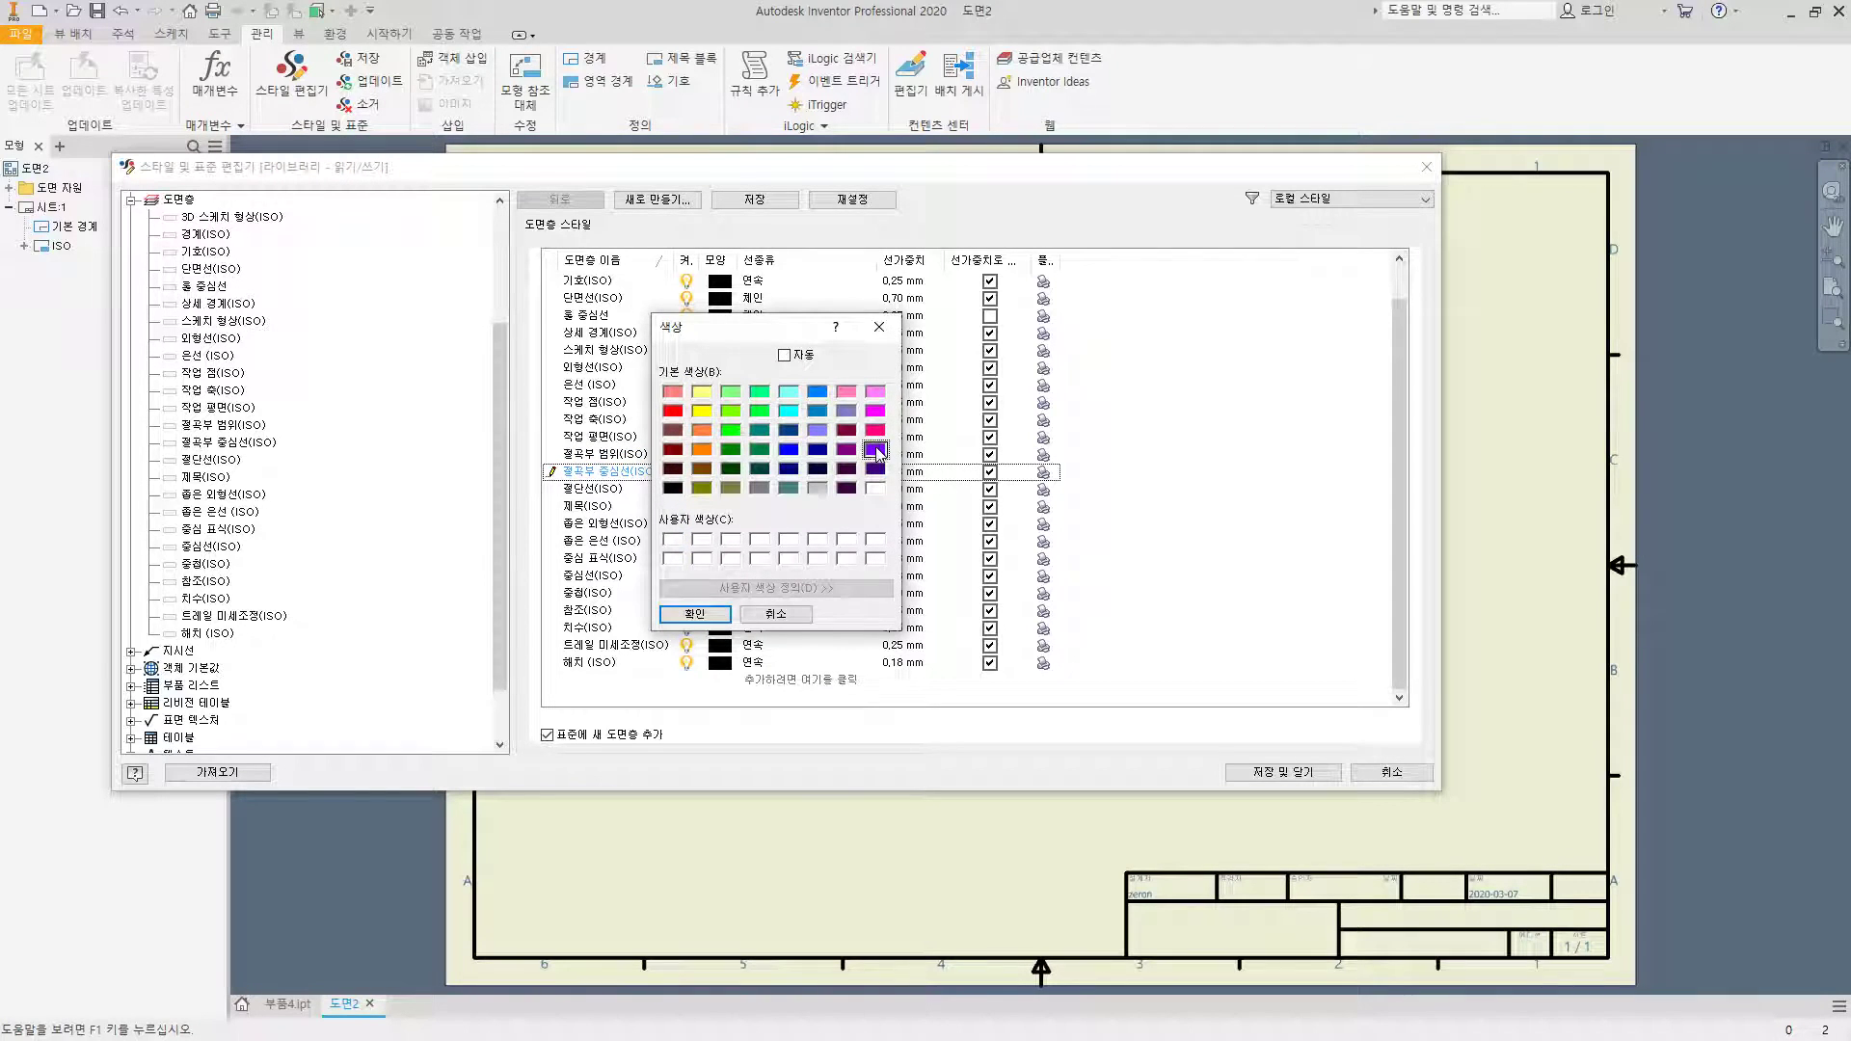
{"action": "left_click", "coordinate": [694, 614]}
Step: Set the line weight of the visible outline layer 외형선(ISO) to 0.35 mm
{"action": "scroll", "coordinate": [787, 508], "scroll_direction": "up", "scroll_amount": 1}
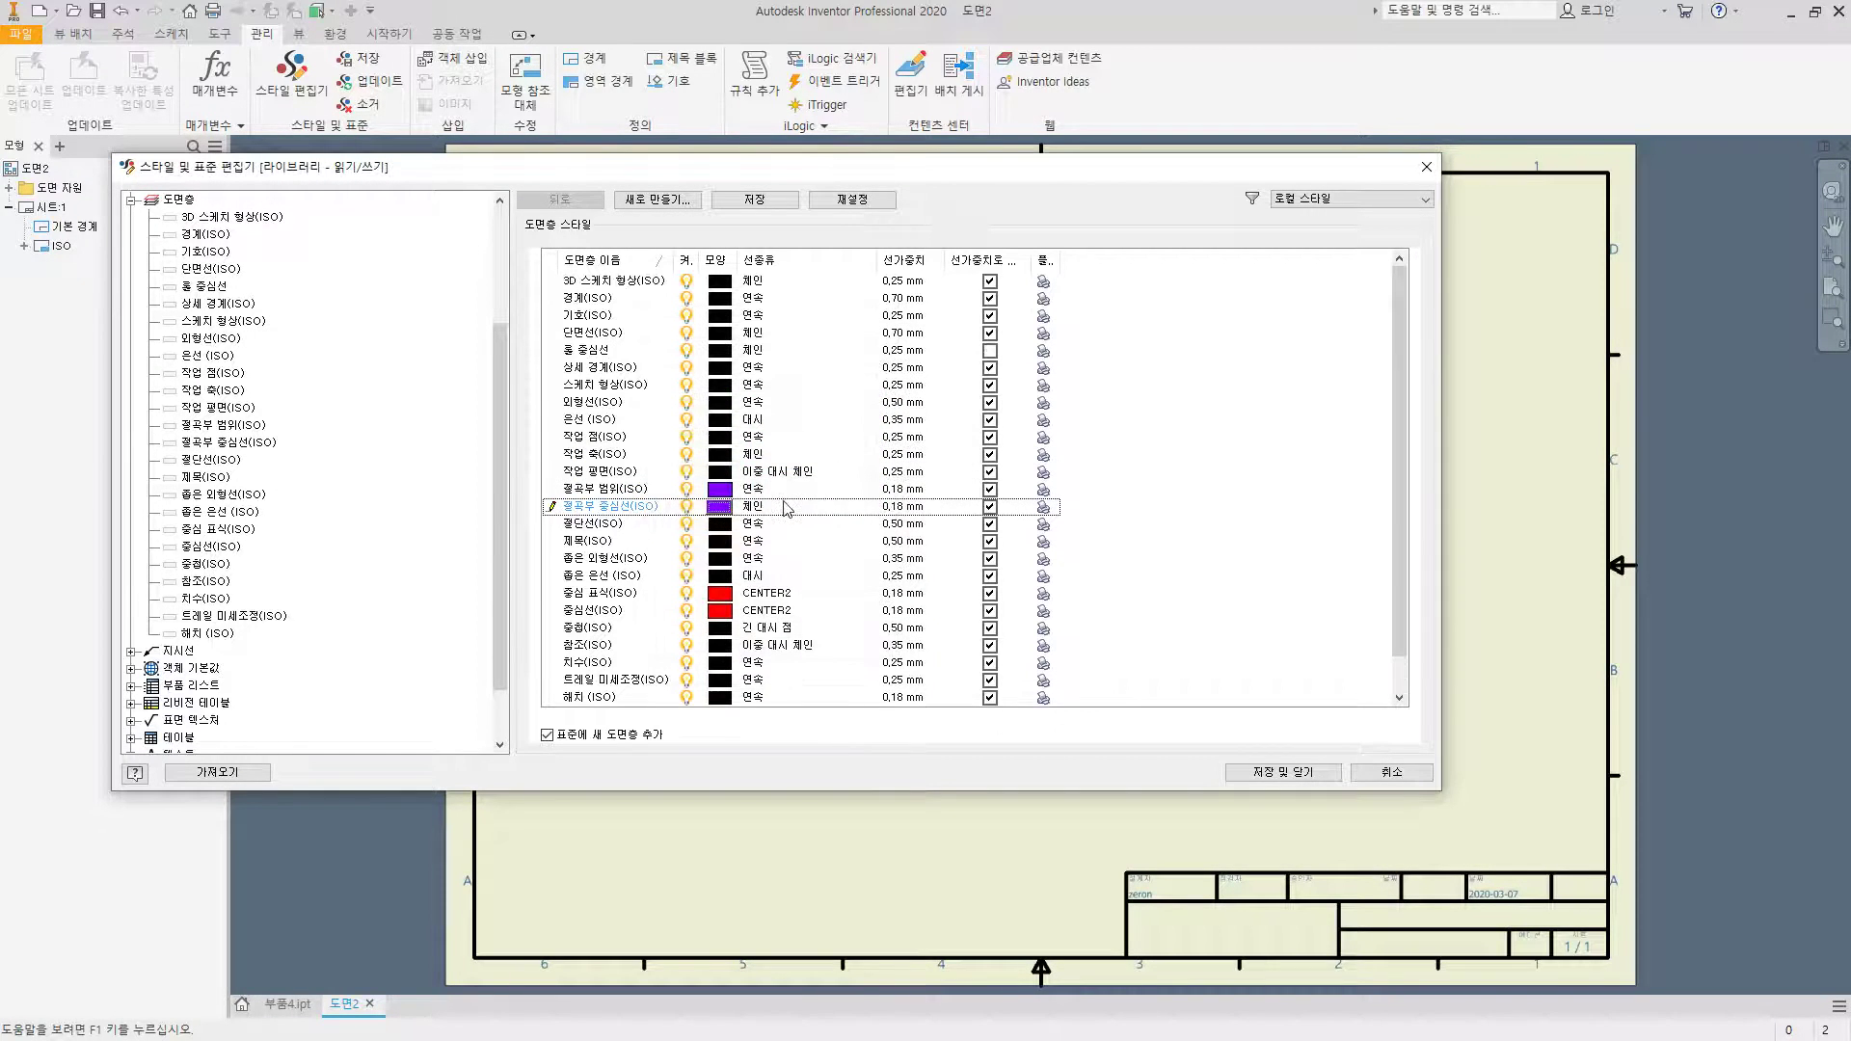
{"action": "left_click", "coordinate": [960, 405]}
{"action": "left_click", "coordinate": [906, 403]}
{"action": "left_click", "coordinate": [933, 404]}
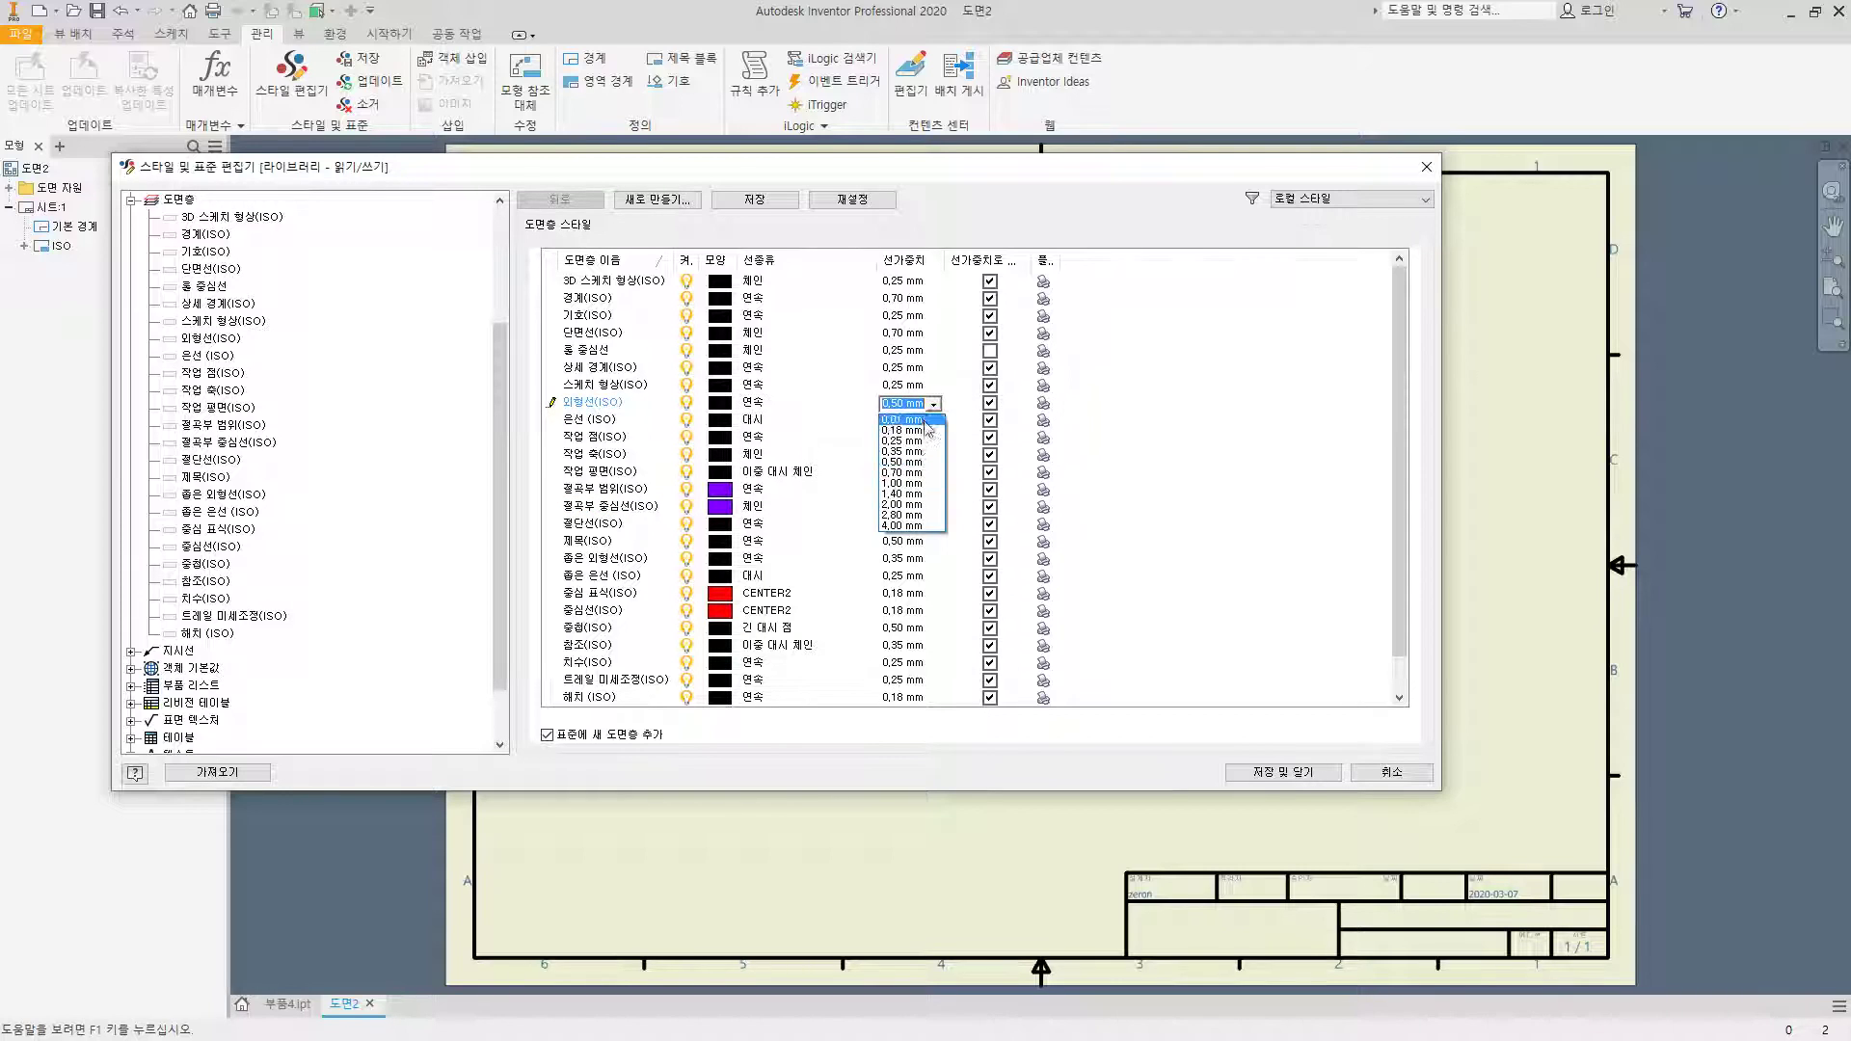
{"action": "left_click", "coordinate": [906, 451]}
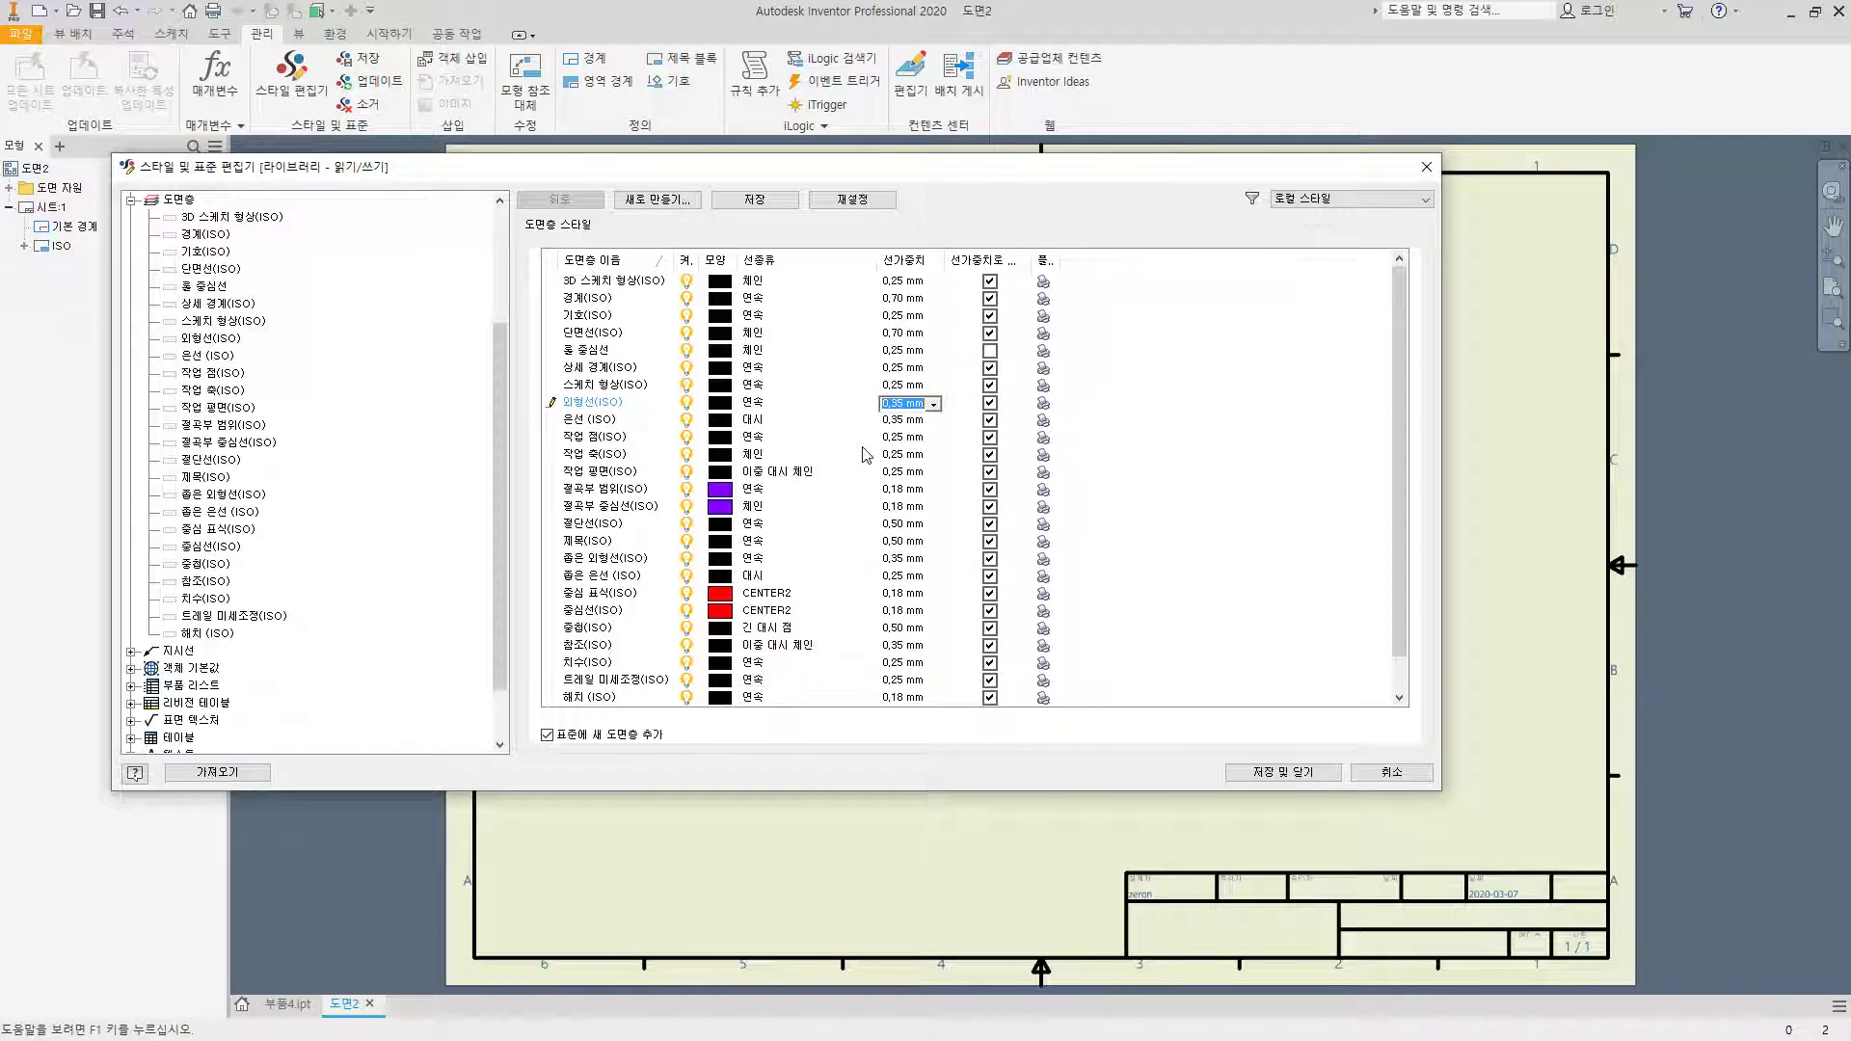
Step: Set the projection type of the default standard 기본 표준 (ISO) to third angle (삼각법), saving and closing the style editor
{"action": "scroll", "coordinate": [240, 284], "scroll_direction": "up", "scroll_amount": 4}
{"action": "left_click", "coordinate": [225, 219]}
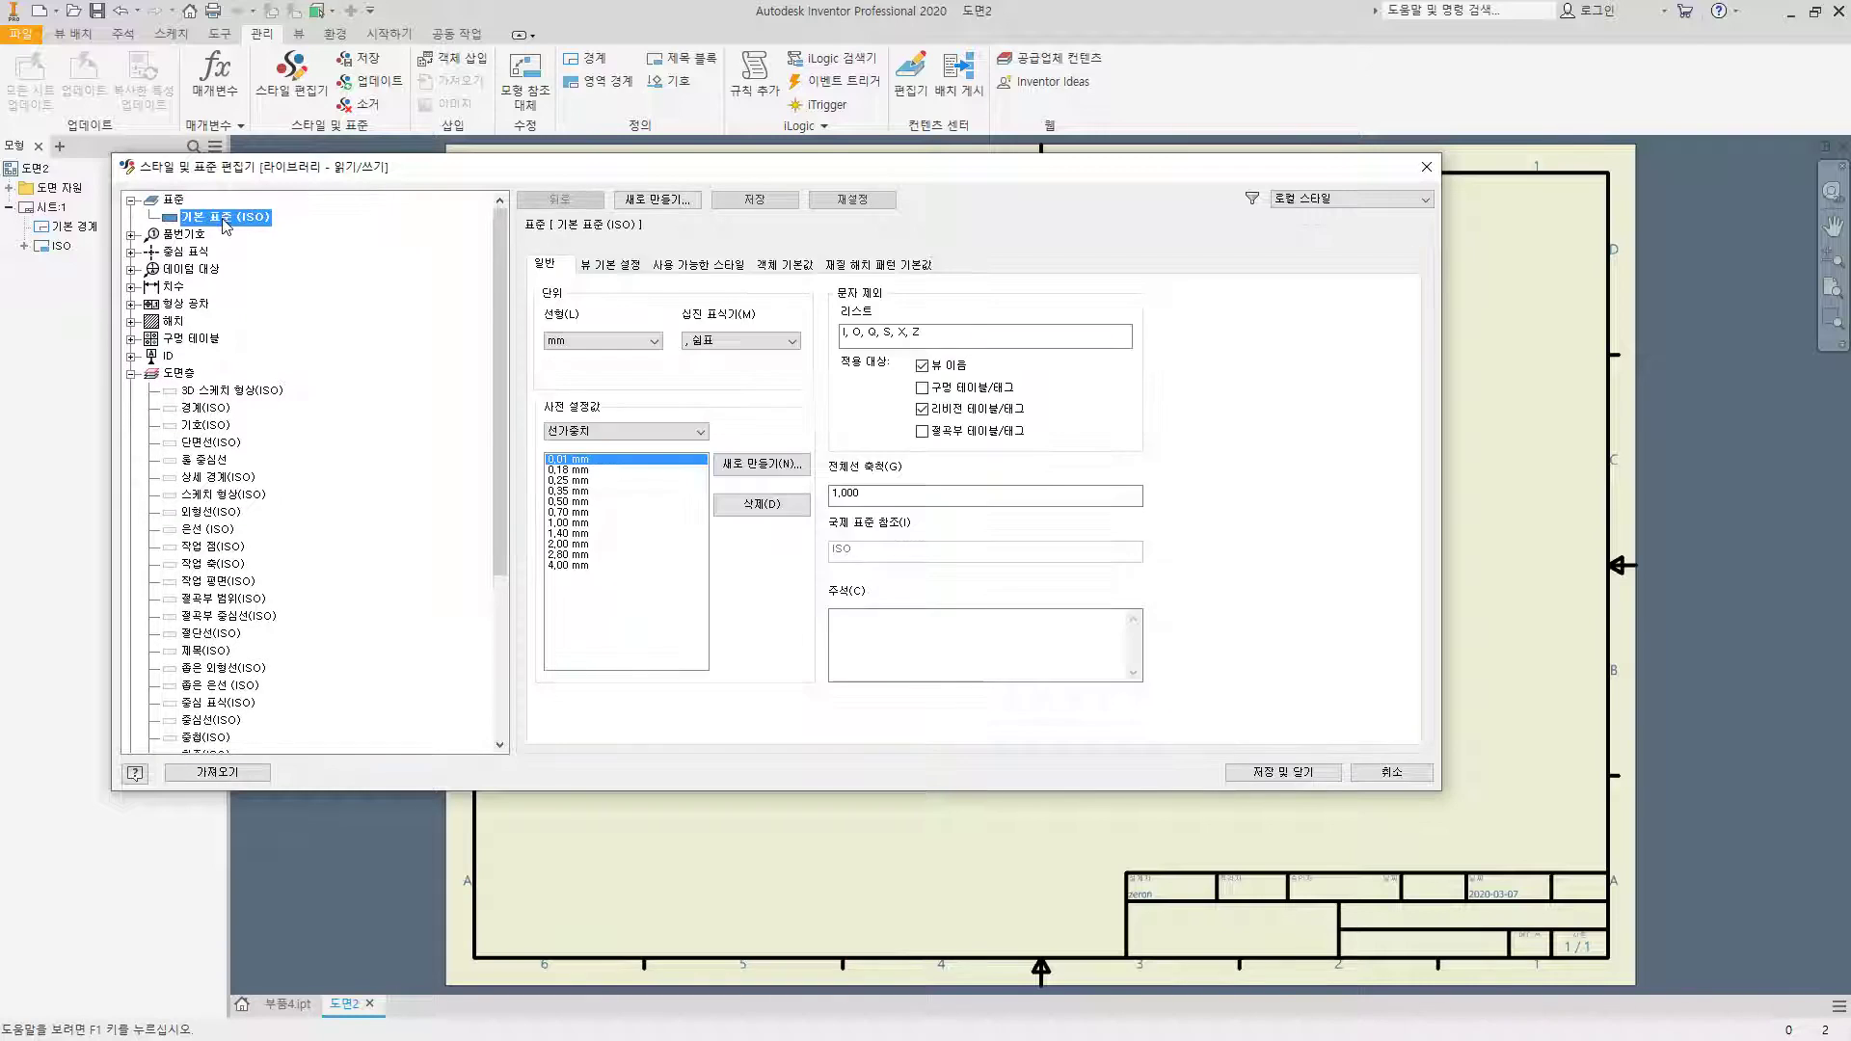
{"action": "left_click", "coordinate": [611, 264]}
{"action": "left_click", "coordinate": [838, 617]}
{"action": "left_click", "coordinate": [744, 201]}
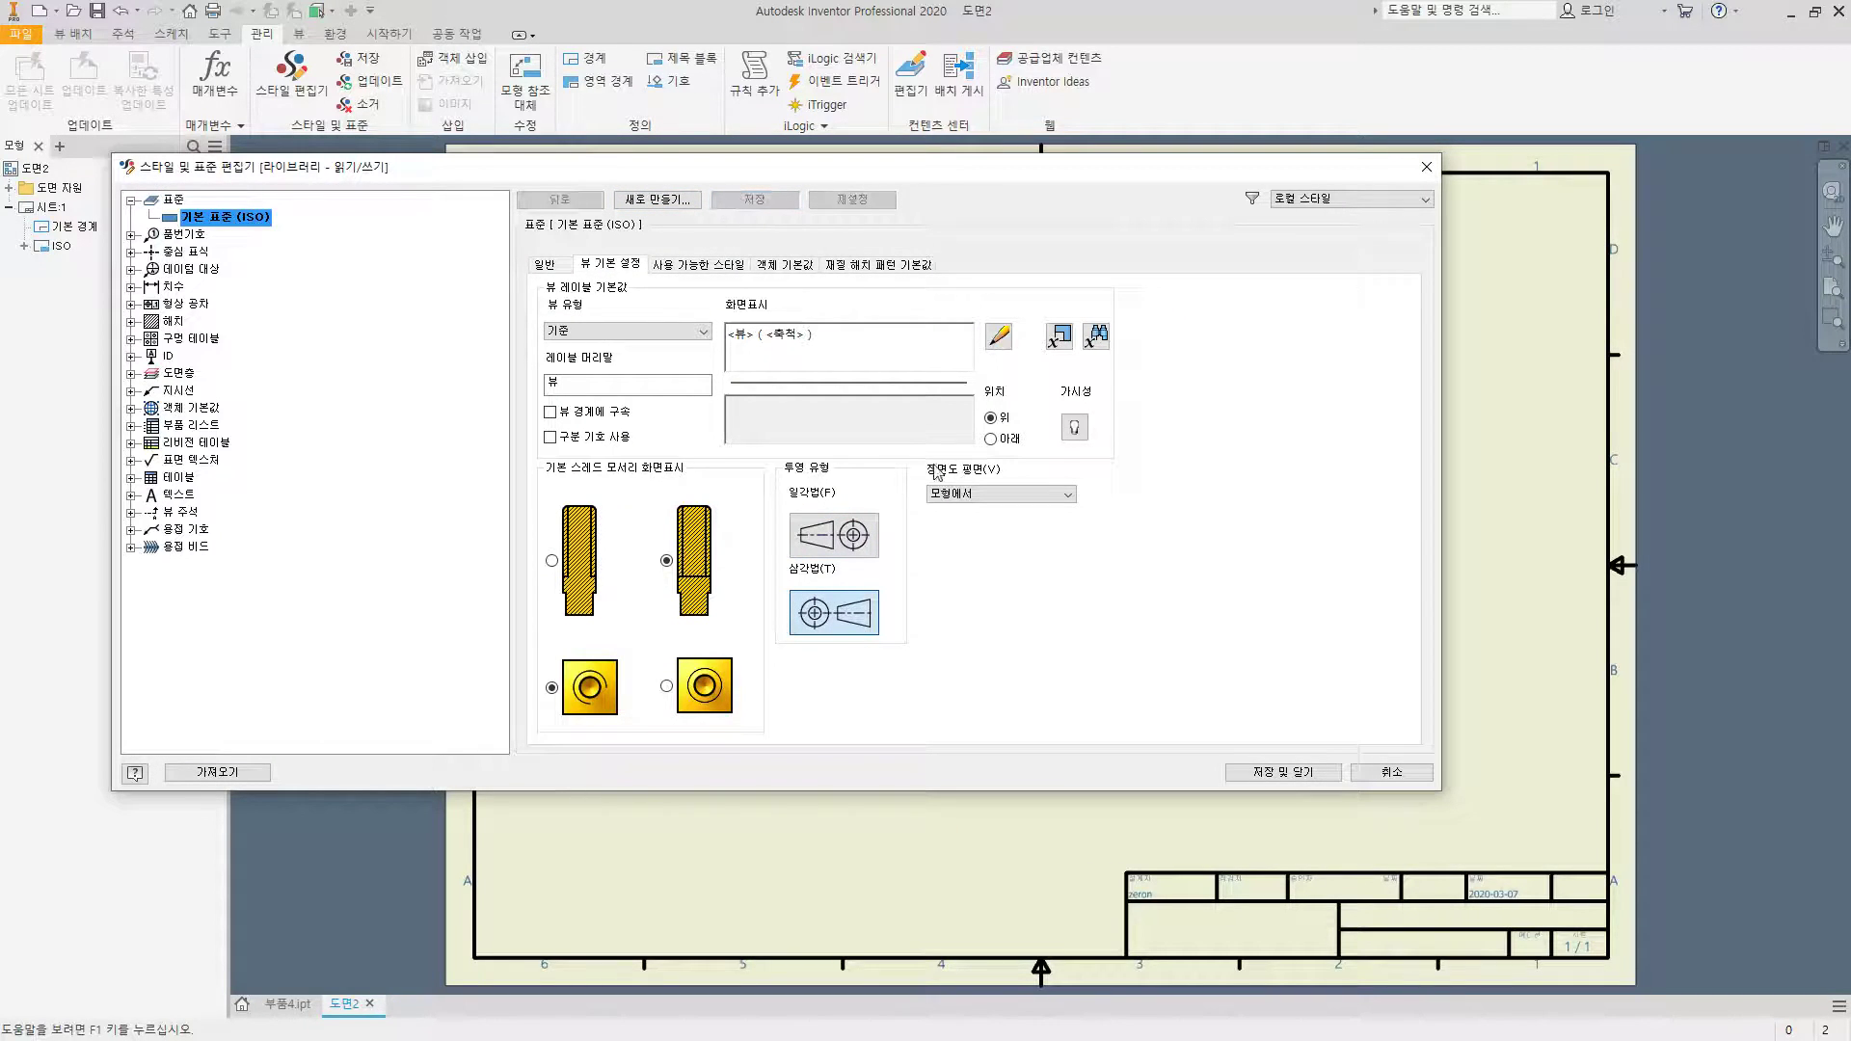
{"action": "left_click", "coordinate": [1262, 771]}
Step: Place a 1:1 base view of the folded bracket, rotated 180 degrees from the front orientation
{"action": "middle_click_drag", "start_coordinate": [896, 591], "coordinate": [760, 475]}
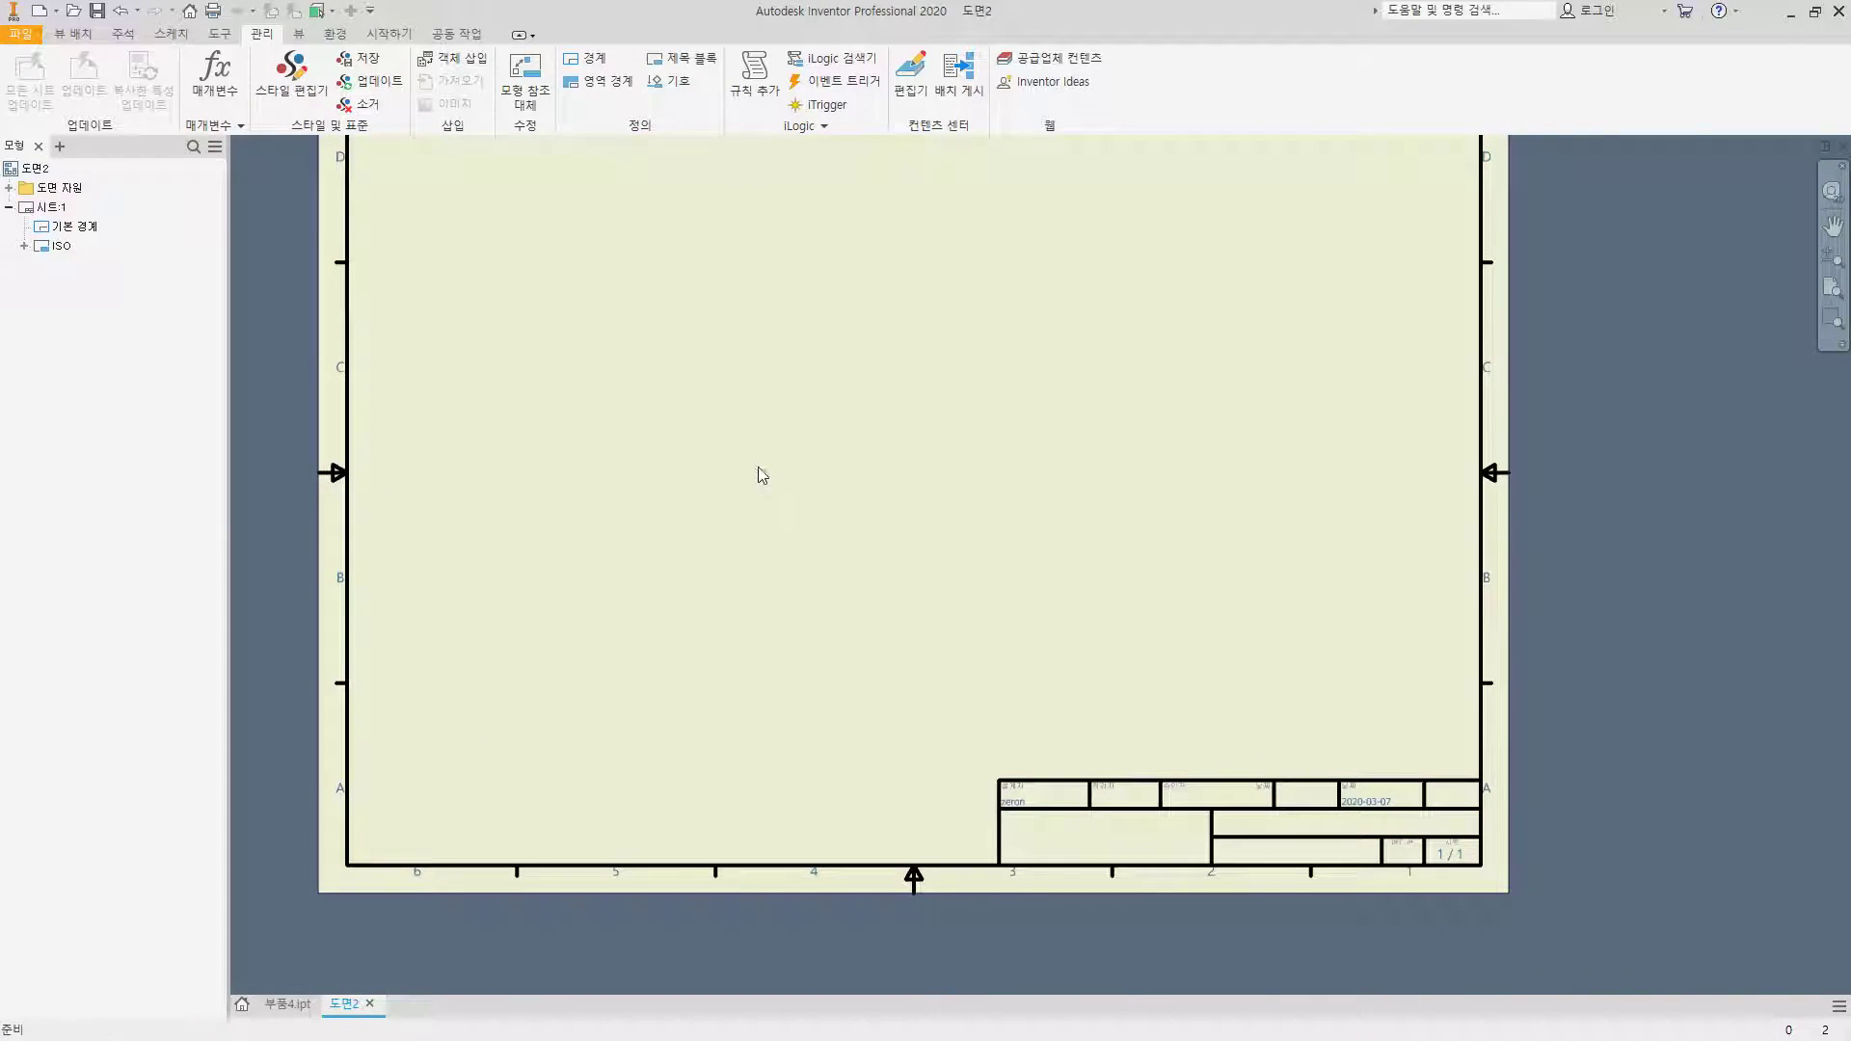
{"action": "right_click", "coordinate": [698, 386]}
{"action": "left_click", "coordinate": [696, 332]}
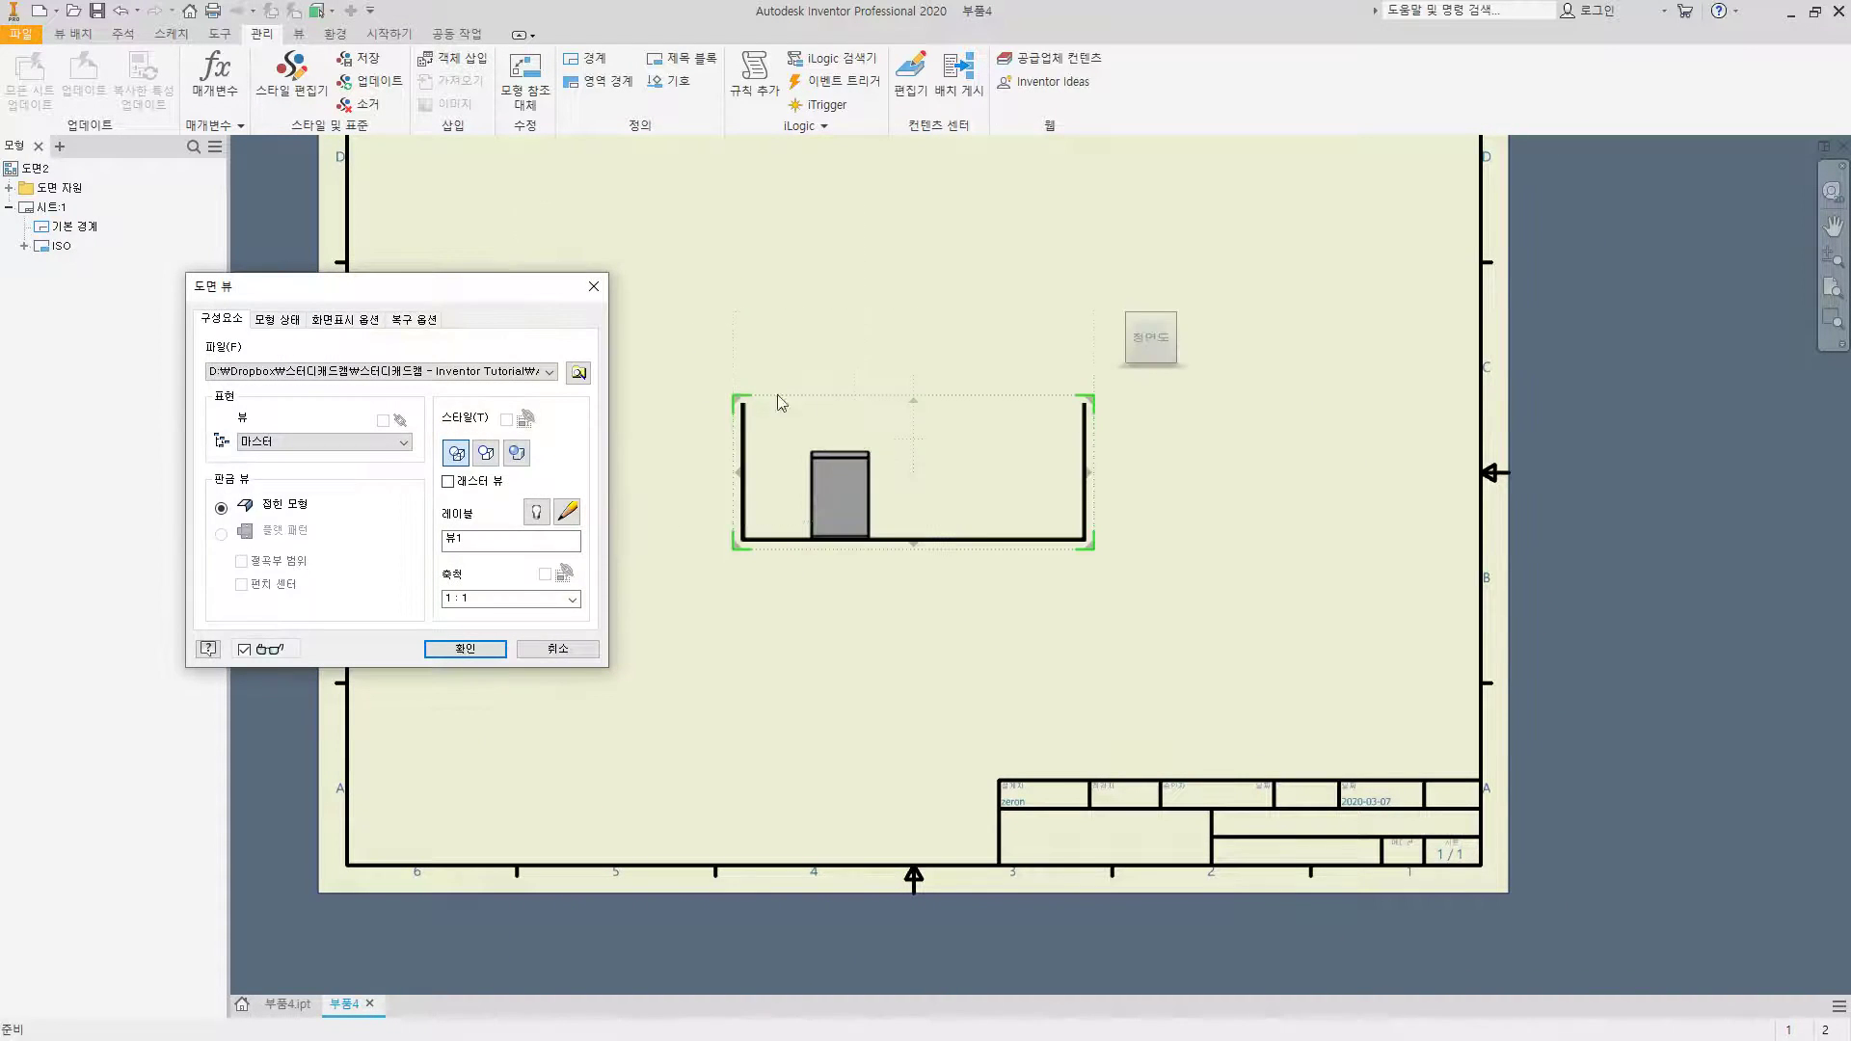
{"action": "left_click", "coordinate": [1178, 292]}
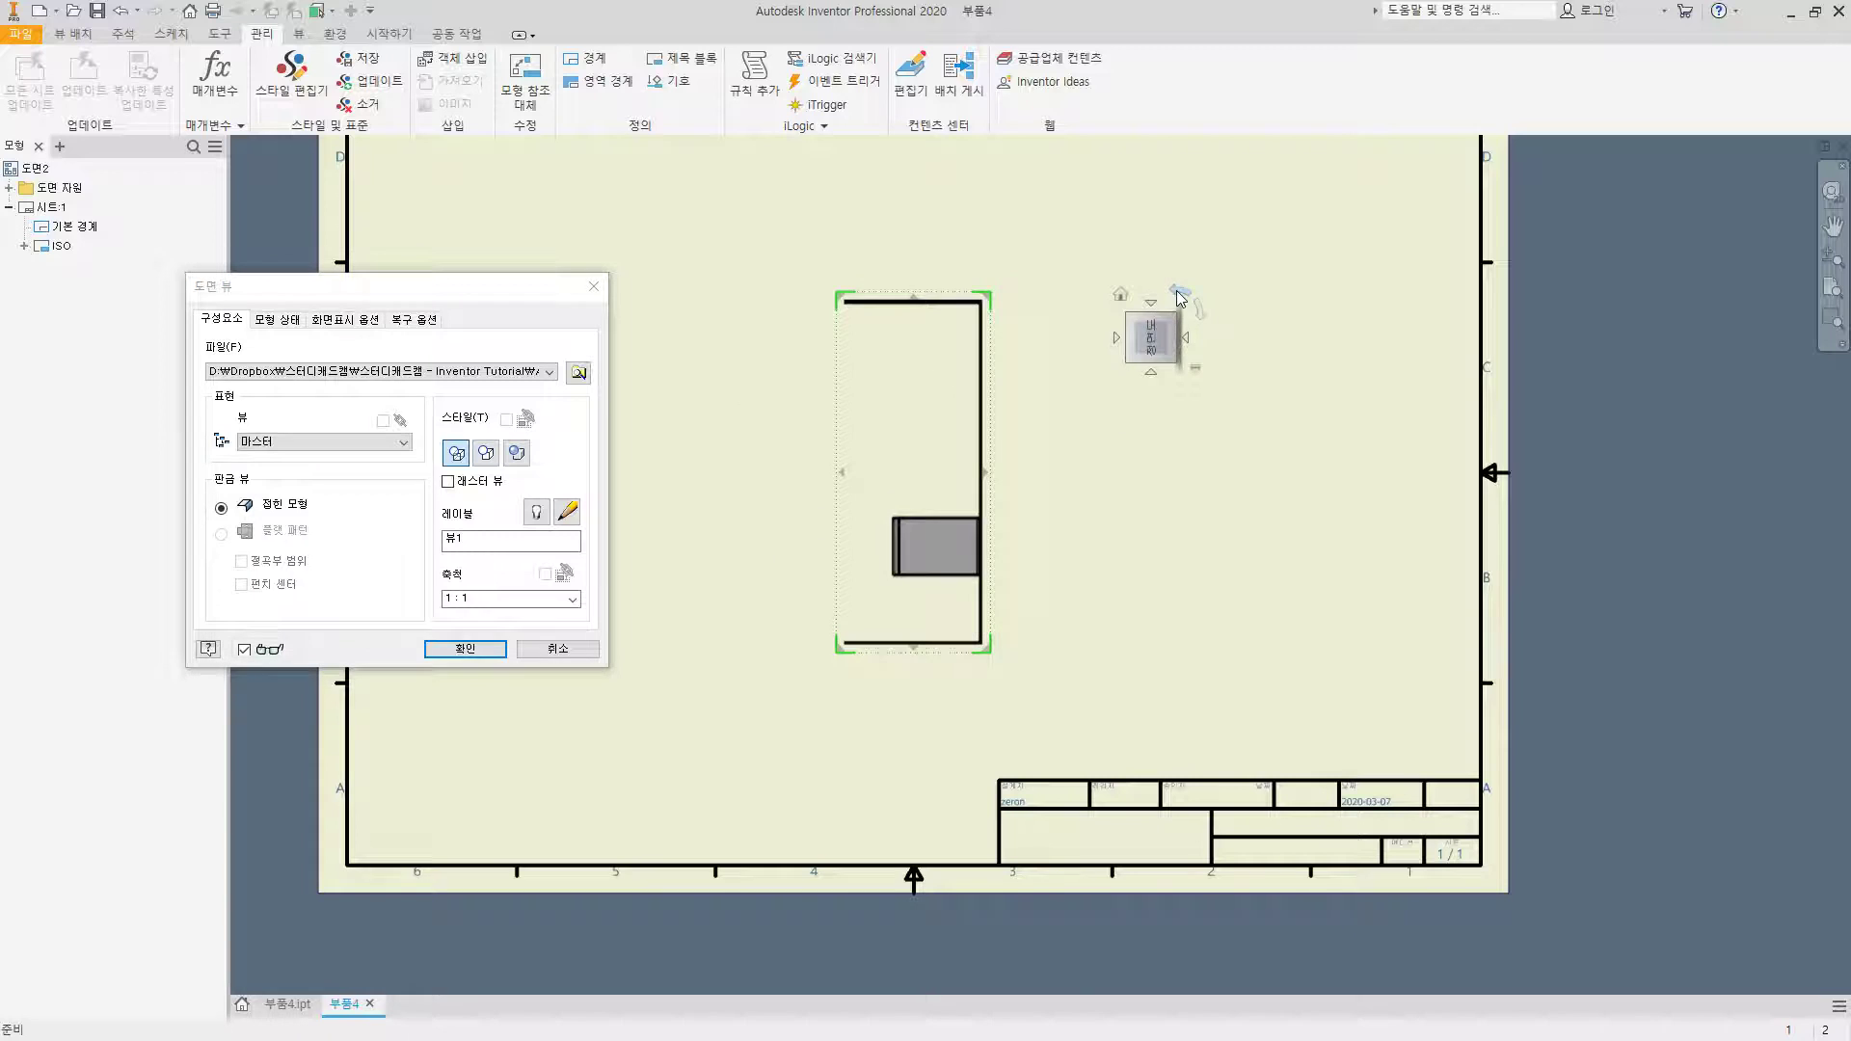
{"action": "left_click", "coordinate": [1178, 292]}
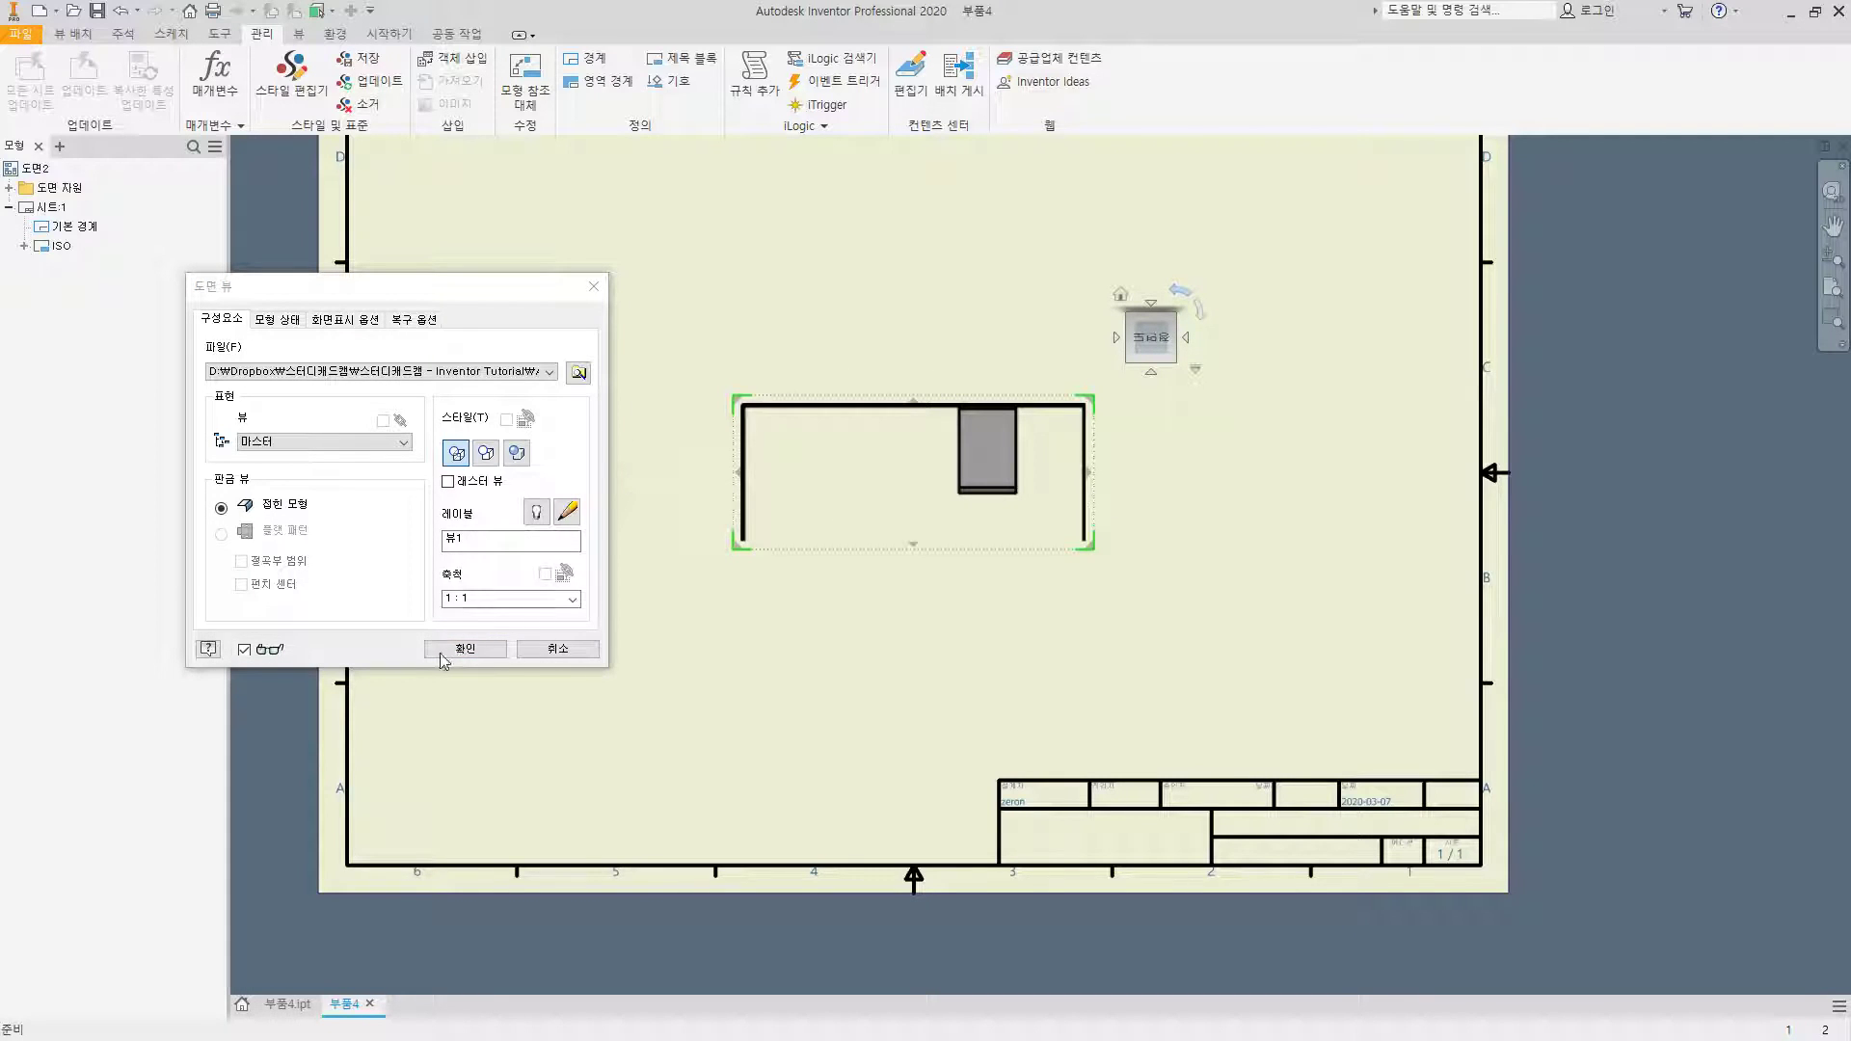
{"action": "left_click", "coordinate": [470, 650]}
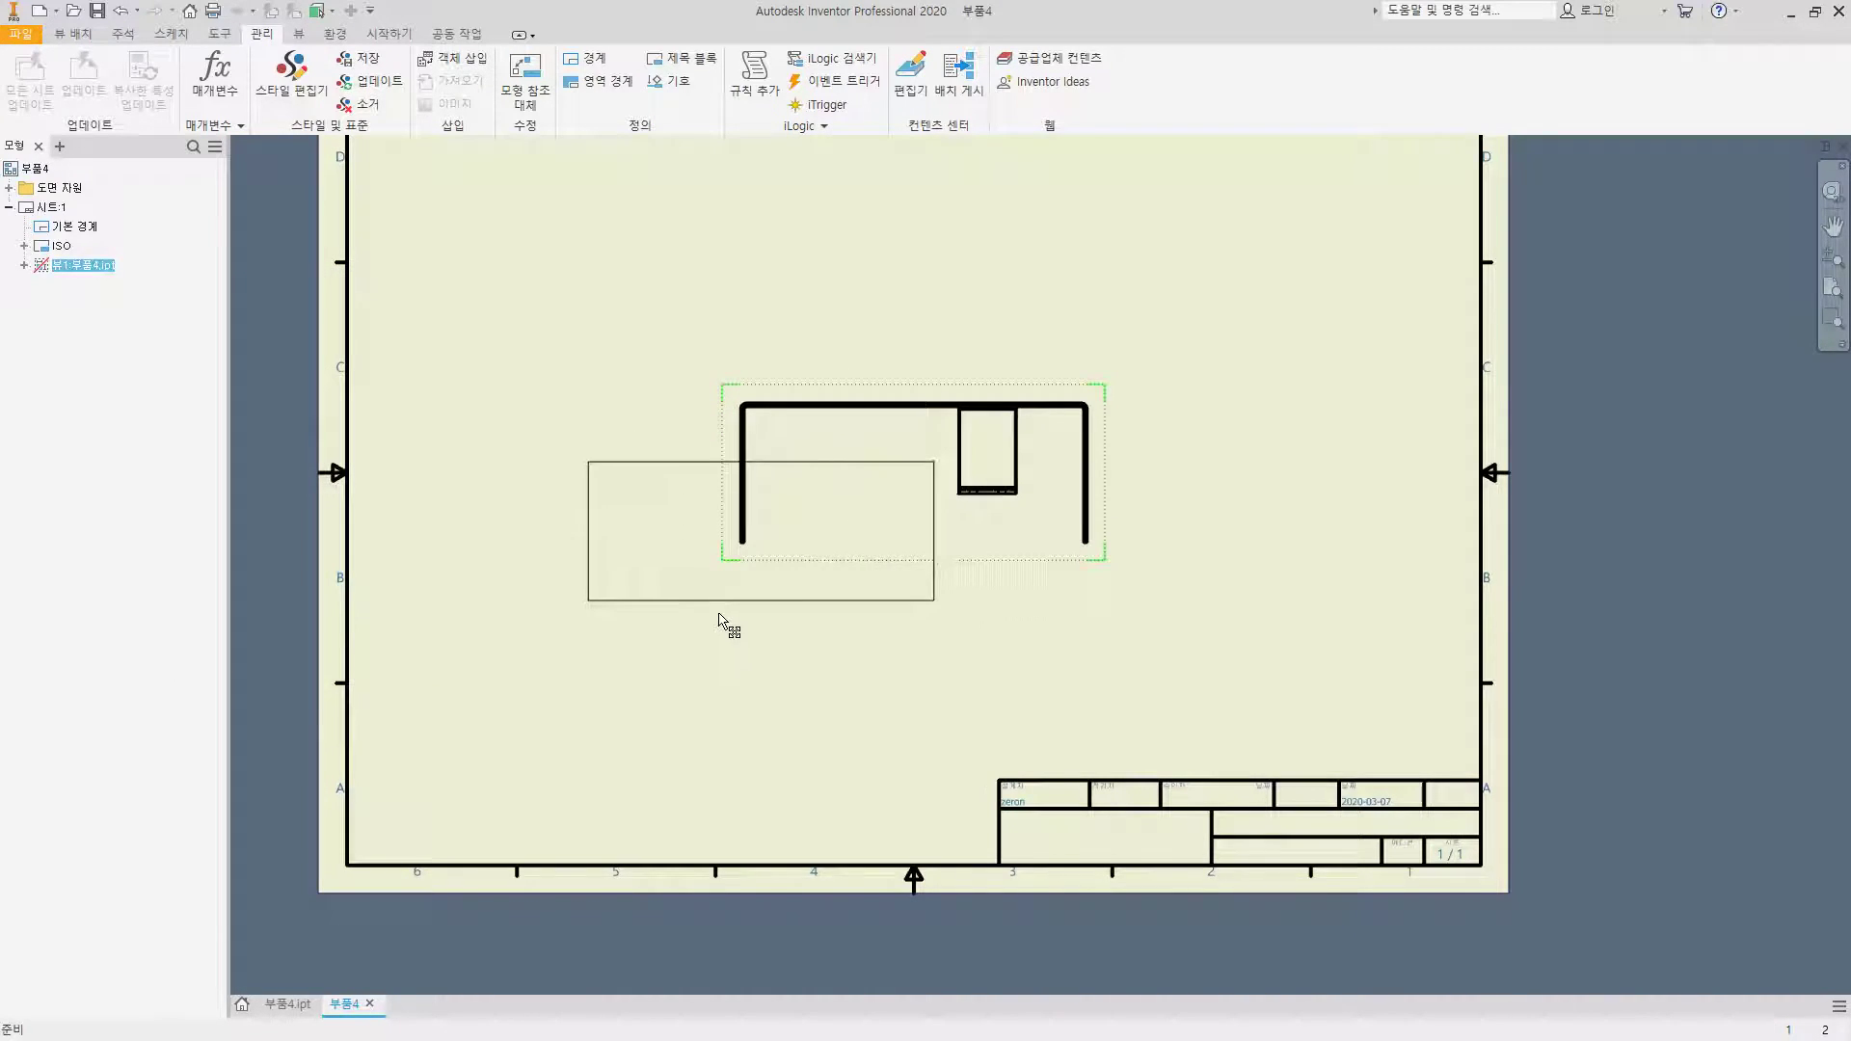
Step: Change the placed base view's style to hidden lines removed
{"action": "scroll", "coordinate": [595, 575], "scroll_direction": "down", "scroll_amount": 6}
{"action": "scroll", "coordinate": [585, 559], "scroll_direction": "up", "scroll_amount": 5}
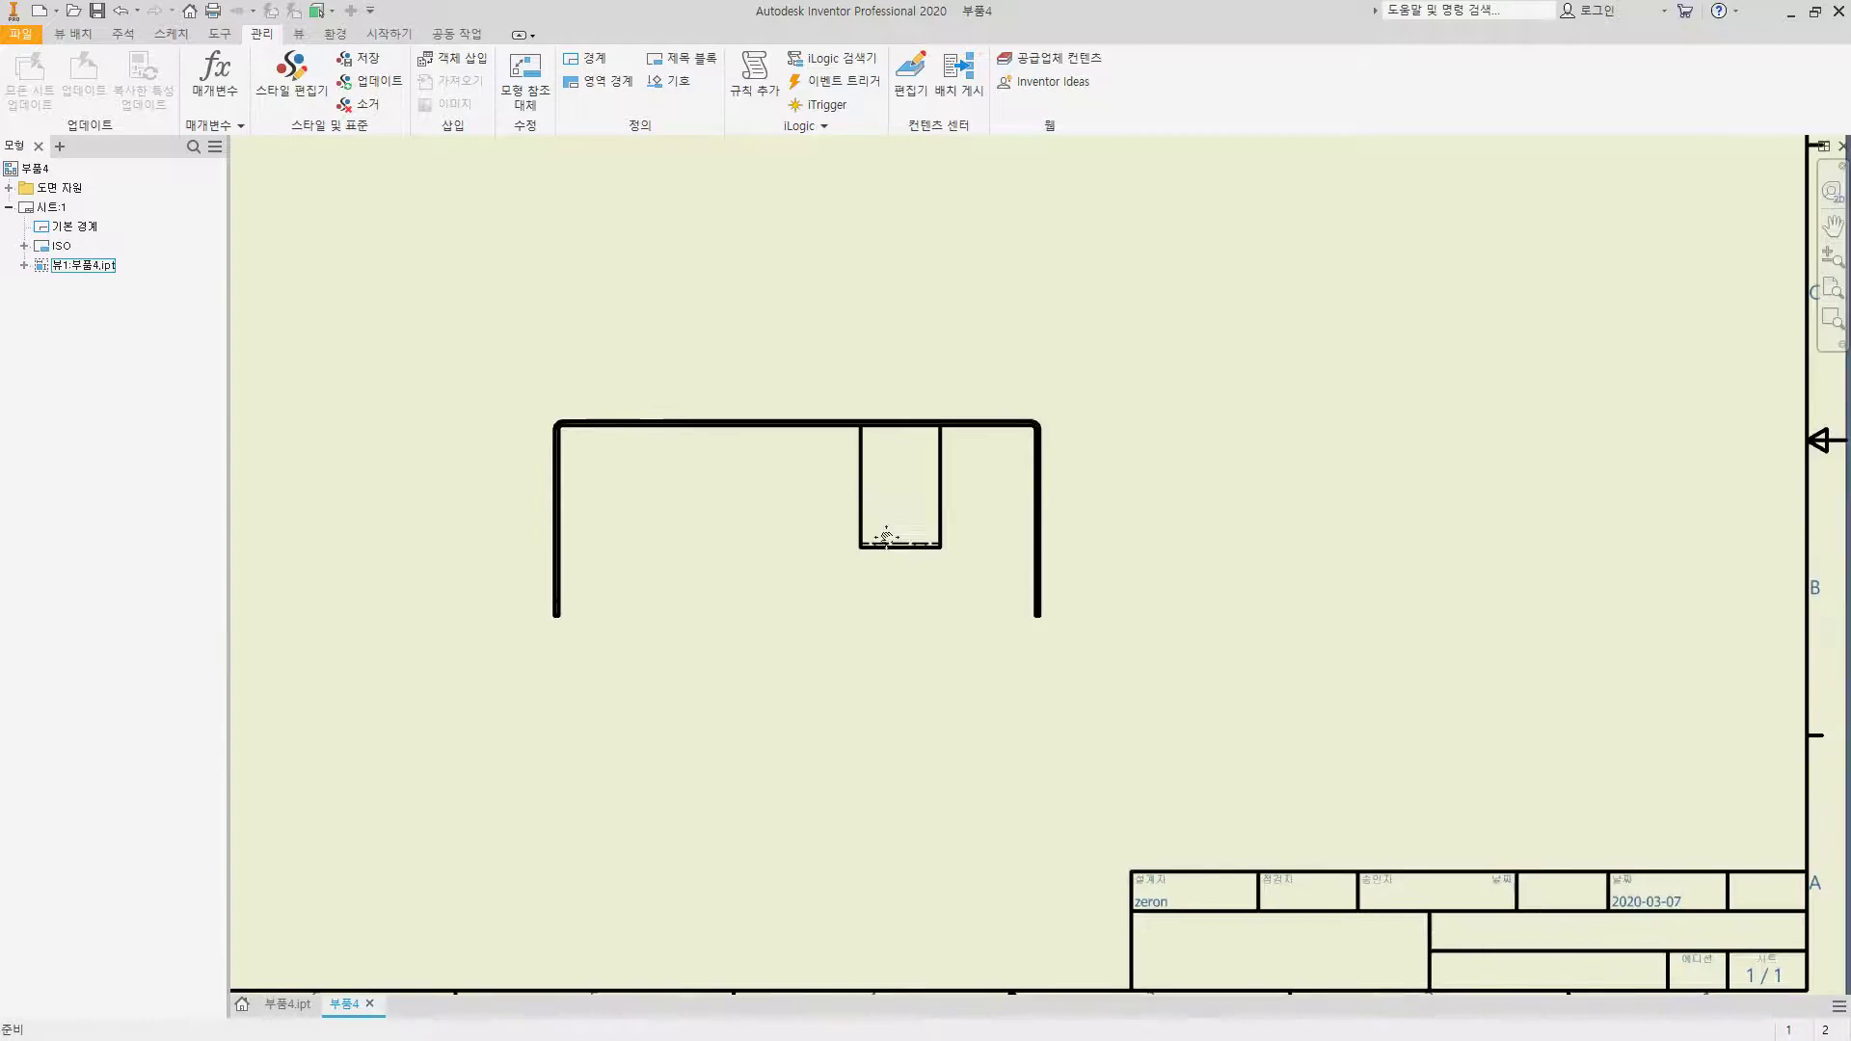
{"action": "right_click", "coordinate": [667, 563]}
{"action": "left_click", "coordinate": [718, 537]}
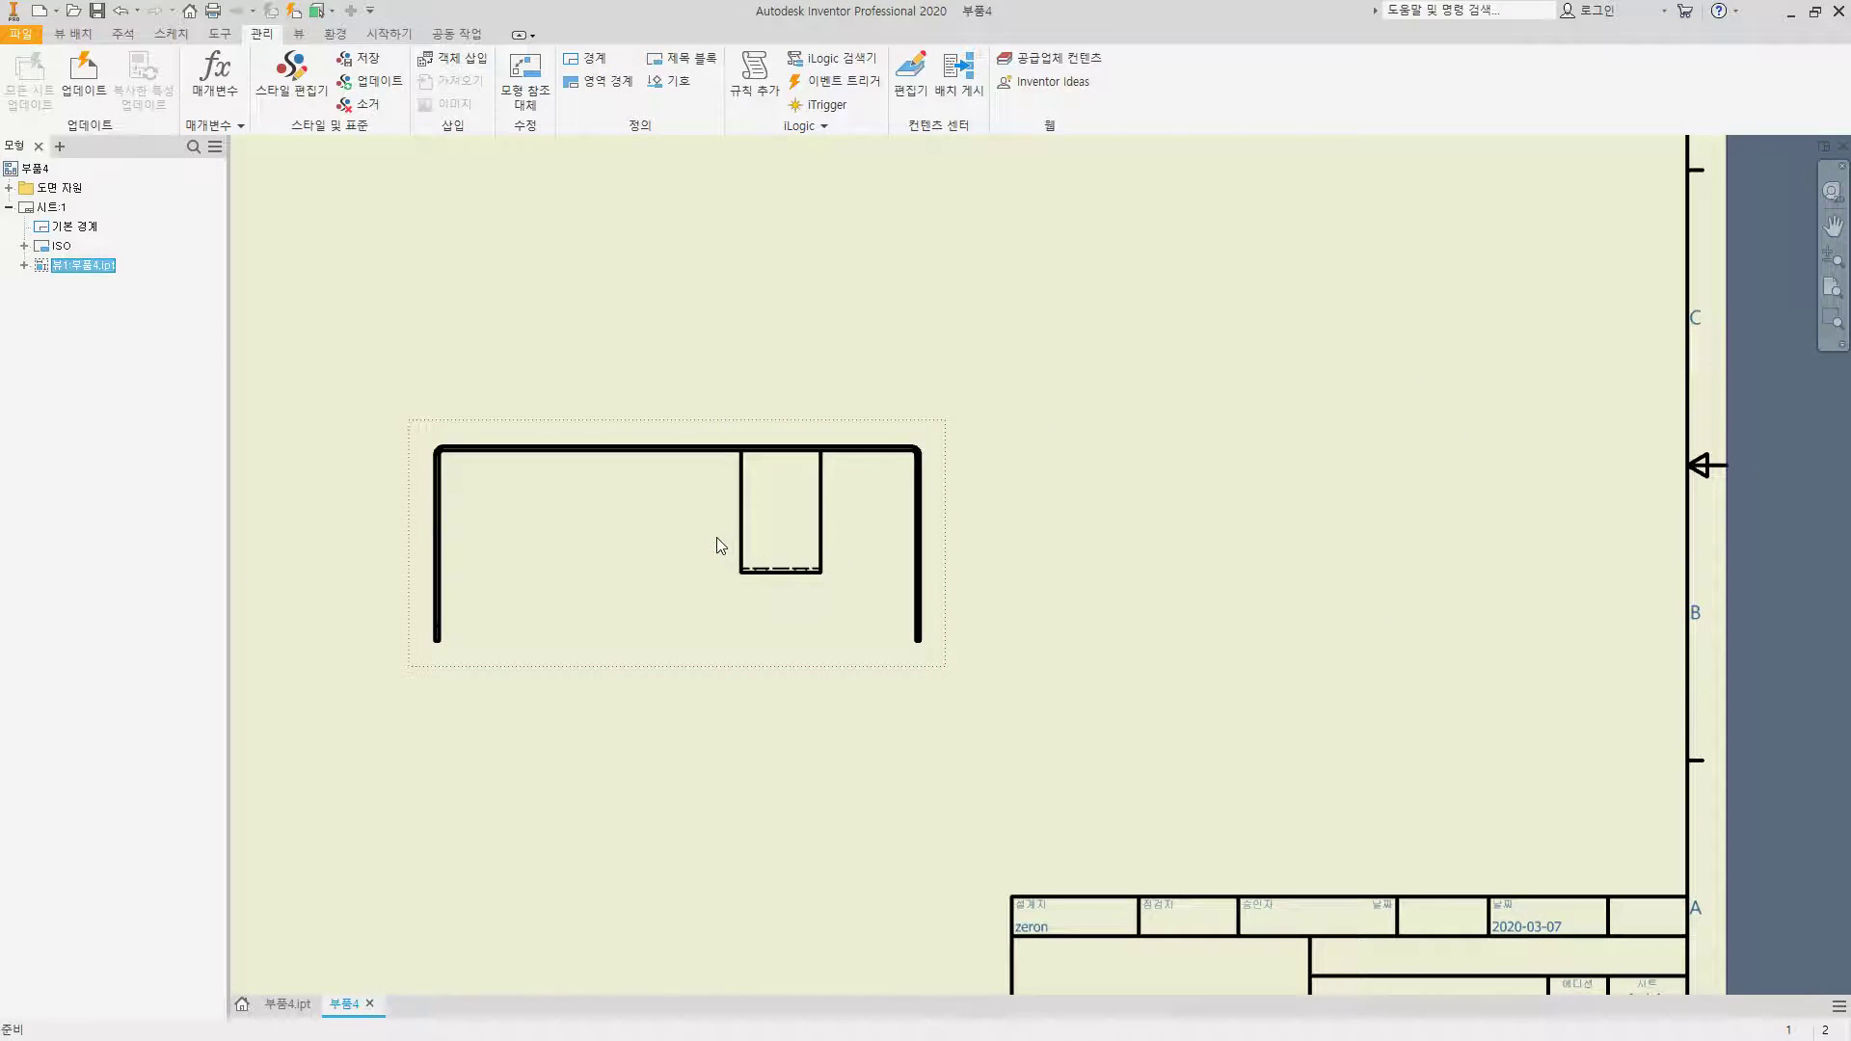
{"action": "double_click", "coordinate": [665, 556]}
{"action": "left_click", "coordinate": [486, 453]}
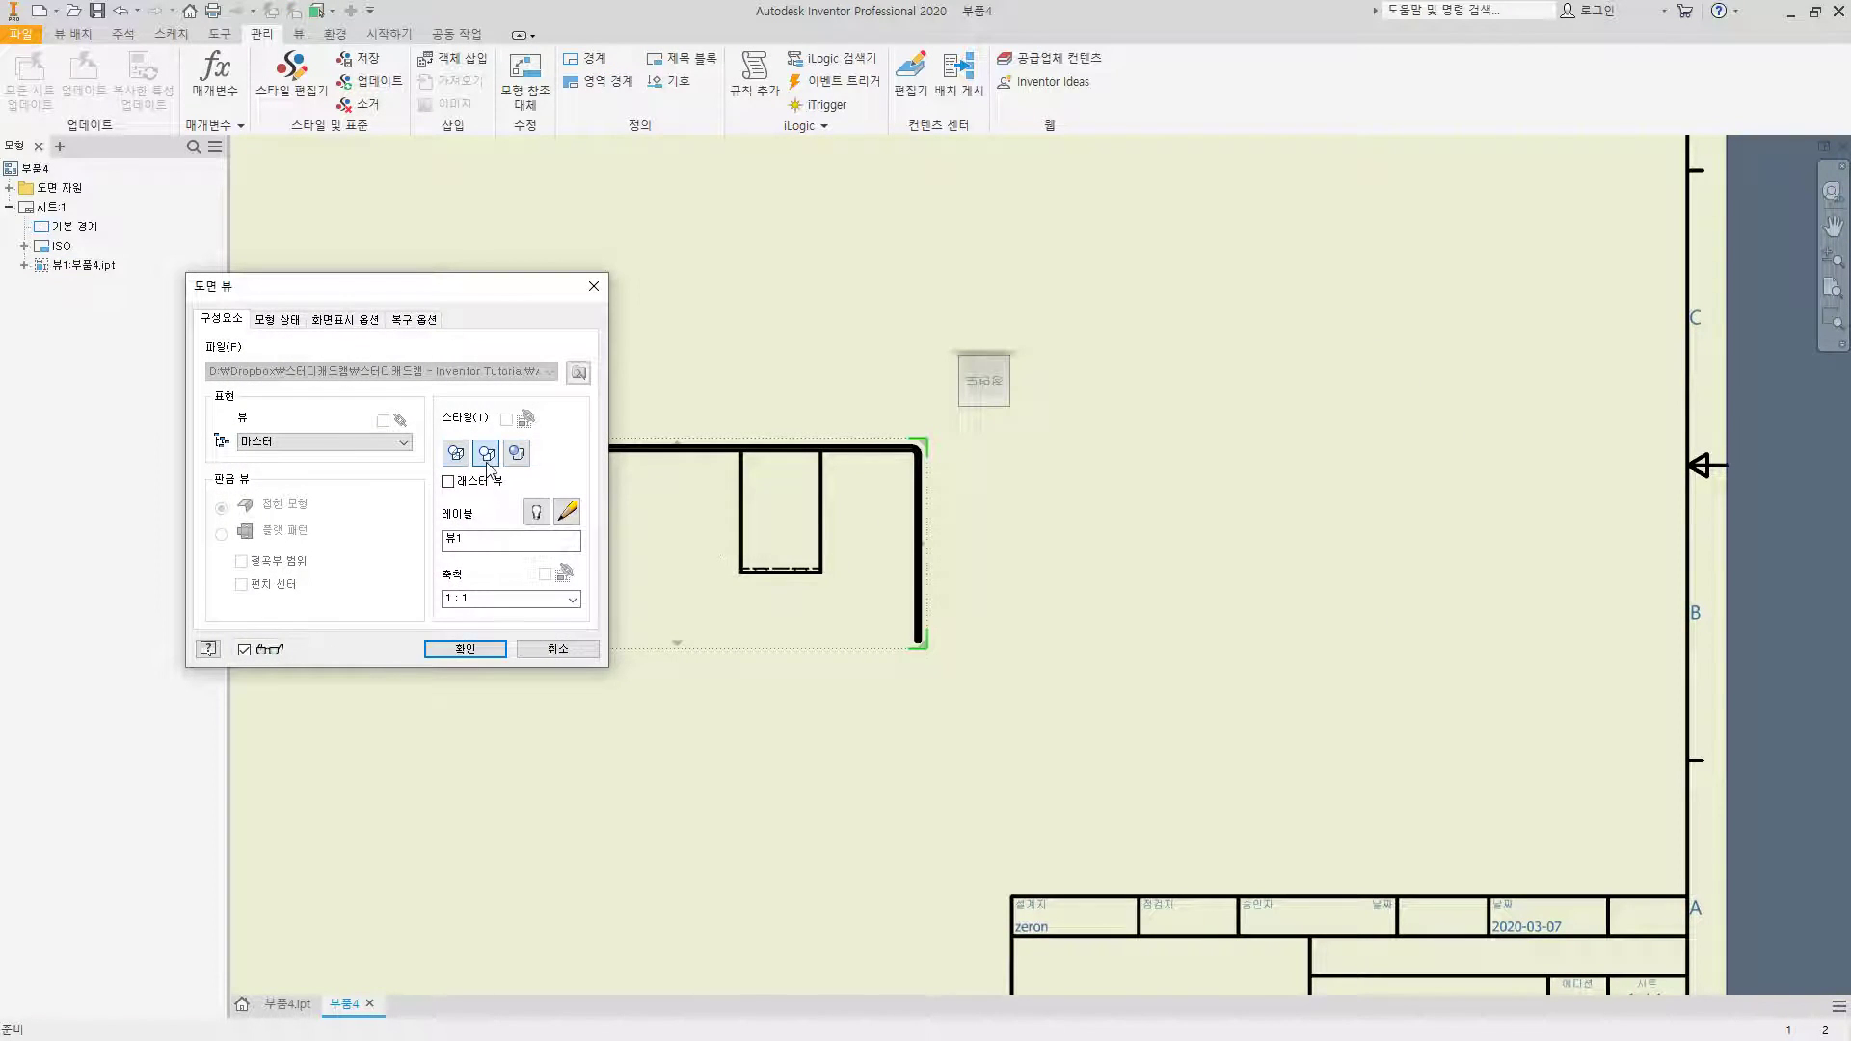
{"action": "left_click", "coordinate": [464, 649]}
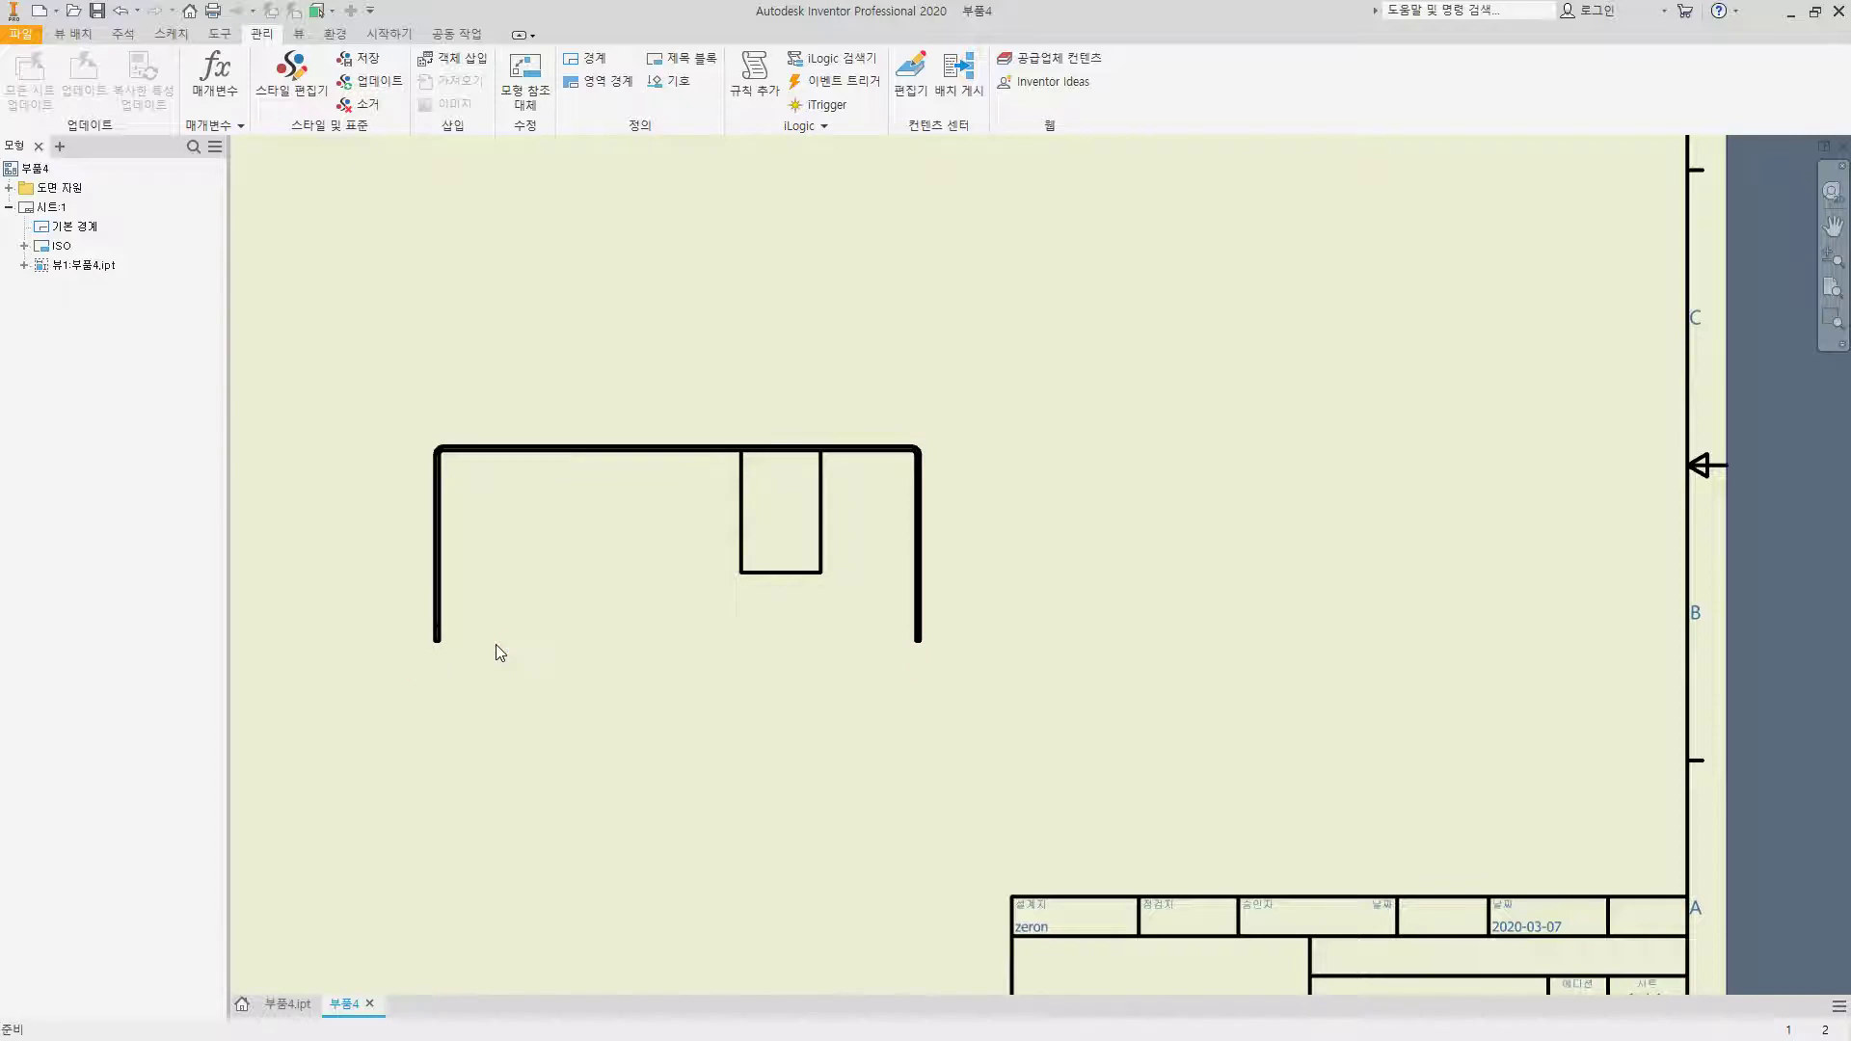
Step: Delete the rotated base view from the sheet
{"action": "left_click", "coordinate": [739, 637]}
{"action": "right_click", "coordinate": [734, 630]}
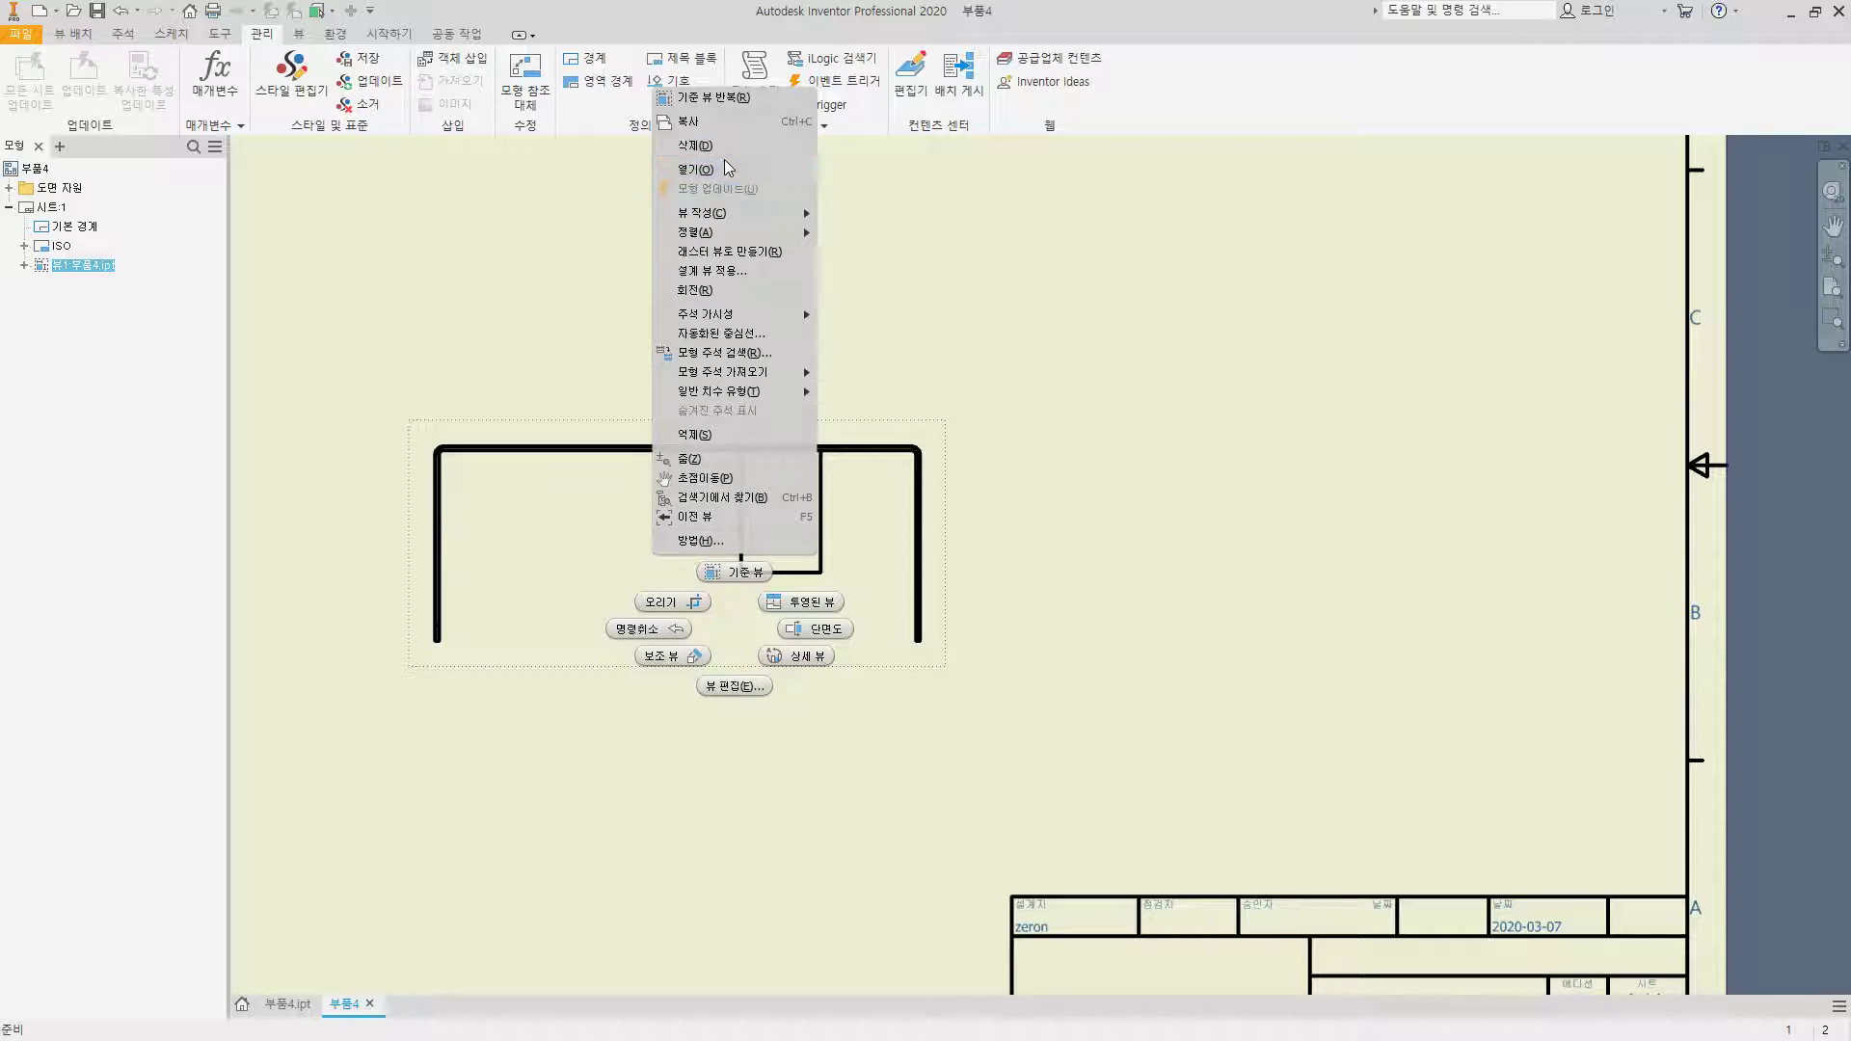
{"action": "left_click", "coordinate": [699, 146]}
{"action": "left_click", "coordinate": [908, 569]}
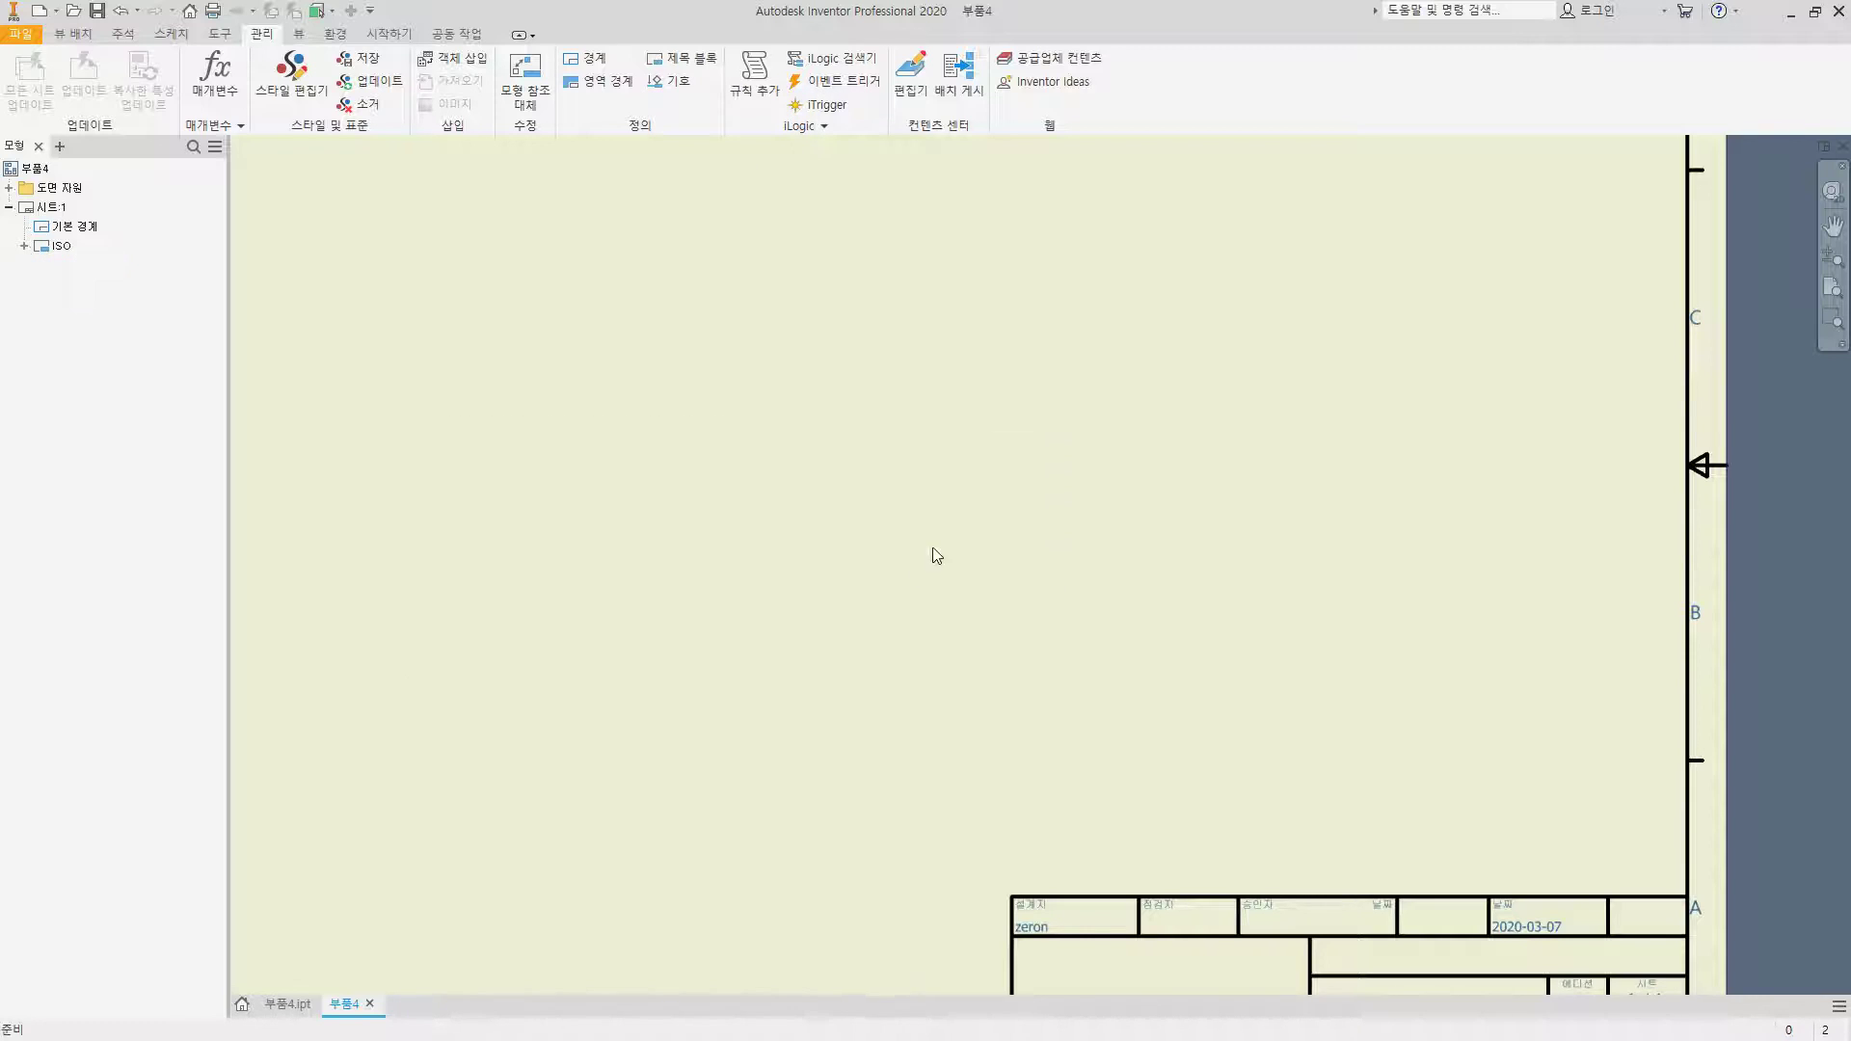
{"action": "right_click", "coordinate": [794, 311]}
{"action": "left_click", "coordinate": [815, 248]}
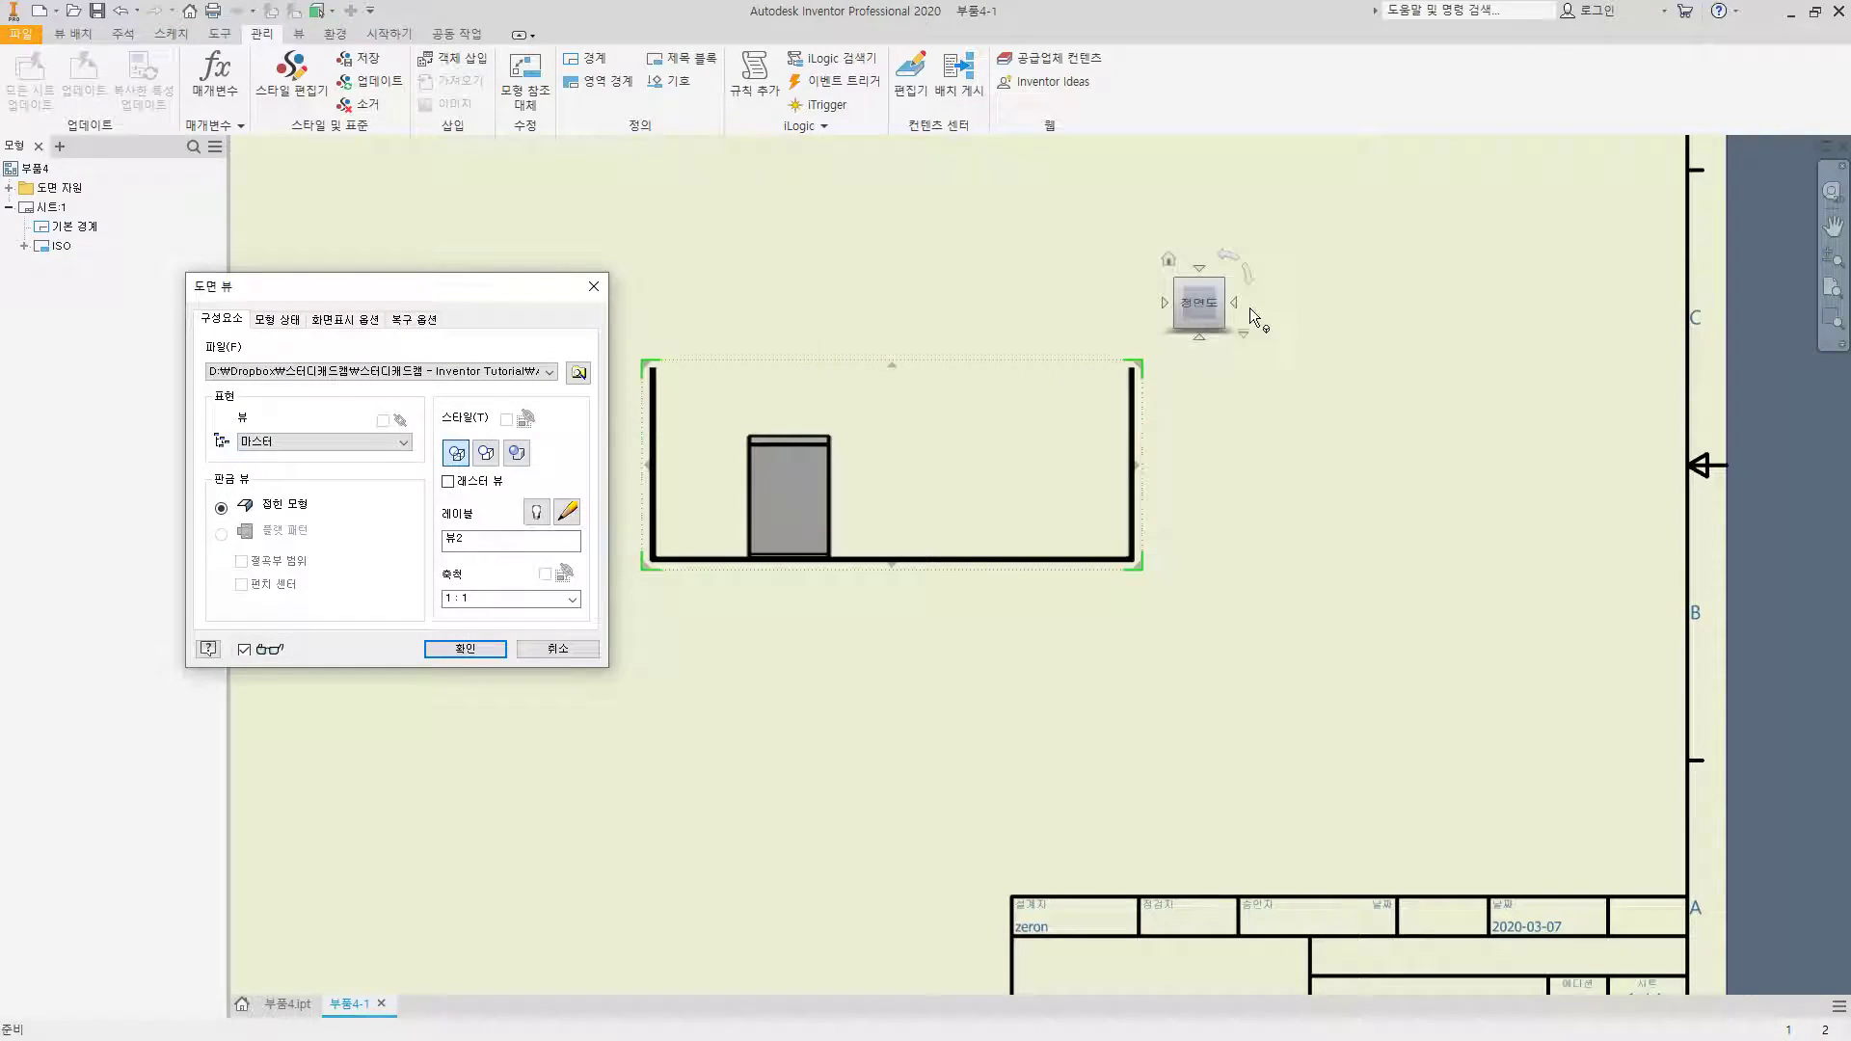
{"action": "left_click", "coordinate": [1197, 270]}
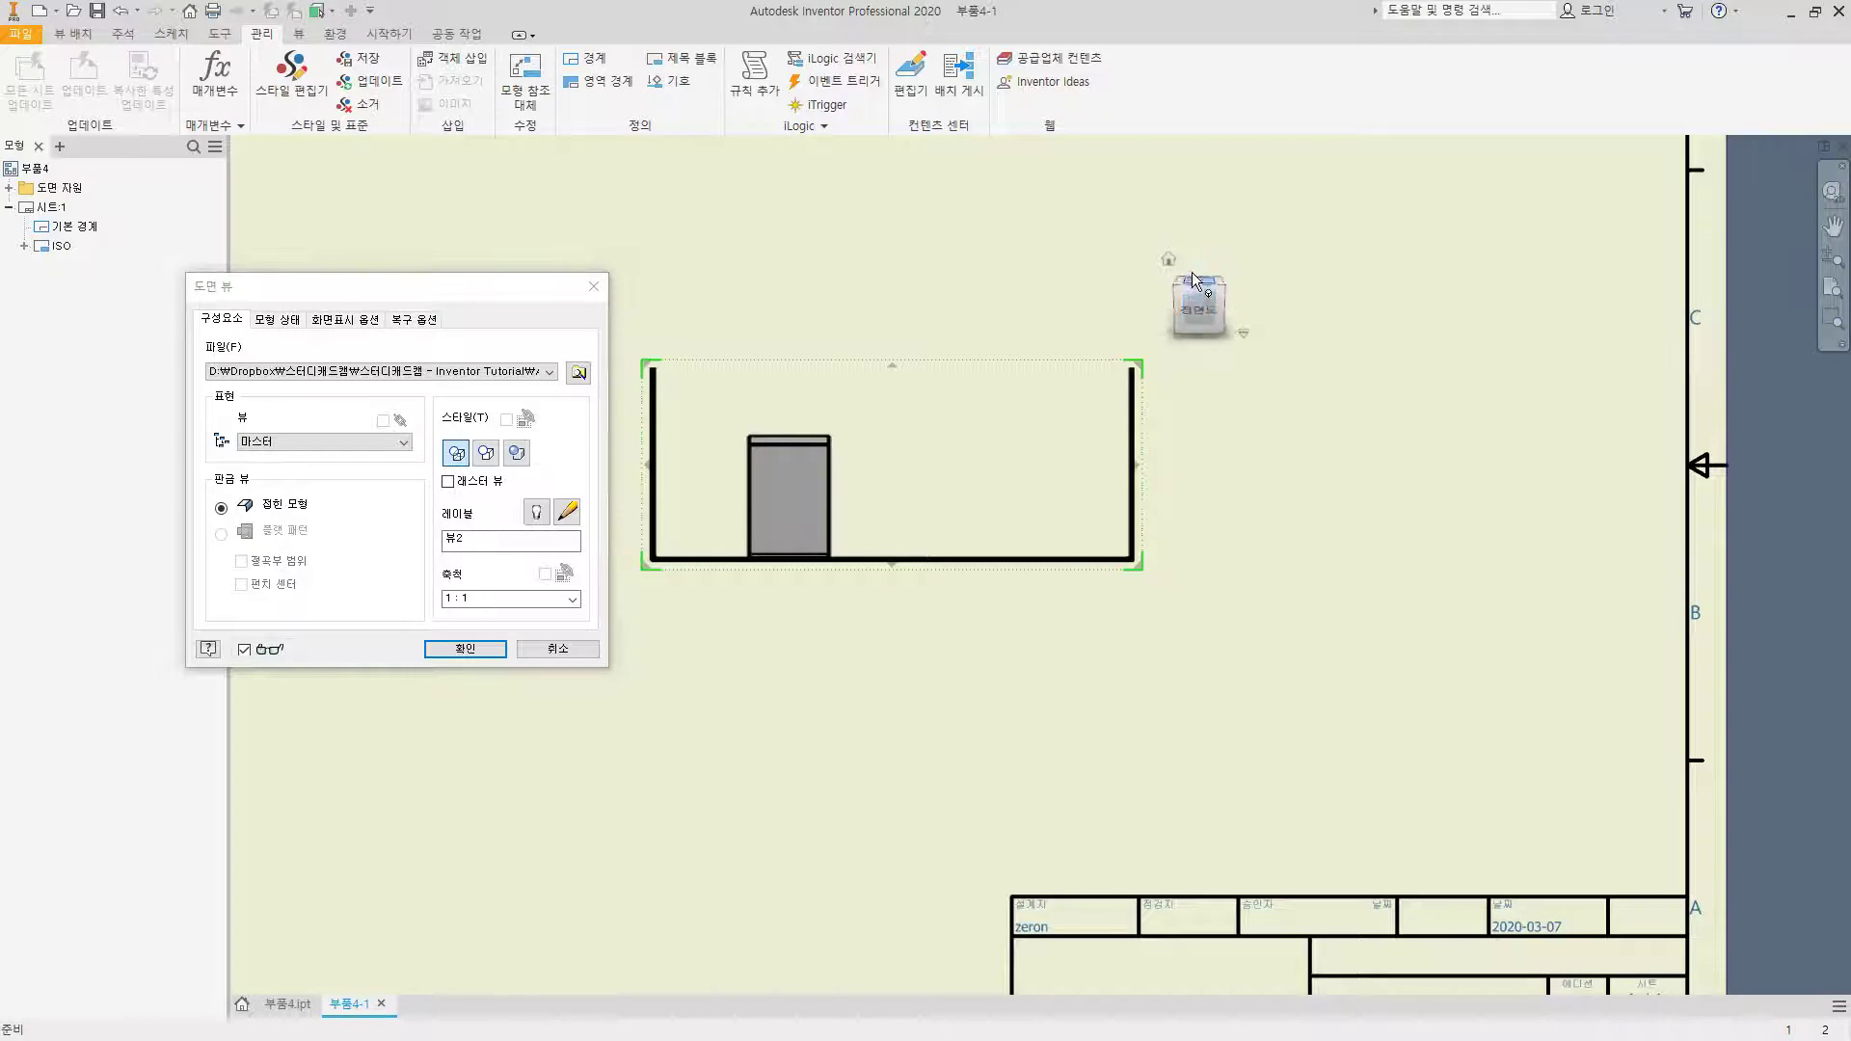
{"action": "left_click", "coordinate": [1237, 265]}
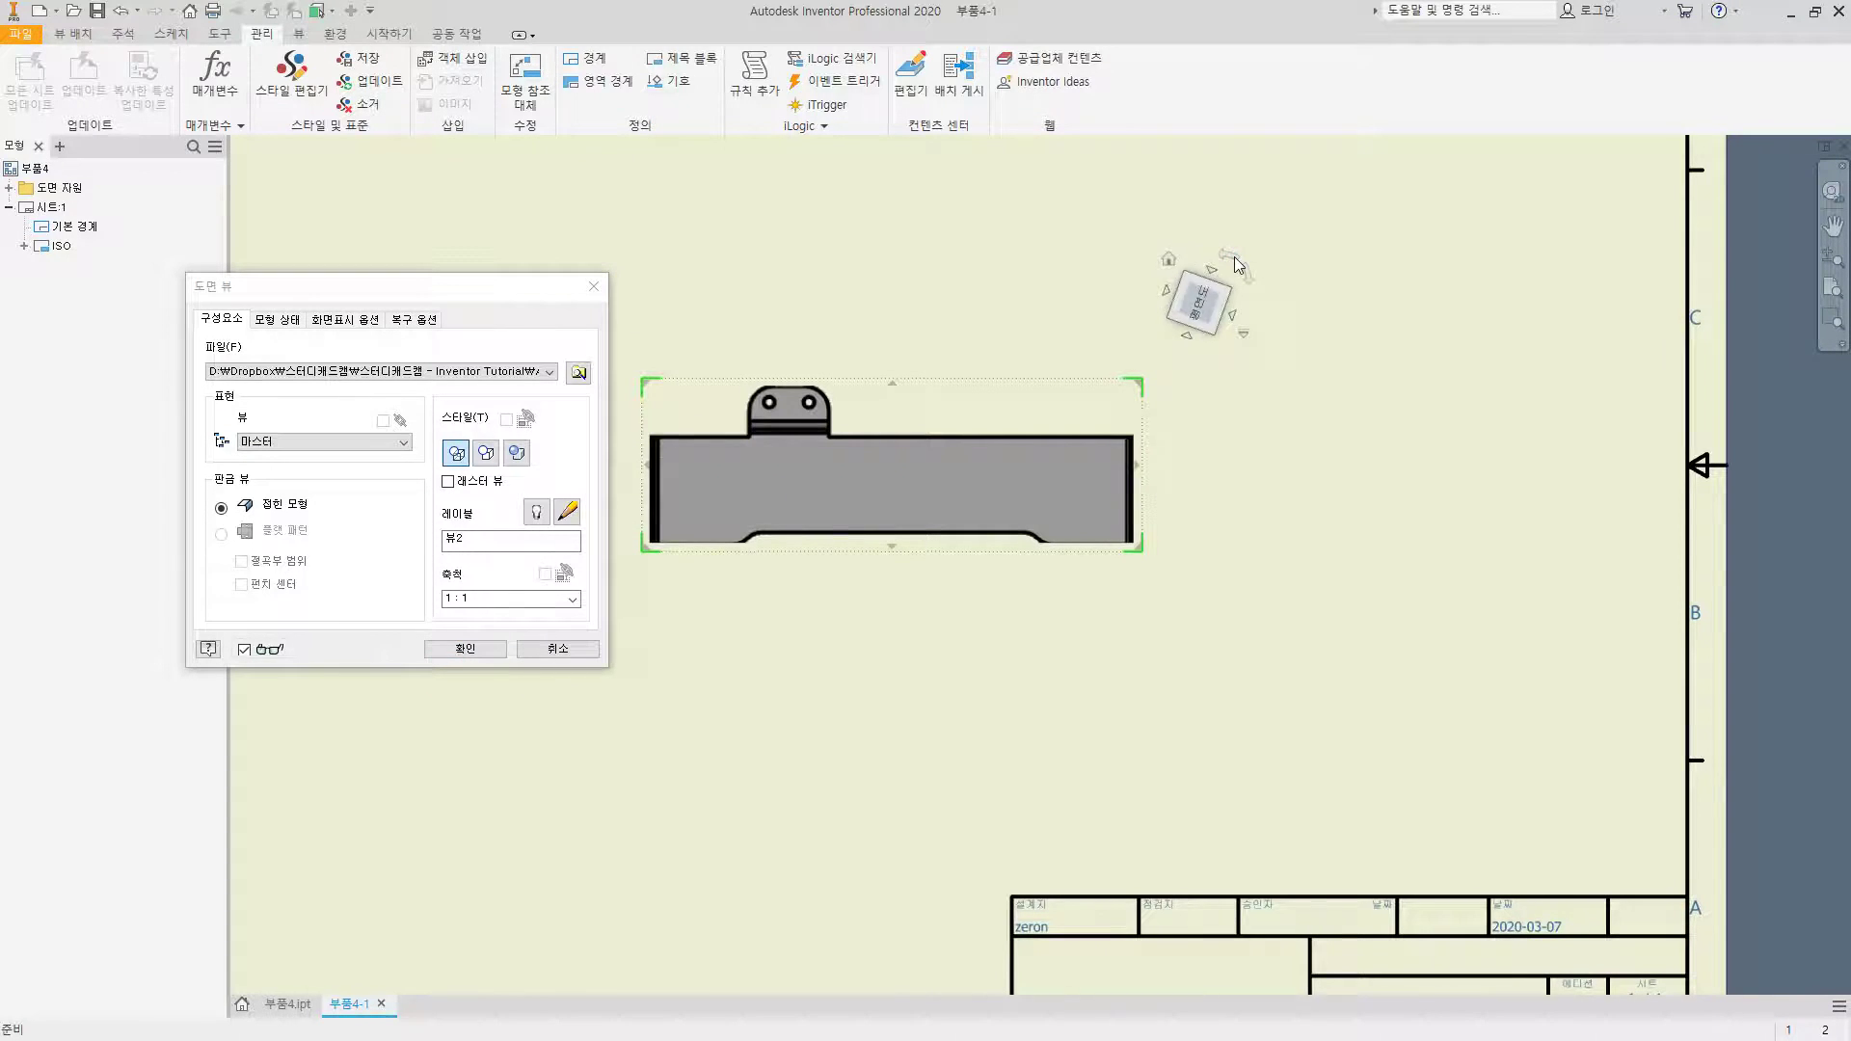
{"action": "left_click", "coordinate": [1237, 266]}
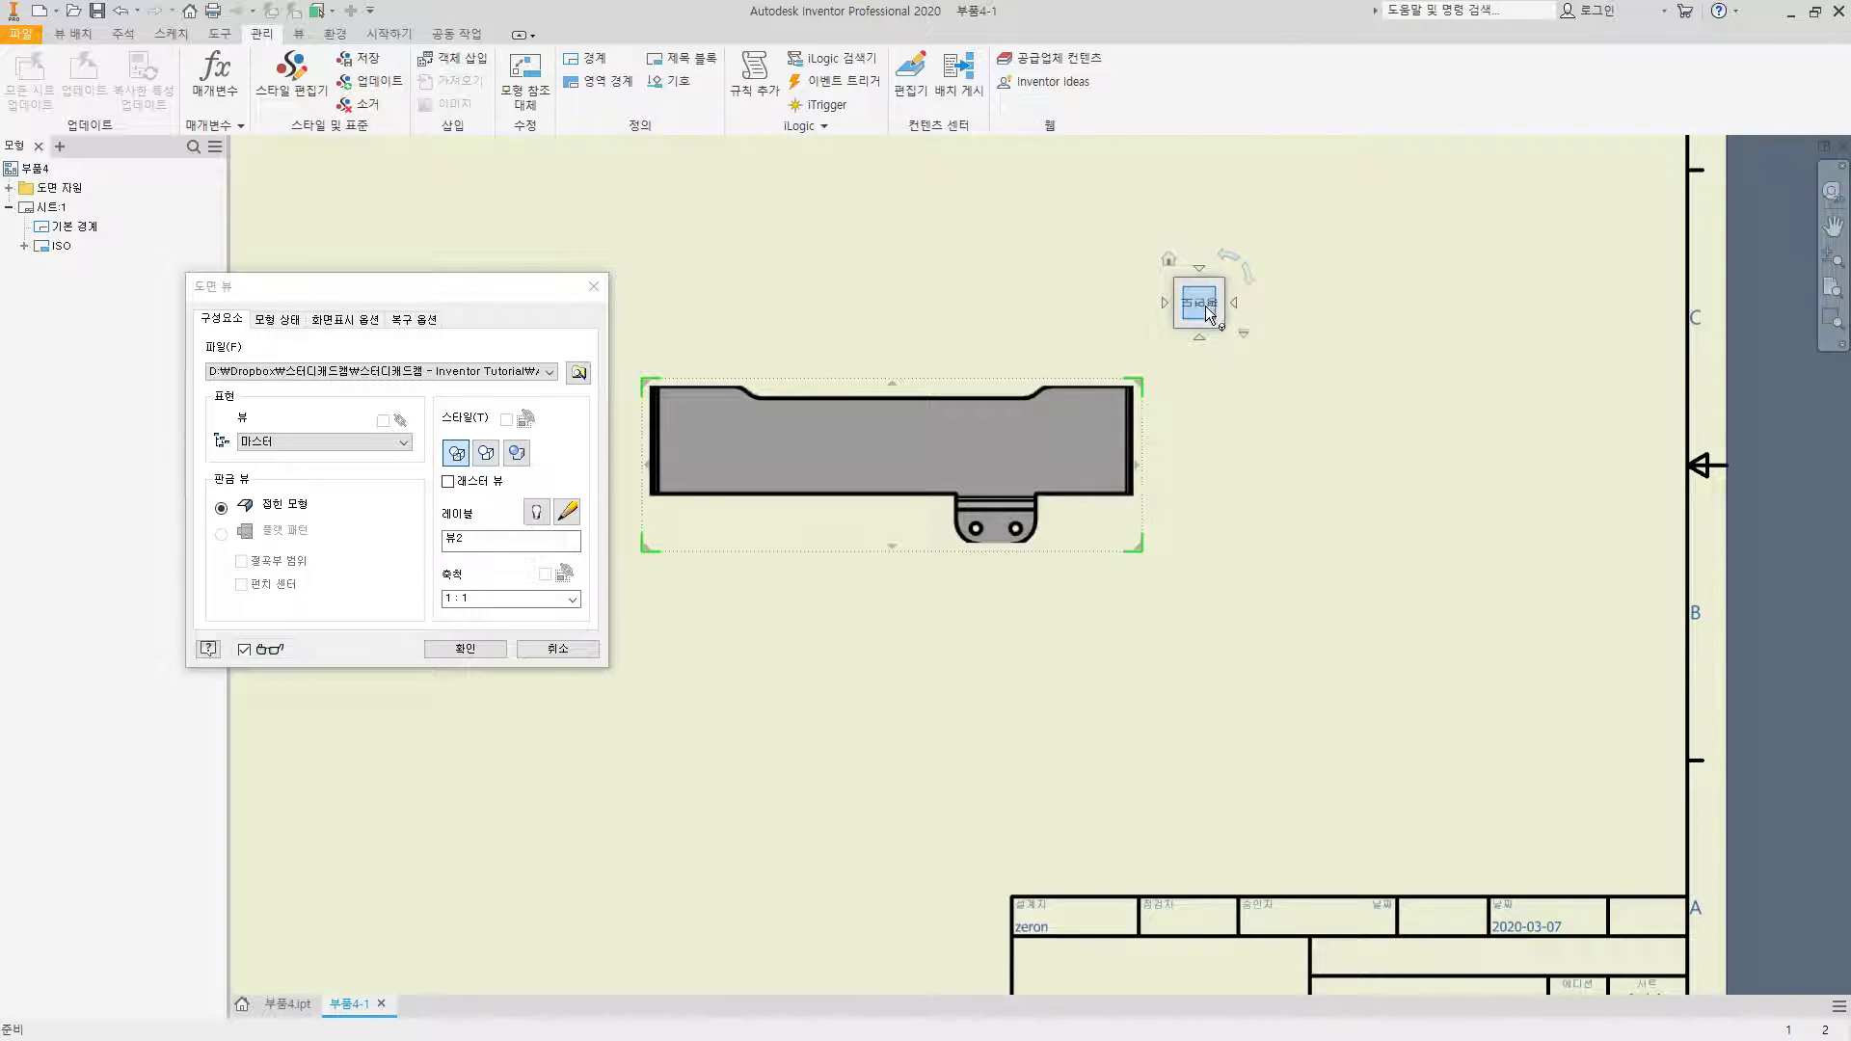
{"action": "key", "text": "Escape"}
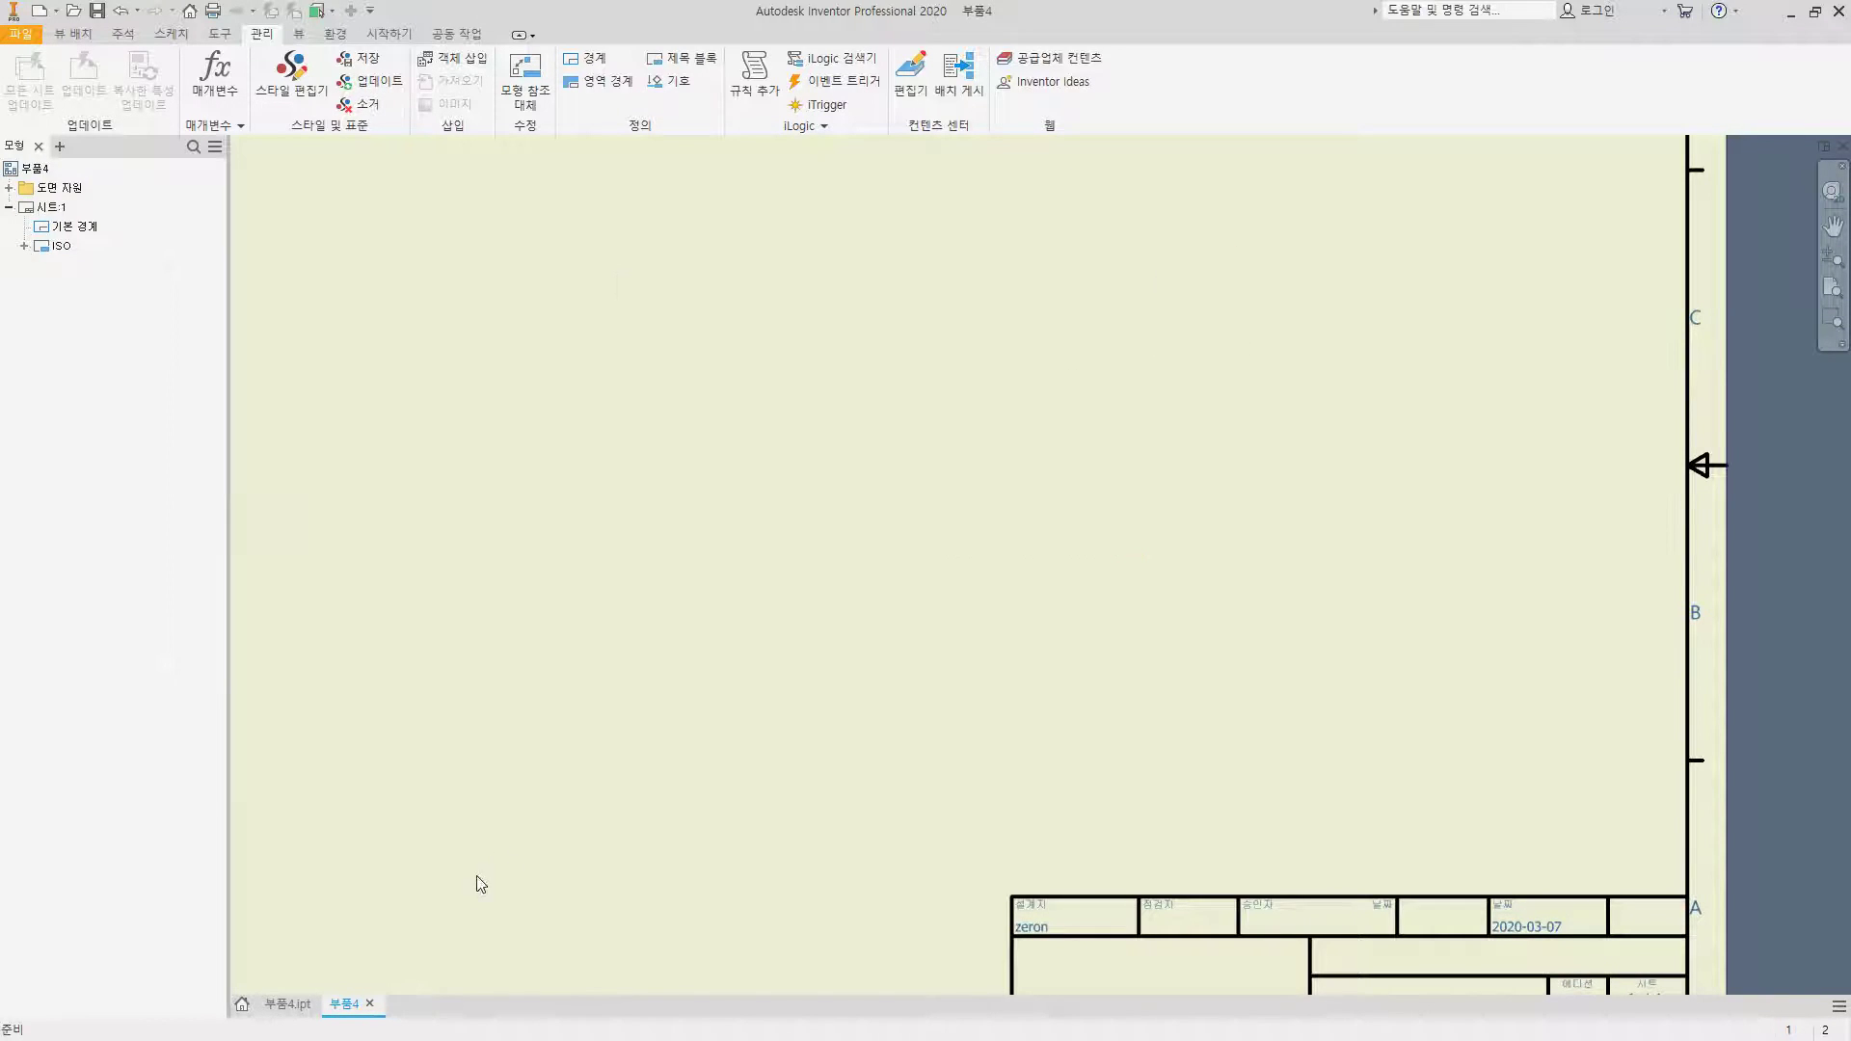
Step: In the part model 부품4.ipt, orient the bracket straight on with its flanges pointing down and define that view as the front view
{"action": "left_click", "coordinate": [301, 1006]}
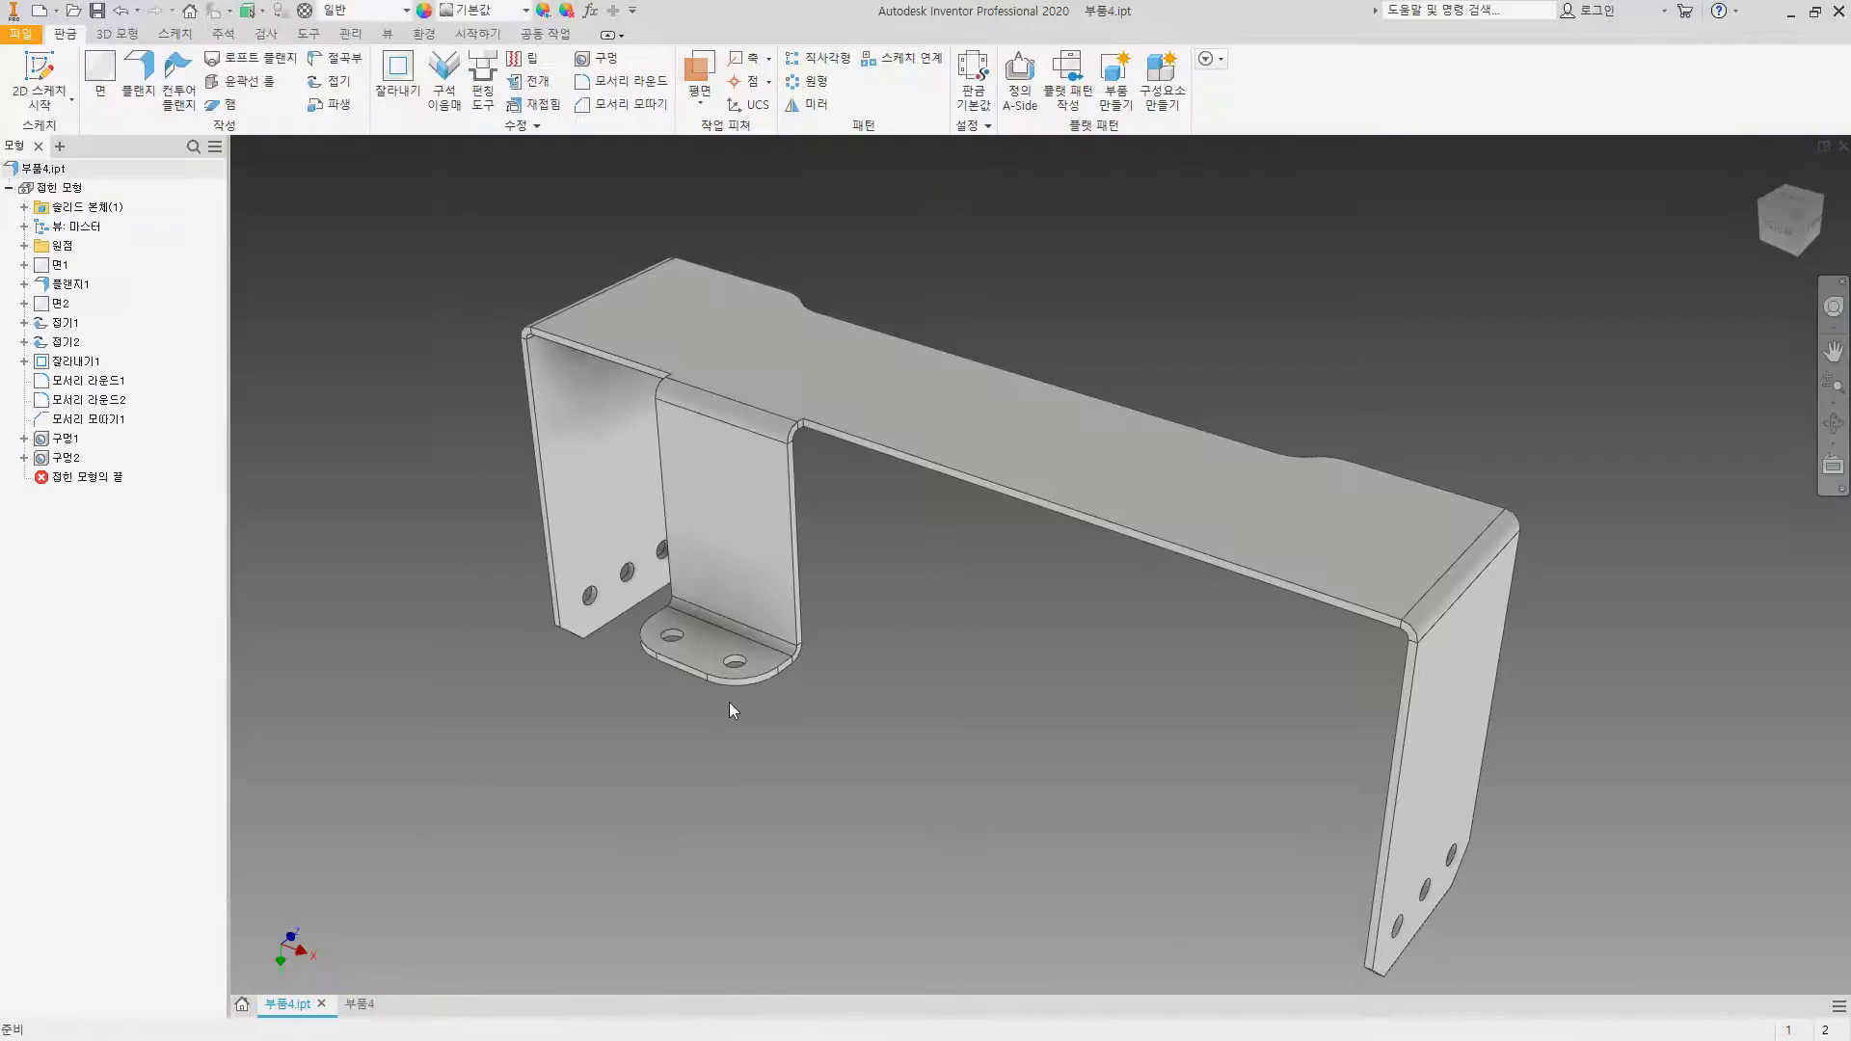
{"action": "left_click", "coordinate": [1785, 222]}
{"action": "right_click", "coordinate": [1785, 222]}
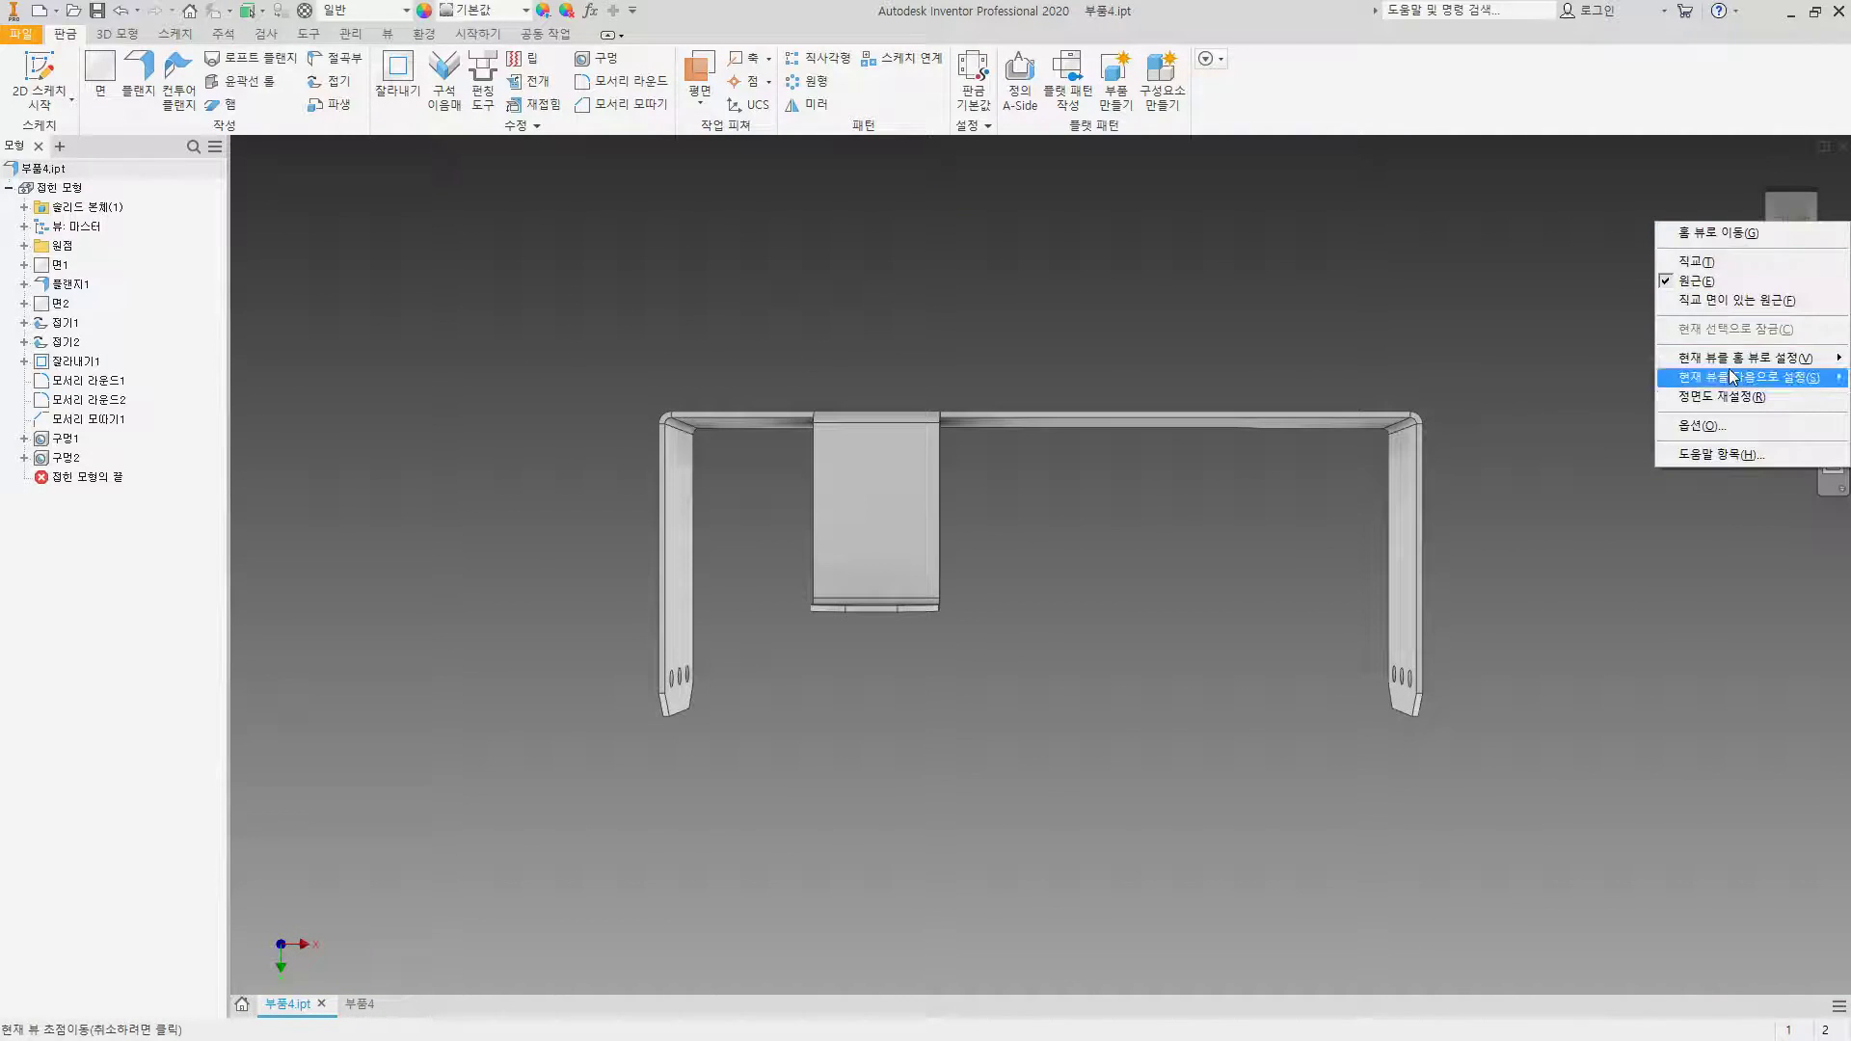
{"action": "mouse_move", "coordinate": [1738, 360]}
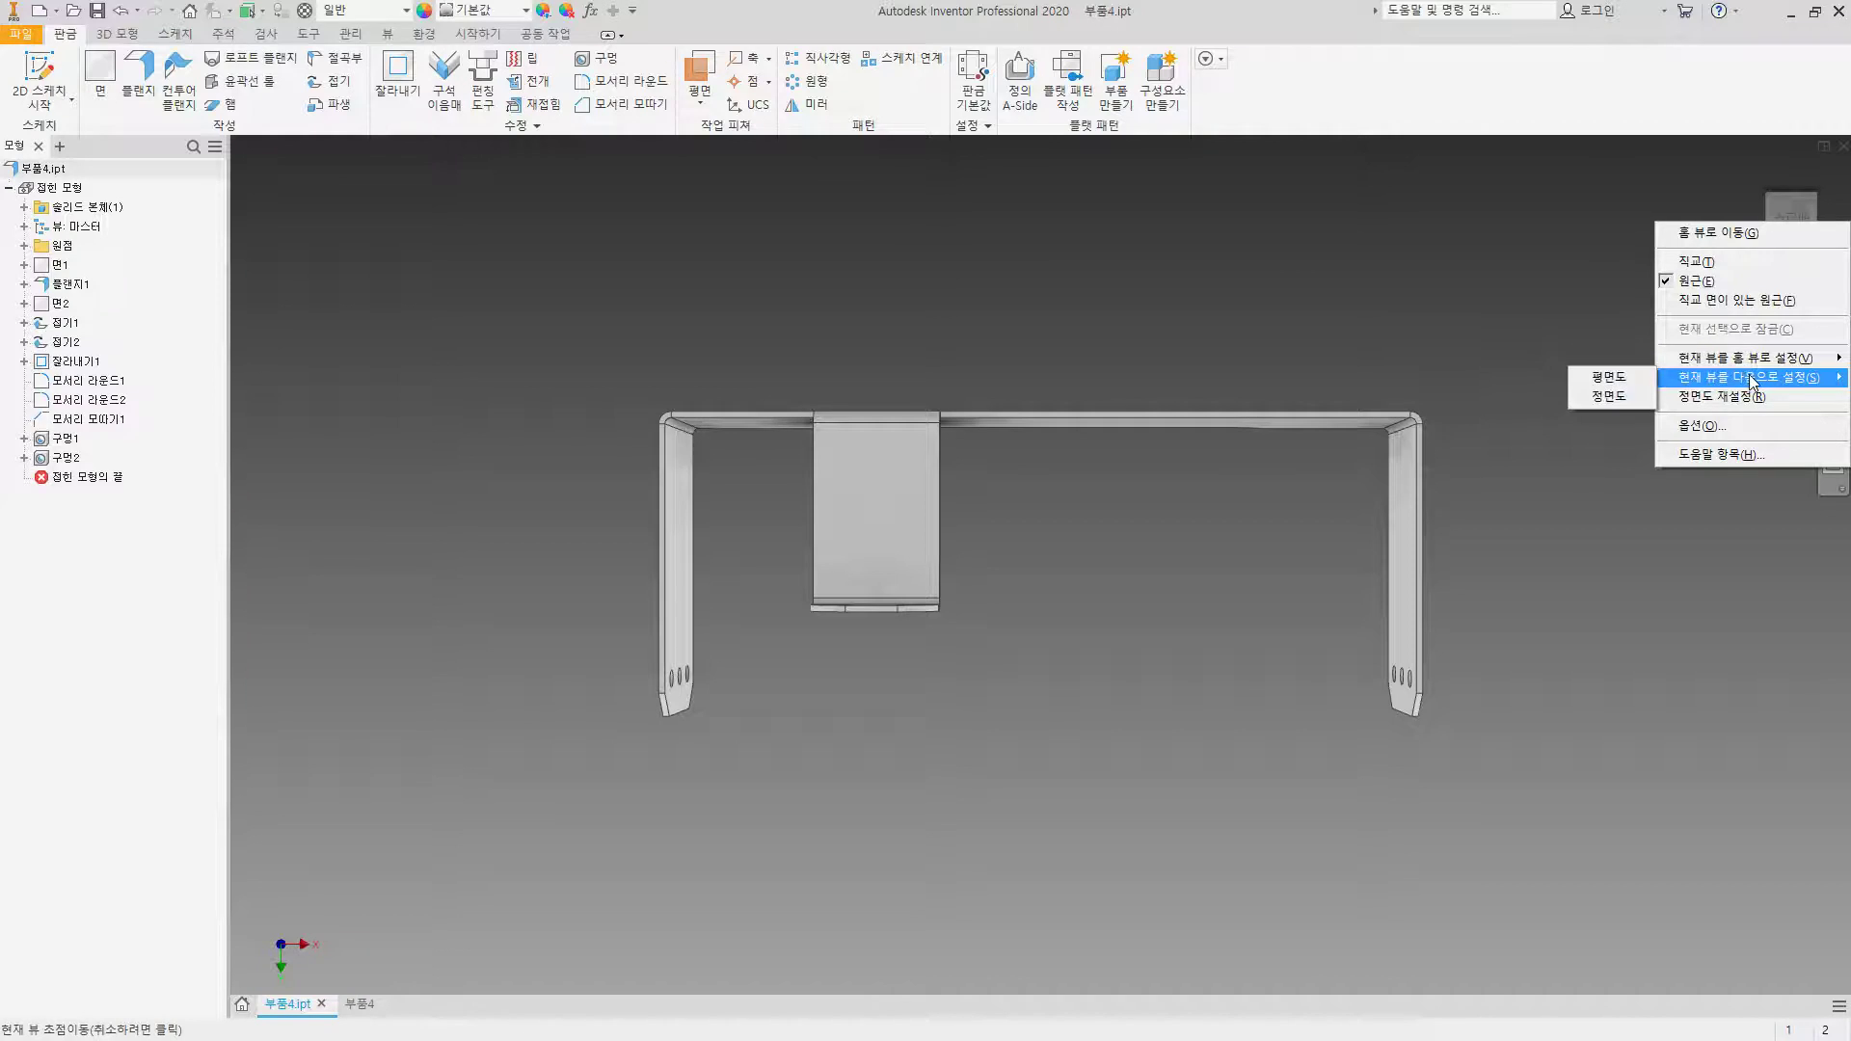
{"action": "left_click", "coordinate": [1629, 396]}
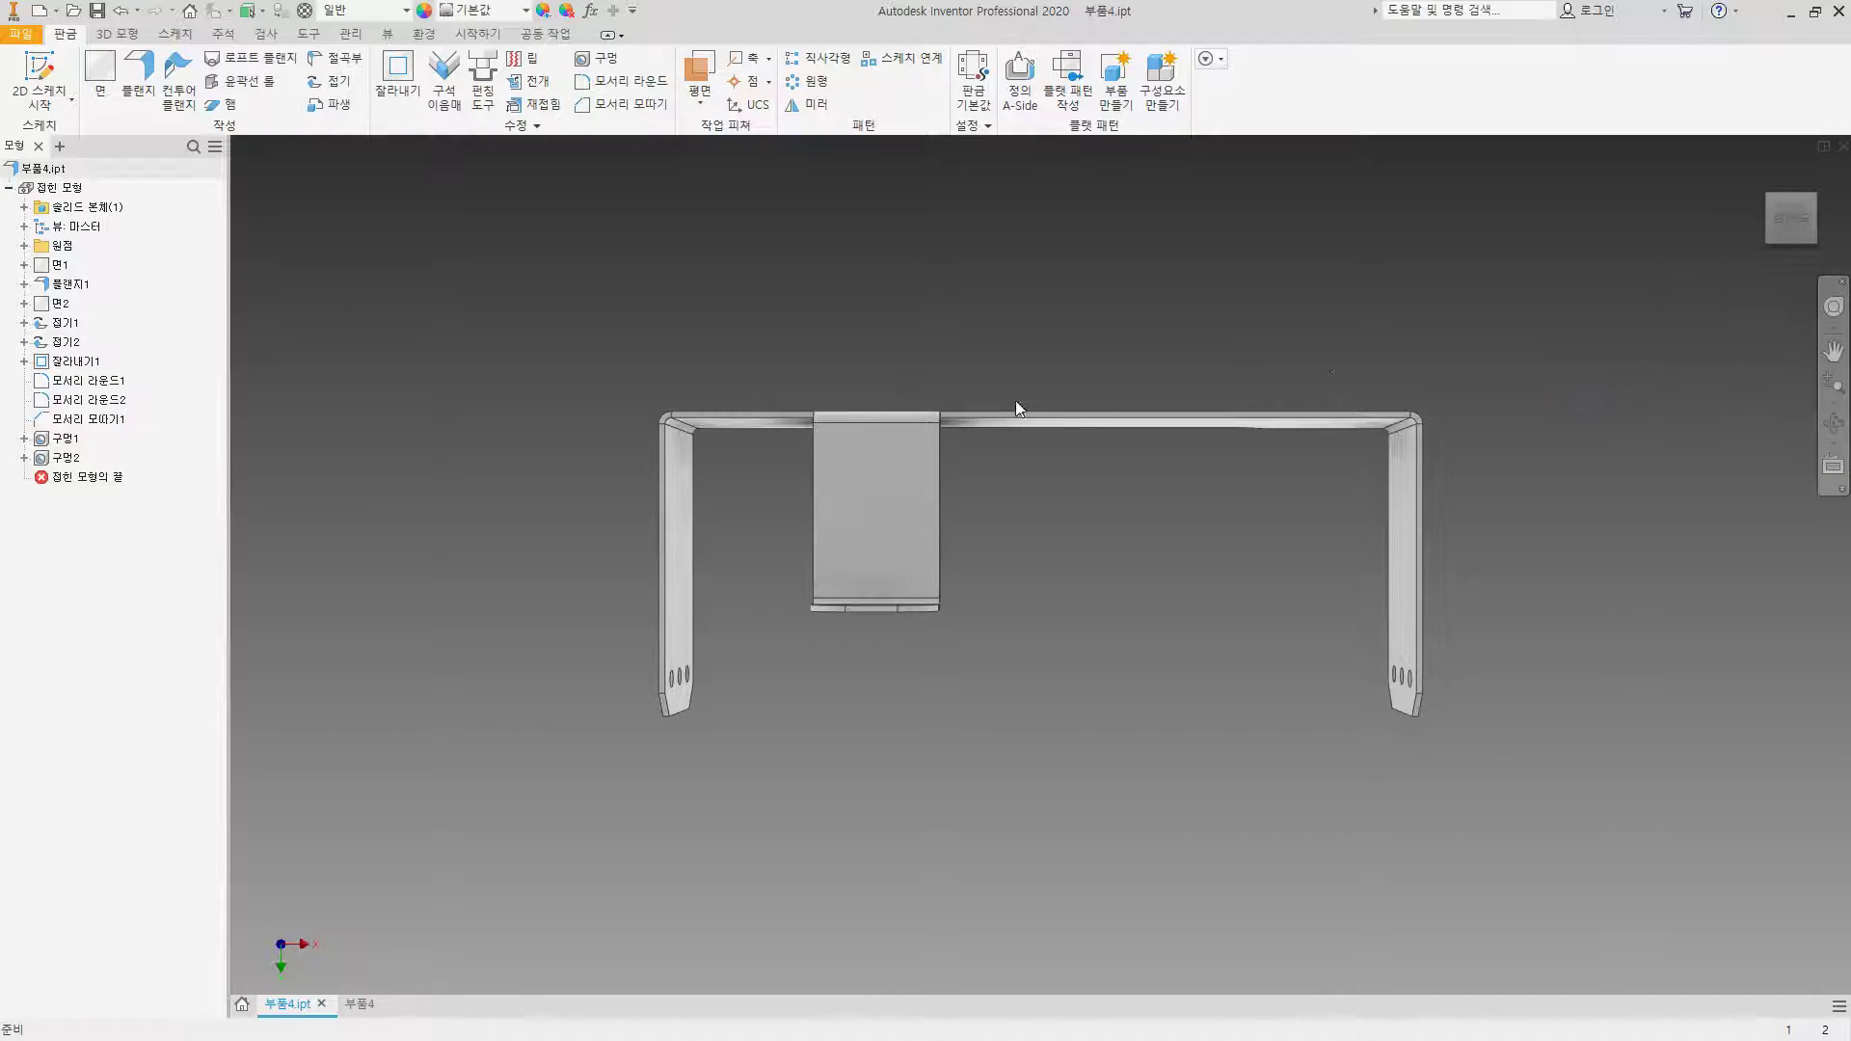
Step: Back in the drawing, place a 1:1 base view of the folded bracket and move it toward the sheet's lower left
{"action": "left_click", "coordinate": [359, 1004]}
{"action": "right_click", "coordinate": [622, 487]}
{"action": "left_click", "coordinate": [633, 430]}
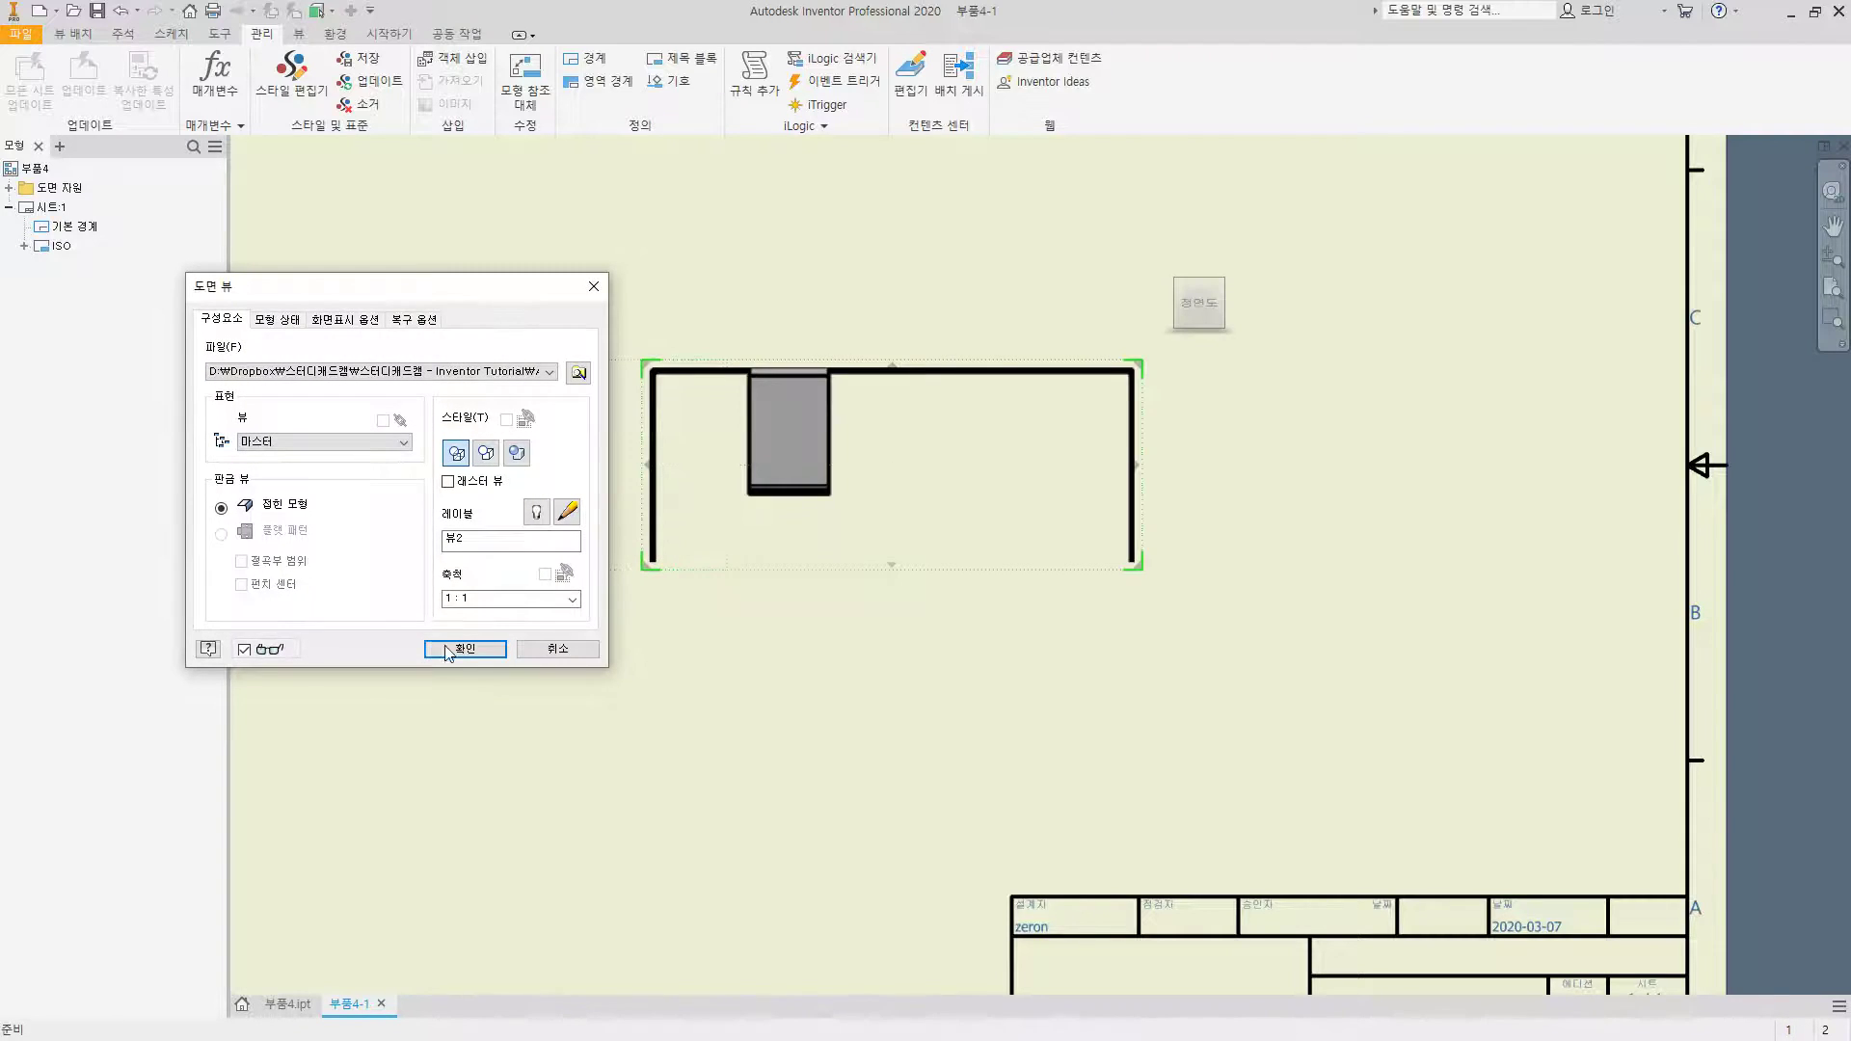
{"action": "left_click", "coordinate": [464, 648]}
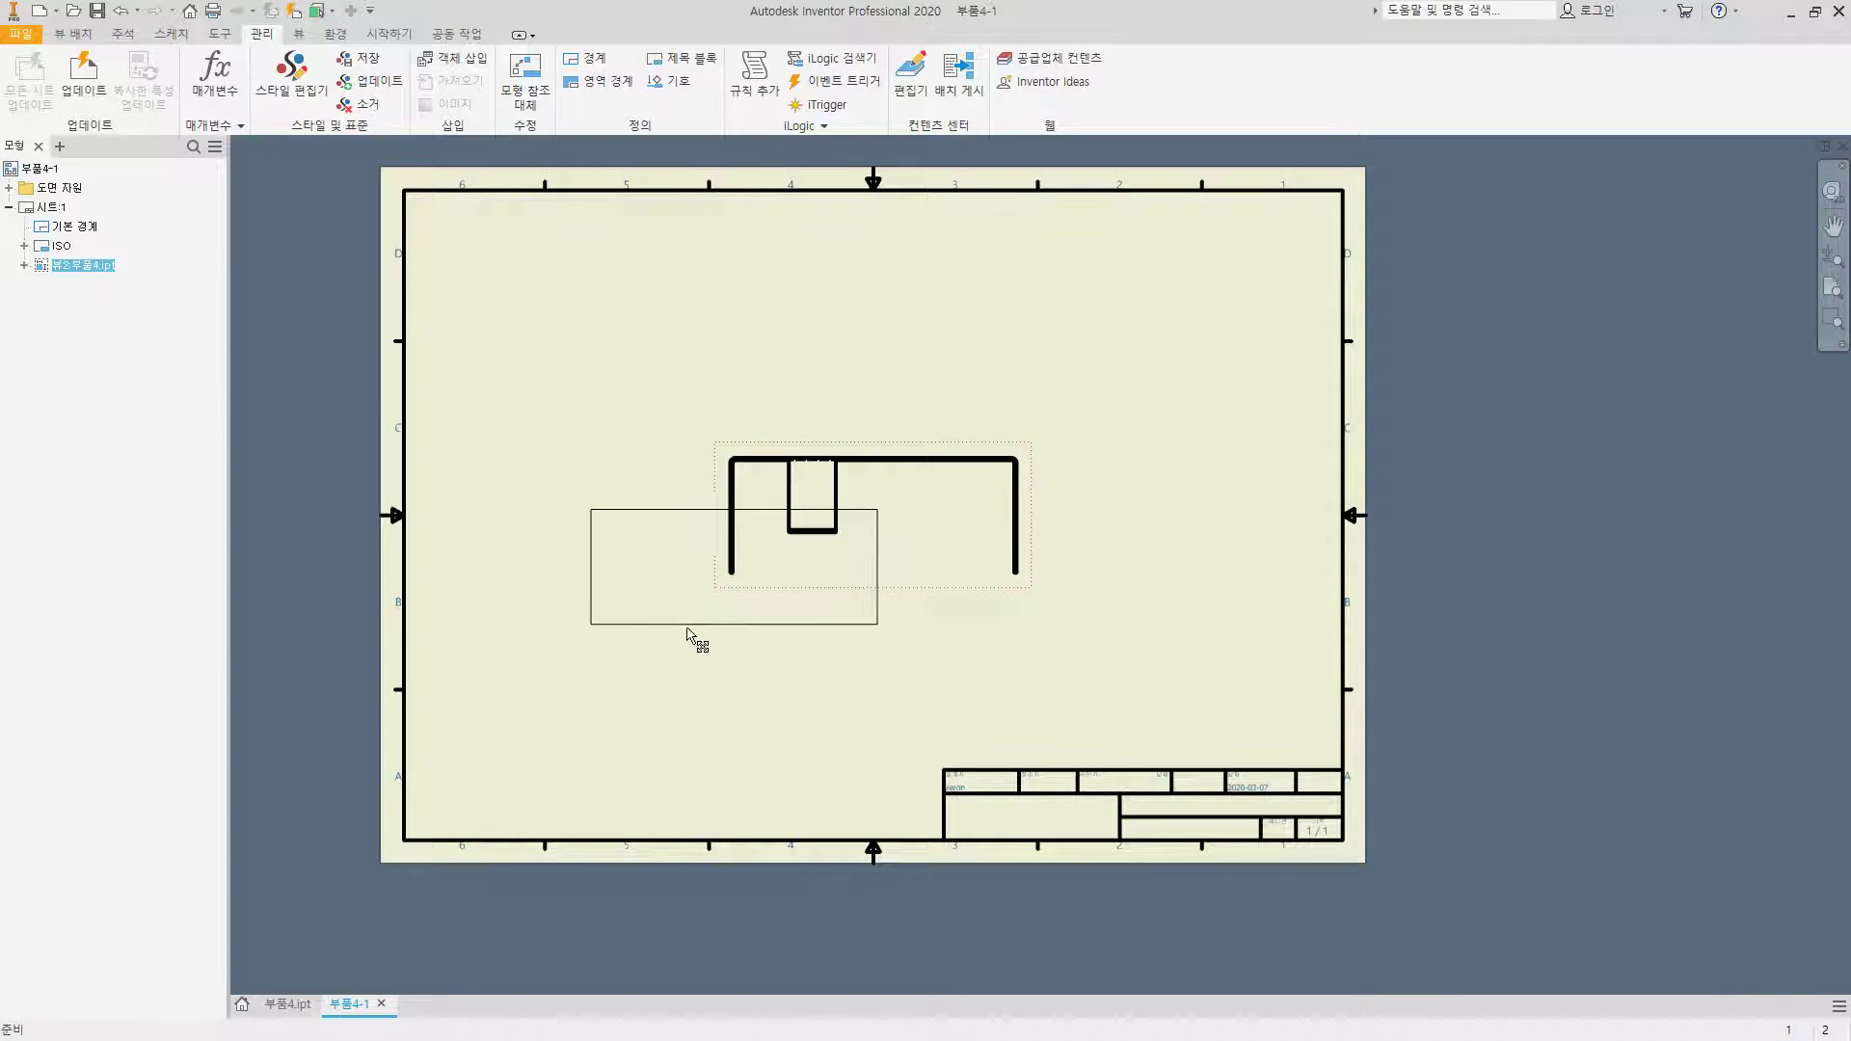
{"action": "left_click_drag", "start_coordinate": [690, 636], "coordinate": [685, 643]}
Step: Change the new base view's style to hidden lines removed
{"action": "double_click", "coordinate": [679, 639]}
{"action": "left_click", "coordinate": [481, 455]}
{"action": "left_click", "coordinate": [465, 649]}
Step: Create a projected side view to the right of the bracket's base view
{"action": "scroll", "coordinate": [715, 594], "scroll_direction": "up", "scroll_amount": 3}
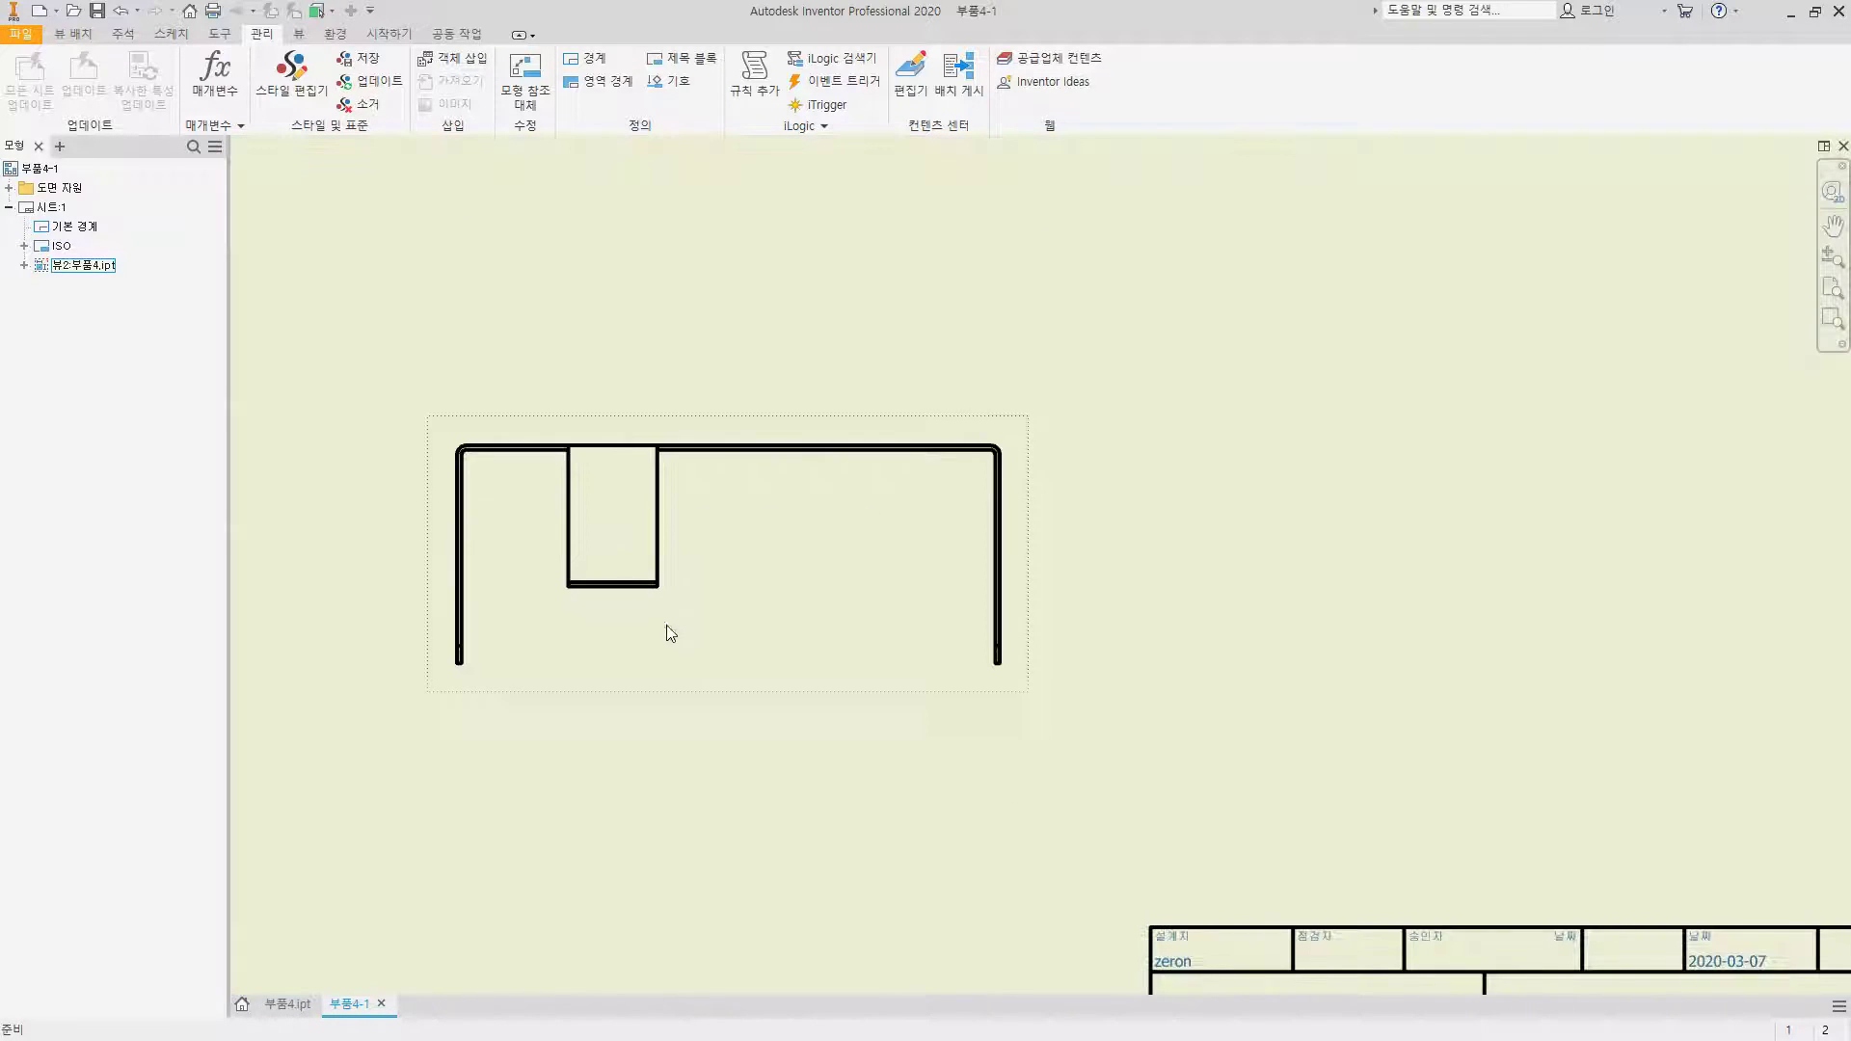
{"action": "scroll", "coordinate": [591, 582], "scroll_direction": "up", "scroll_amount": 5}
{"action": "scroll", "coordinate": [662, 583], "scroll_direction": "down", "scroll_amount": 4}
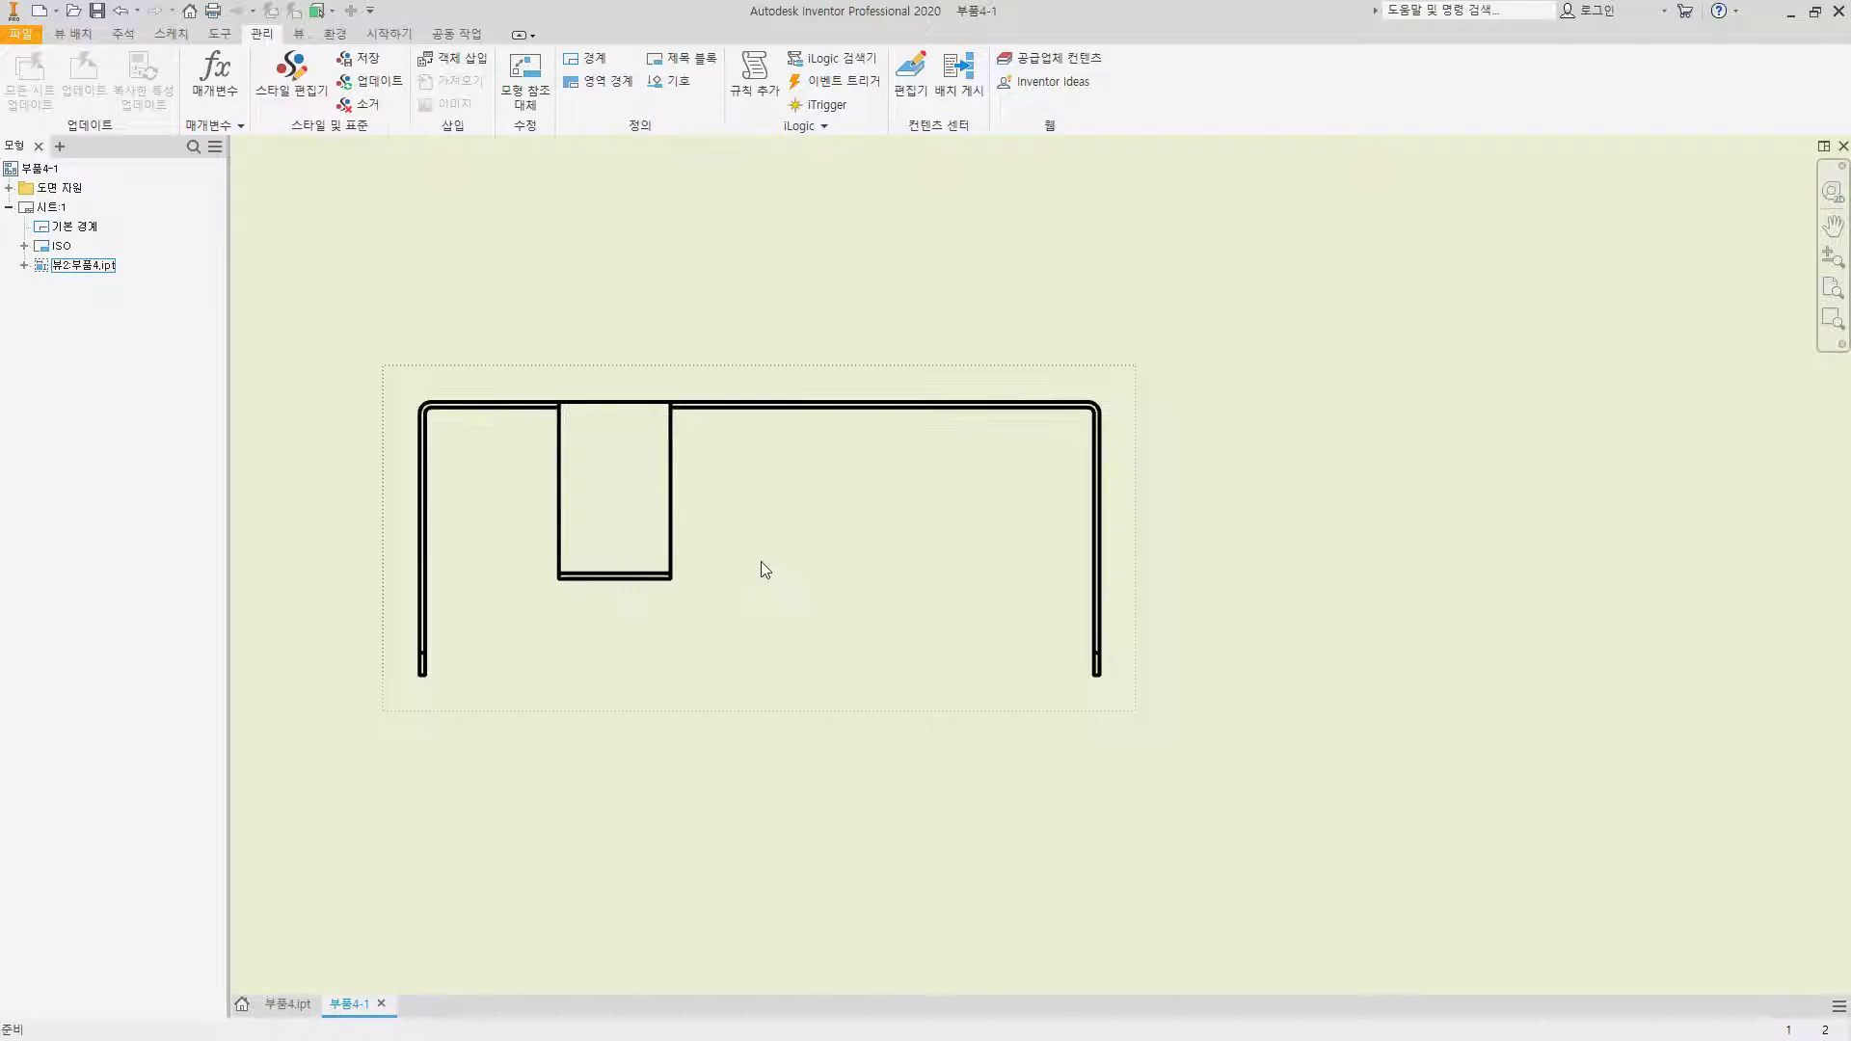
{"action": "right_click", "coordinate": [825, 563]}
{"action": "left_click", "coordinate": [873, 535]}
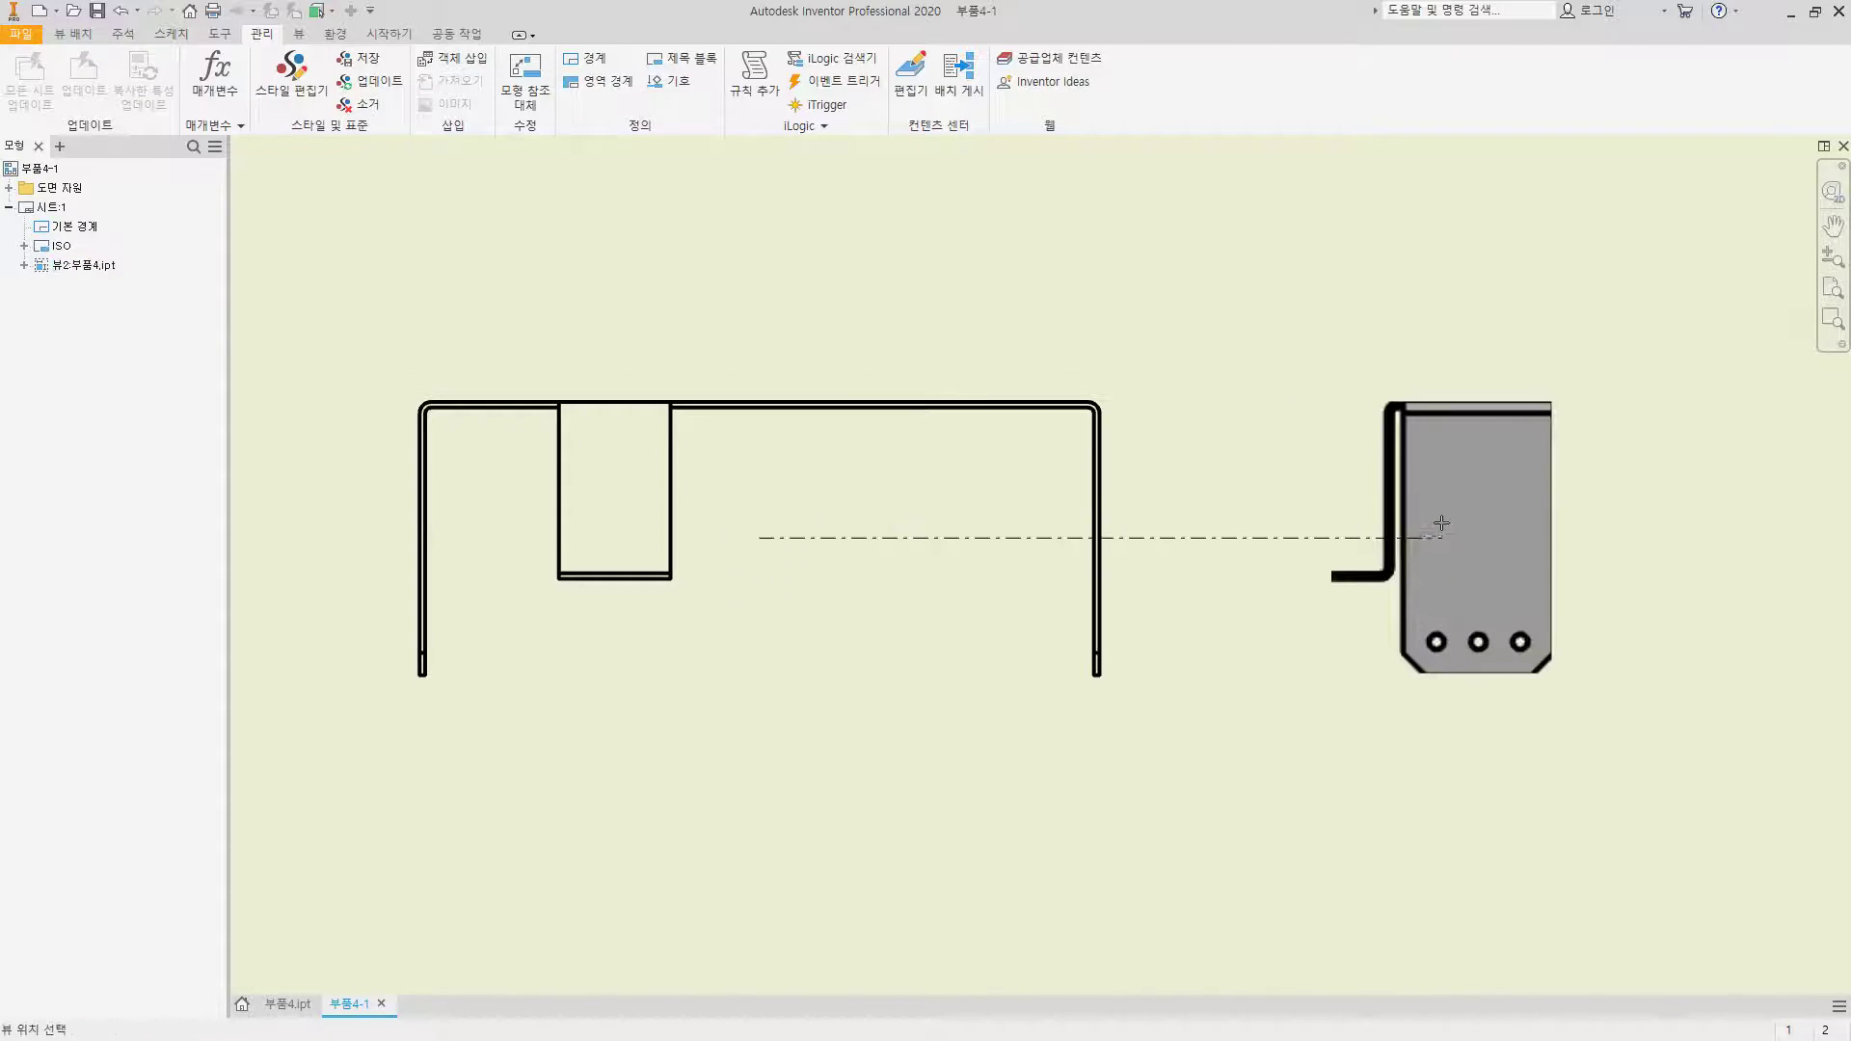
{"action": "left_click", "coordinate": [1418, 525]}
{"action": "right_click", "coordinate": [1417, 525]}
{"action": "left_click", "coordinate": [1387, 556]}
Step: Add automated centerlines to the projected side view so its three flange holes get center marks
{"action": "scroll", "coordinate": [1388, 557], "scroll_direction": "up", "scroll_amount": 5}
{"action": "middle_click_drag", "start_coordinate": [893, 520], "coordinate": [735, 517]}
{"action": "scroll", "coordinate": [735, 517], "scroll_direction": "down", "scroll_amount": 3}
{"action": "mouse_move", "coordinate": [942, 594]}
{"action": "middle_mouse_down"}
{"action": "mouse_move", "coordinate": [847, 541]}
{"action": "mouse_move", "coordinate": [748, 549]}
{"action": "mouse_move", "coordinate": [797, 562]}
{"action": "mouse_move", "coordinate": [722, 550]}
{"action": "middle_mouse_up"}
{"action": "scroll", "coordinate": [724, 556], "scroll_direction": "down", "scroll_amount": 2}
{"action": "right_click", "coordinate": [790, 448]}
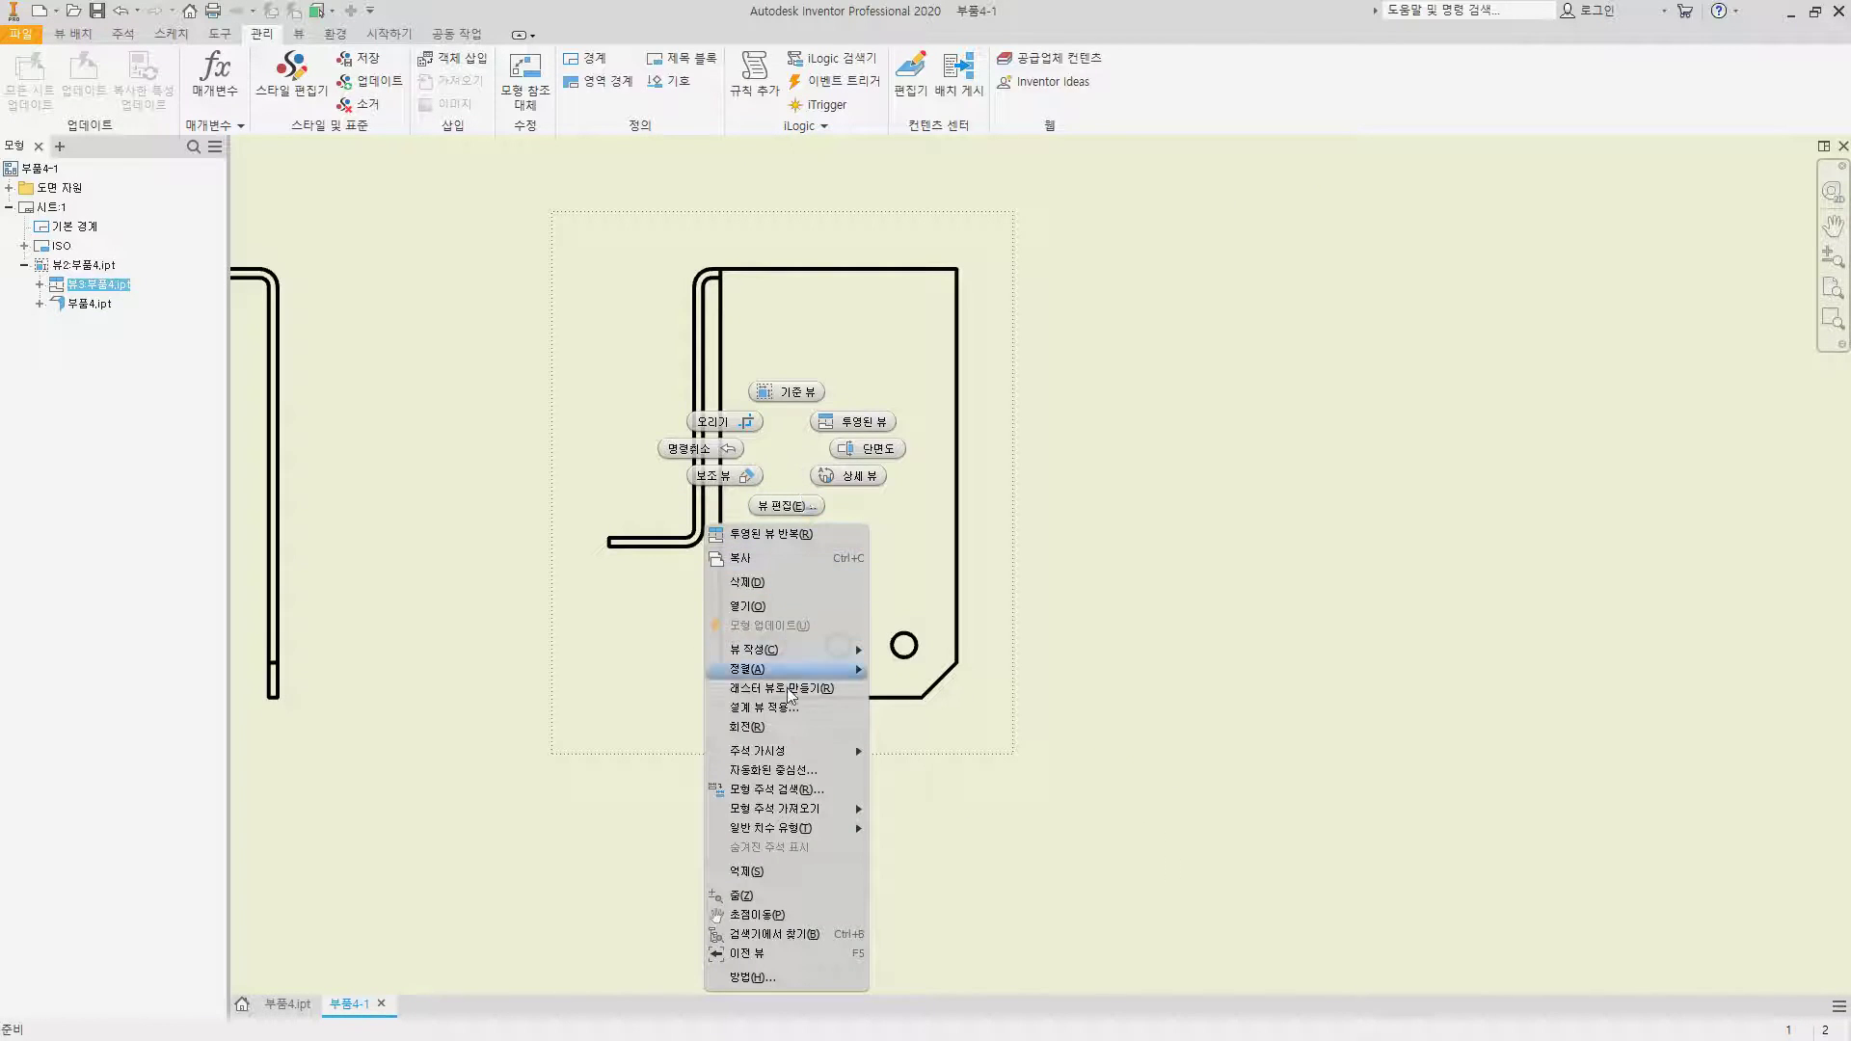
{"action": "left_click", "coordinate": [789, 771]}
{"action": "left_click", "coordinate": [422, 466]}
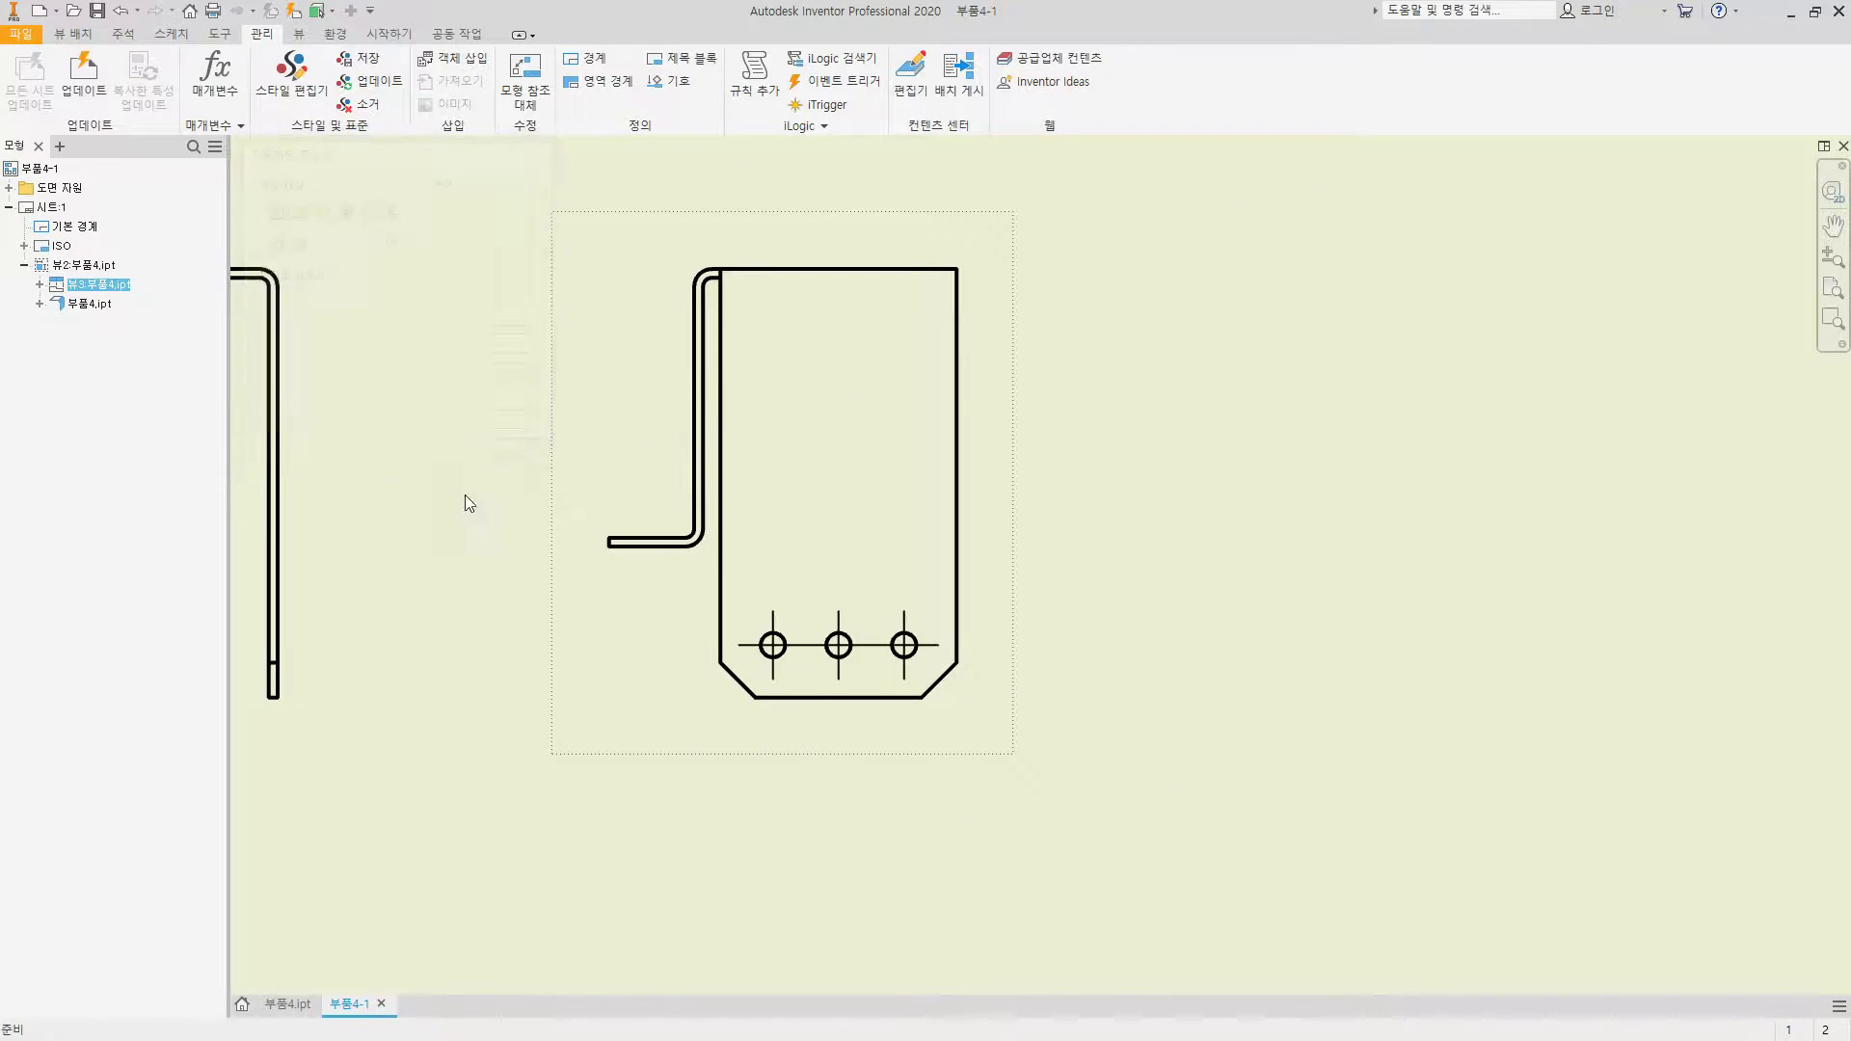
Step: Inspect the layer and style assigned to the middle hole's center mark in the side view
{"action": "scroll", "coordinate": [858, 658], "scroll_direction": "up", "scroll_amount": 3}
{"action": "scroll", "coordinate": [854, 655], "scroll_direction": "up", "scroll_amount": 2}
{"action": "left_click", "coordinate": [810, 648]}
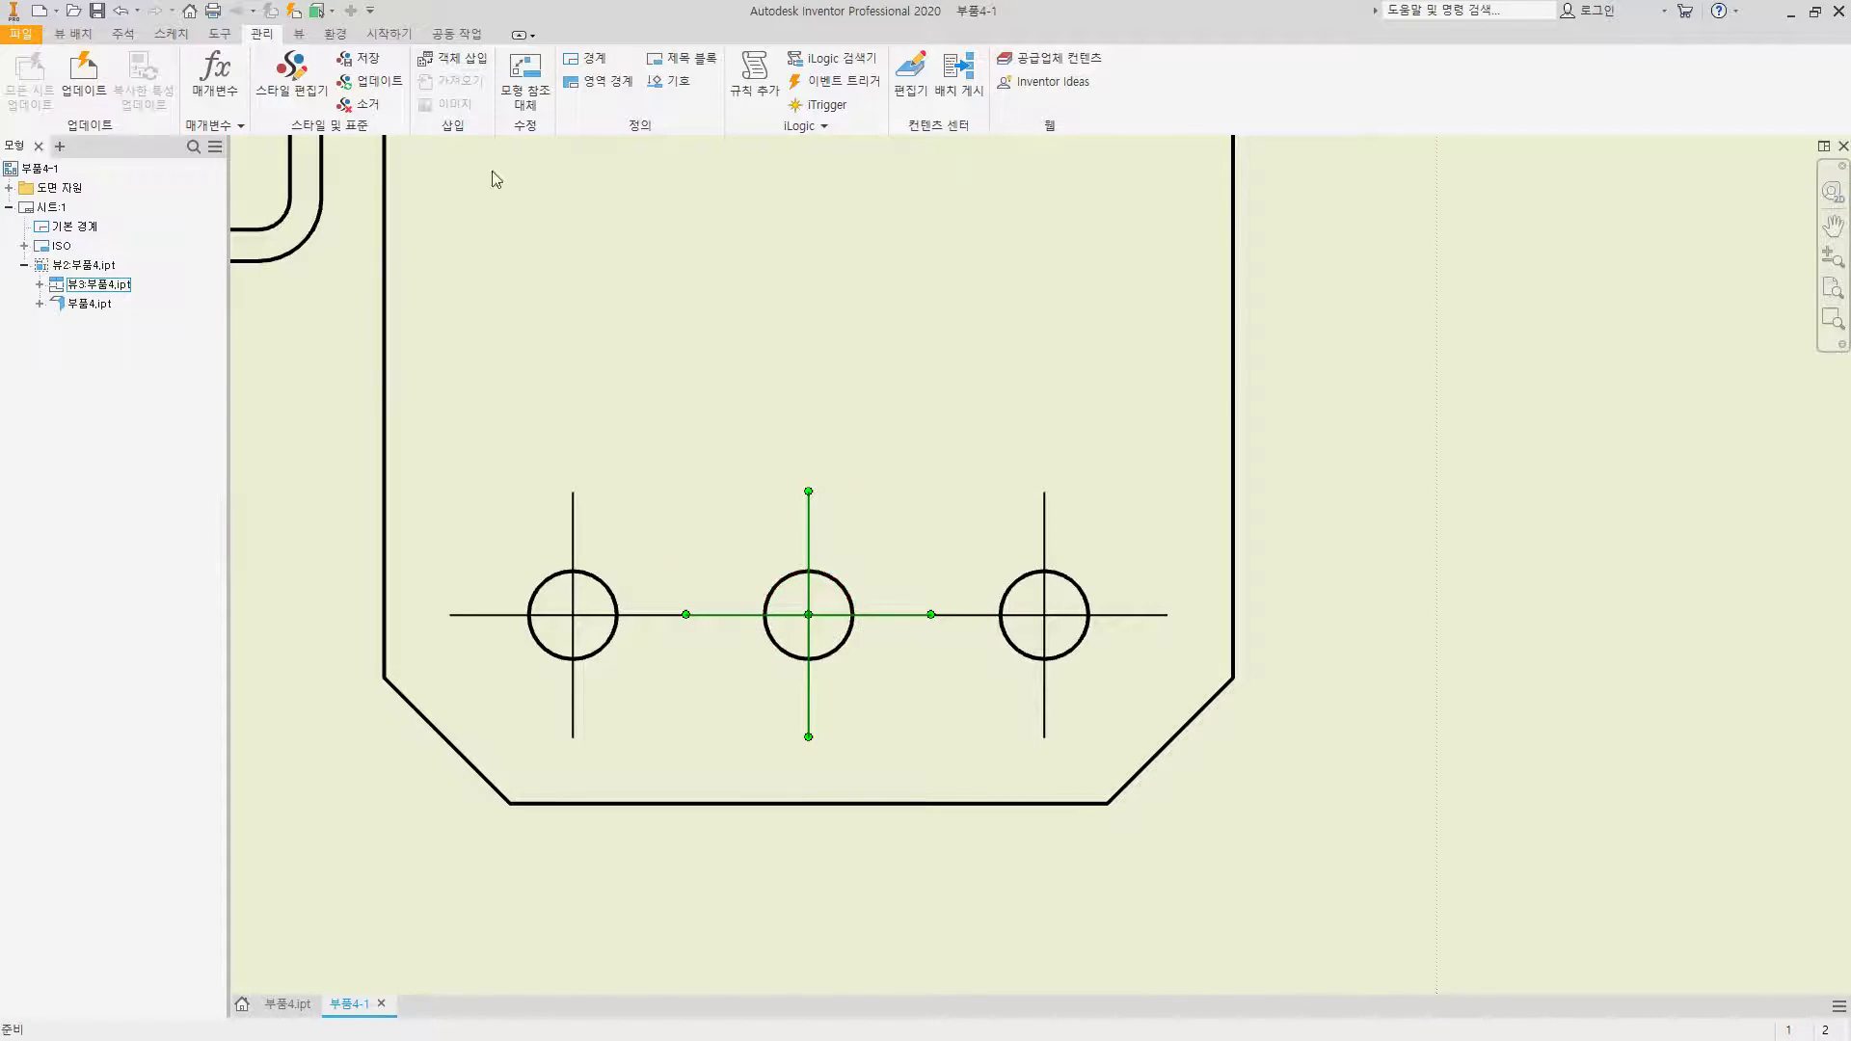
{"action": "left_click", "coordinate": [132, 40]}
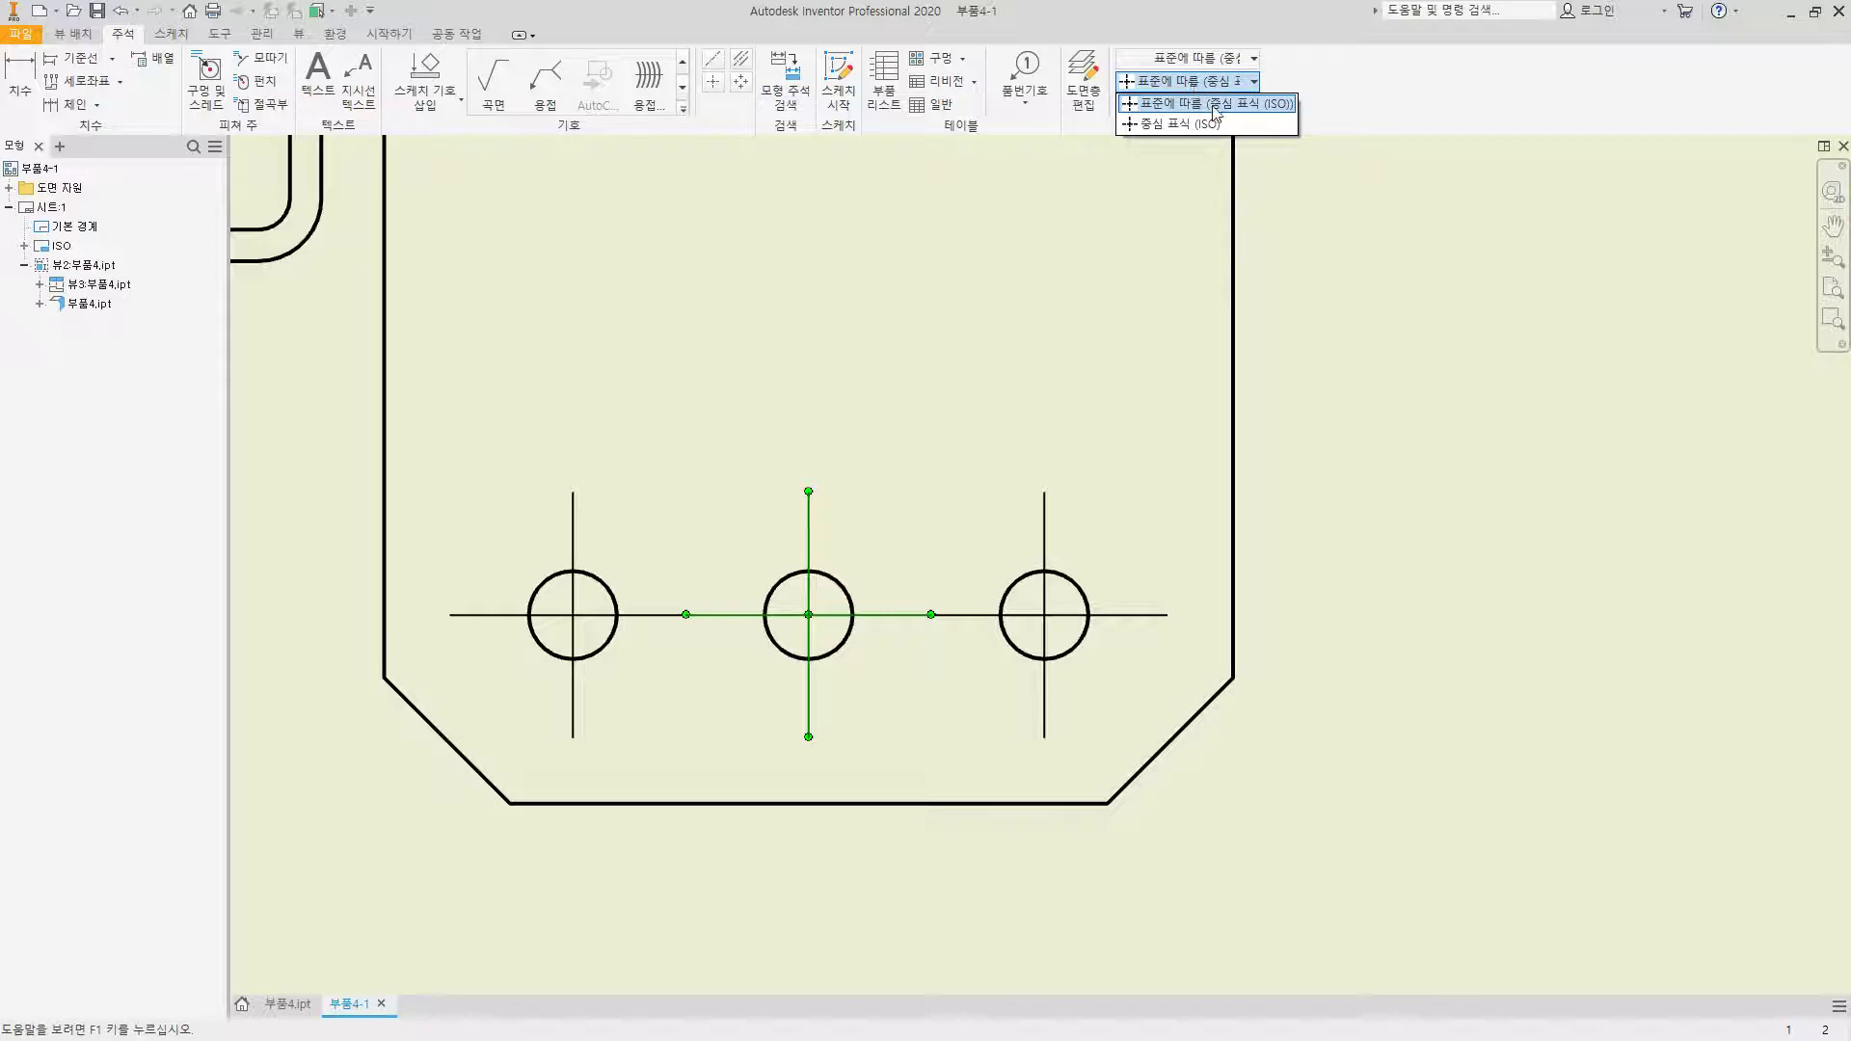
{"action": "left_click", "coordinate": [1215, 112]}
Step: In the style and standard editor, set the center mark layer 중심 표식(ISO) to line type CENTER2
{"action": "left_click", "coordinate": [221, 35]}
{"action": "left_click", "coordinate": [262, 34]}
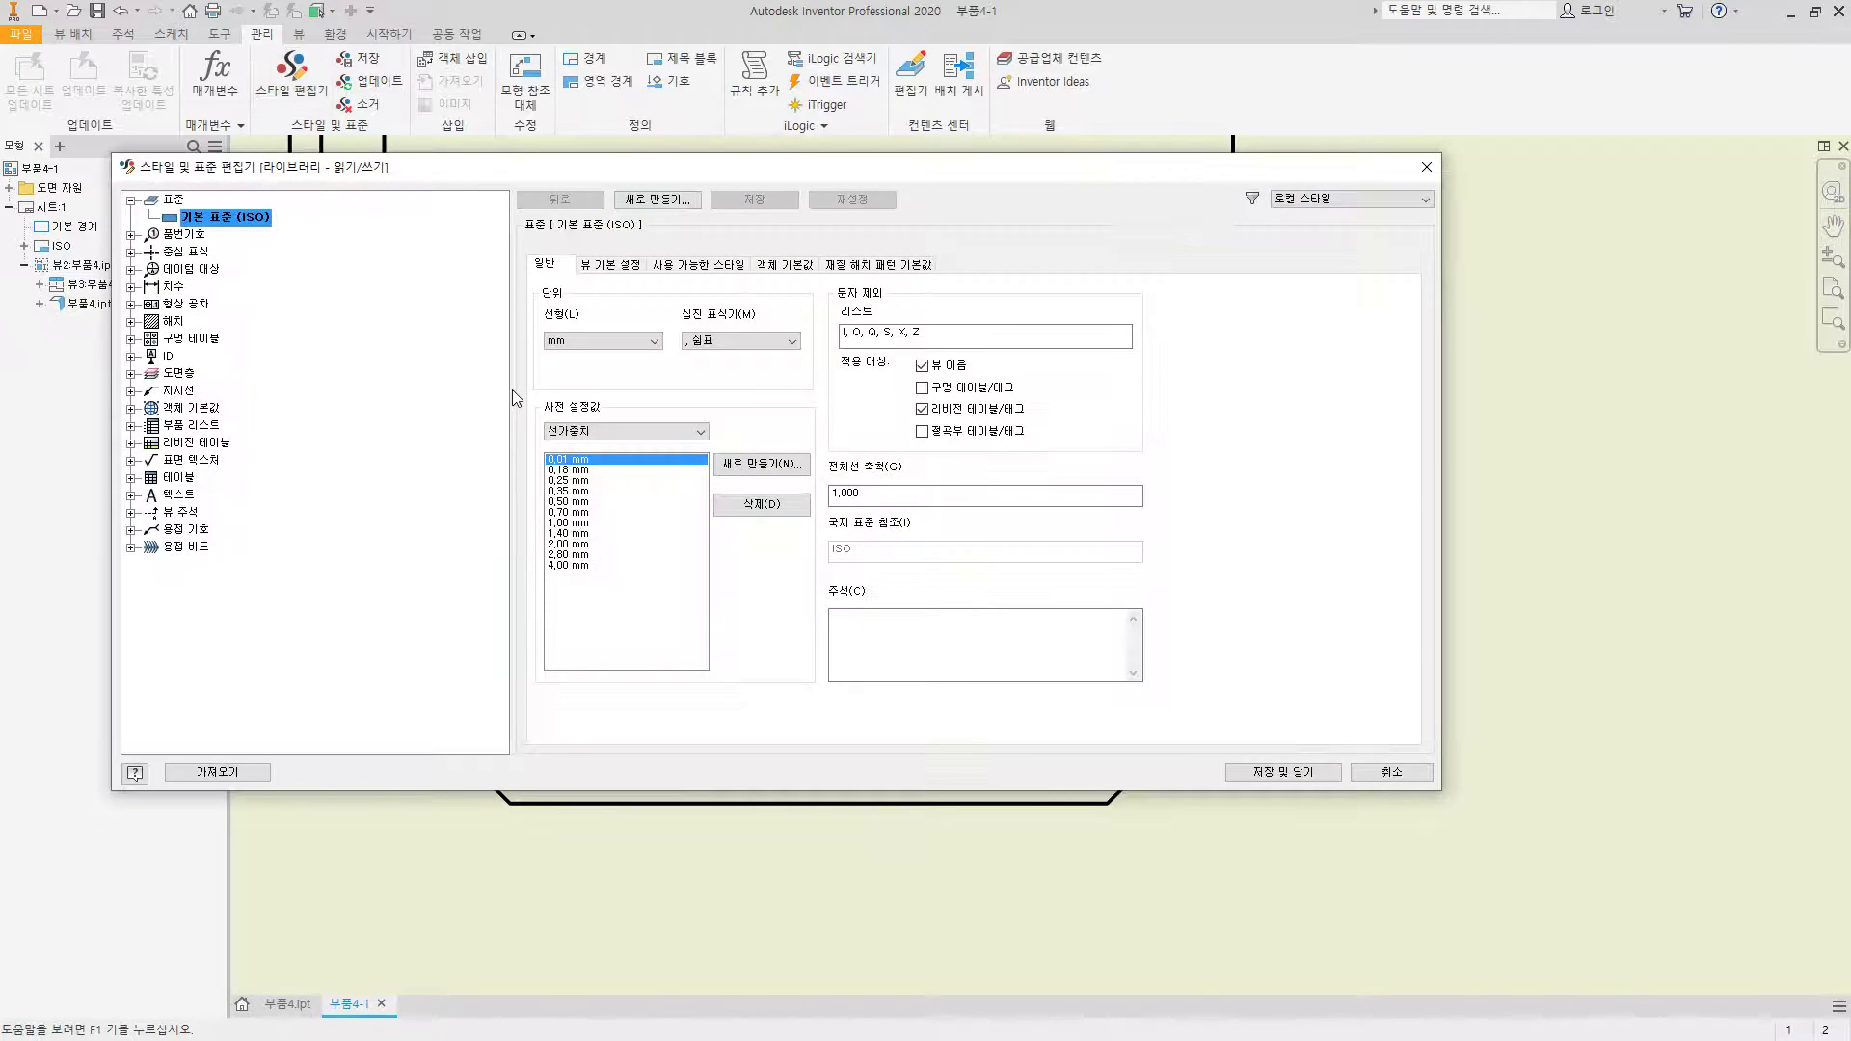
{"action": "left_click", "coordinate": [133, 373]}
{"action": "scroll", "coordinate": [256, 514], "scroll_direction": "down", "scroll_amount": 4}
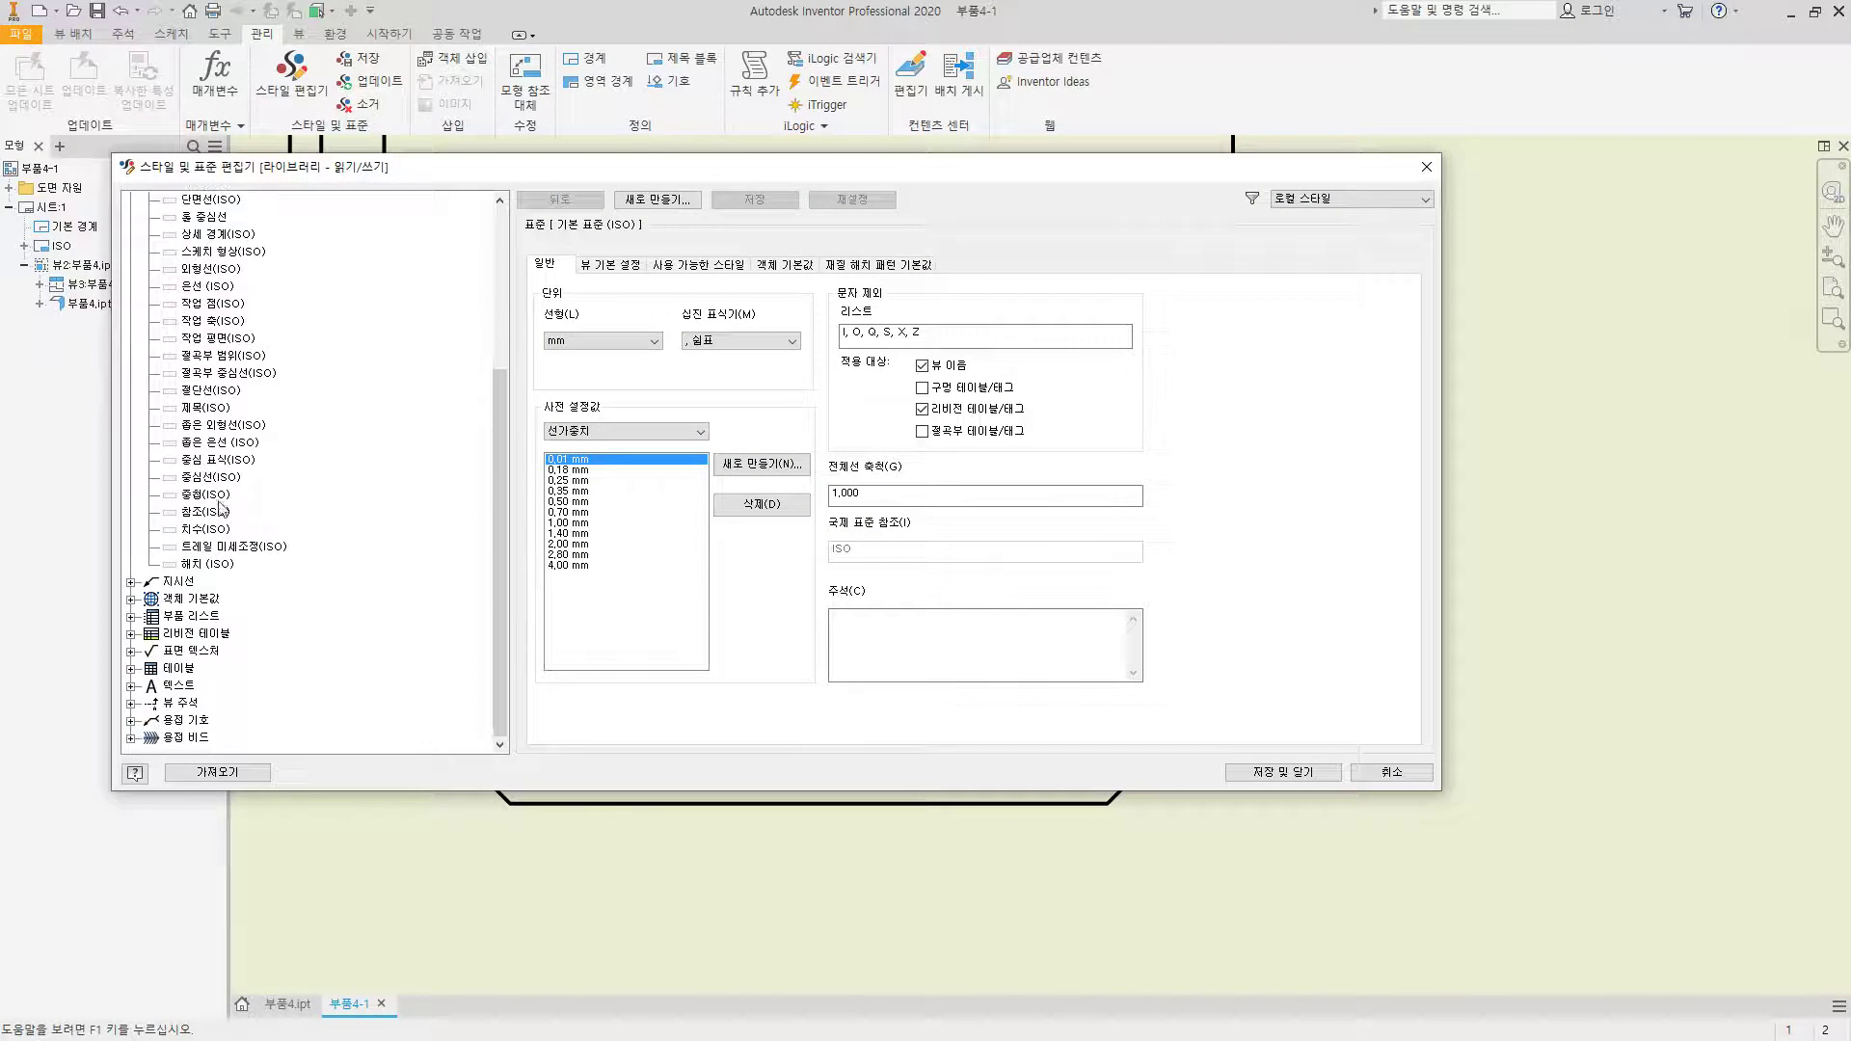
{"action": "left_click", "coordinate": [228, 461]}
{"action": "left_click", "coordinate": [641, 594]}
{"action": "left_click", "coordinate": [776, 597]}
{"action": "left_click", "coordinate": [864, 598]}
{"action": "left_click", "coordinate": [837, 877]}
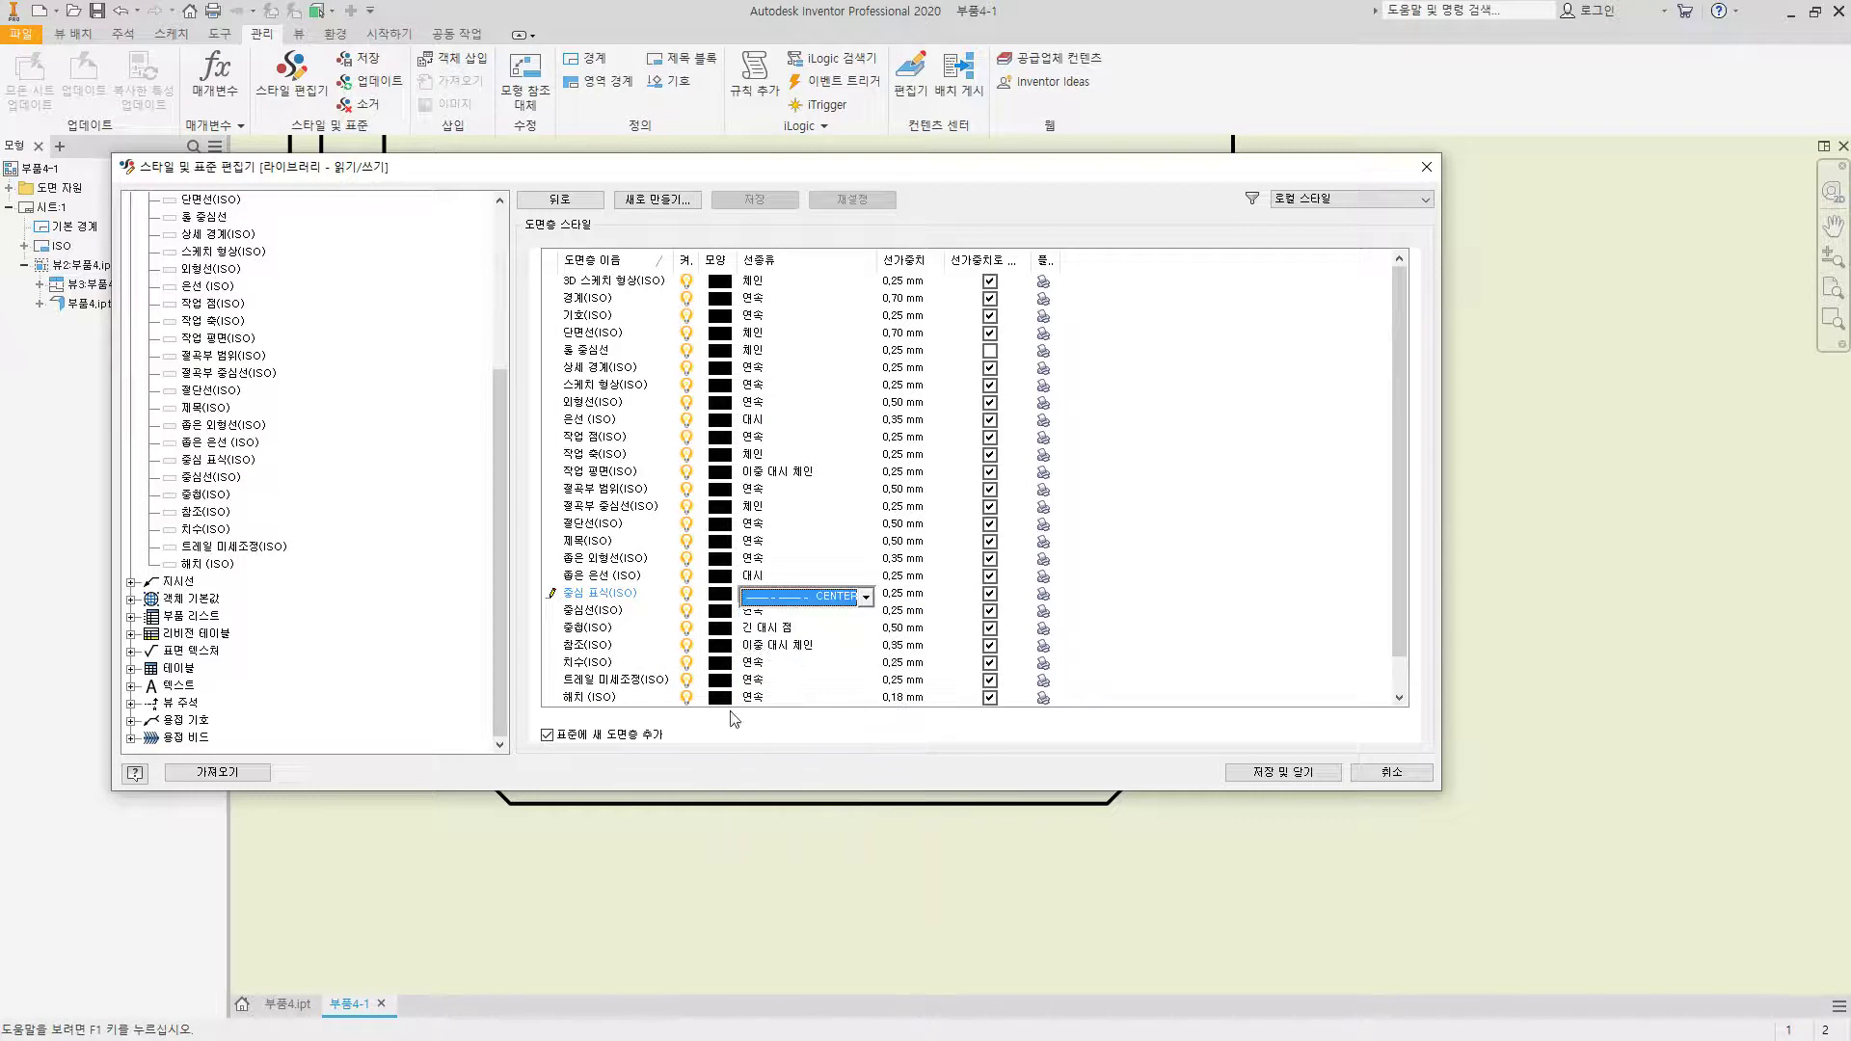
Step: Set the centerline layer 중심선(ISO) to line type CENTER2
{"action": "left_click", "coordinate": [641, 610]}
{"action": "left_click", "coordinate": [803, 613]}
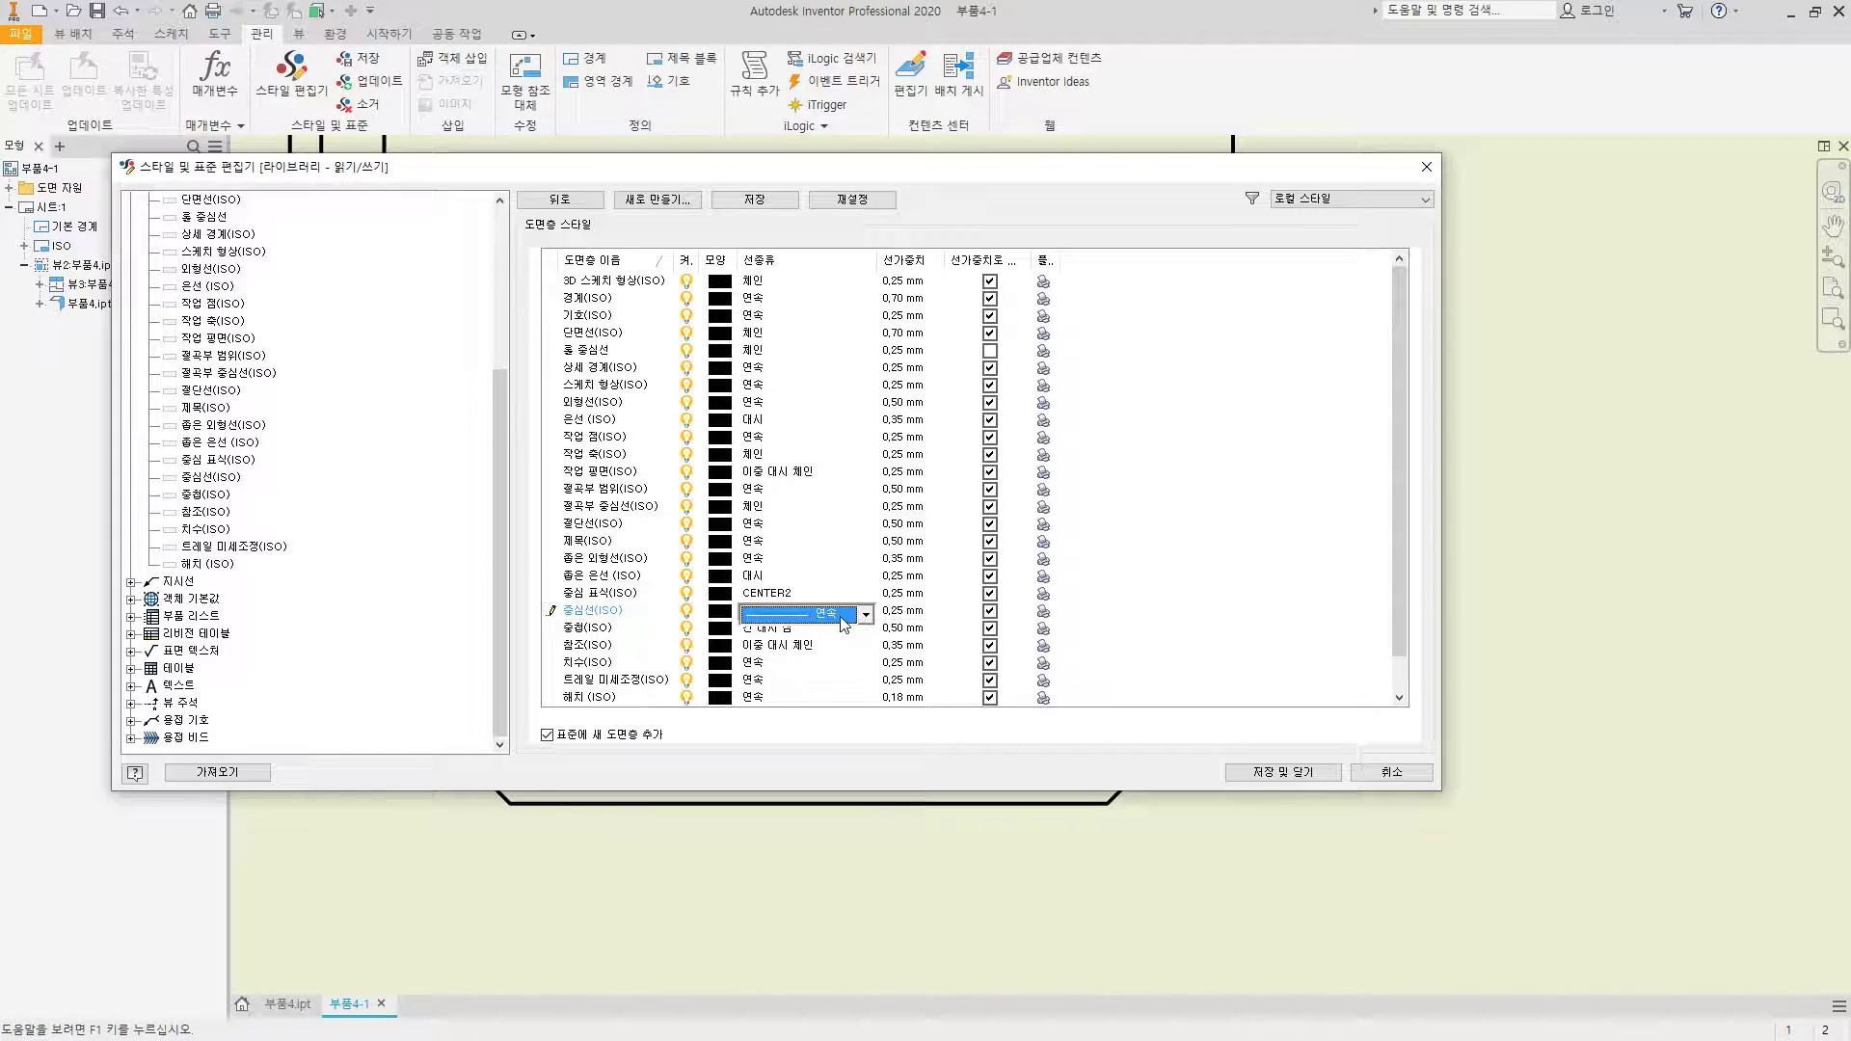
{"action": "left_click", "coordinate": [865, 614]}
{"action": "left_click", "coordinate": [851, 898]}
Step: Color both the 중심 표식(ISO) and 중심선(ISO) layers red
{"action": "left_click", "coordinate": [720, 592]}
{"action": "left_click", "coordinate": [672, 411]}
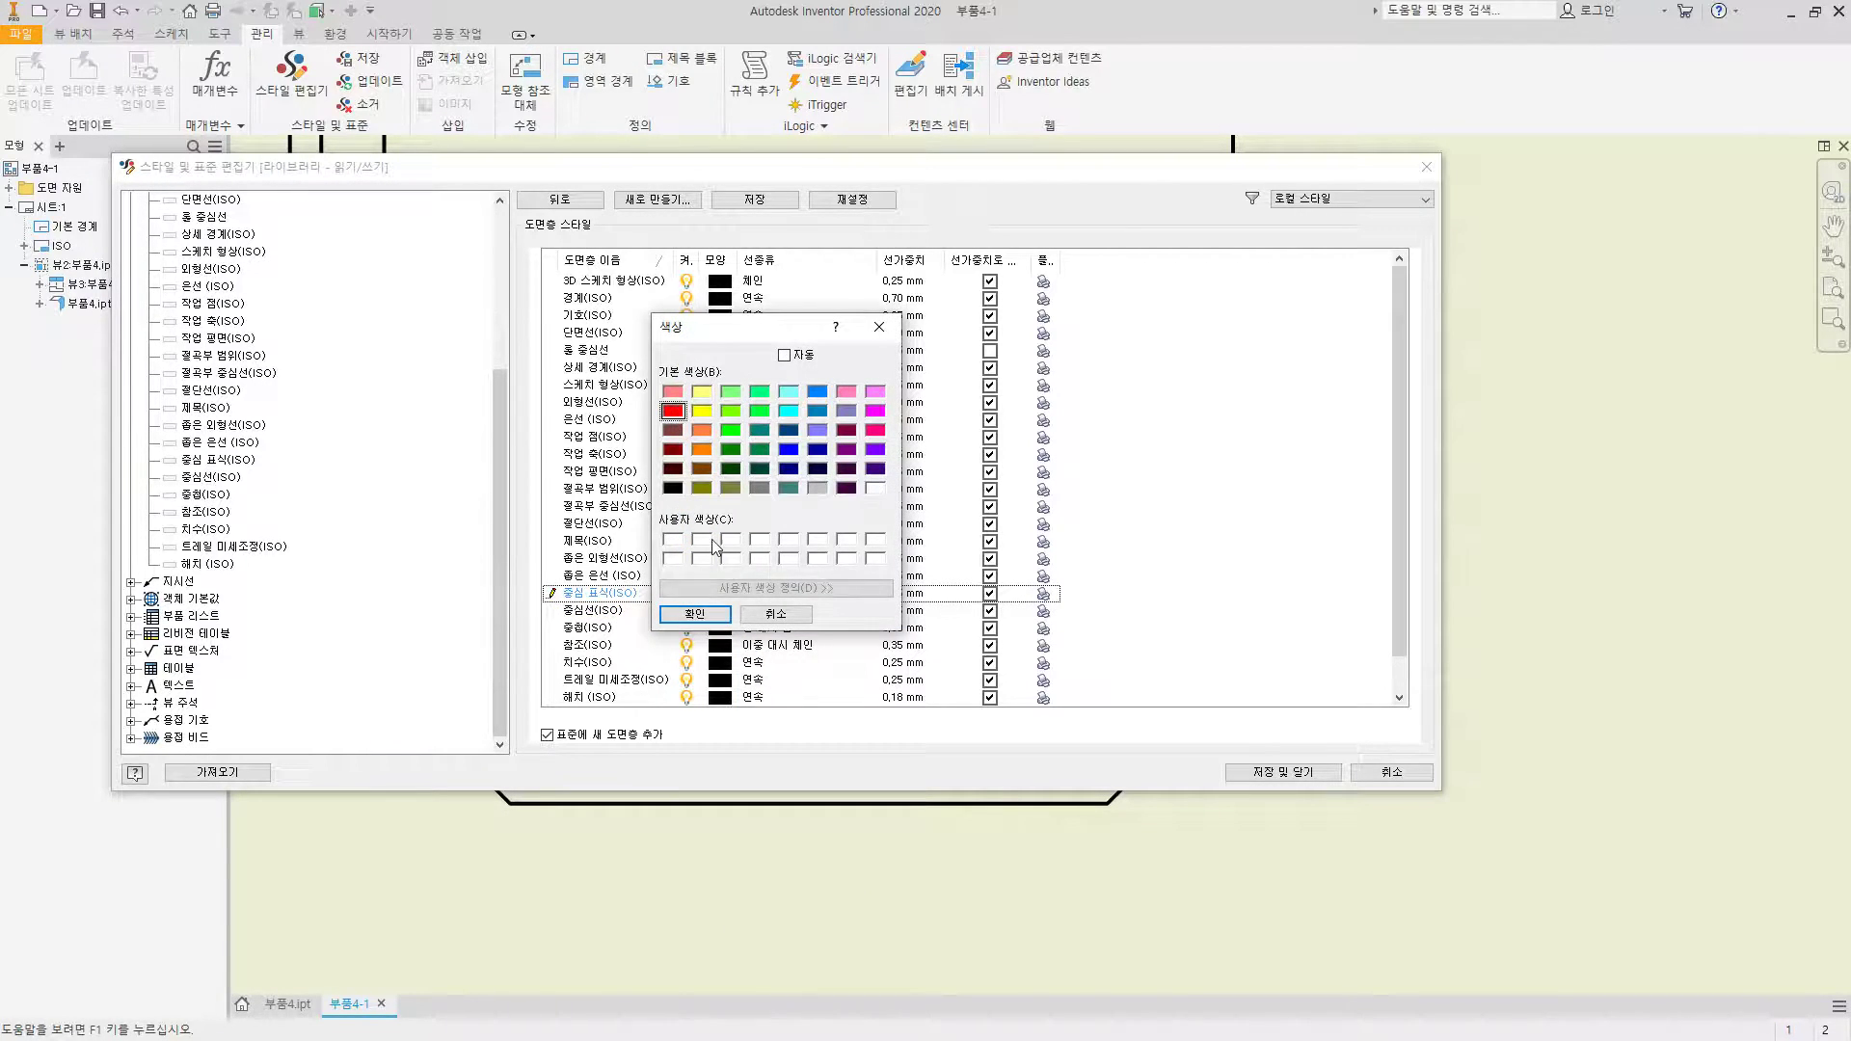
{"action": "left_click", "coordinate": [694, 613]}
{"action": "left_click", "coordinate": [723, 609]}
{"action": "left_click", "coordinate": [672, 410]}
{"action": "left_click", "coordinate": [694, 613]}
Step: Set the line weight of the center mark and centerline layers to 0.18 mm and save the style changes
{"action": "left_click", "coordinate": [911, 594]}
{"action": "left_click", "coordinate": [911, 595]}
{"action": "left_click", "coordinate": [934, 595]}
{"action": "left_click", "coordinate": [919, 624]}
{"action": "left_click", "coordinate": [911, 612]}
{"action": "left_click", "coordinate": [933, 612]}
{"action": "left_click", "coordinate": [916, 647]}
{"action": "left_click", "coordinate": [761, 199]}
Step: Color the bend extent layer 절곡부 범위(ISO) and bend centerline layer 절곡부 중심선(ISO) purple
{"action": "double_click", "coordinate": [634, 487]}
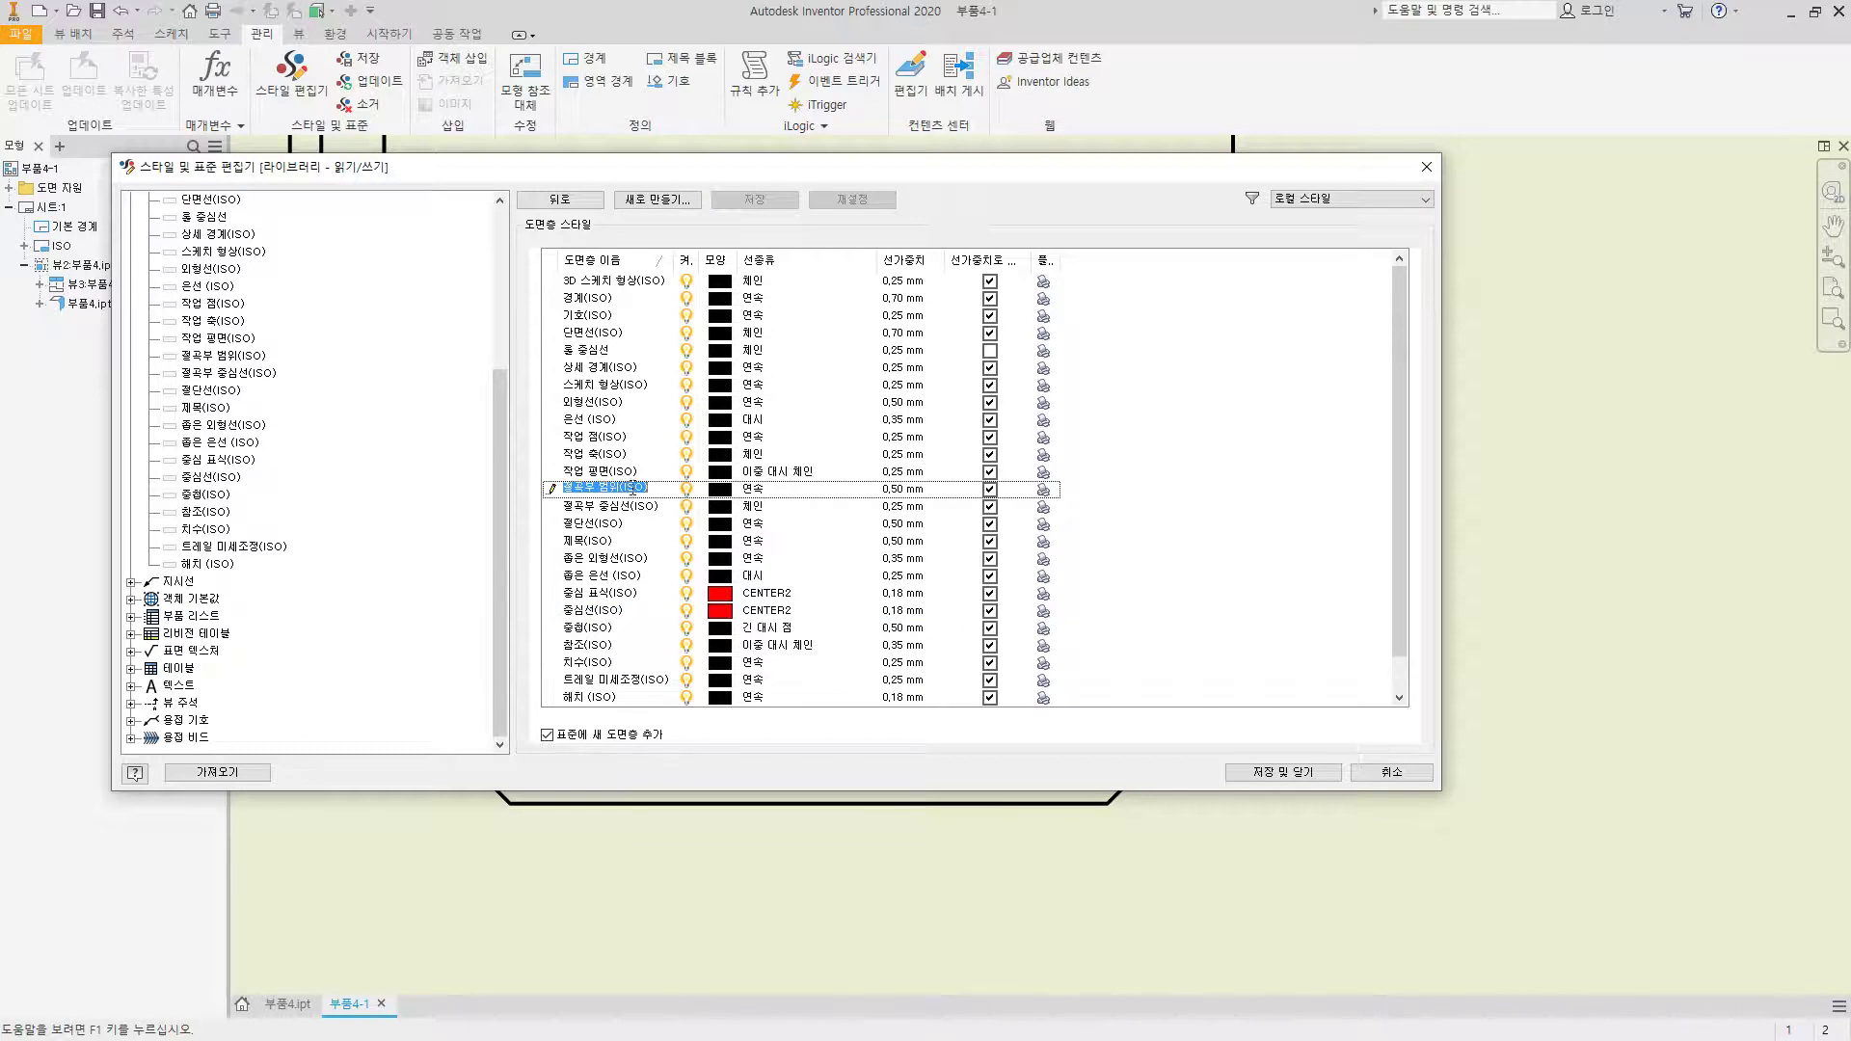
{"action": "left_click", "coordinate": [720, 489]}
{"action": "left_click", "coordinate": [875, 449]}
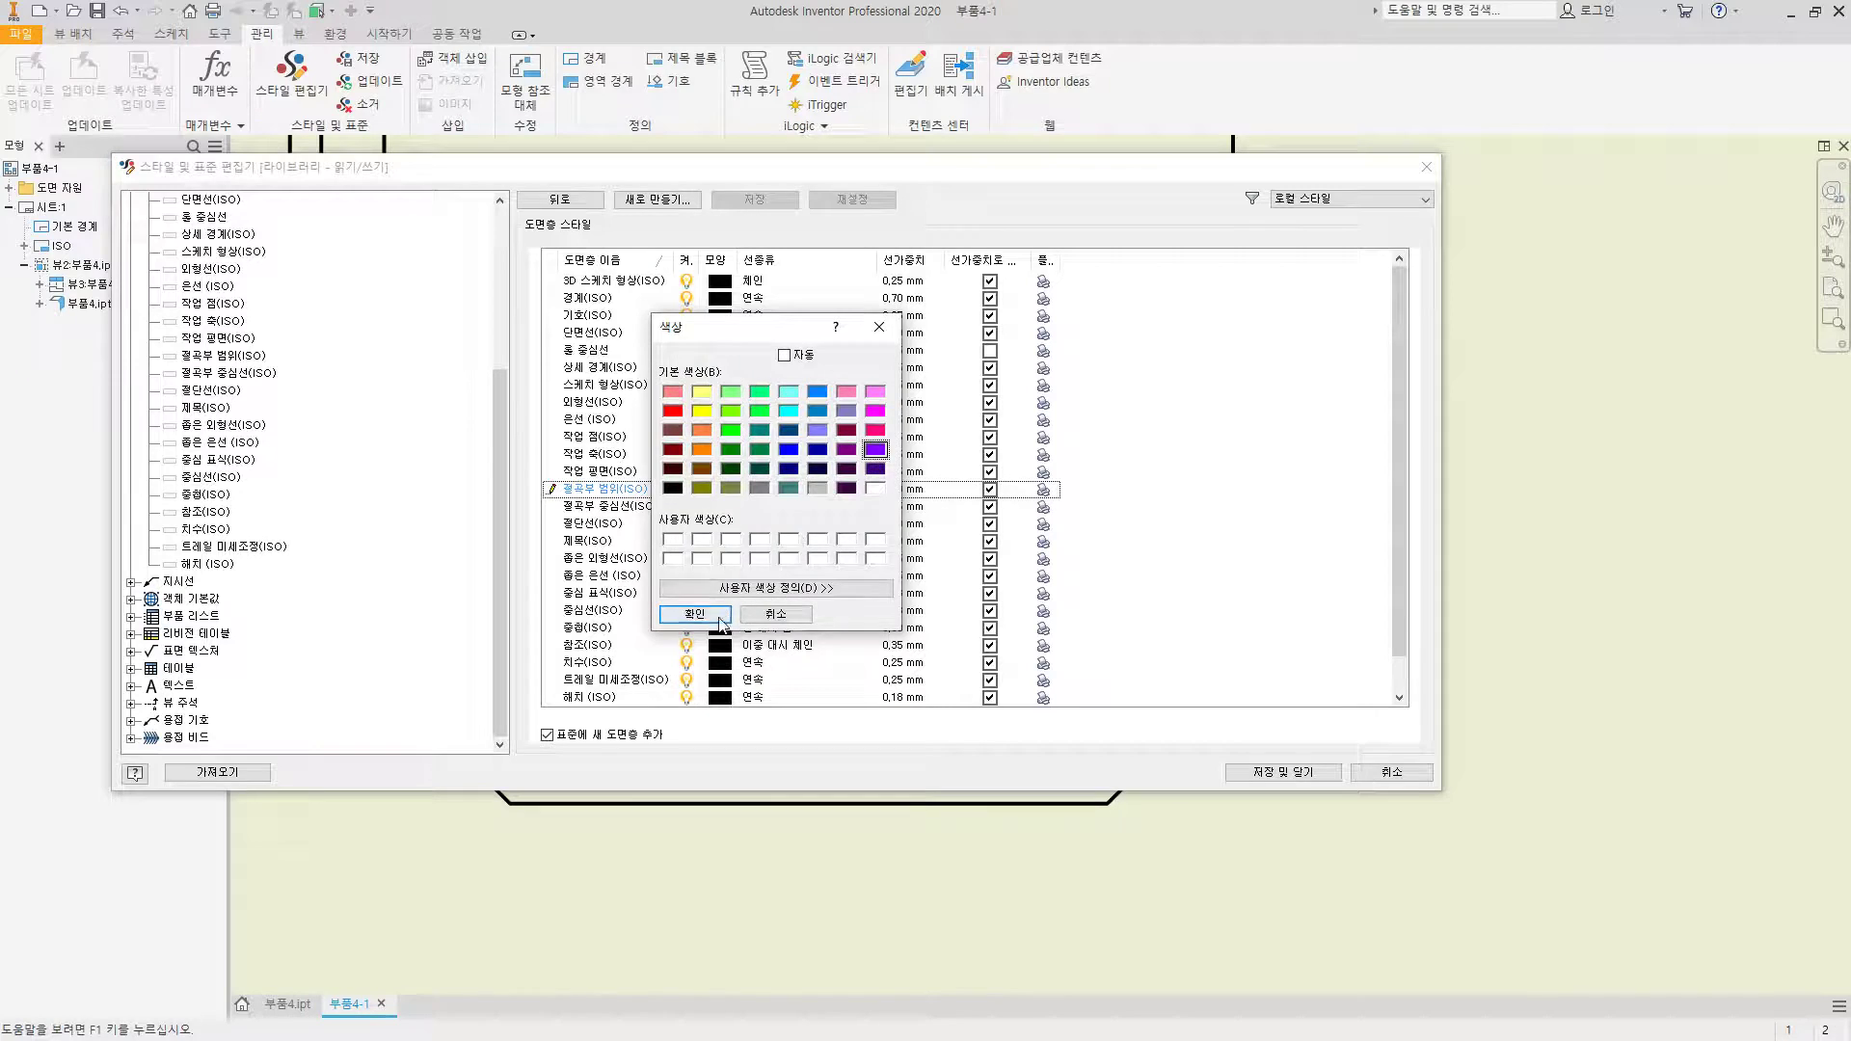
{"action": "left_click", "coordinate": [694, 614]}
{"action": "left_click", "coordinate": [725, 508]}
{"action": "left_click", "coordinate": [874, 449]}
{"action": "left_click", "coordinate": [694, 614]}
Step: Set the line weight of both bend layers to 0.18 mm and save the style changes
{"action": "left_click", "coordinate": [914, 490]}
{"action": "left_click", "coordinate": [937, 489]}
{"action": "left_click", "coordinate": [914, 555]}
{"action": "left_click", "coordinate": [935, 507]}
{"action": "left_click", "coordinate": [935, 508]}
{"action": "left_click", "coordinate": [904, 546]}
{"action": "left_click", "coordinate": [777, 205]}
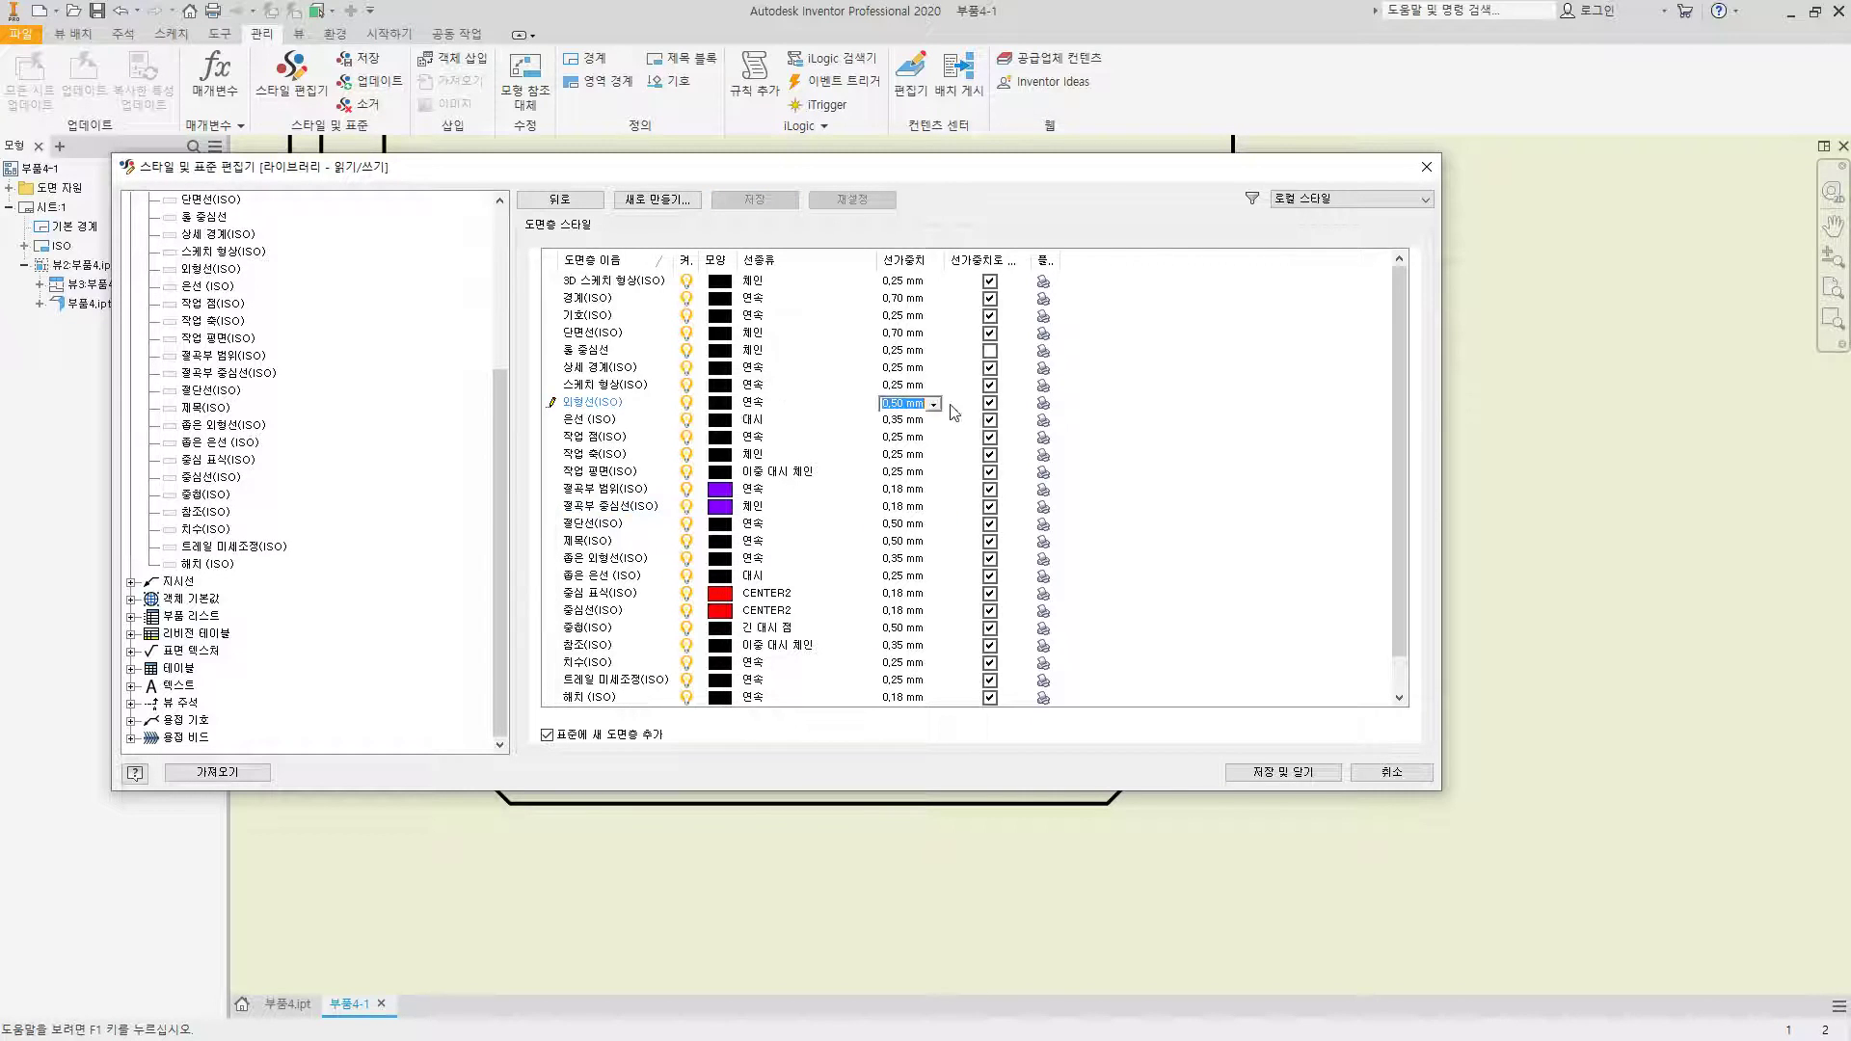
Step: Set the visible outline layer 외형선(ISO) to a 0.35 mm line weight, then save and close the style editor
{"action": "left_click", "coordinate": [990, 403]}
{"action": "left_click", "coordinate": [933, 404]}
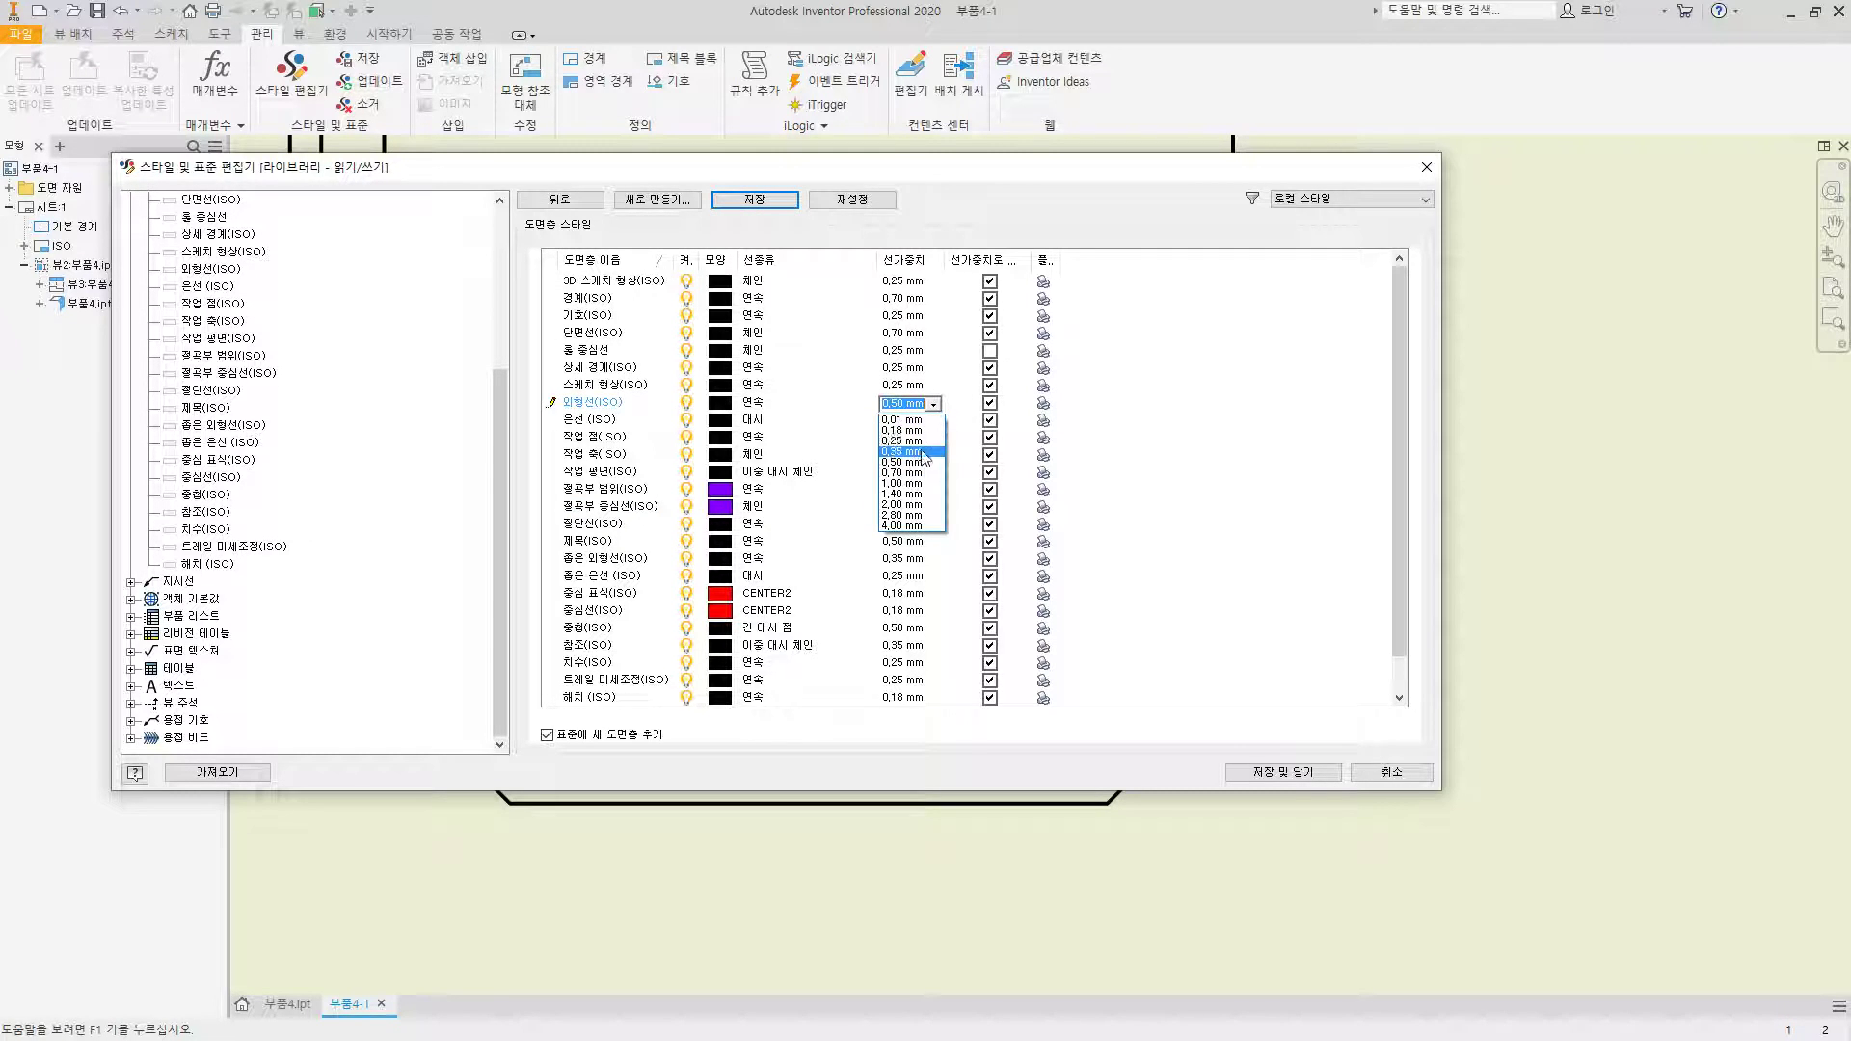
{"action": "left_click", "coordinate": [906, 451]}
{"action": "left_click", "coordinate": [754, 199]}
{"action": "left_click", "coordinate": [1252, 772]}
Step: Dimension the diameter of the side view's rightmost flange hole, adding the prefix "8 x" to the dimension text
{"action": "scroll", "coordinate": [1043, 598], "scroll_direction": "down", "scroll_amount": 4}
{"action": "scroll", "coordinate": [1047, 494], "scroll_direction": "up", "scroll_amount": 3}
{"action": "middle_click_drag", "start_coordinate": [1047, 494], "coordinate": [1004, 530]}
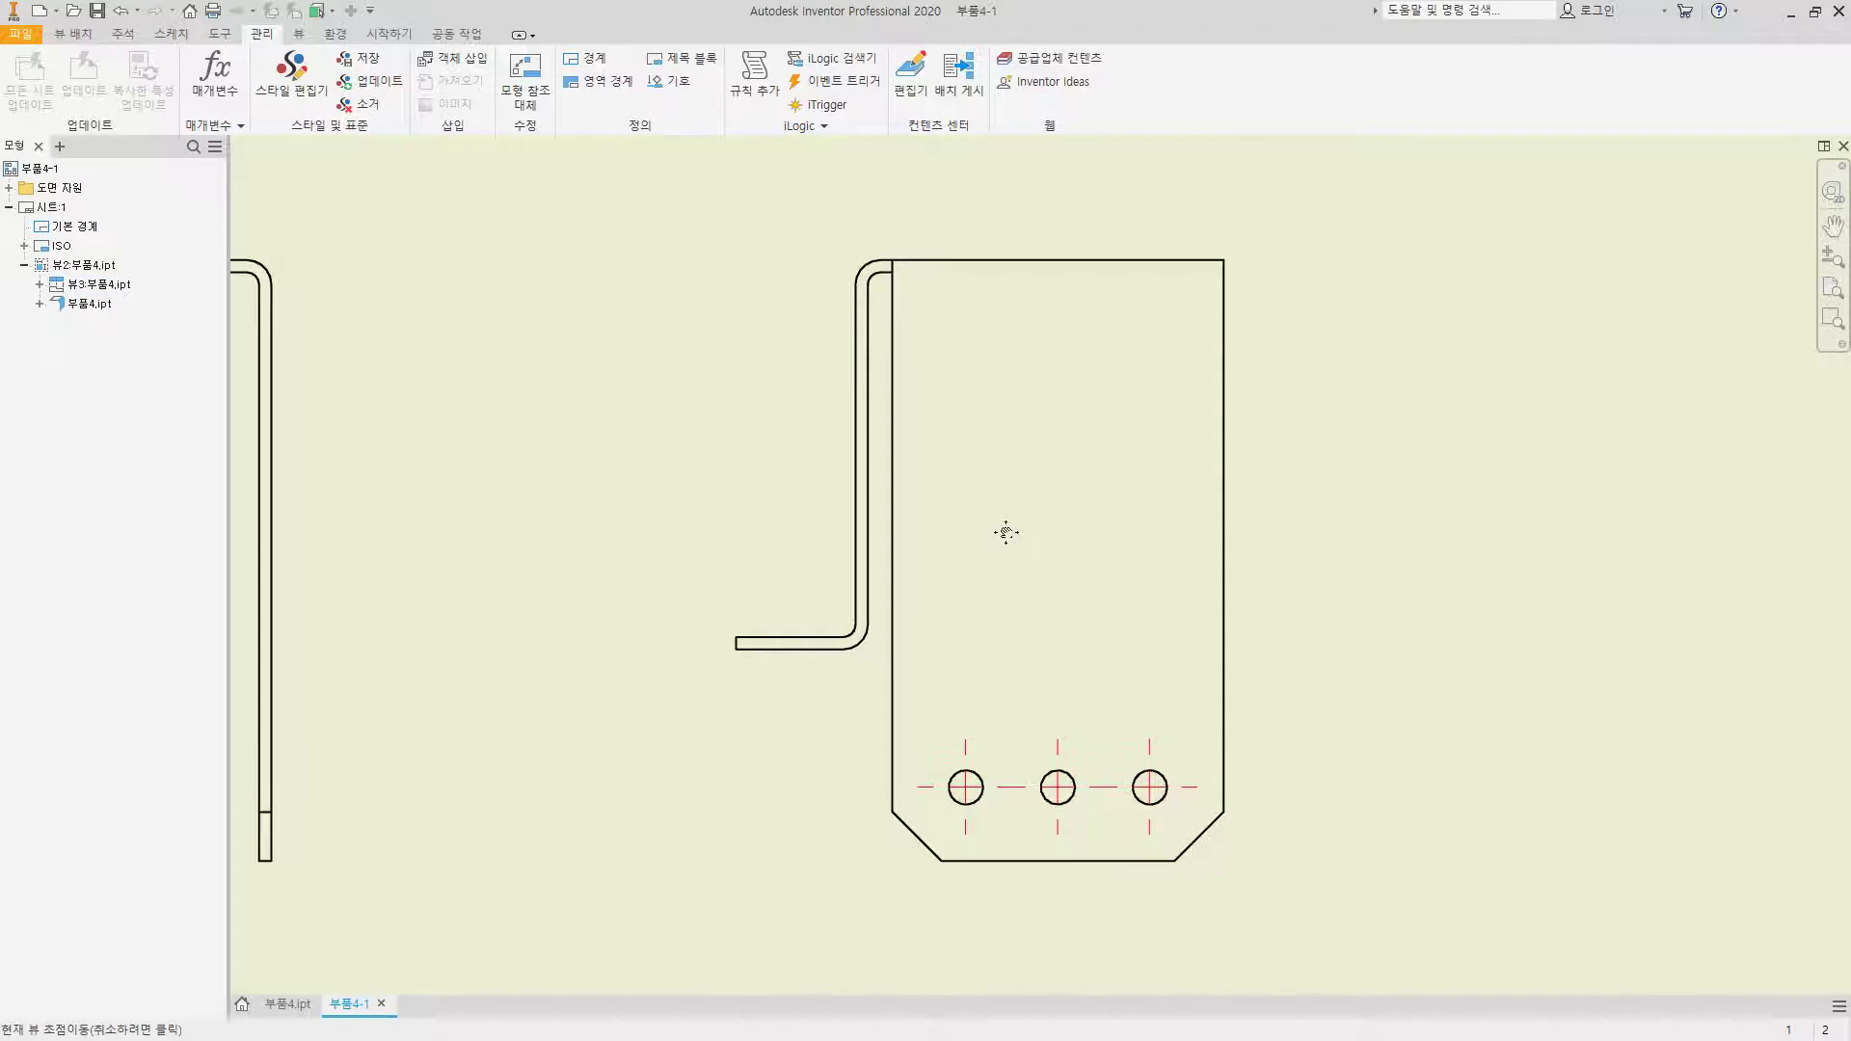
{"action": "middle_click_drag", "start_coordinate": [943, 594], "coordinate": [857, 578]}
{"action": "middle_click_drag", "start_coordinate": [912, 485], "coordinate": [802, 470]}
{"action": "mouse_move", "coordinate": [803, 598]}
{"action": "middle_mouse_down"}
{"action": "mouse_move", "coordinate": [768, 540]}
{"action": "mouse_move", "coordinate": [798, 531]}
{"action": "middle_mouse_up"}
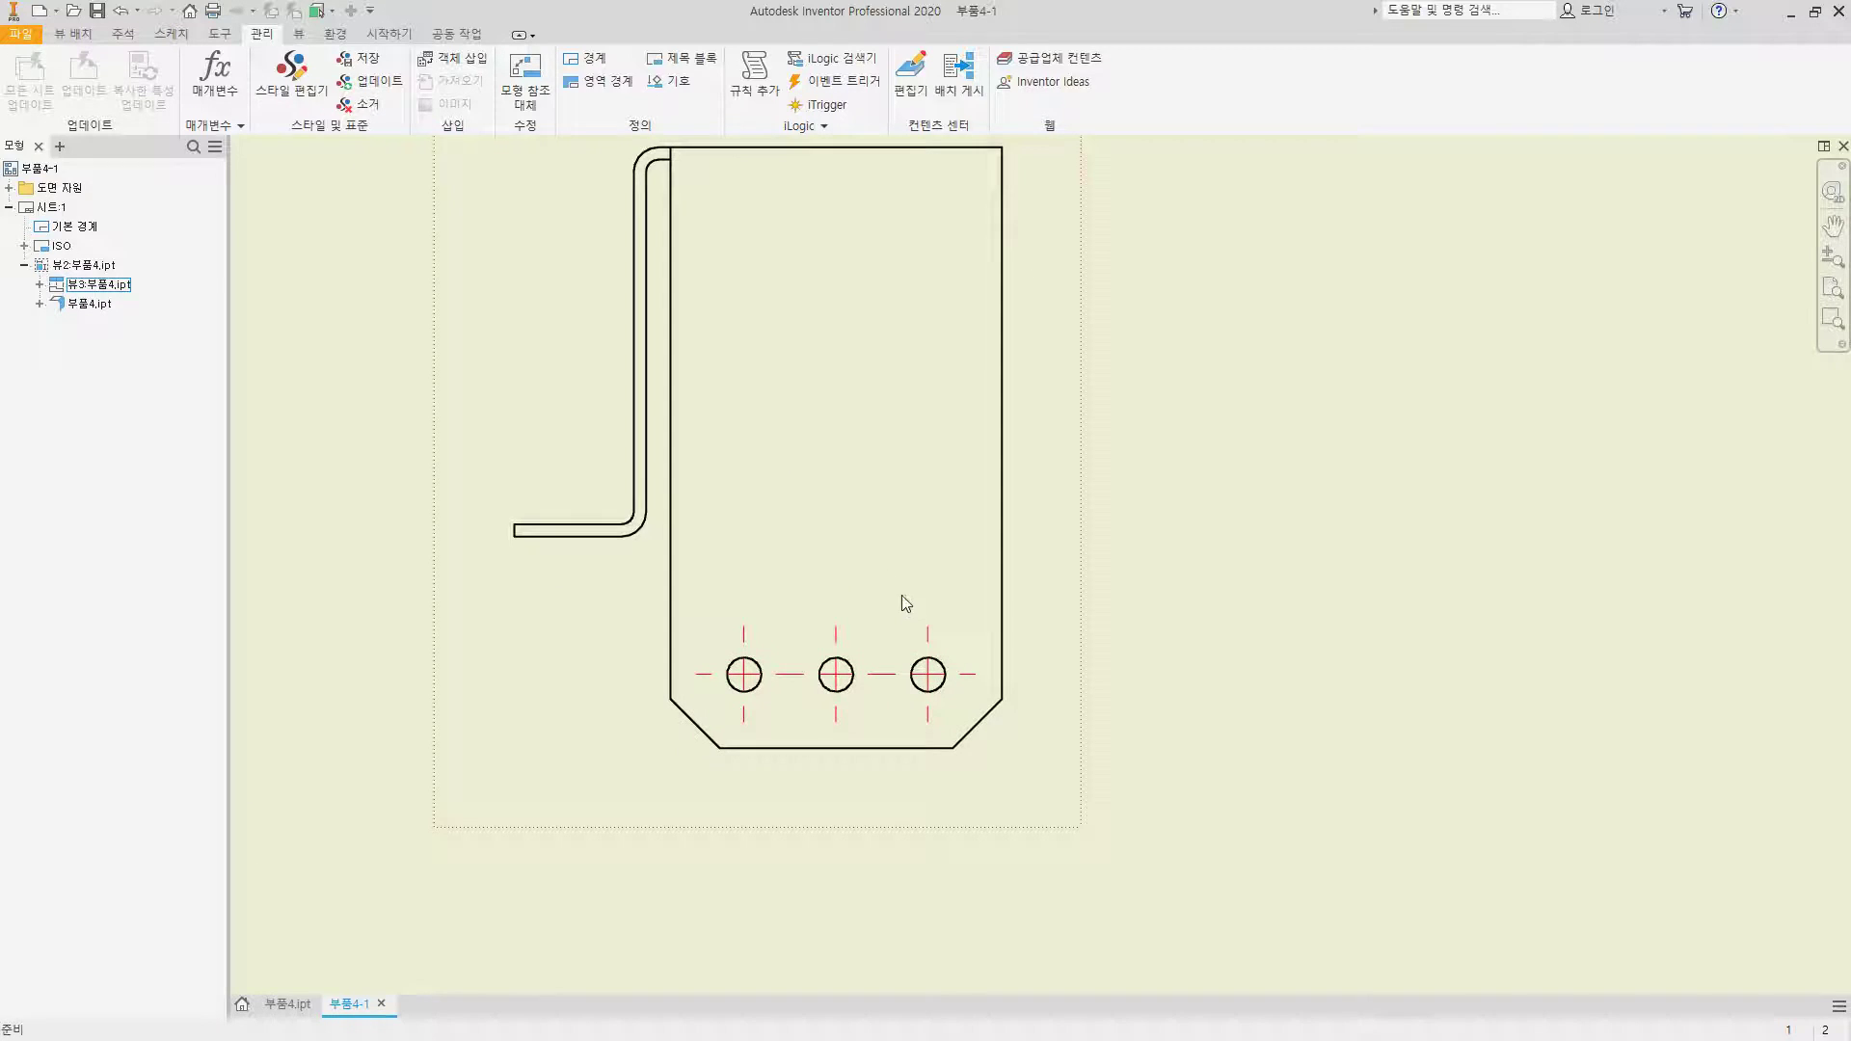
{"action": "scroll", "coordinate": [114, 53], "scroll_direction": "up", "scroll_amount": 3}
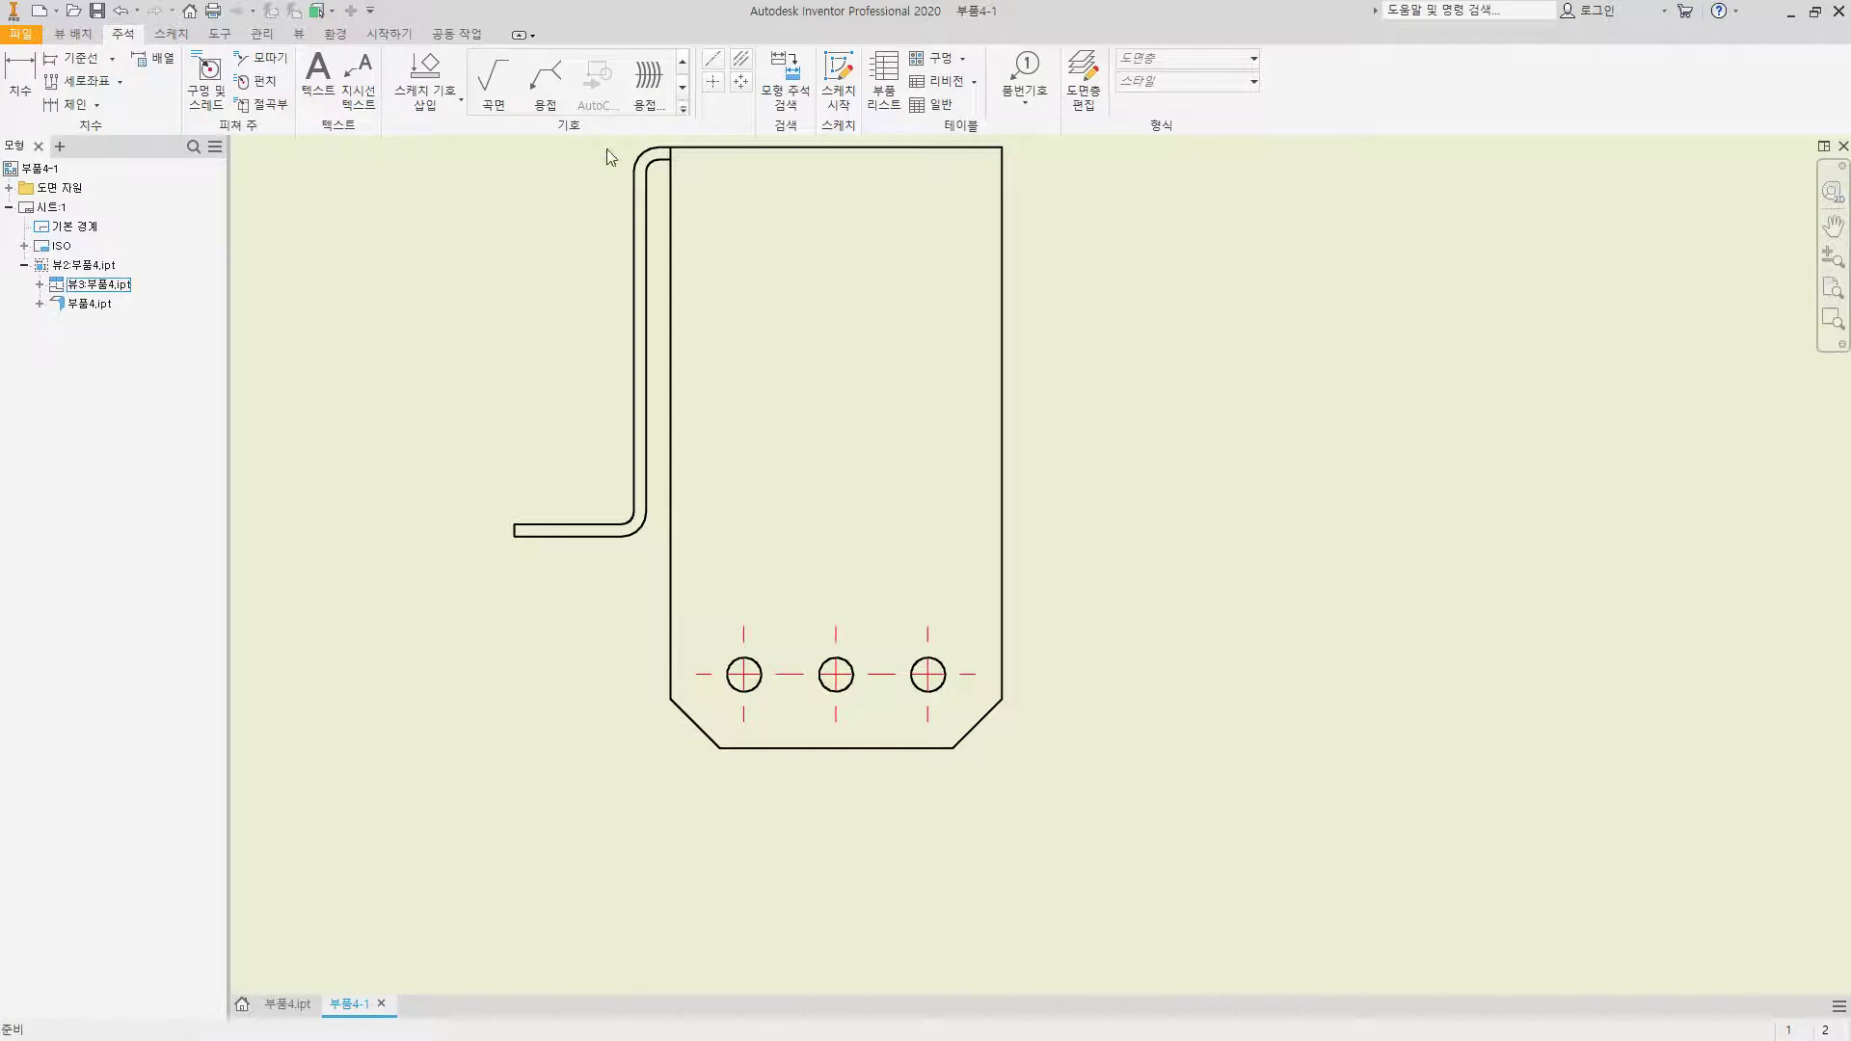
{"action": "left_click", "coordinate": [37, 87]}
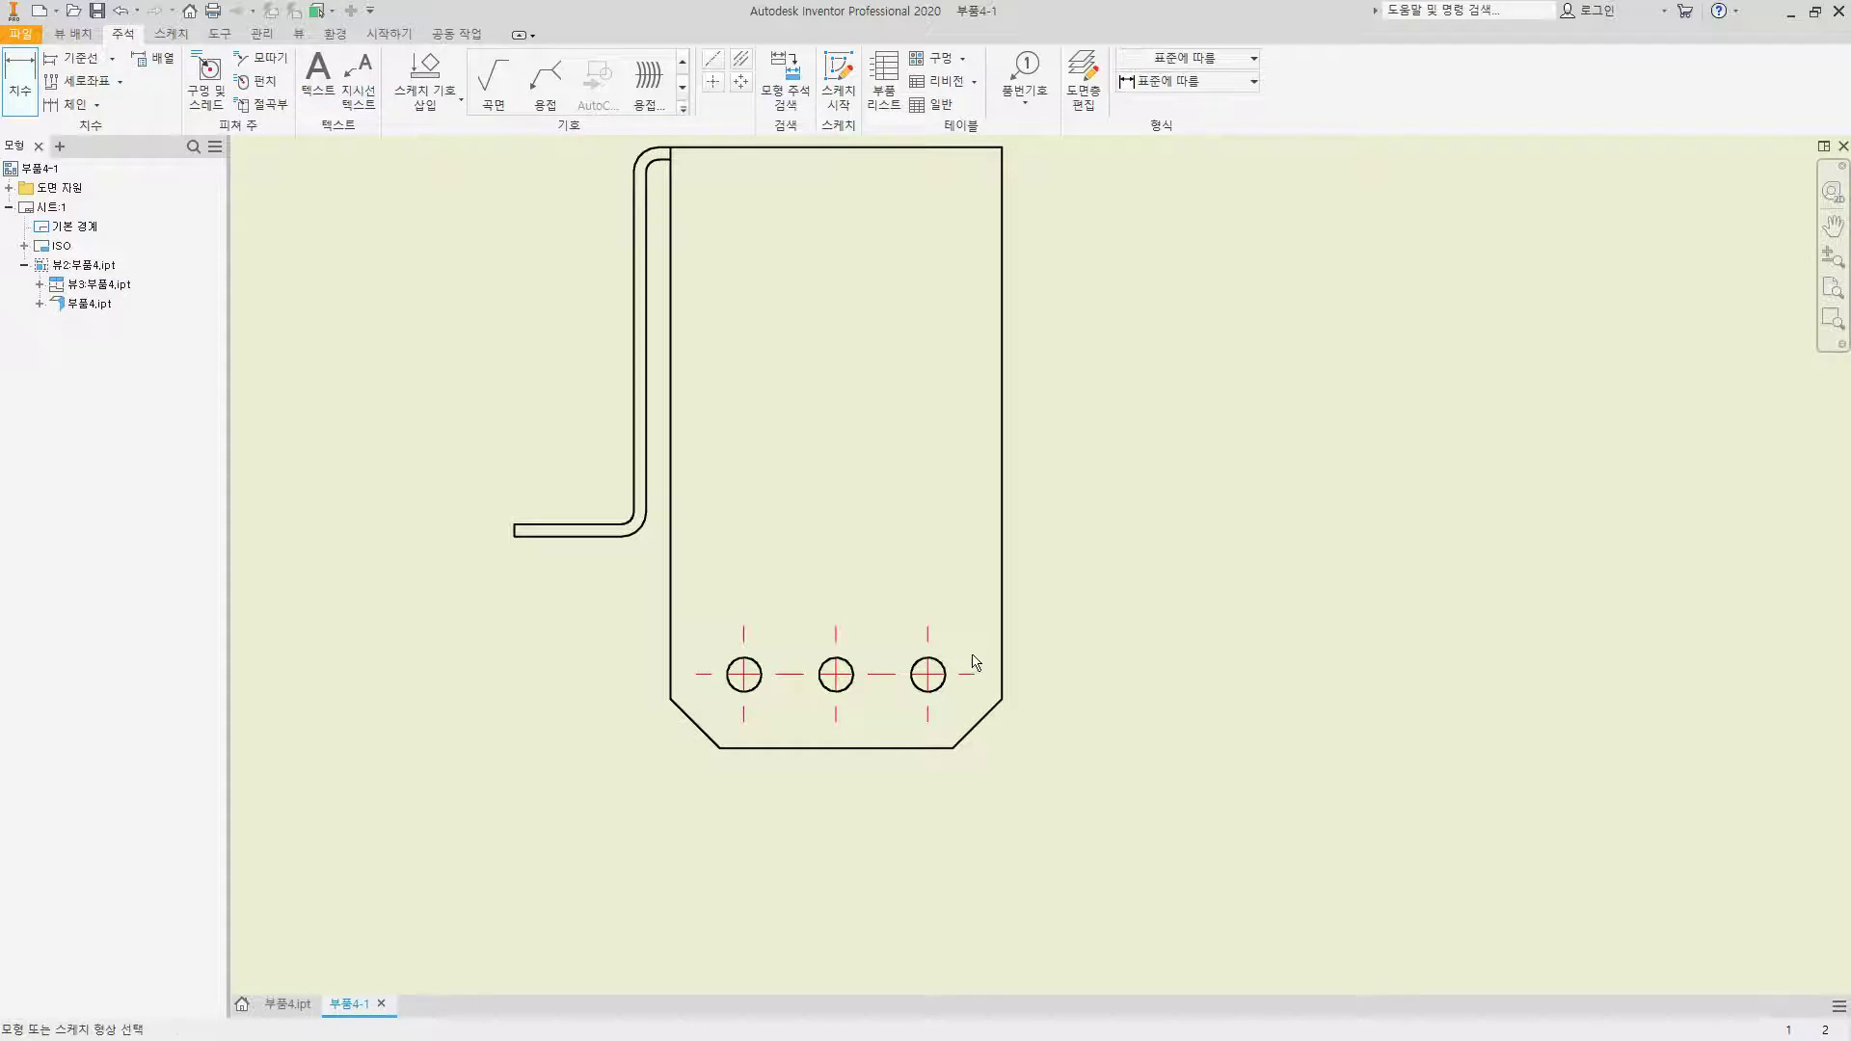
{"action": "left_click", "coordinate": [942, 678]}
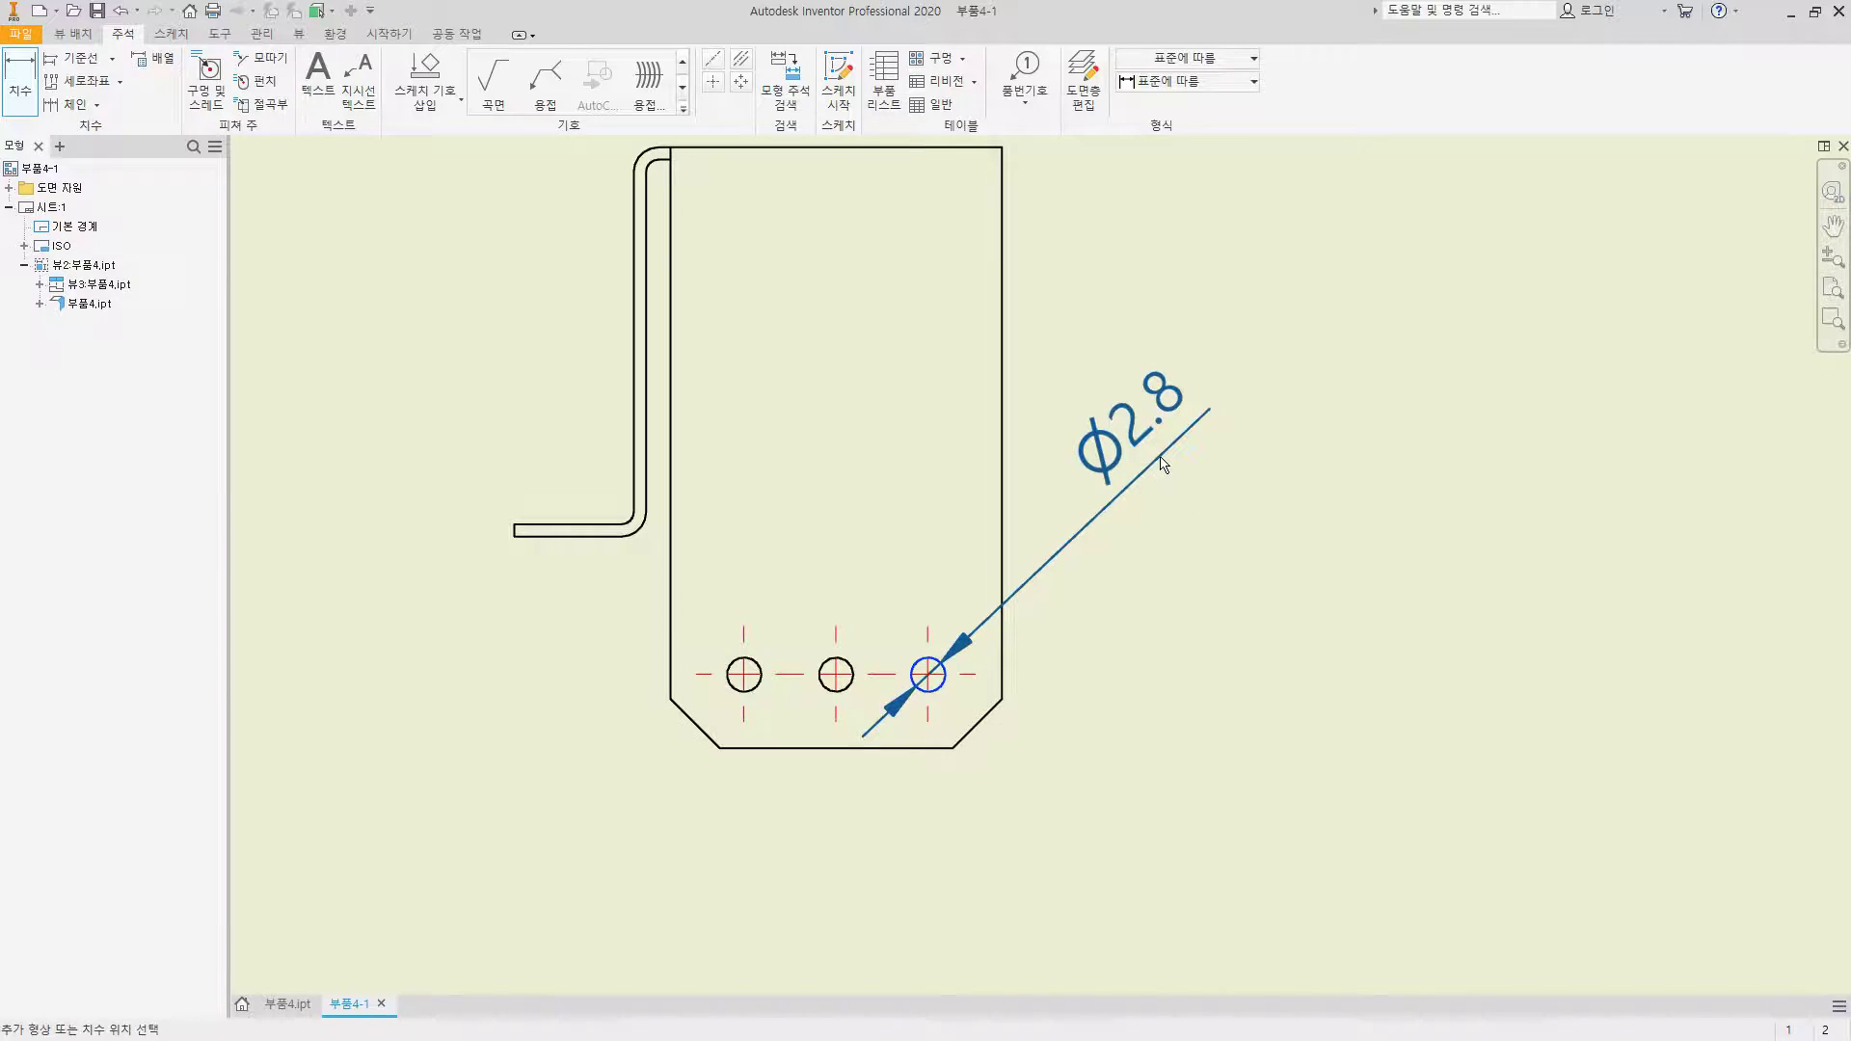
{"action": "left_click", "coordinate": [1160, 457]}
{"action": "type", "text": "8 x <<>>"}
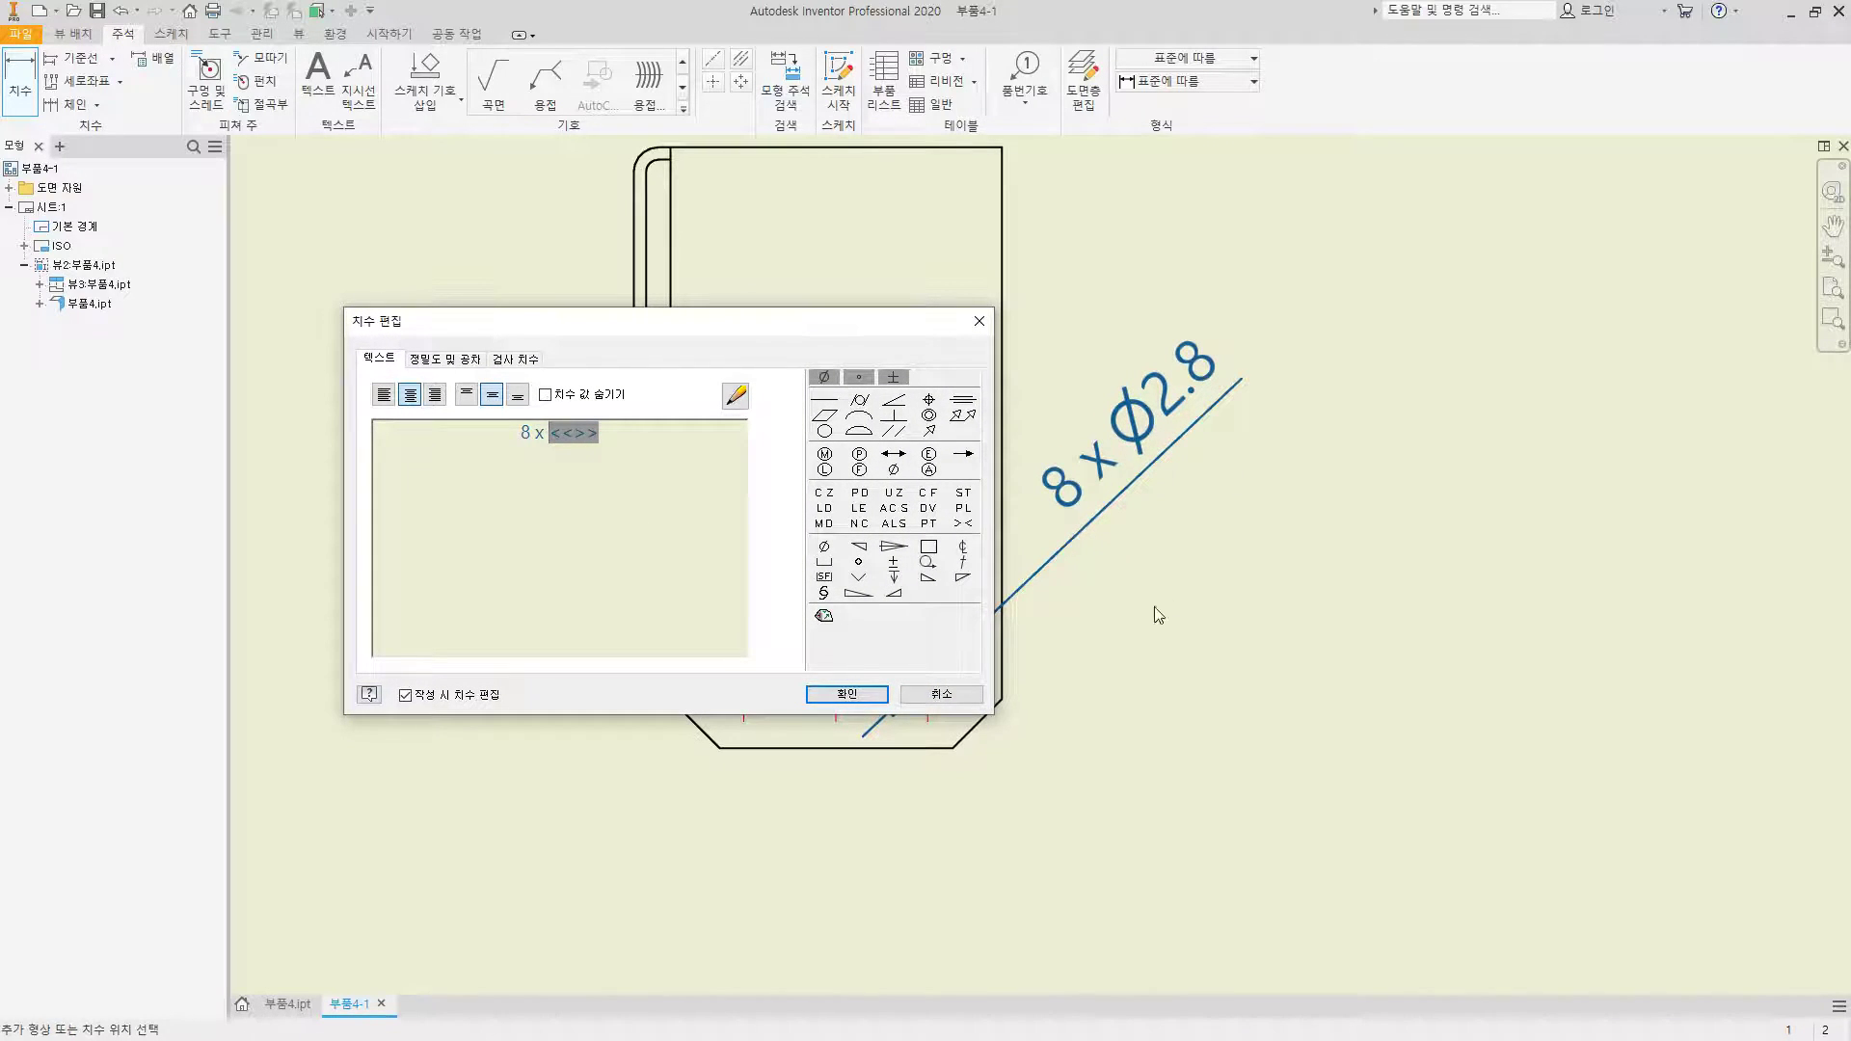
{"action": "left_click", "coordinate": [845, 694]}
Step: Add aligned horizontal dimensions below the side view between the outer holes and from the leftmost hole to the flange's left edge
{"action": "middle_click_drag", "start_coordinate": [718, 750], "coordinate": [739, 526]}
{"action": "left_click", "coordinate": [760, 490]}
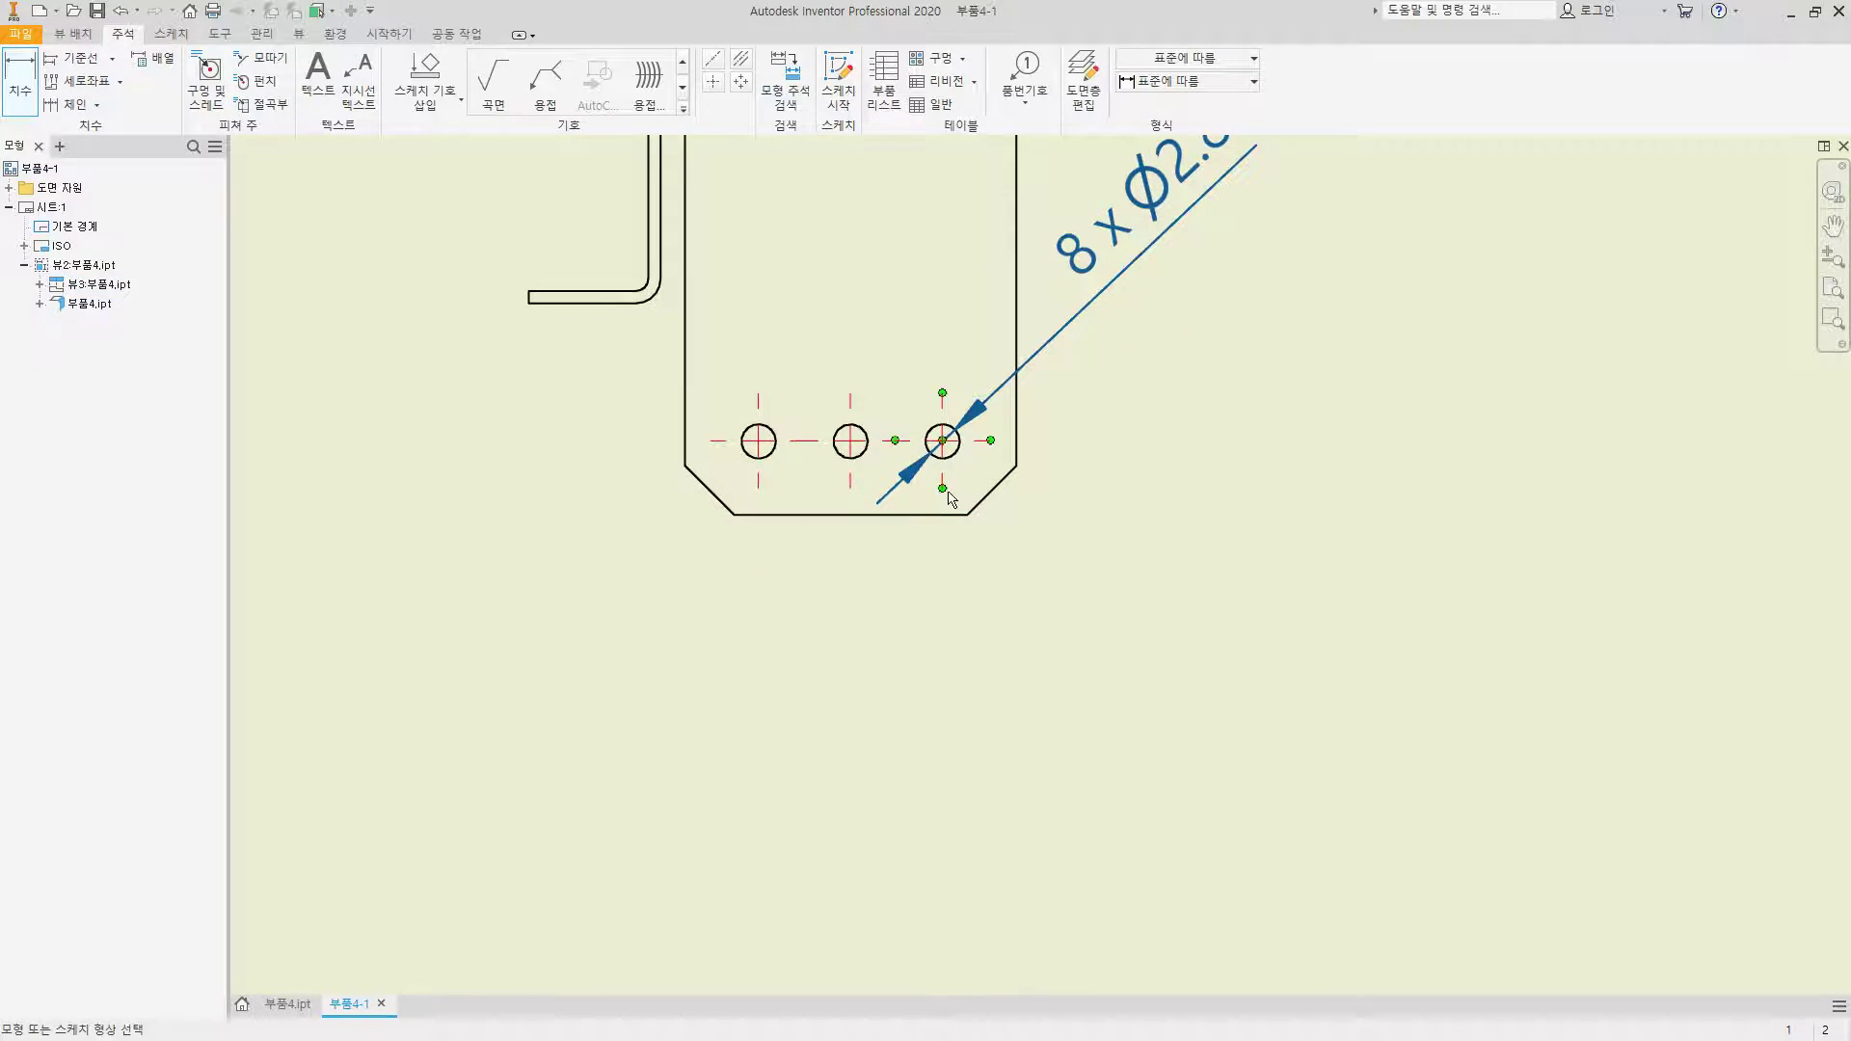
{"action": "left_click", "coordinate": [756, 490]}
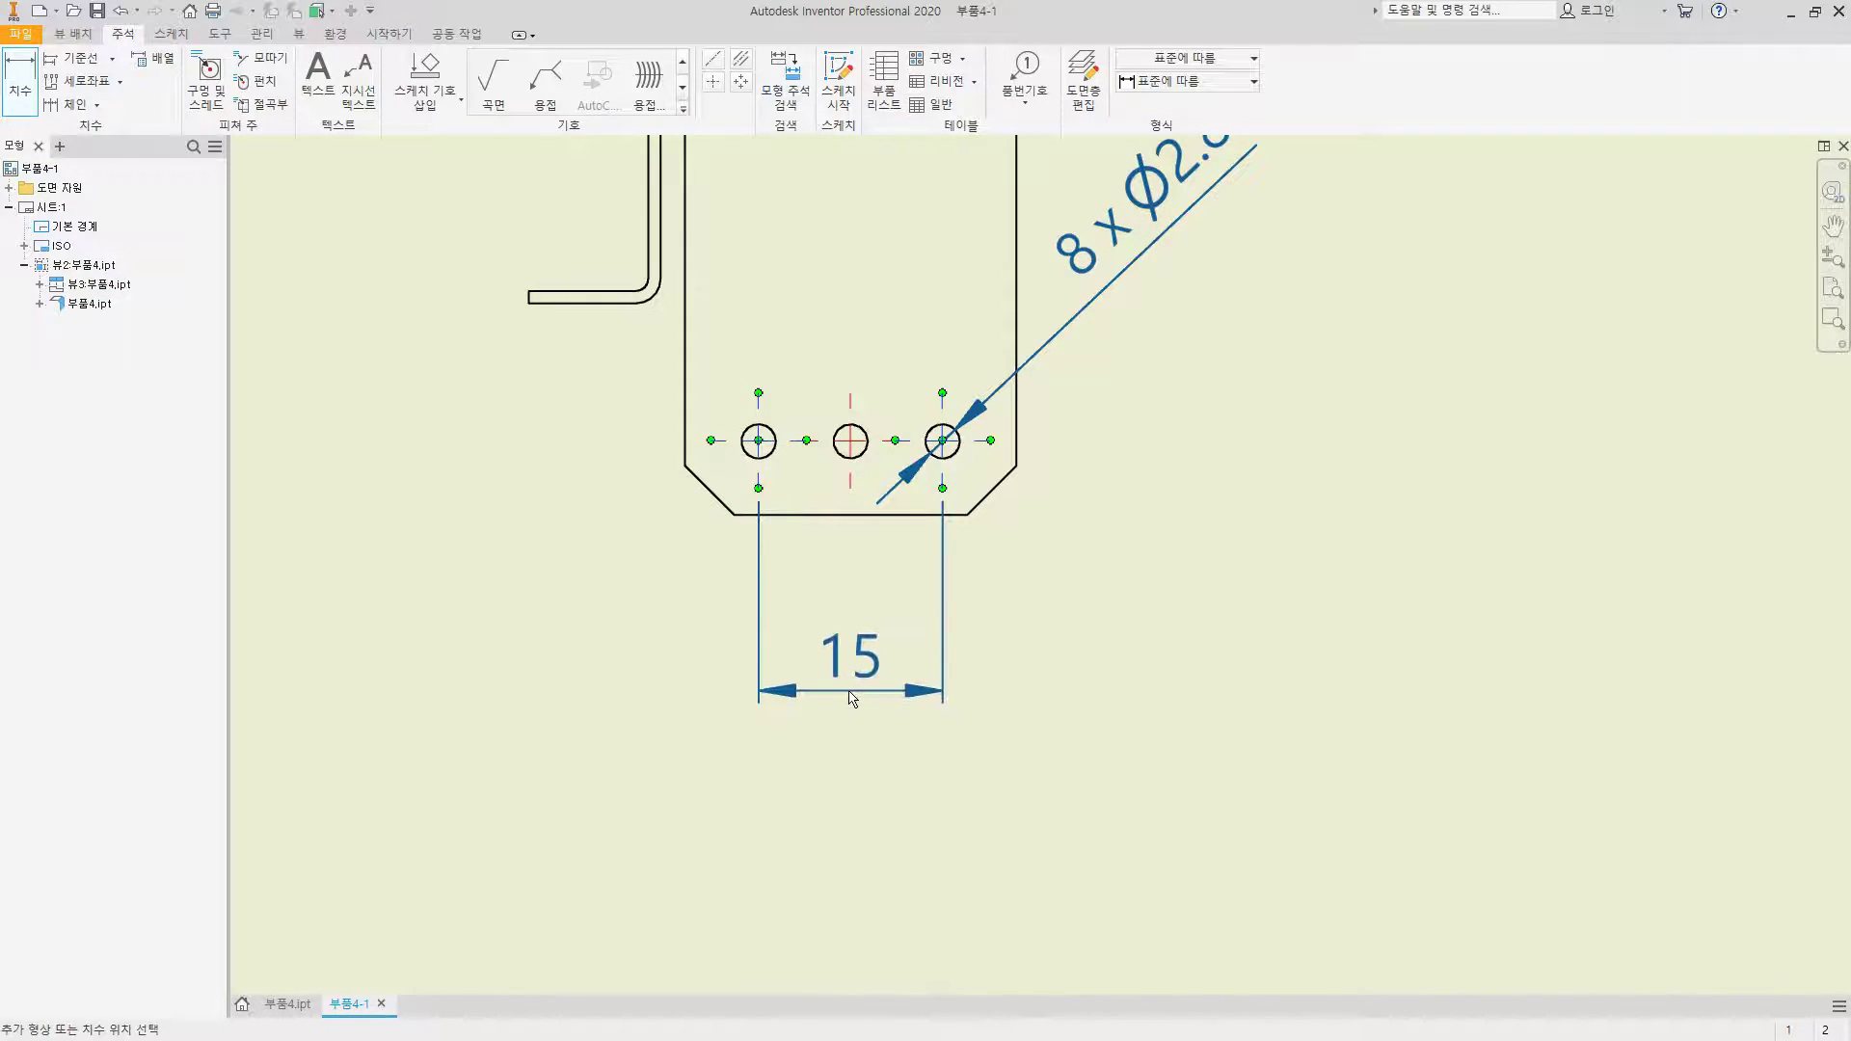
{"action": "left_click", "coordinate": [903, 656]}
{"action": "left_click", "coordinate": [759, 489]}
{"action": "left_click", "coordinate": [685, 458]}
{"action": "left_click", "coordinate": [748, 550]}
Step: Add a vertical dimension from the flange's bottom edge to the leftmost hole's center, placed left of the view
{"action": "left_click", "coordinate": [771, 514]}
{"action": "left_click", "coordinate": [758, 441]}
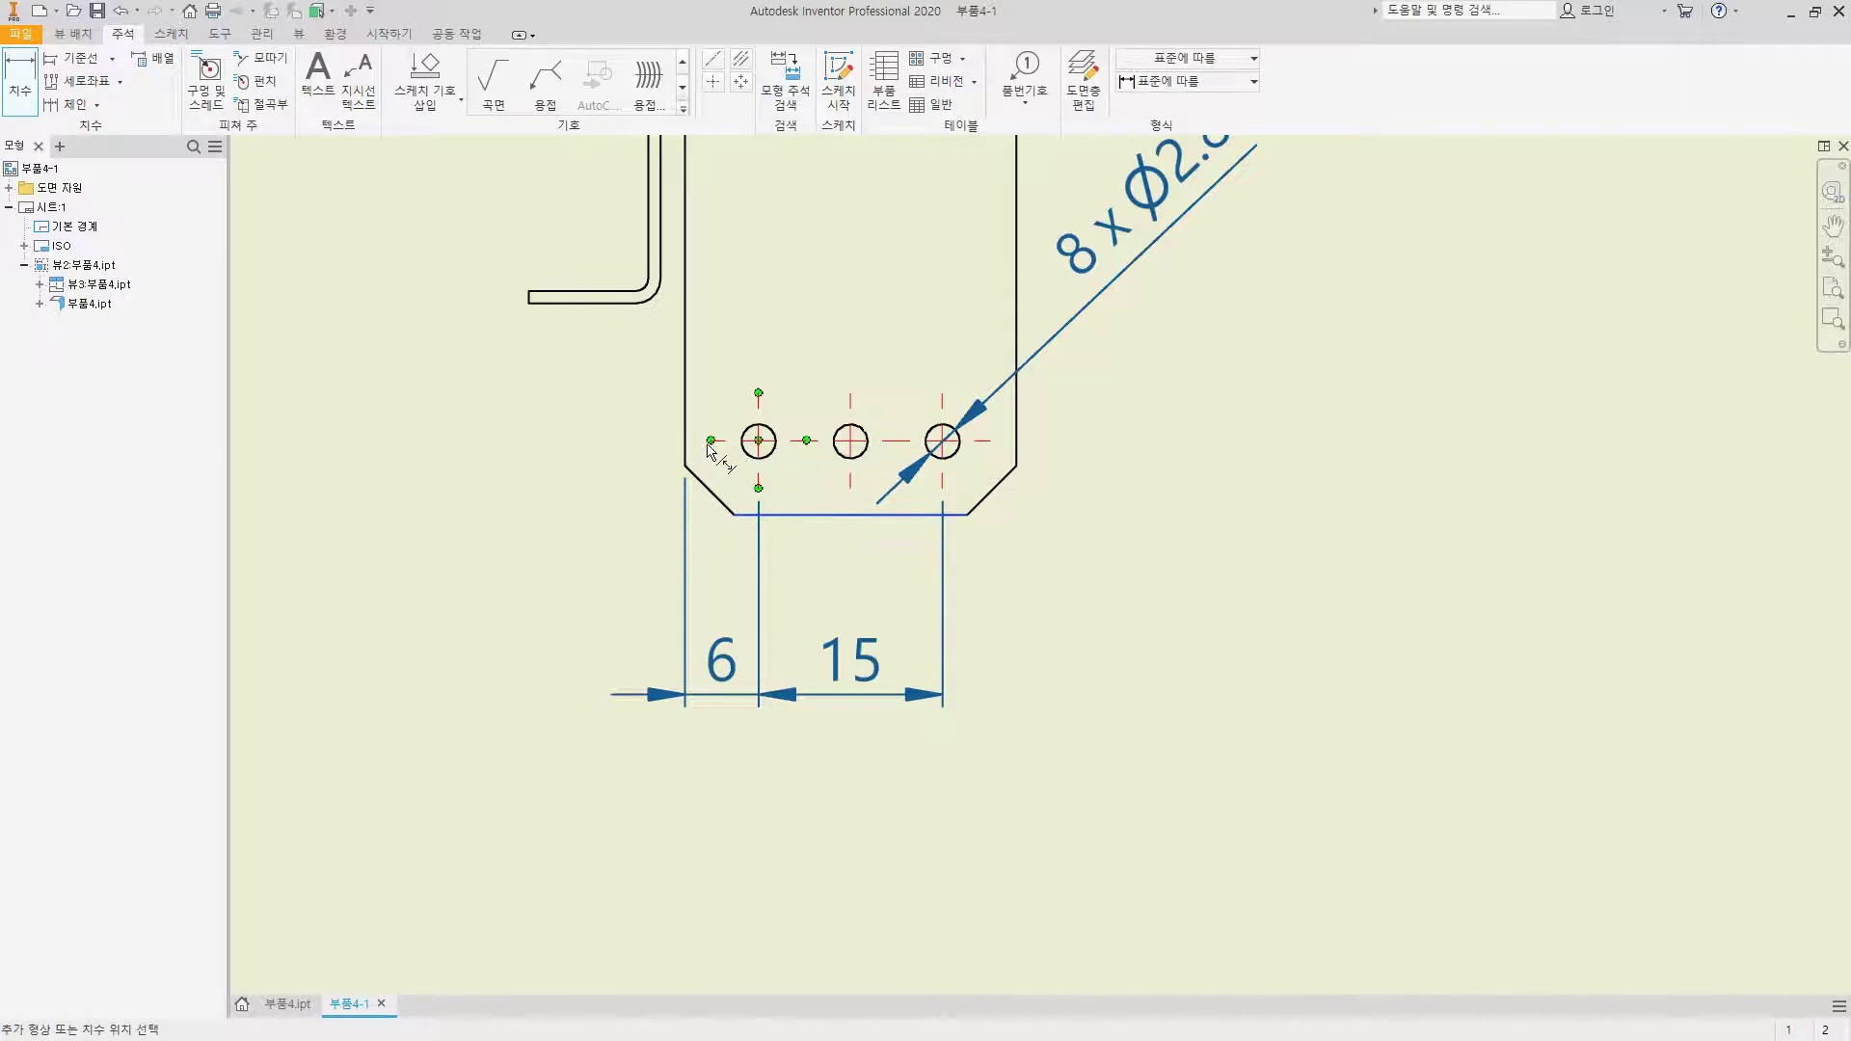
{"action": "left_click", "coordinate": [501, 487]}
{"action": "key", "text": "Escape"}
Step: Reduce the line weight of the dimension layer 치수(ISO), then save and close the style editor
{"action": "left_click", "coordinate": [261, 34]}
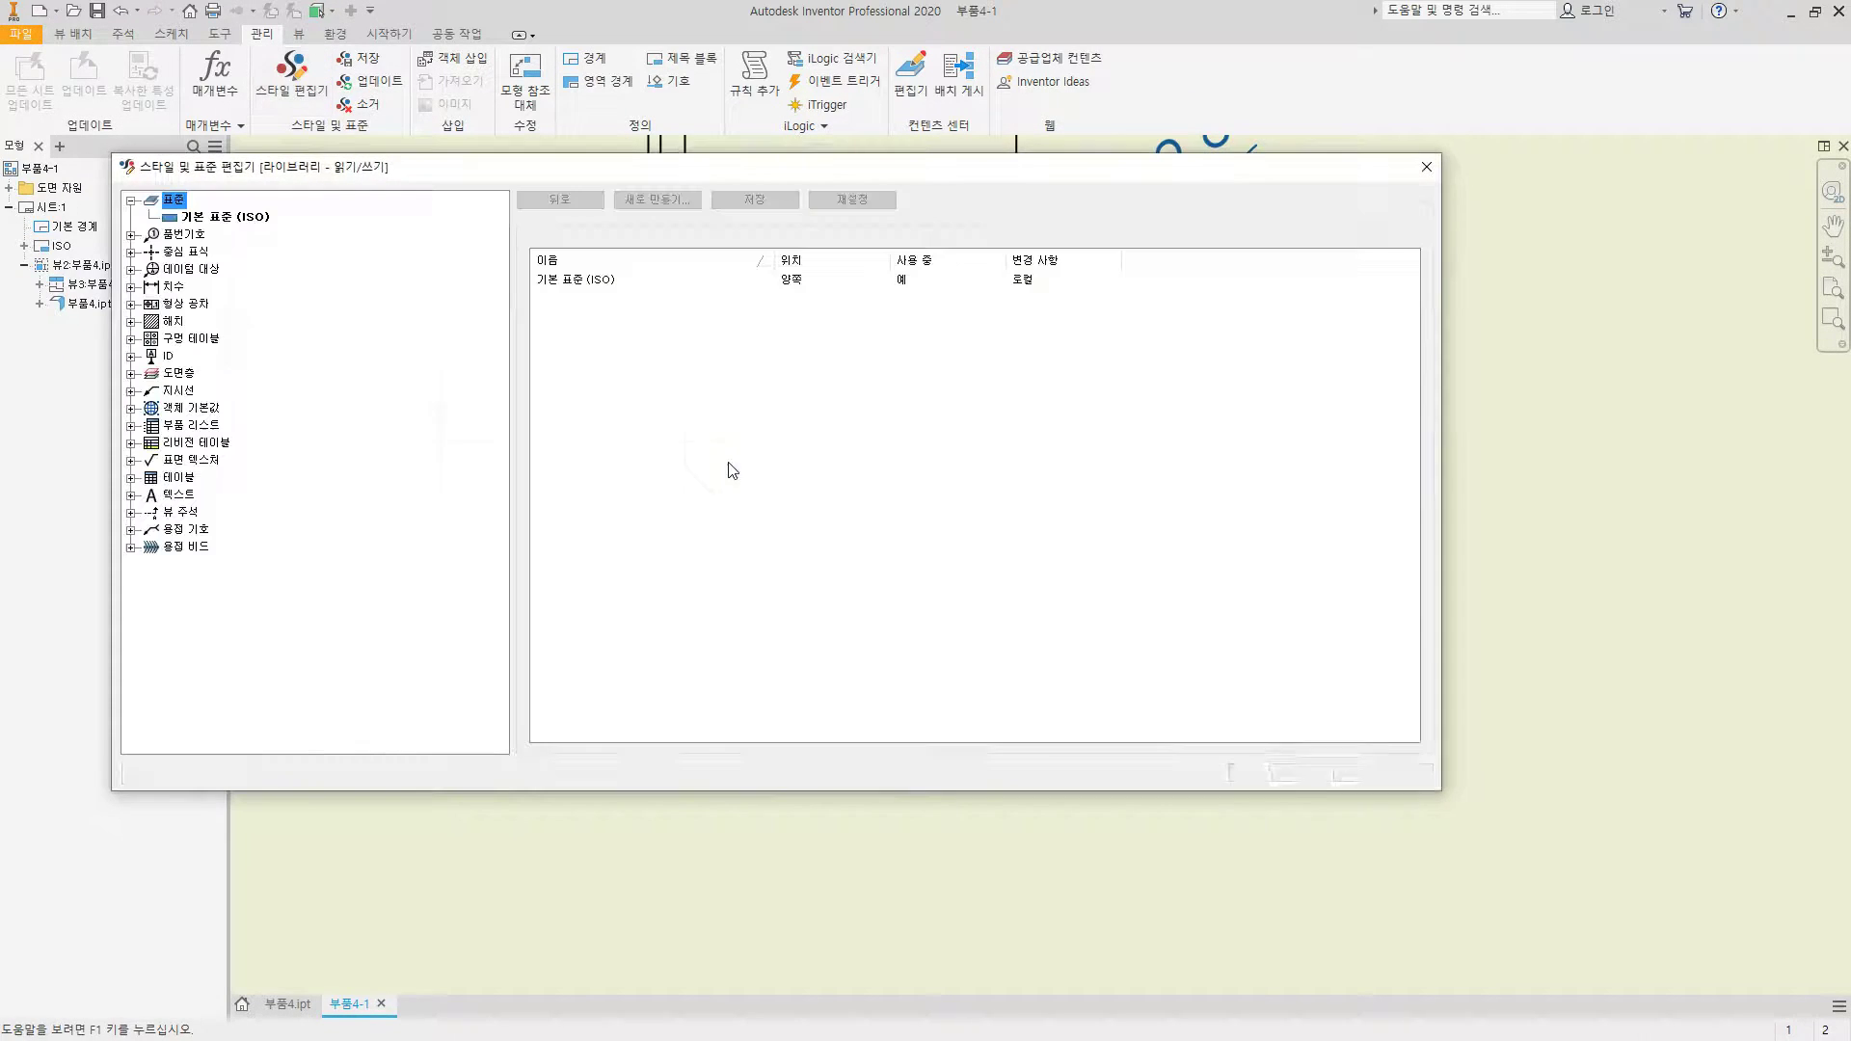
{"action": "left_click", "coordinate": [130, 373]}
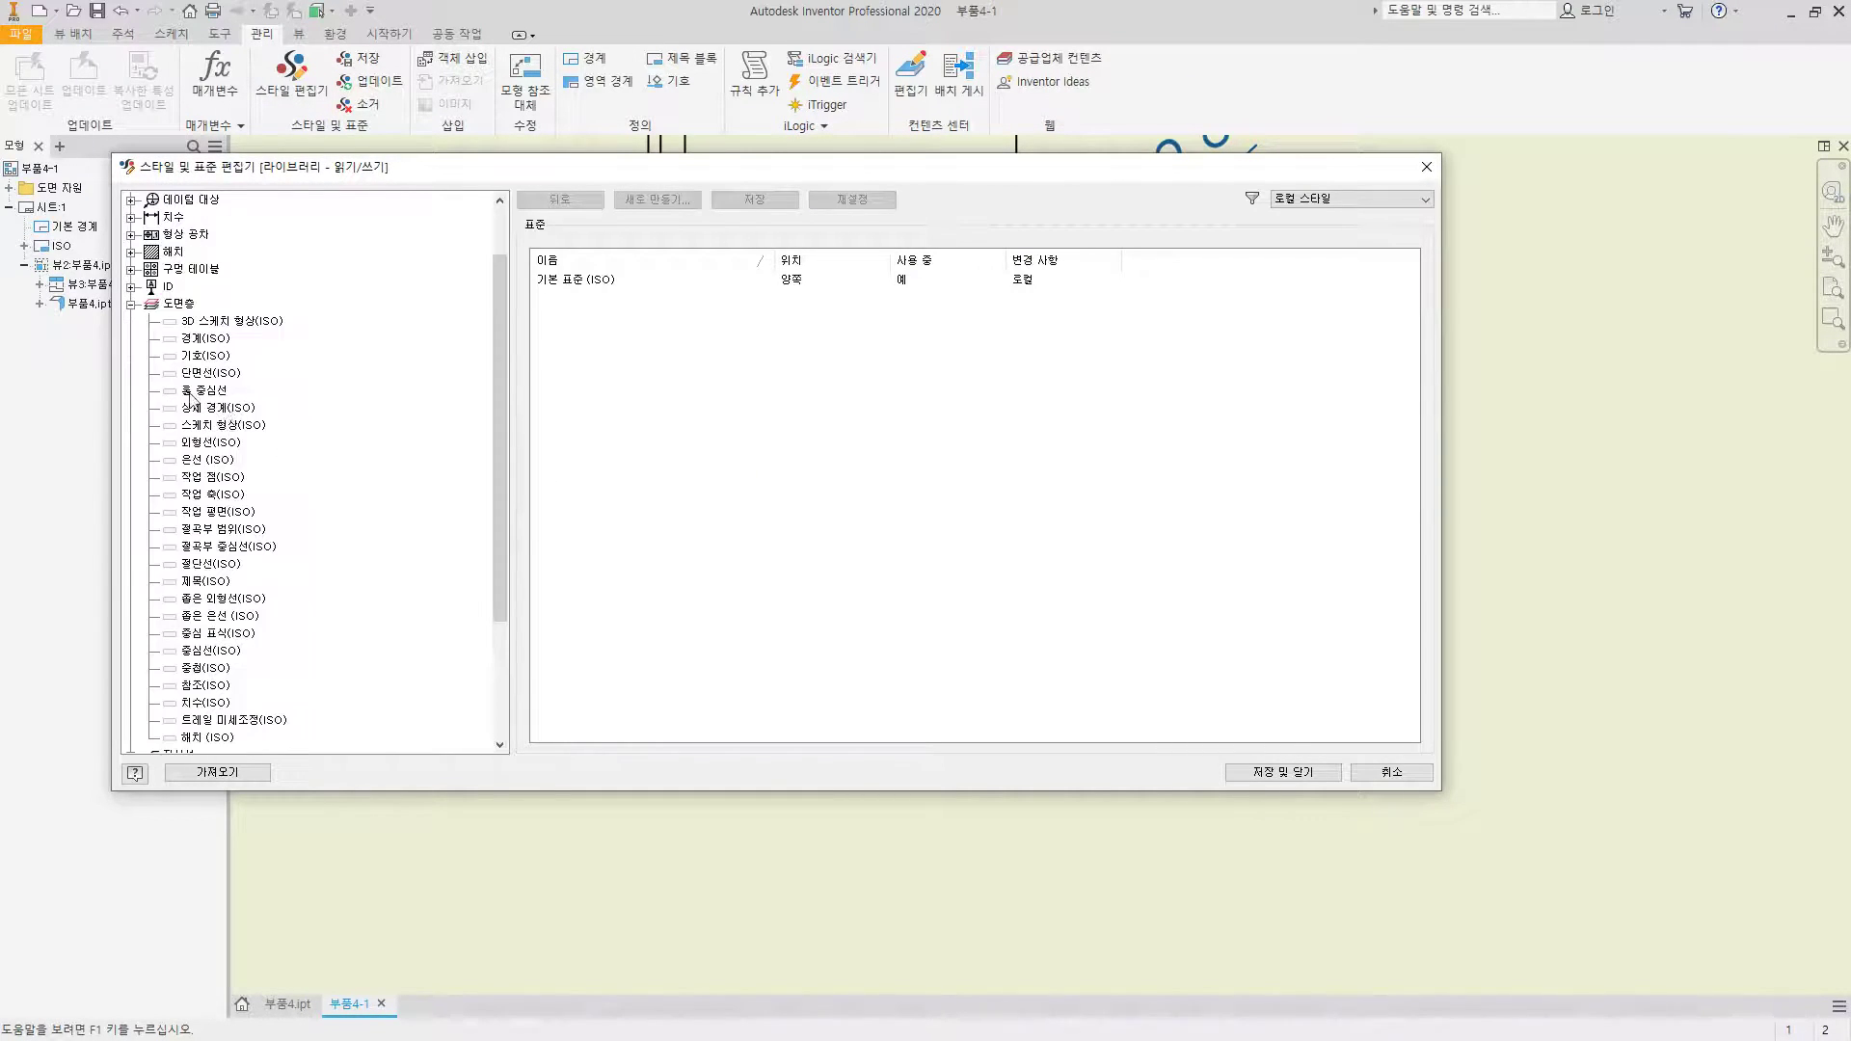
{"action": "scroll", "coordinate": [240, 566], "scroll_direction": "down", "scroll_amount": 5}
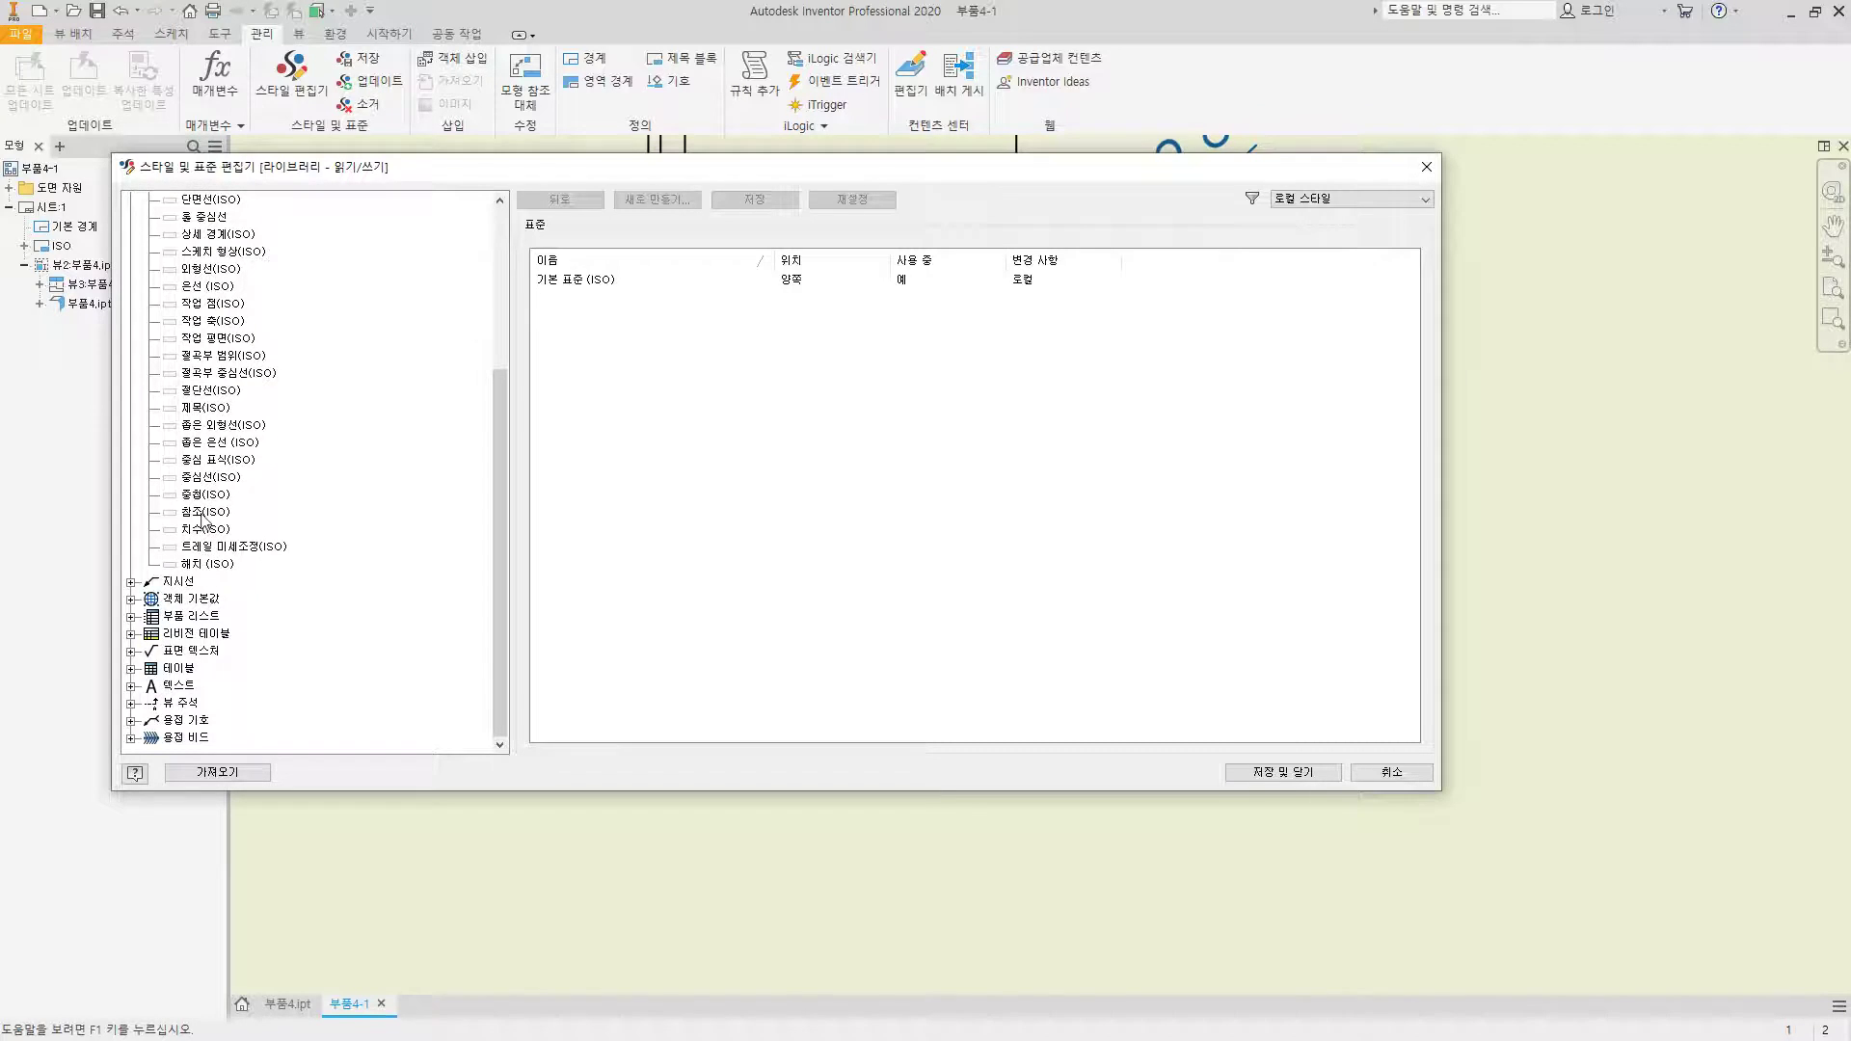
{"action": "scroll", "coordinate": [208, 401], "scroll_direction": "up", "scroll_amount": 1}
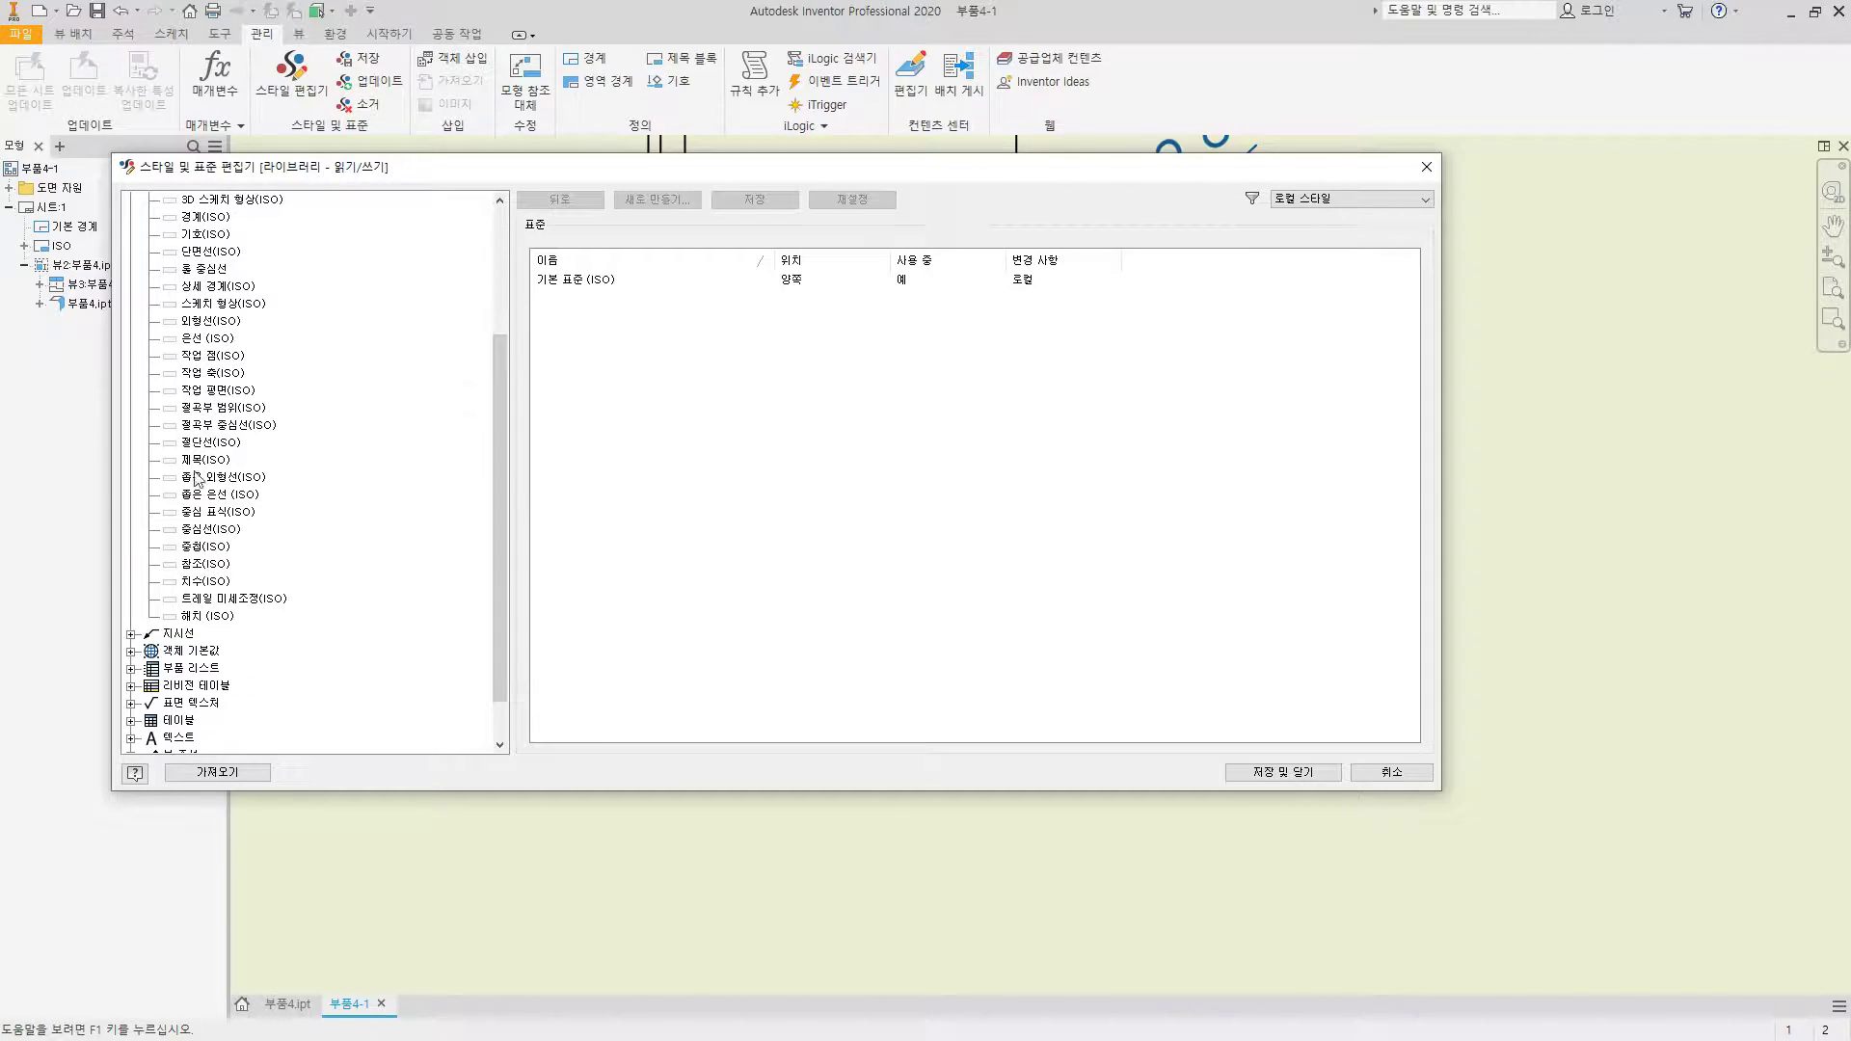
{"action": "left_click", "coordinate": [206, 580]}
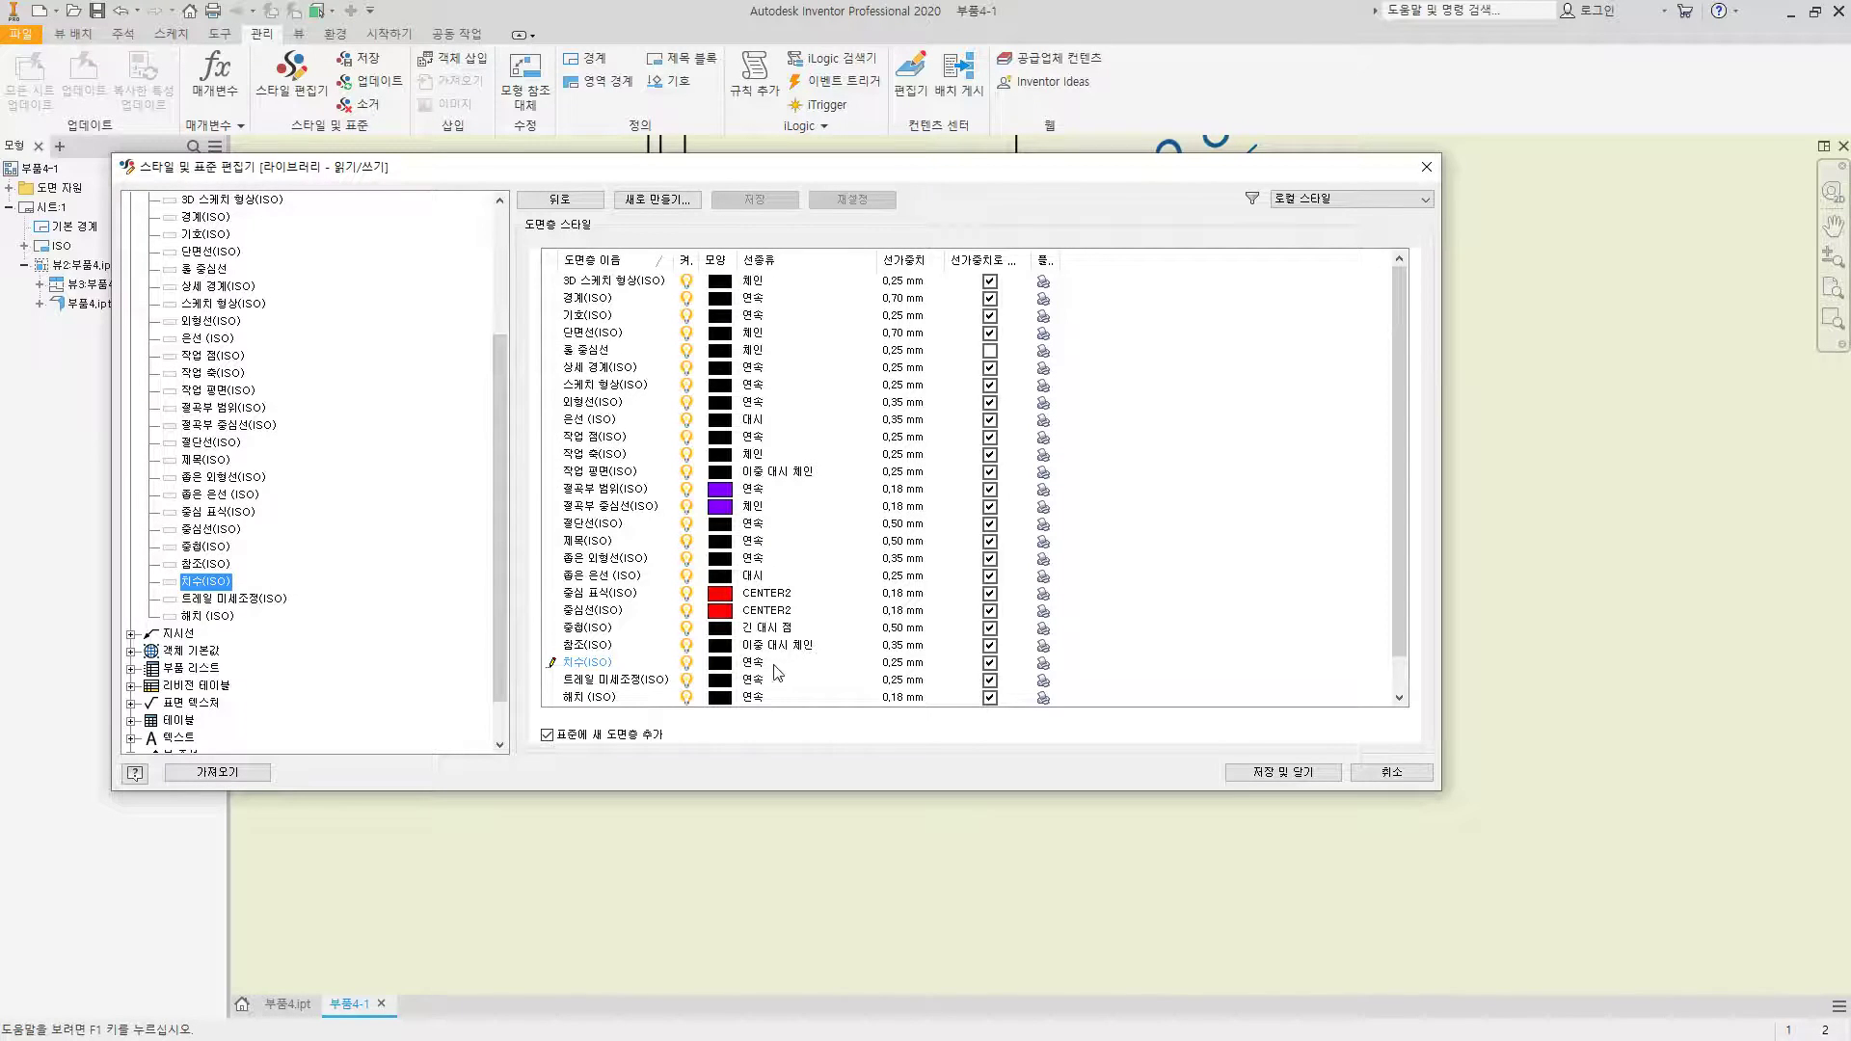
{"action": "left_click", "coordinate": [913, 665]}
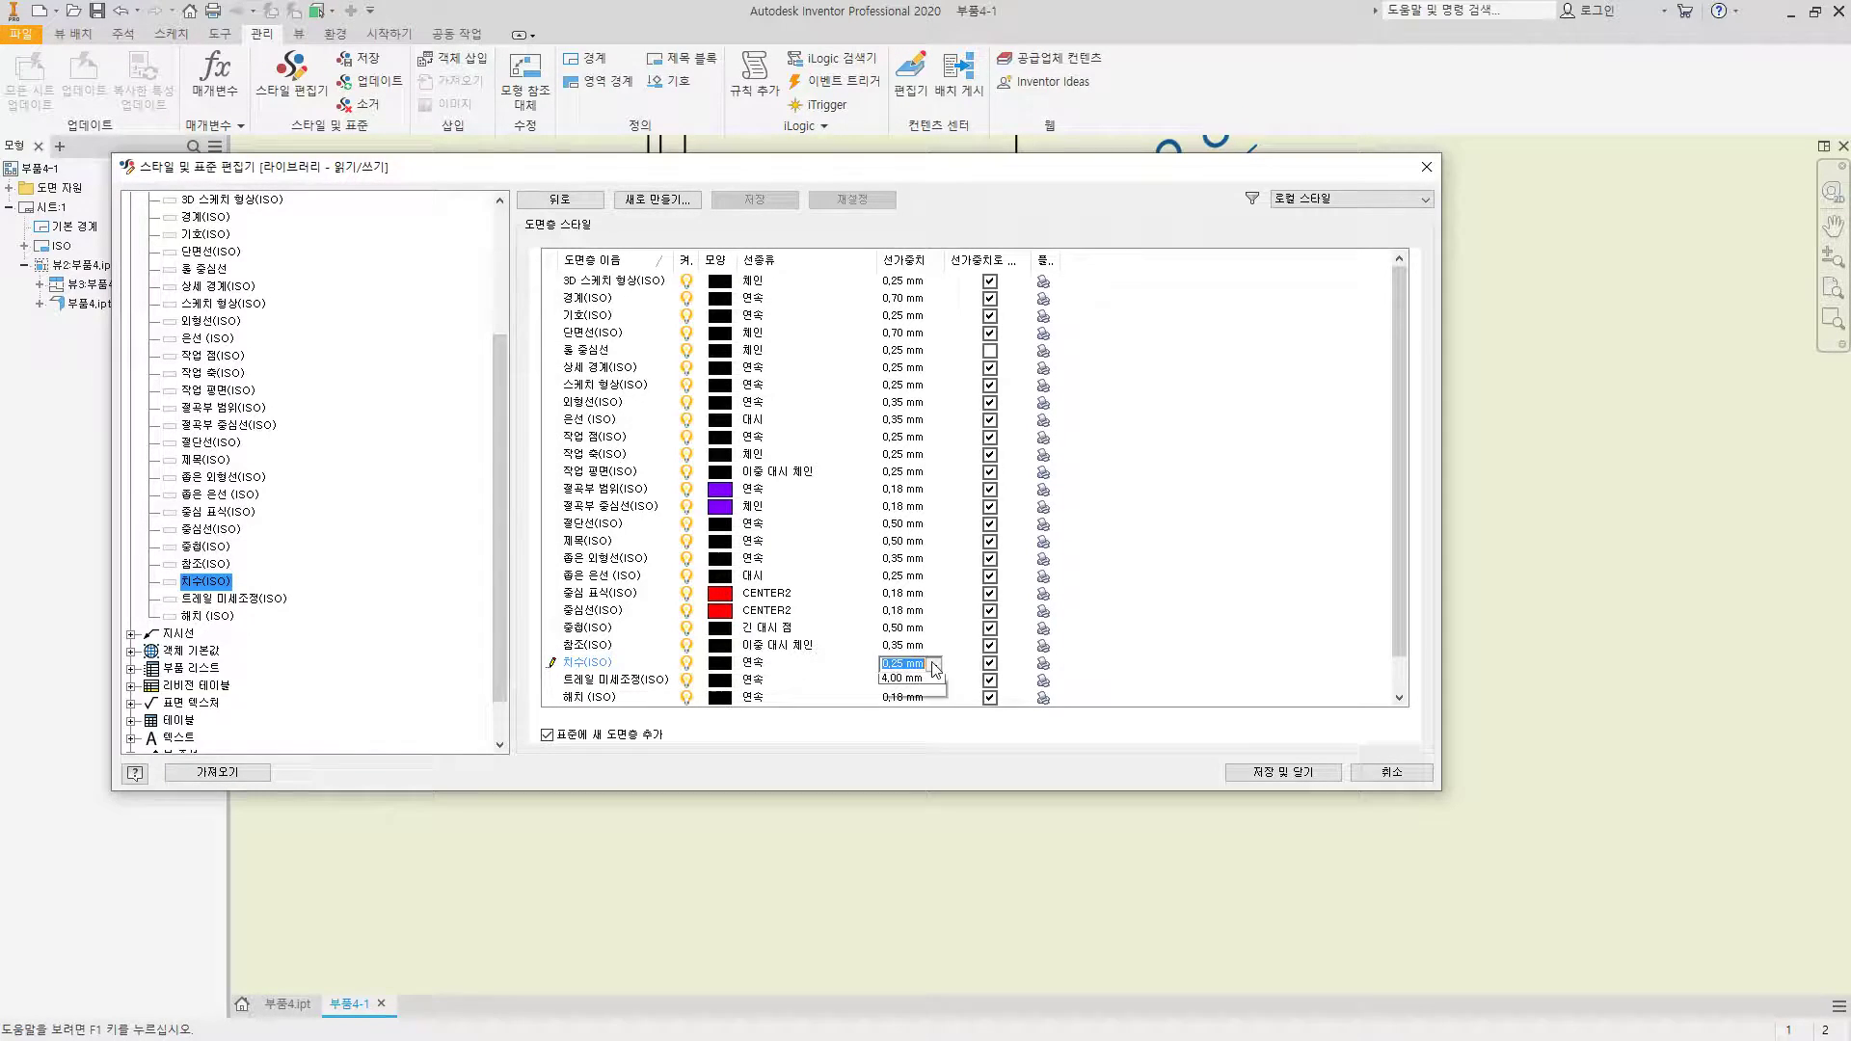
{"action": "left_click", "coordinate": [911, 680]}
{"action": "left_click", "coordinate": [1285, 775]}
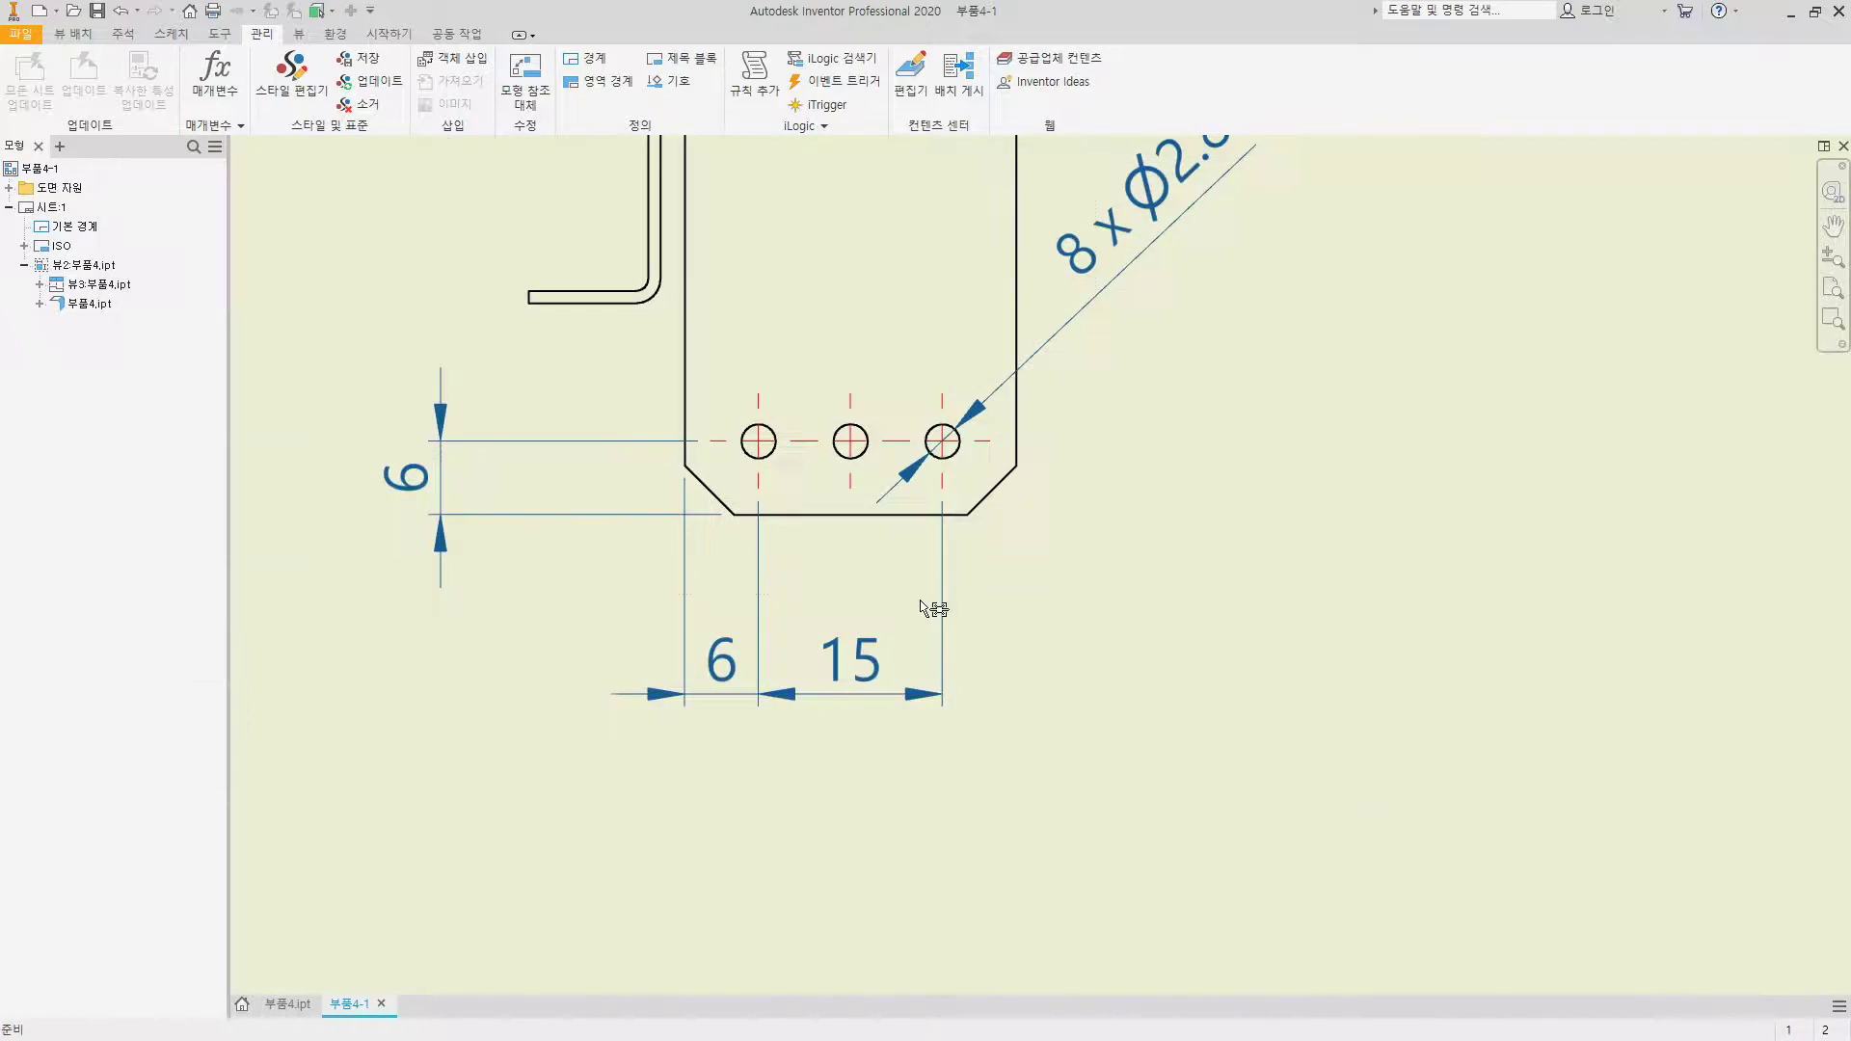
Step: Dimension the horizontal gap between the bent tab's inner face and the flange's left edge, placed above the side view
{"action": "scroll", "coordinate": [781, 438], "scroll_direction": "up", "scroll_amount": 3}
{"action": "middle_click_drag", "start_coordinate": [836, 482], "coordinate": [797, 624]}
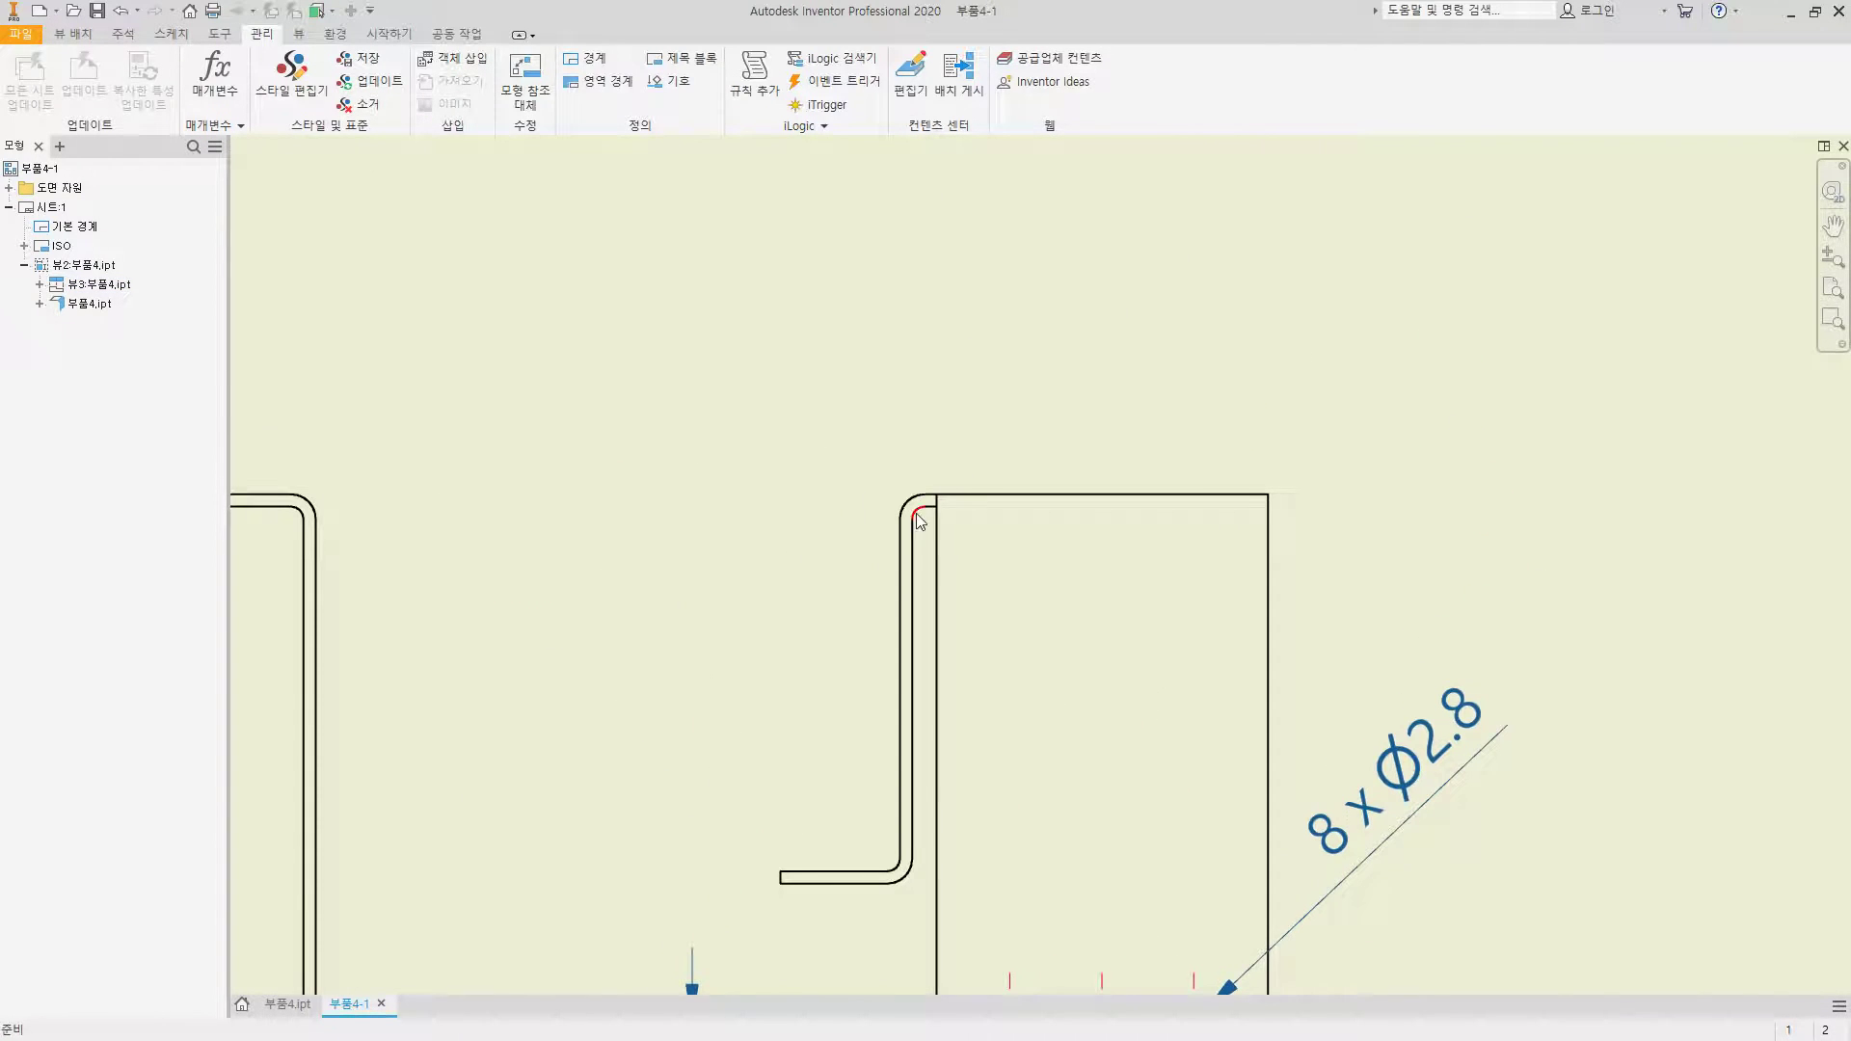
{"action": "left_click", "coordinate": [914, 548]}
{"action": "left_click", "coordinate": [937, 532]}
{"action": "left_click", "coordinate": [925, 434]}
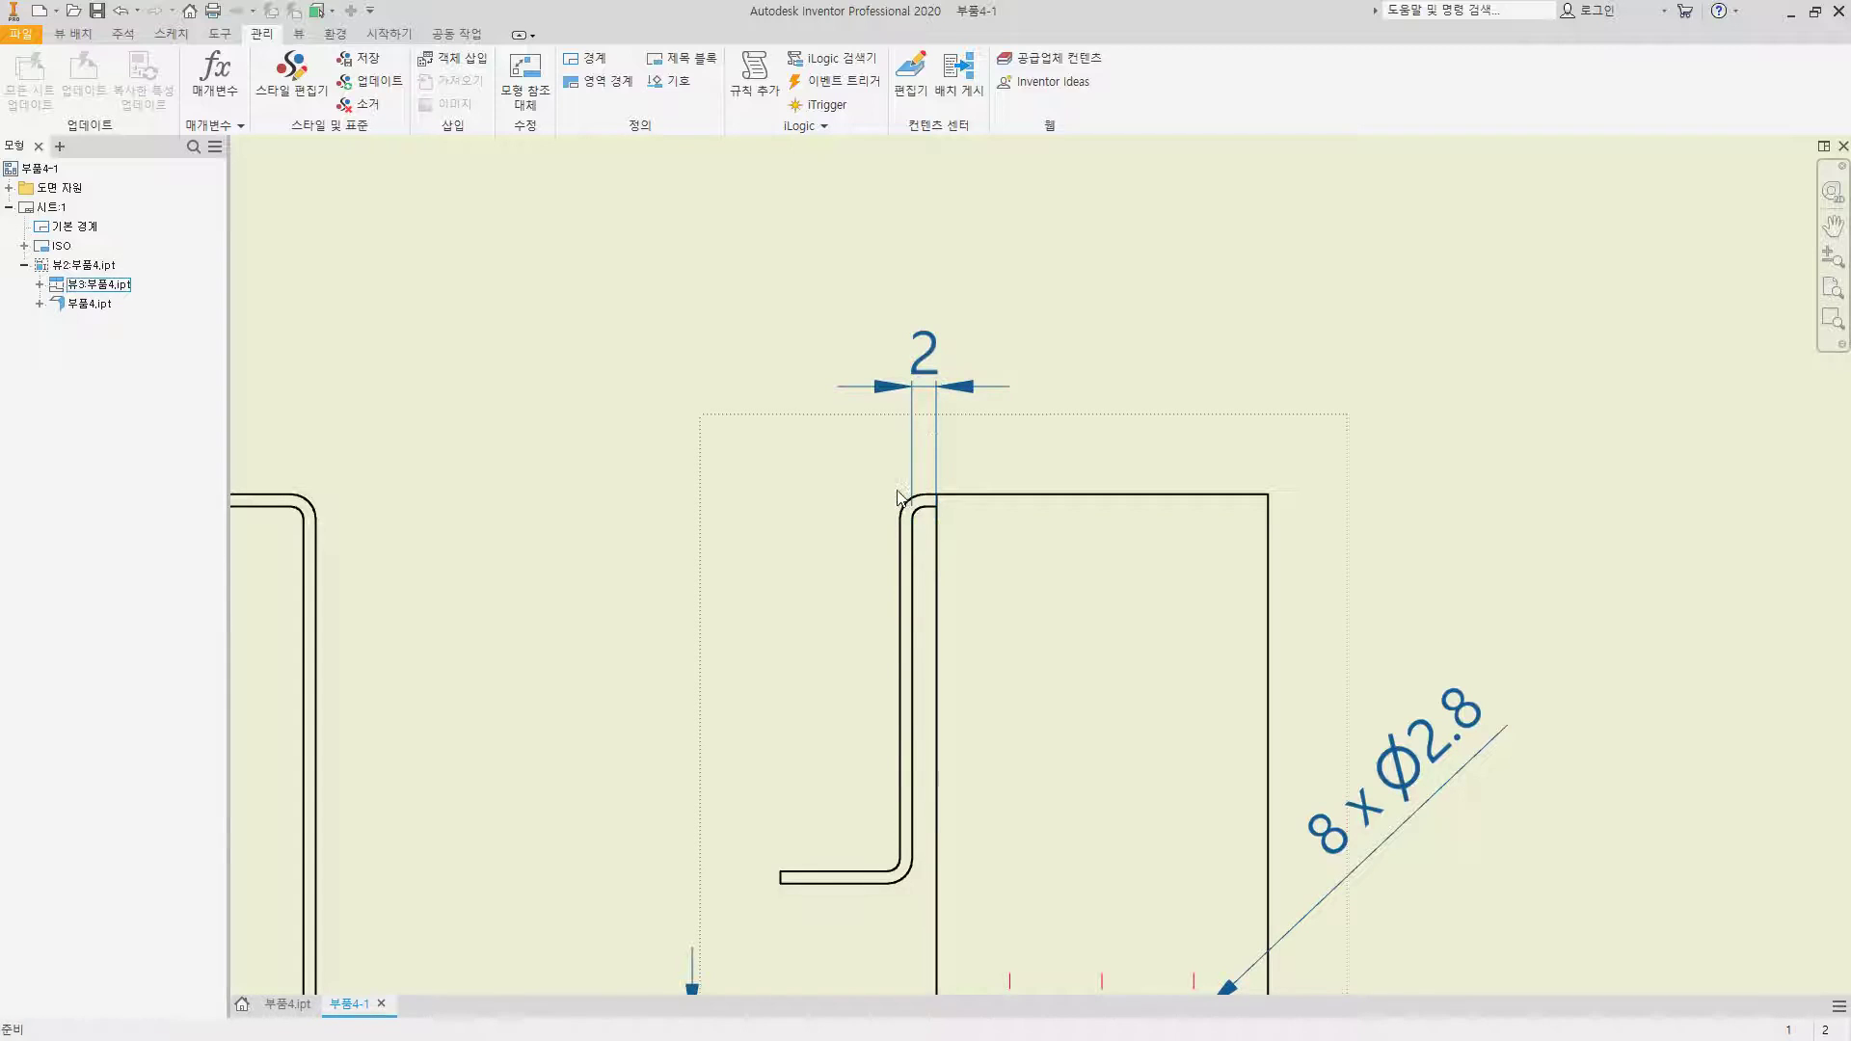
Step: In the part 부품4.ipt, edit the first fold (접기1) and set its bend radius to 2 mm
{"action": "middle_click_drag", "start_coordinate": [974, 485], "coordinate": [777, 401]}
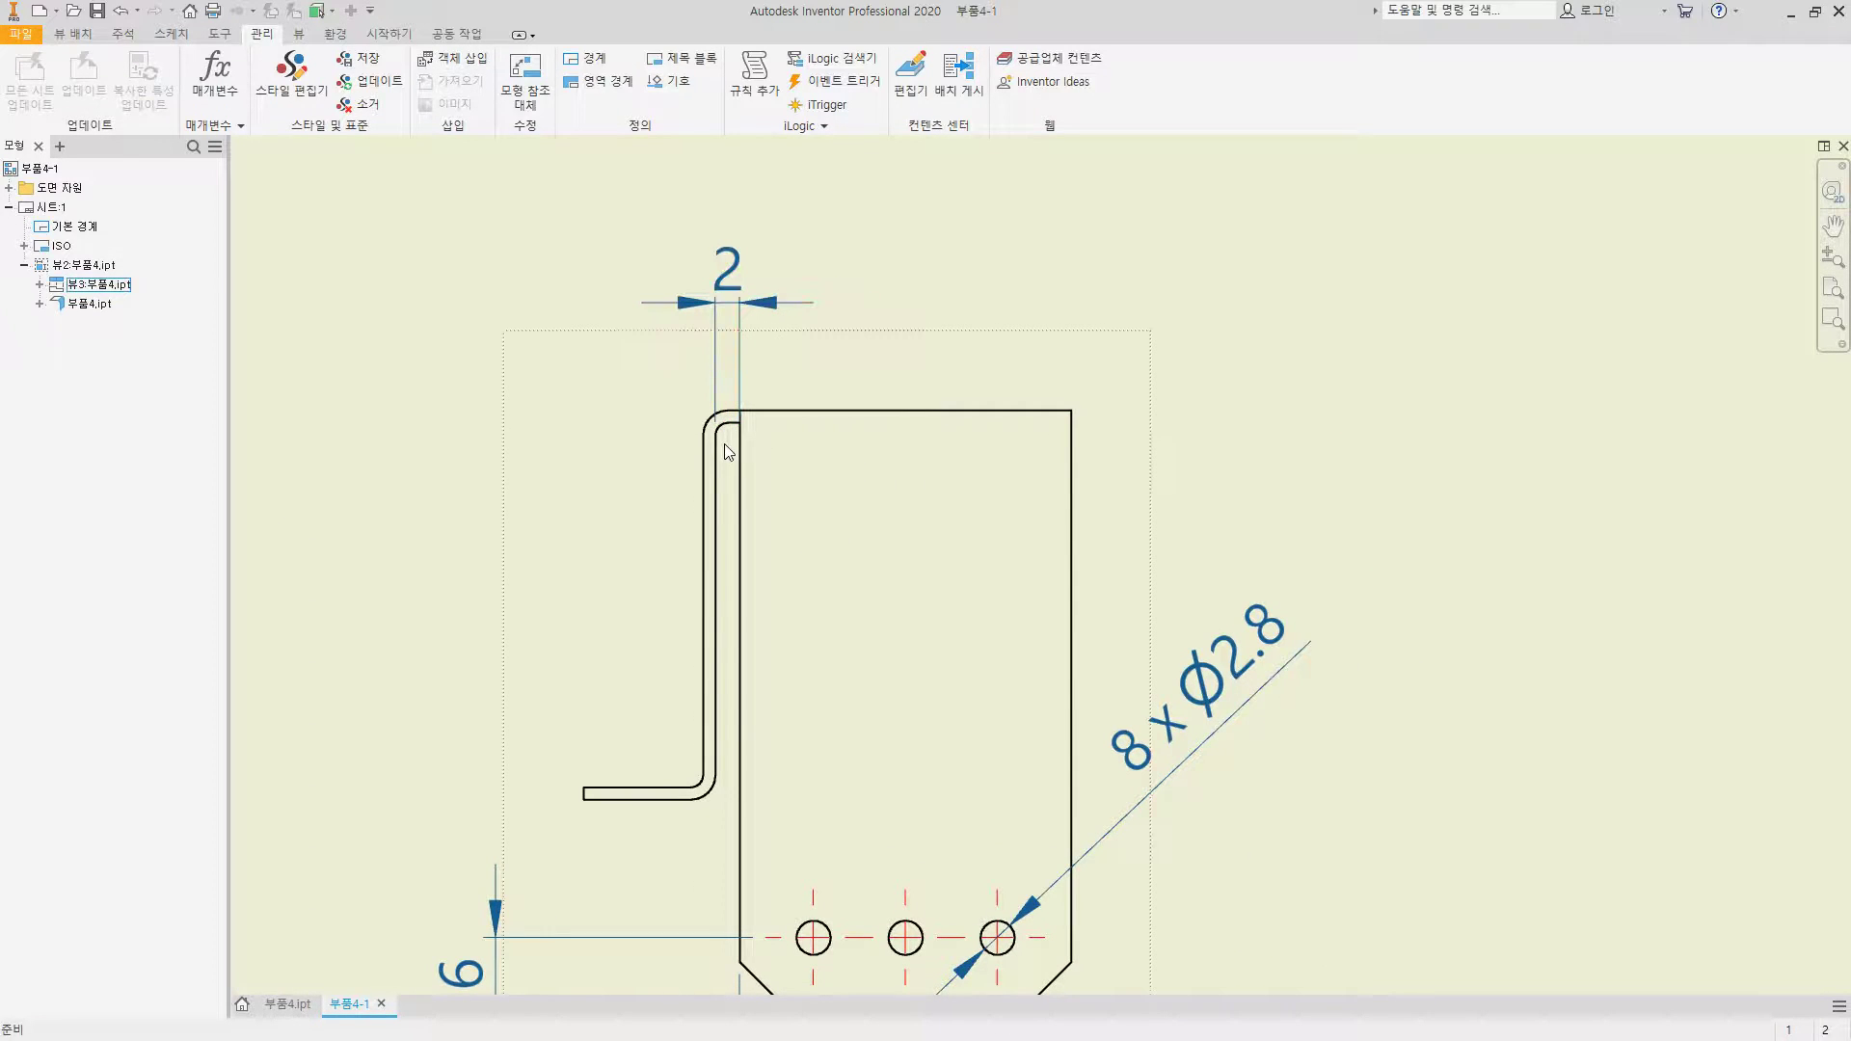
{"action": "left_click", "coordinate": [289, 1007]}
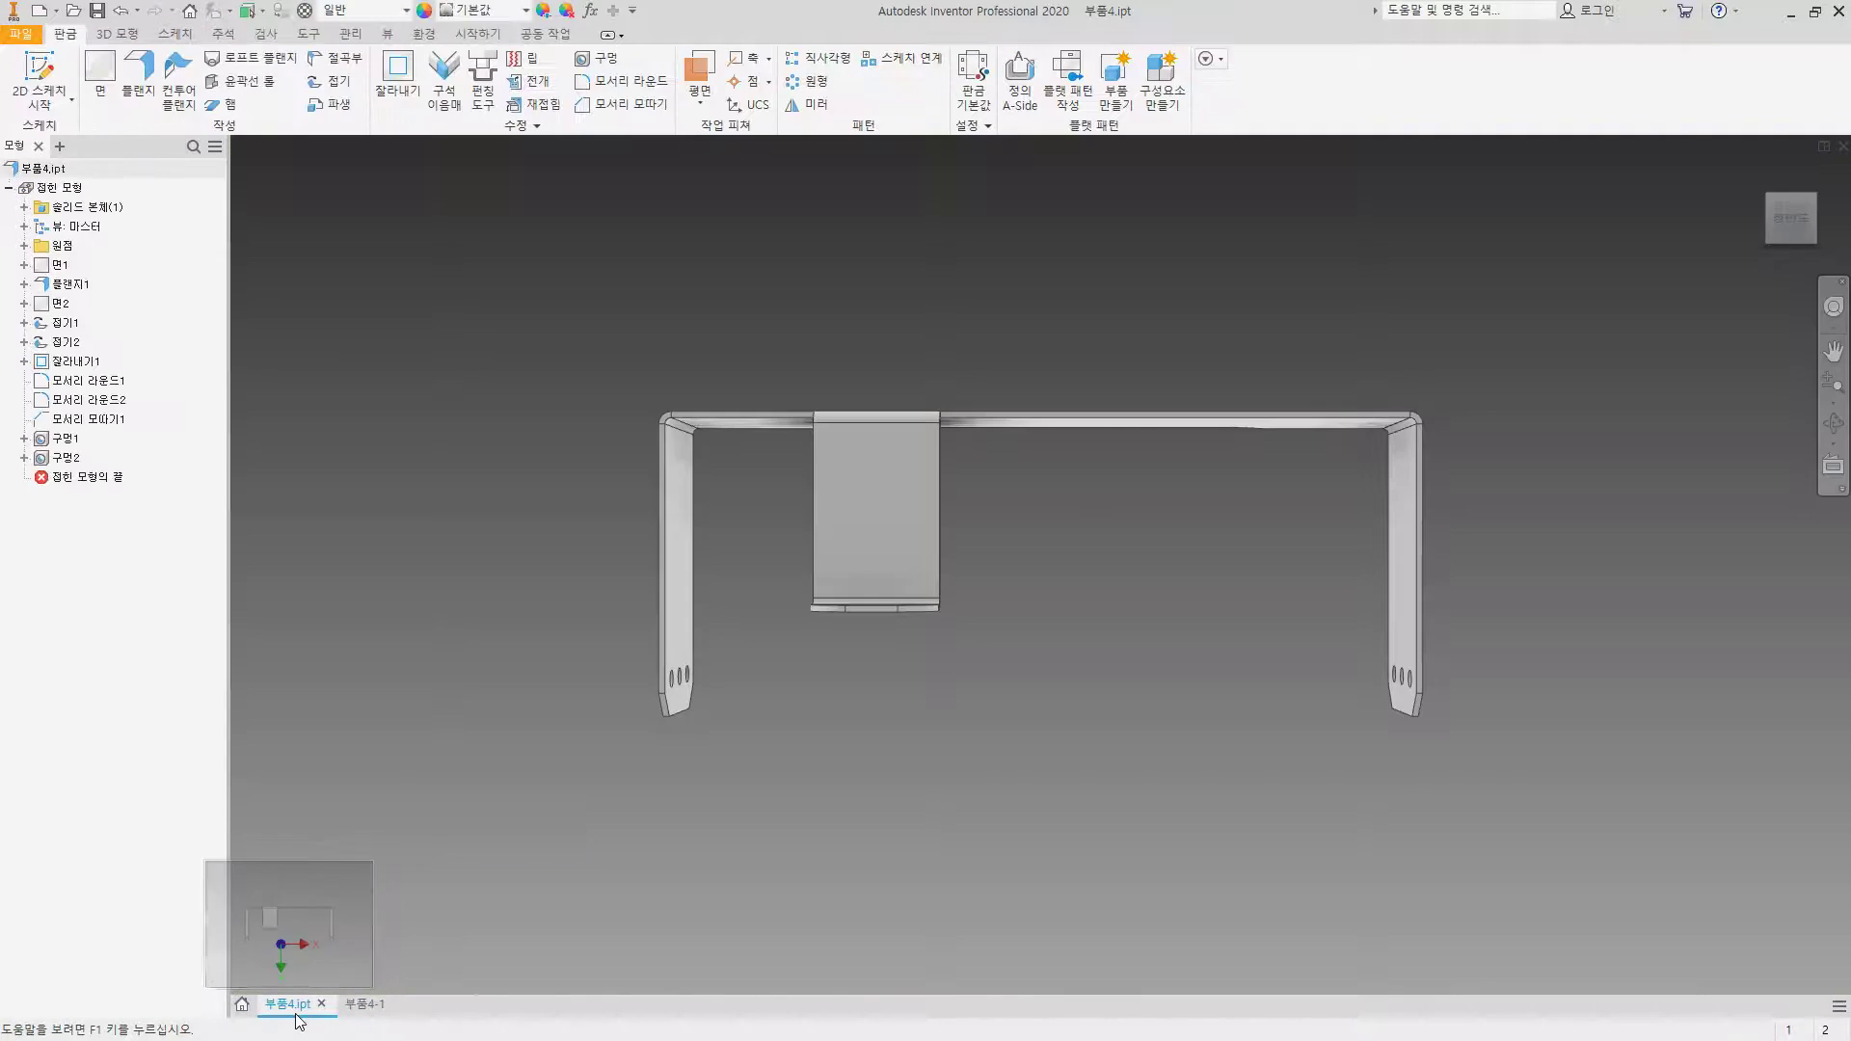
{"action": "middle_click_drag", "start_coordinate": [617, 417], "coordinate": [530, 461], "text": "shift"}
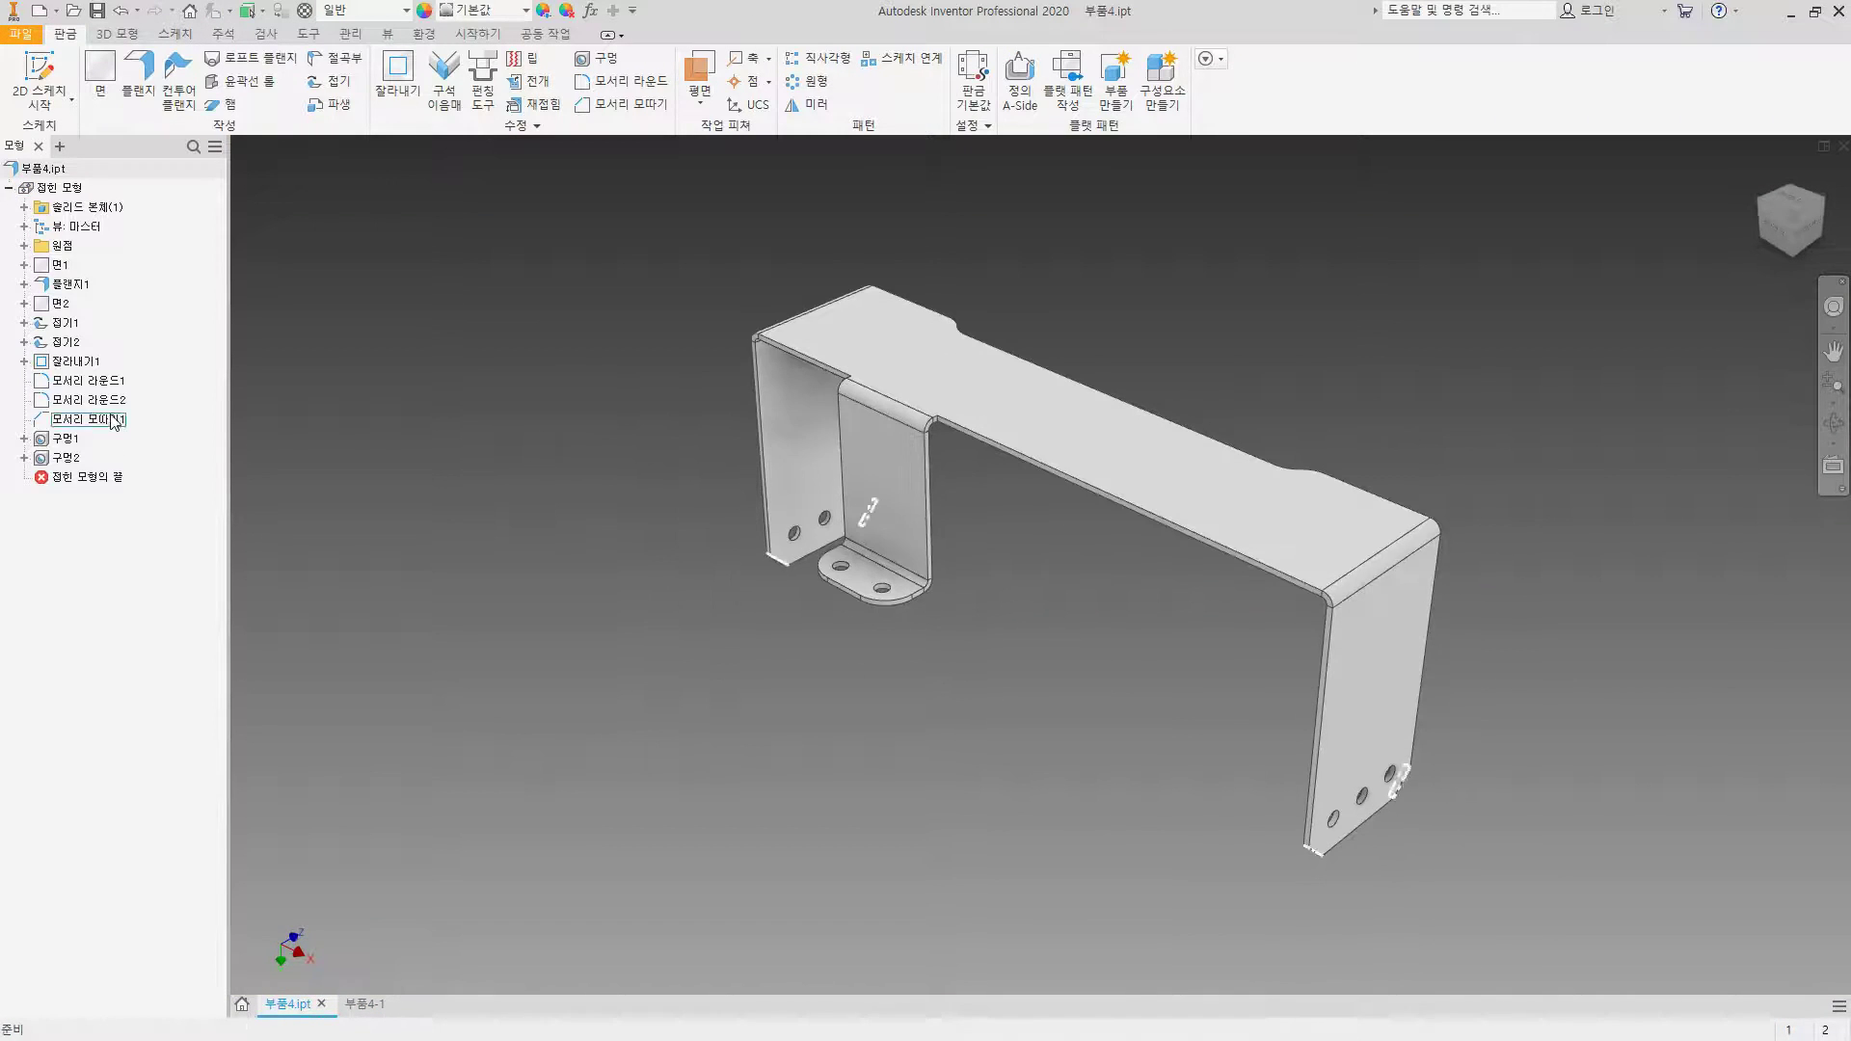
{"action": "double_click", "coordinate": [68, 328]}
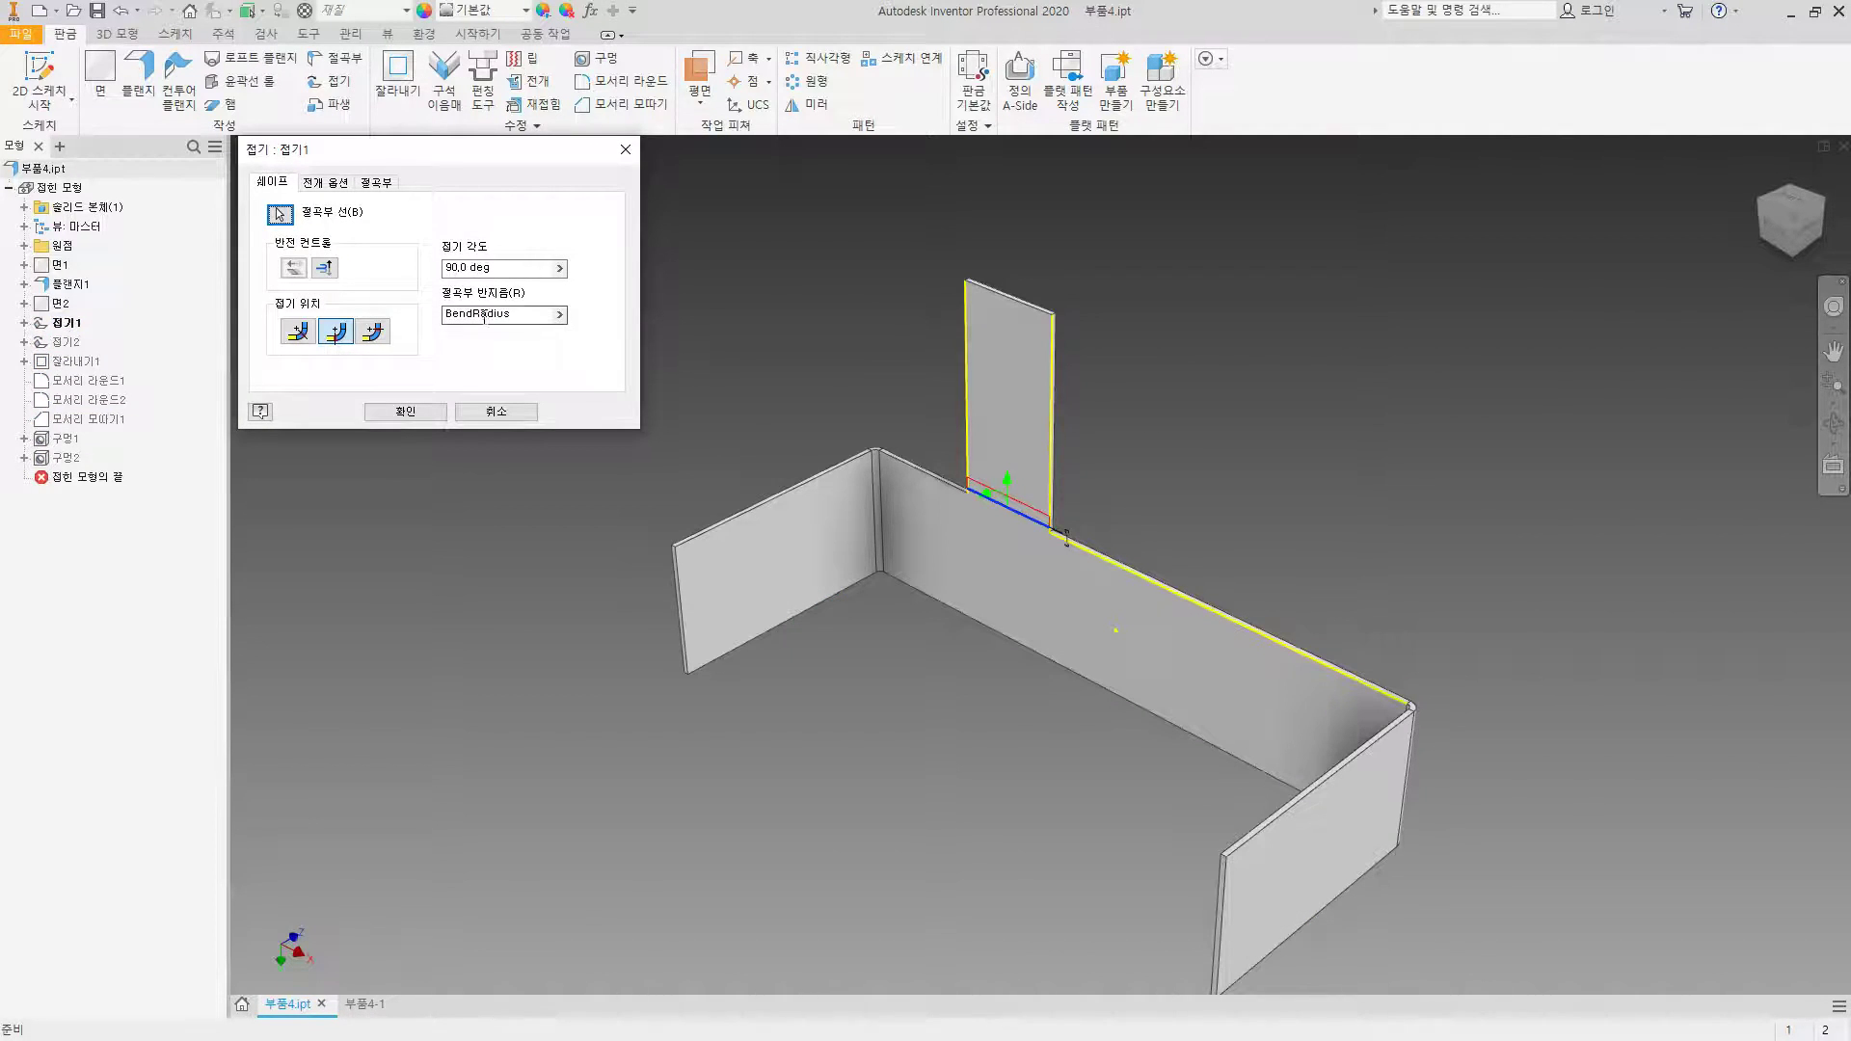
{"action": "left_click_drag", "start_coordinate": [509, 315], "coordinate": [479, 316]}
{"action": "type", "text": "2"}
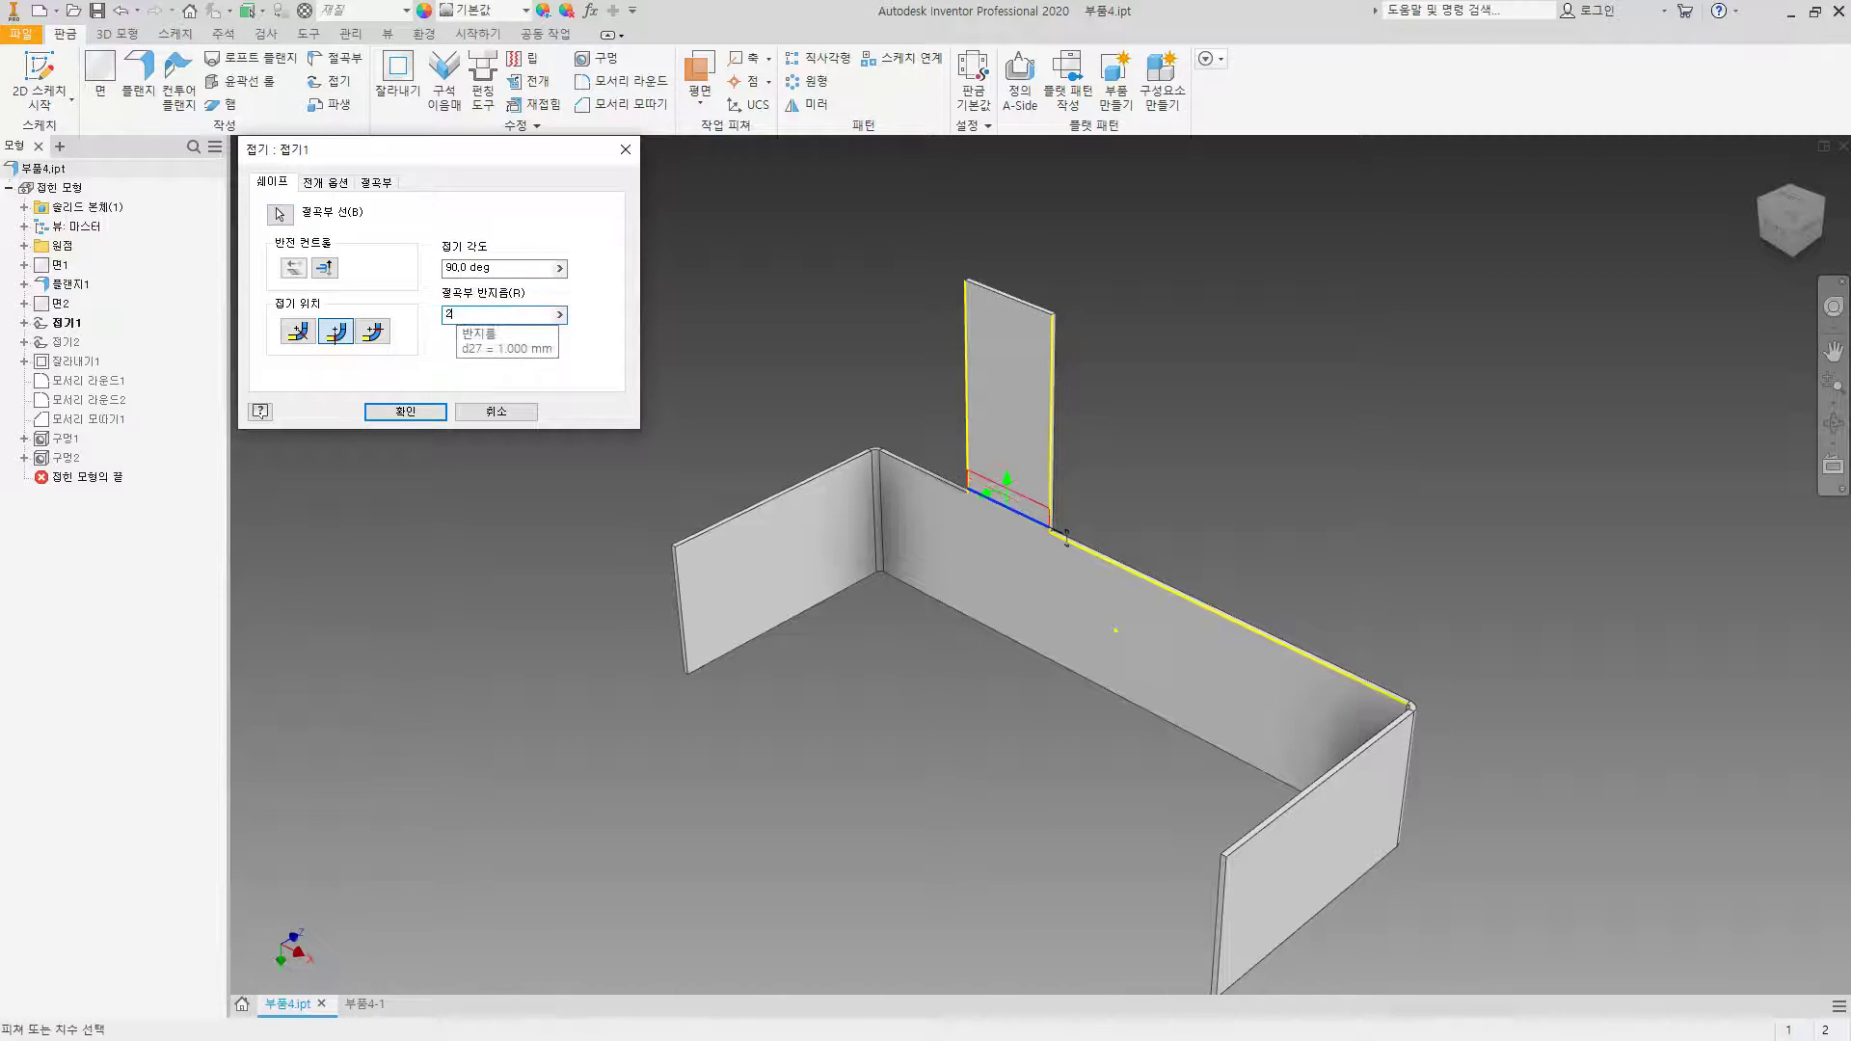
{"action": "left_click", "coordinate": [426, 416]}
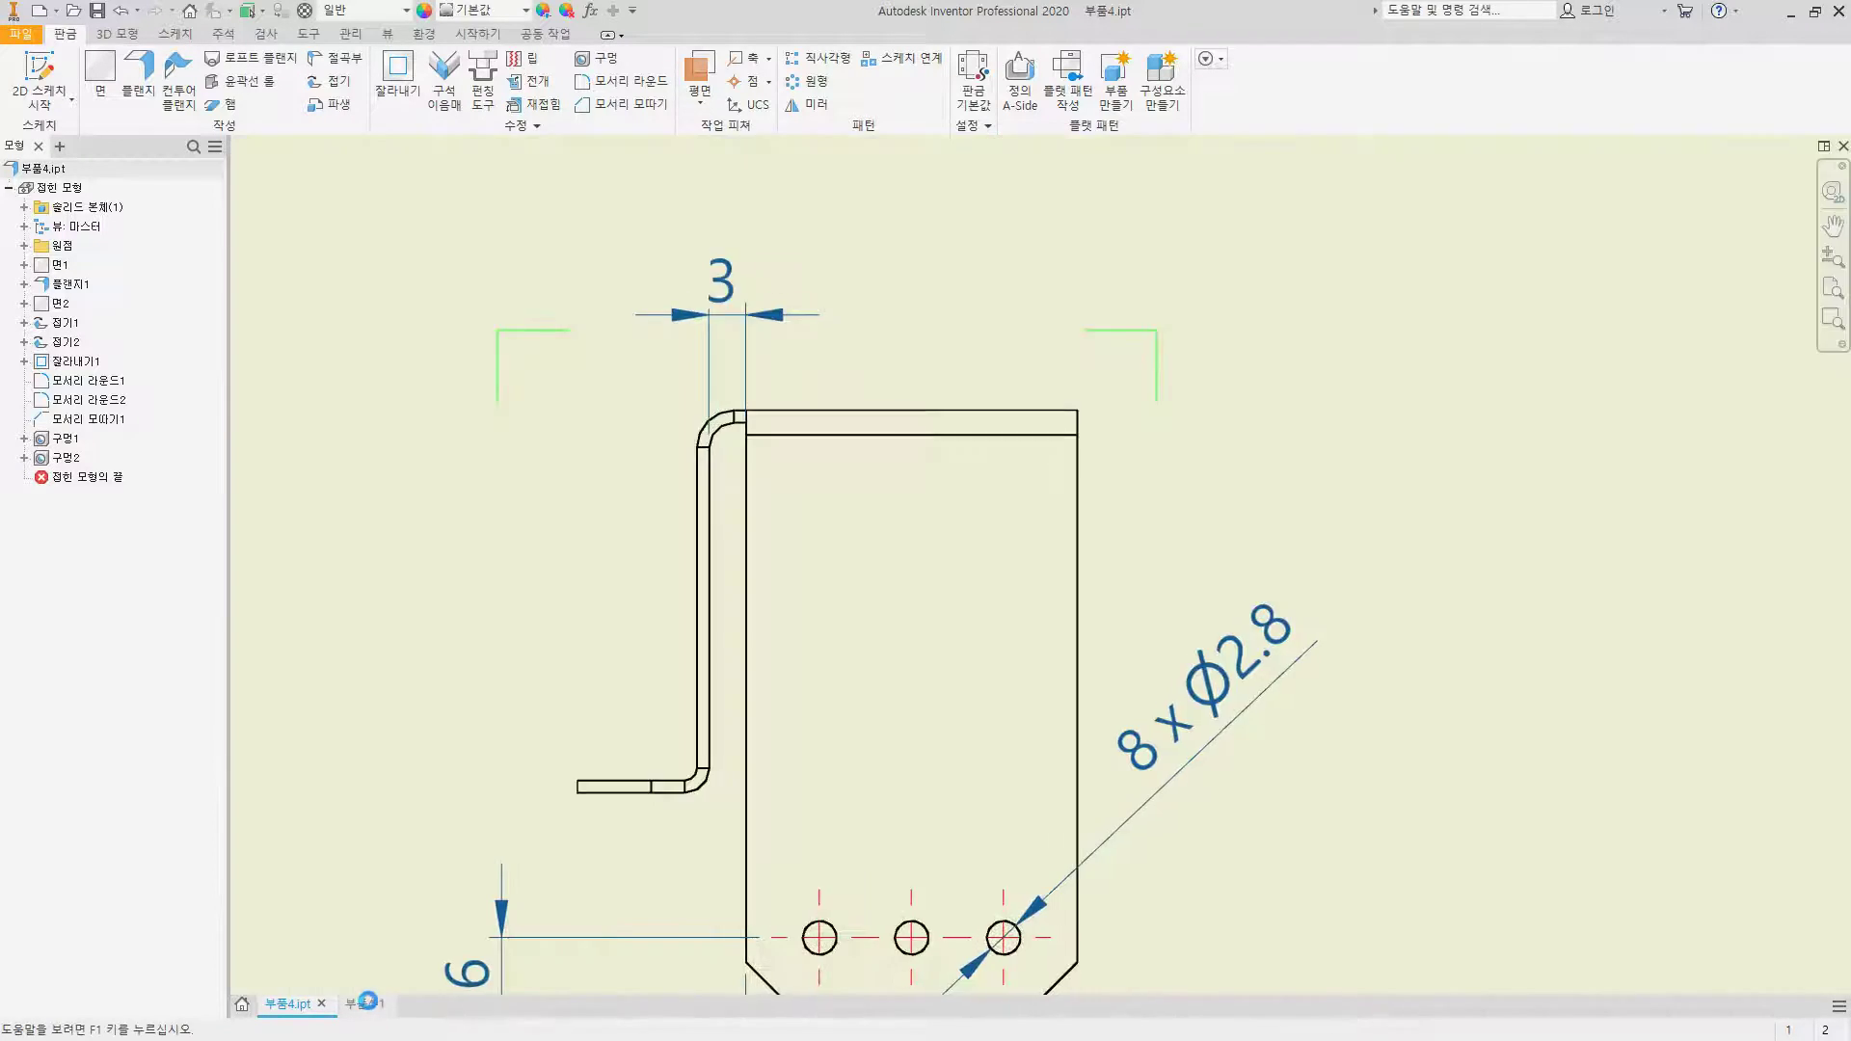
Step: In drawing 부품4-1, dimension the horizontal distance from the left leg's inner face to the tab and the tab's width, placed below the tab
{"action": "left_click", "coordinate": [374, 1005]}
{"action": "scroll", "coordinate": [703, 501], "scroll_direction": "up", "scroll_amount": 4}
{"action": "scroll", "coordinate": [808, 524], "scroll_direction": "down", "scroll_amount": 3}
{"action": "middle_click_drag", "start_coordinate": [482, 538], "coordinate": [755, 537]}
{"action": "scroll", "coordinate": [600, 575], "scroll_direction": "down", "scroll_amount": 1}
{"action": "middle_click_drag", "start_coordinate": [599, 576], "coordinate": [1105, 533]}
{"action": "left_click", "coordinate": [676, 588]}
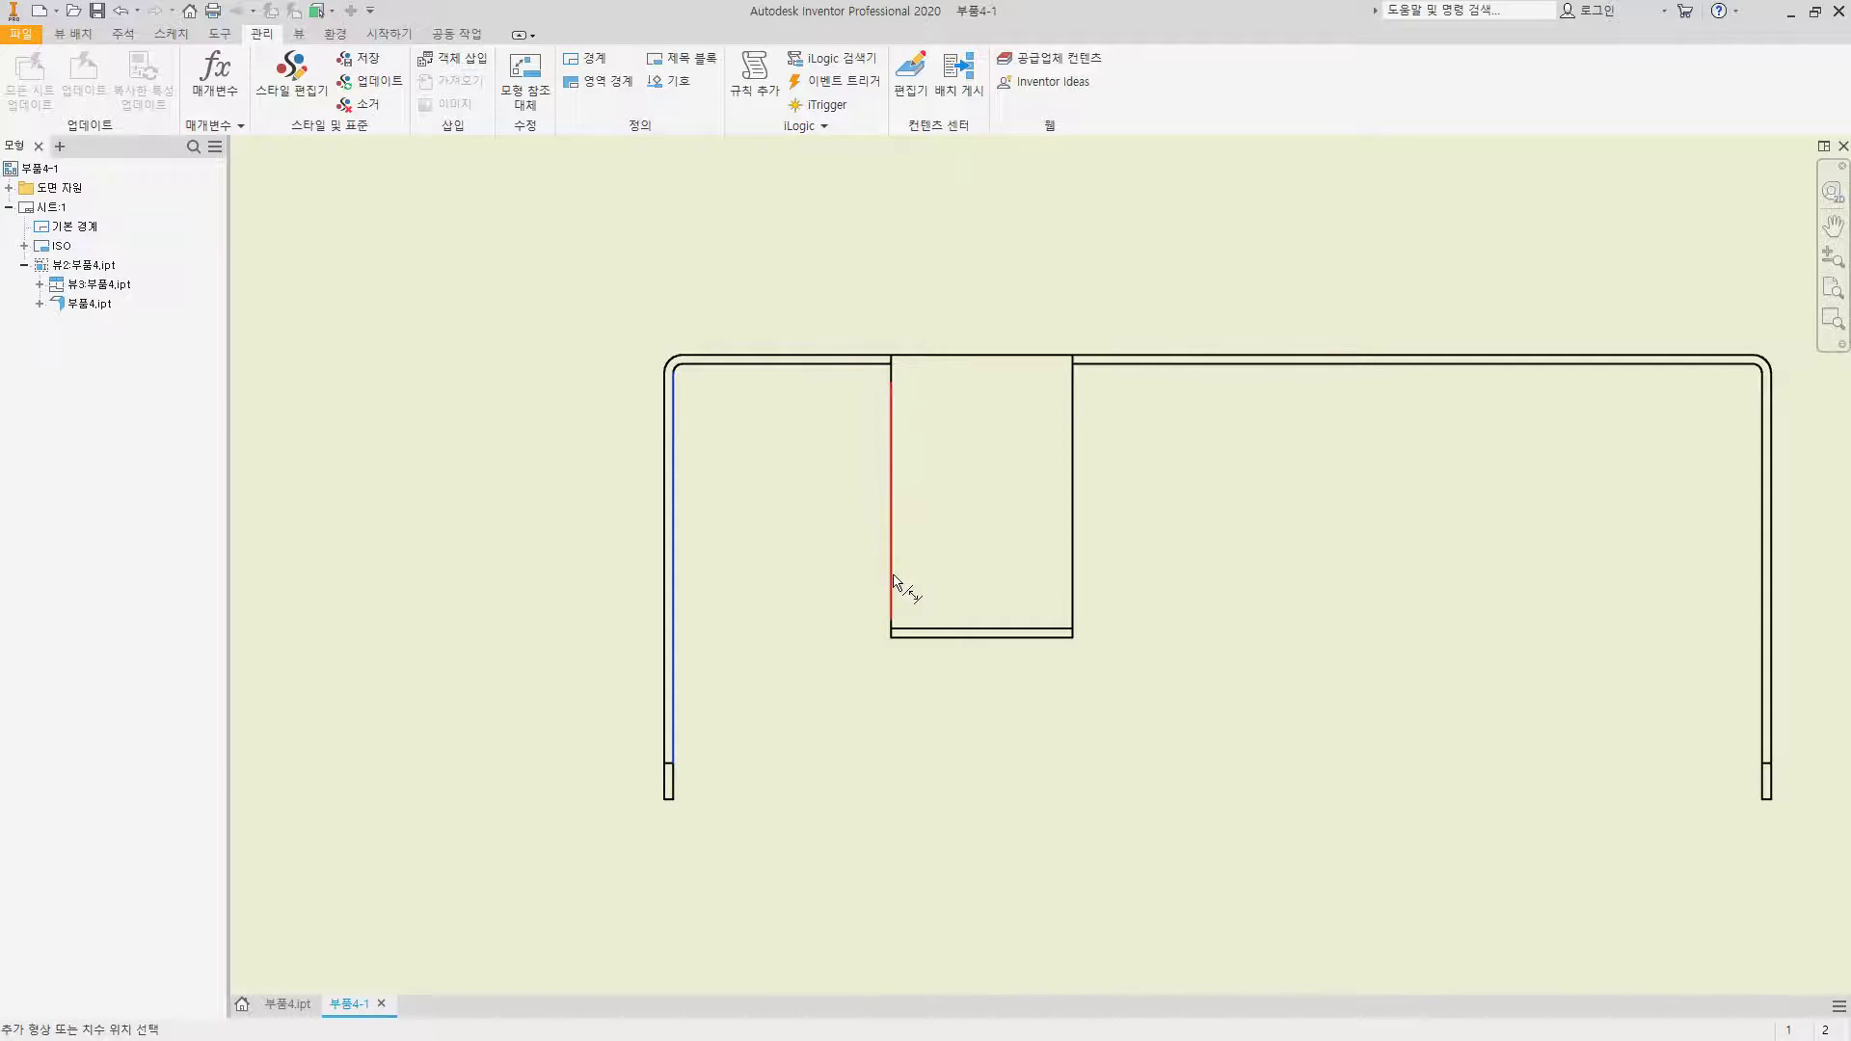
{"action": "left_click", "coordinate": [899, 636]}
{"action": "left_click", "coordinate": [980, 689]}
{"action": "left_click", "coordinate": [1071, 638]}
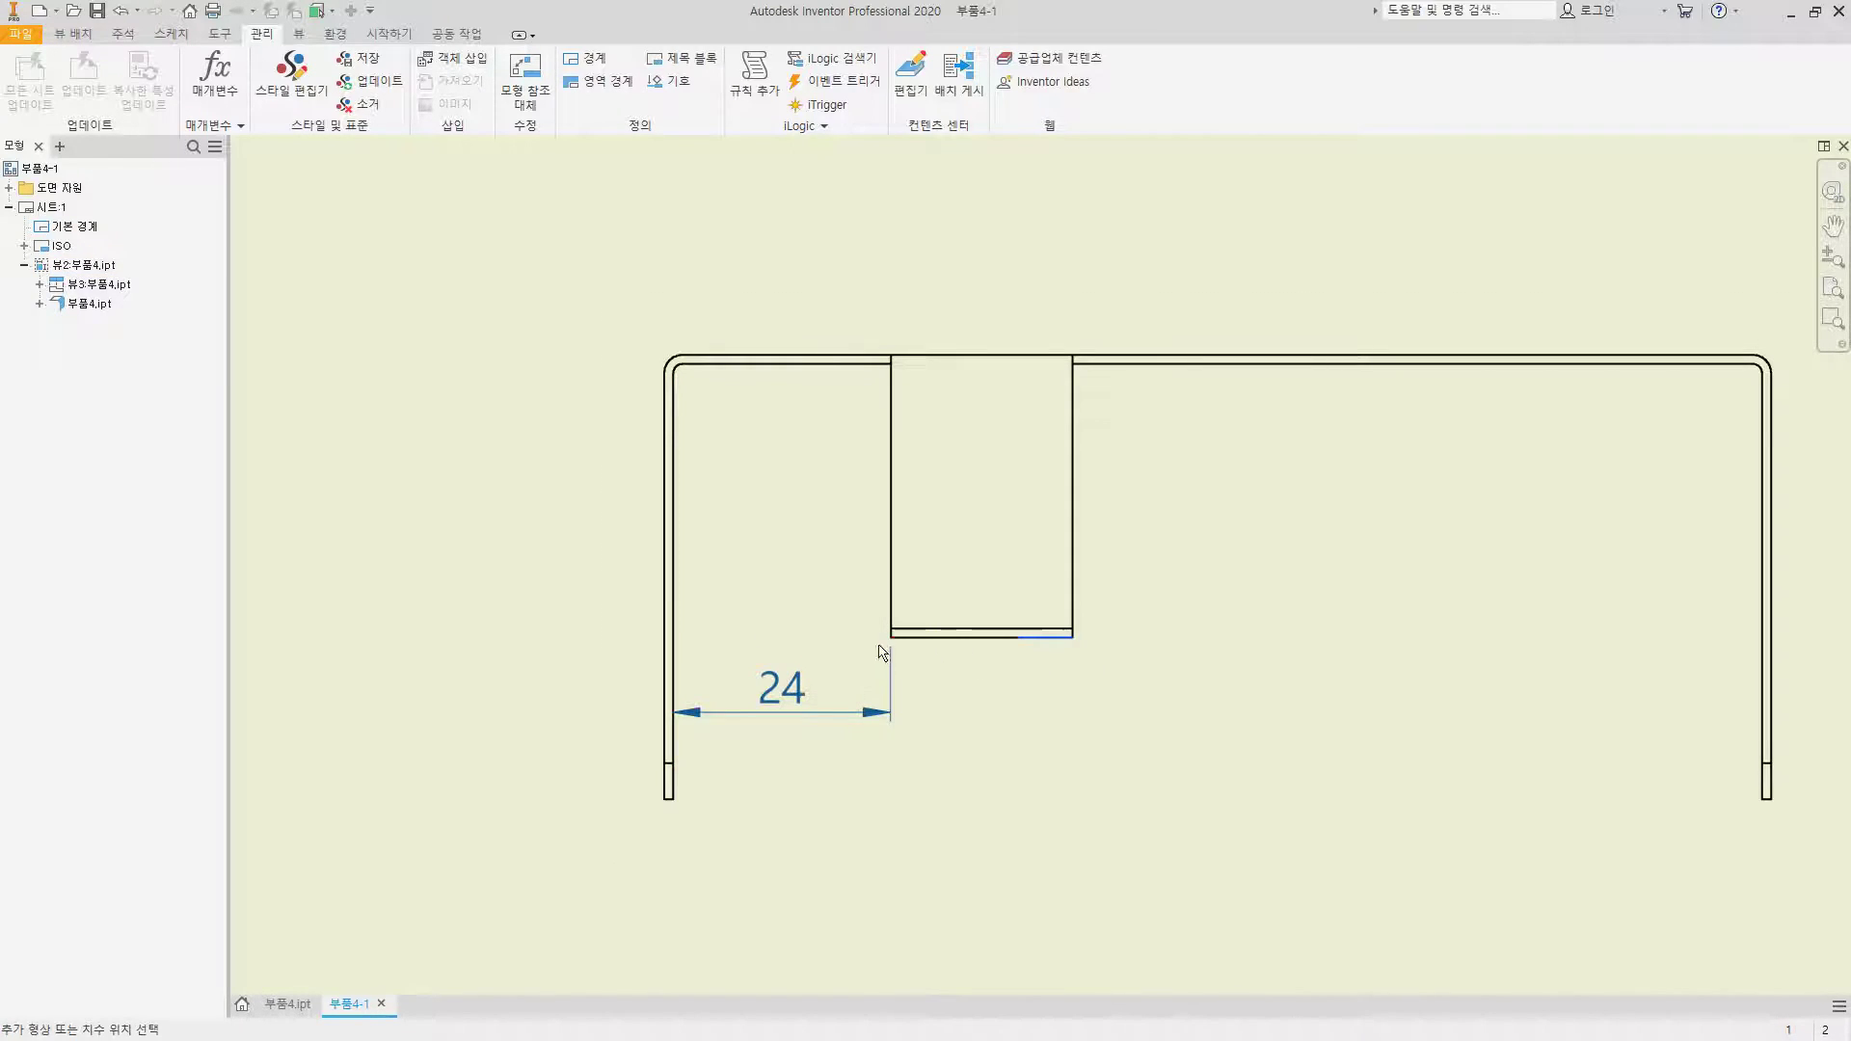
{"action": "left_click", "coordinate": [911, 718]}
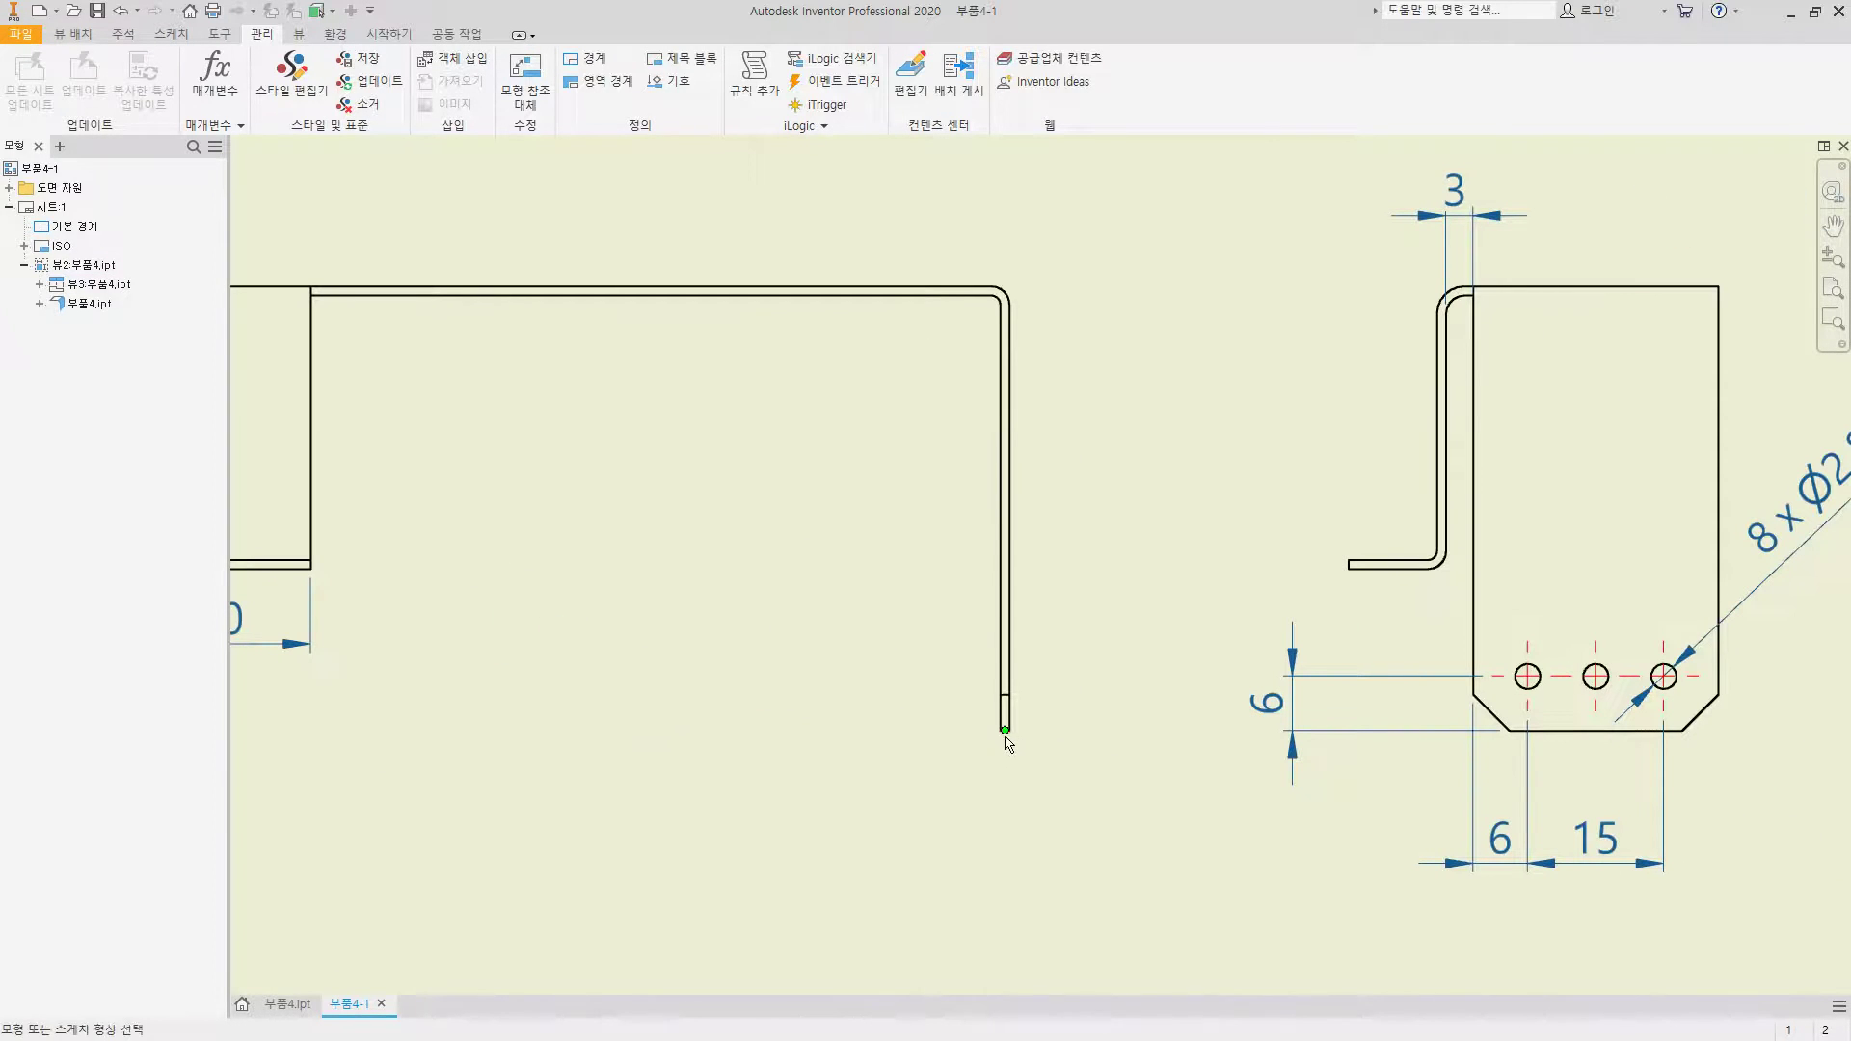
Step: Dimension the right leg's height from the top plate's underside and the inside width between both legs, placed below the front view
{"action": "left_click", "coordinate": [1000, 730]}
{"action": "left_click", "coordinate": [919, 298]}
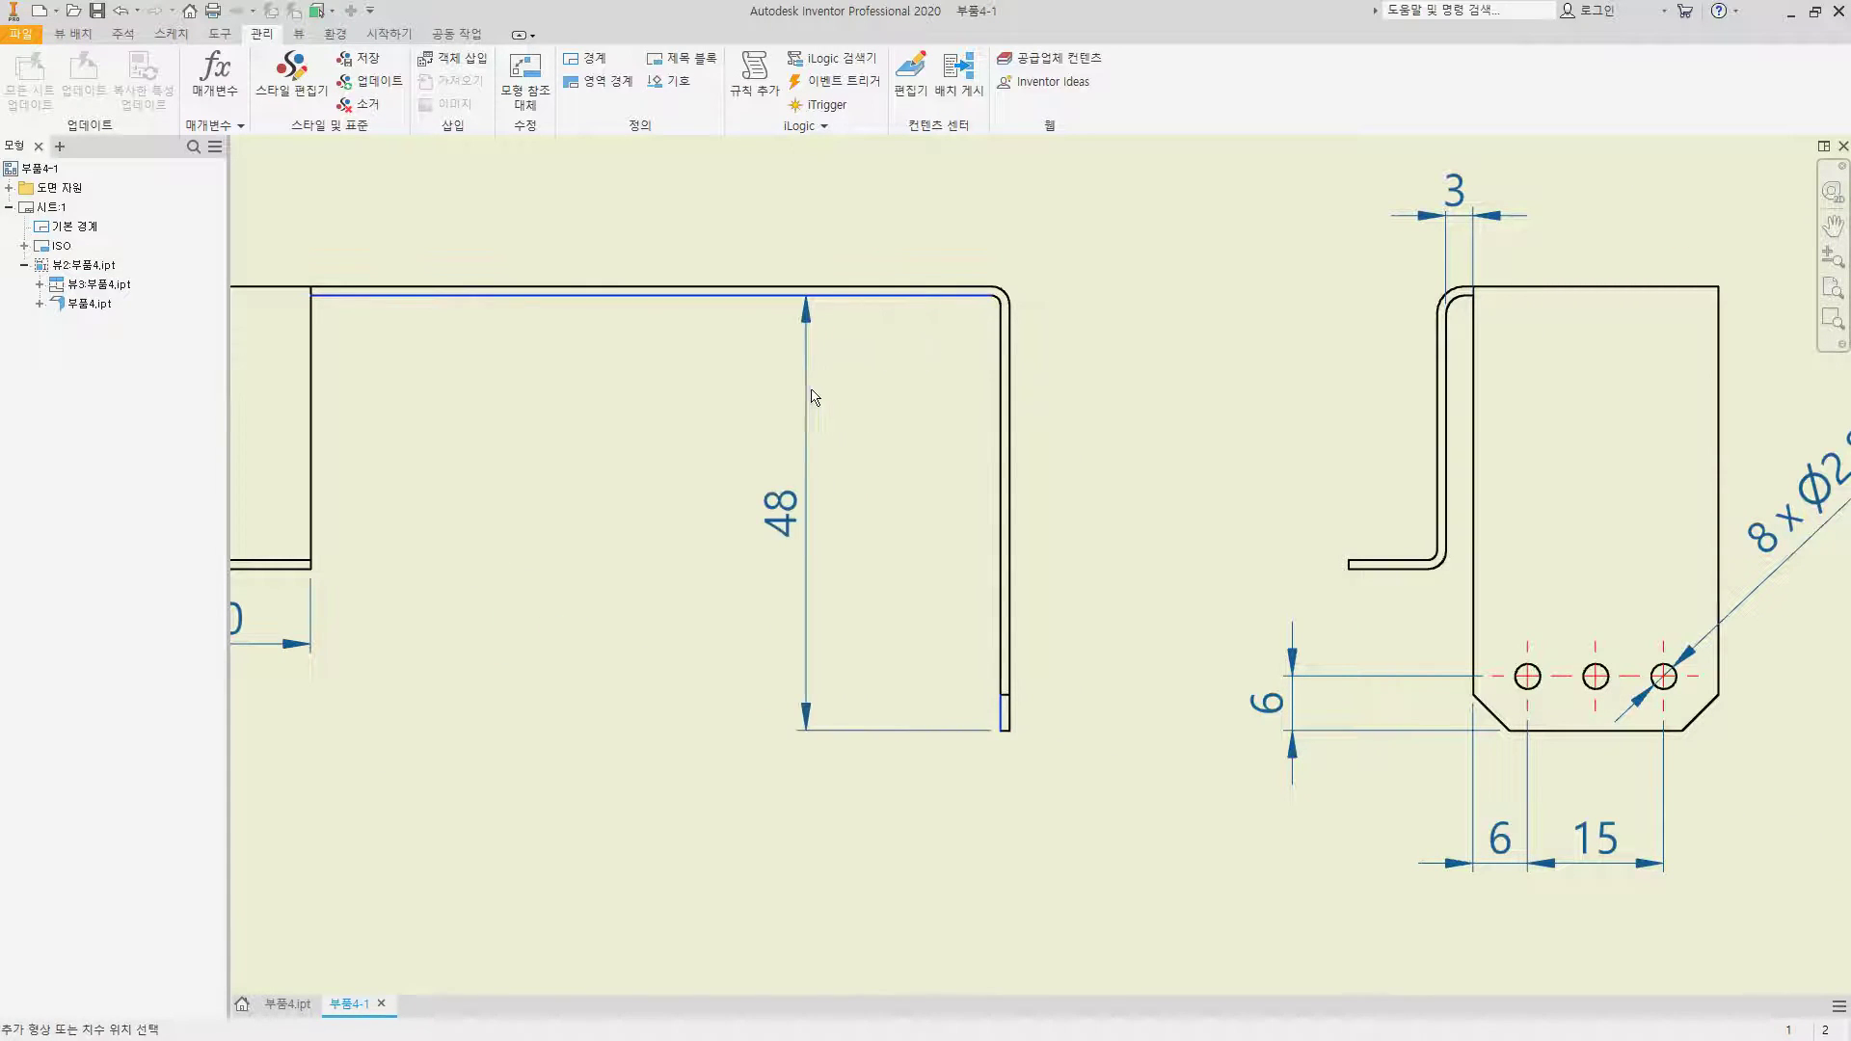
{"action": "left_click", "coordinate": [999, 729]}
{"action": "scroll", "coordinate": [1070, 711], "scroll_direction": "down", "scroll_amount": 5}
{"action": "scroll", "coordinate": [677, 714], "scroll_direction": "up", "scroll_amount": 3}
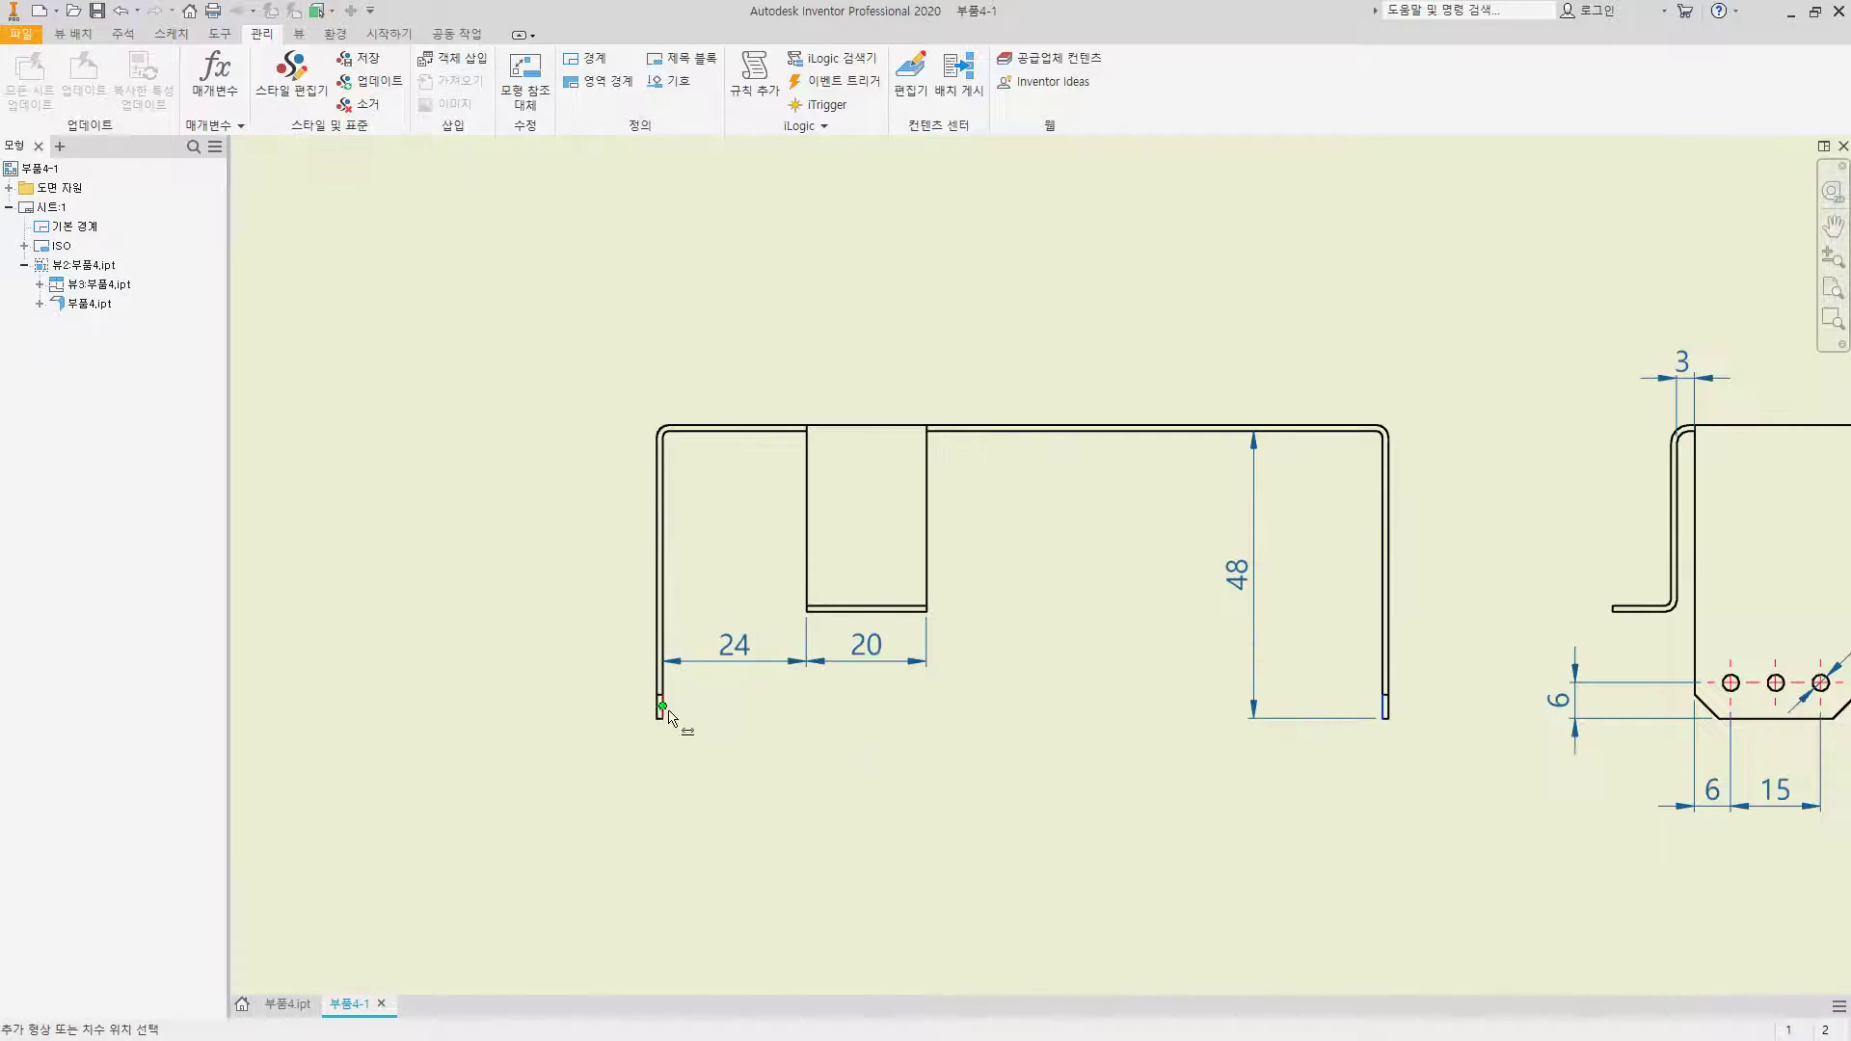
{"action": "left_click", "coordinate": [669, 723]}
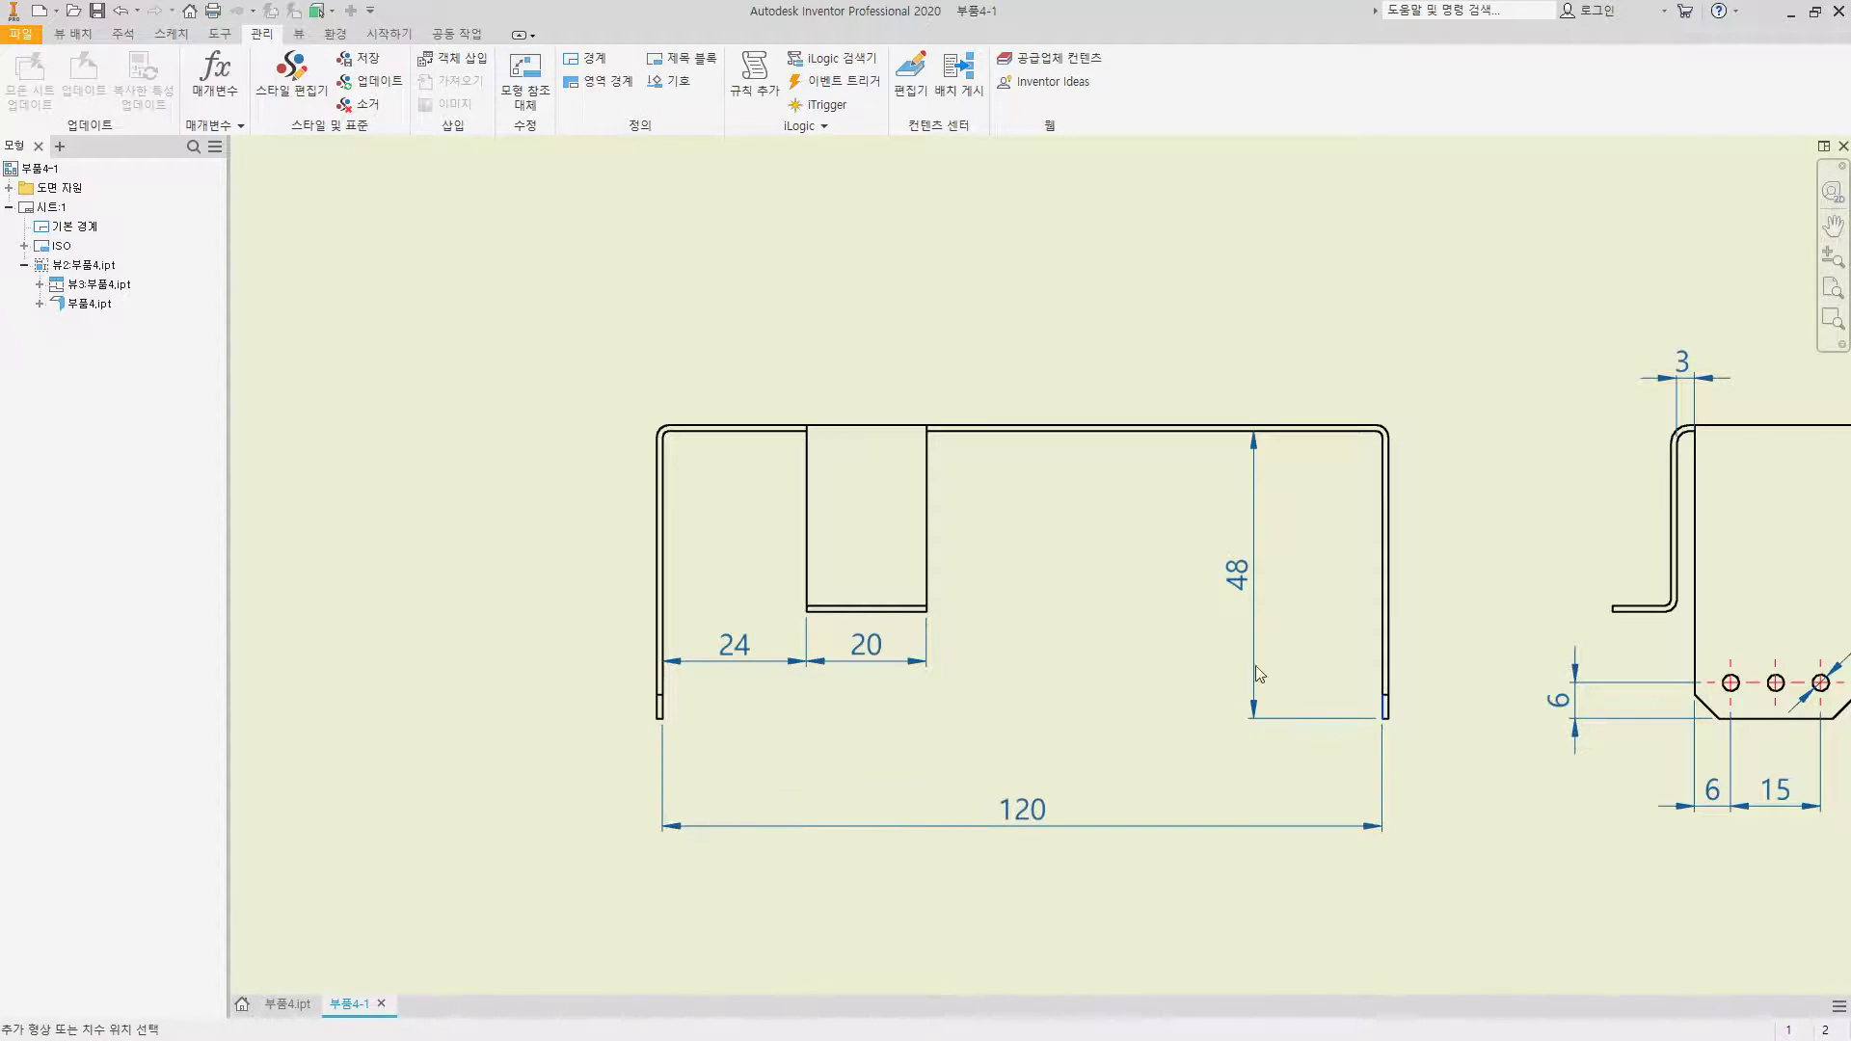
{"action": "scroll", "coordinate": [1243, 681], "scroll_direction": "down", "scroll_amount": 4}
{"action": "key", "text": "Escape"}
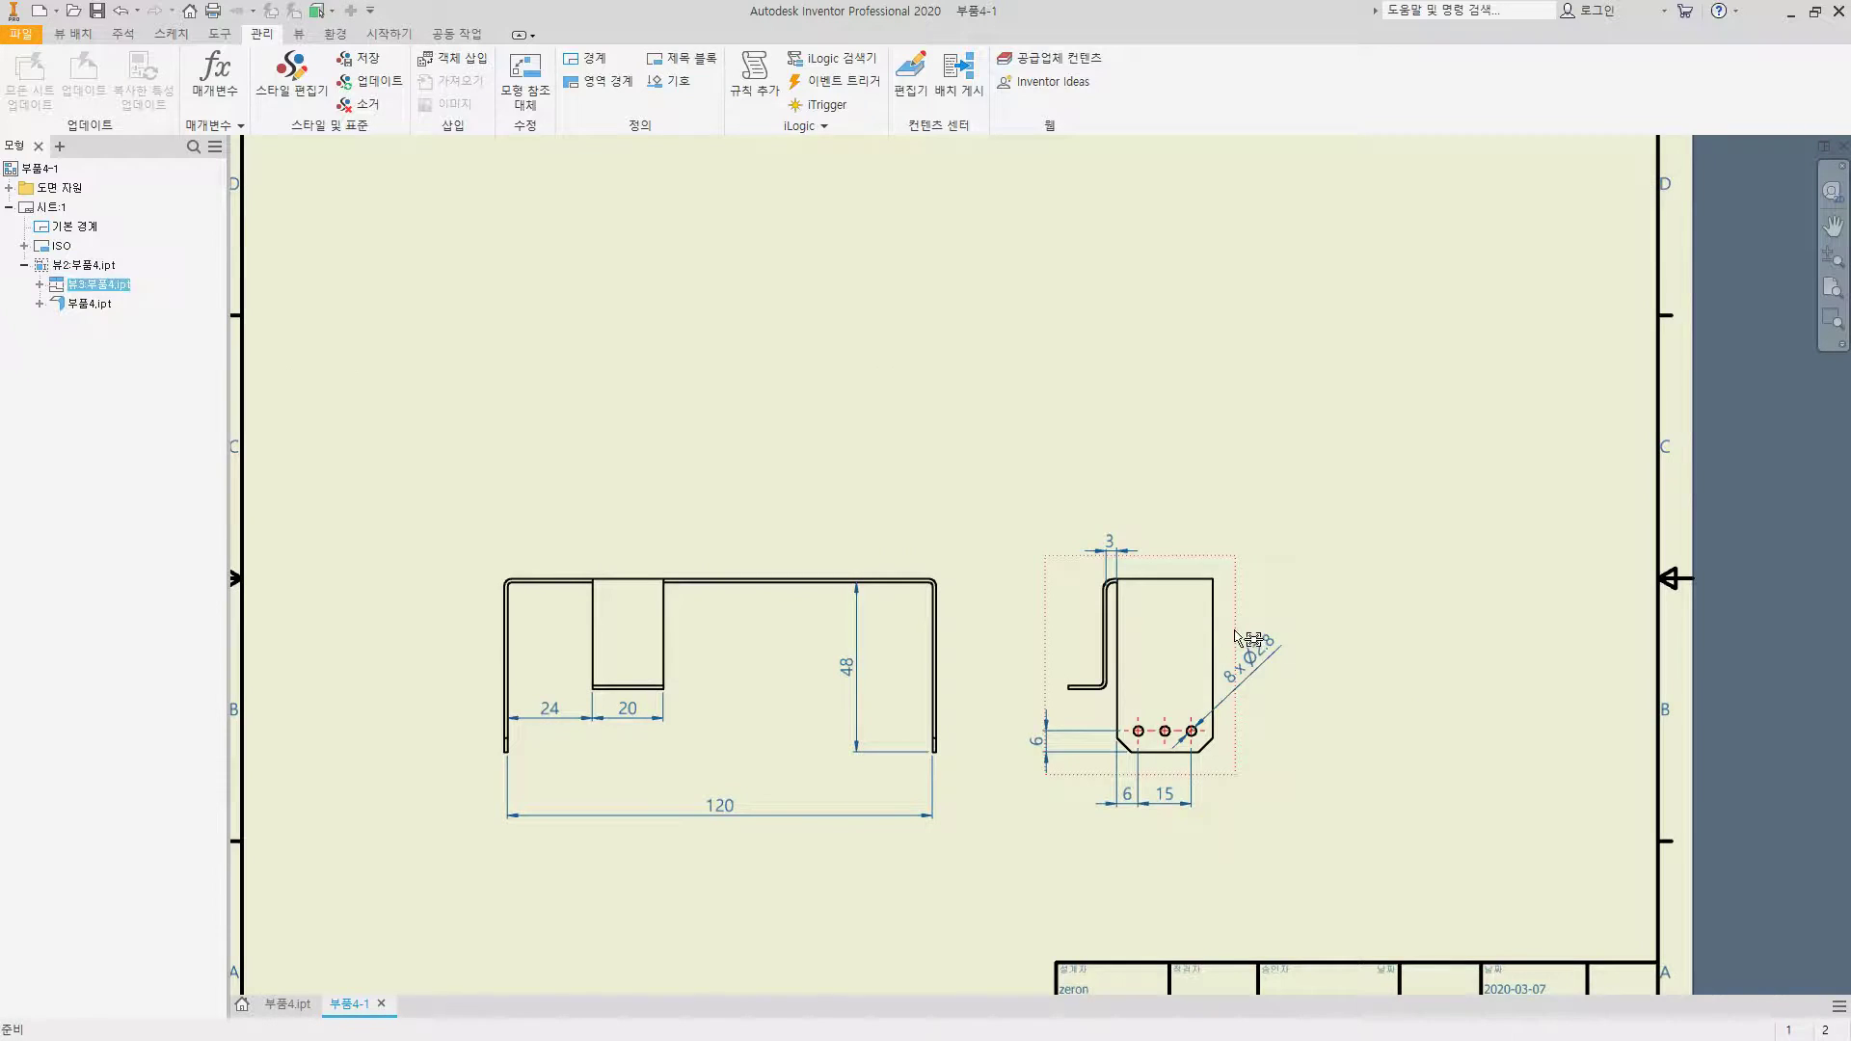
Step: Move the side view farther to the right of the front view
{"action": "left_click_drag", "start_coordinate": [1237, 636], "coordinate": [1366, 636]}
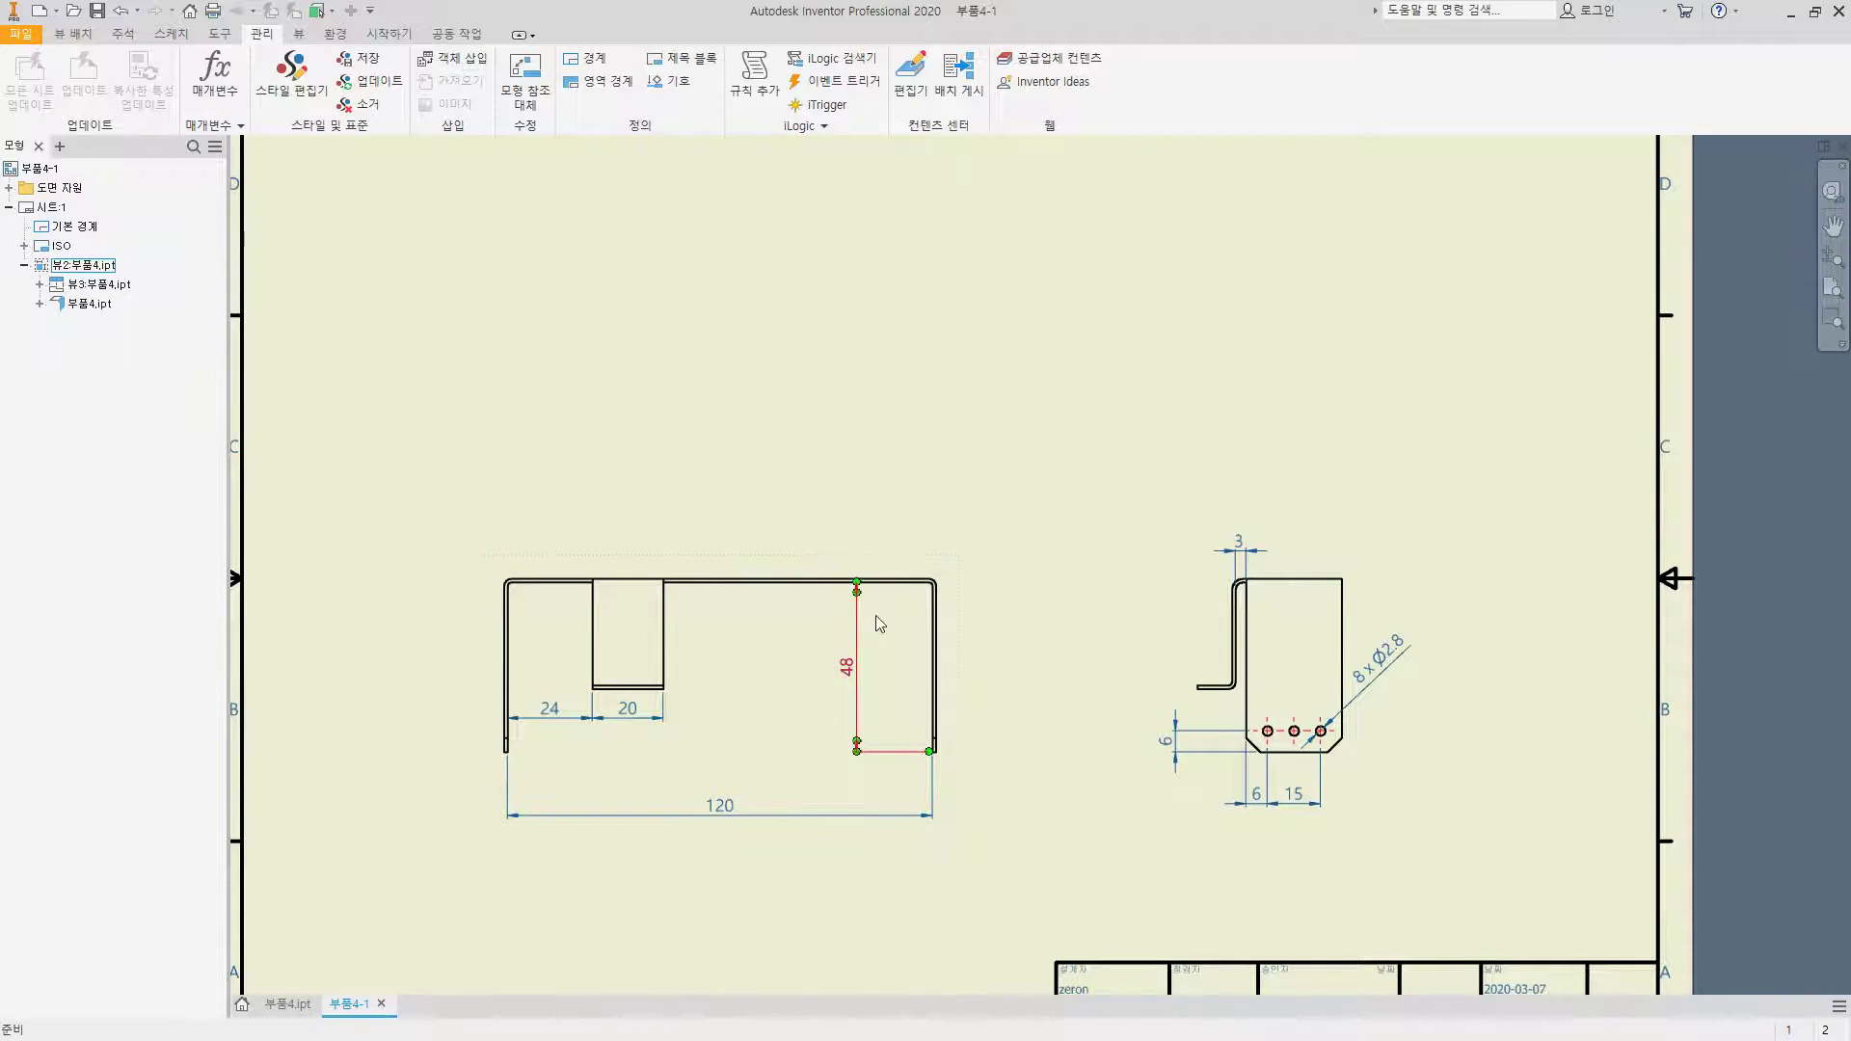
Step: In the part 부품4.ipt, create the flat pattern and return to the folded model
{"action": "left_click", "coordinate": [280, 1002]}
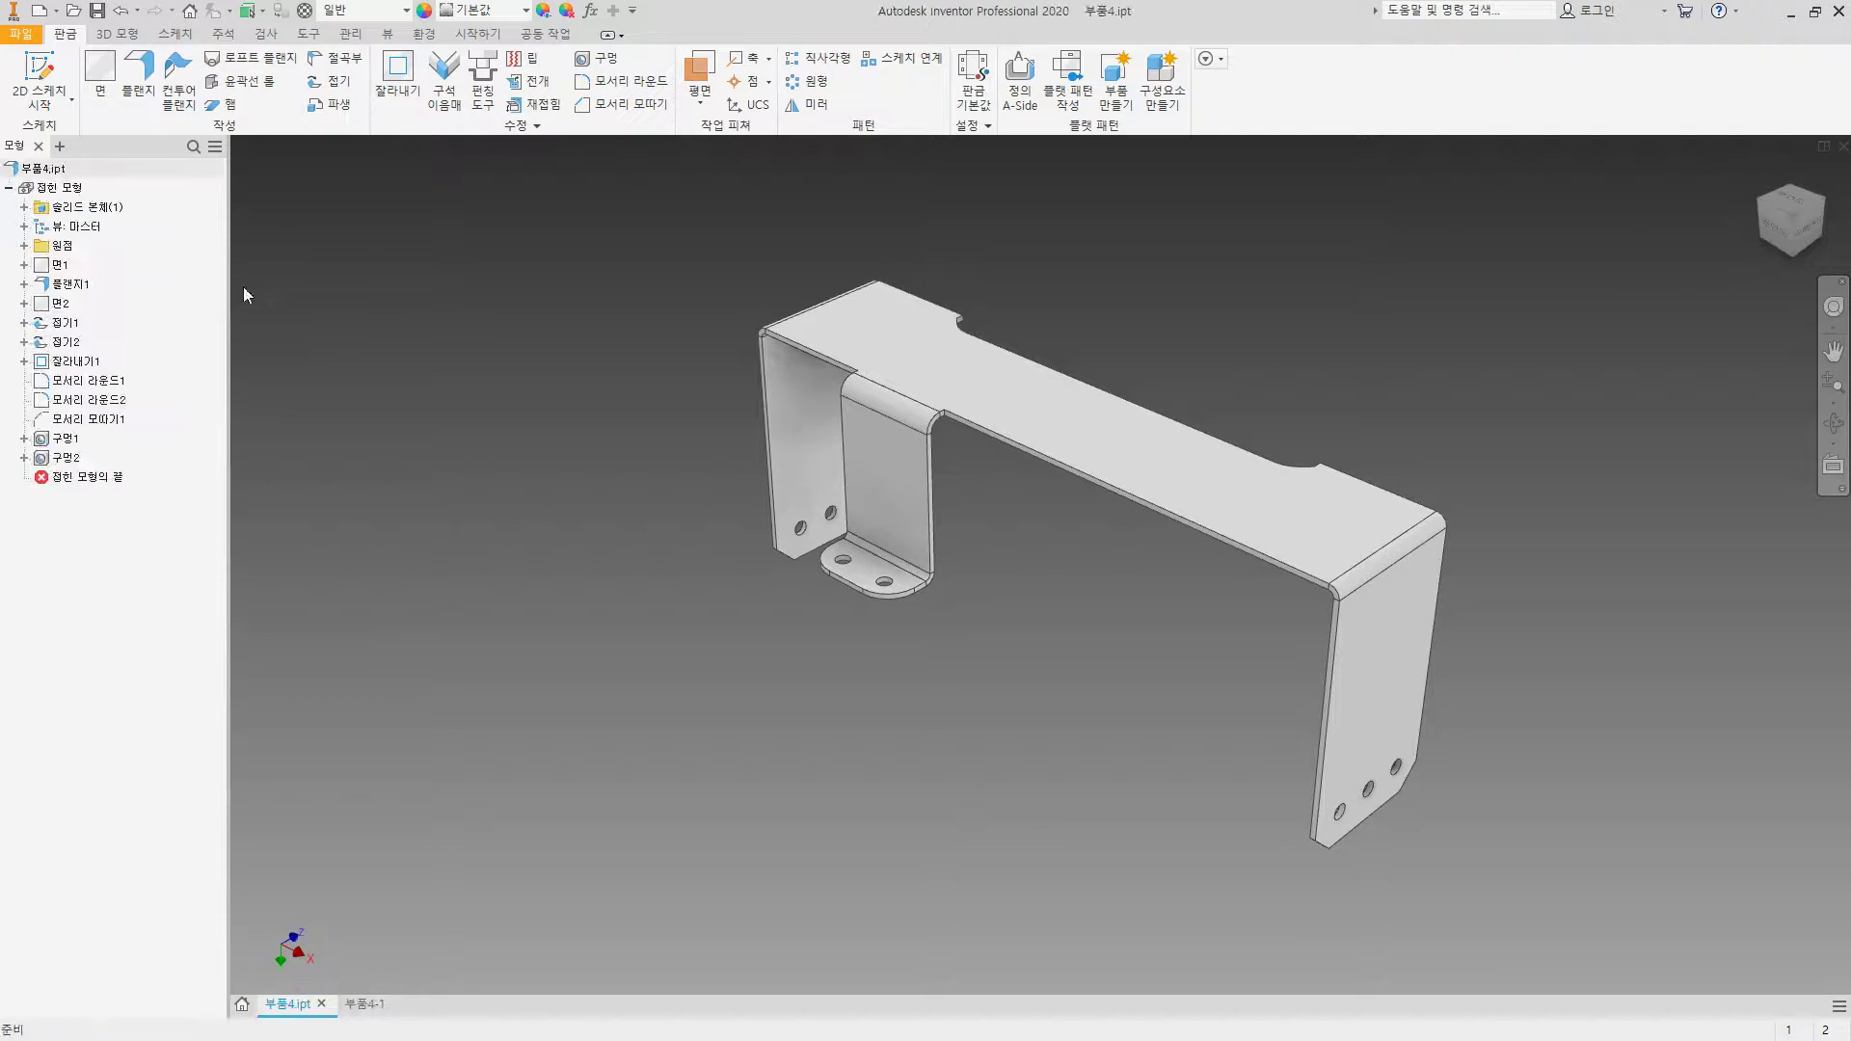
{"action": "left_click", "coordinate": [1067, 77]}
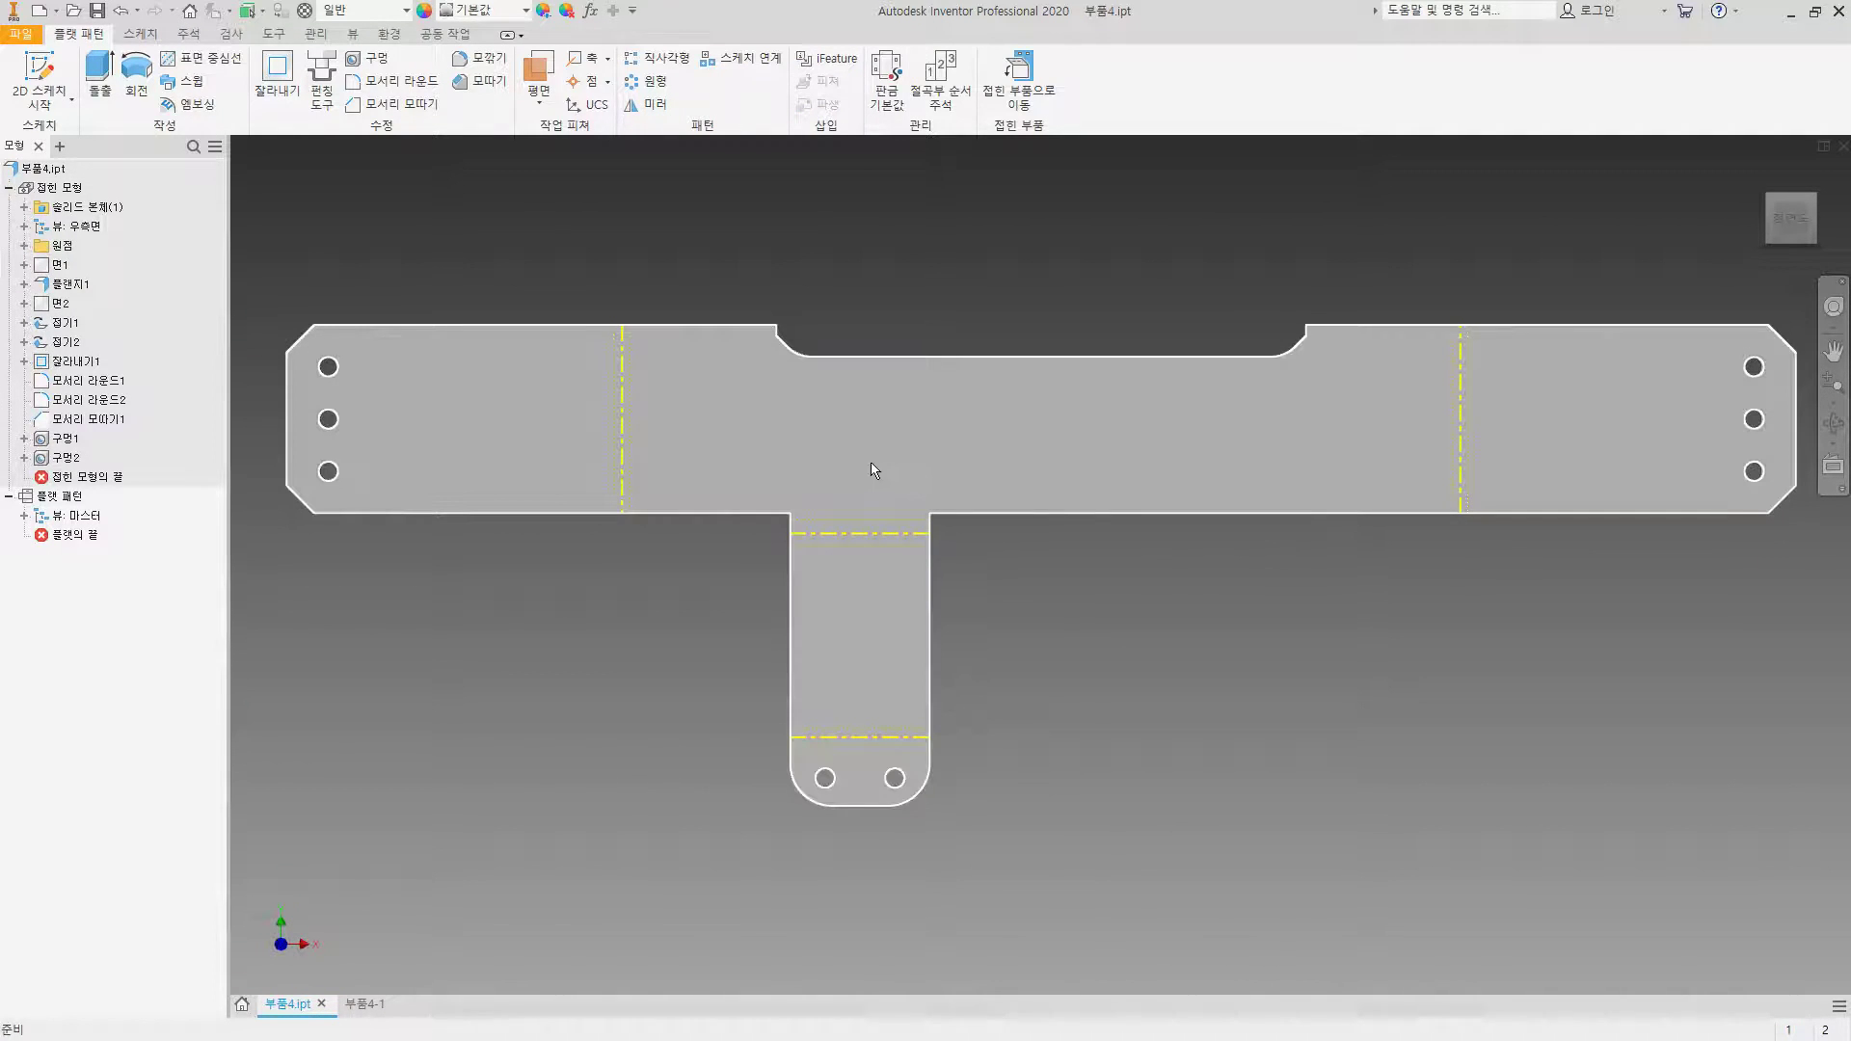
{"action": "left_click", "coordinate": [1019, 77]}
Step: Examine the cutout's corners and the selection and radius of the corner round 모서리 라운드2
{"action": "middle_click_drag", "start_coordinate": [920, 298], "coordinate": [906, 347], "text": "shift"}
{"action": "scroll", "coordinate": [879, 376], "scroll_direction": "up", "scroll_amount": 5}
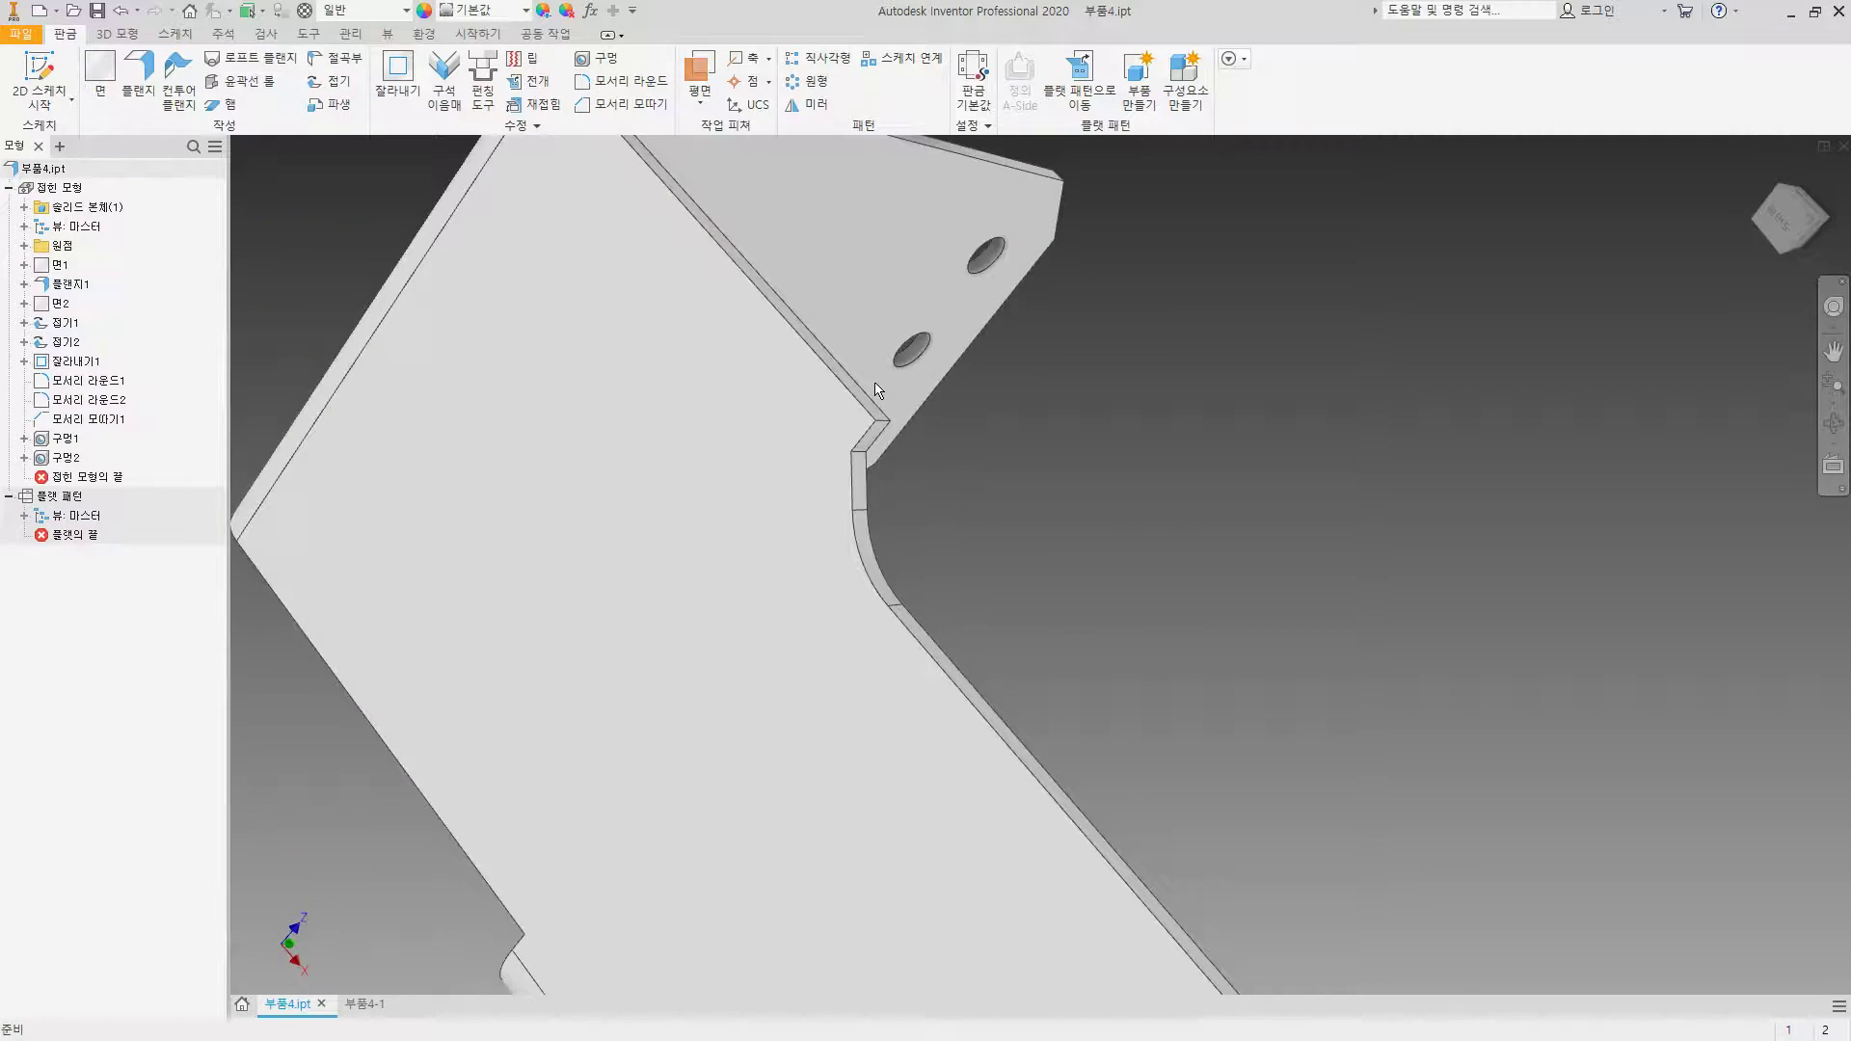
{"action": "scroll", "coordinate": [877, 389], "scroll_direction": "down", "scroll_amount": 3}
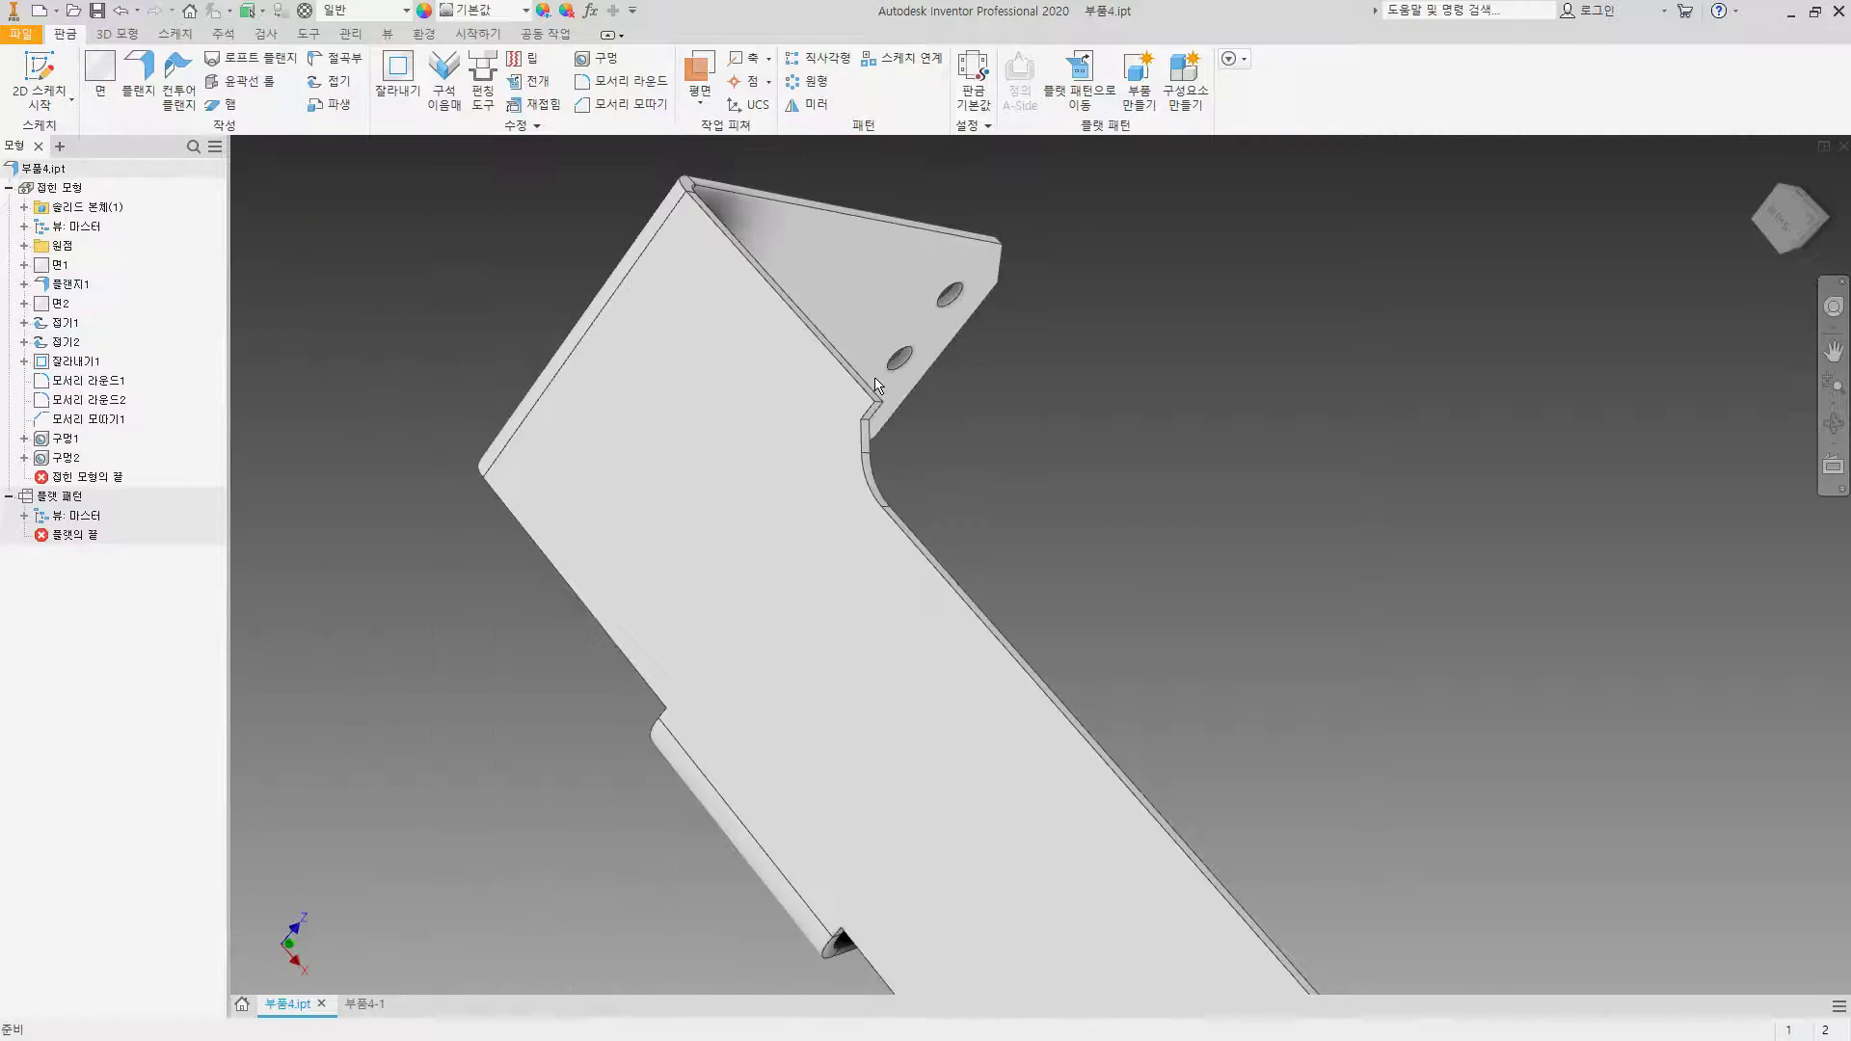
{"action": "double_click", "coordinate": [88, 400]}
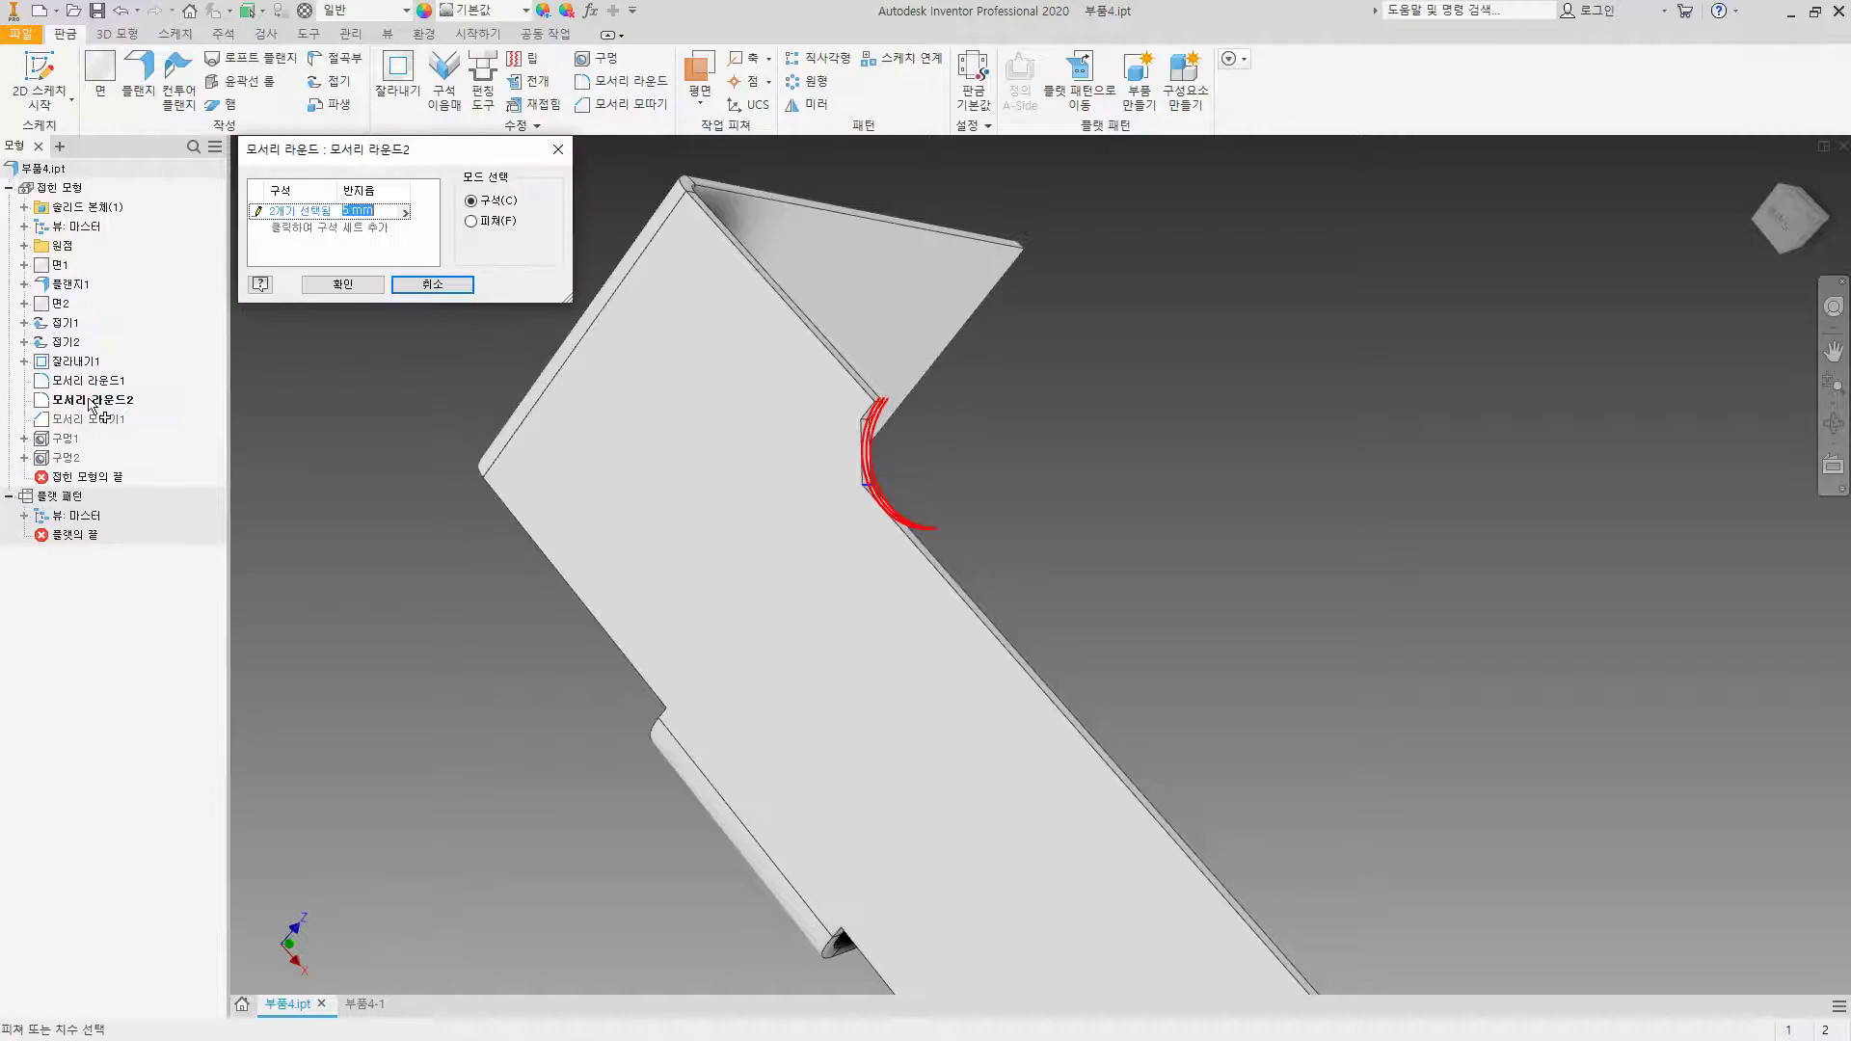
{"action": "middle_click_drag", "start_coordinate": [523, 459], "coordinate": [599, 440], "text": "shift"}
{"action": "scroll", "coordinate": [598, 441], "scroll_direction": "down", "scroll_amount": 2}
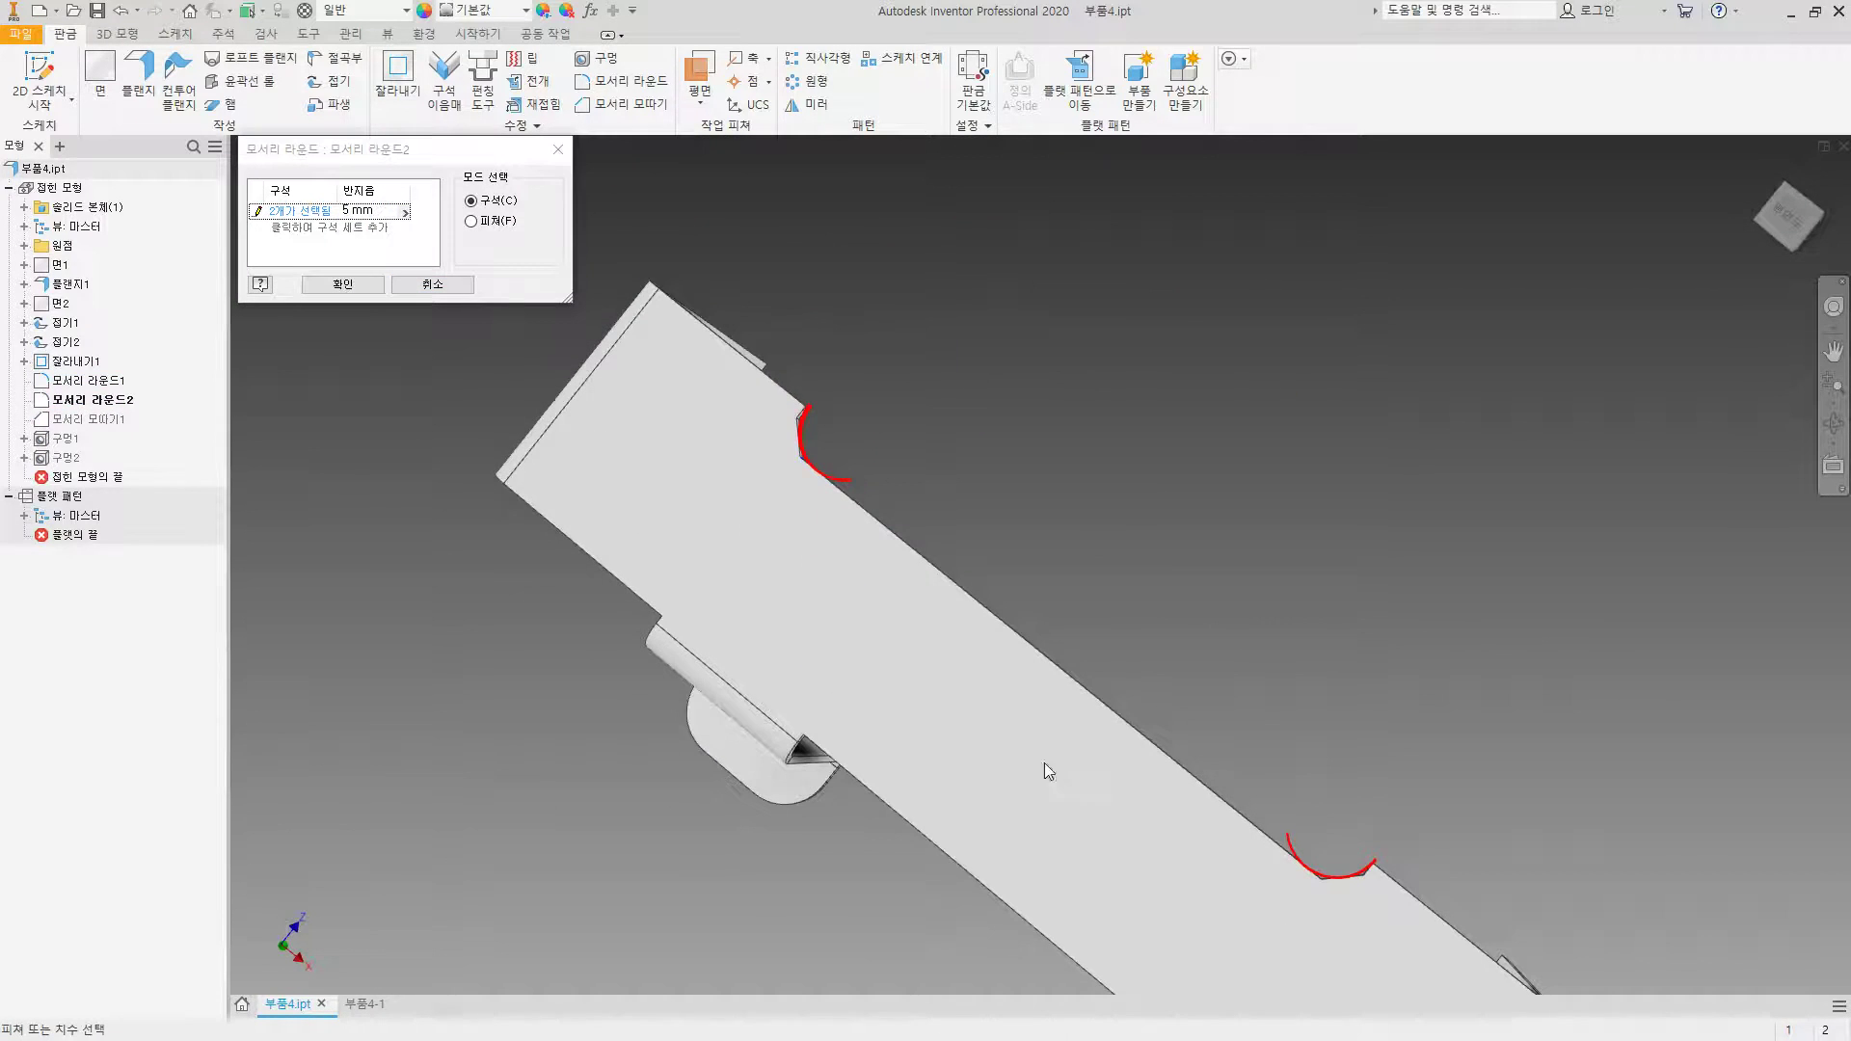
{"action": "scroll", "coordinate": [758, 437], "scroll_direction": "up", "scroll_amount": 5}
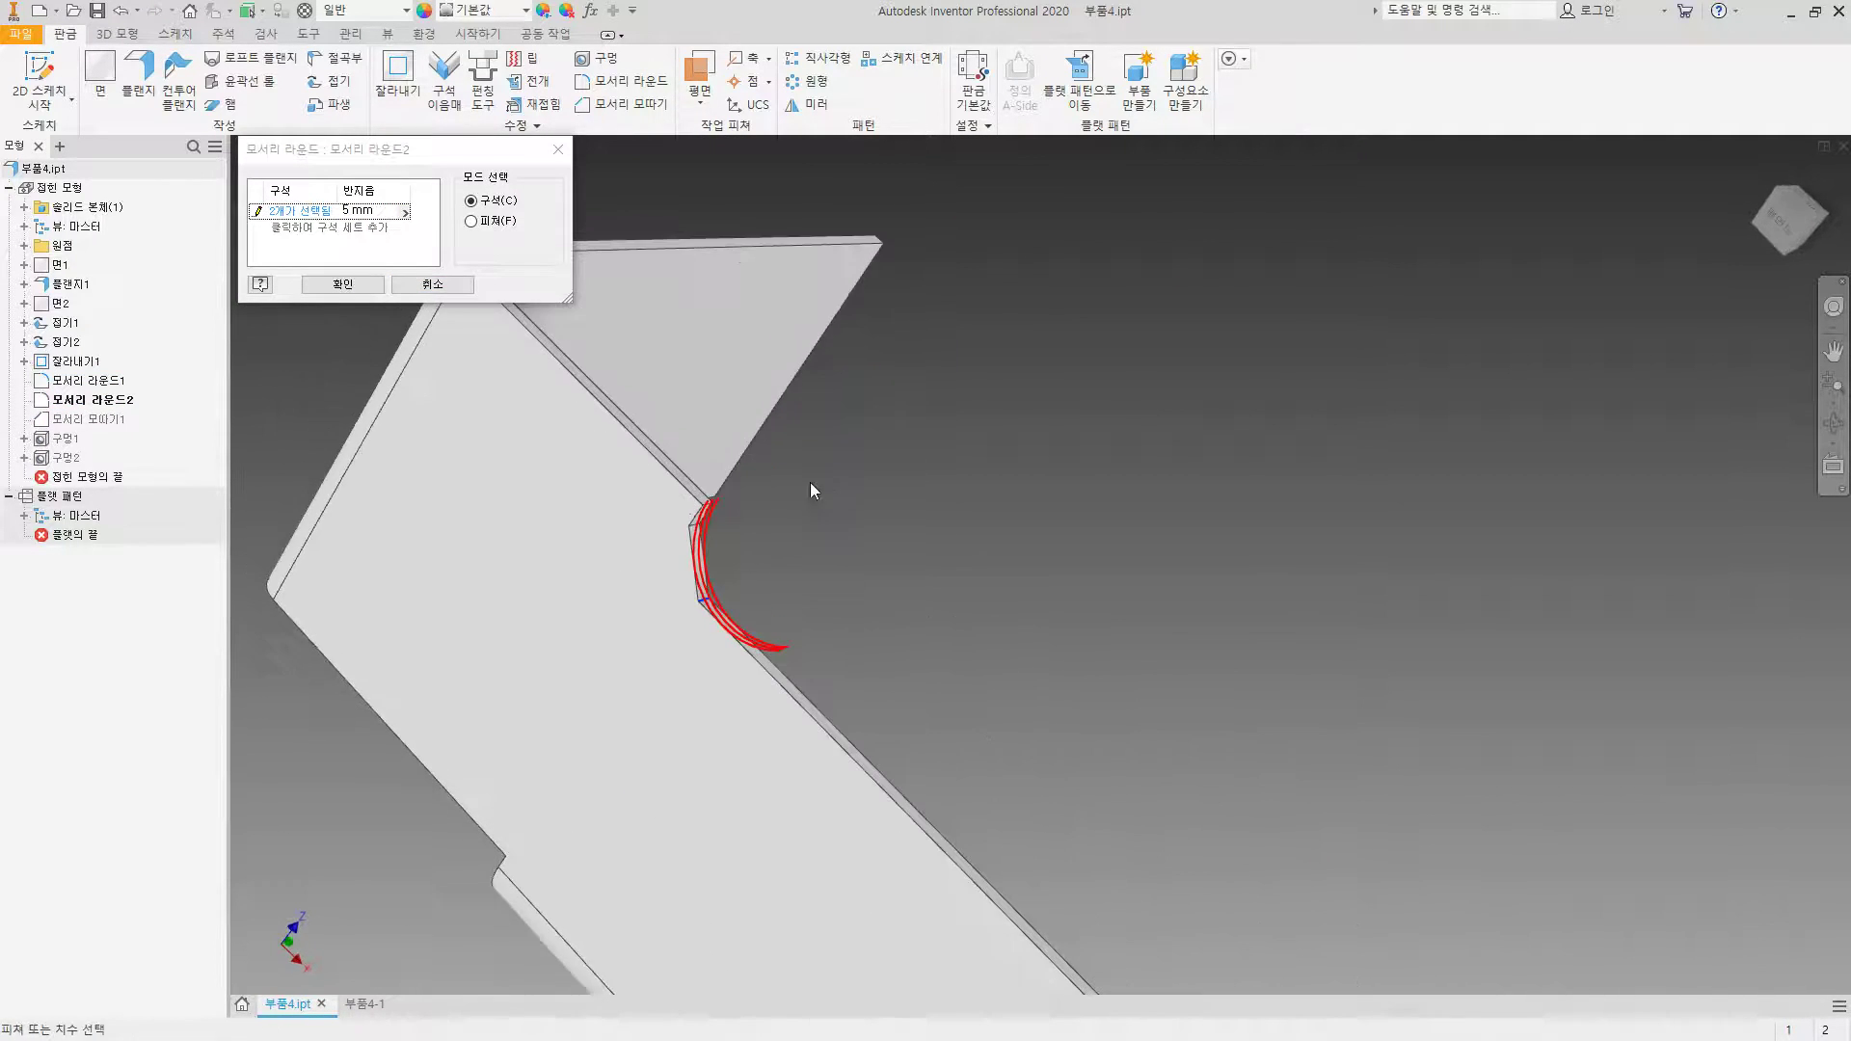
{"action": "key", "text": "Return"}
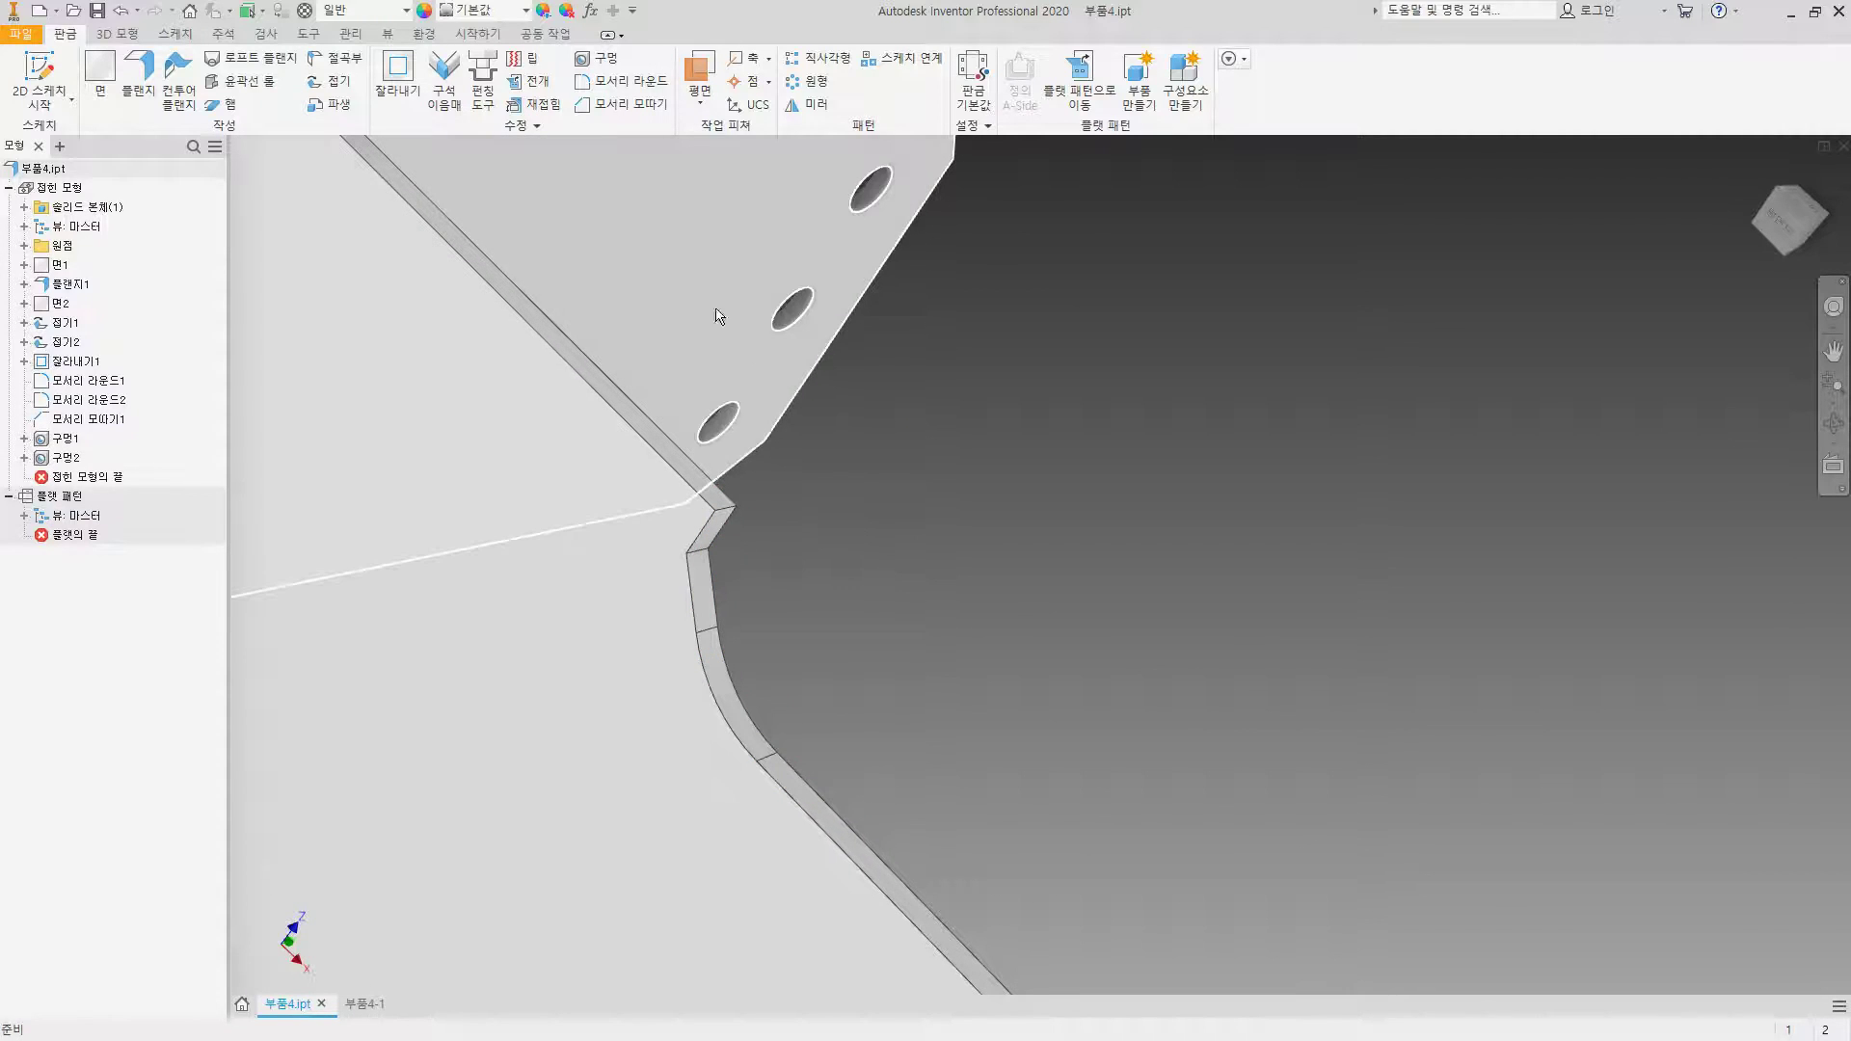
Step: Round the two outer corners of the long-edge cutout with a 5 mm corner radius
{"action": "left_click", "coordinate": [616, 87]}
{"action": "left_click", "coordinate": [722, 508]}
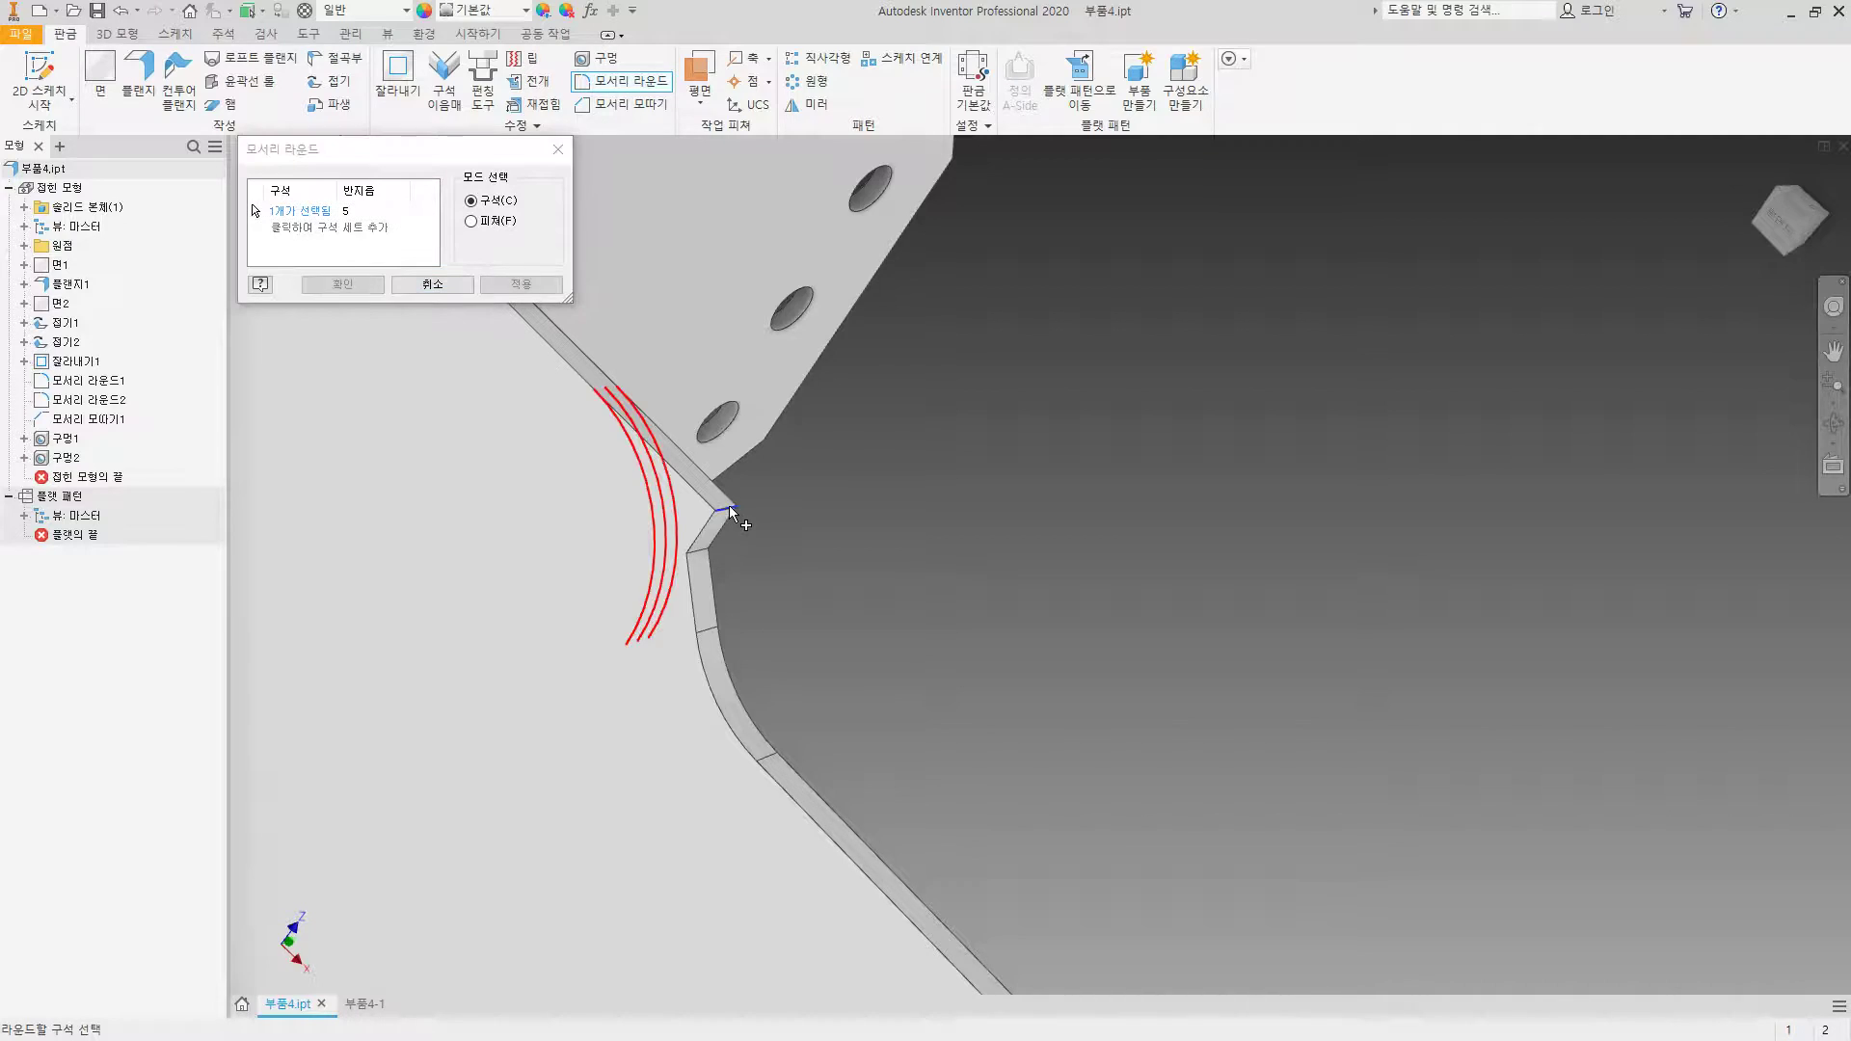
{"action": "scroll", "coordinate": [722, 508], "scroll_direction": "down", "scroll_amount": 4}
{"action": "scroll", "coordinate": [1004, 917], "scroll_direction": "up", "scroll_amount": 4}
{"action": "scroll", "coordinate": [1004, 917], "scroll_direction": "up", "scroll_amount": 5}
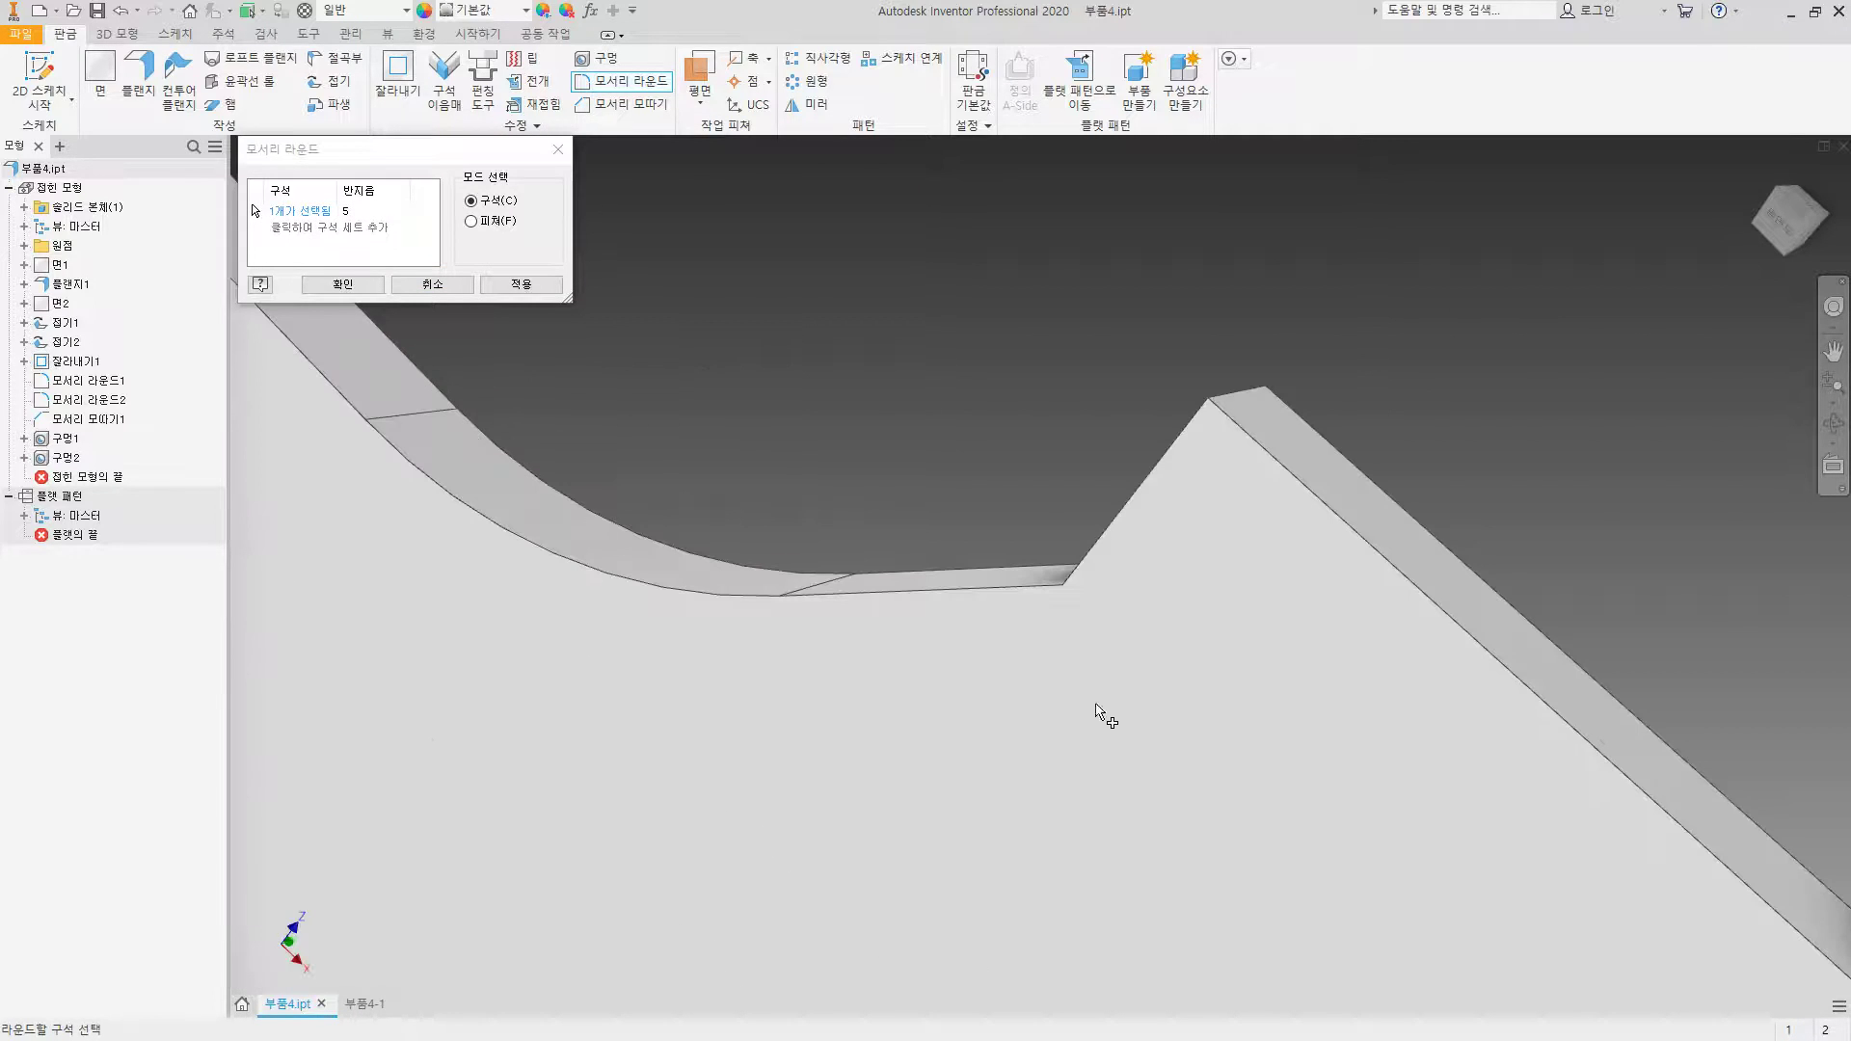
{"action": "left_click", "coordinate": [343, 284]}
{"action": "scroll", "coordinate": [520, 368], "scroll_direction": "down", "scroll_amount": 6}
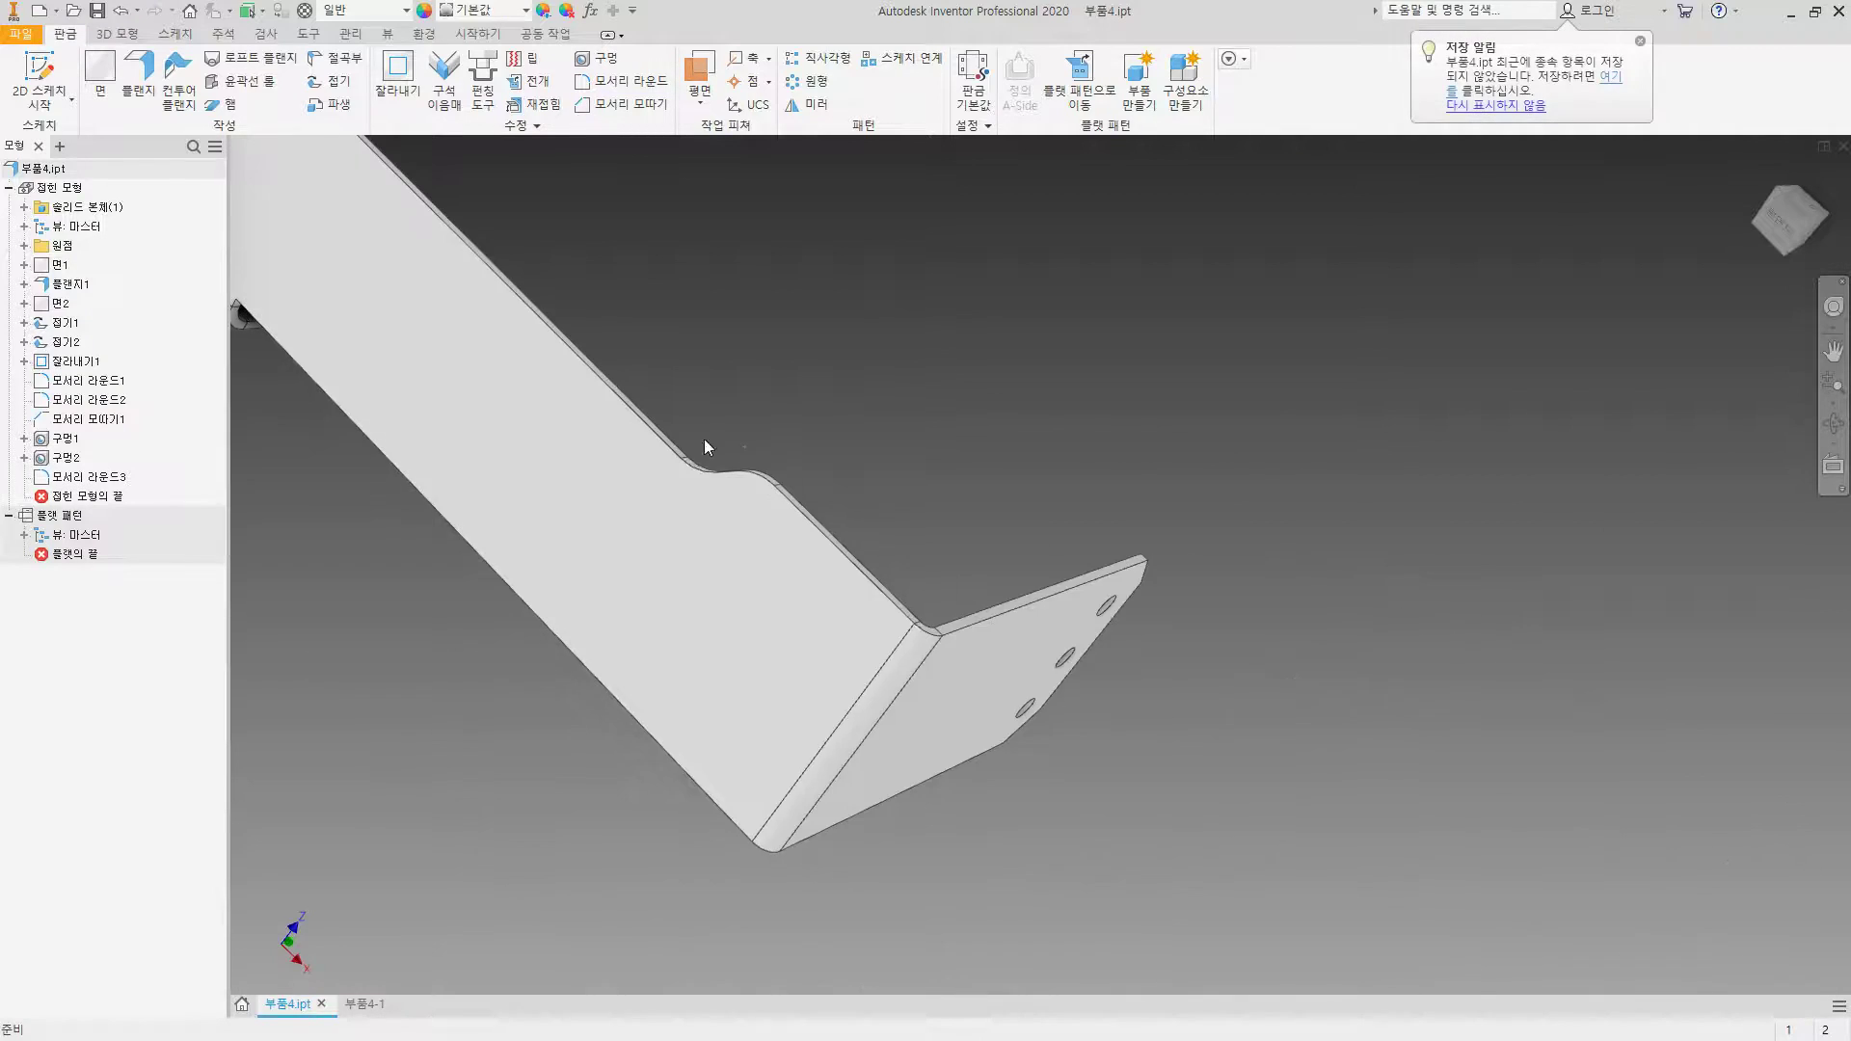
{"action": "scroll", "coordinate": [970, 650], "scroll_direction": "up", "scroll_amount": 3}
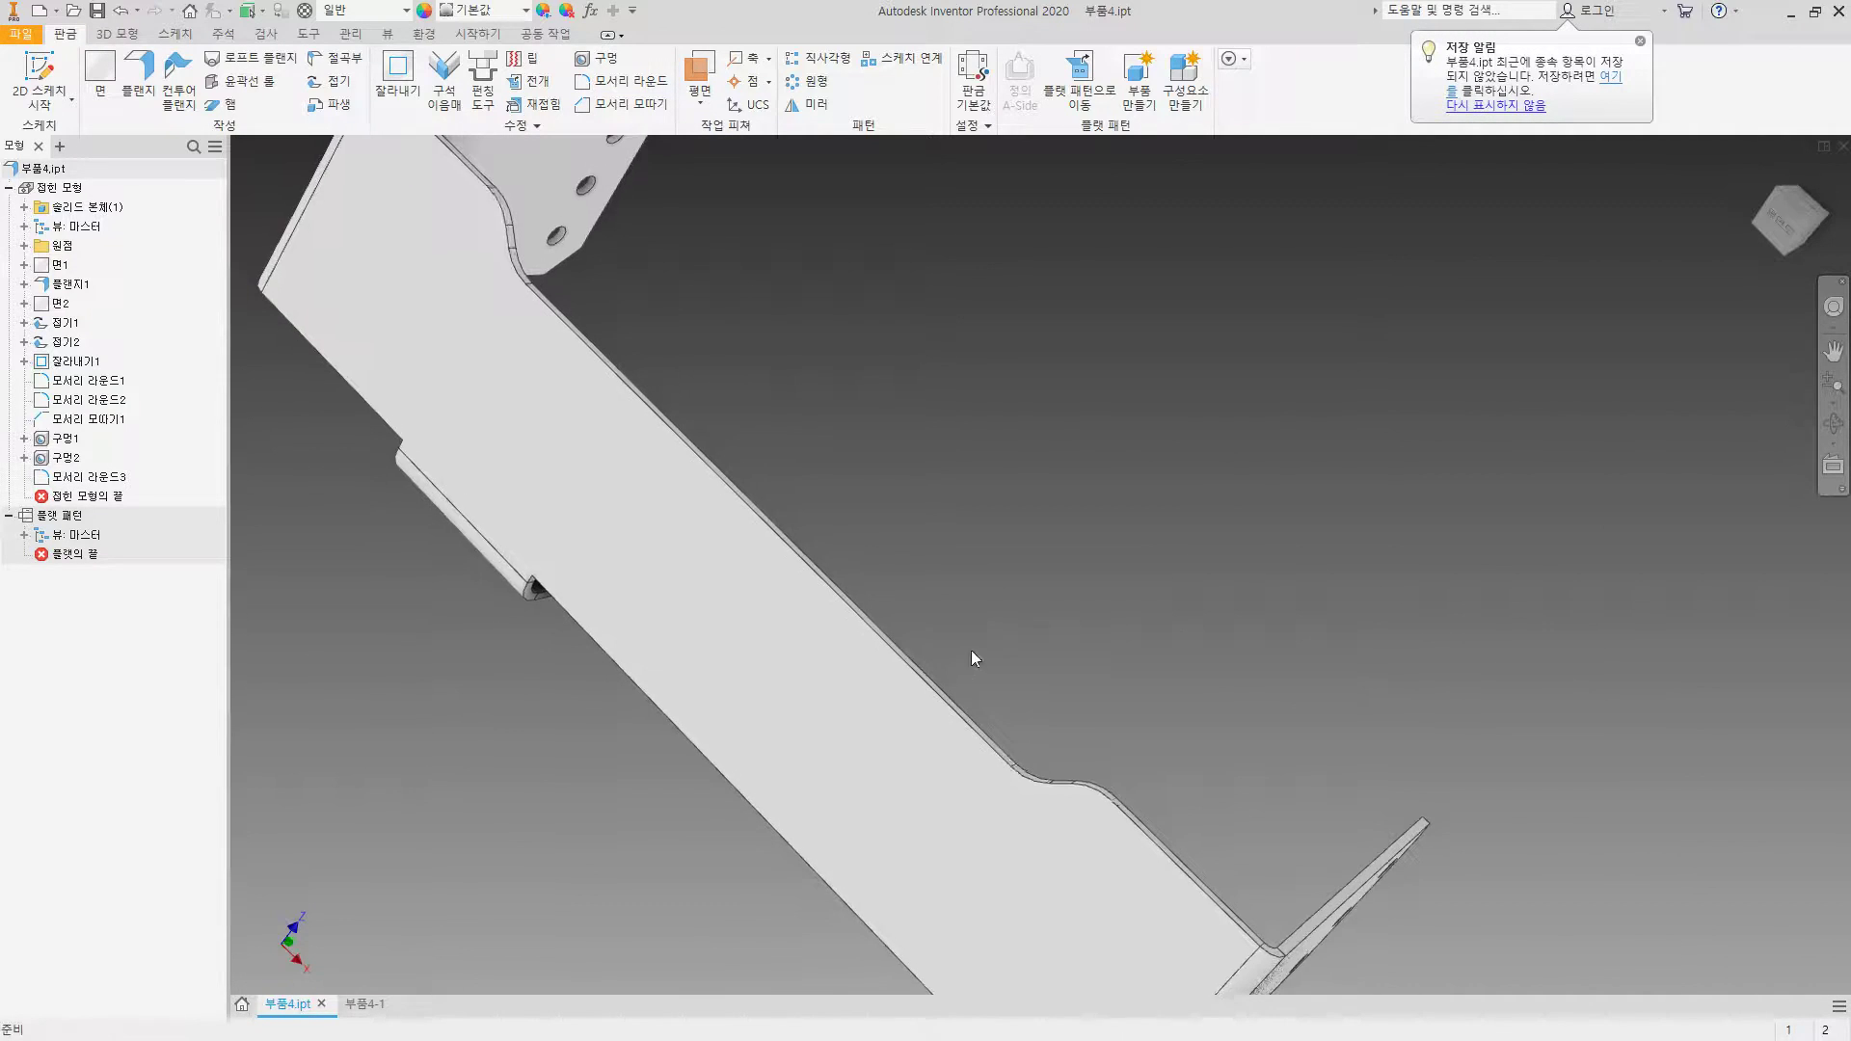
Step: In drawing 부품4-1, place a flat pattern (플랫 패턴) base view at scale 1 and position it above the front view
{"action": "left_click", "coordinate": [369, 1003]}
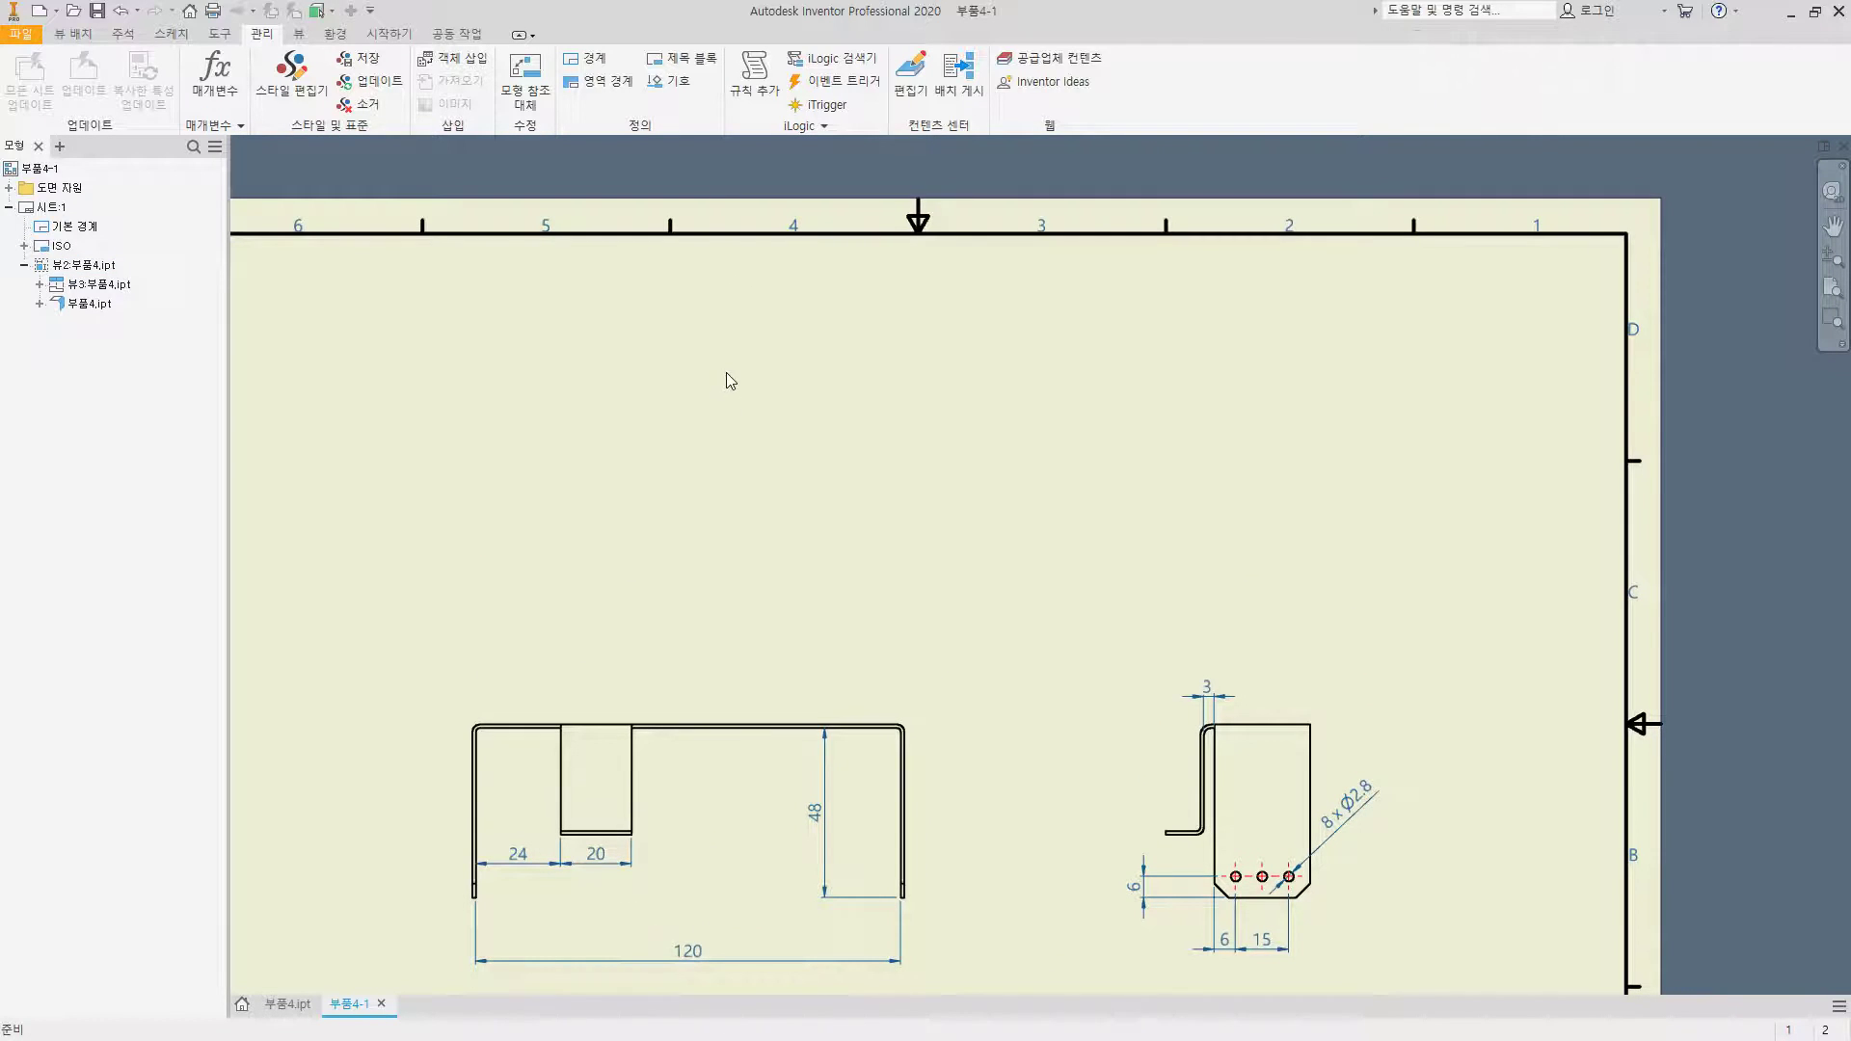
{"action": "right_click", "coordinate": [727, 379]}
{"action": "left_click", "coordinate": [722, 323]}
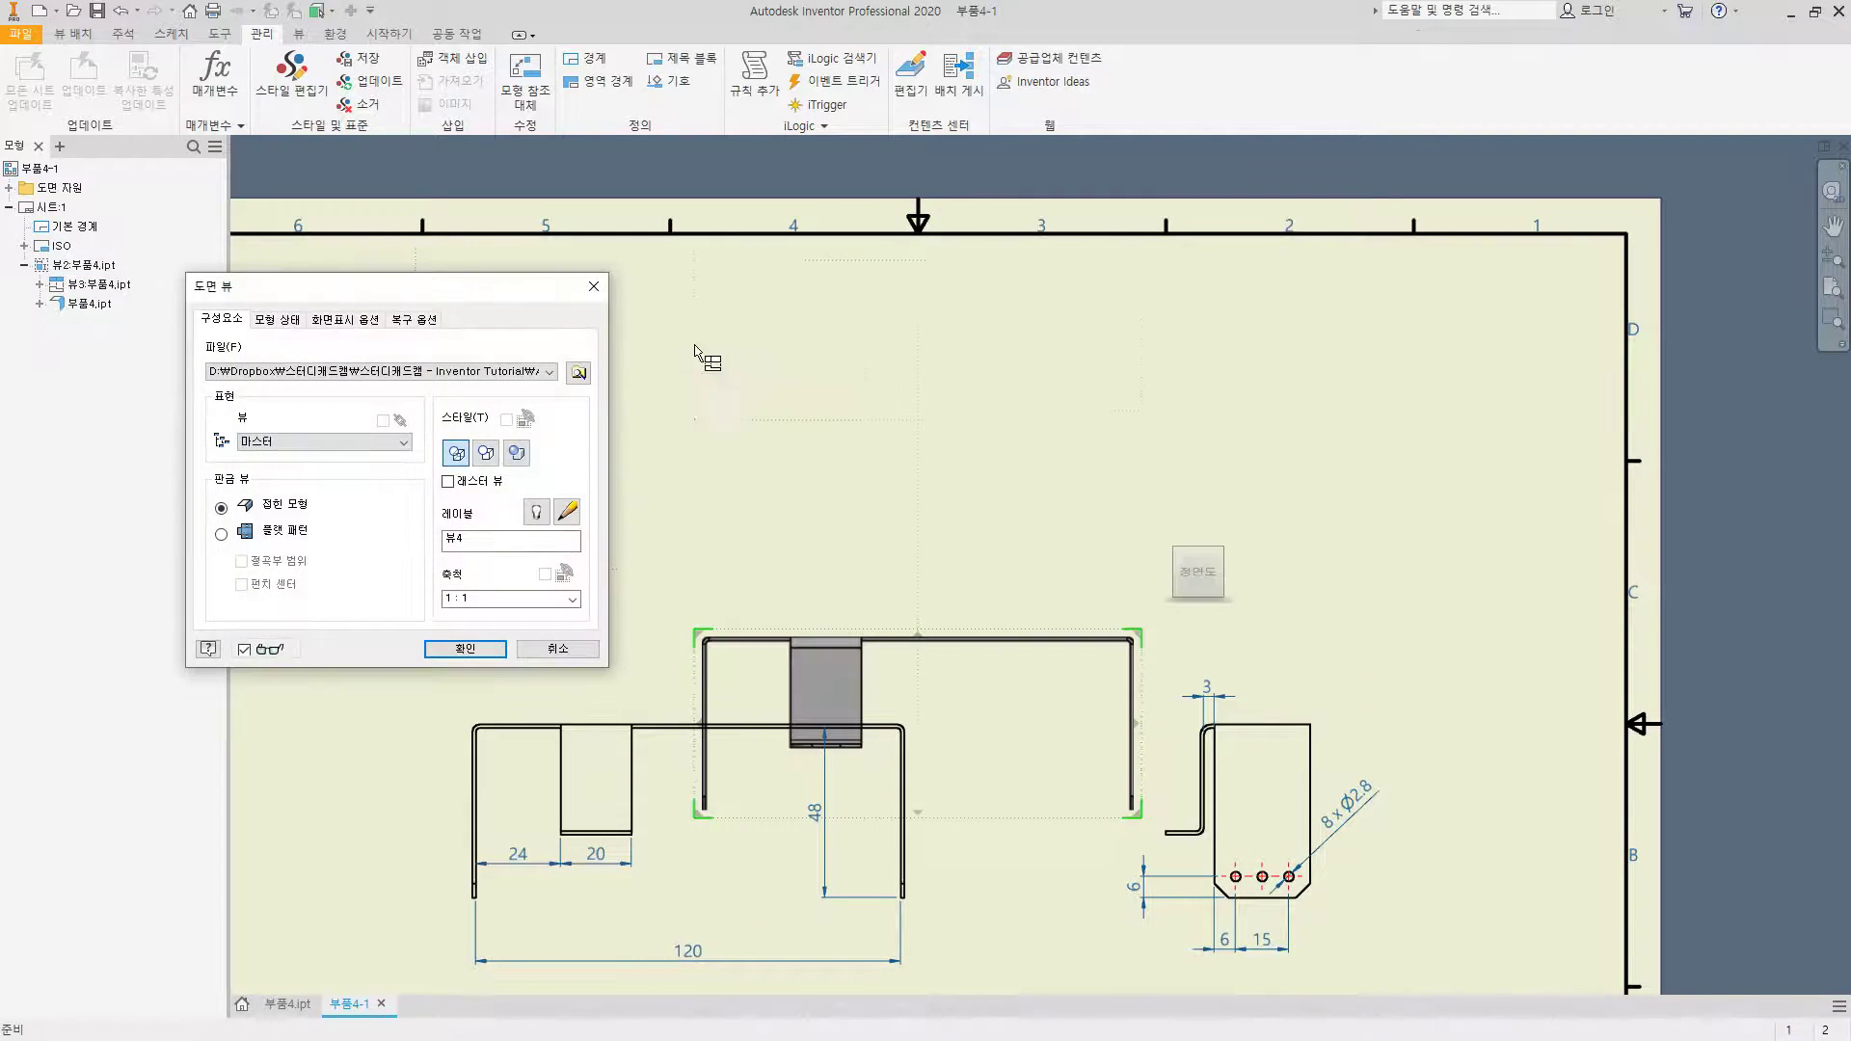
{"action": "left_click", "coordinate": [221, 534]}
{"action": "left_click_drag", "start_coordinate": [539, 598], "coordinate": [445, 598]}
{"action": "type", "text": "1"}
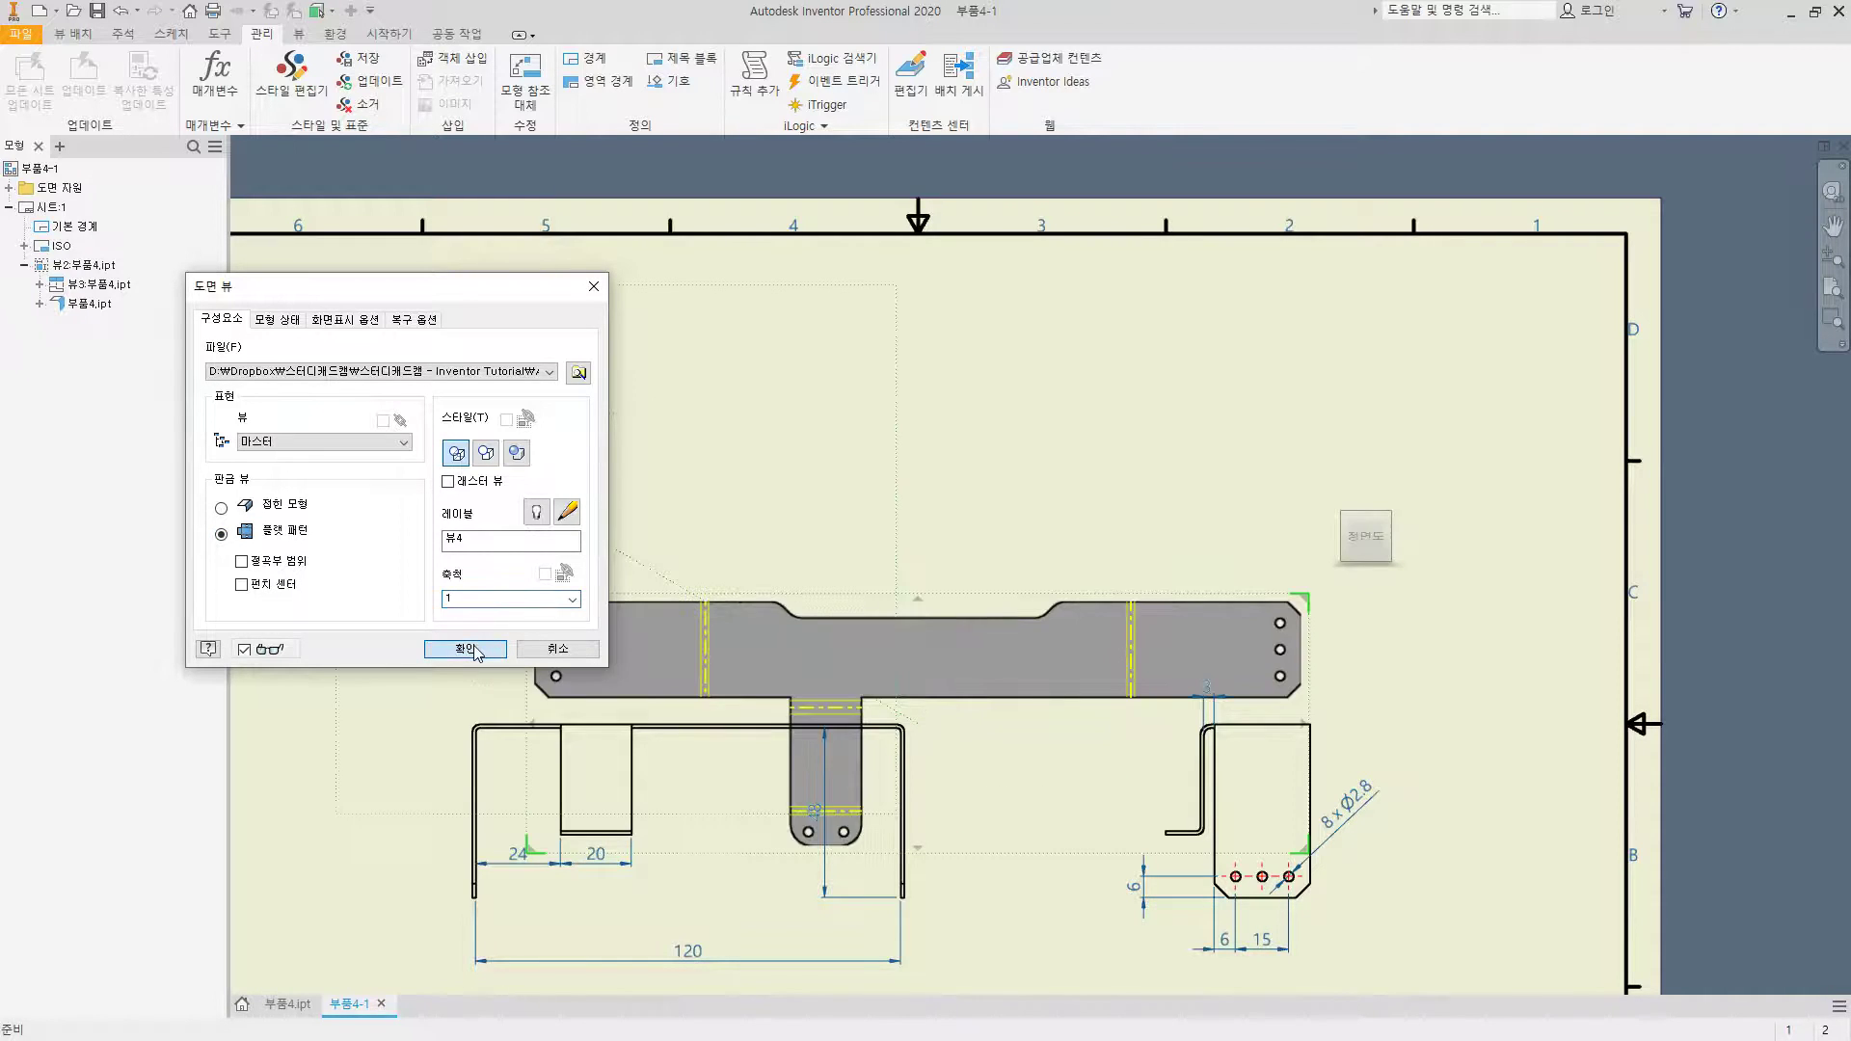
{"action": "left_click", "coordinate": [478, 650]}
{"action": "left_click_drag", "start_coordinate": [835, 582], "coordinate": [750, 334]}
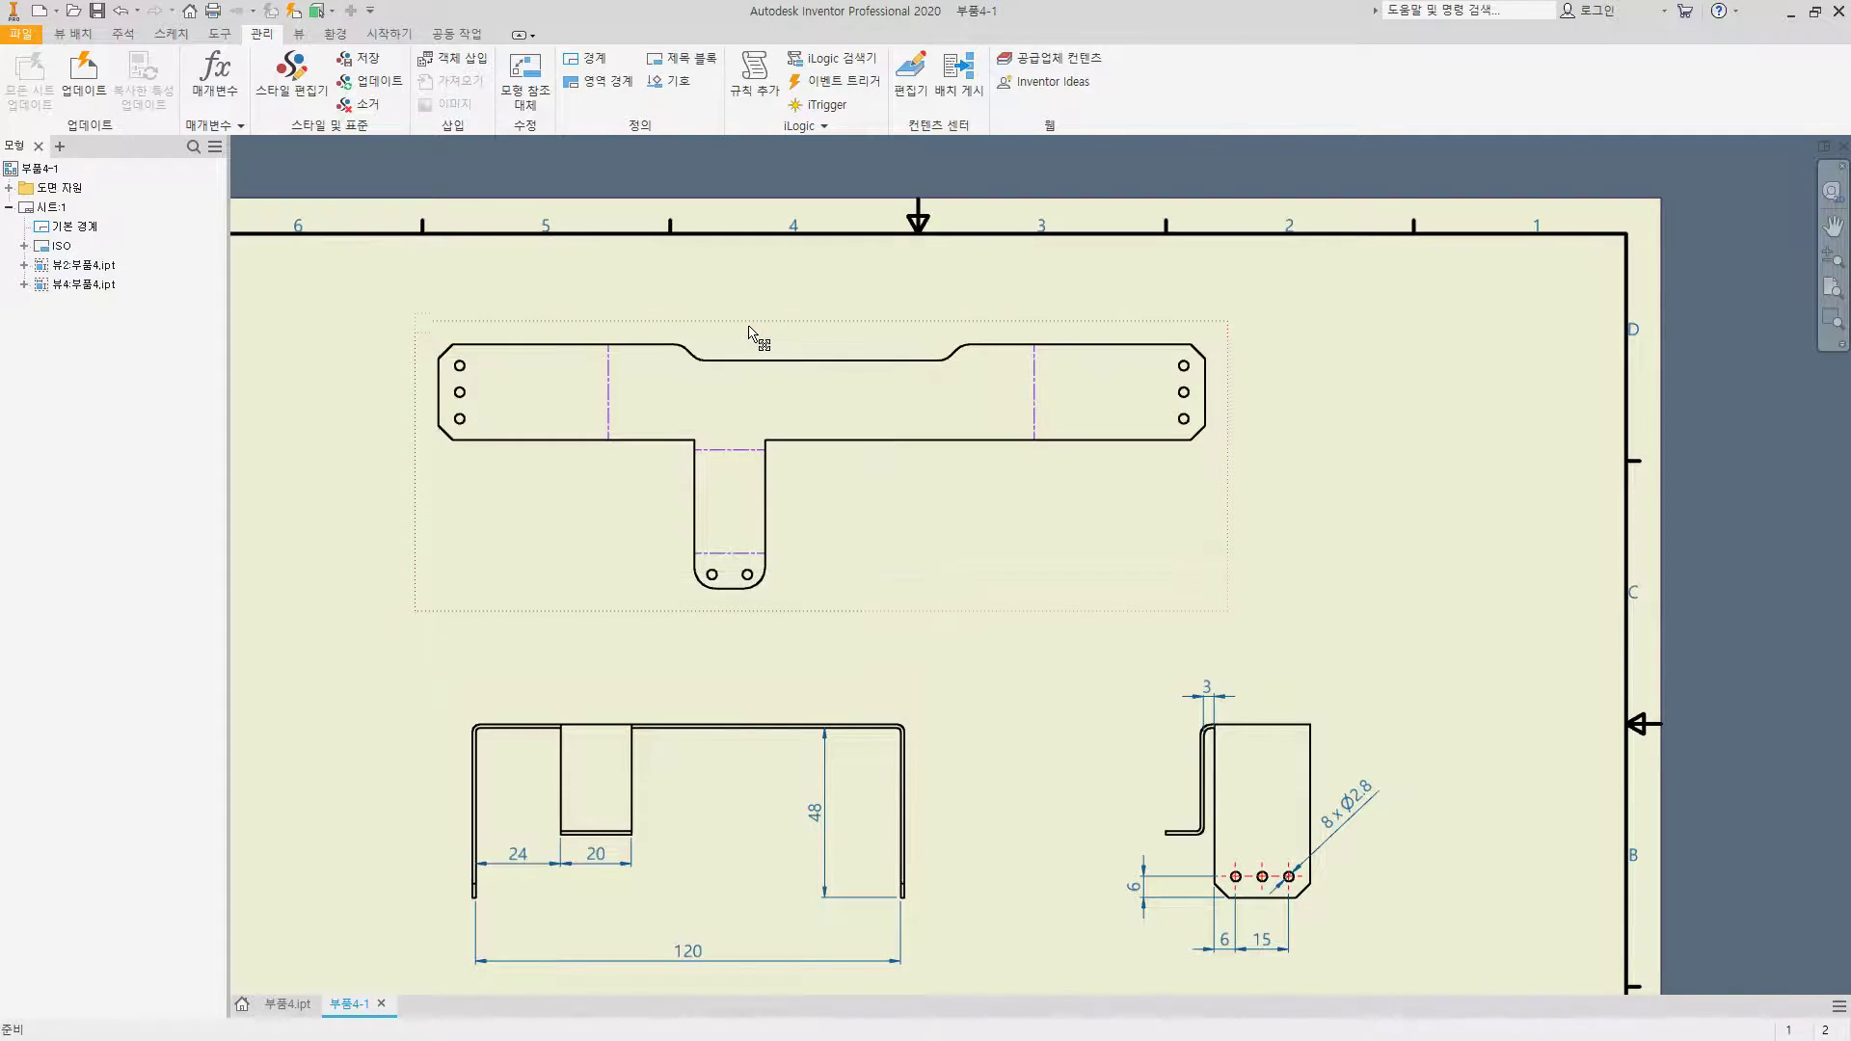
Step: Edit the flat pattern view to show the bend extents (절곡부 범위)
{"action": "double_click", "coordinate": [749, 335]}
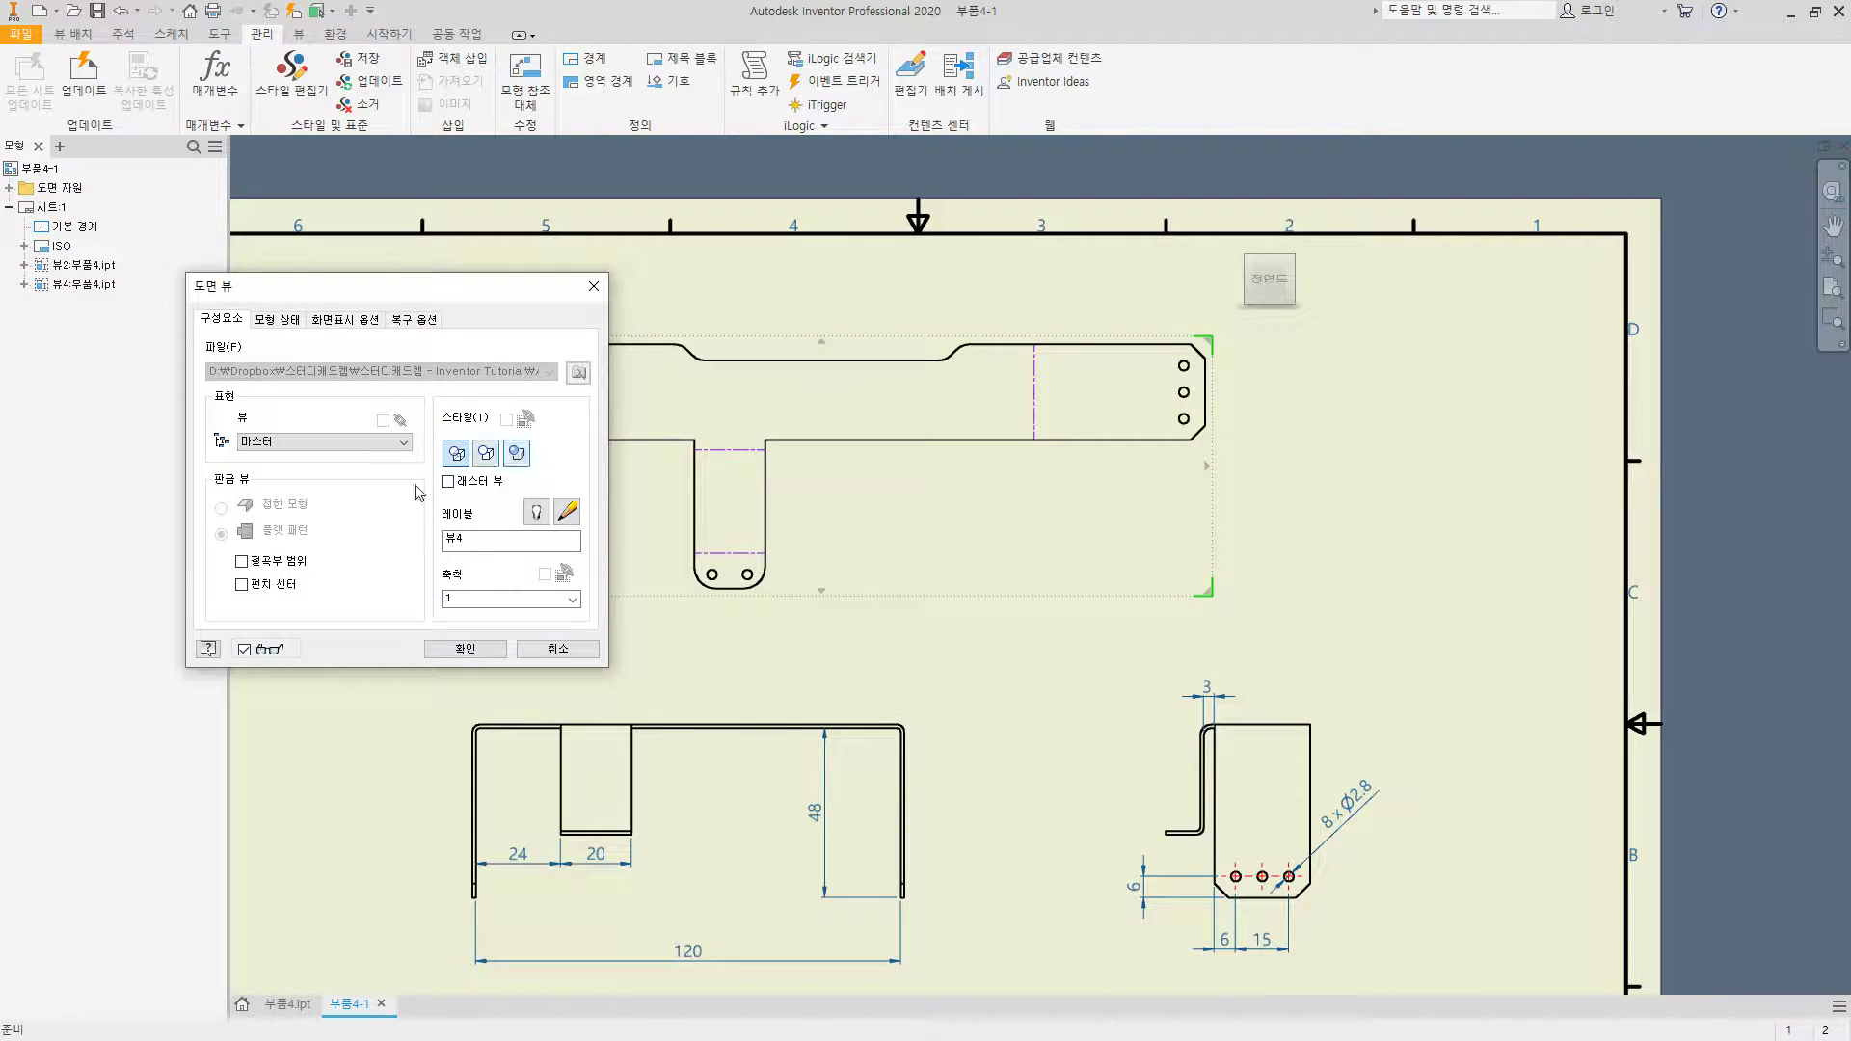
{"action": "left_click", "coordinate": [466, 649]}
{"action": "scroll", "coordinate": [622, 440], "scroll_direction": "down", "scroll_amount": 3}
{"action": "middle_click_drag", "start_coordinate": [604, 464], "coordinate": [779, 496]}
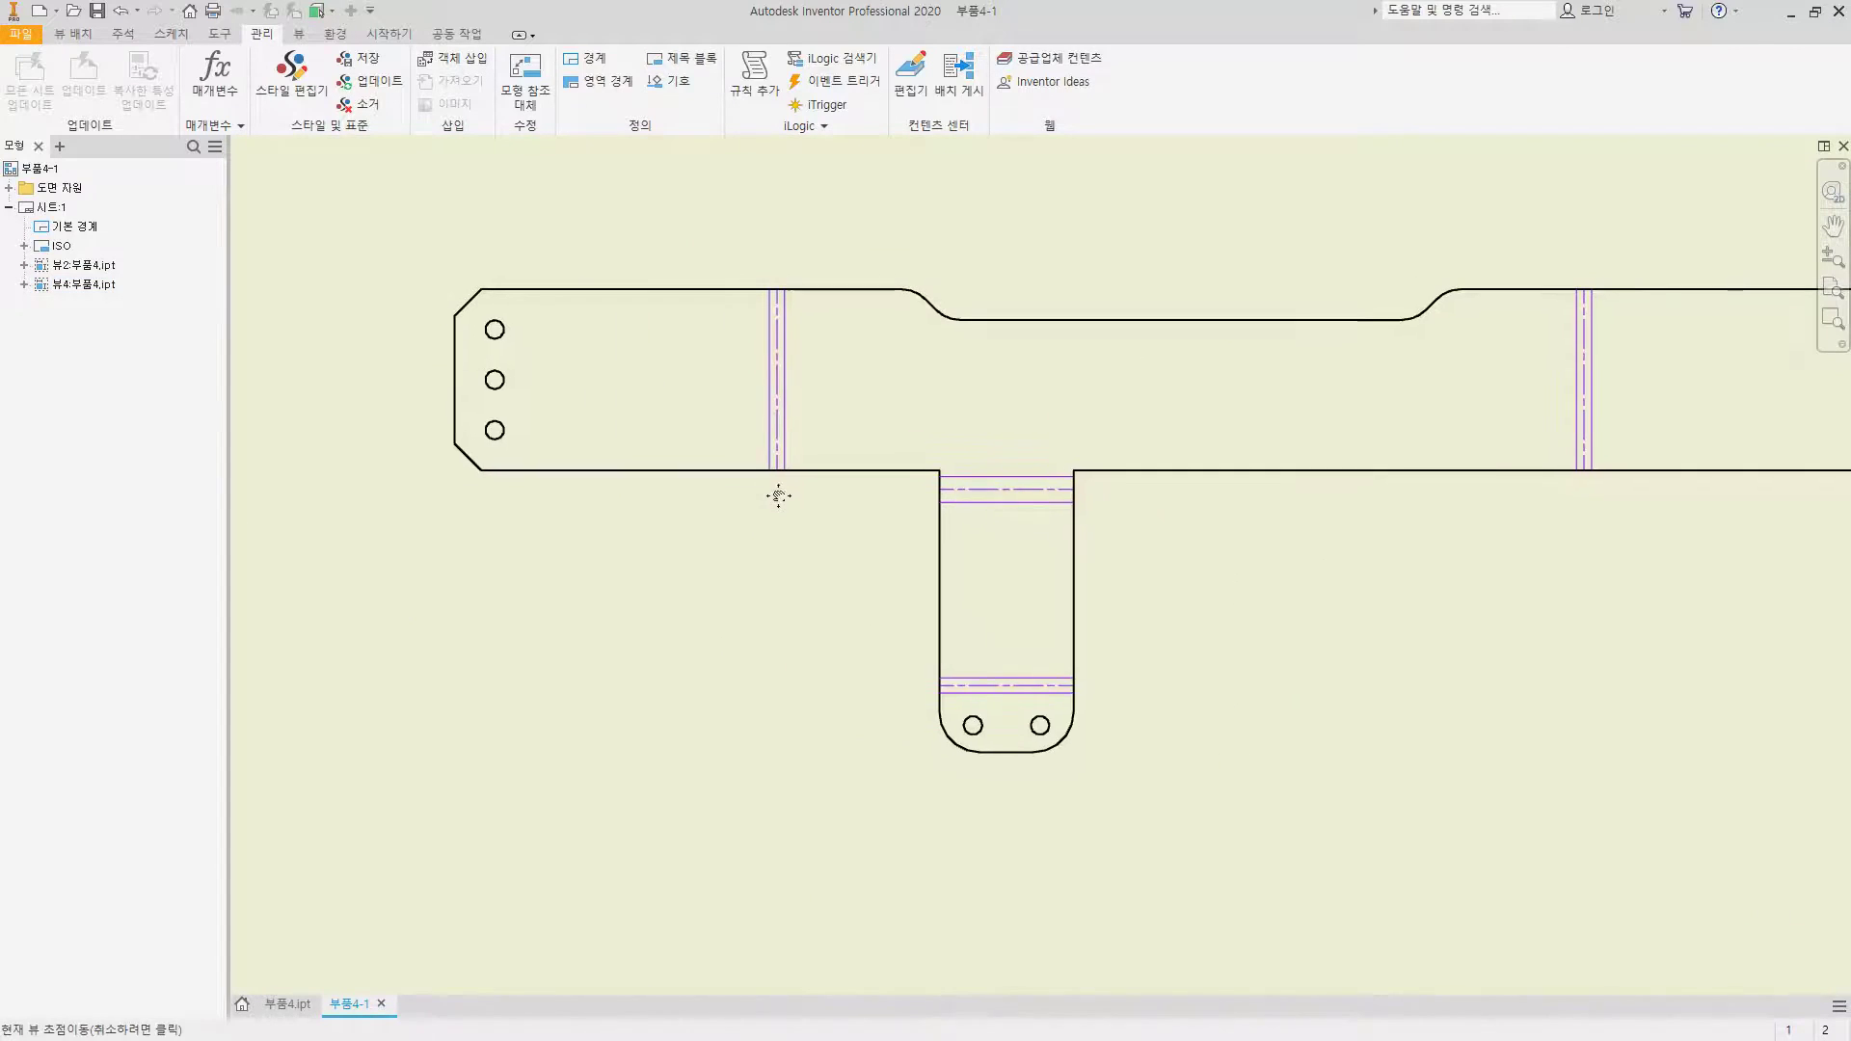
Step: Add a chamfer note to the lower-left chamfered corner of the flat pattern view, placed below and left of it
{"action": "left_click", "coordinate": [119, 35]}
{"action": "left_click", "coordinate": [268, 60]}
{"action": "left_click", "coordinate": [470, 464]}
{"action": "left_click", "coordinate": [494, 473]}
{"action": "left_click", "coordinate": [409, 511]}
{"action": "key", "text": "Escape"}
Step: Dimension the overall width of the flat pattern's horizontal strip, placed vertically beyond its right end
{"action": "middle_click_drag", "start_coordinate": [1227, 529], "coordinate": [326, 541]}
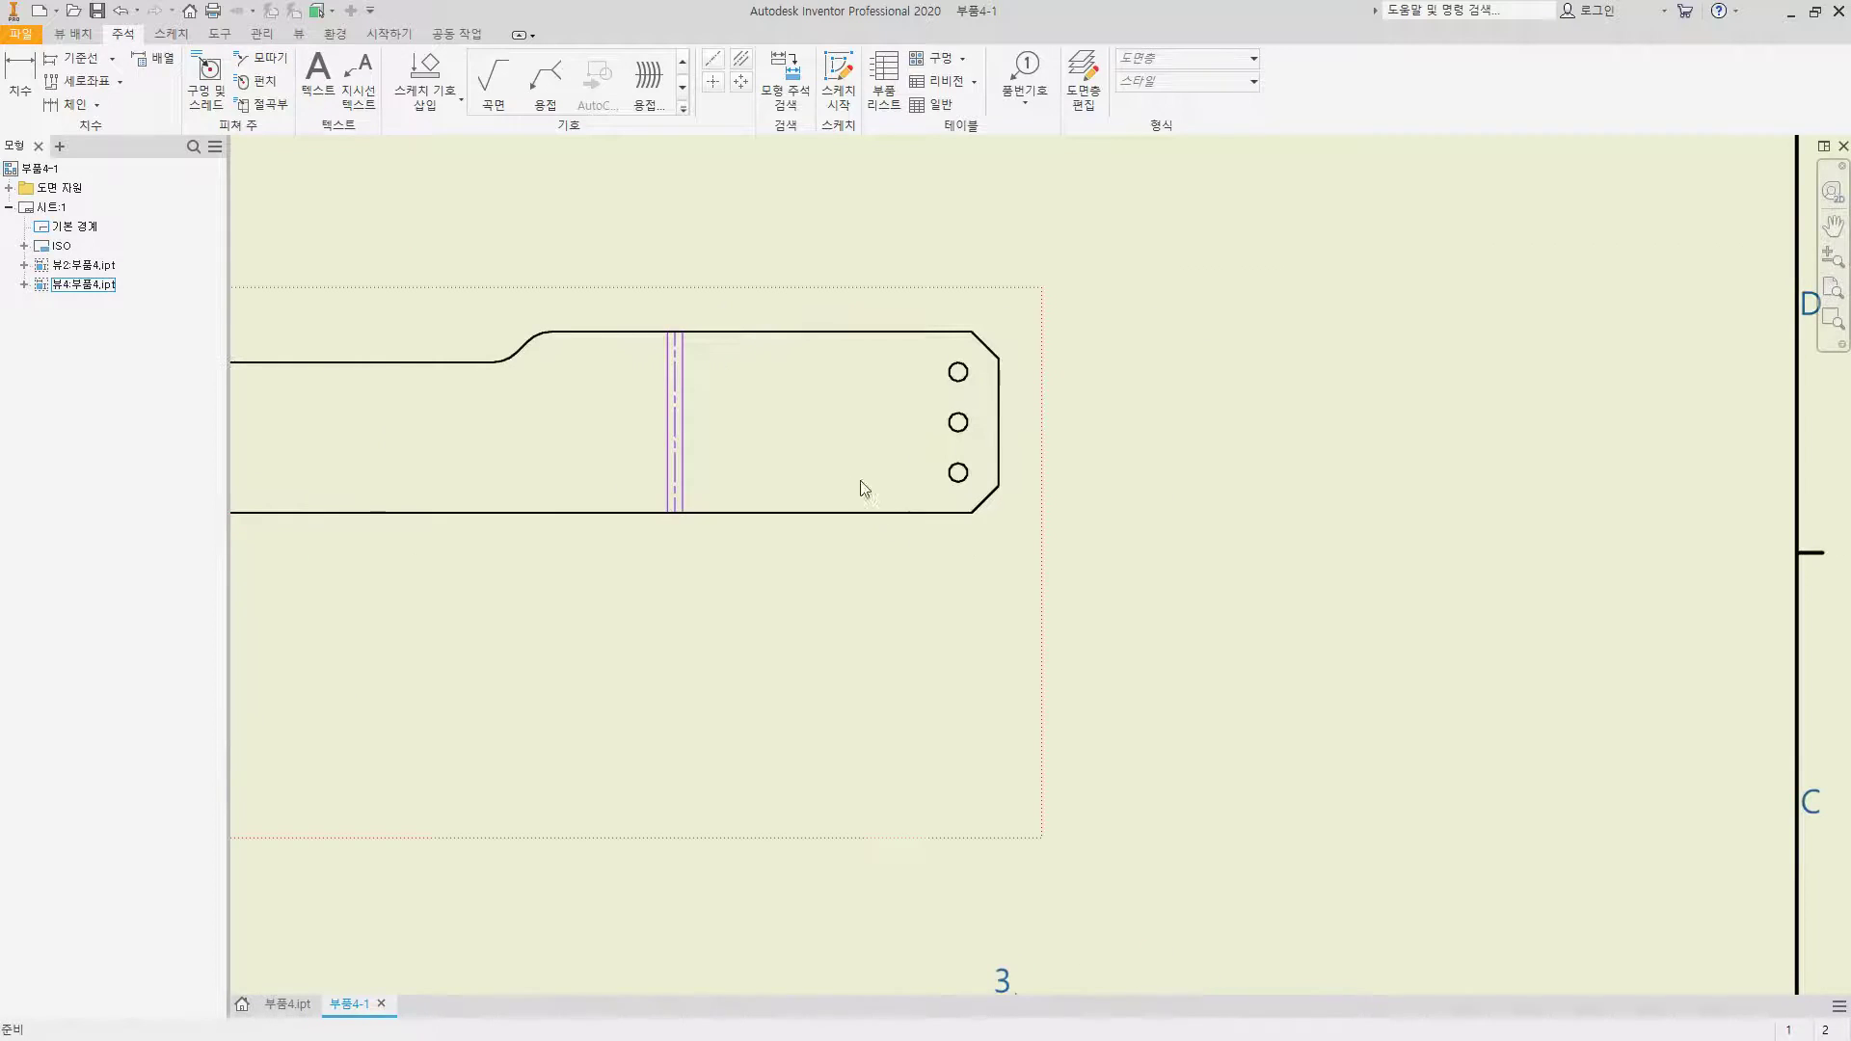
{"action": "key", "text": "d"}
{"action": "left_click", "coordinate": [927, 331]}
{"action": "left_click", "coordinate": [956, 512]}
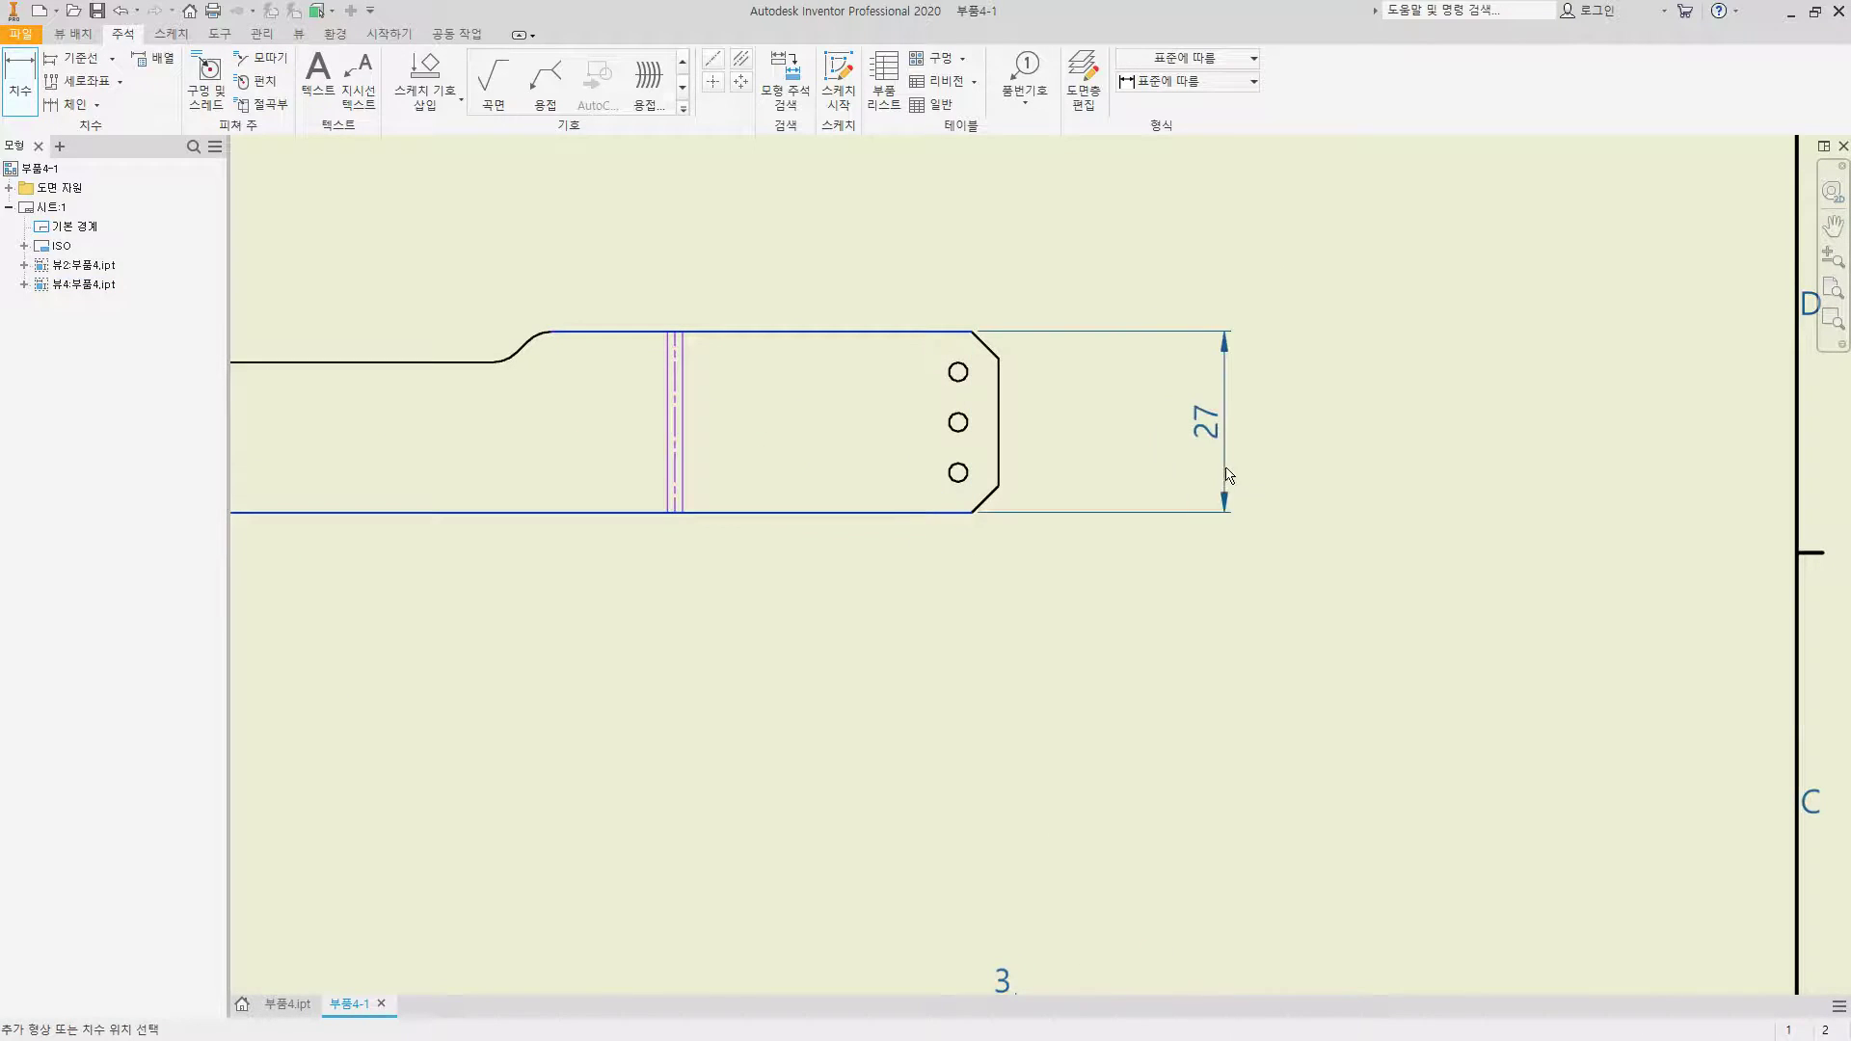
{"action": "left_click", "coordinate": [1184, 475]}
{"action": "key", "text": "Escape"}
Step: Try to dimension the vertical depth of the cutout in the flat pattern's upper edge
{"action": "middle_click_drag", "start_coordinate": [764, 463], "coordinate": [1498, 498]}
{"action": "scroll", "coordinate": [723, 501], "scroll_direction": "down", "scroll_amount": 5}
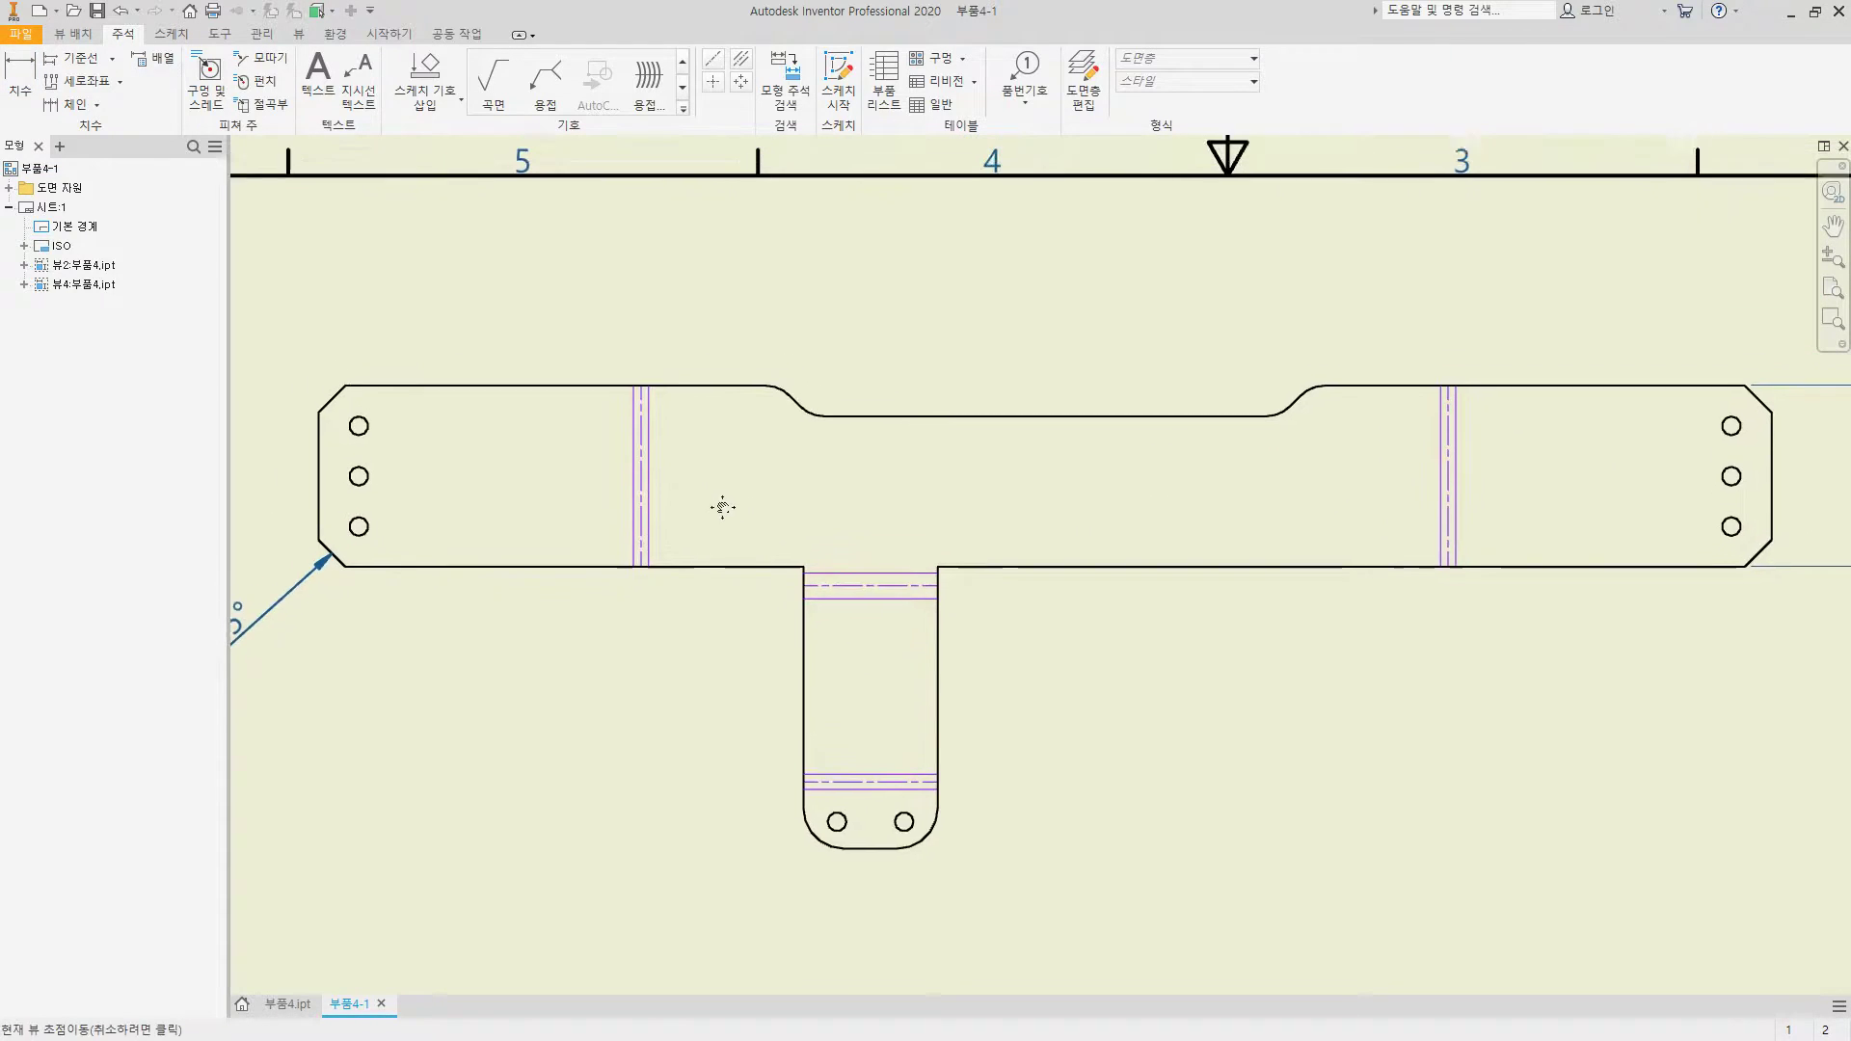
{"action": "key", "text": "d"}
{"action": "left_click", "coordinate": [925, 456]}
{"action": "left_click", "coordinate": [661, 399]}
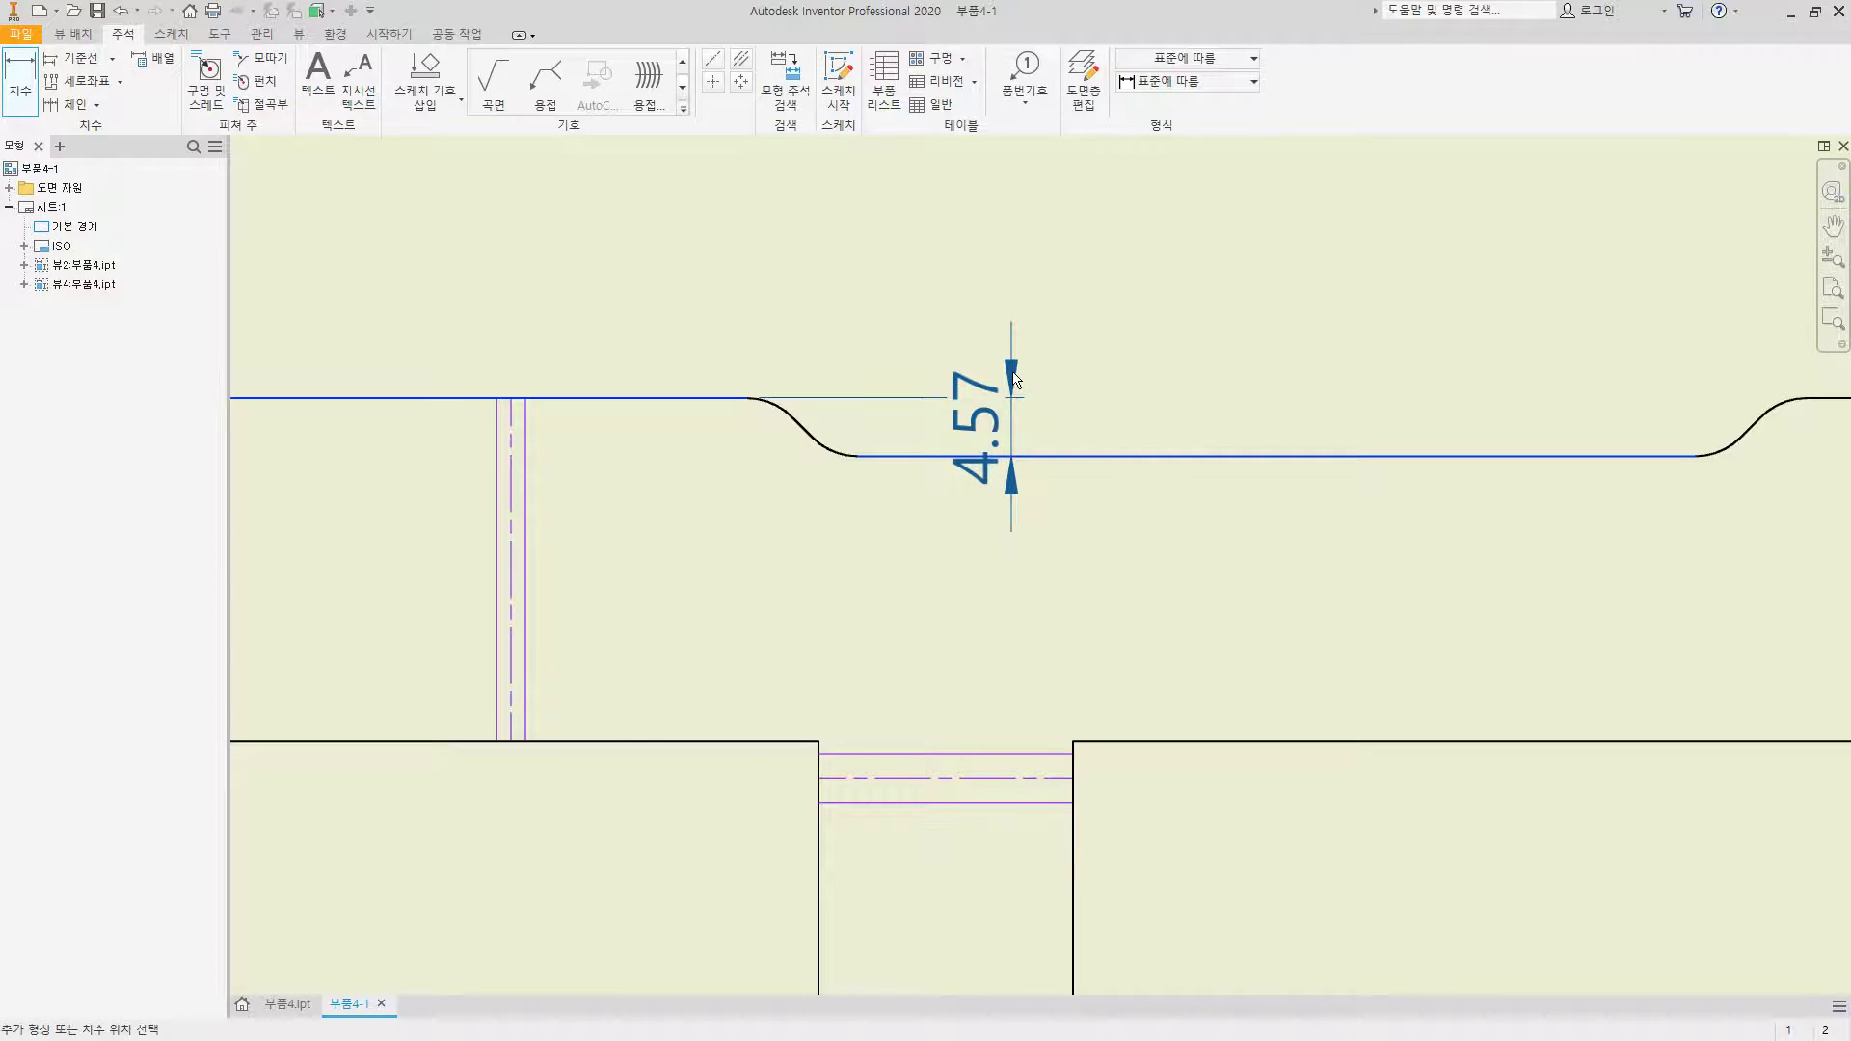
{"action": "key", "text": "Escape"}
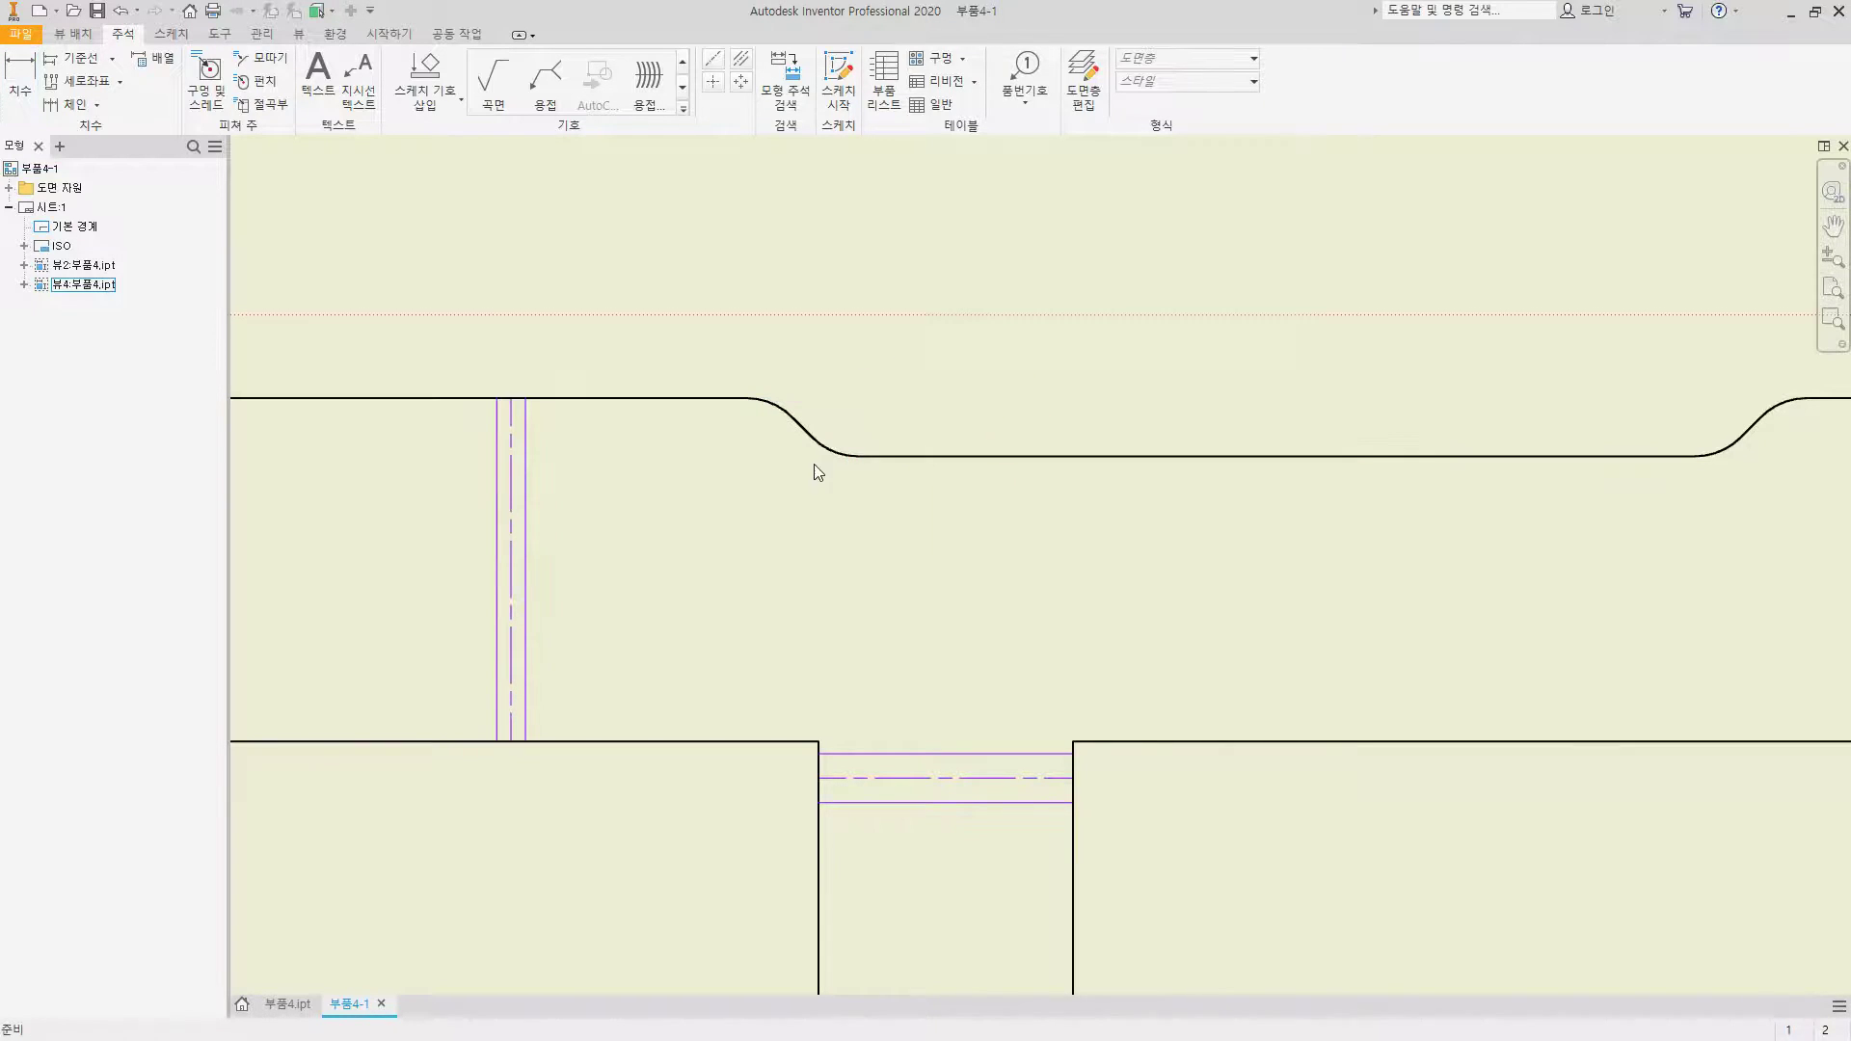
Step: Switch to the 부품4.ipt part and open the sketch of the upper-edge cutout (잘라내기1) for editing
{"action": "left_click", "coordinate": [288, 1004]}
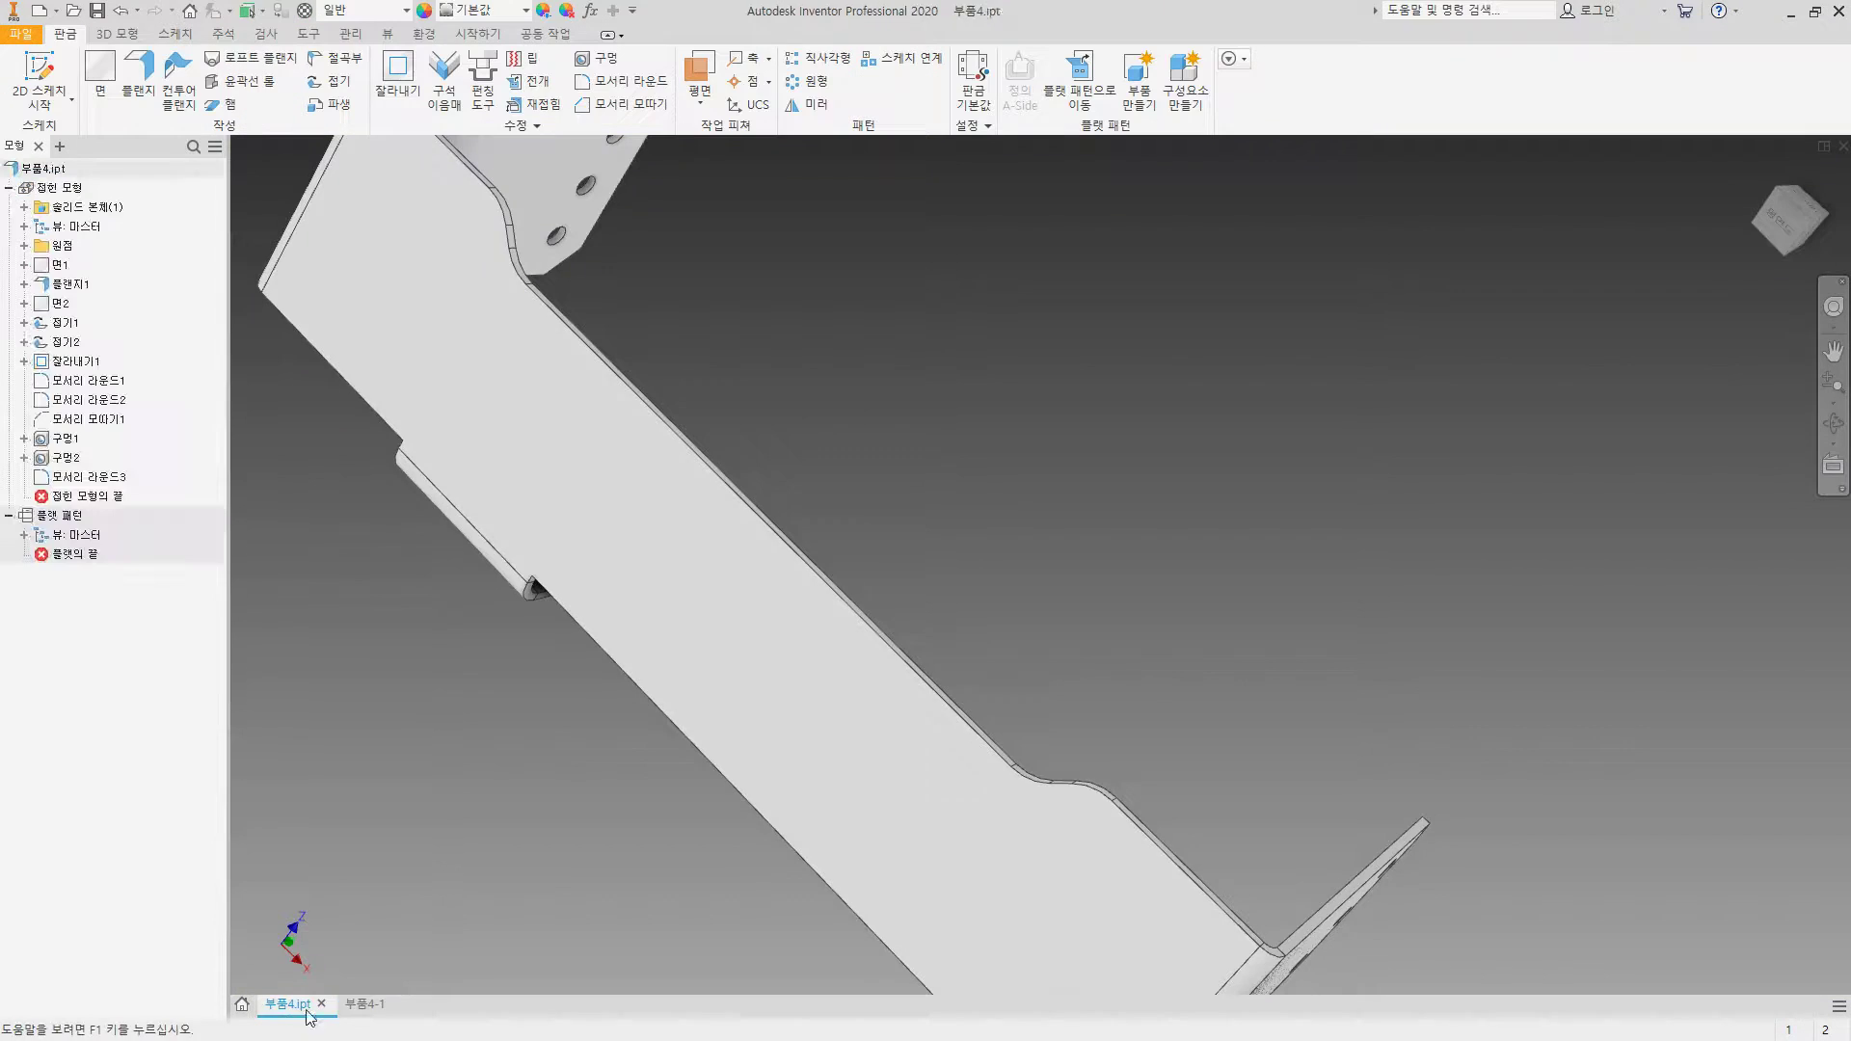
{"action": "left_click", "coordinate": [60, 343]}
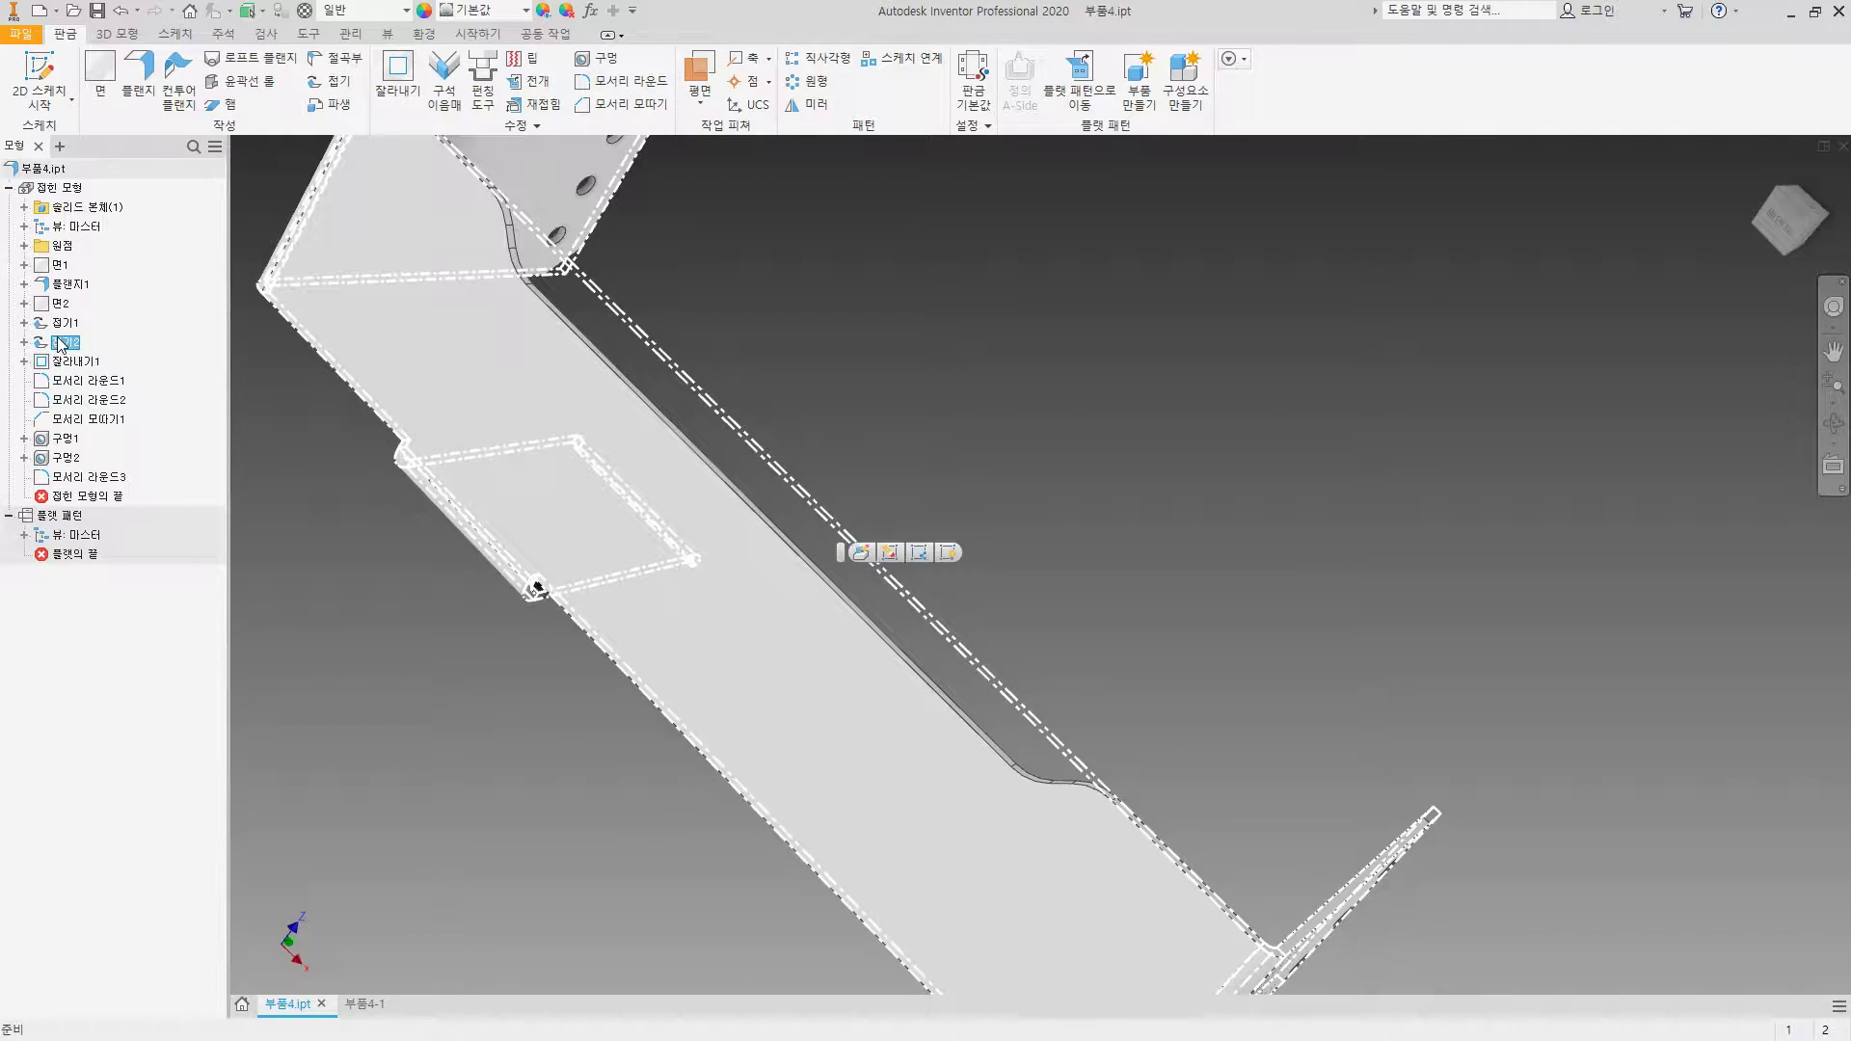
{"action": "middle_click_drag", "start_coordinate": [682, 488], "coordinate": [670, 422], "text": "shift"}
{"action": "key", "text": "Escape"}
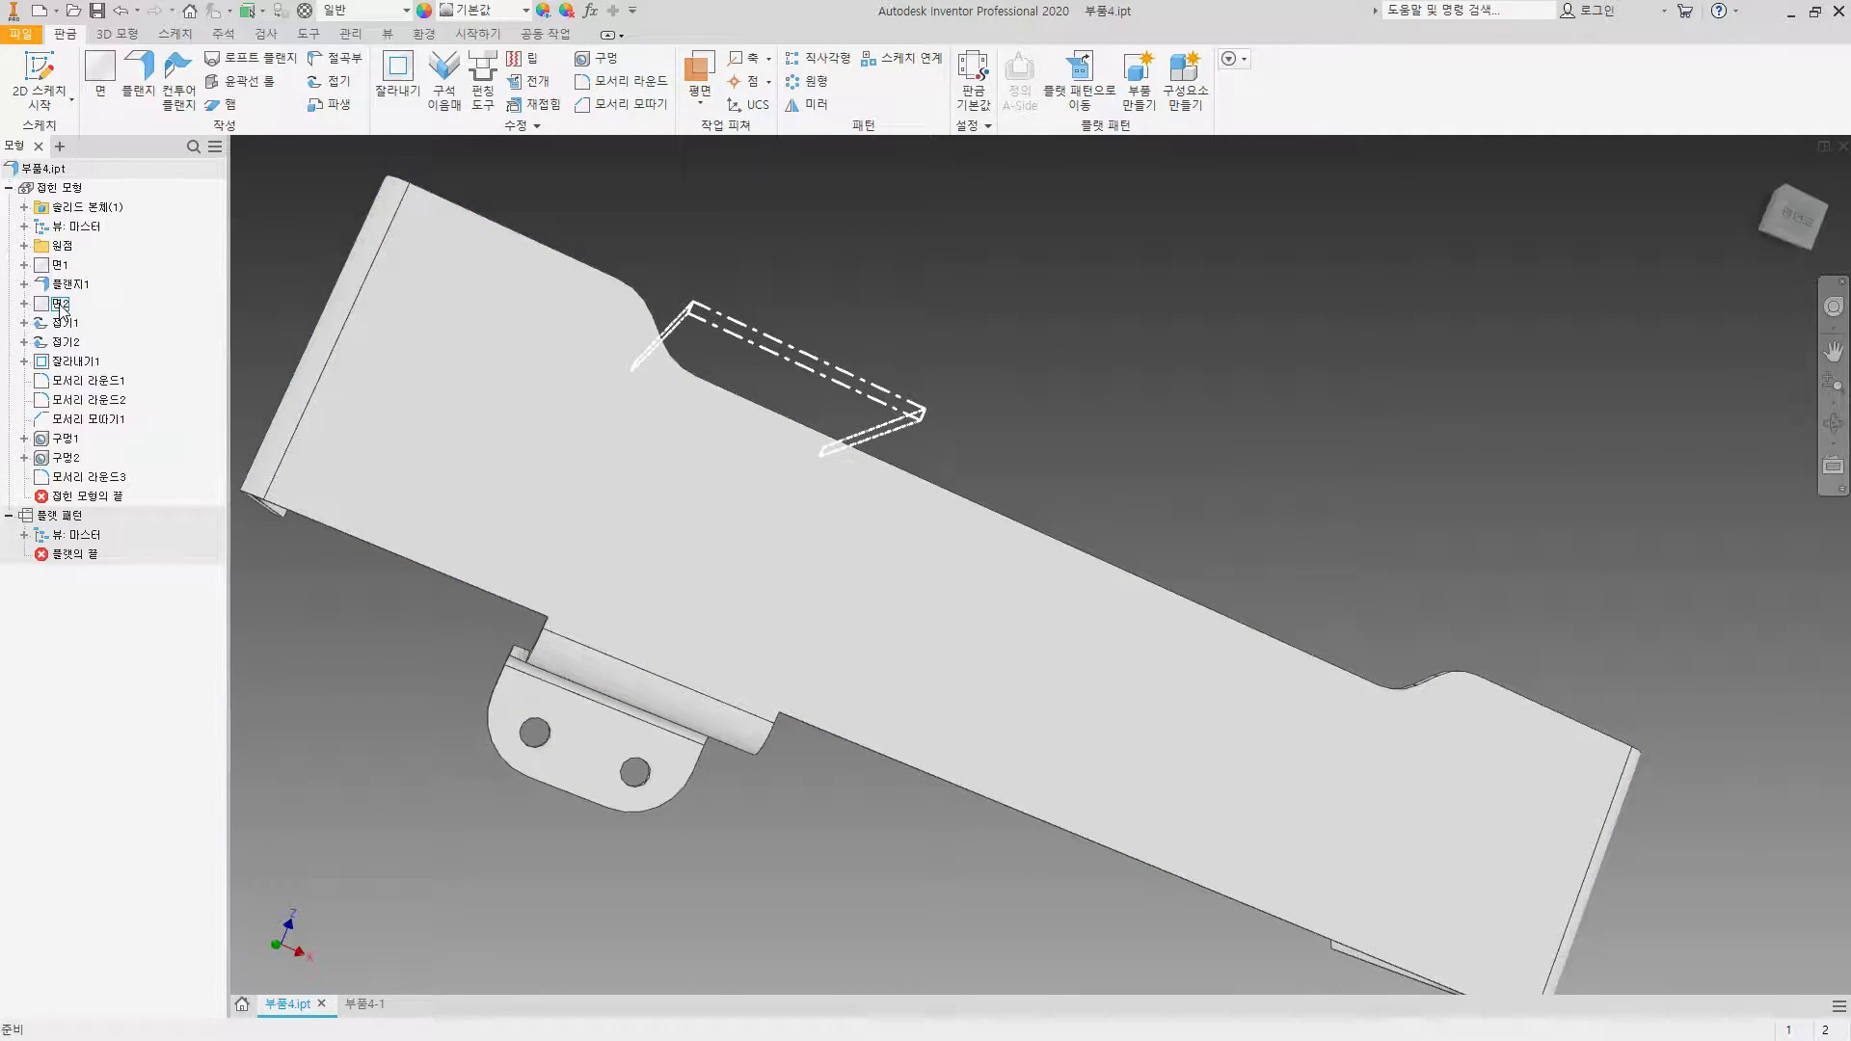
{"action": "left_click", "coordinate": [55, 364]}
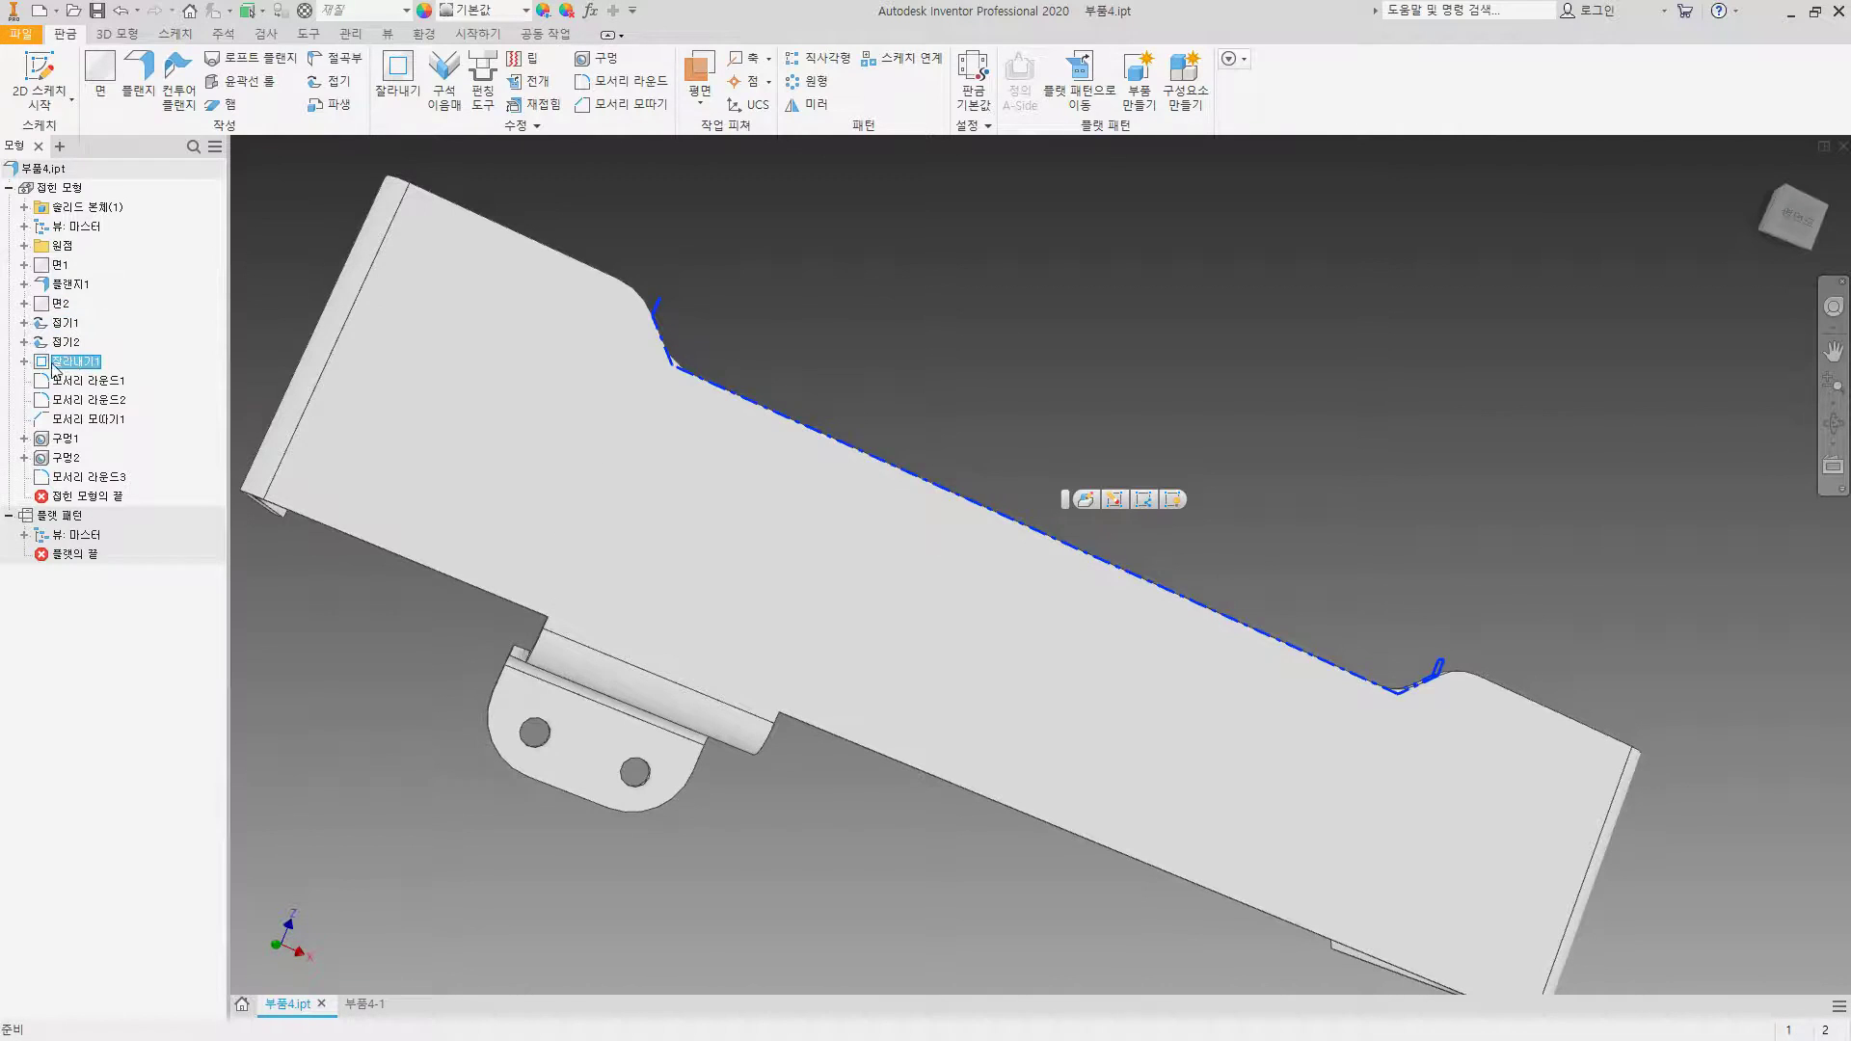
{"action": "left_click", "coordinate": [24, 361]}
{"action": "double_click", "coordinate": [87, 380]}
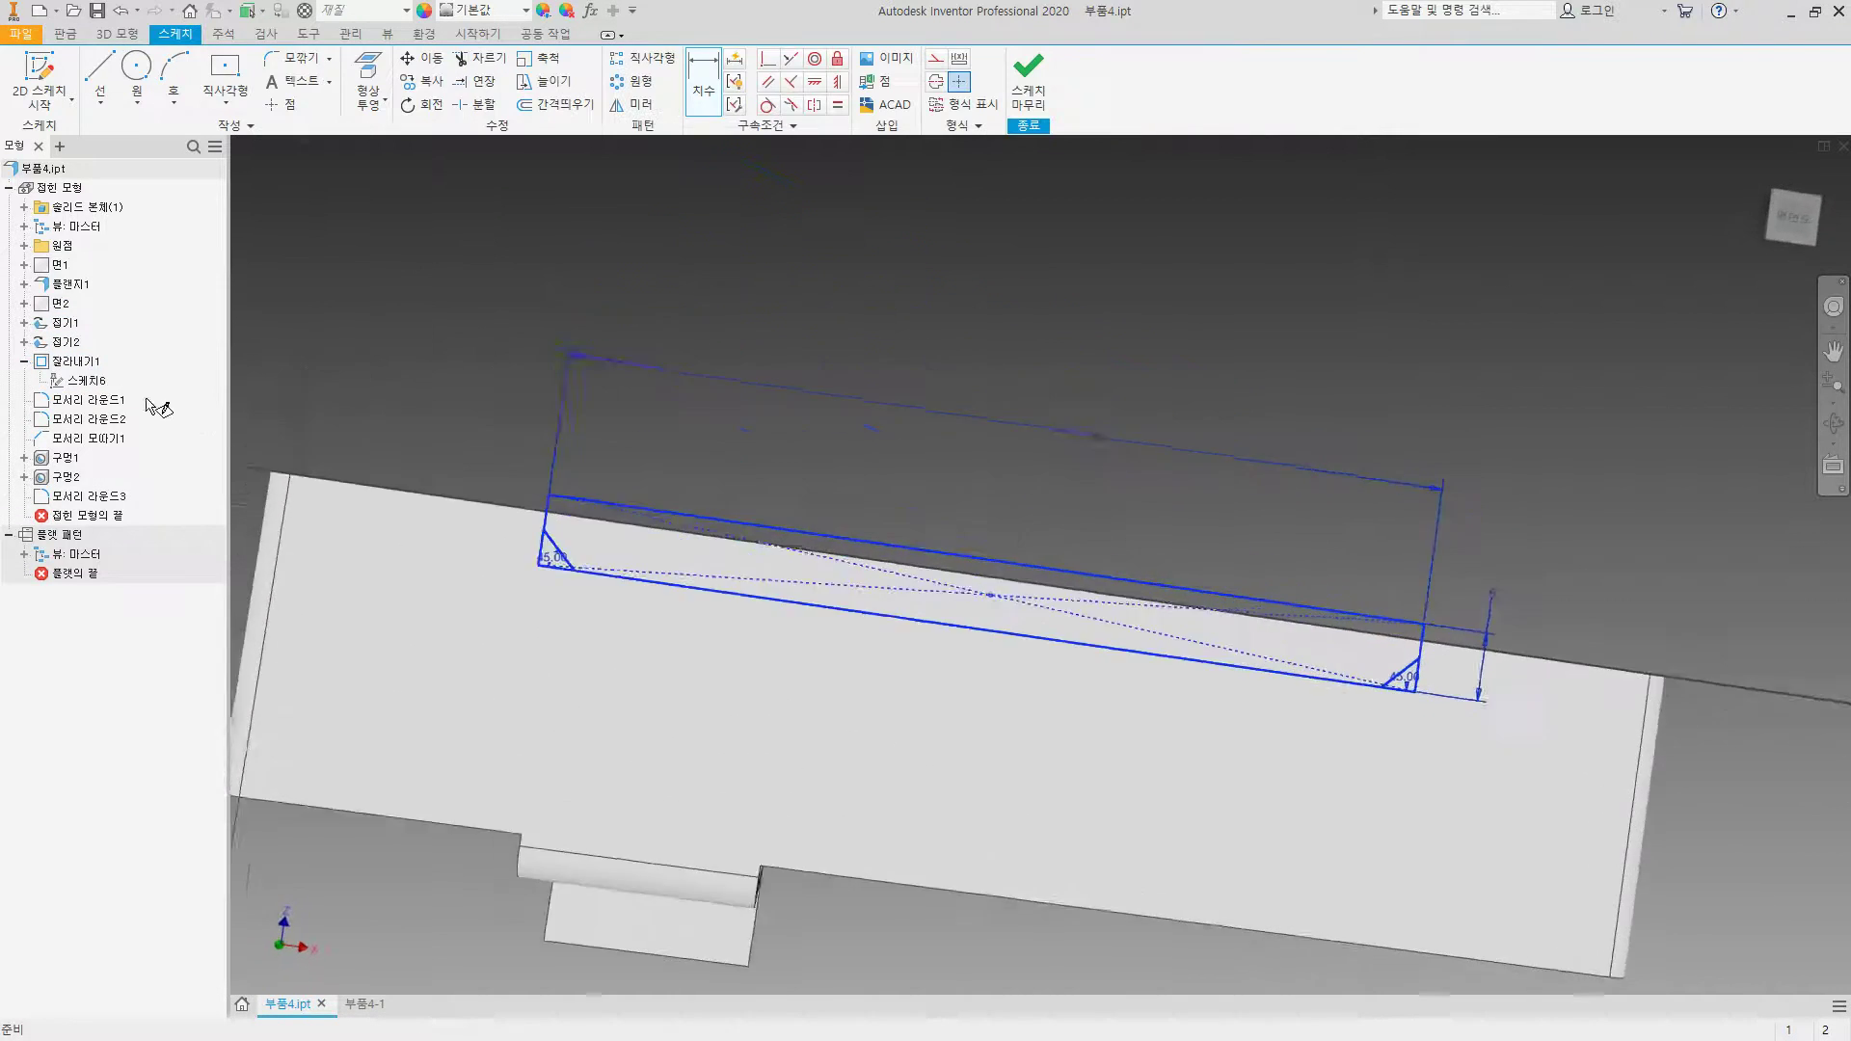
Step: Delete the vertical height dimension of the cutout's sketch rectangle
{"action": "scroll", "coordinate": [1070, 644], "scroll_direction": "down", "scroll_amount": 3}
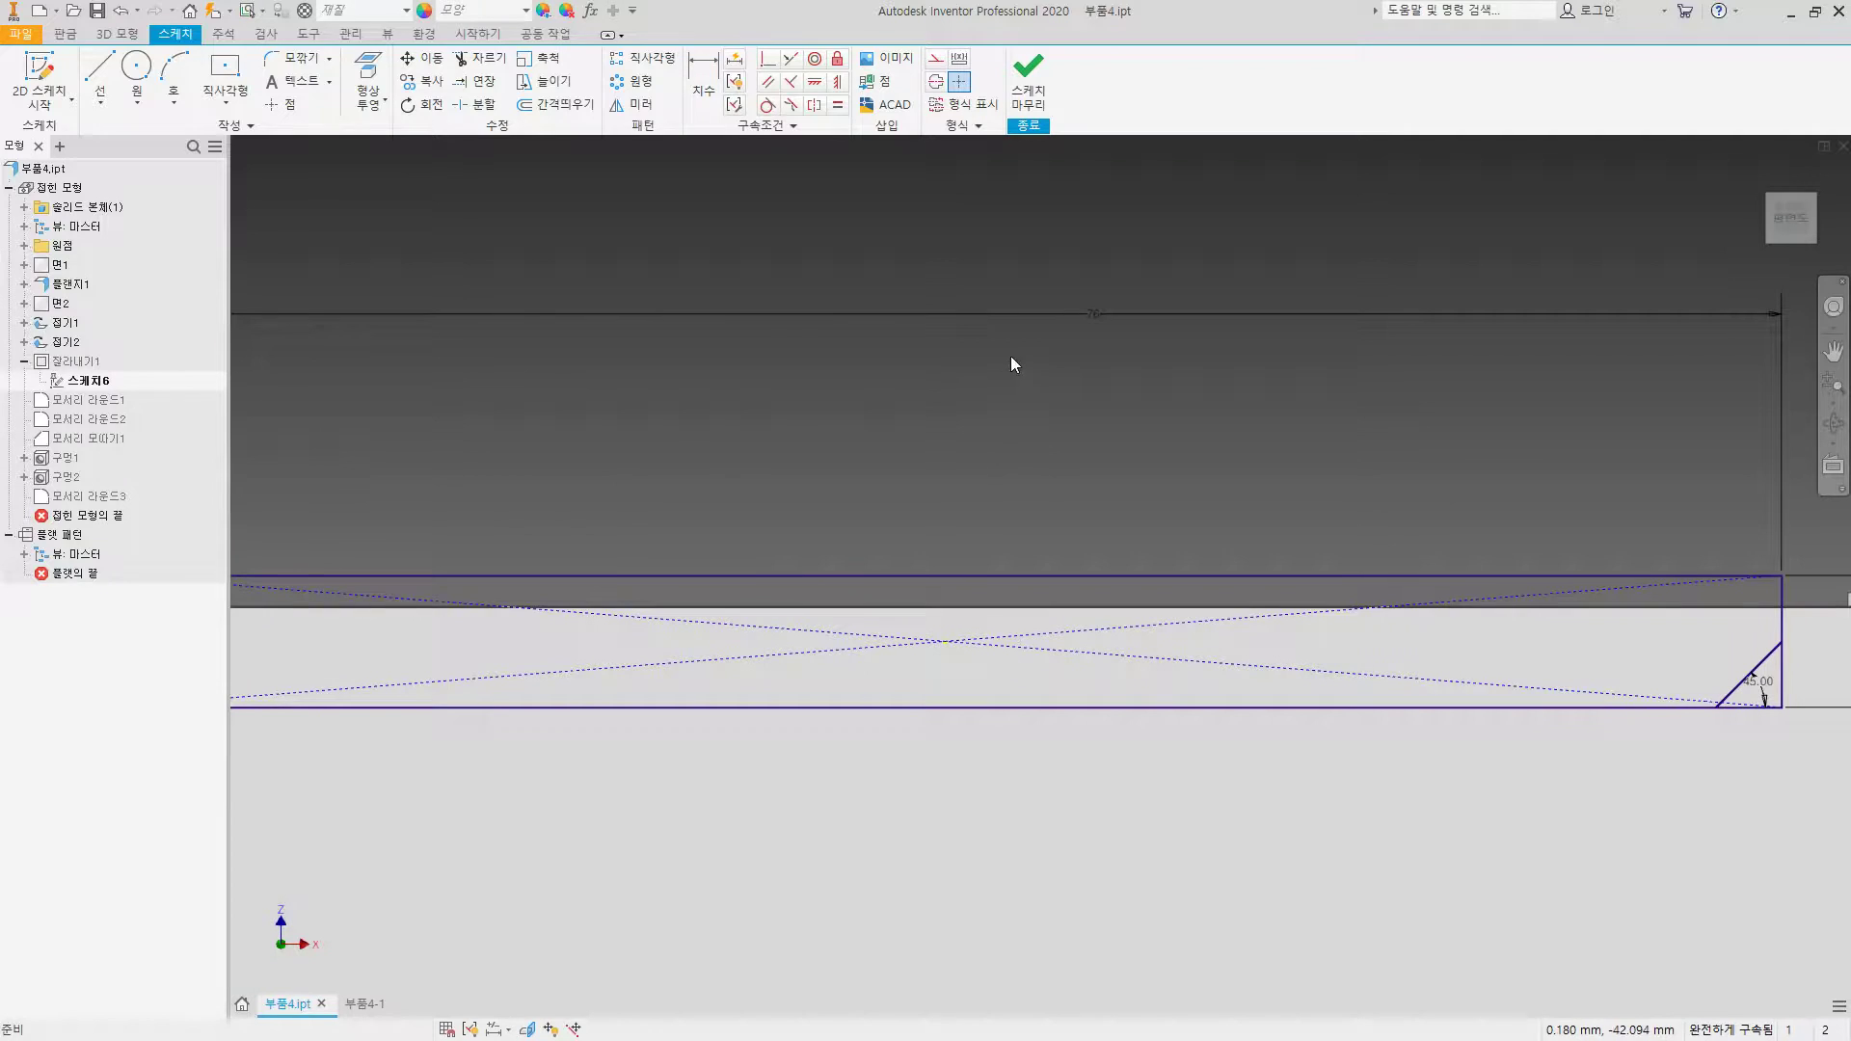
{"action": "scroll", "coordinate": [928, 364], "scroll_direction": "up", "scroll_amount": 2}
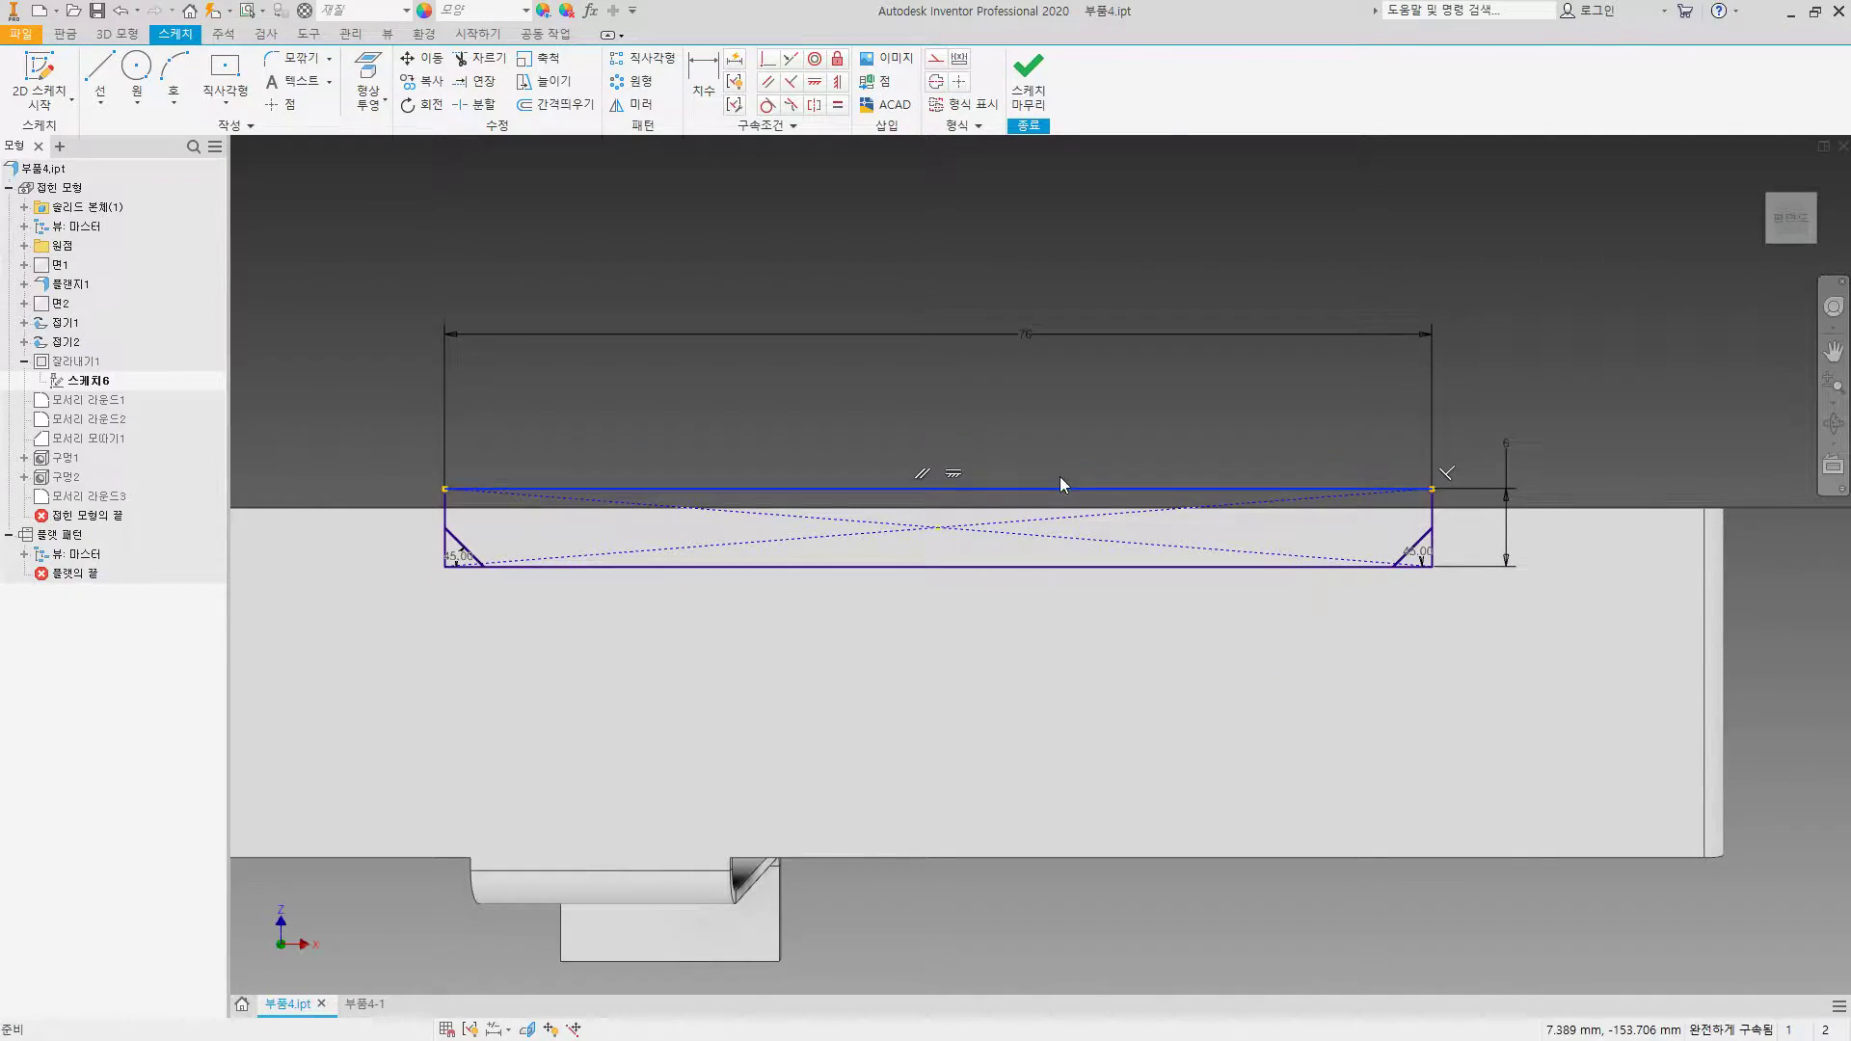
{"action": "scroll", "coordinate": [1459, 527], "scroll_direction": "down", "scroll_amount": 3}
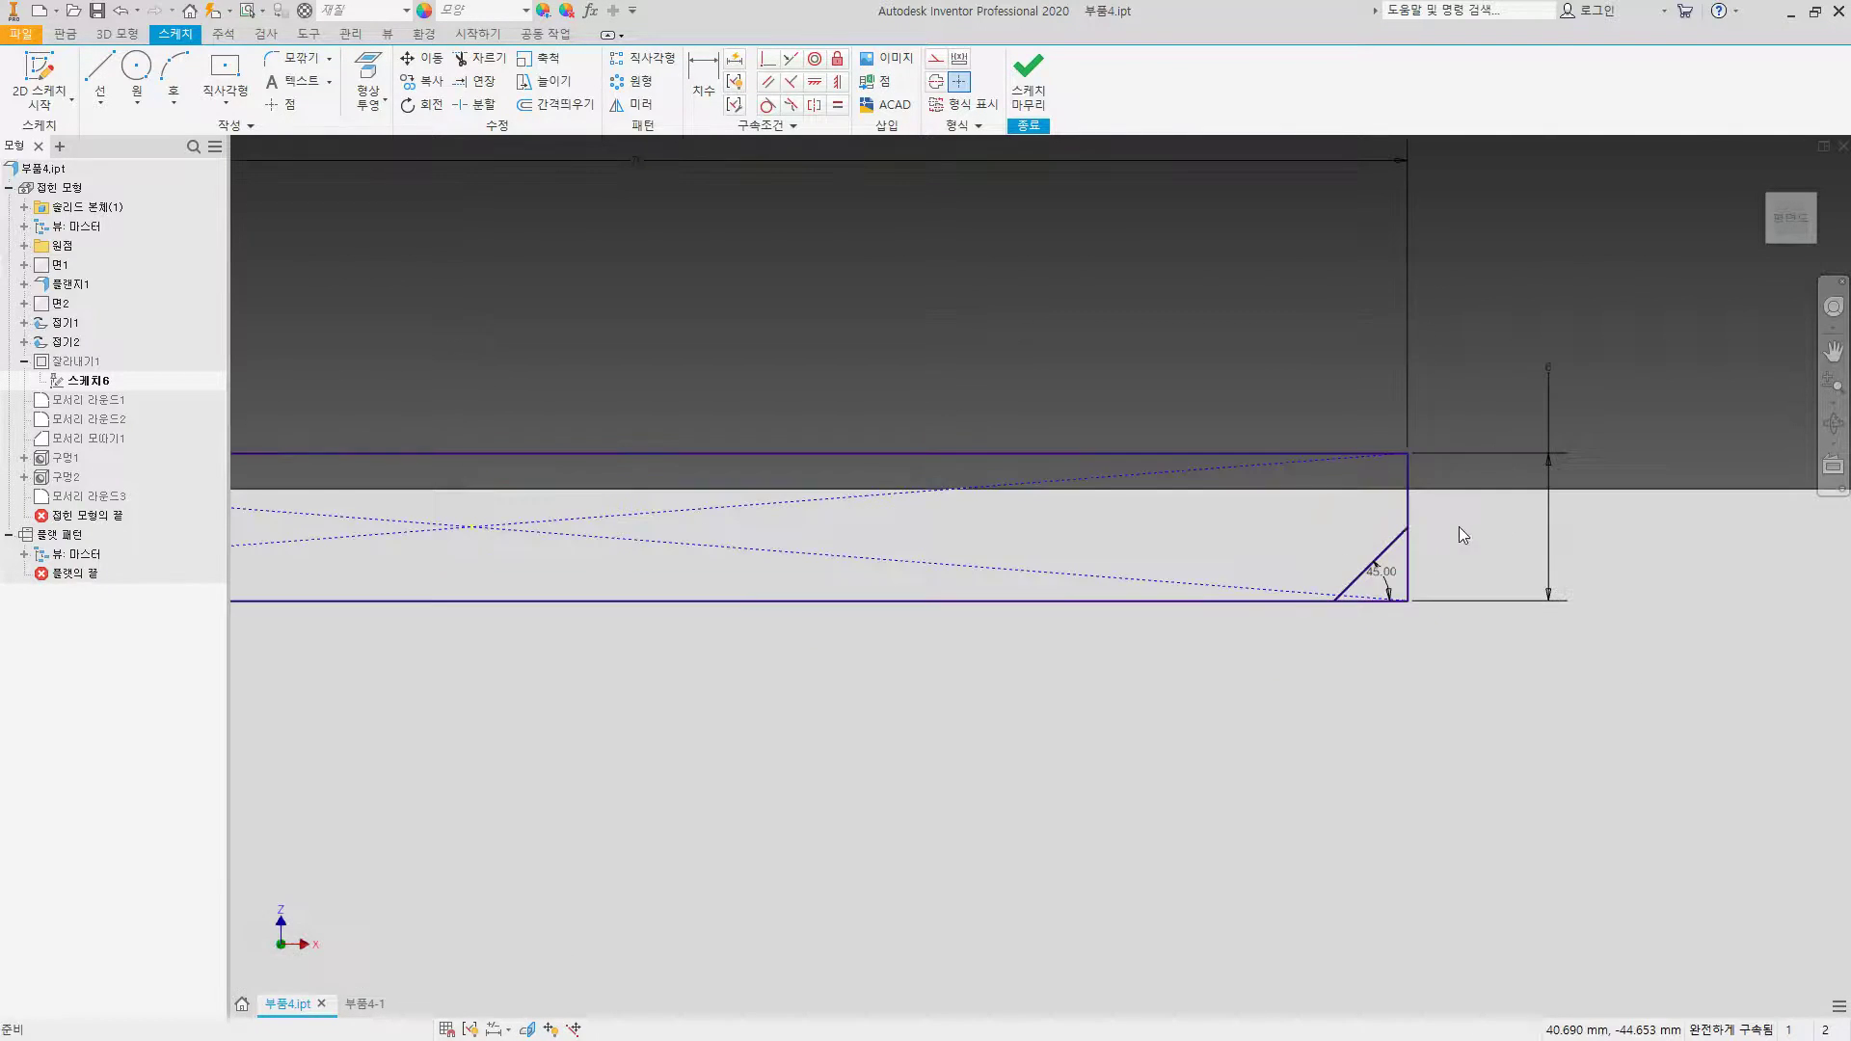
{"action": "left_click", "coordinate": [1553, 385]}
{"action": "key", "text": "Delete"}
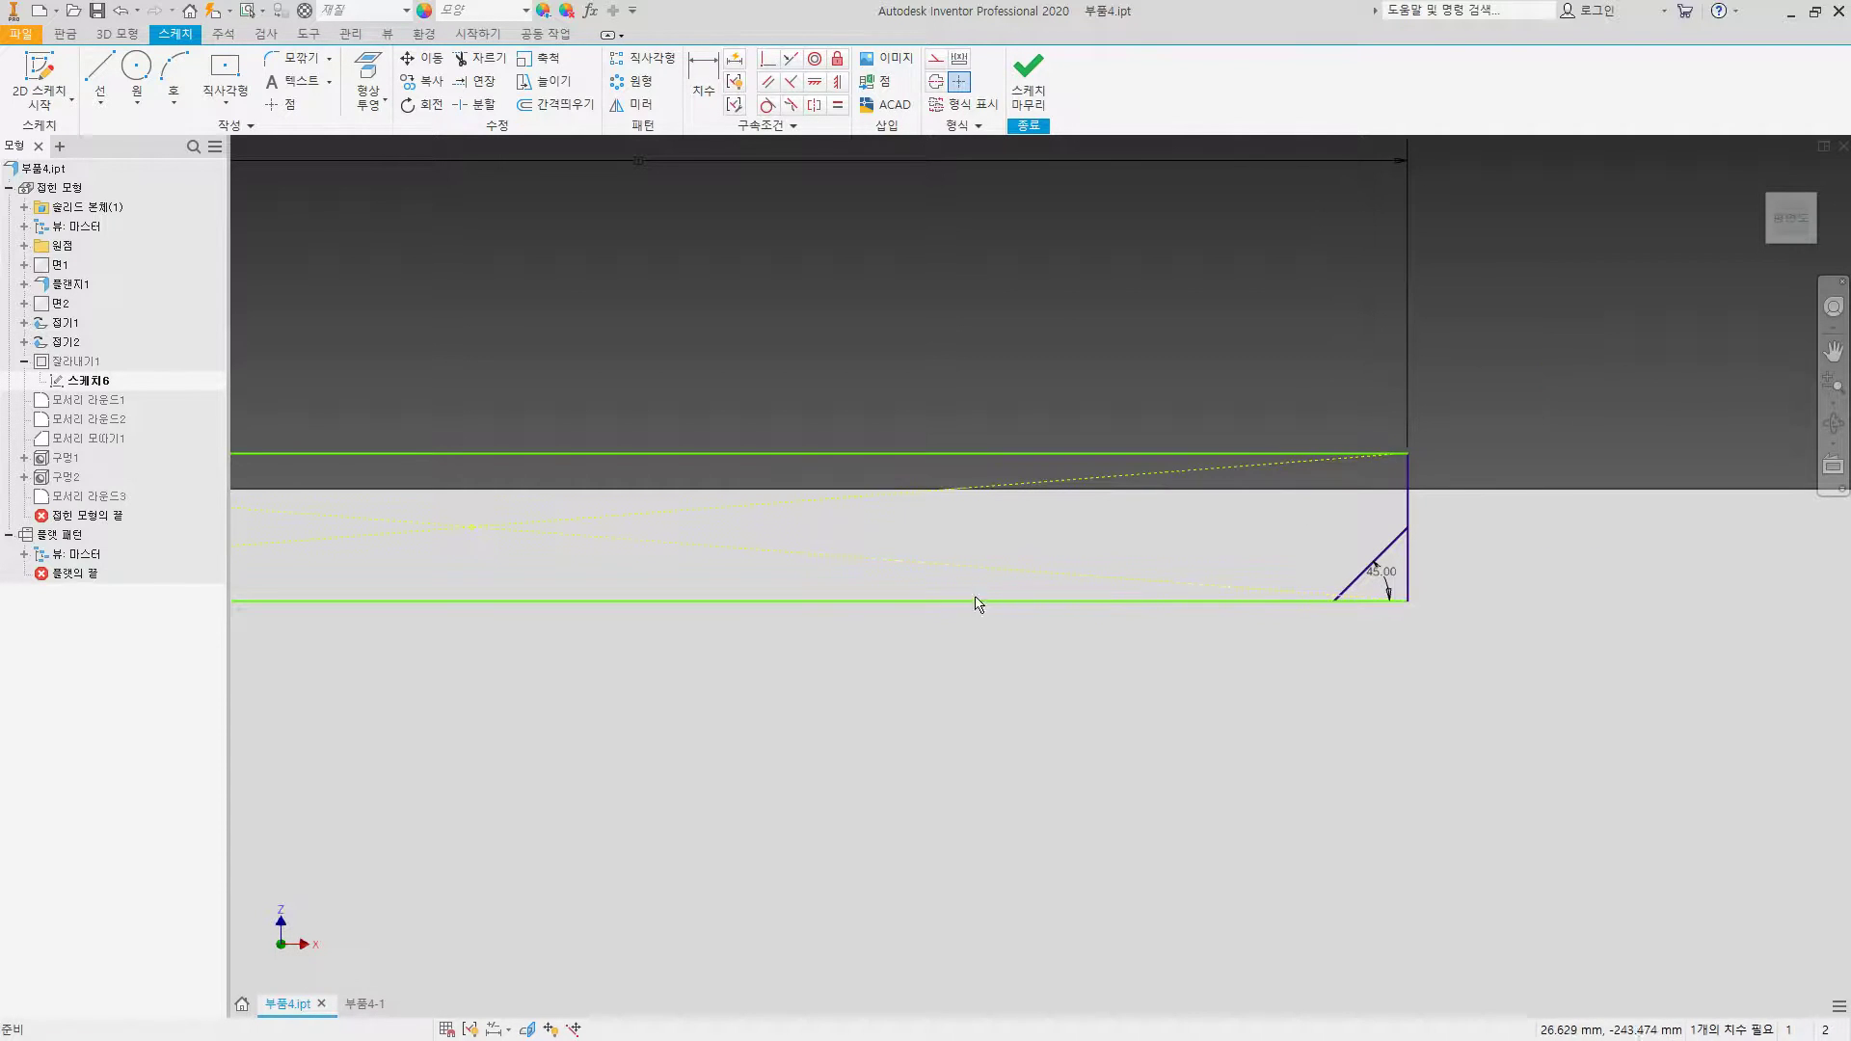
Step: Dimension the distance from the plate's upper edge to the cutout's lower line as 3 mm
{"action": "left_click", "coordinate": [722, 77]}
{"action": "left_click", "coordinate": [1263, 491]}
{"action": "left_click", "coordinate": [1177, 603]}
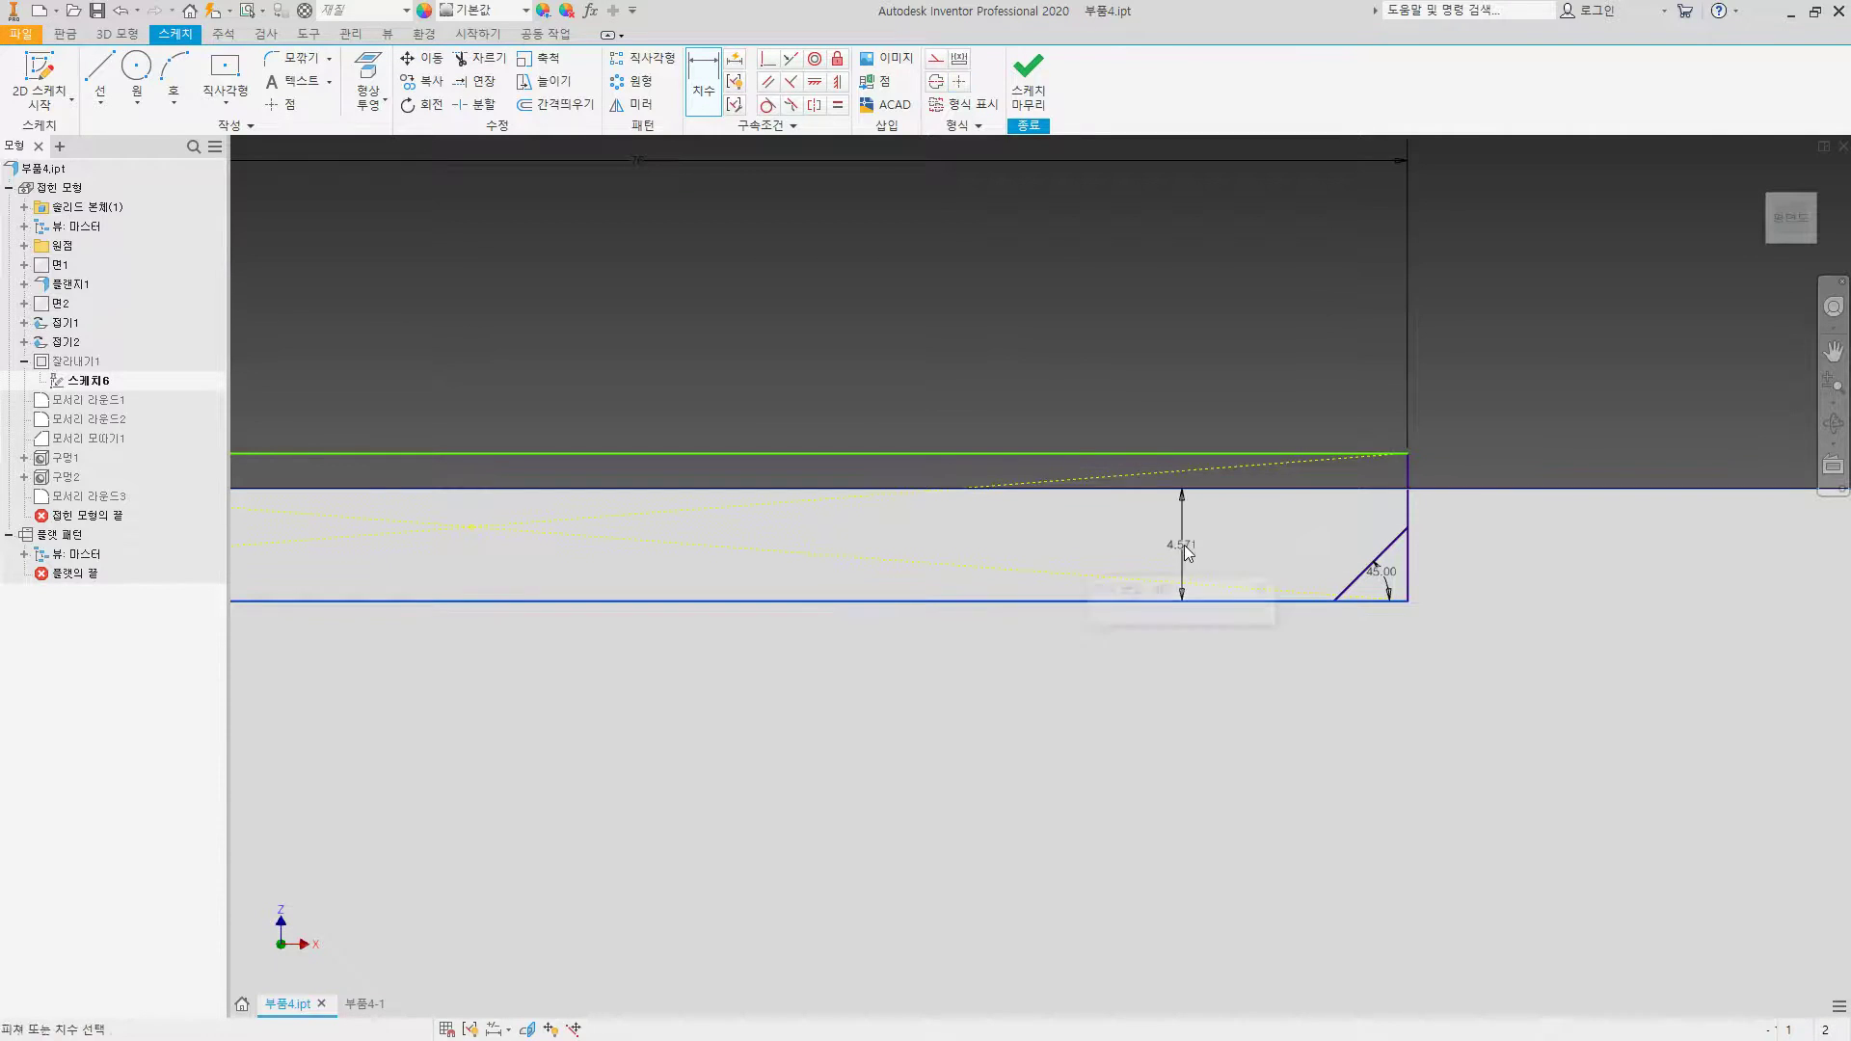
{"action": "left_click", "coordinate": [1180, 554]}
{"action": "type", "text": "3"}
{"action": "key", "text": "Return"}
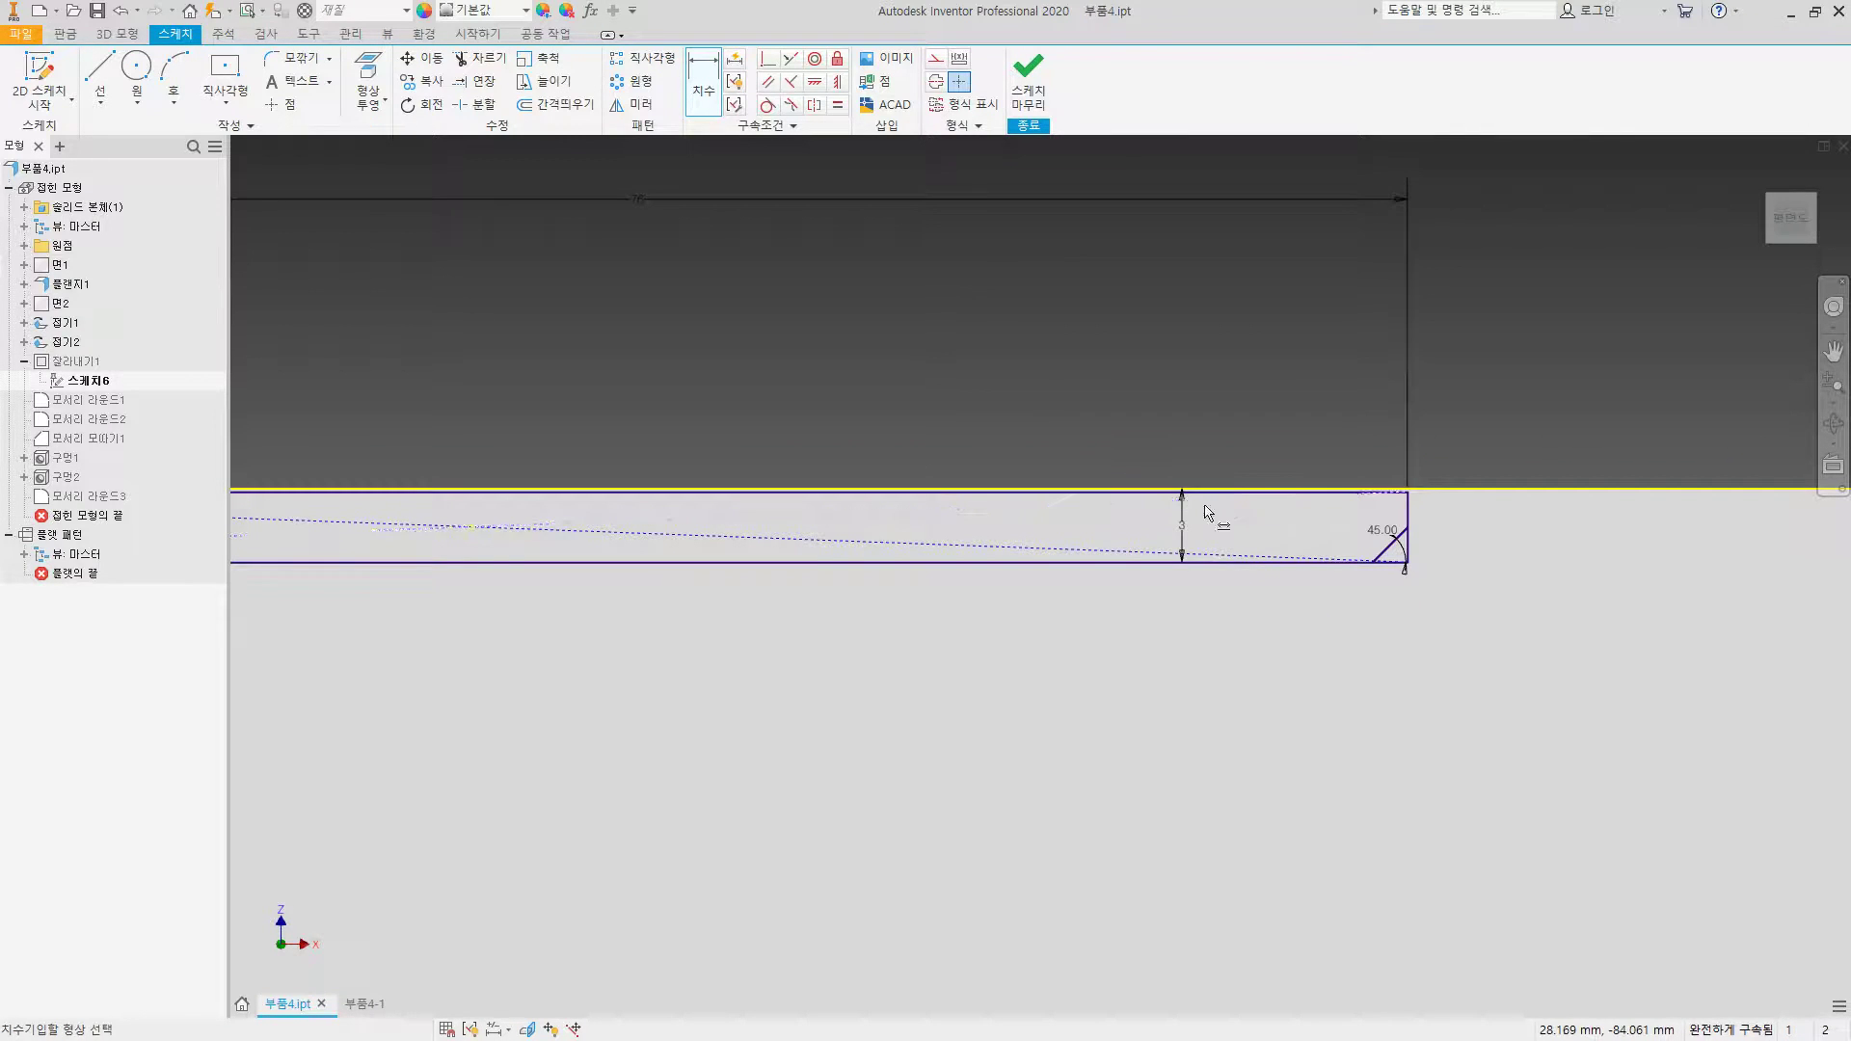
Step: Delete the 3 mm dimension between the plate's upper edge and the cutout's lower line
{"action": "mouse_move", "coordinate": [1054, 517]}
{"action": "middle_mouse_down"}
{"action": "mouse_move", "coordinate": [1269, 542]}
{"action": "mouse_move", "coordinate": [1282, 564]}
{"action": "middle_mouse_up"}
{"action": "middle_click_drag", "start_coordinate": [959, 559], "coordinate": [1376, 604]}
{"action": "key", "text": "Escape"}
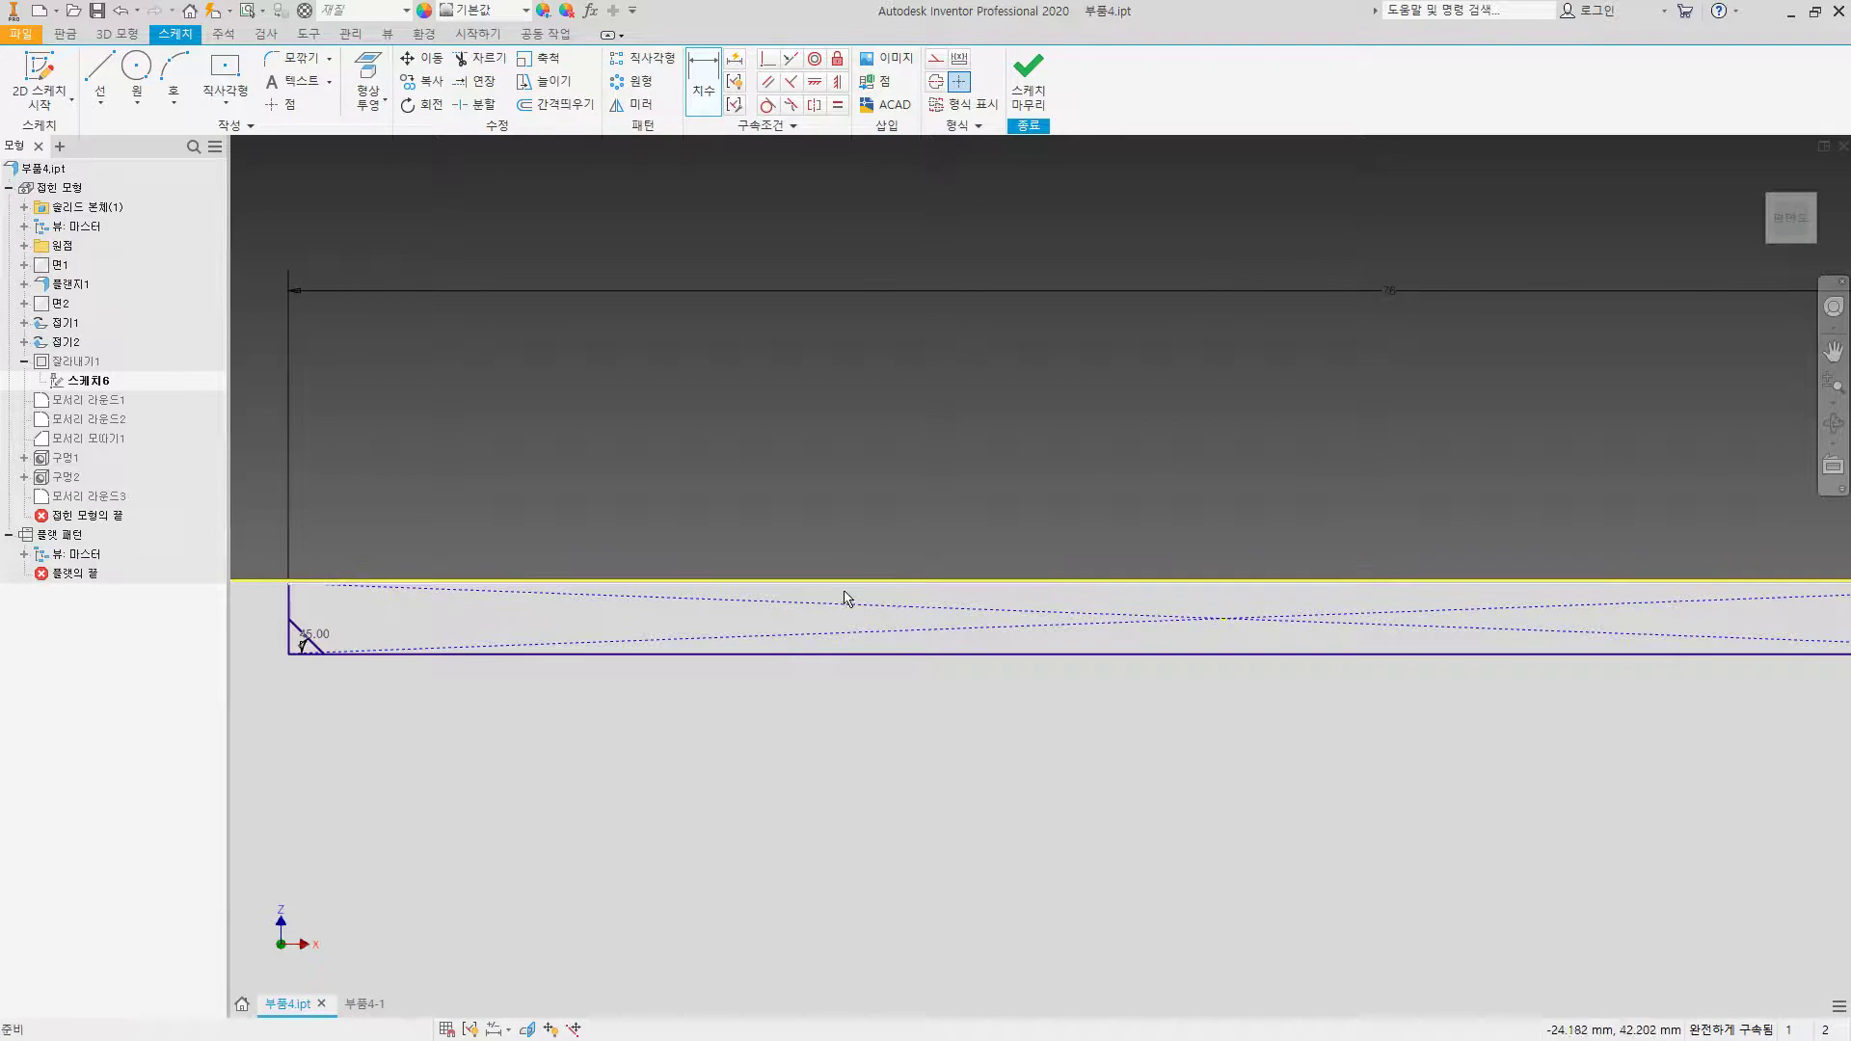
{"action": "left_click", "coordinate": [983, 579]}
{"action": "scroll", "coordinate": [983, 580], "scroll_direction": "down", "scroll_amount": 5}
{"action": "scroll", "coordinate": [1182, 570], "scroll_direction": "up", "scroll_amount": 10}
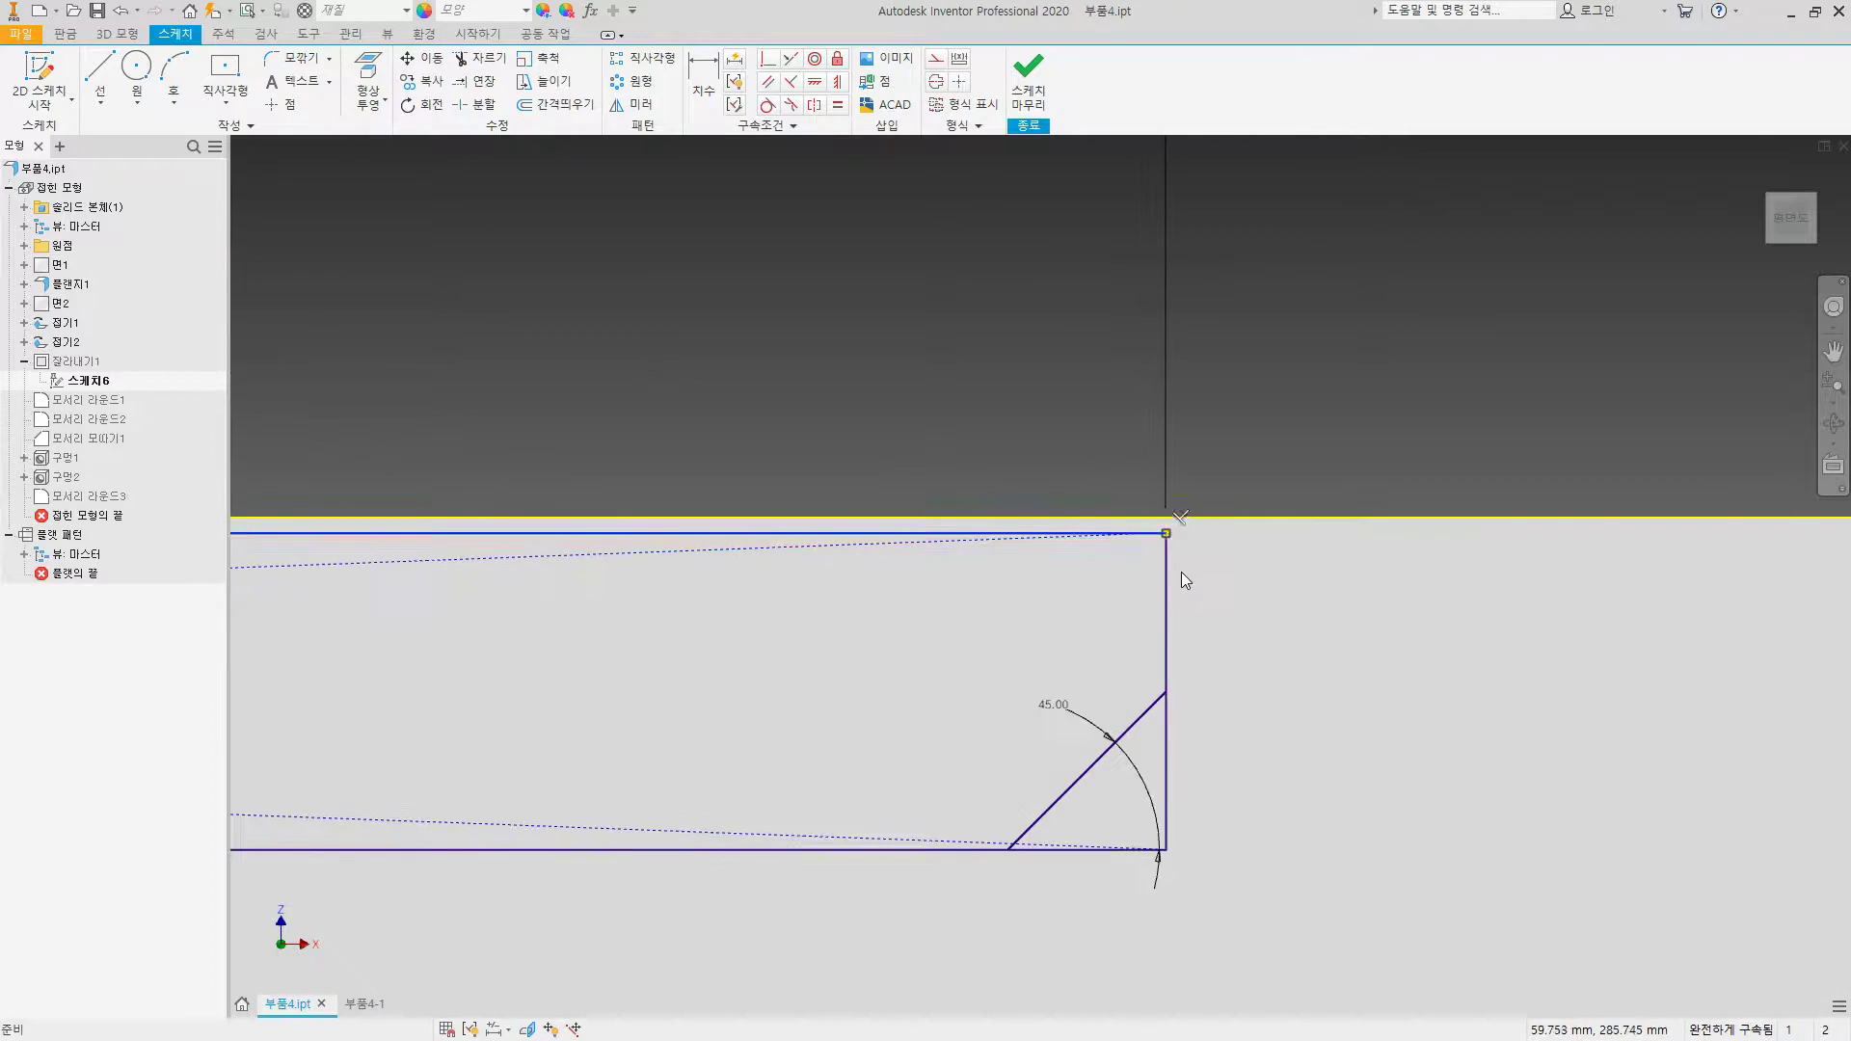
{"action": "scroll", "coordinate": [1189, 576], "scroll_direction": "down", "scroll_amount": 2}
{"action": "scroll", "coordinate": [762, 614], "scroll_direction": "down", "scroll_amount": 2}
{"action": "key", "text": "Delete"}
Step: Constrain the upper line of the cutout rectangle collinear with the plate's upper edge
{"action": "middle_click_drag", "start_coordinate": [812, 635], "coordinate": [1059, 627]}
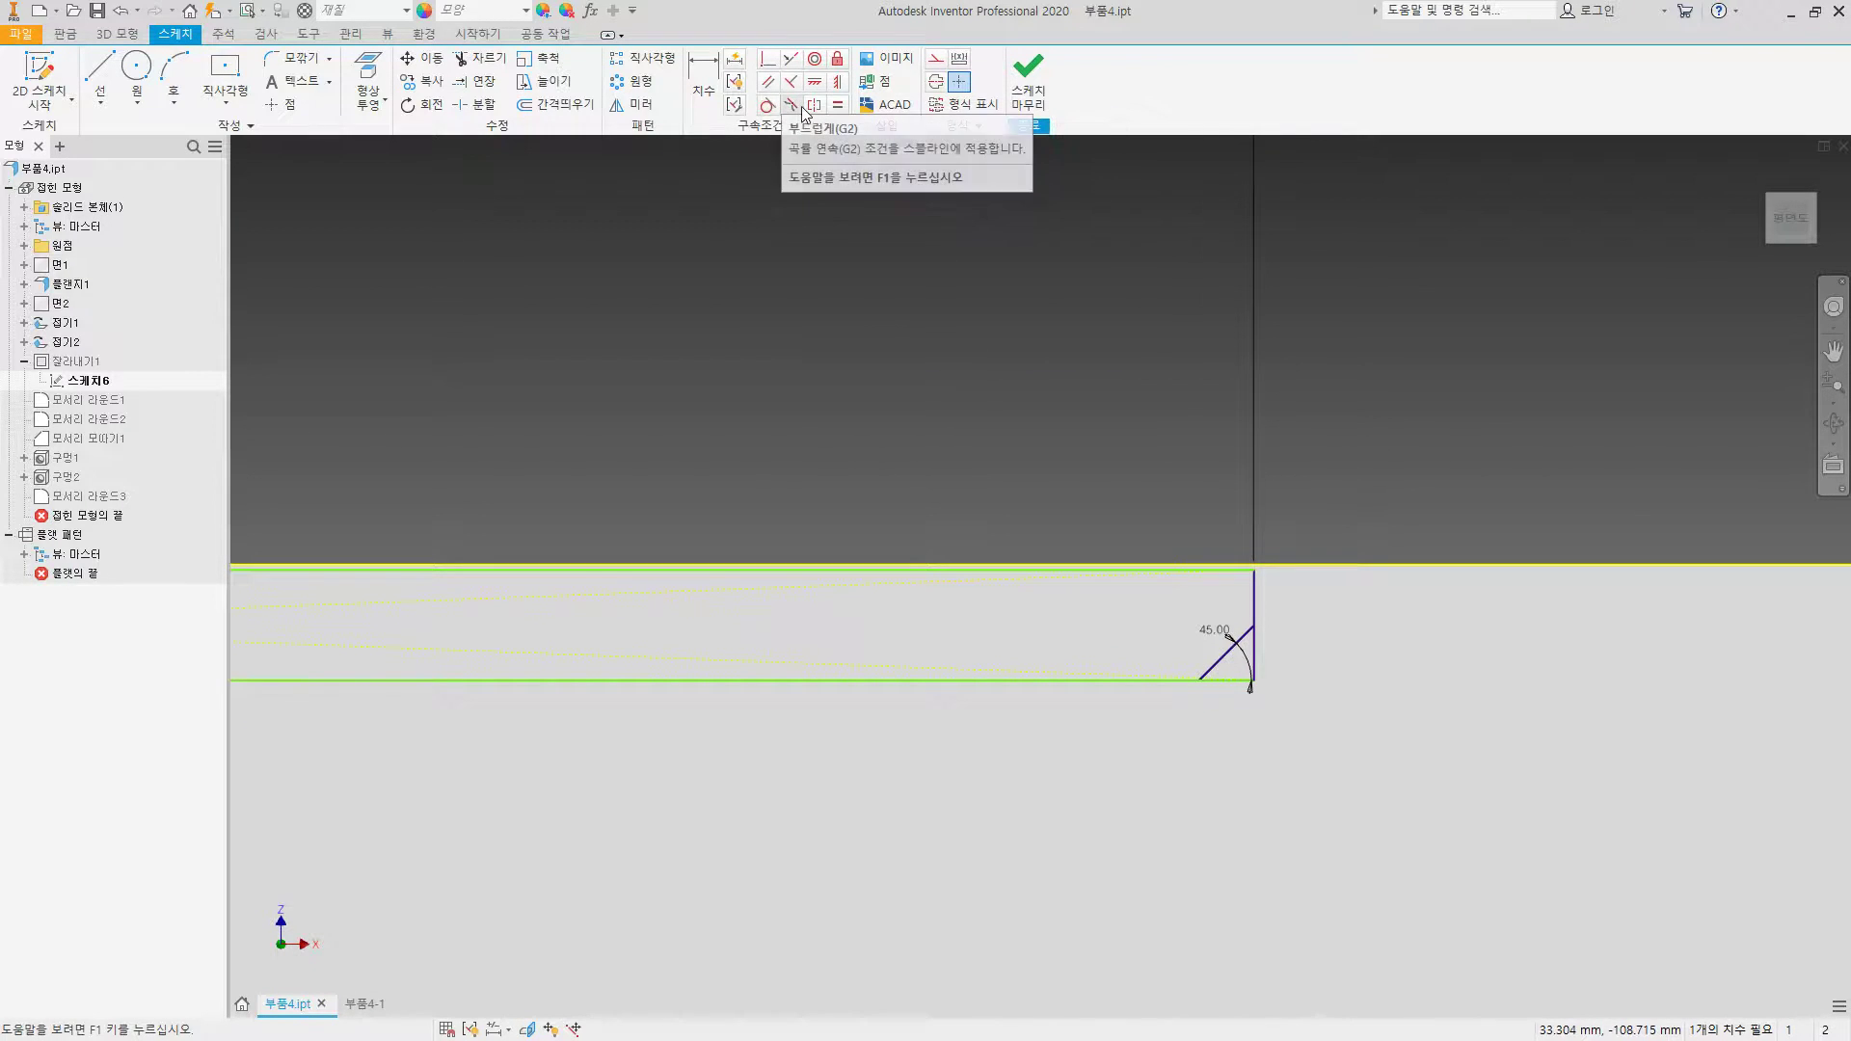
{"action": "left_click", "coordinate": [795, 61]}
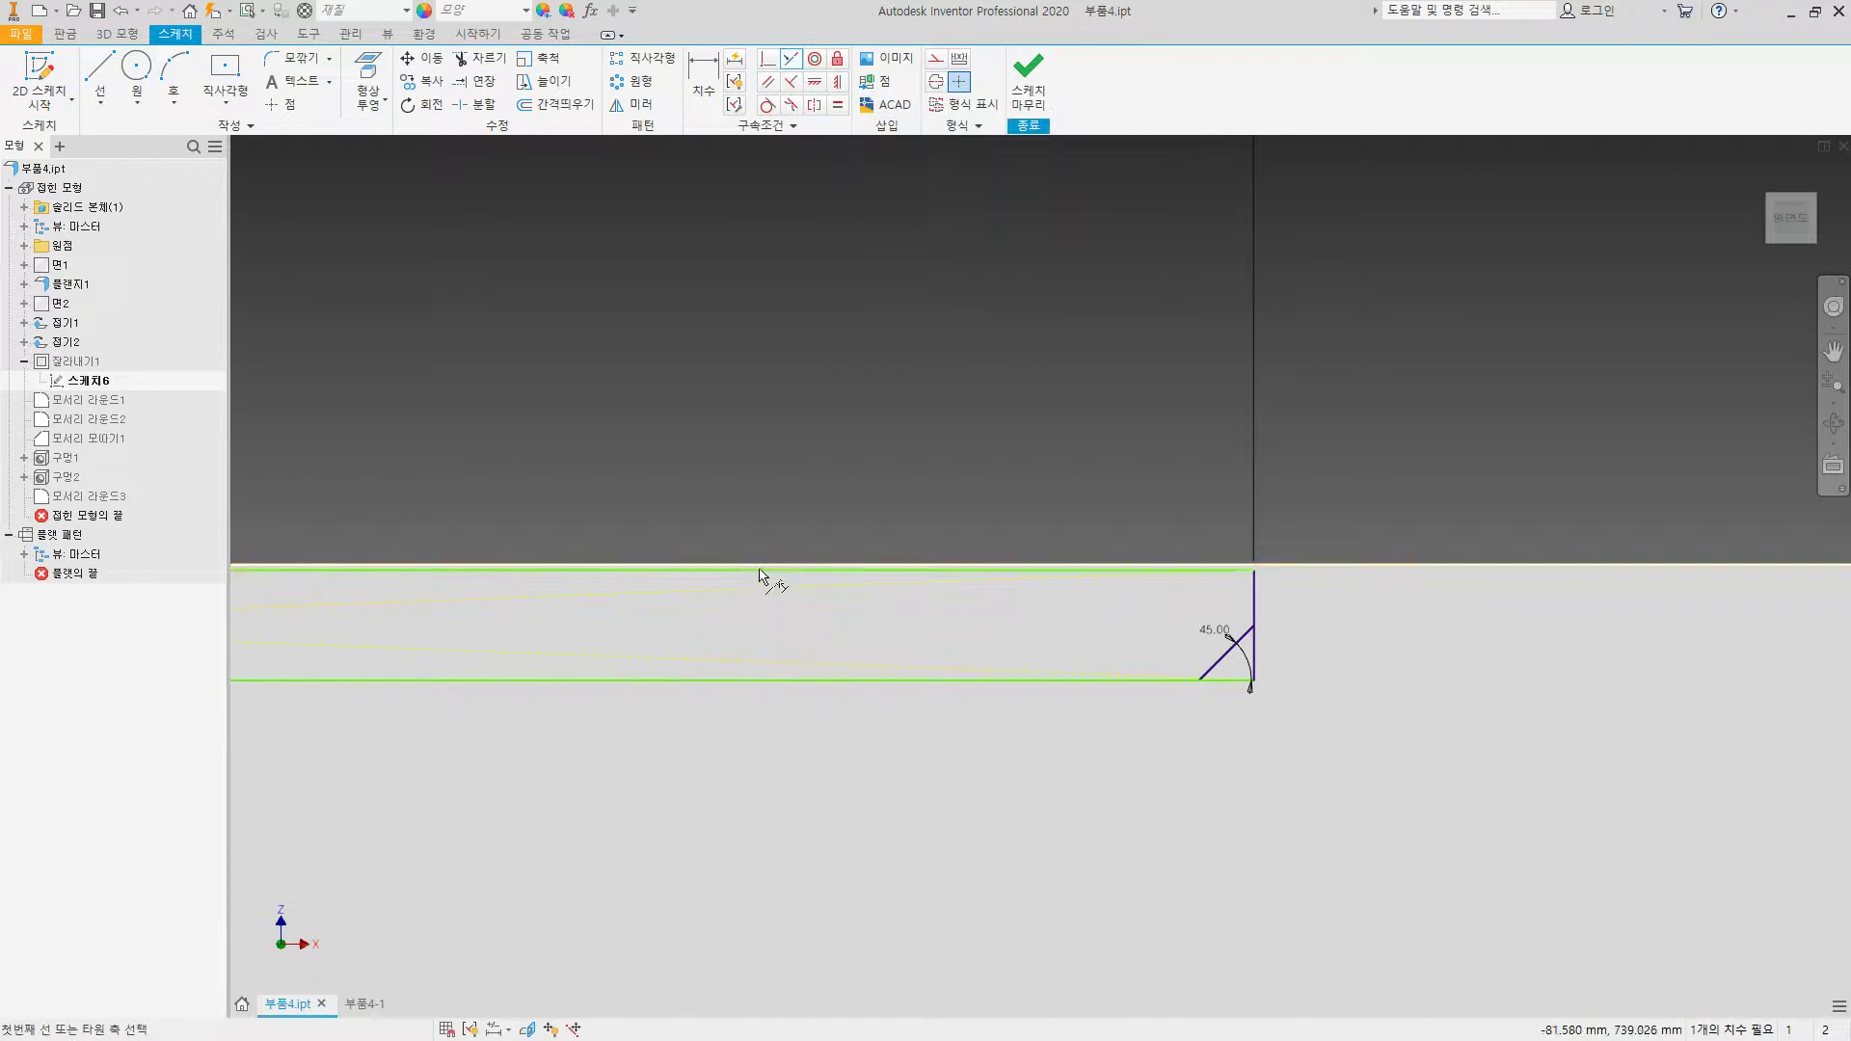
{"action": "left_click", "coordinate": [759, 575]}
{"action": "left_click", "coordinate": [773, 576]}
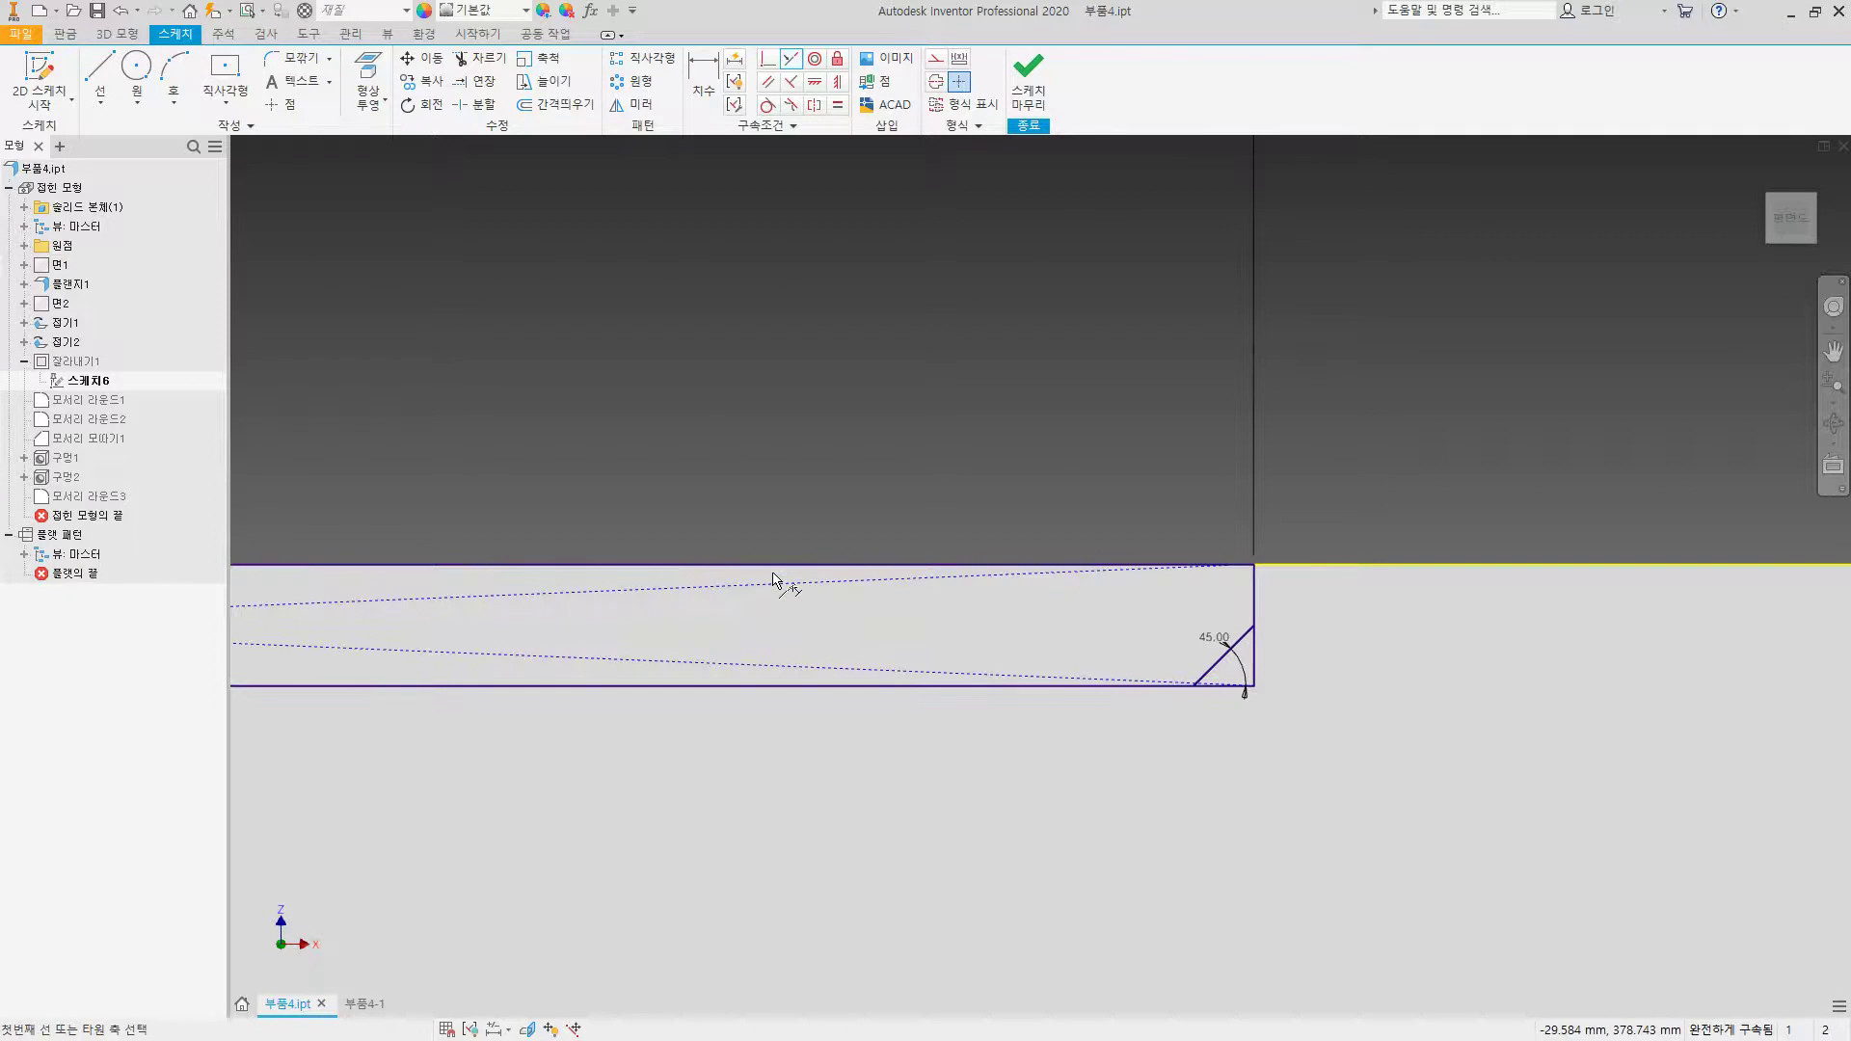
Step: Delete a diagonal construction line from the cutout rectangle
{"action": "scroll", "coordinate": [1114, 629], "scroll_direction": "down", "scroll_amount": 3}
{"action": "middle_click_drag", "start_coordinate": [829, 632], "coordinate": [1292, 603]}
{"action": "middle_click_drag", "start_coordinate": [1011, 603], "coordinate": [1359, 601]}
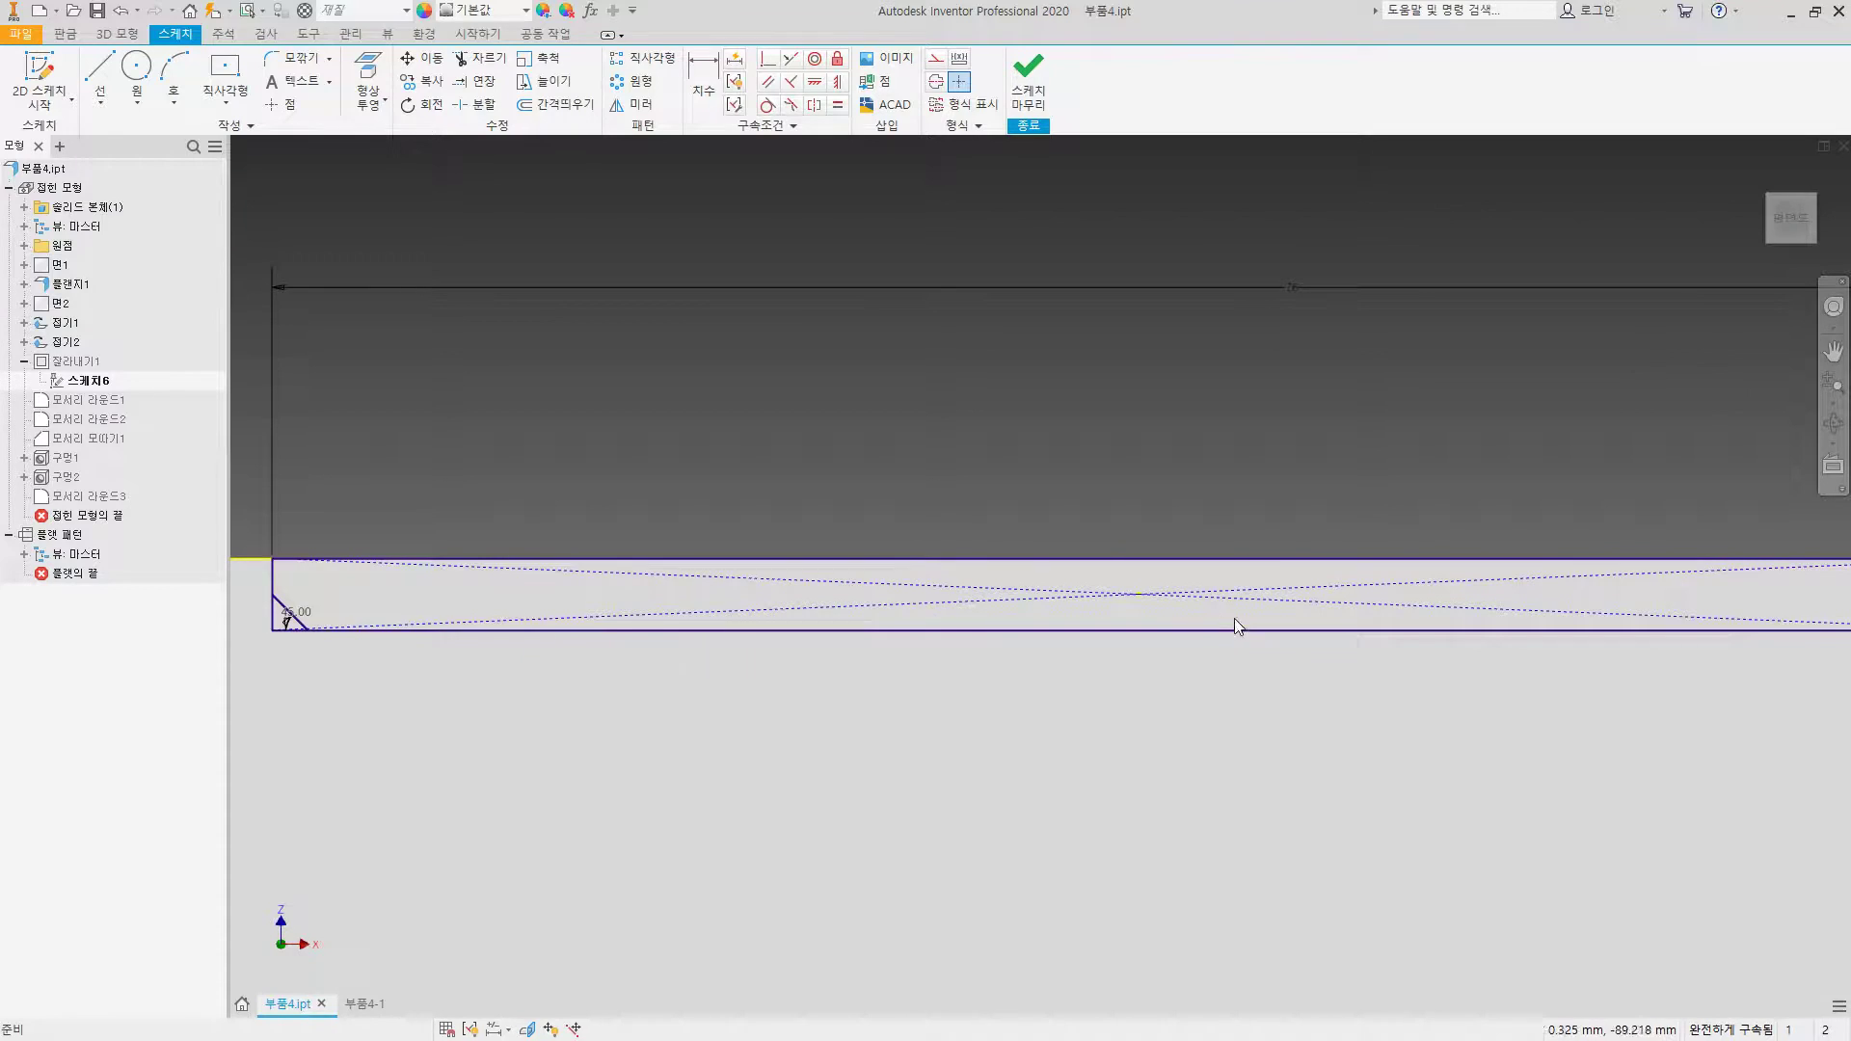
{"action": "left_click", "coordinate": [1216, 592]}
{"action": "key", "text": "Delete"}
{"action": "left_click", "coordinate": [1265, 608]}
{"action": "key", "text": "Delete"}
Step: Dimension the cutout rectangle's height as 3 mm and finish the sketch
{"action": "key", "text": "d"}
{"action": "left_click", "coordinate": [638, 560]}
{"action": "left_click", "coordinate": [608, 629]}
{"action": "left_click", "coordinate": [586, 607]}
{"action": "key", "text": "Return"}
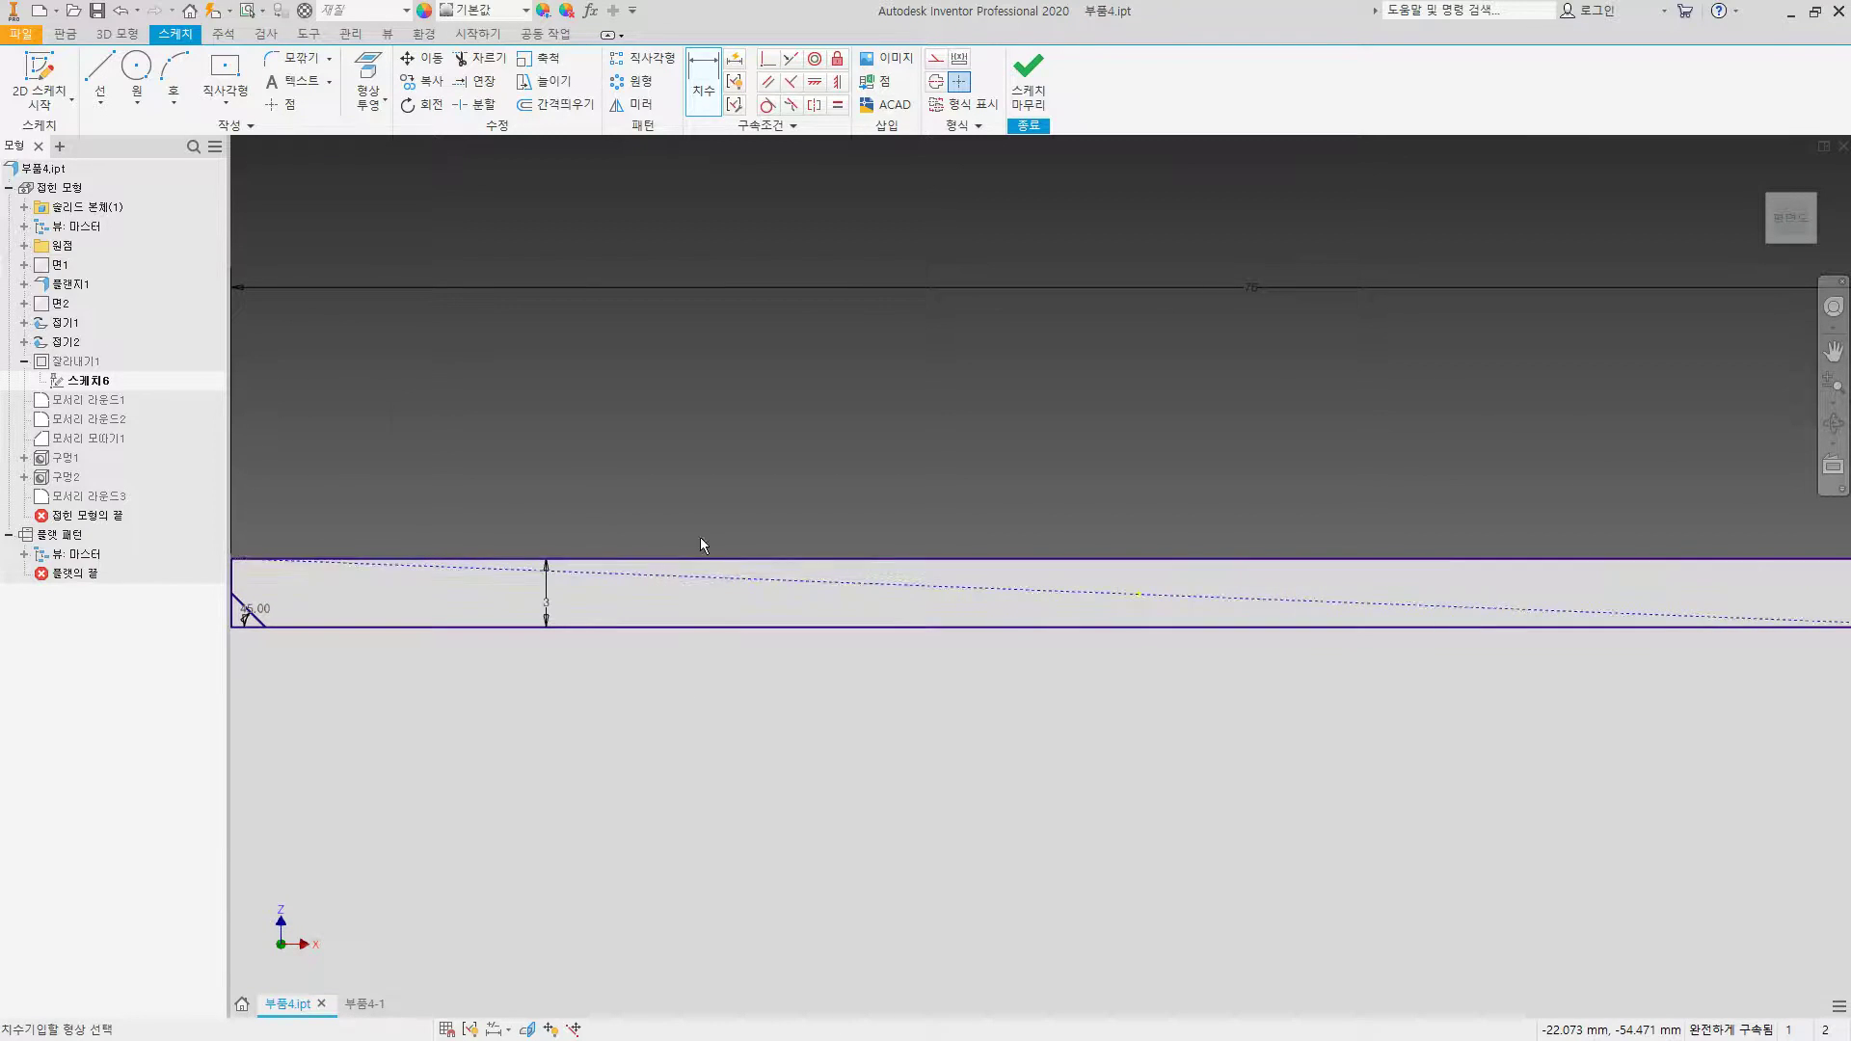
{"action": "scroll", "coordinate": [700, 546], "scroll_direction": "down", "scroll_amount": 4}
{"action": "scroll", "coordinate": [865, 547], "scroll_direction": "up", "scroll_amount": 3}
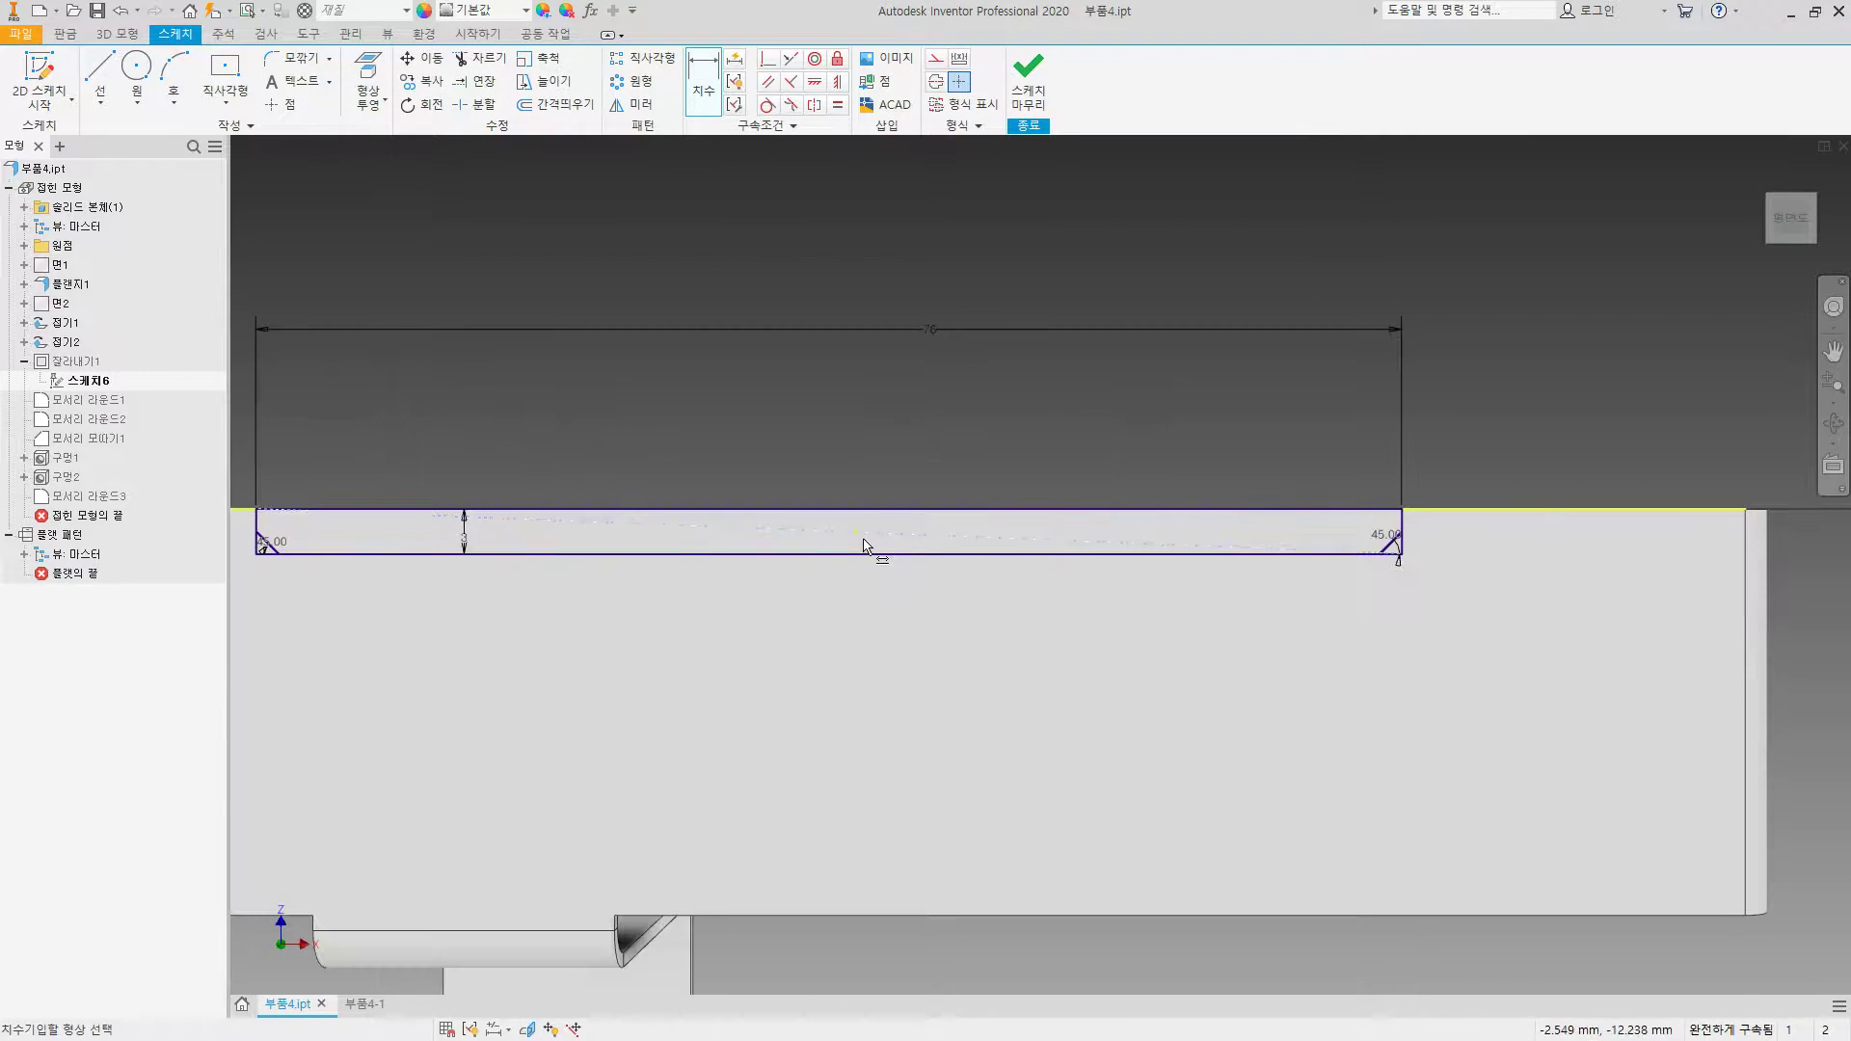
{"action": "scroll", "coordinate": [865, 548], "scroll_direction": "down", "scroll_amount": 2}
{"action": "key", "text": "Escape"}
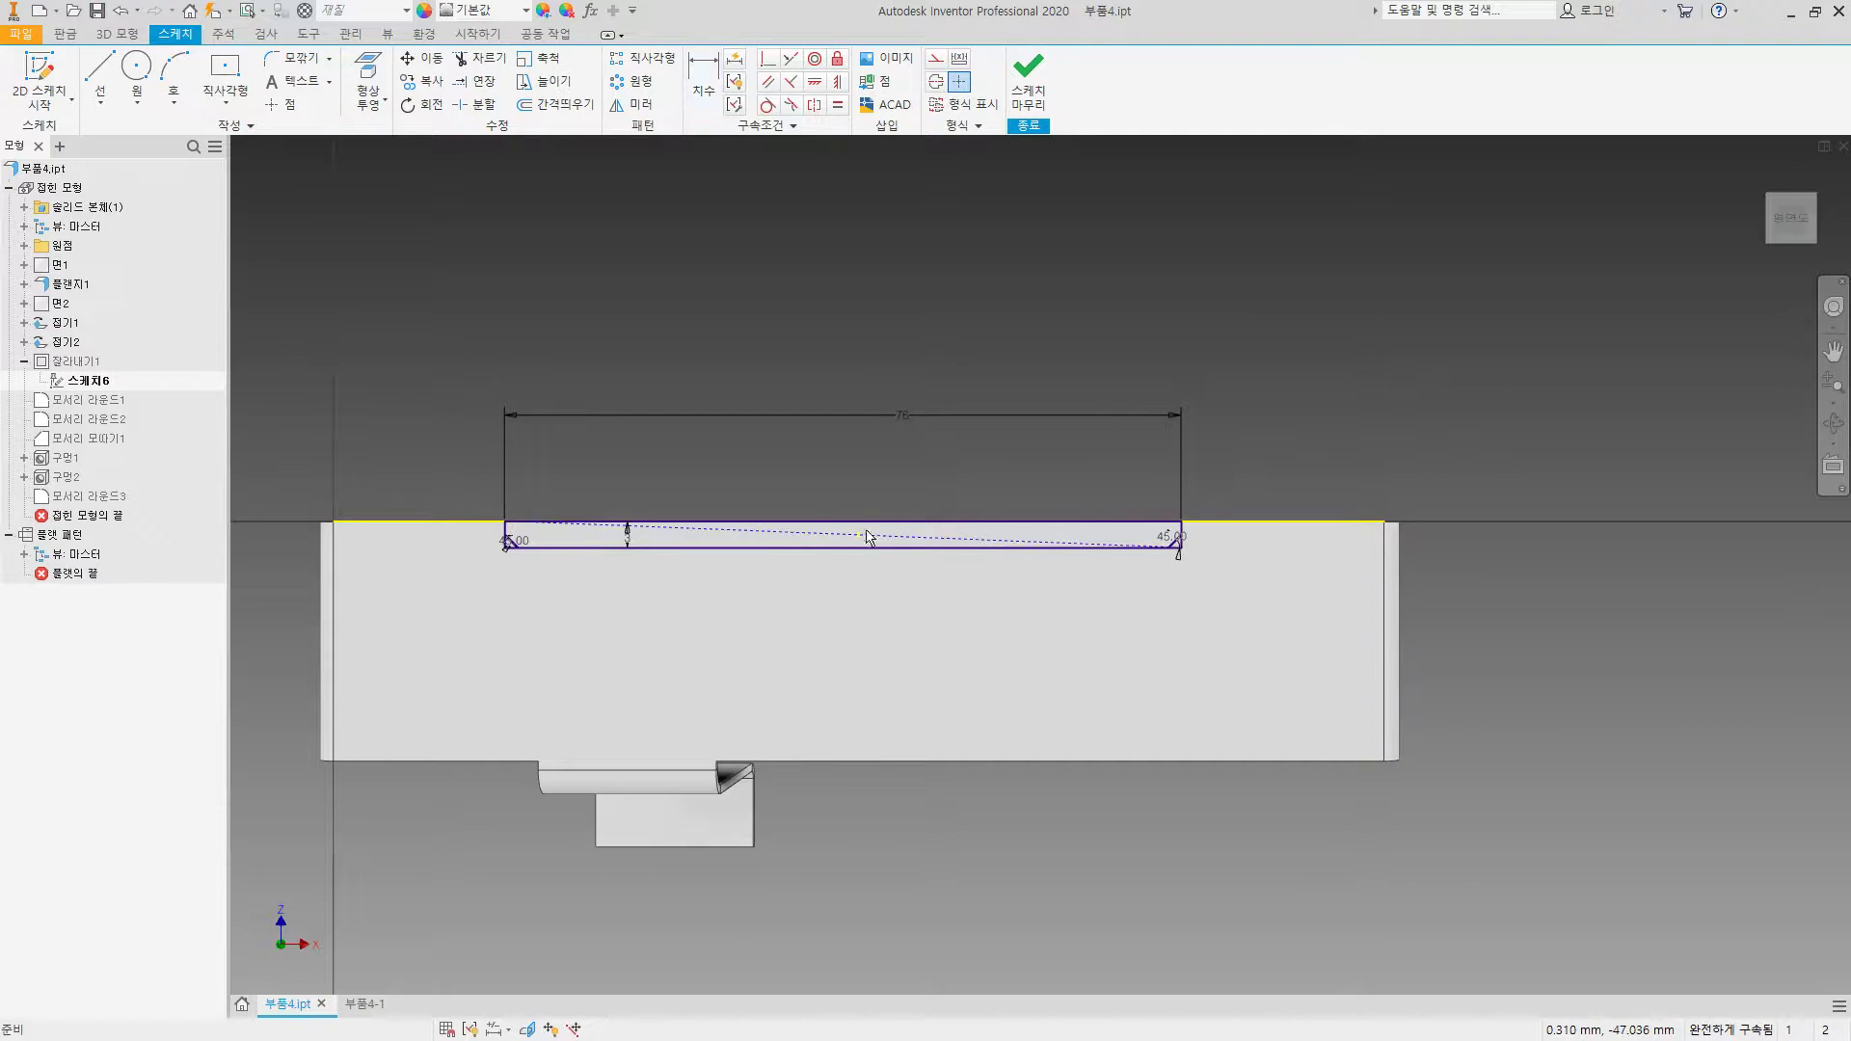
{"action": "left_click", "coordinate": [1028, 82]}
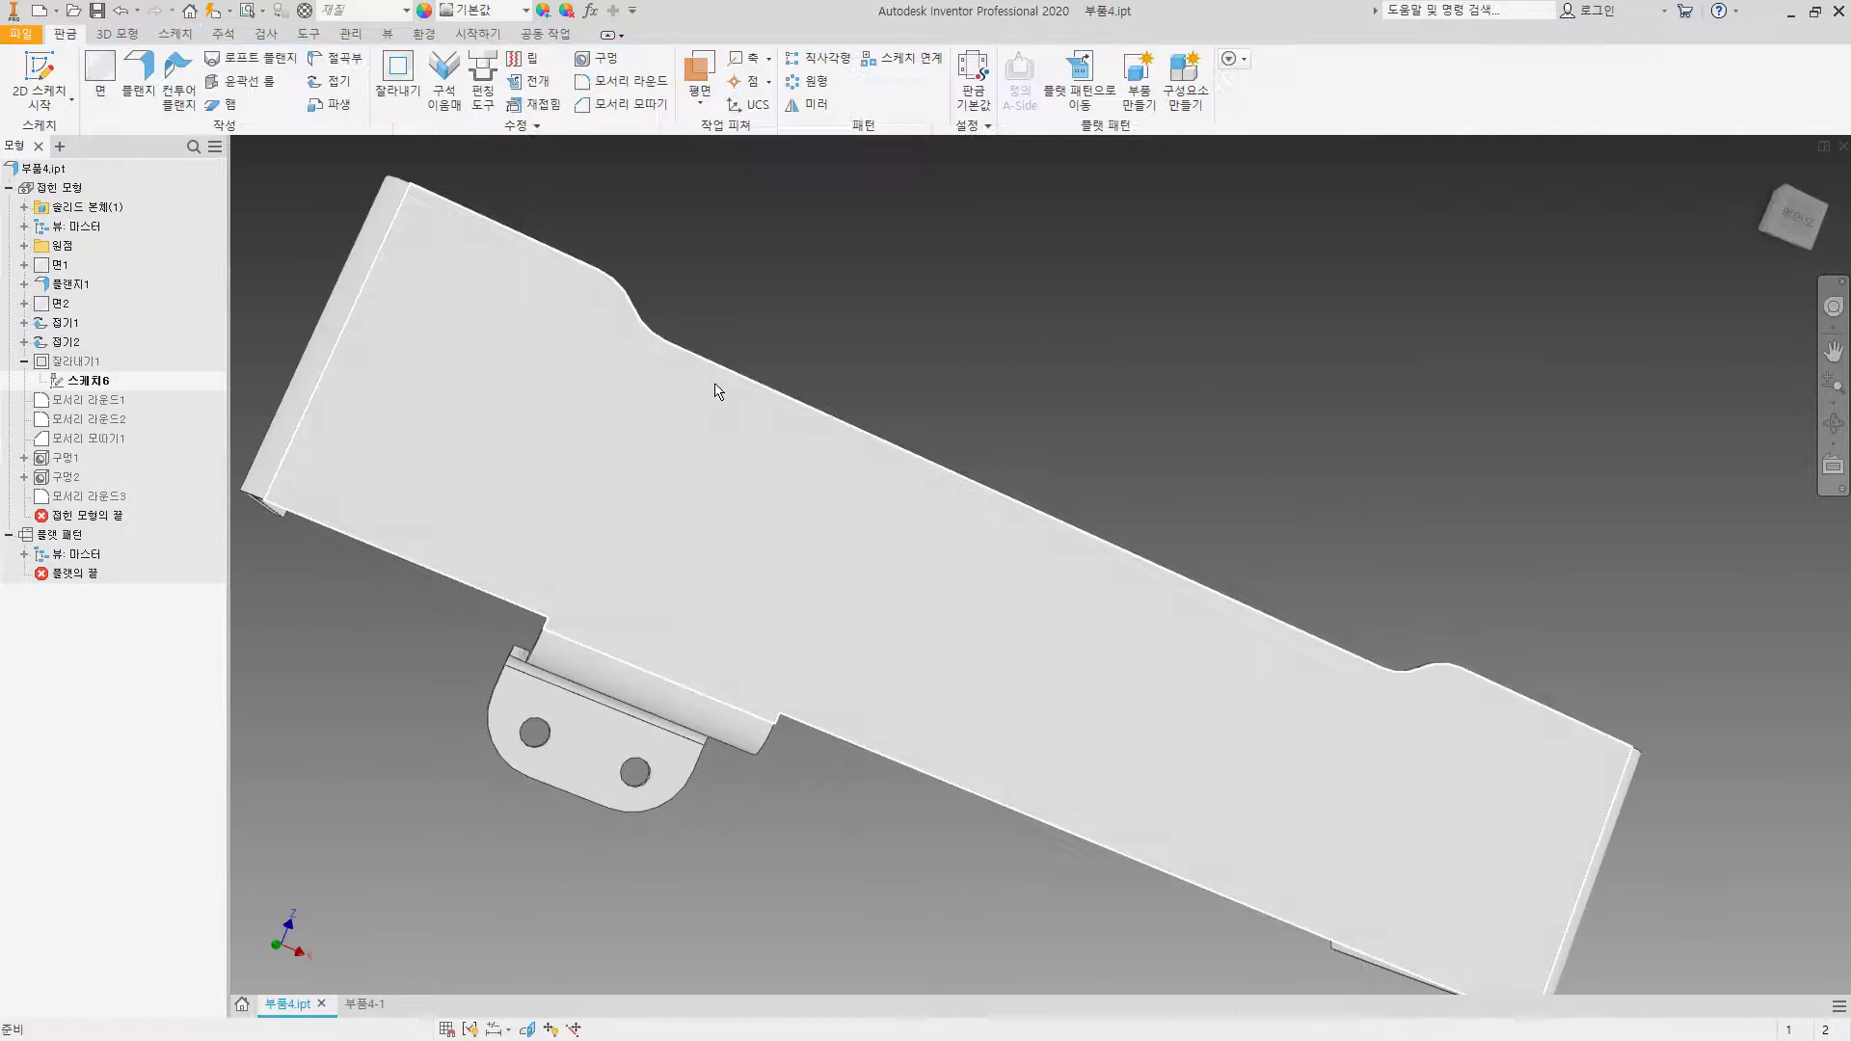
Step: Switch to the 부품4-1 drawing and dimension the cutout's vertical depth, with the text placed above the flat pattern's upper edge
{"action": "left_click", "coordinate": [372, 1008]}
{"action": "key", "text": "d"}
{"action": "left_click", "coordinate": [875, 437]}
{"action": "left_click", "coordinate": [662, 397]}
{"action": "left_click", "coordinate": [971, 397]}
{"action": "key", "text": "Escape"}
{"action": "left_click_drag", "start_coordinate": [962, 422], "coordinate": [960, 287]}
{"action": "scroll", "coordinate": [786, 383], "scroll_direction": "down", "scroll_amount": 5}
{"action": "scroll", "coordinate": [771, 410], "scroll_direction": "down", "scroll_amount": 3}
{"action": "key", "text": "d"}
{"action": "scroll", "coordinate": [796, 521], "scroll_direction": "down", "scroll_amount": 4}
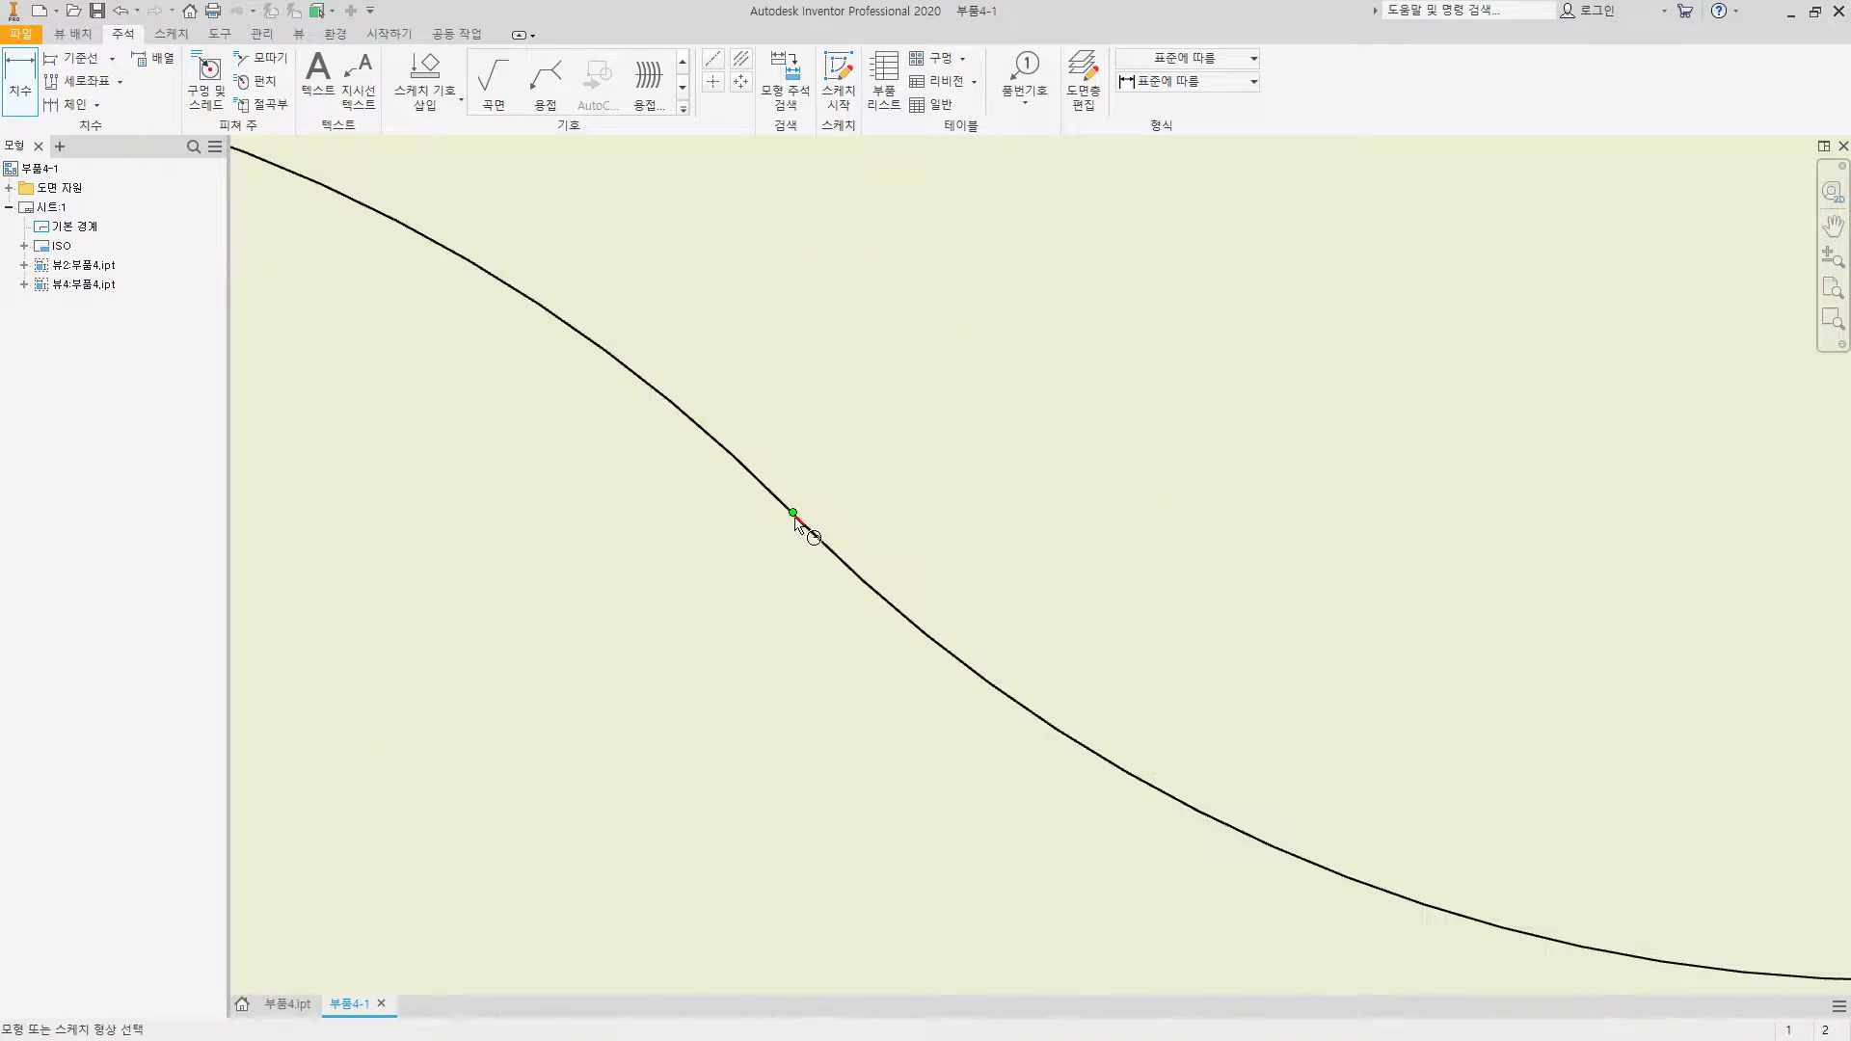
{"action": "scroll", "coordinate": [805, 523], "scroll_direction": "down", "scroll_amount": 2}
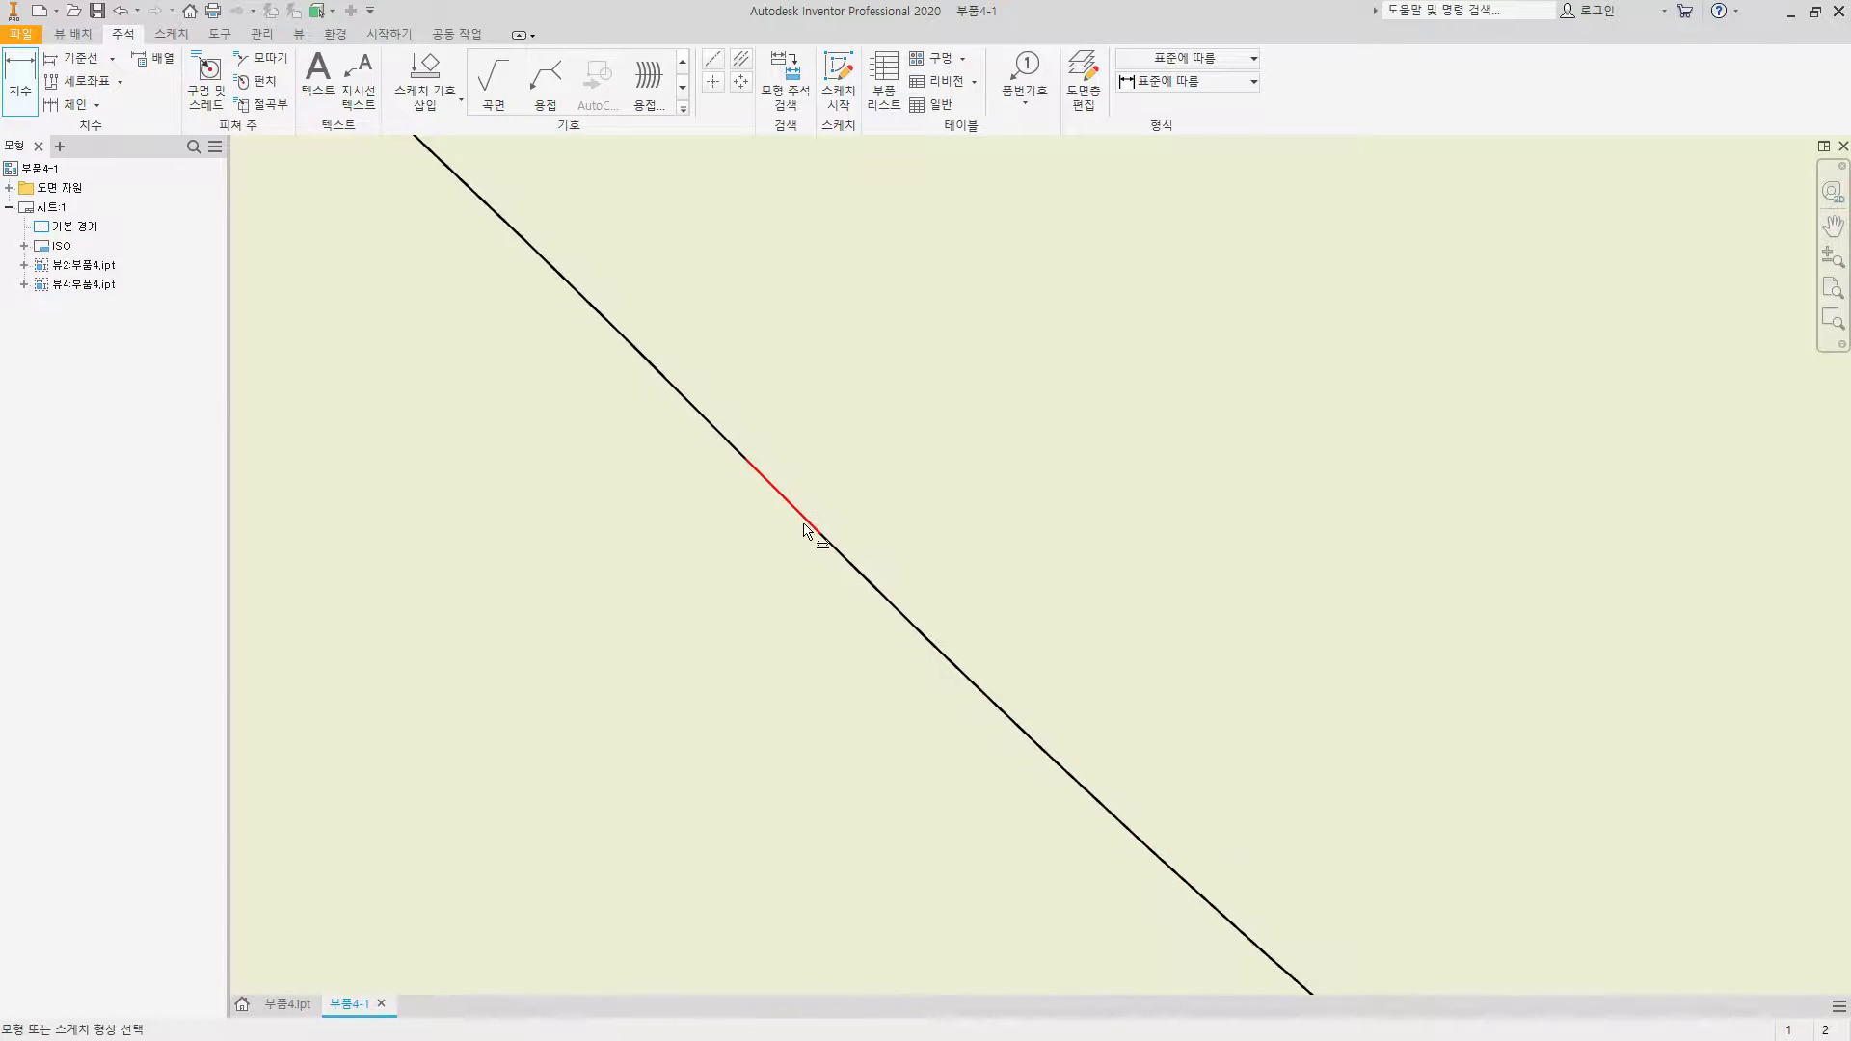
{"action": "right_click", "coordinate": [802, 523]}
{"action": "key", "text": "Escape"}
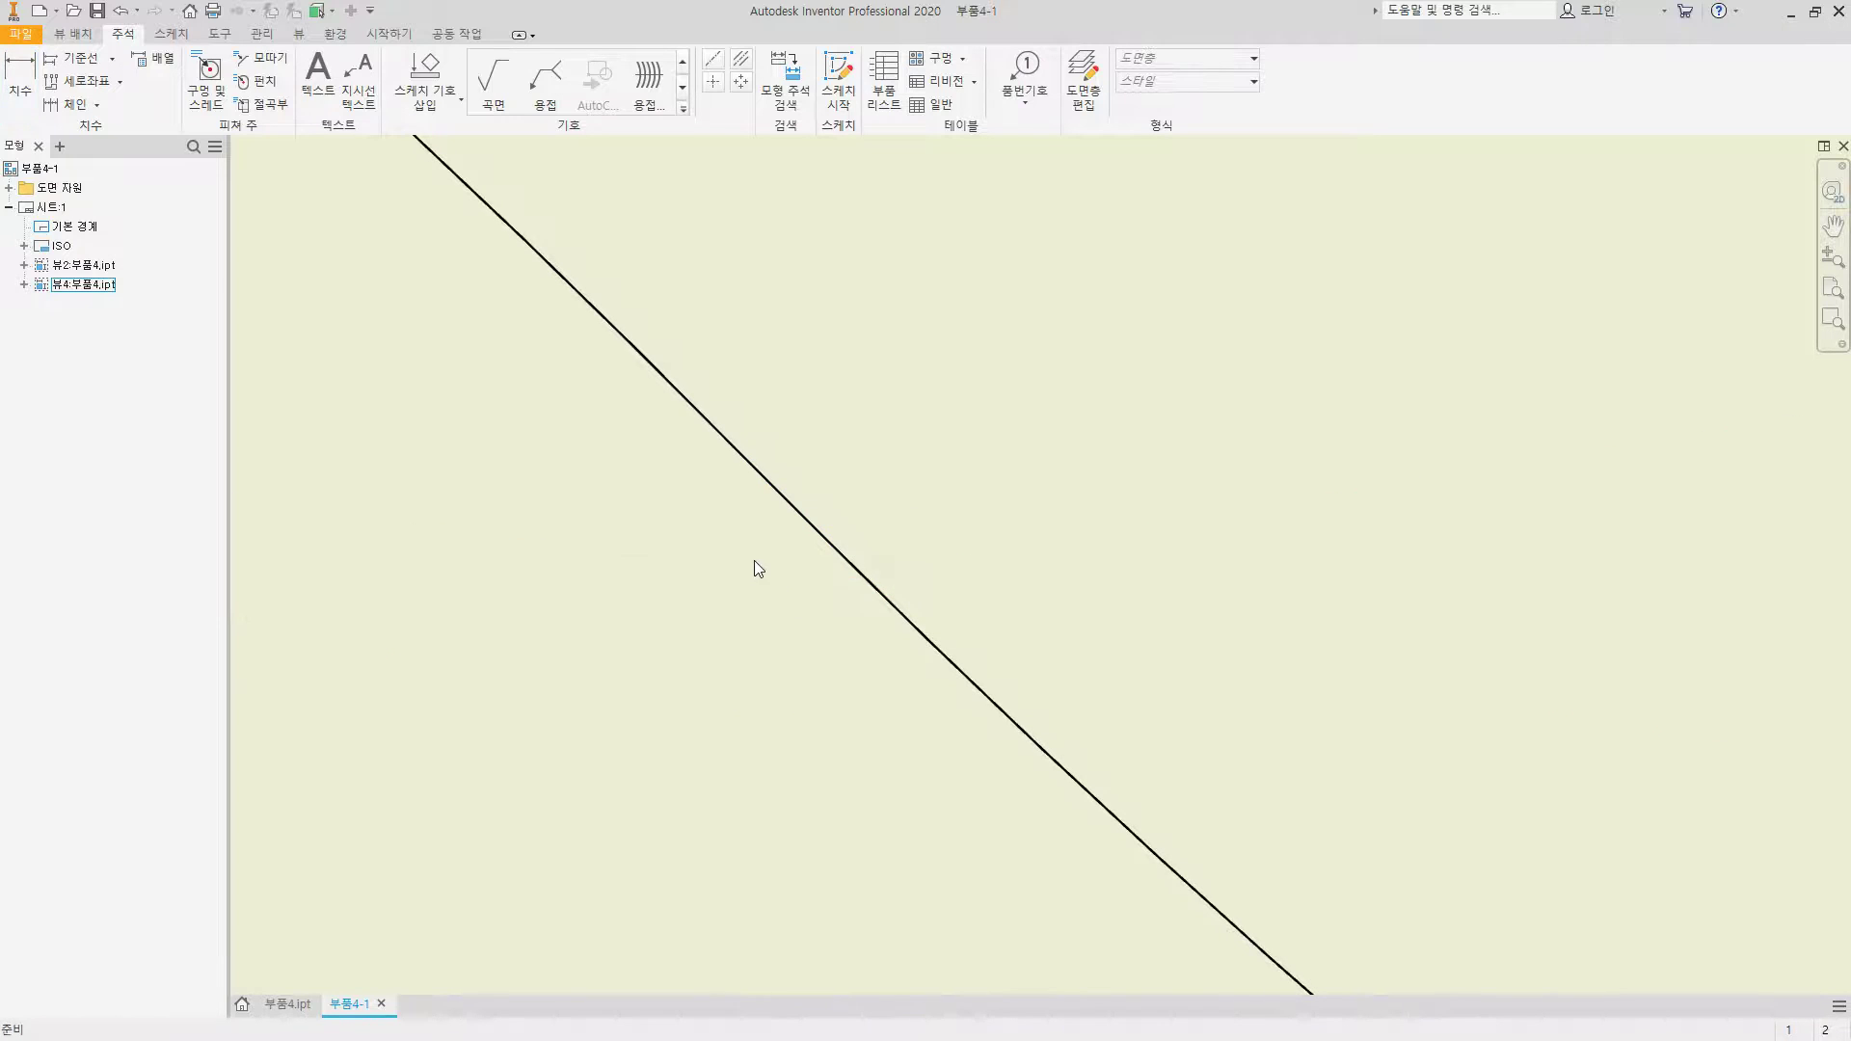
Step: Start a linear dimension at the intersection of the cutout's left slanted segment with the flat pattern's upper edge
{"action": "left_click", "coordinate": [799, 507]}
{"action": "right_click", "coordinate": [906, 405]}
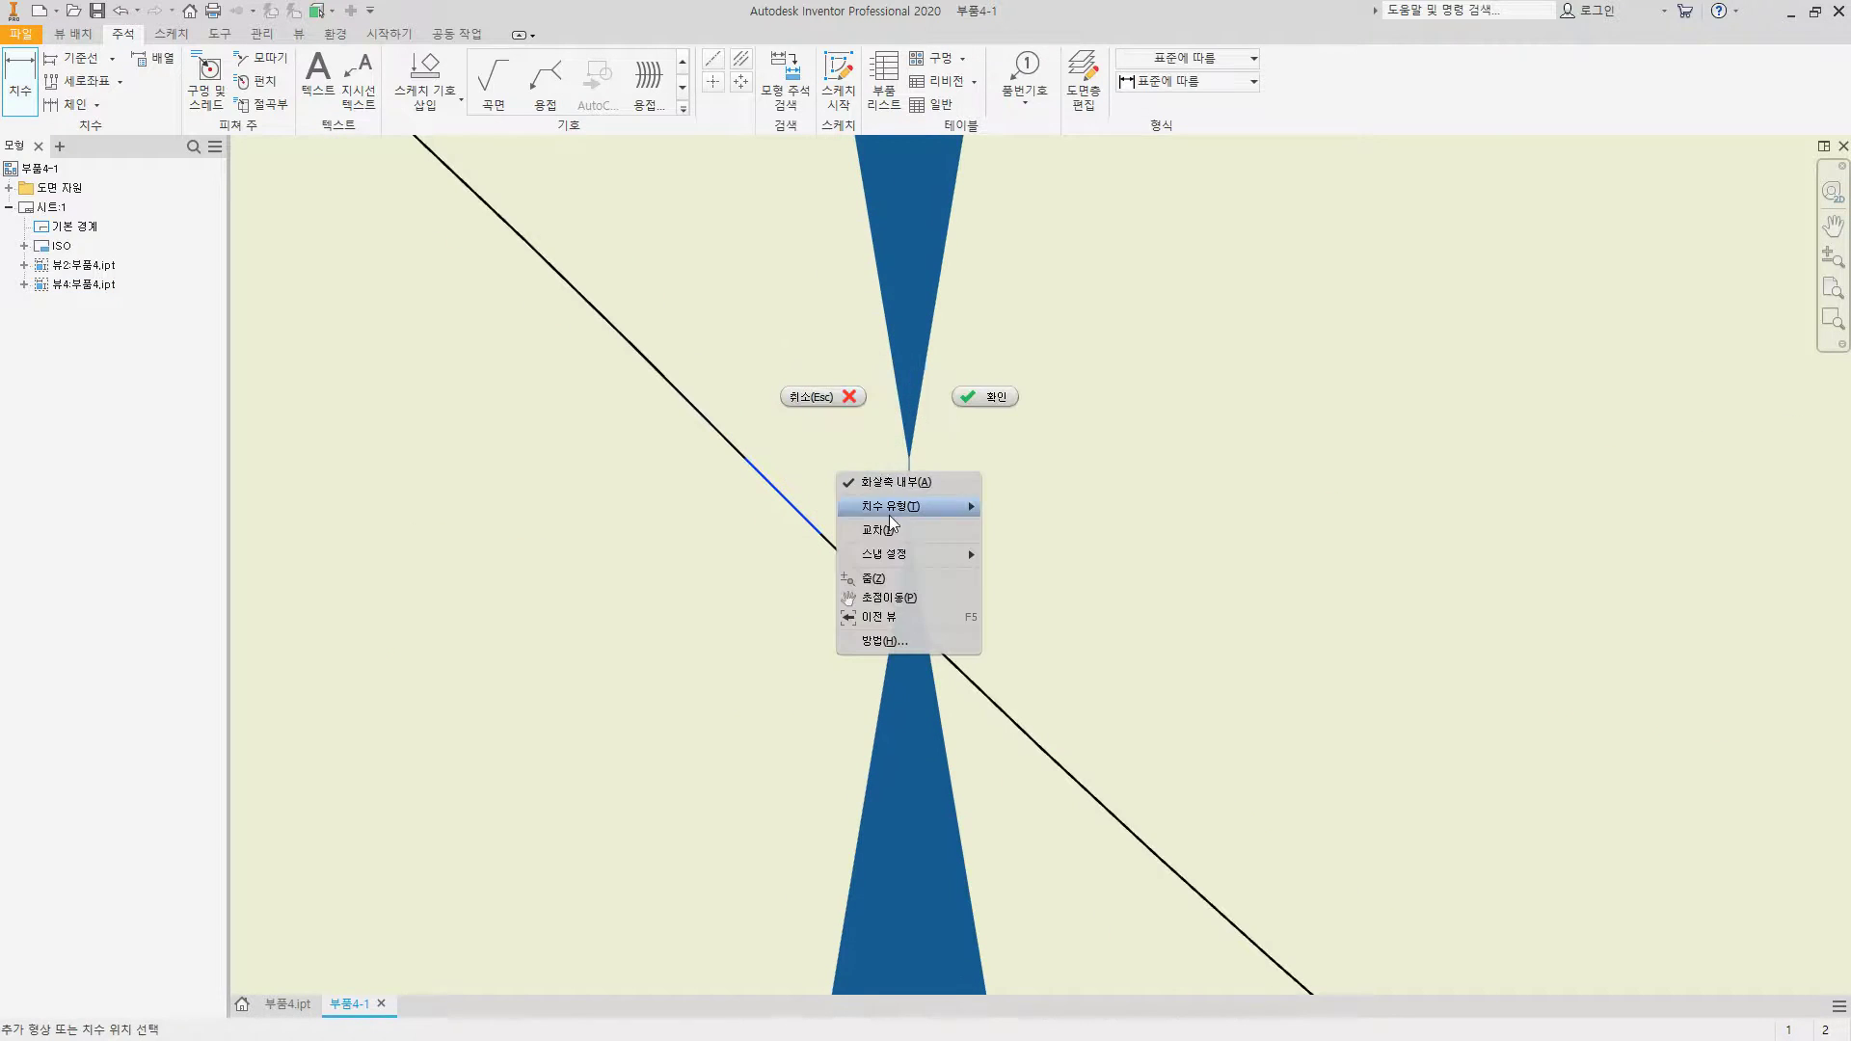
{"action": "left_click", "coordinate": [897, 508]}
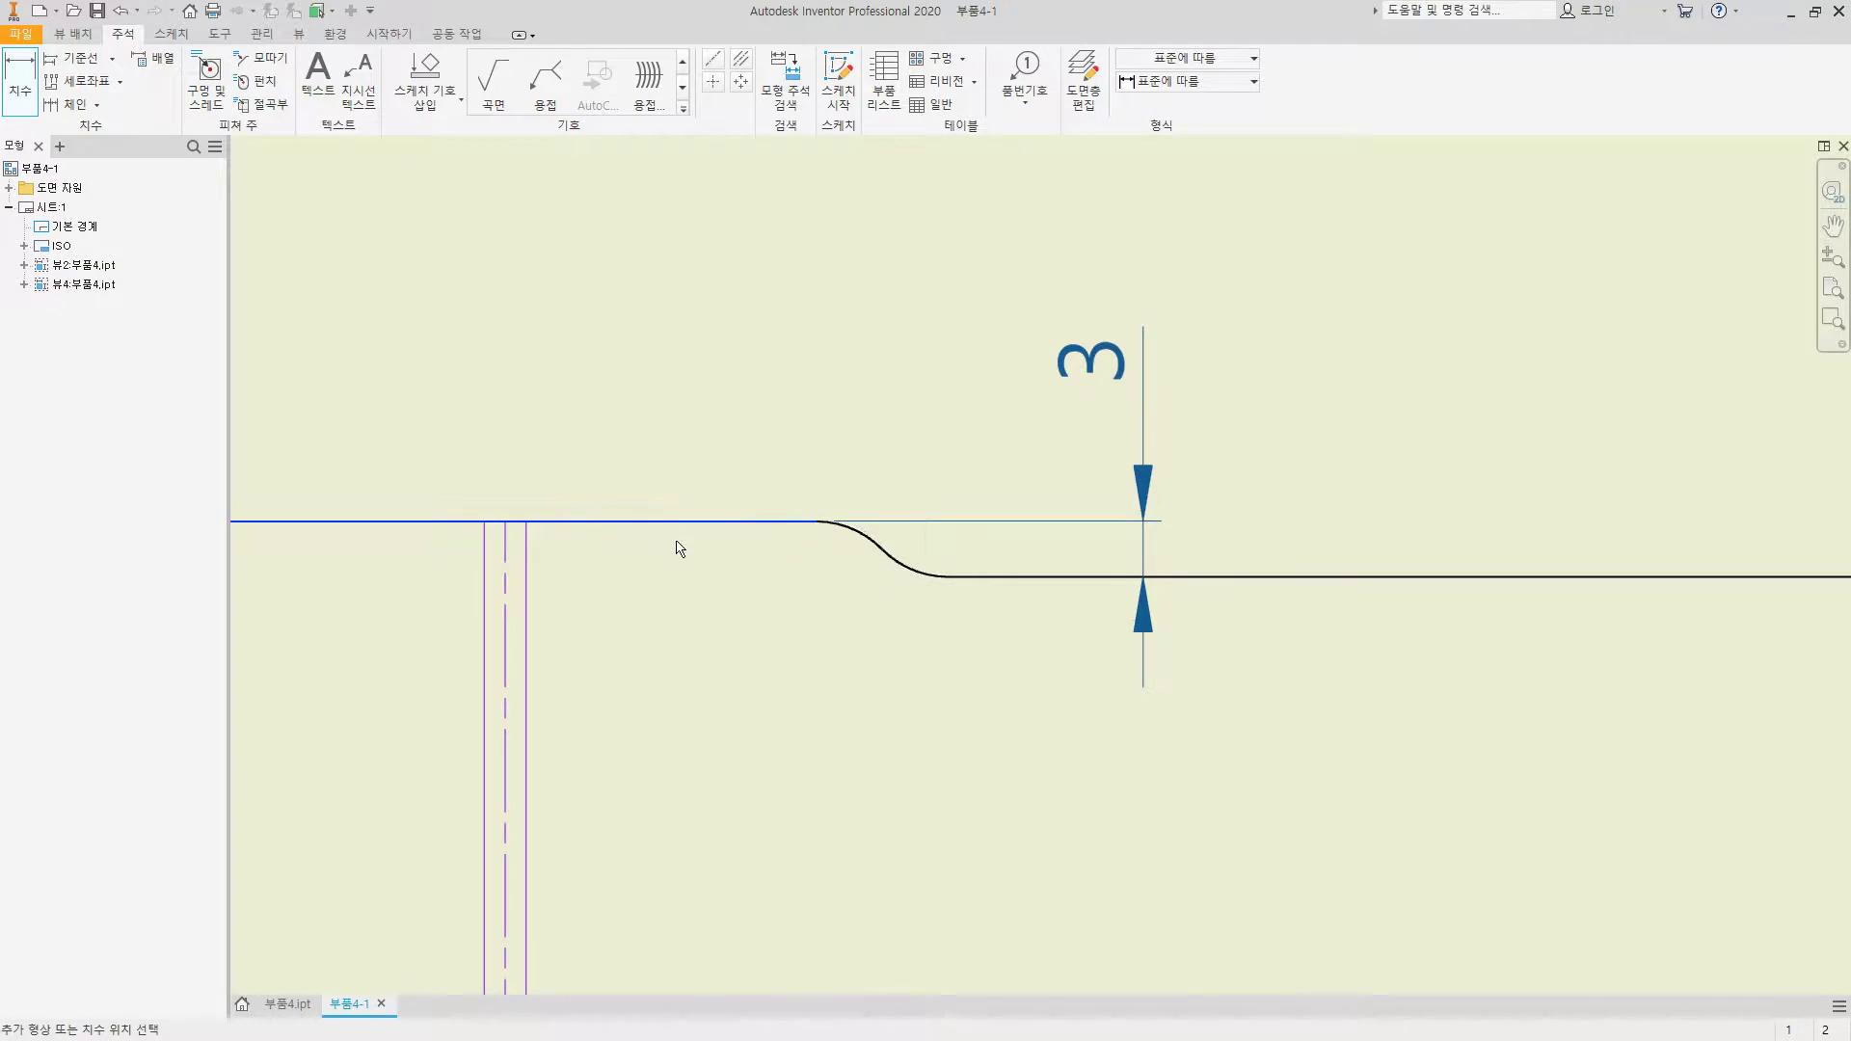
{"action": "scroll", "coordinate": [680, 549], "scroll_direction": "up", "scroll_amount": 5}
{"action": "scroll", "coordinate": [793, 549], "scroll_direction": "down", "scroll_amount": 7}
Step: Complete the cutout width dimension at the intersection of its right slanted segment and the upper edge, placed above the cutout
{"action": "middle_click_drag", "start_coordinate": [1475, 554], "coordinate": [694, 533]}
{"action": "scroll", "coordinate": [754, 533], "scroll_direction": "up", "scroll_amount": 6}
{"action": "scroll", "coordinate": [984, 453], "scroll_direction": "up", "scroll_amount": 3}
{"action": "scroll", "coordinate": [940, 487], "scroll_direction": "up", "scroll_amount": 3}
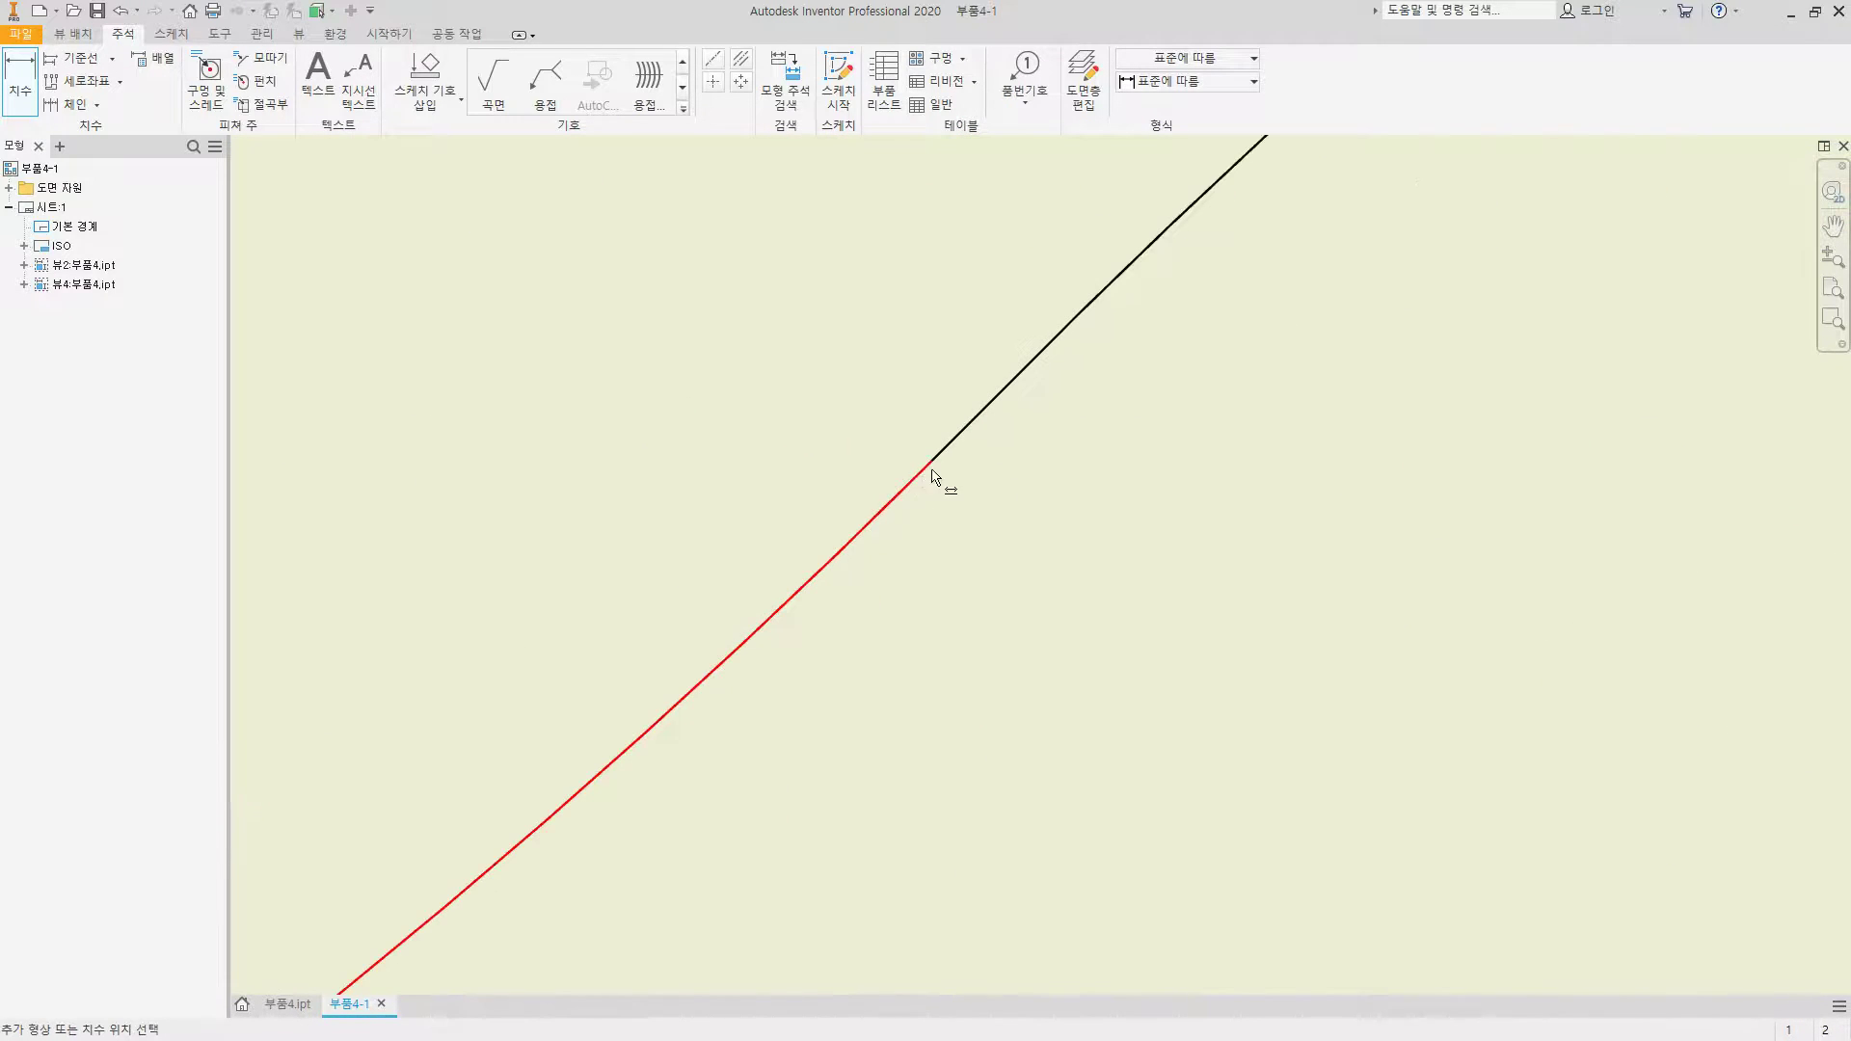
{"action": "left_click", "coordinate": [968, 428]}
{"action": "right_click", "coordinate": [806, 408]}
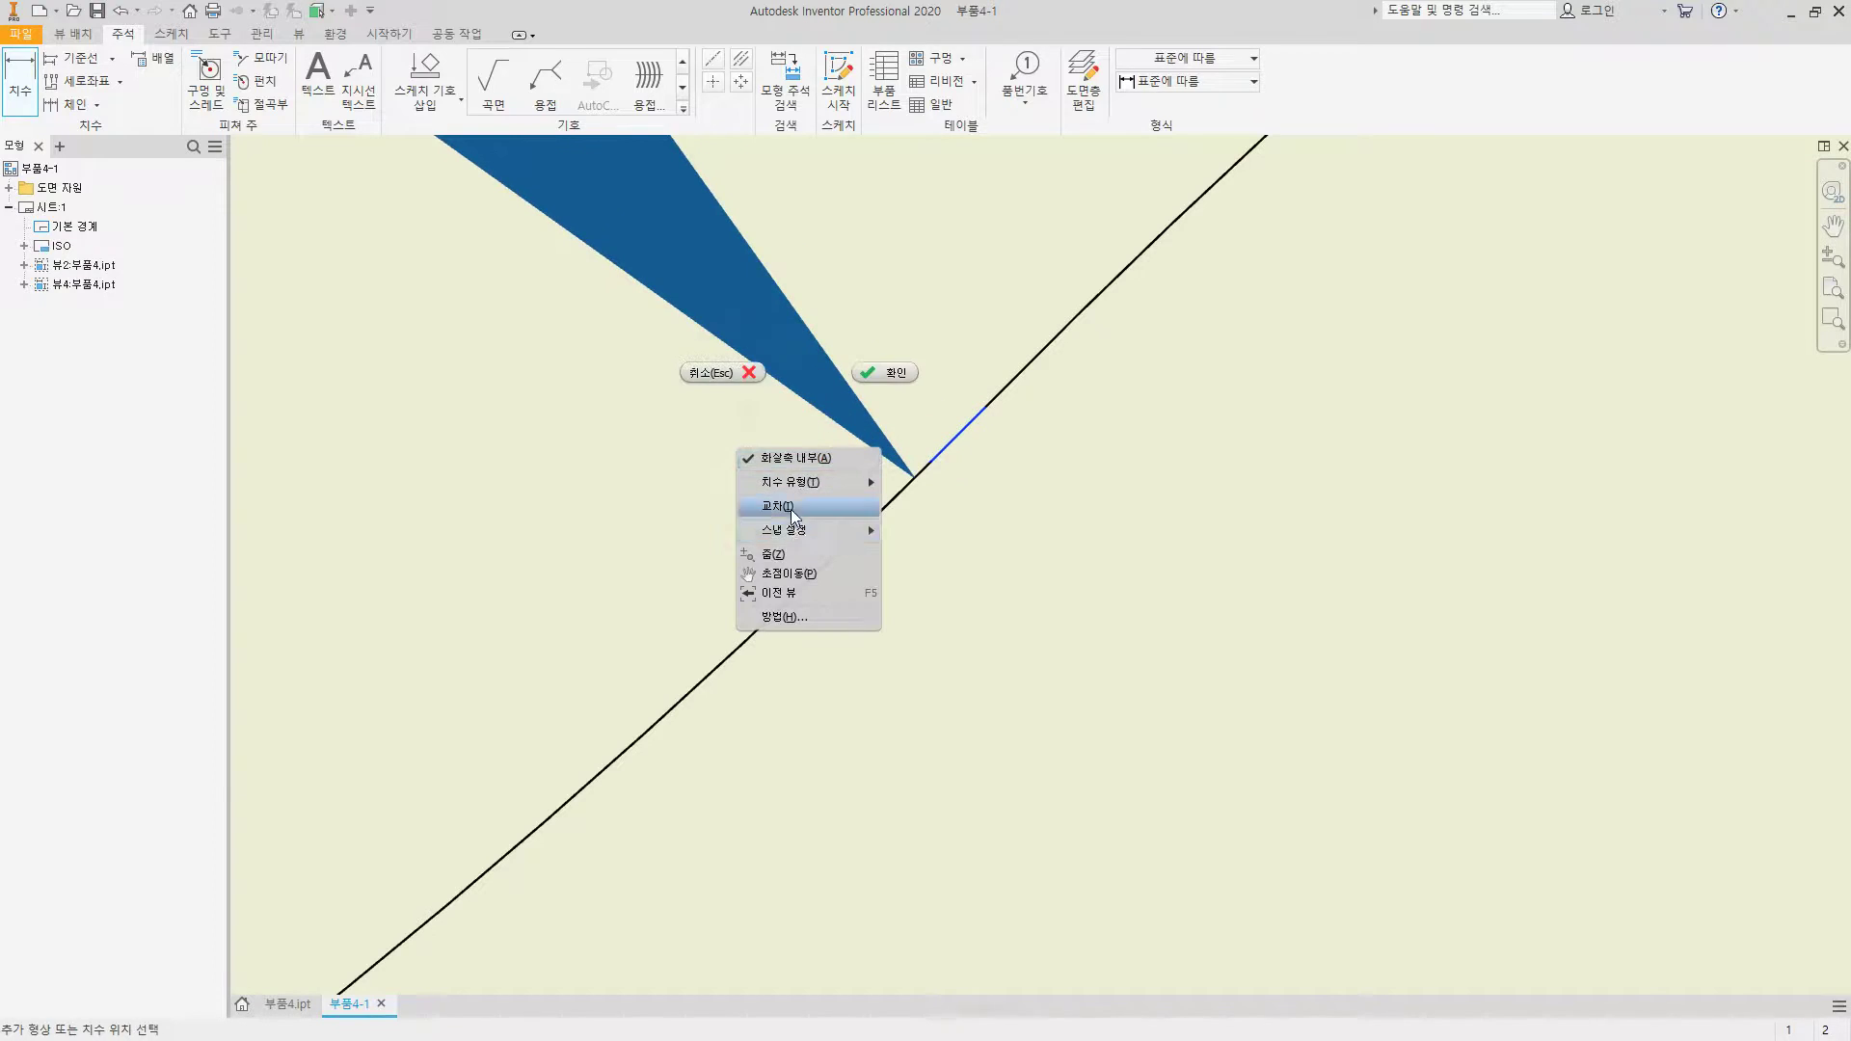
{"action": "left_click", "coordinate": [793, 510]}
{"action": "scroll", "coordinate": [792, 526], "scroll_direction": "down", "scroll_amount": 4}
{"action": "scroll", "coordinate": [1124, 442], "scroll_direction": "down", "scroll_amount": 2}
{"action": "left_click", "coordinate": [1124, 424]}
{"action": "scroll", "coordinate": [1125, 429], "scroll_direction": "down", "scroll_amount": 5}
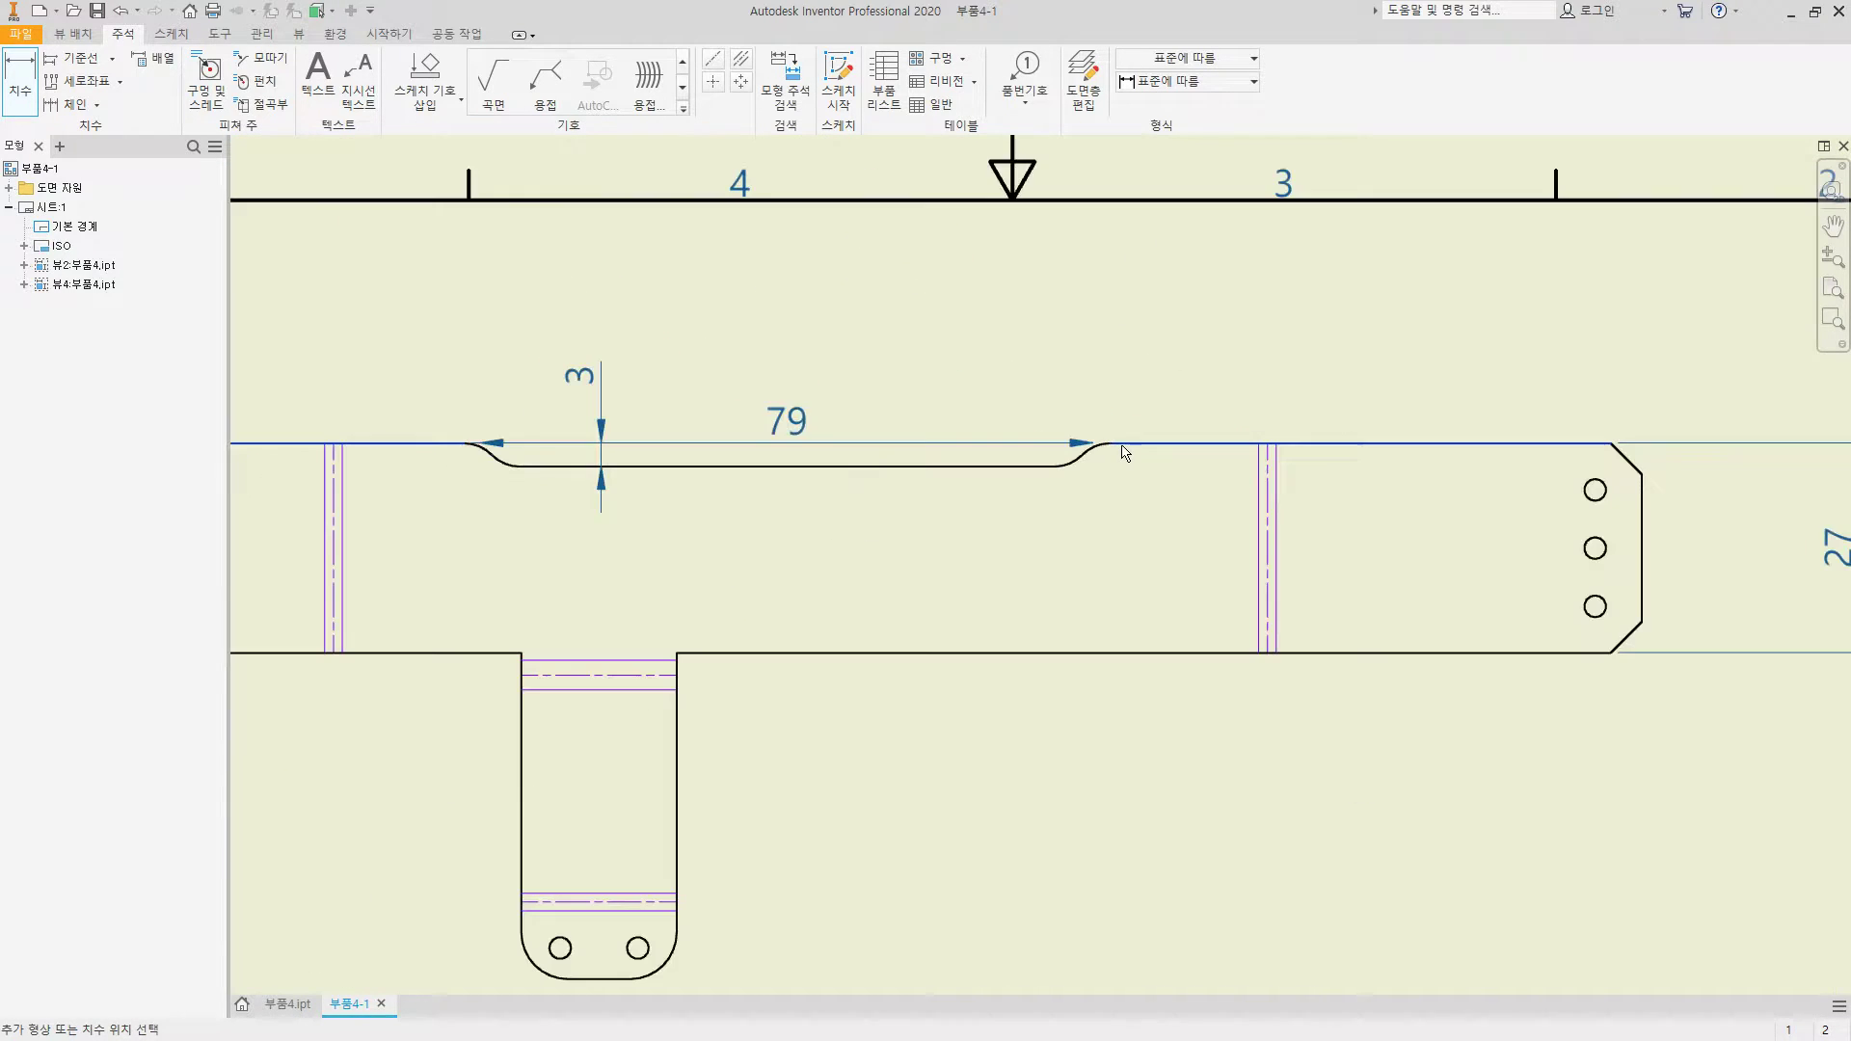
{"action": "left_click", "coordinate": [879, 387]}
{"action": "key", "text": "Escape"}
{"action": "right_click", "coordinate": [820, 426]}
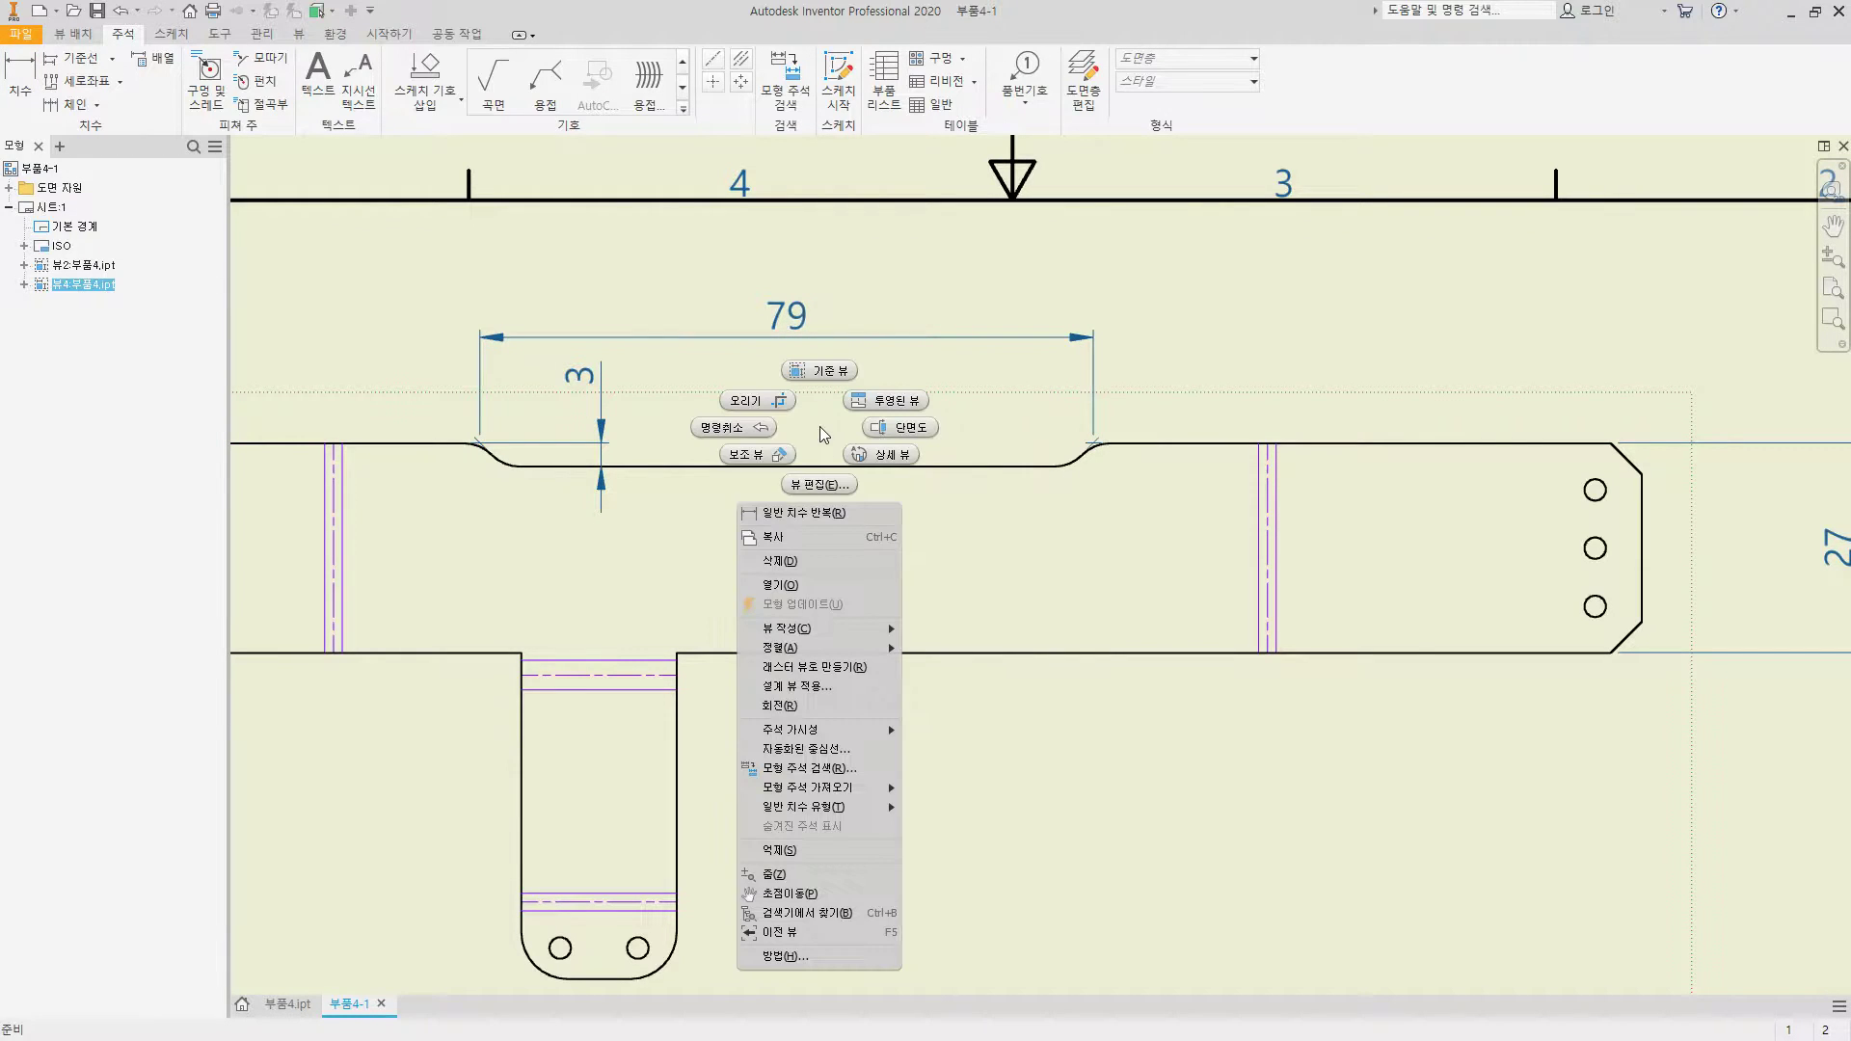
{"action": "left_click", "coordinate": [796, 564]}
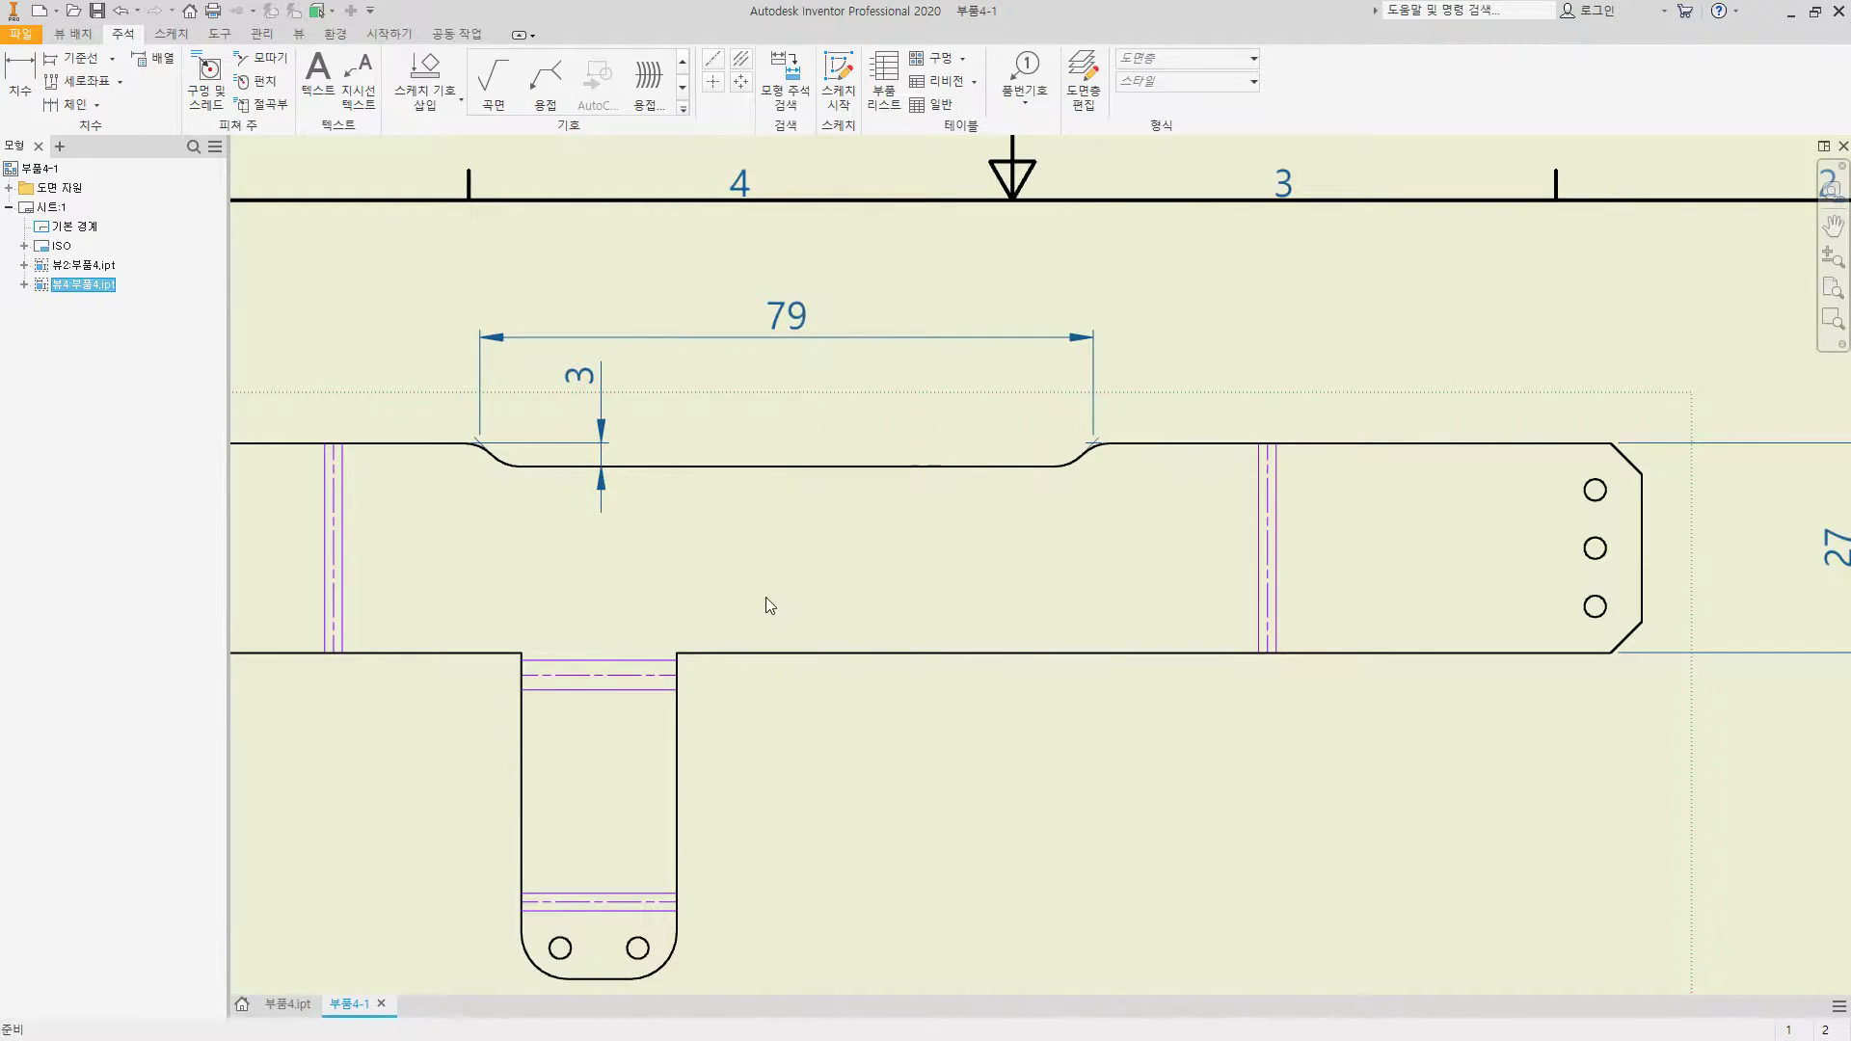
Step: Switch to 부품4.ipt, reopen the cutout sketch 스케치6 and delete the constraint holding the right slanted line's upper endpoint on the rectangle's side
{"action": "left_click", "coordinate": [290, 1003]}
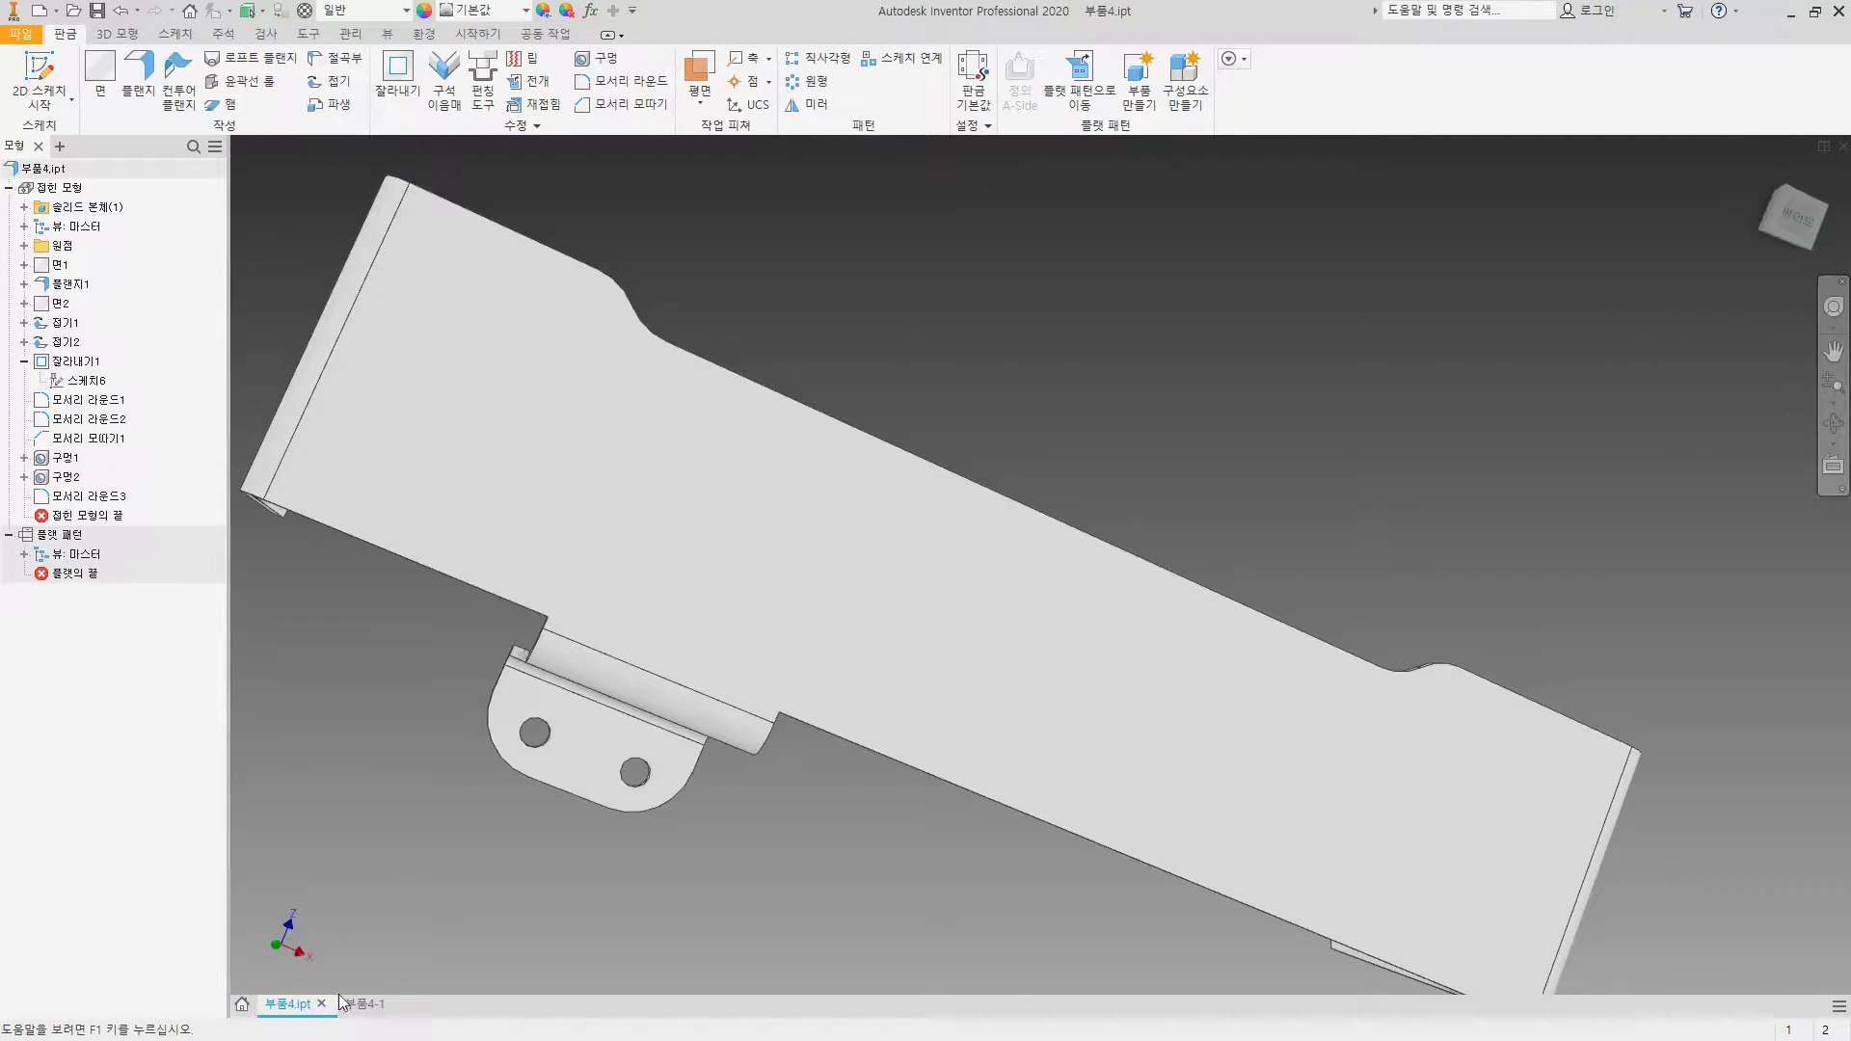
{"action": "double_click", "coordinate": [87, 381]}
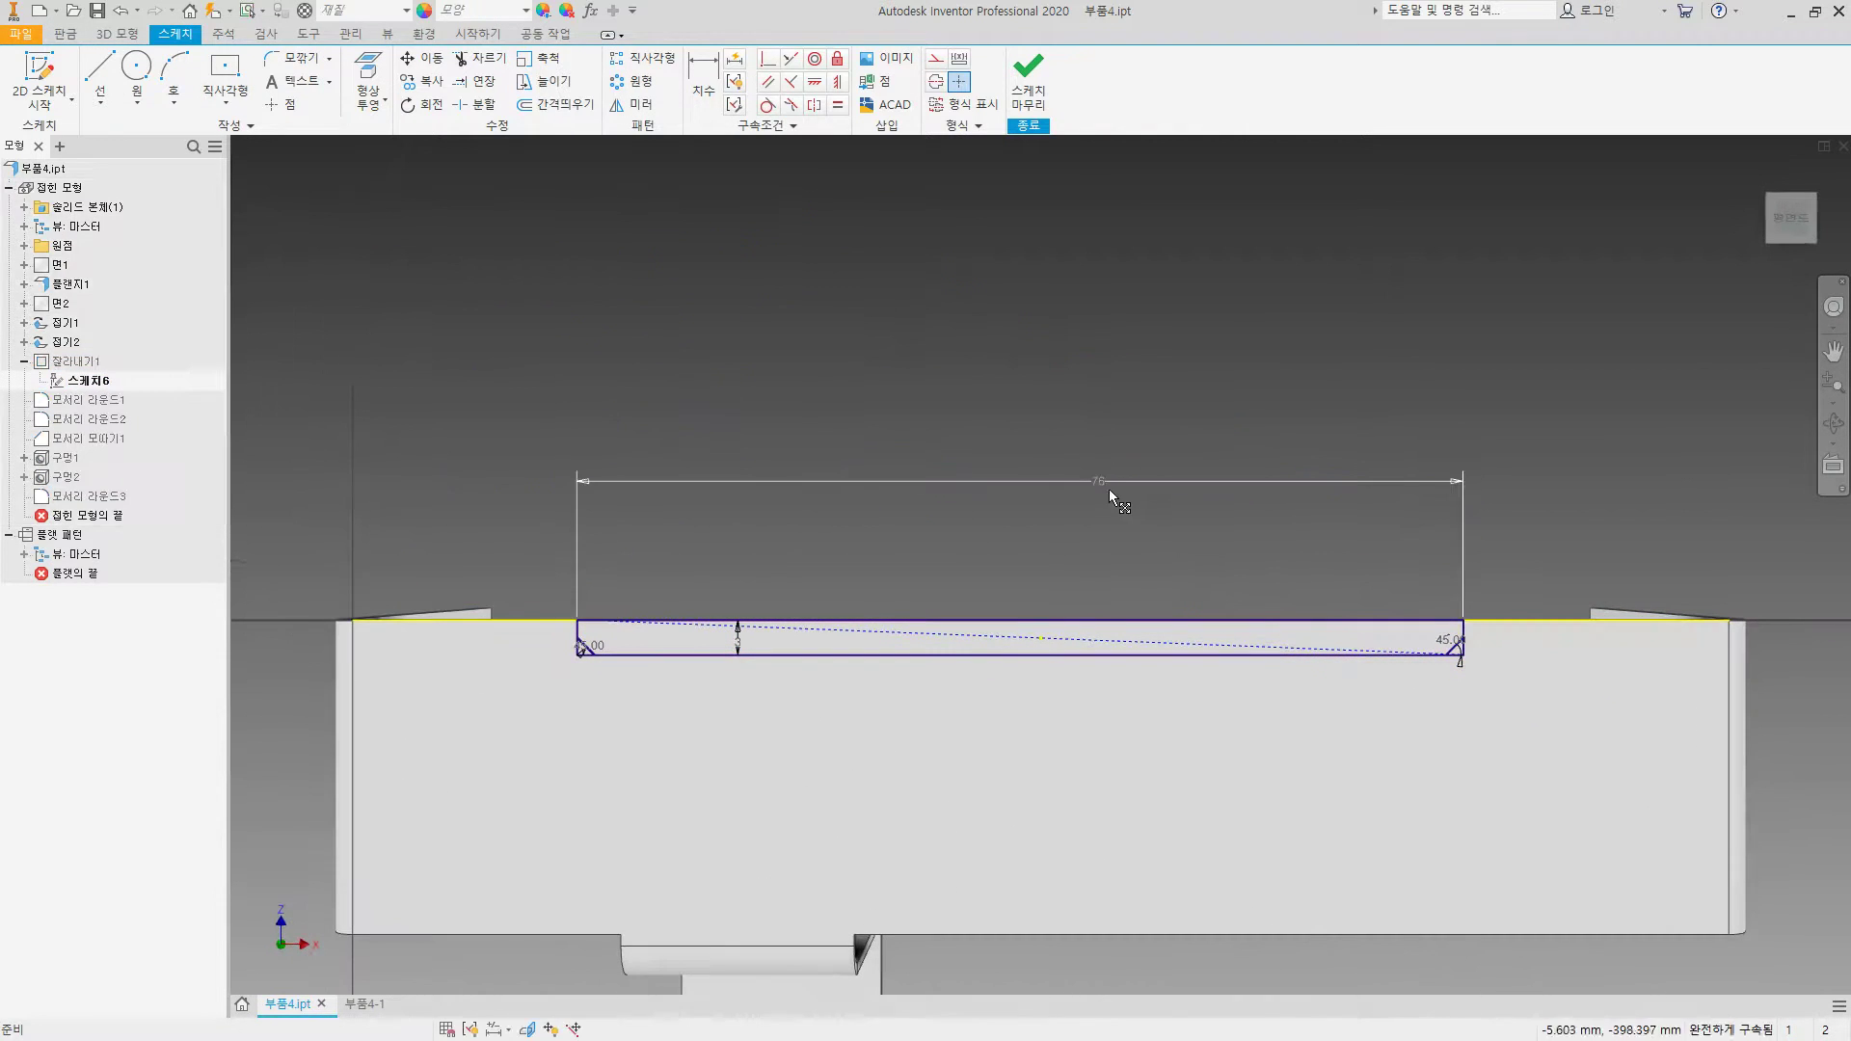
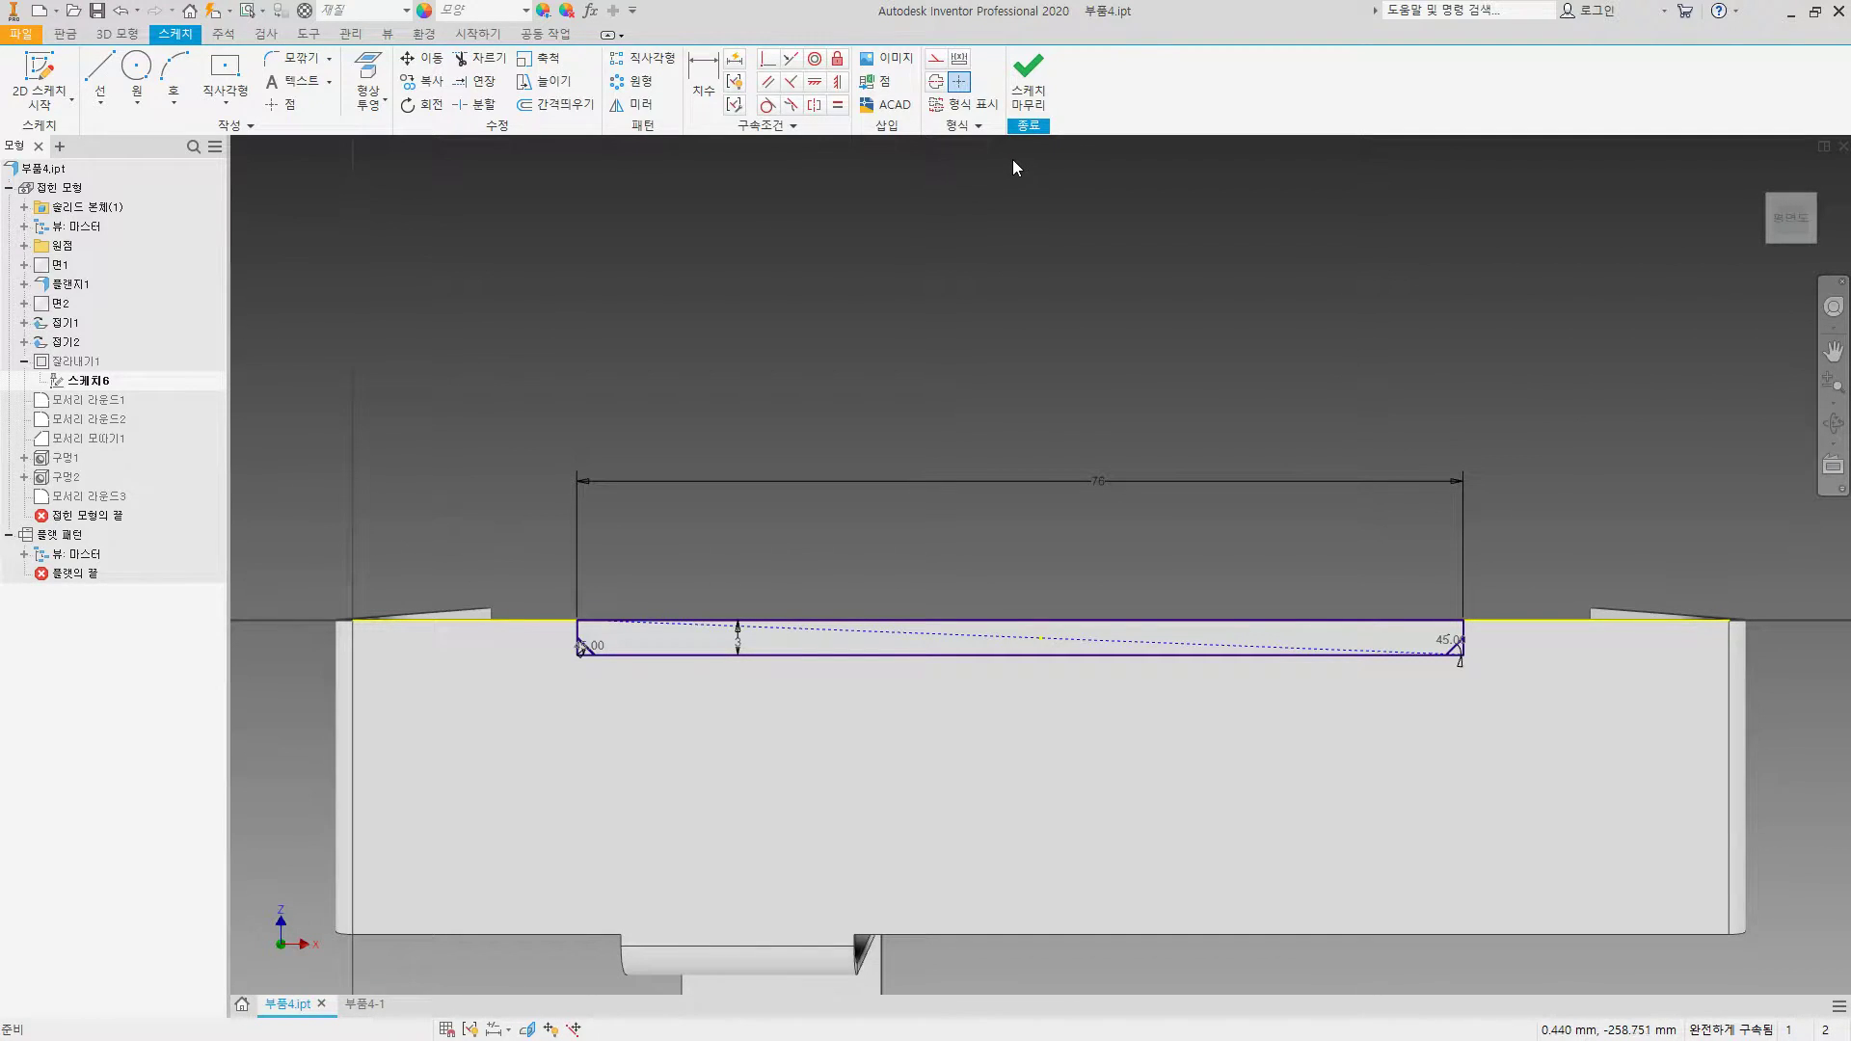
{"action": "scroll", "coordinate": [1451, 634], "scroll_direction": "up", "scroll_amount": 10}
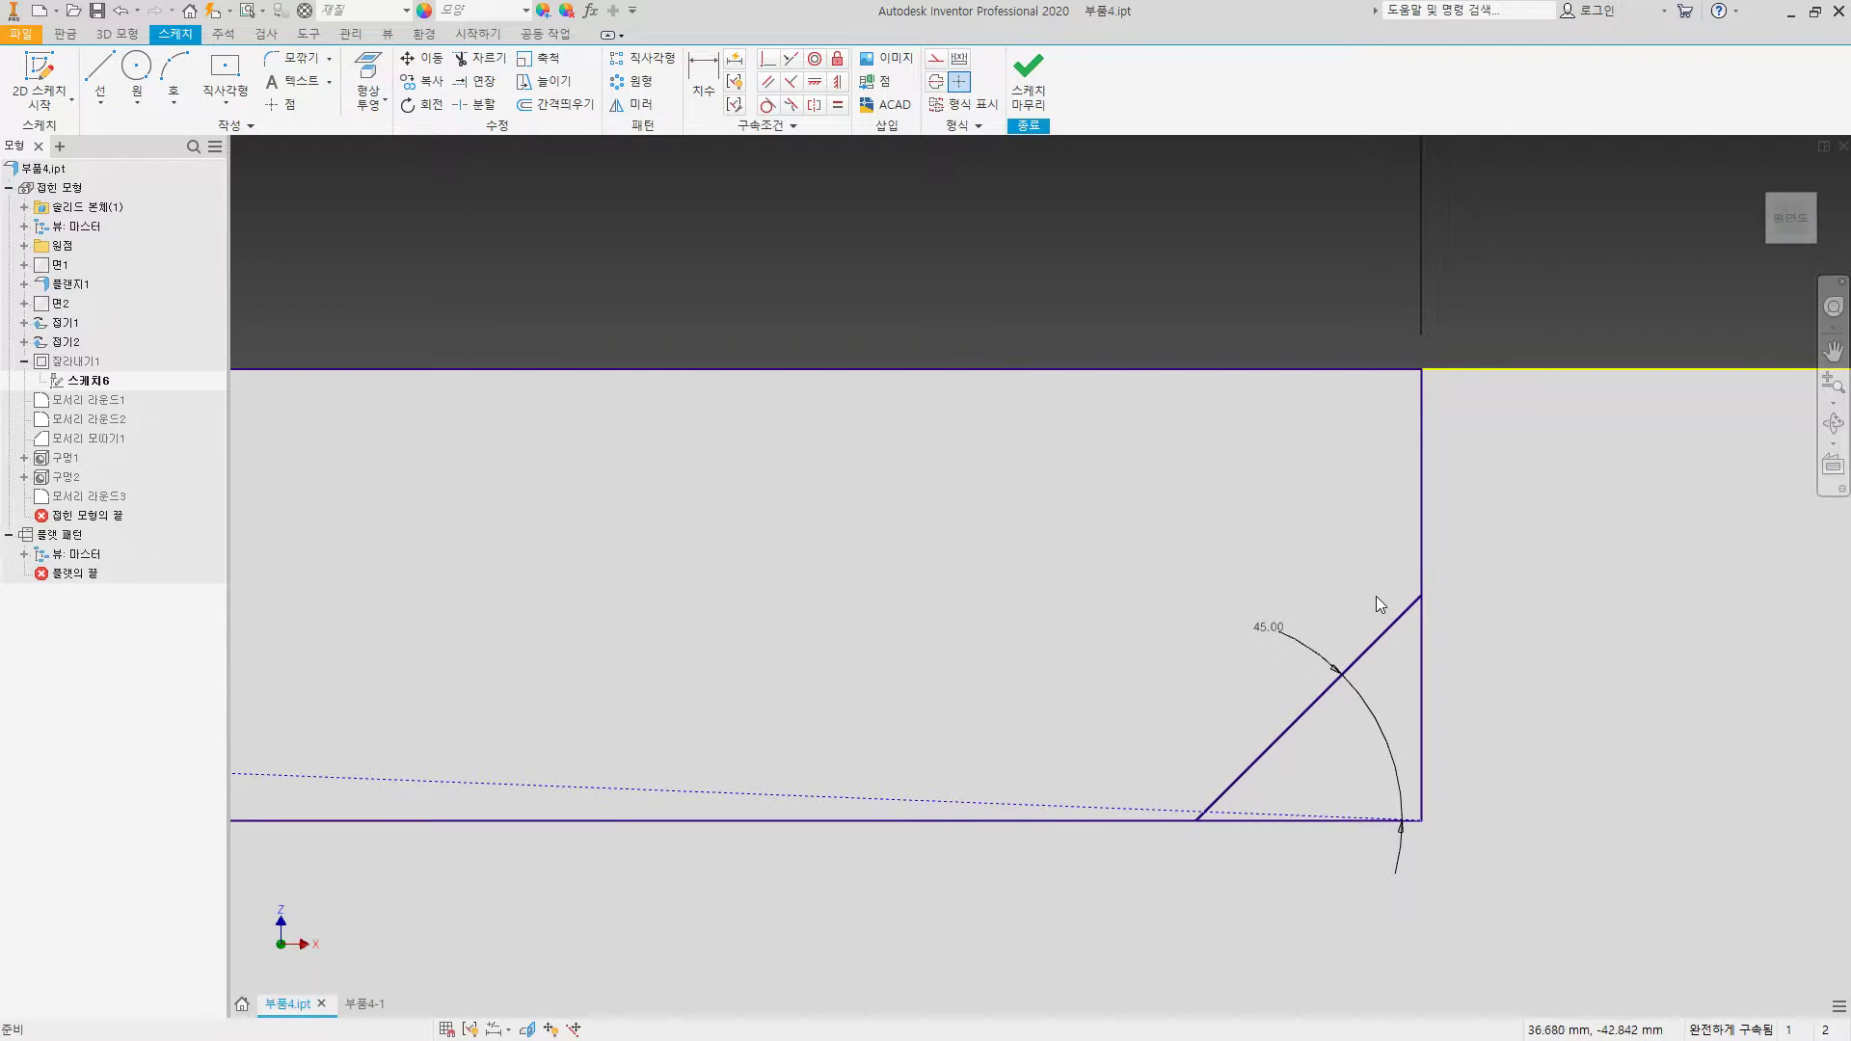
{"action": "left_click", "coordinate": [1312, 652]}
{"action": "left_click", "coordinate": [1419, 599]}
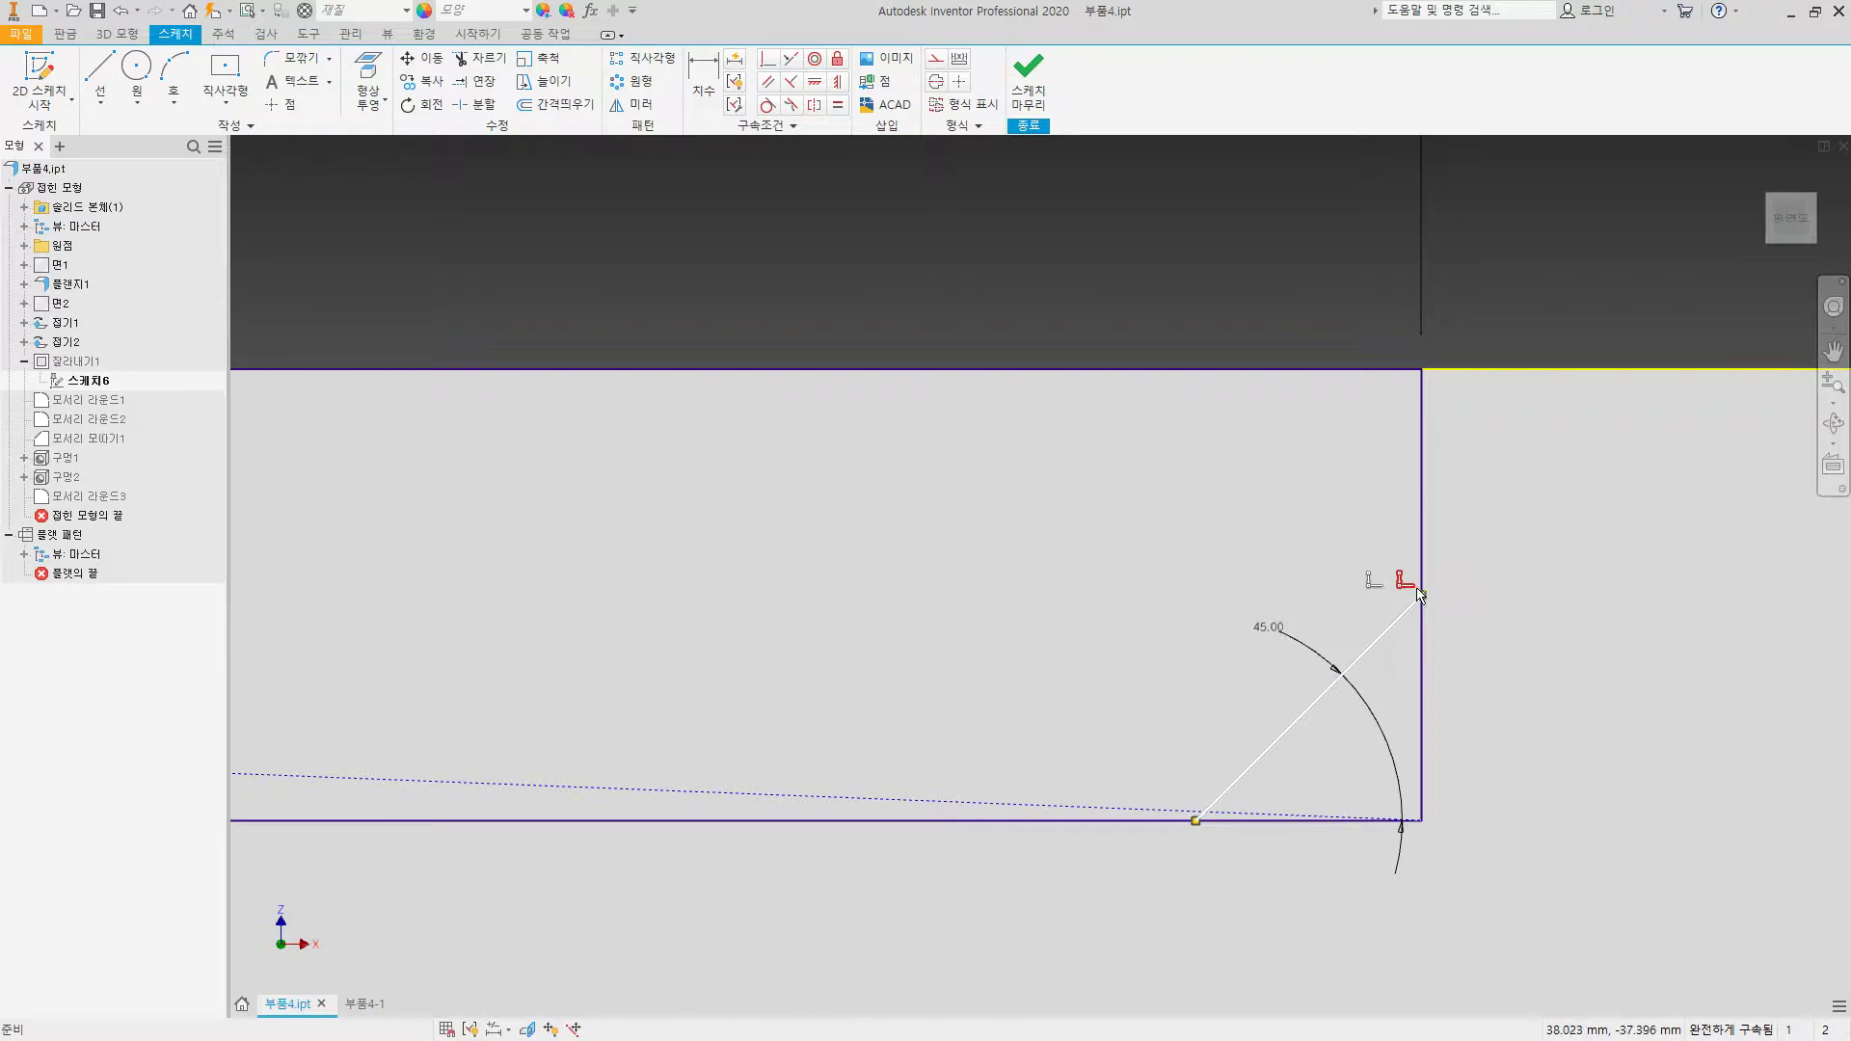
{"action": "left_click", "coordinate": [1414, 589]}
{"action": "key", "text": "Delete"}
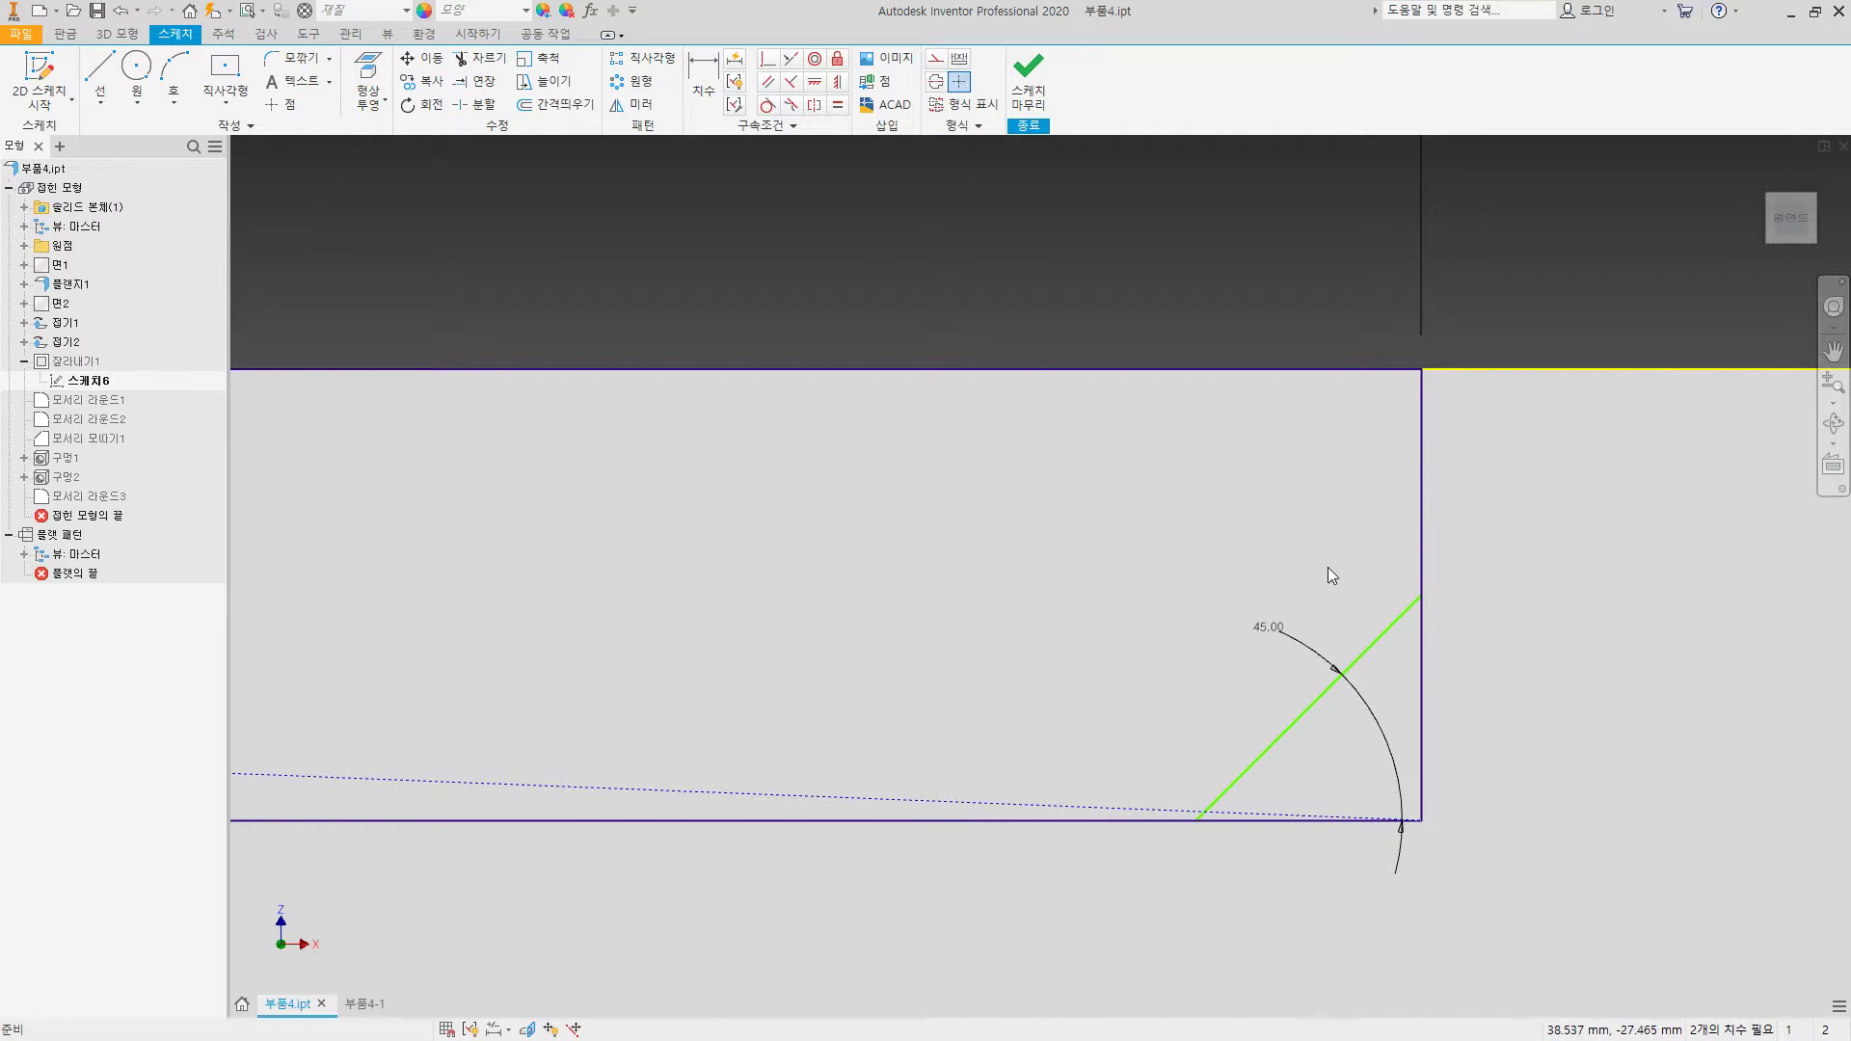
Step: Make the right slanted line's upper endpoint coincident with the cutout rectangle's upper right corner
{"action": "left_click", "coordinate": [771, 60]}
{"action": "left_click", "coordinate": [1420, 595]}
{"action": "left_click", "coordinate": [1422, 374]}
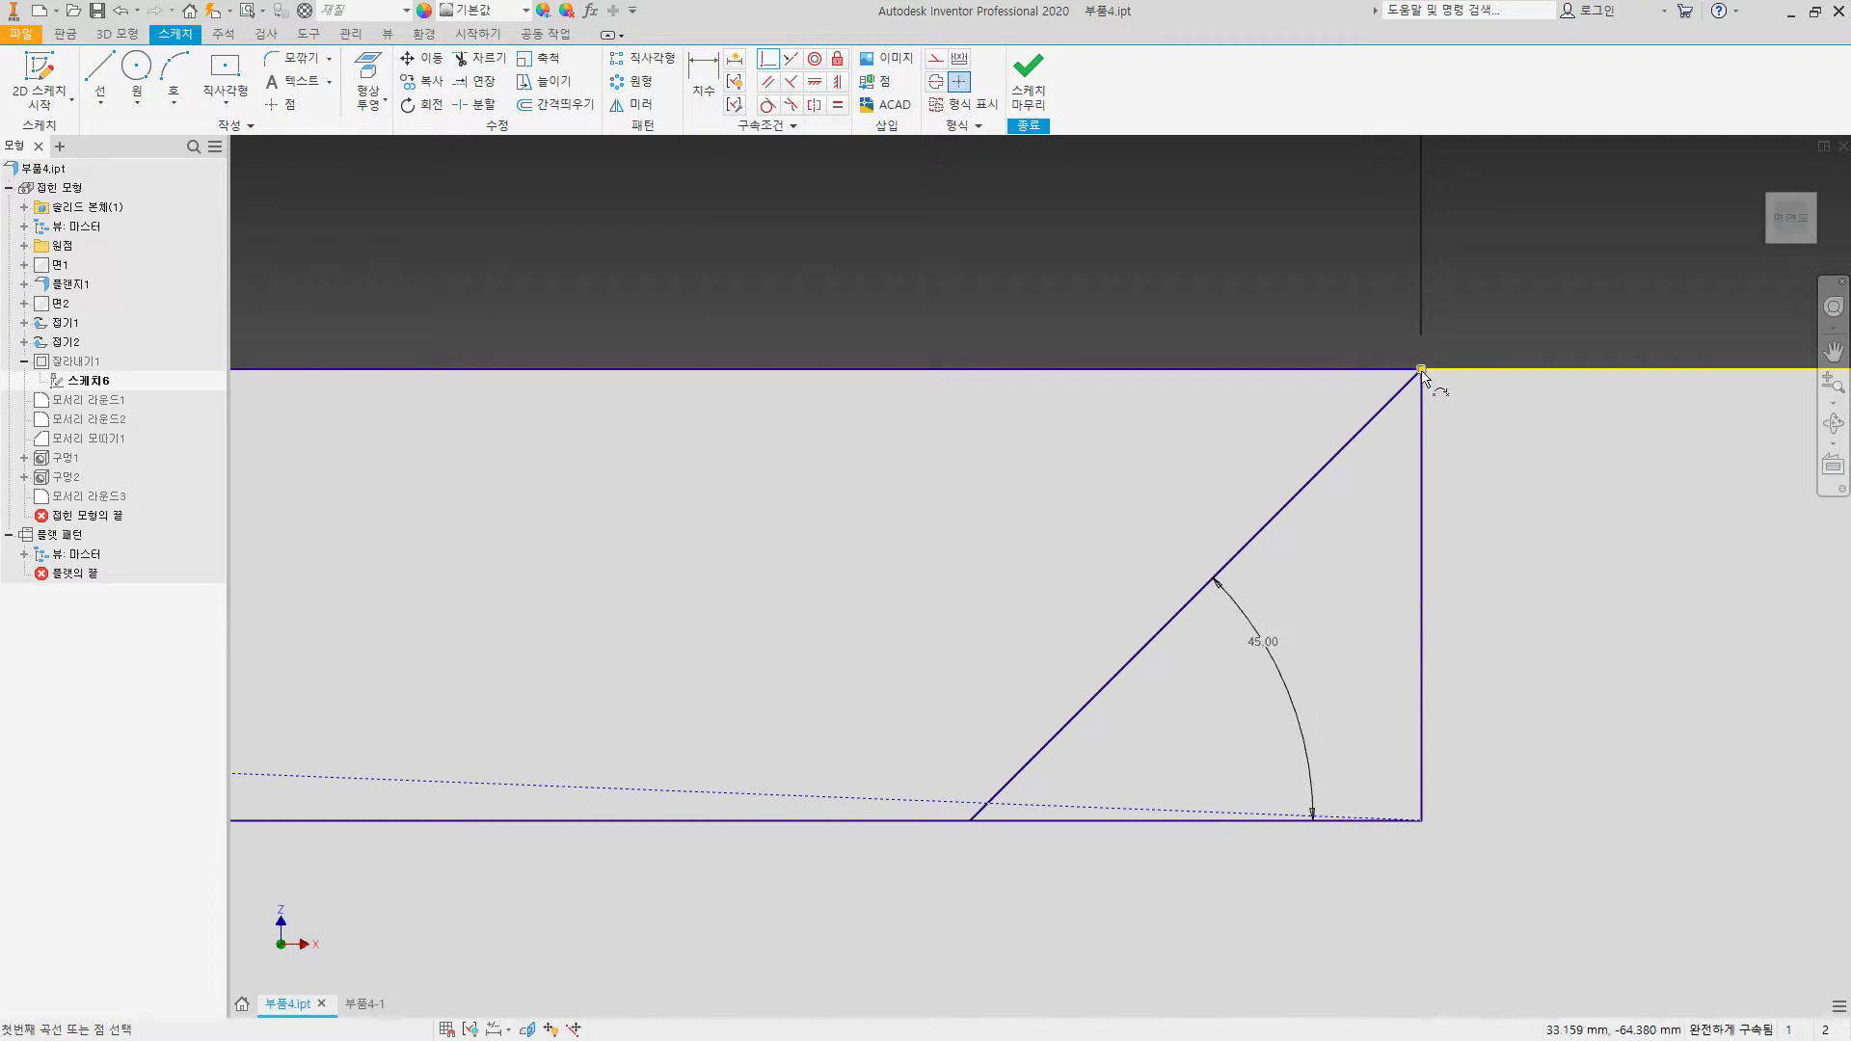
Step: Delete the 45° angle dimension of the left slanted line in the cutout sketch
{"action": "scroll", "coordinate": [1423, 557], "scroll_direction": "down", "scroll_amount": 3}
{"action": "middle_click_drag", "start_coordinate": [1160, 578], "coordinate": [1331, 538]}
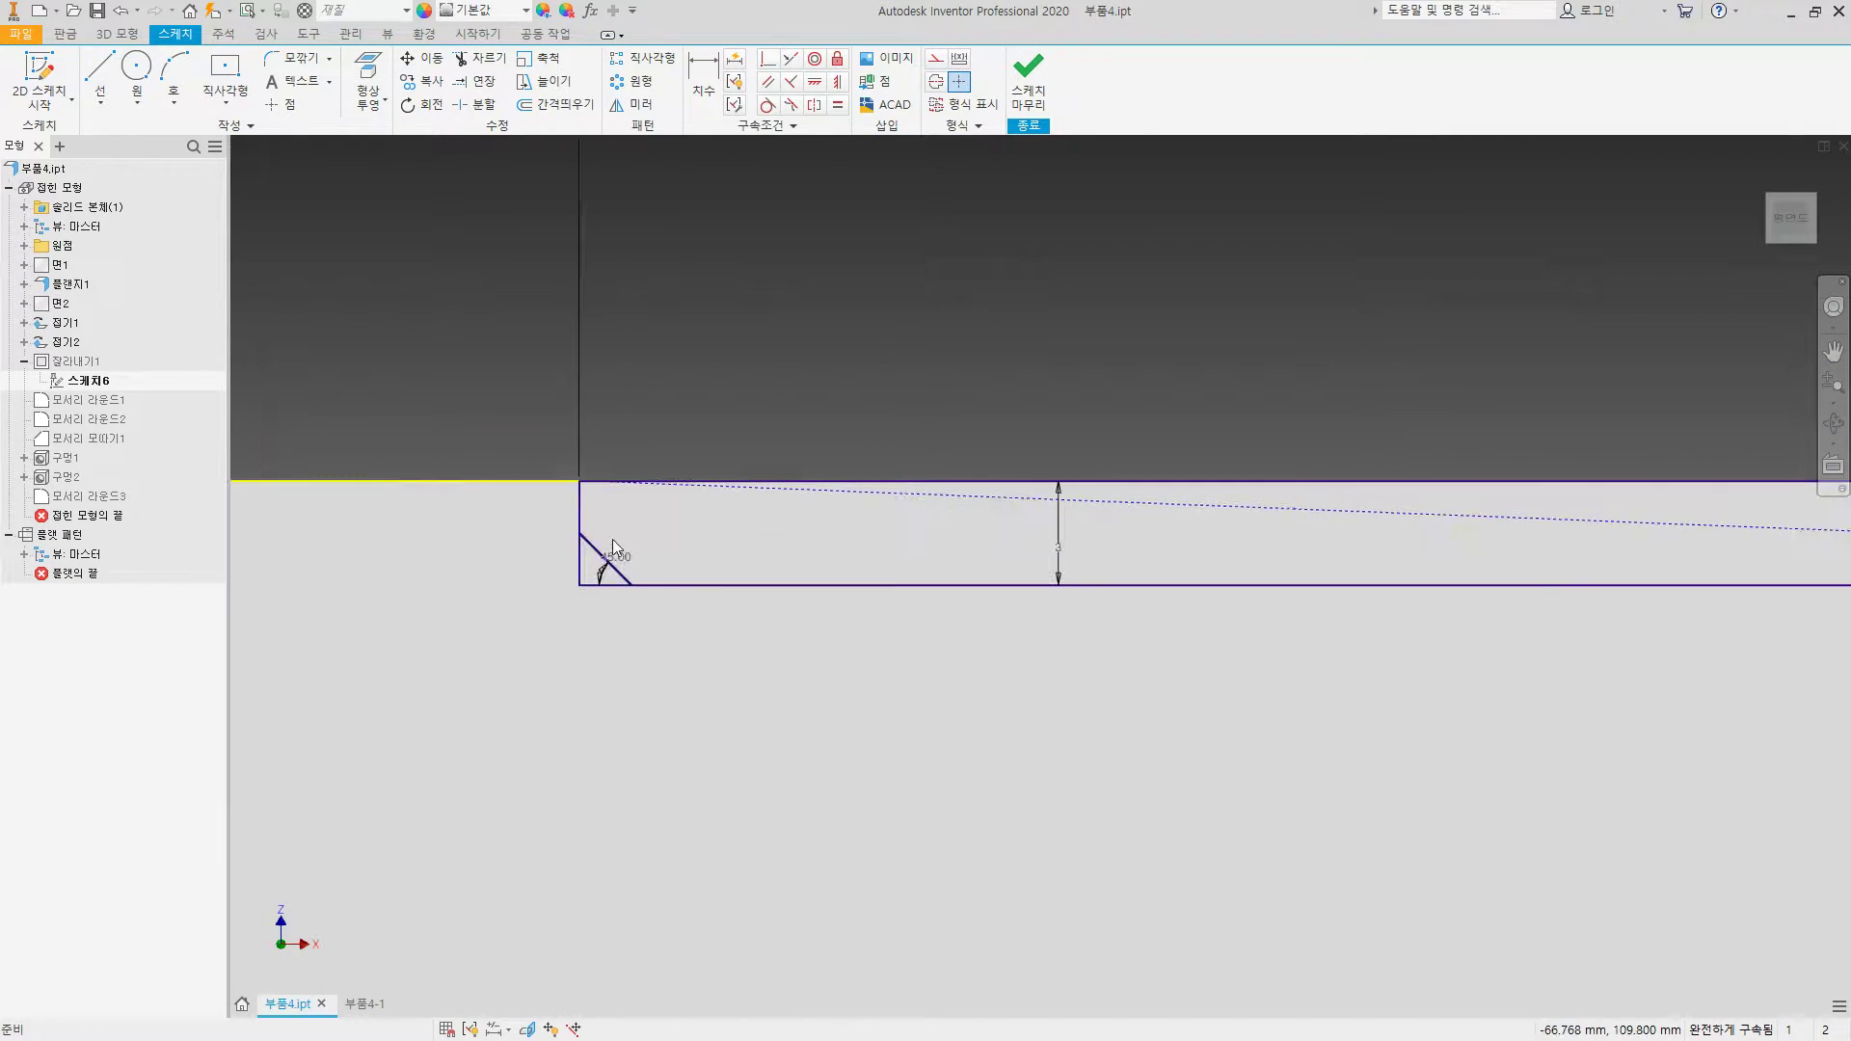
{"action": "scroll", "coordinate": [837, 609], "scroll_direction": "up", "scroll_amount": 5}
{"action": "key", "text": "Escape"}
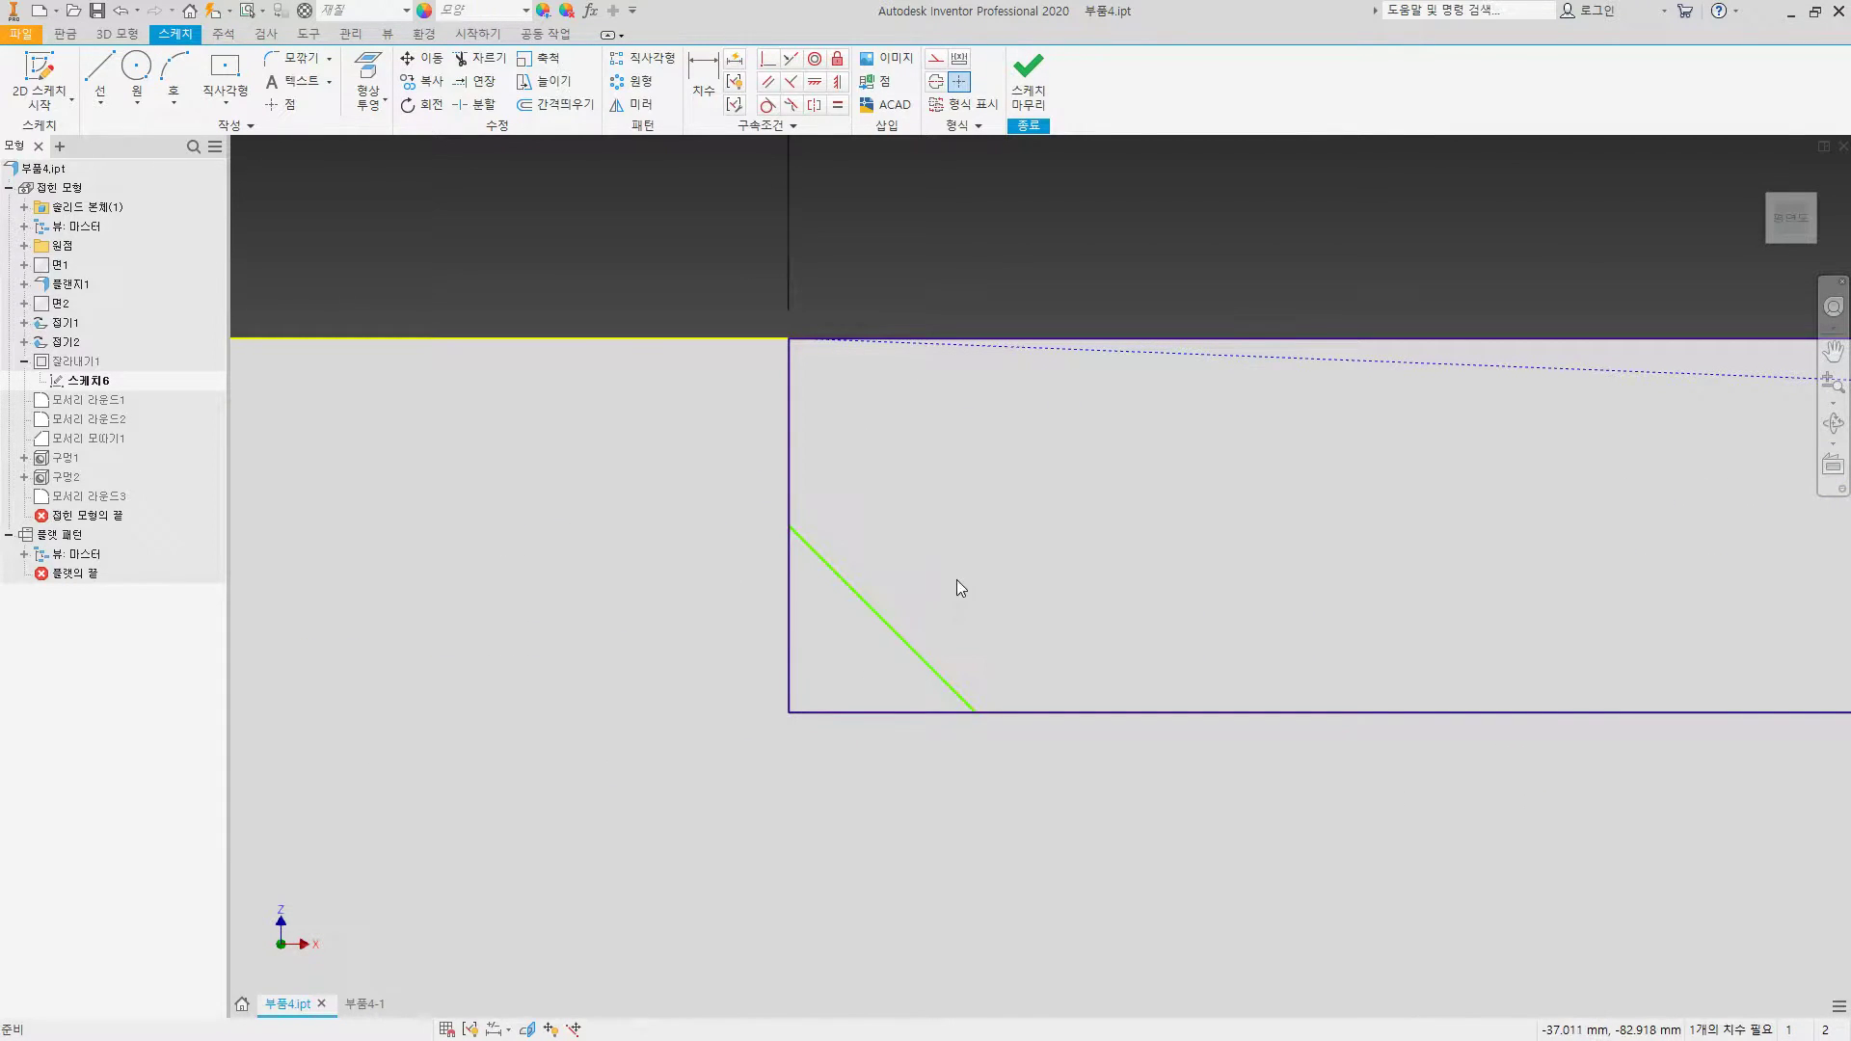
Step: Try to make the left slanted line's upper endpoint coincident with the cutout rectangle's upper left corner
{"action": "left_click", "coordinate": [769, 61]}
{"action": "left_click", "coordinate": [789, 526]}
{"action": "left_click", "coordinate": [791, 341]}
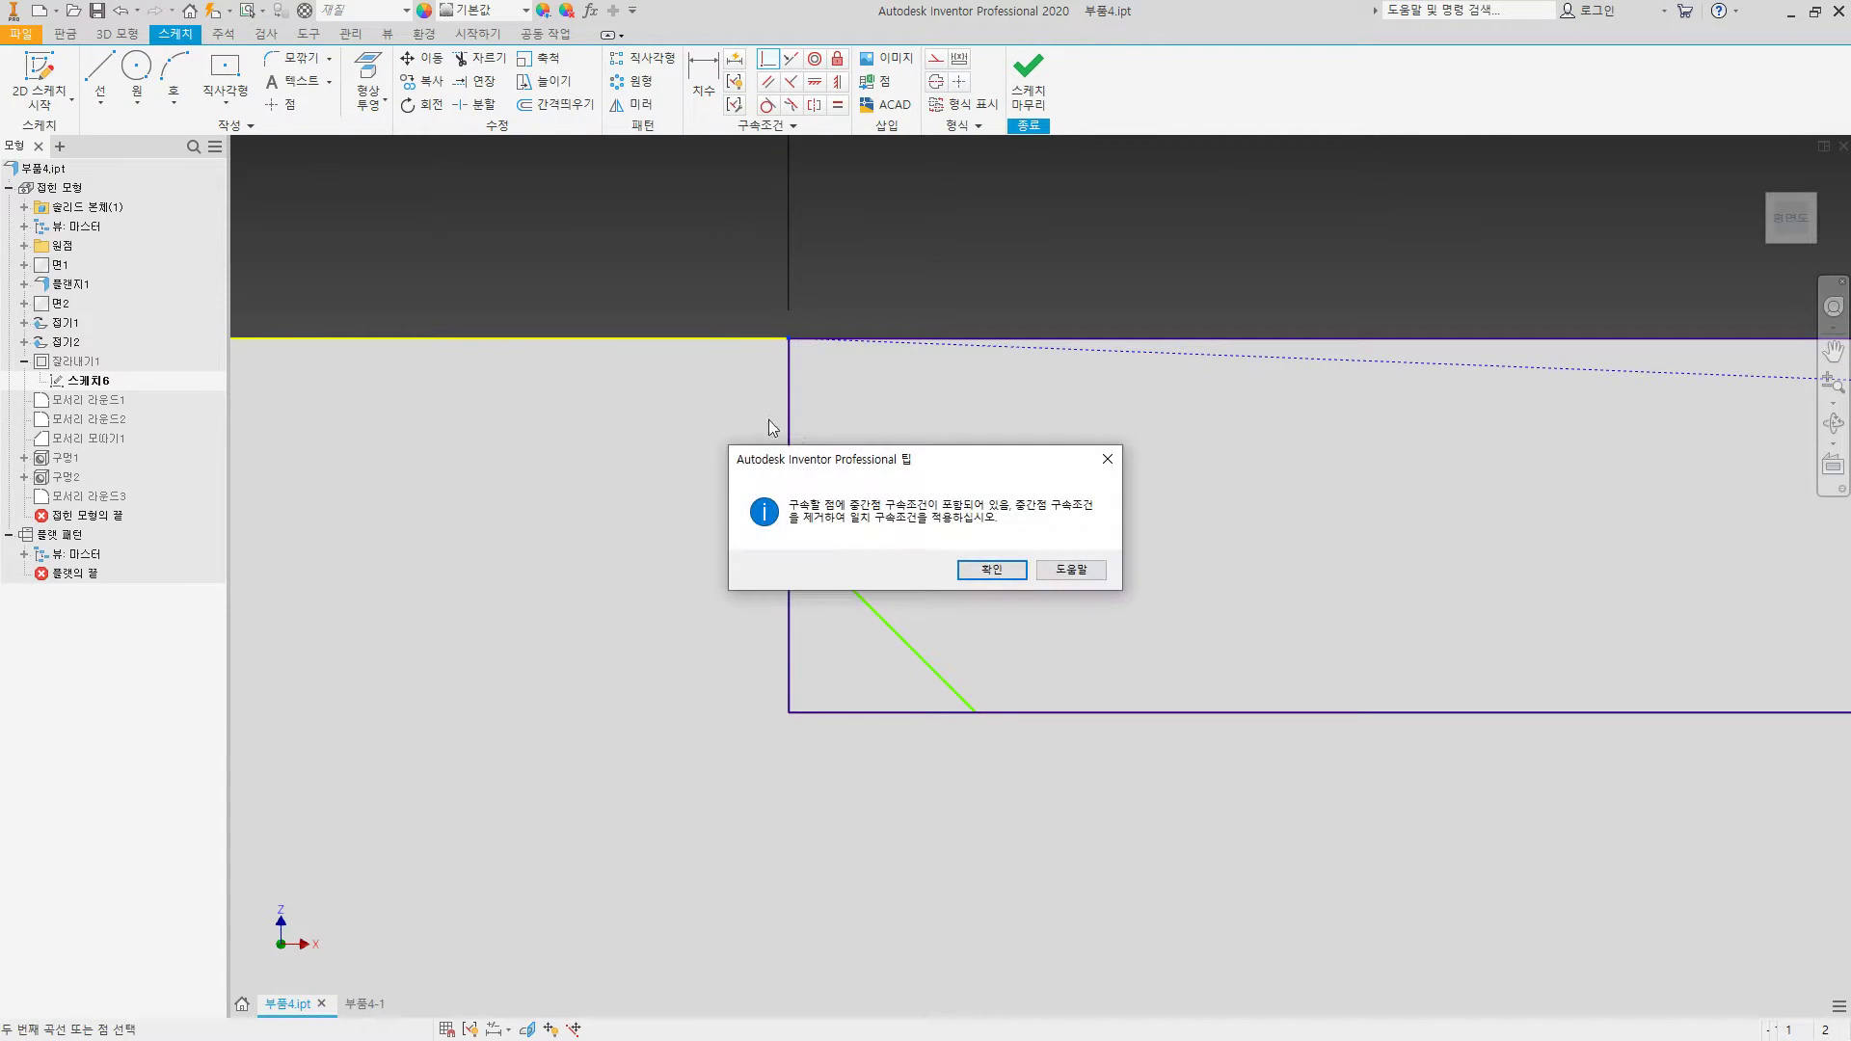
{"action": "left_click", "coordinate": [998, 578]}
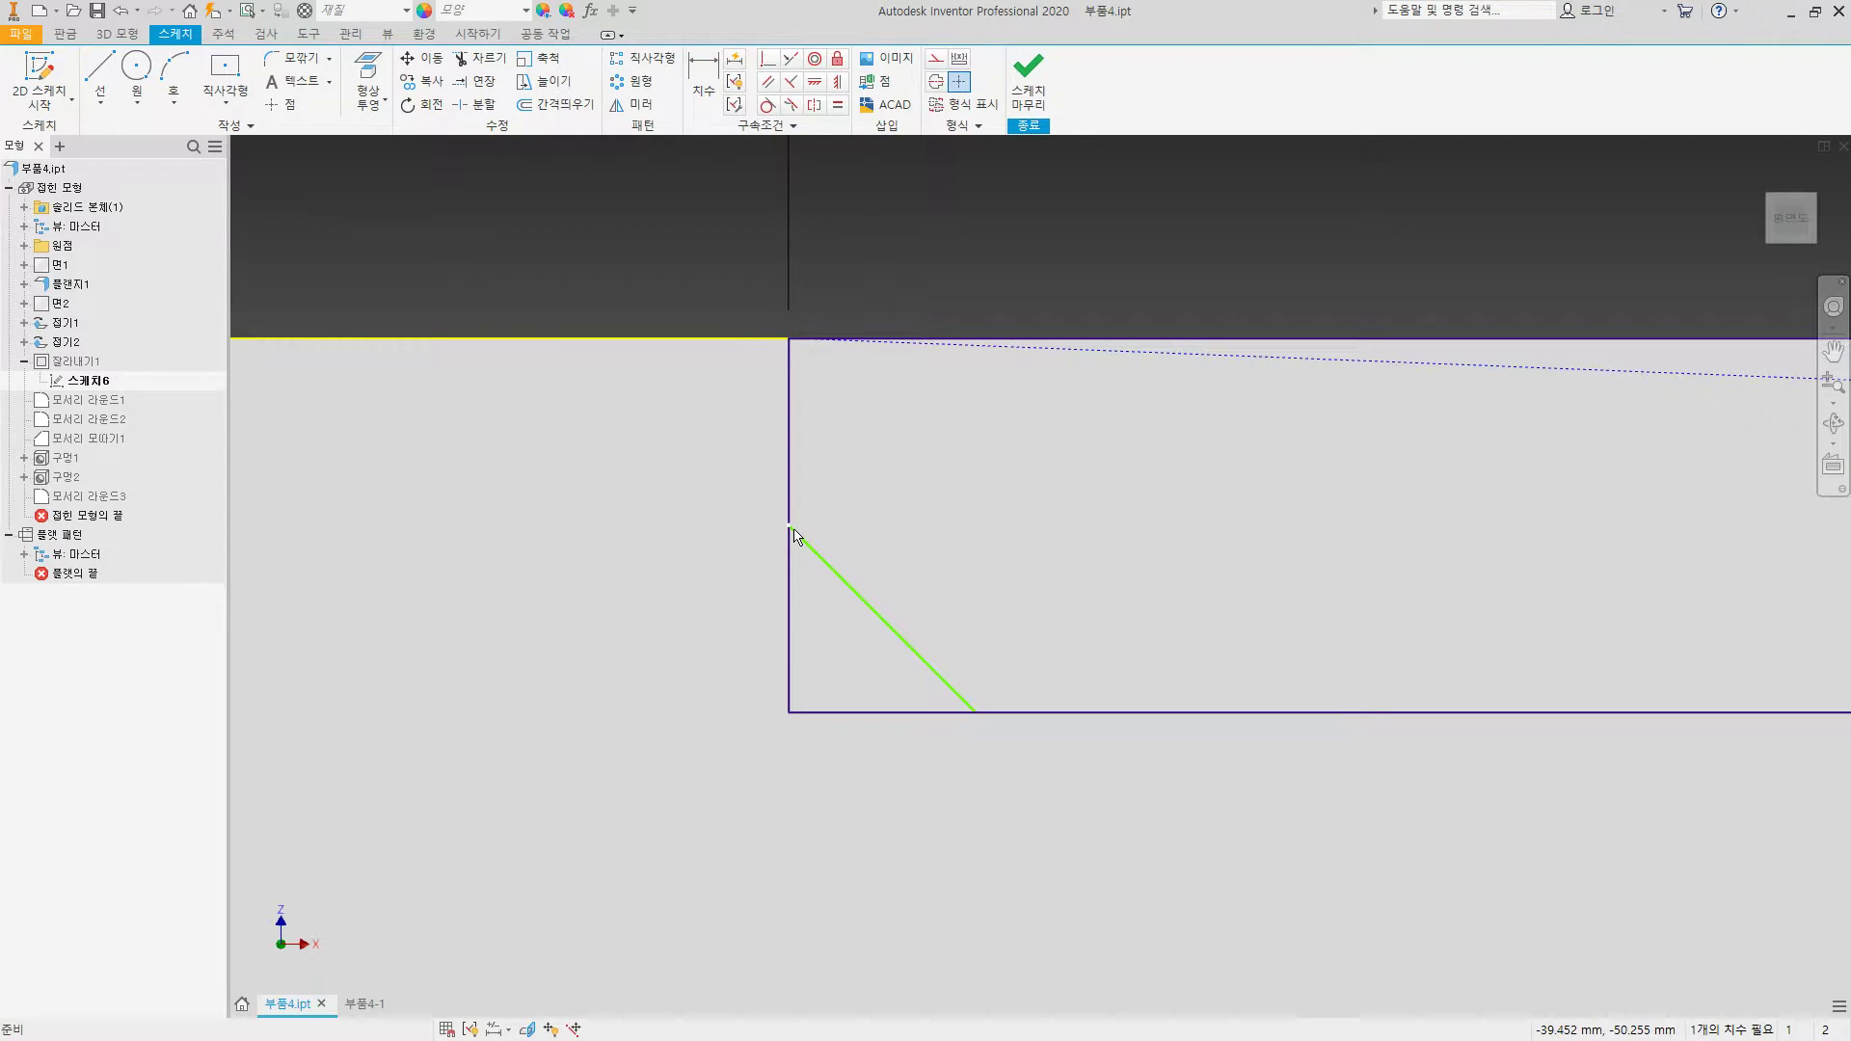
Step: Delete the midpoint constraint on the left slanted line's upper endpoint and make that endpoint coincident with the rectangle's upper left corner
{"action": "left_click", "coordinate": [893, 631]}
{"action": "left_click", "coordinate": [987, 617]}
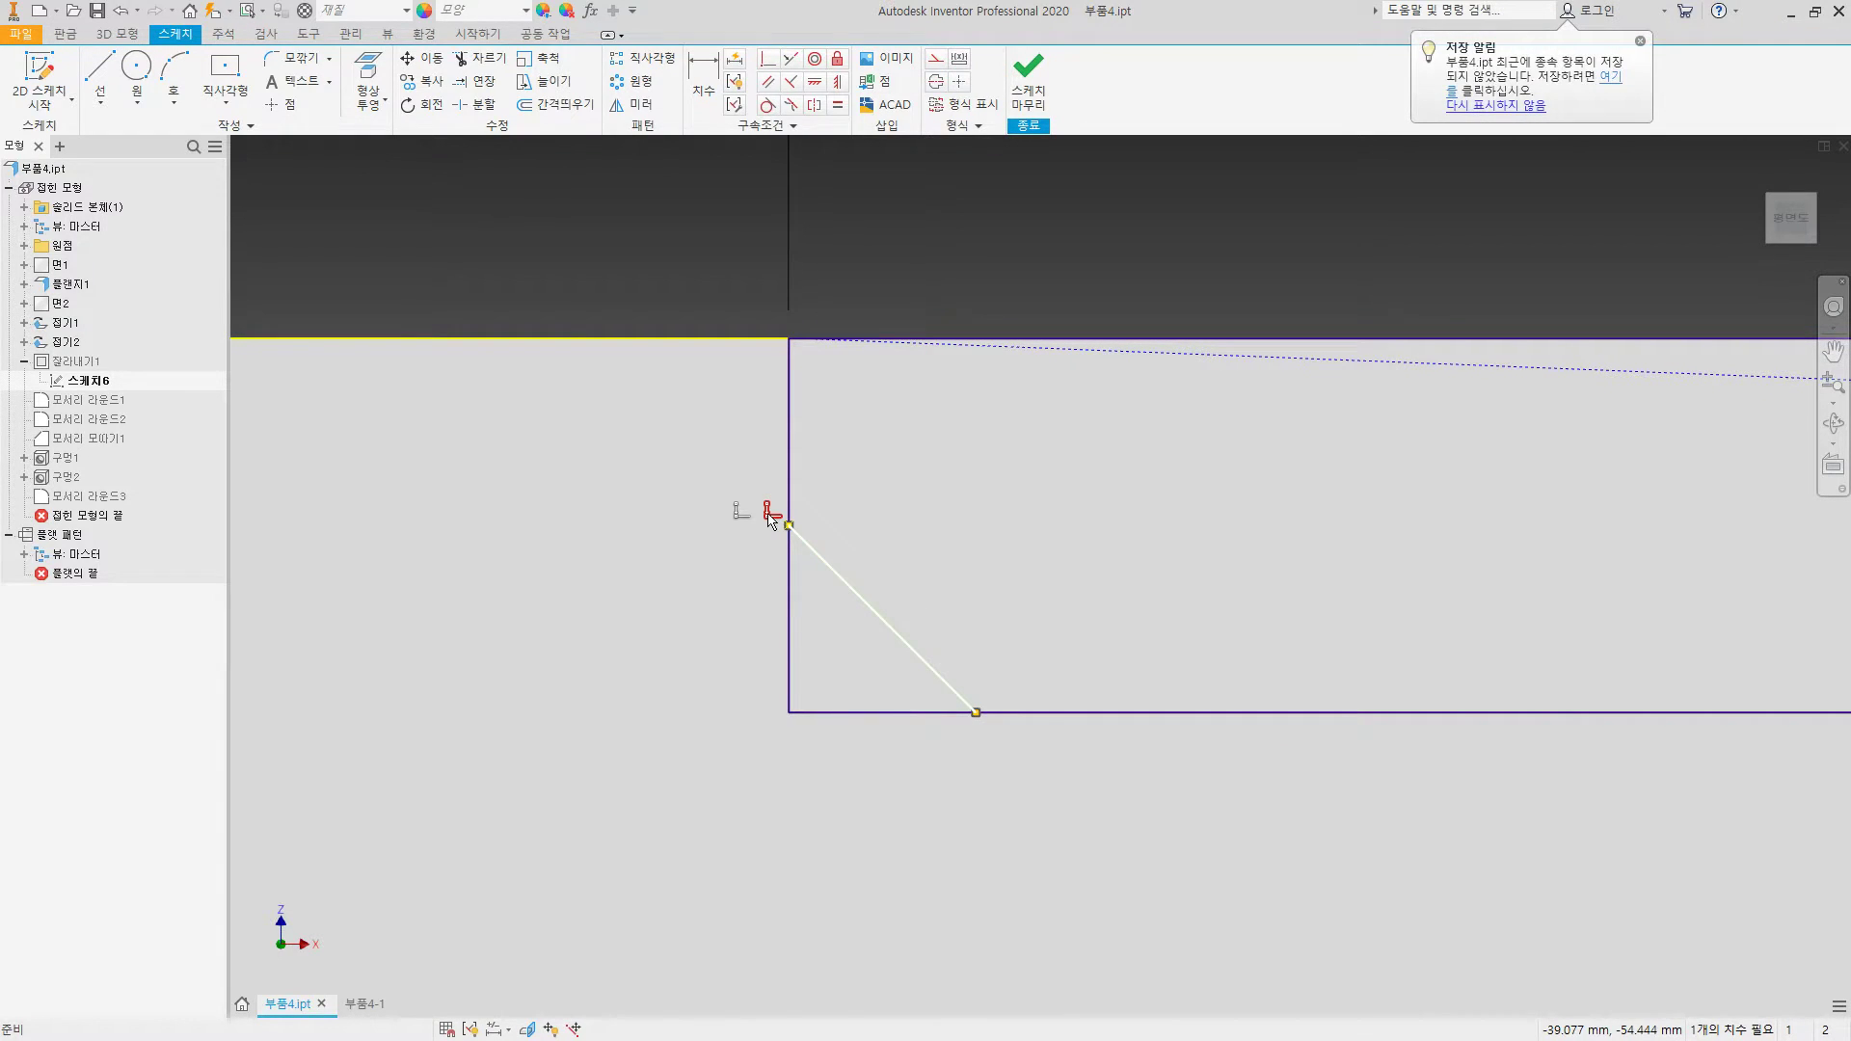
{"action": "left_click", "coordinate": [735, 516]}
{"action": "key", "text": "Delete"}
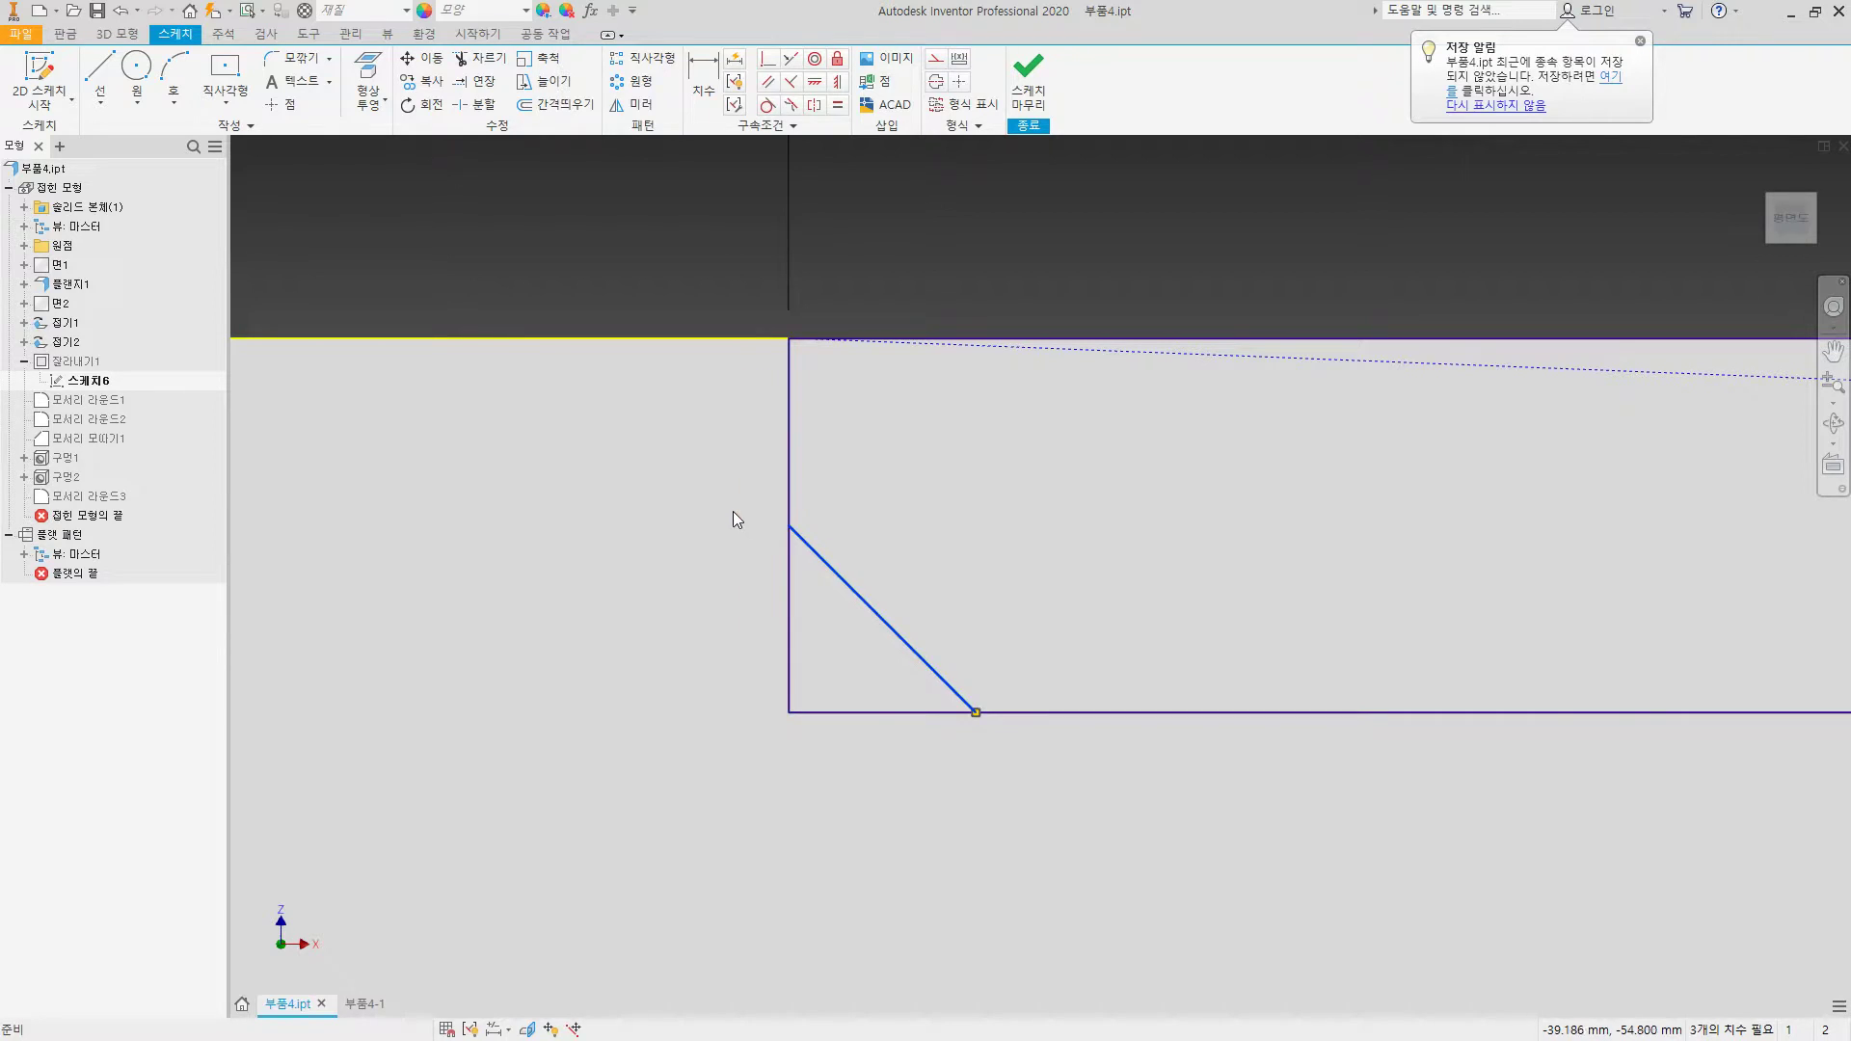
{"action": "left_click", "coordinate": [767, 58]}
{"action": "left_click", "coordinate": [792, 527]}
{"action": "left_click", "coordinate": [789, 339]}
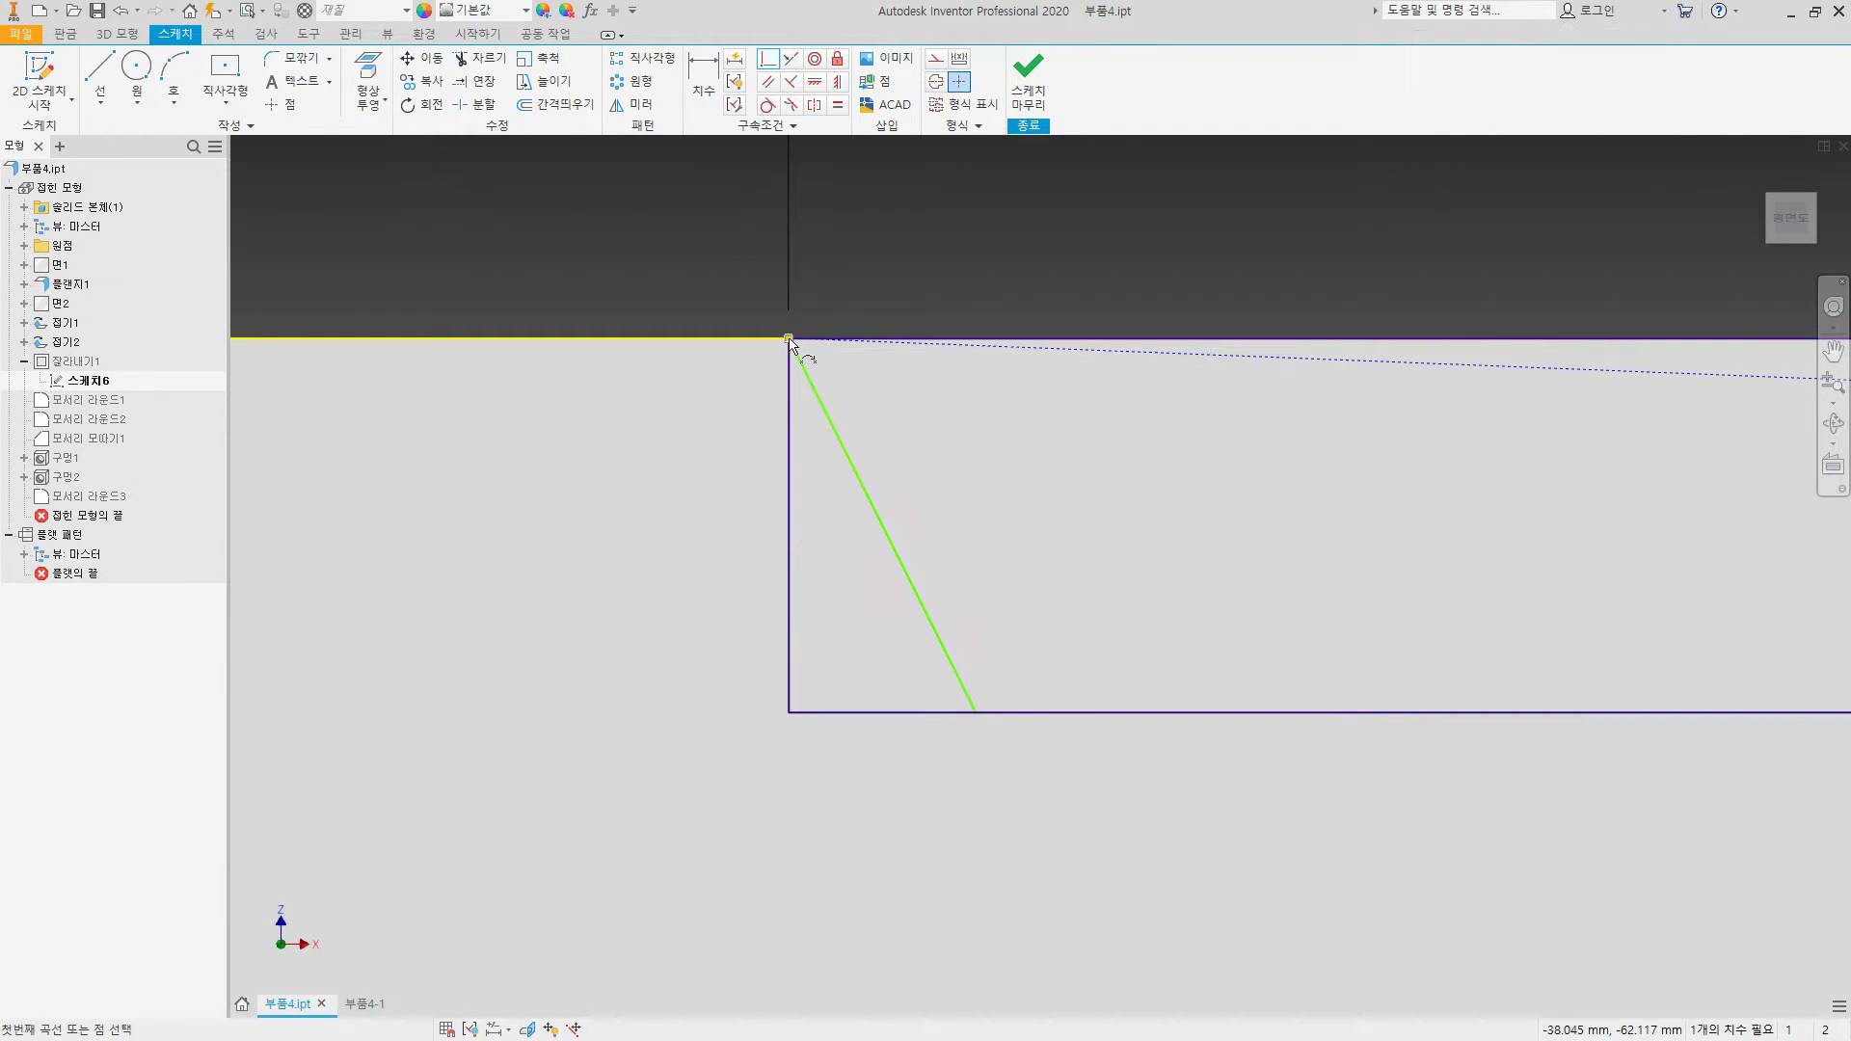
Step: Dimension the left slanted line at 45° to the rectangle's lower edge, then finish the sketch and accept the update
{"action": "key", "text": "d"}
{"action": "left_click", "coordinate": [928, 713]}
{"action": "left_click", "coordinate": [877, 686]}
{"action": "type", "text": "45"}
{"action": "key", "text": "Return"}
{"action": "left_click", "coordinate": [1027, 82]}
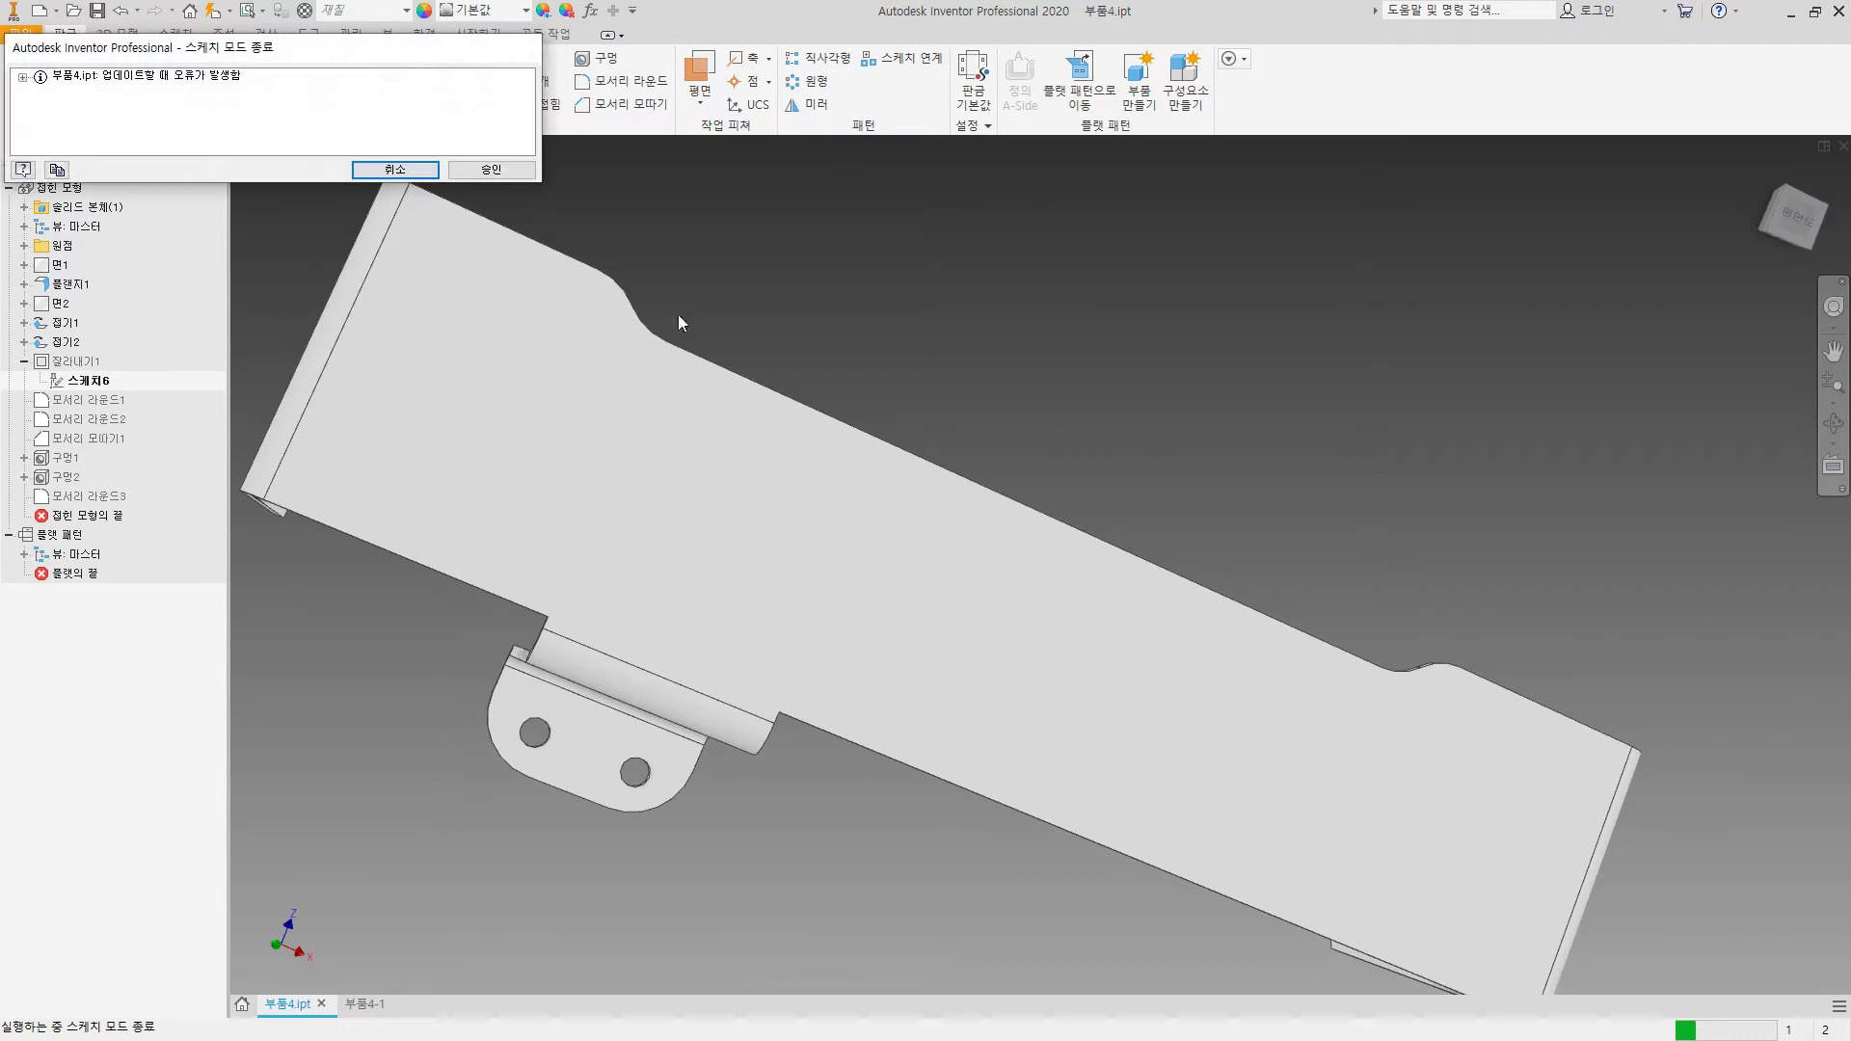
{"action": "left_click", "coordinate": [491, 171]}
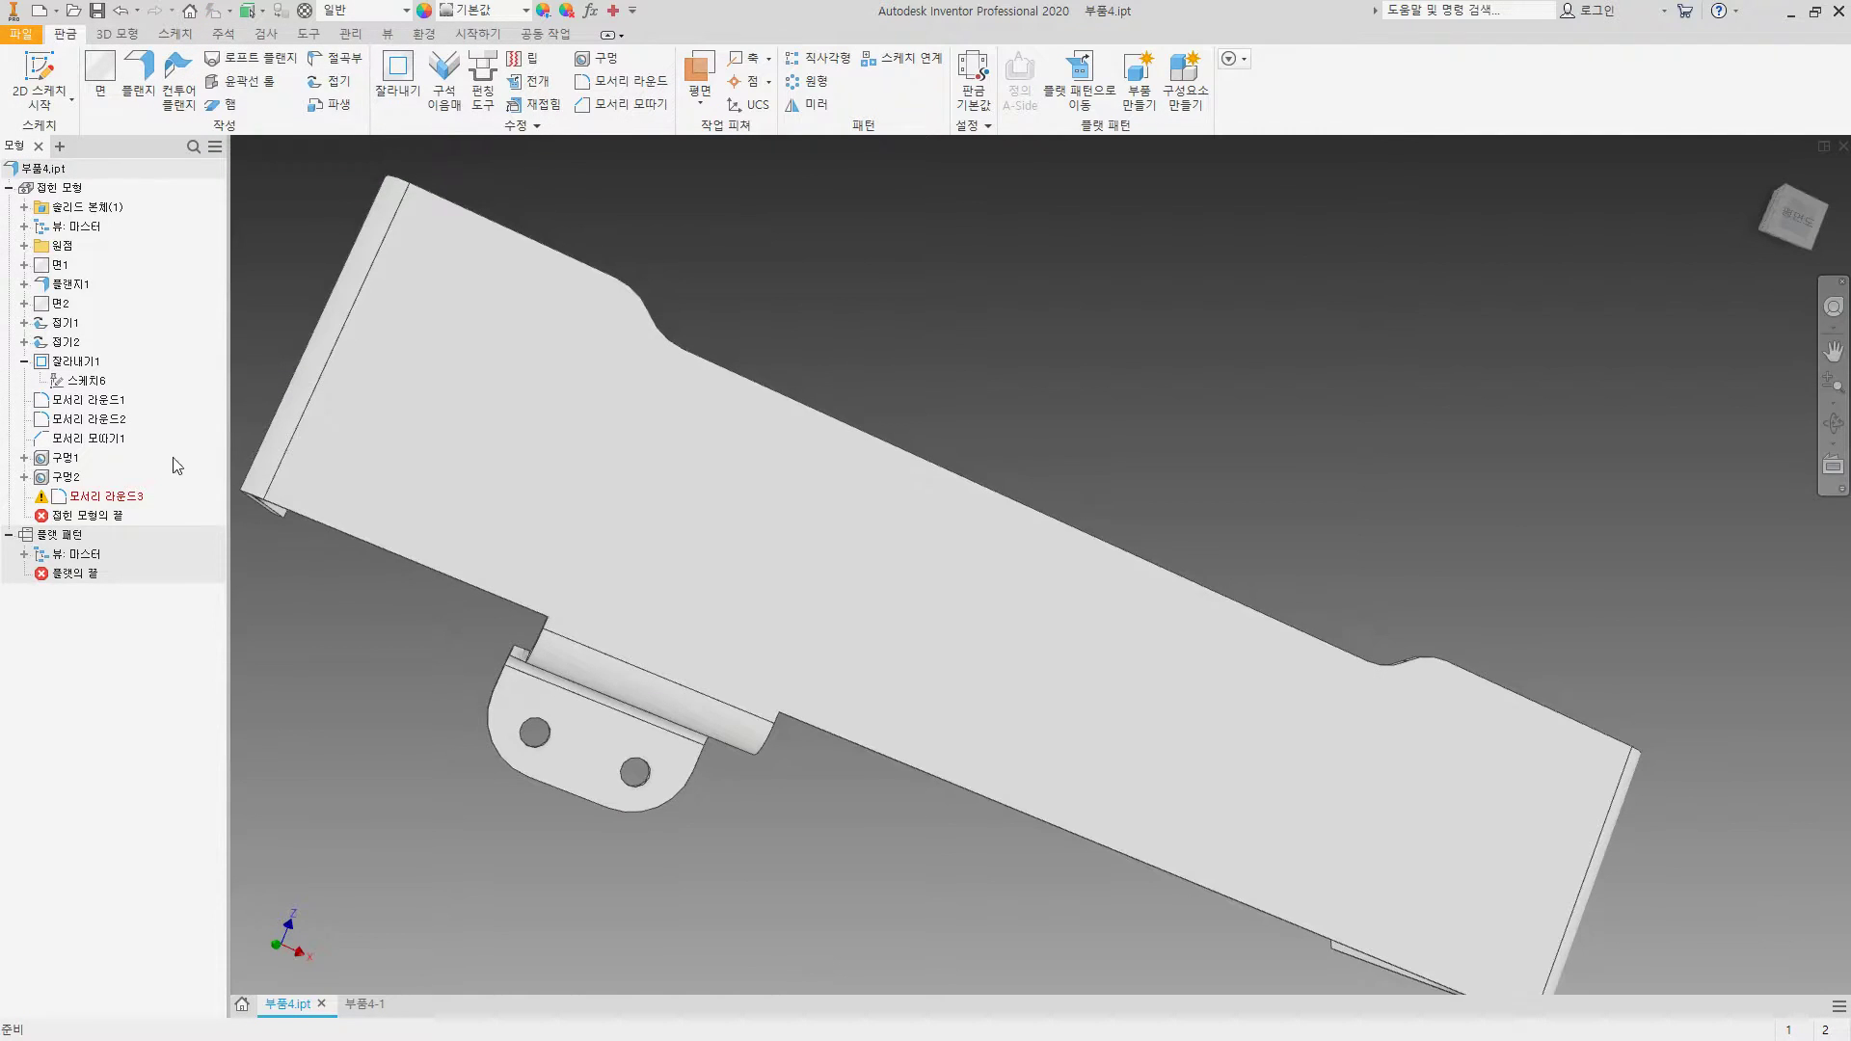
Step: Delete the failed edge round feature 모서리 라운드3
{"action": "left_click", "coordinate": [126, 497]}
{"action": "right_click", "coordinate": [126, 501]}
{"action": "left_click", "coordinate": [174, 530]}
Step: Switch to the 부품4-1 drawing and add radius dimensions to the two arcs at the cutout's right end
{"action": "left_click", "coordinate": [364, 1004]}
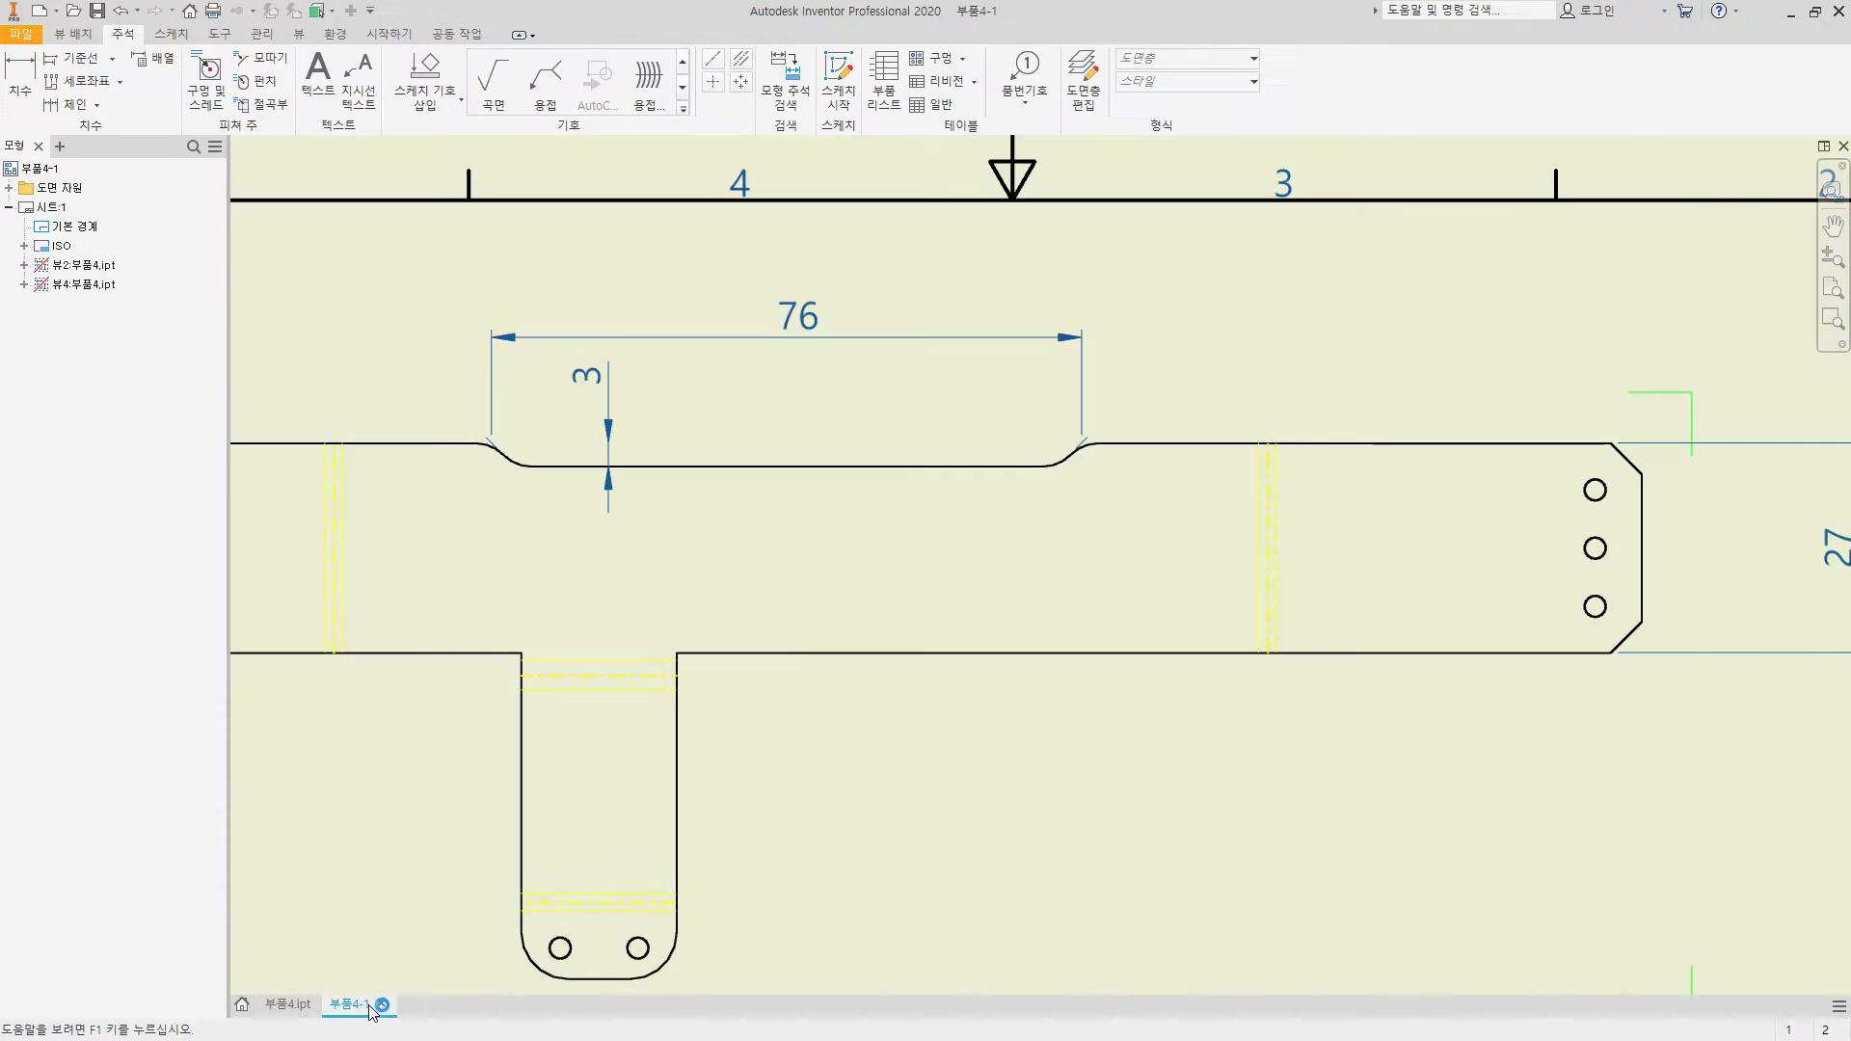
{"action": "scroll", "coordinate": [1145, 451], "scroll_direction": "up", "scroll_amount": 5}
{"action": "key", "text": "d"}
{"action": "left_click", "coordinate": [1060, 521]}
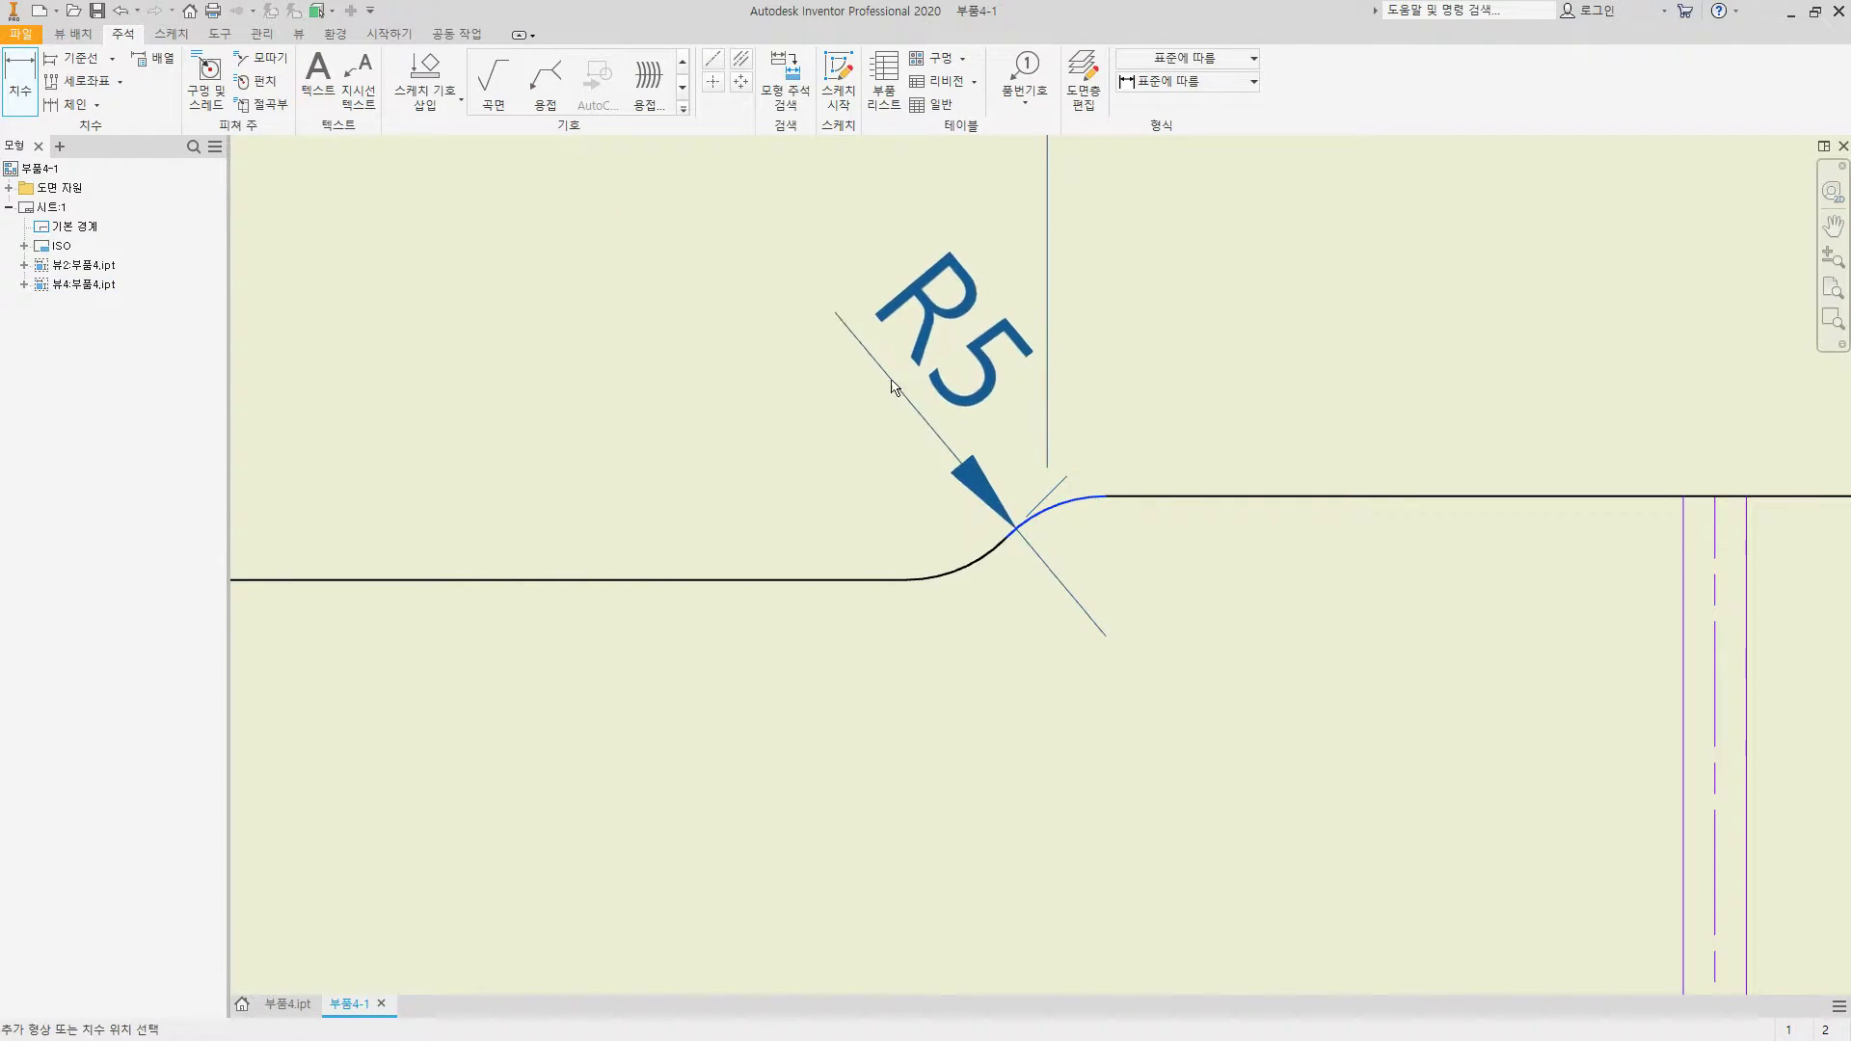
{"action": "left_click", "coordinate": [815, 312]}
{"action": "left_click", "coordinate": [964, 564]}
{"action": "left_click", "coordinate": [1041, 826]}
{"action": "key", "text": "Escape"}
Step: Dimension the vertical distance between the upper lines of the tab's two bends, placed to the right of the tab
{"action": "scroll", "coordinate": [827, 511], "scroll_direction": "down", "scroll_amount": 6}
{"action": "key", "text": "Escape"}
{"action": "mouse_move", "coordinate": [535, 765]}
{"action": "middle_mouse_down"}
{"action": "mouse_move", "coordinate": [573, 657]}
{"action": "mouse_move", "coordinate": [721, 557]}
{"action": "middle_mouse_up"}
{"action": "scroll", "coordinate": [778, 547], "scroll_direction": "up", "scroll_amount": 3}
{"action": "key", "text": "d"}
{"action": "left_click", "coordinate": [665, 359]}
{"action": "left_click", "coordinate": [675, 692]}
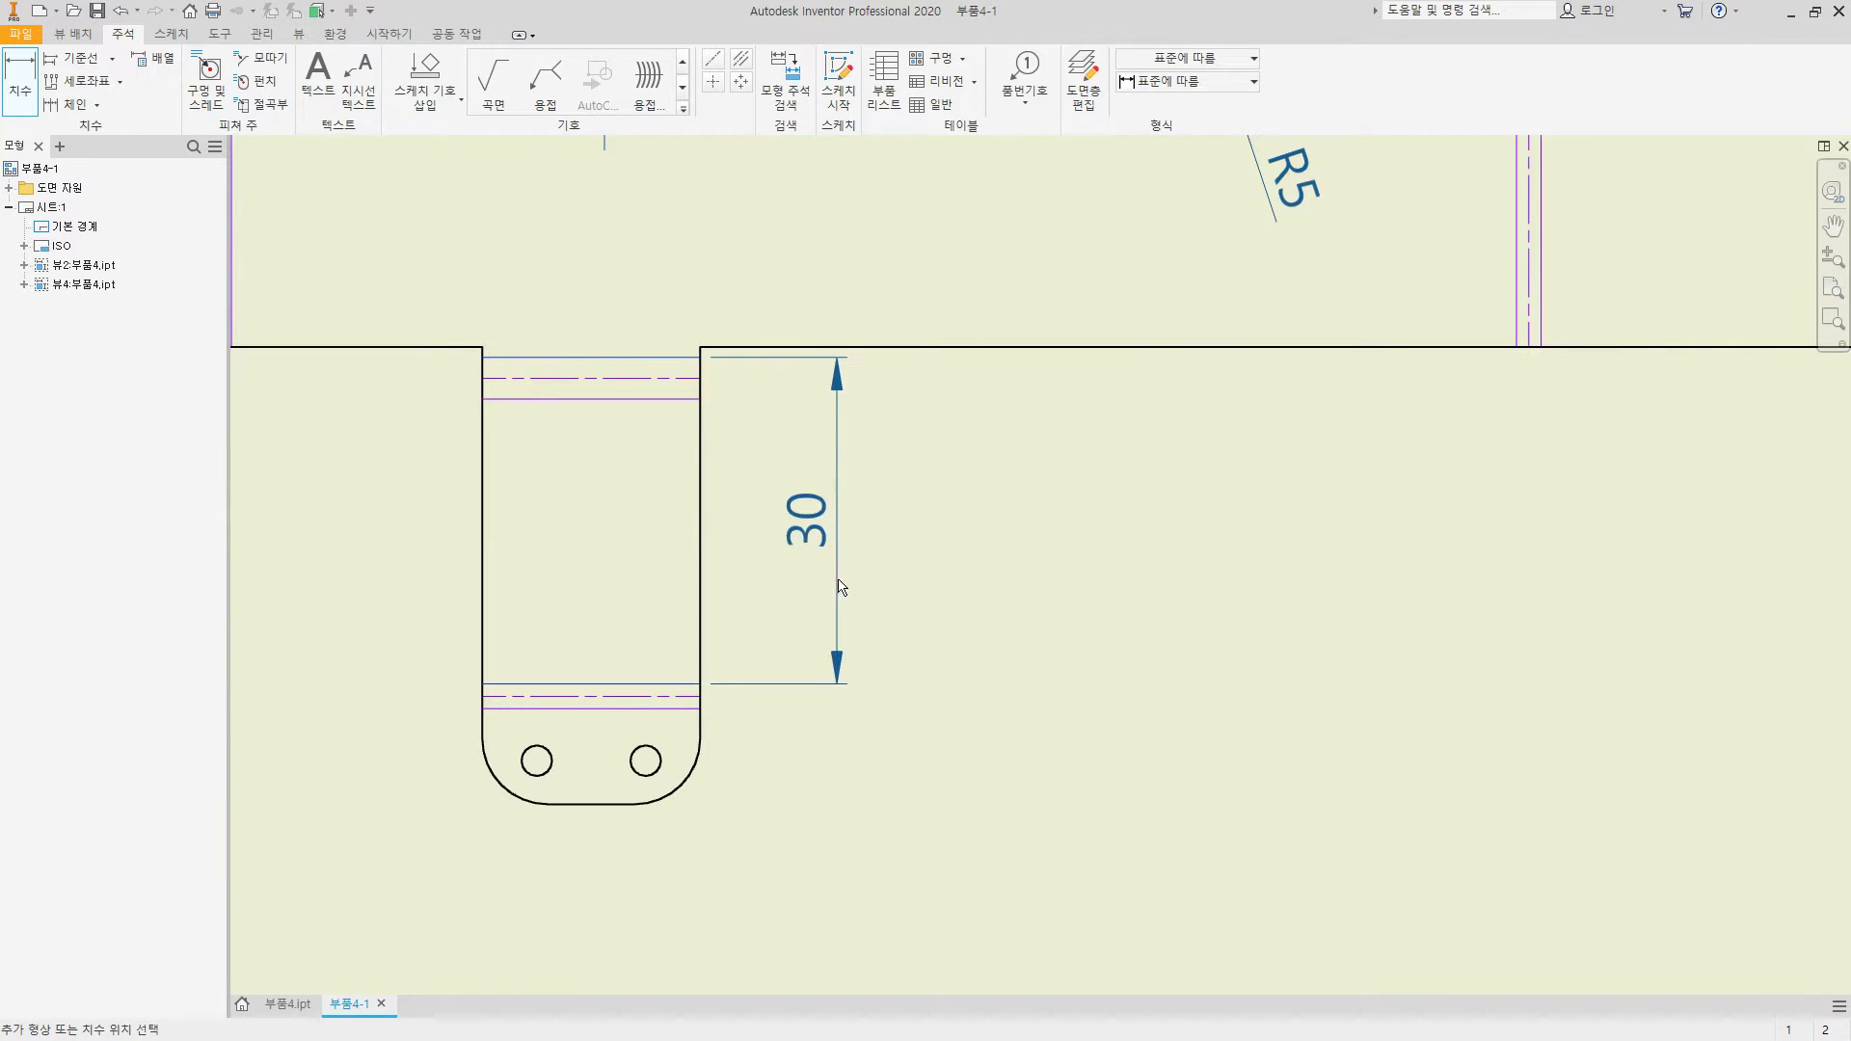
{"action": "left_click", "coordinate": [892, 347]}
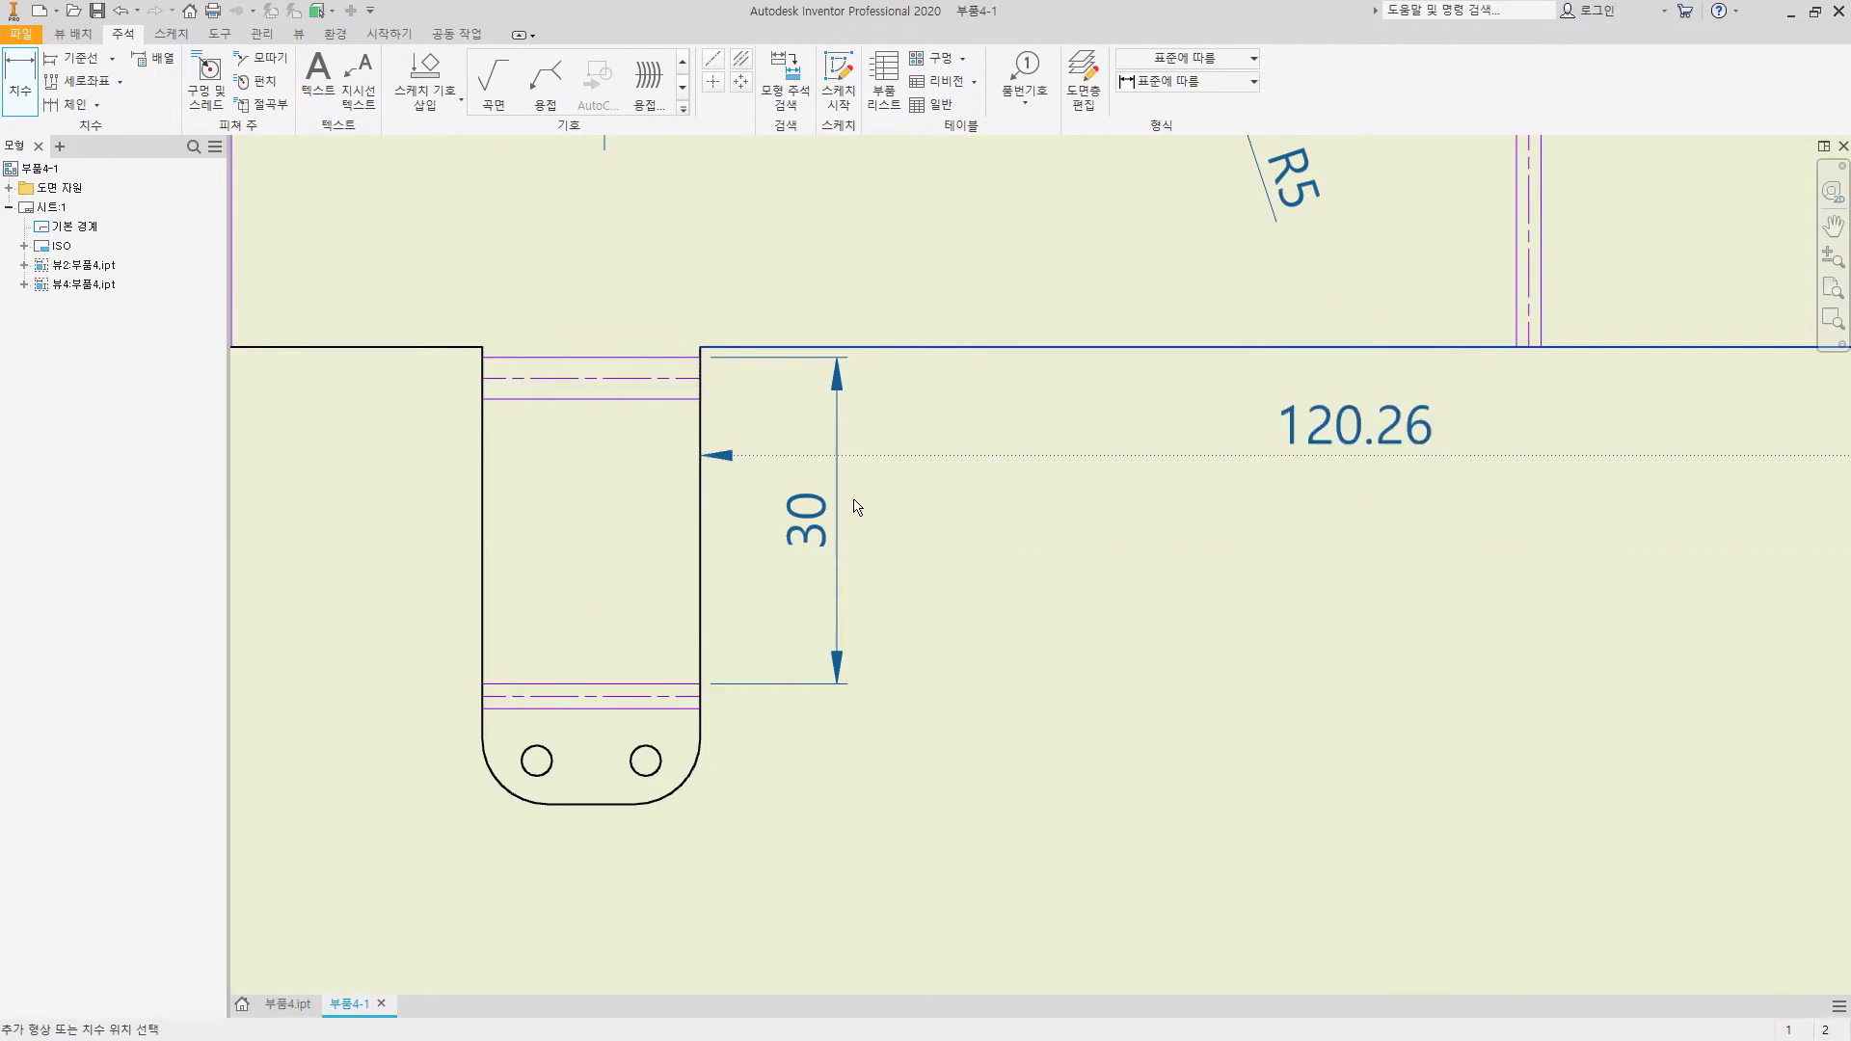
{"action": "left_click", "coordinate": [682, 710]}
{"action": "key", "text": "Escape"}
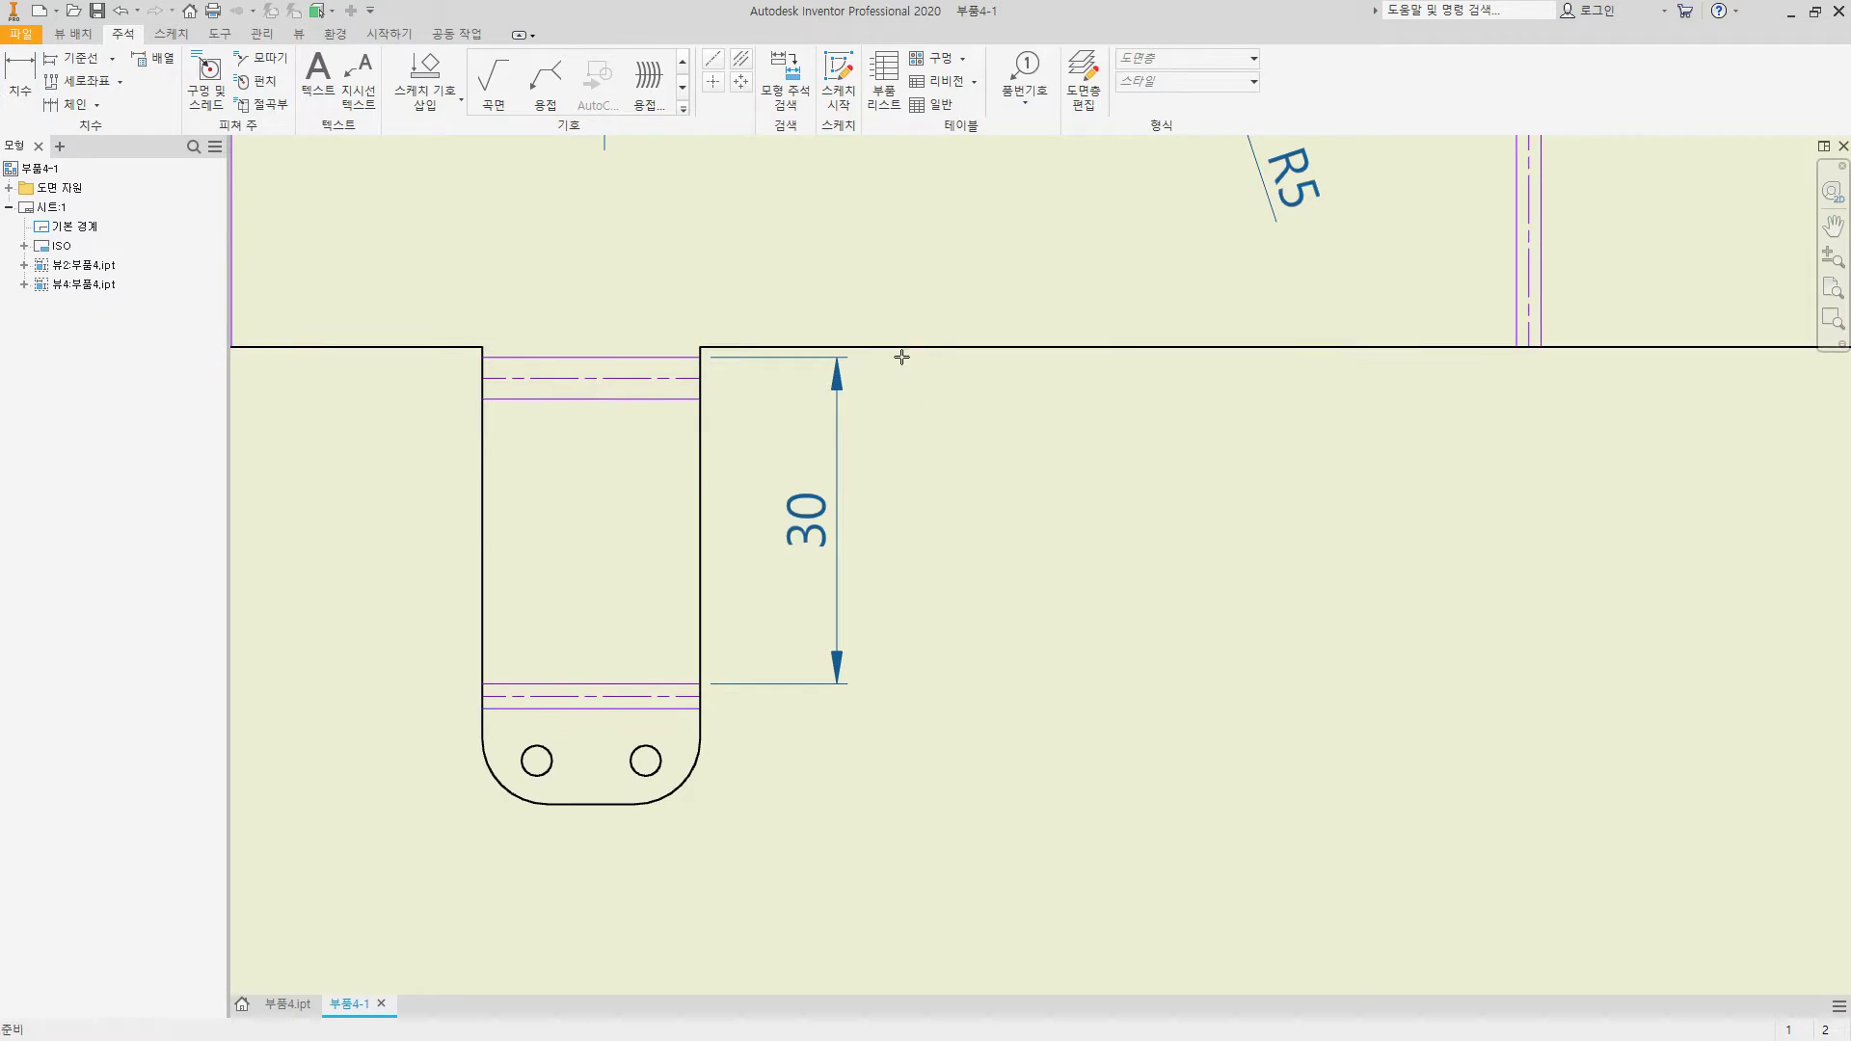
Step: Dimension the tab's full height from the flat pattern's lower edge to the tab's bottom edge, placed outside the bend distance dimension
{"action": "left_click", "coordinate": [880, 348]}
{"action": "left_click", "coordinate": [617, 804]}
{"action": "left_click", "coordinate": [983, 661]}
{"action": "key", "text": "Escape"}
Step: Add automated centerlines to the holes in the flat pattern view using the default settings
{"action": "middle_click_drag", "start_coordinate": [645, 768], "coordinate": [779, 660]}
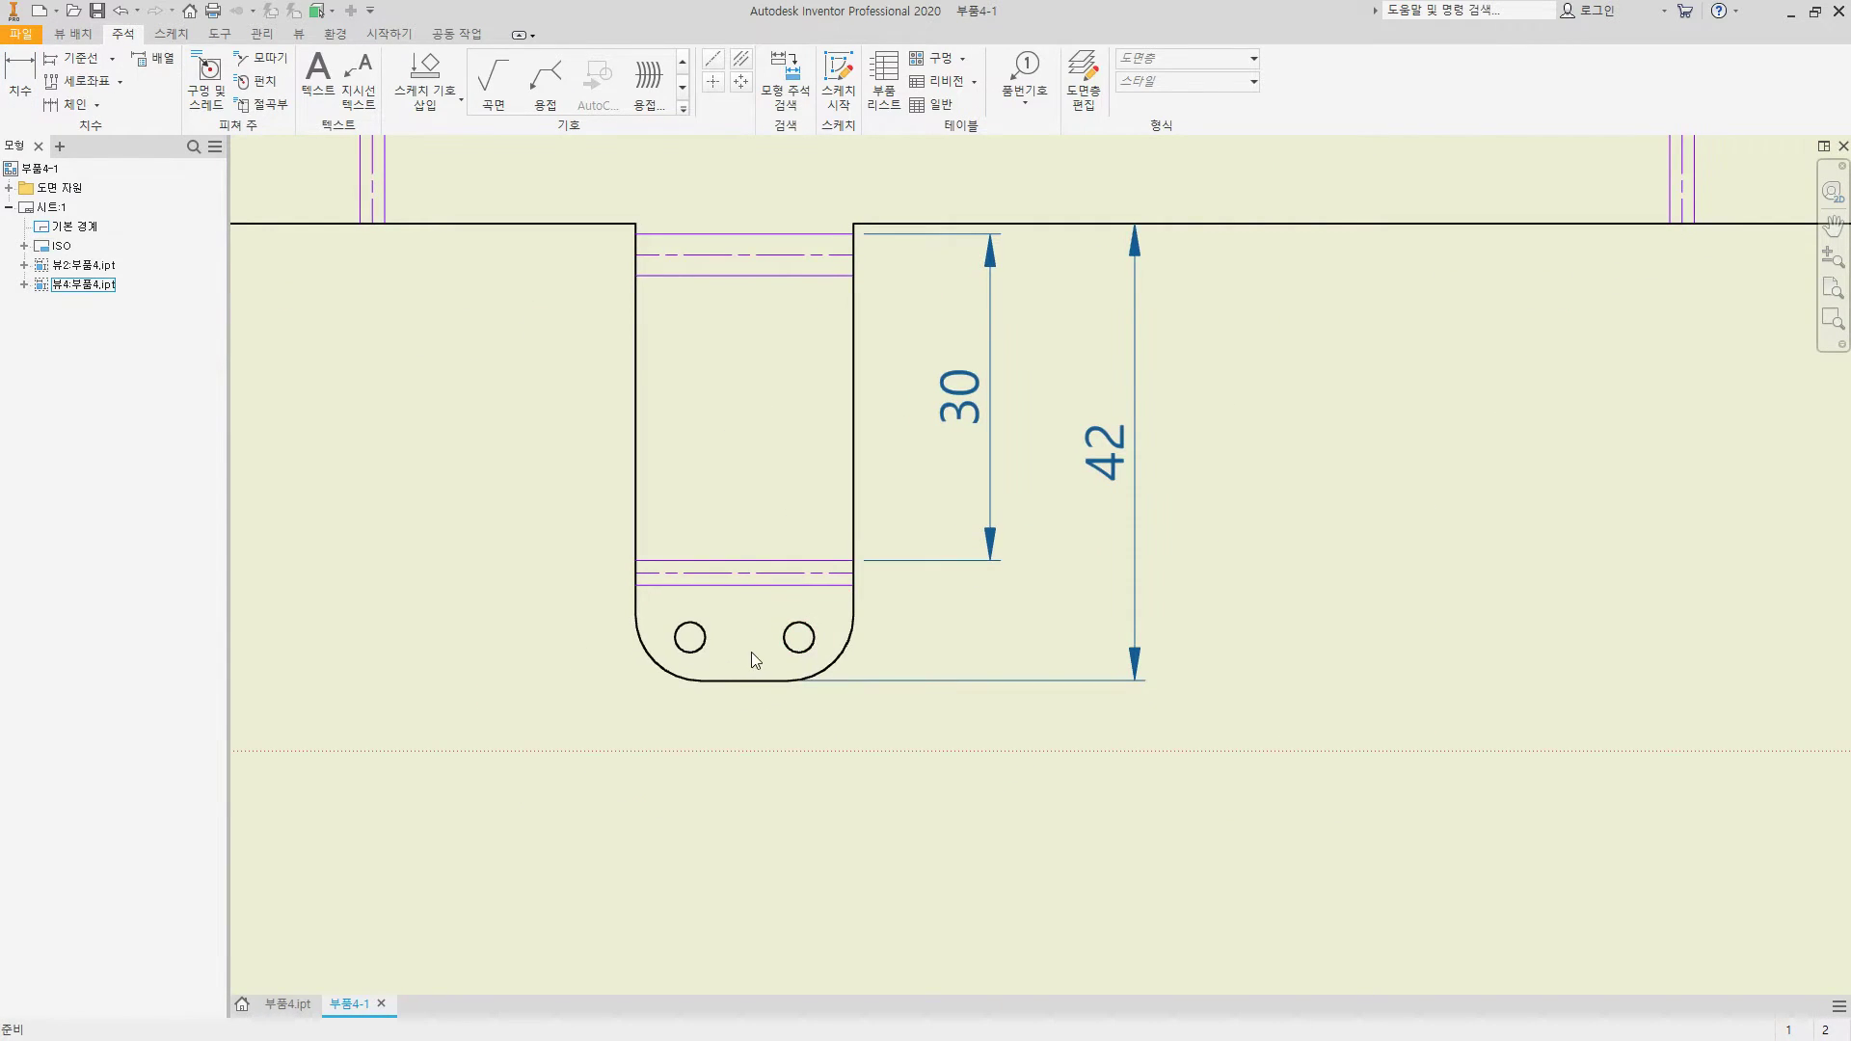
{"action": "right_click", "coordinate": [754, 661]}
{"action": "left_click", "coordinate": [779, 360]}
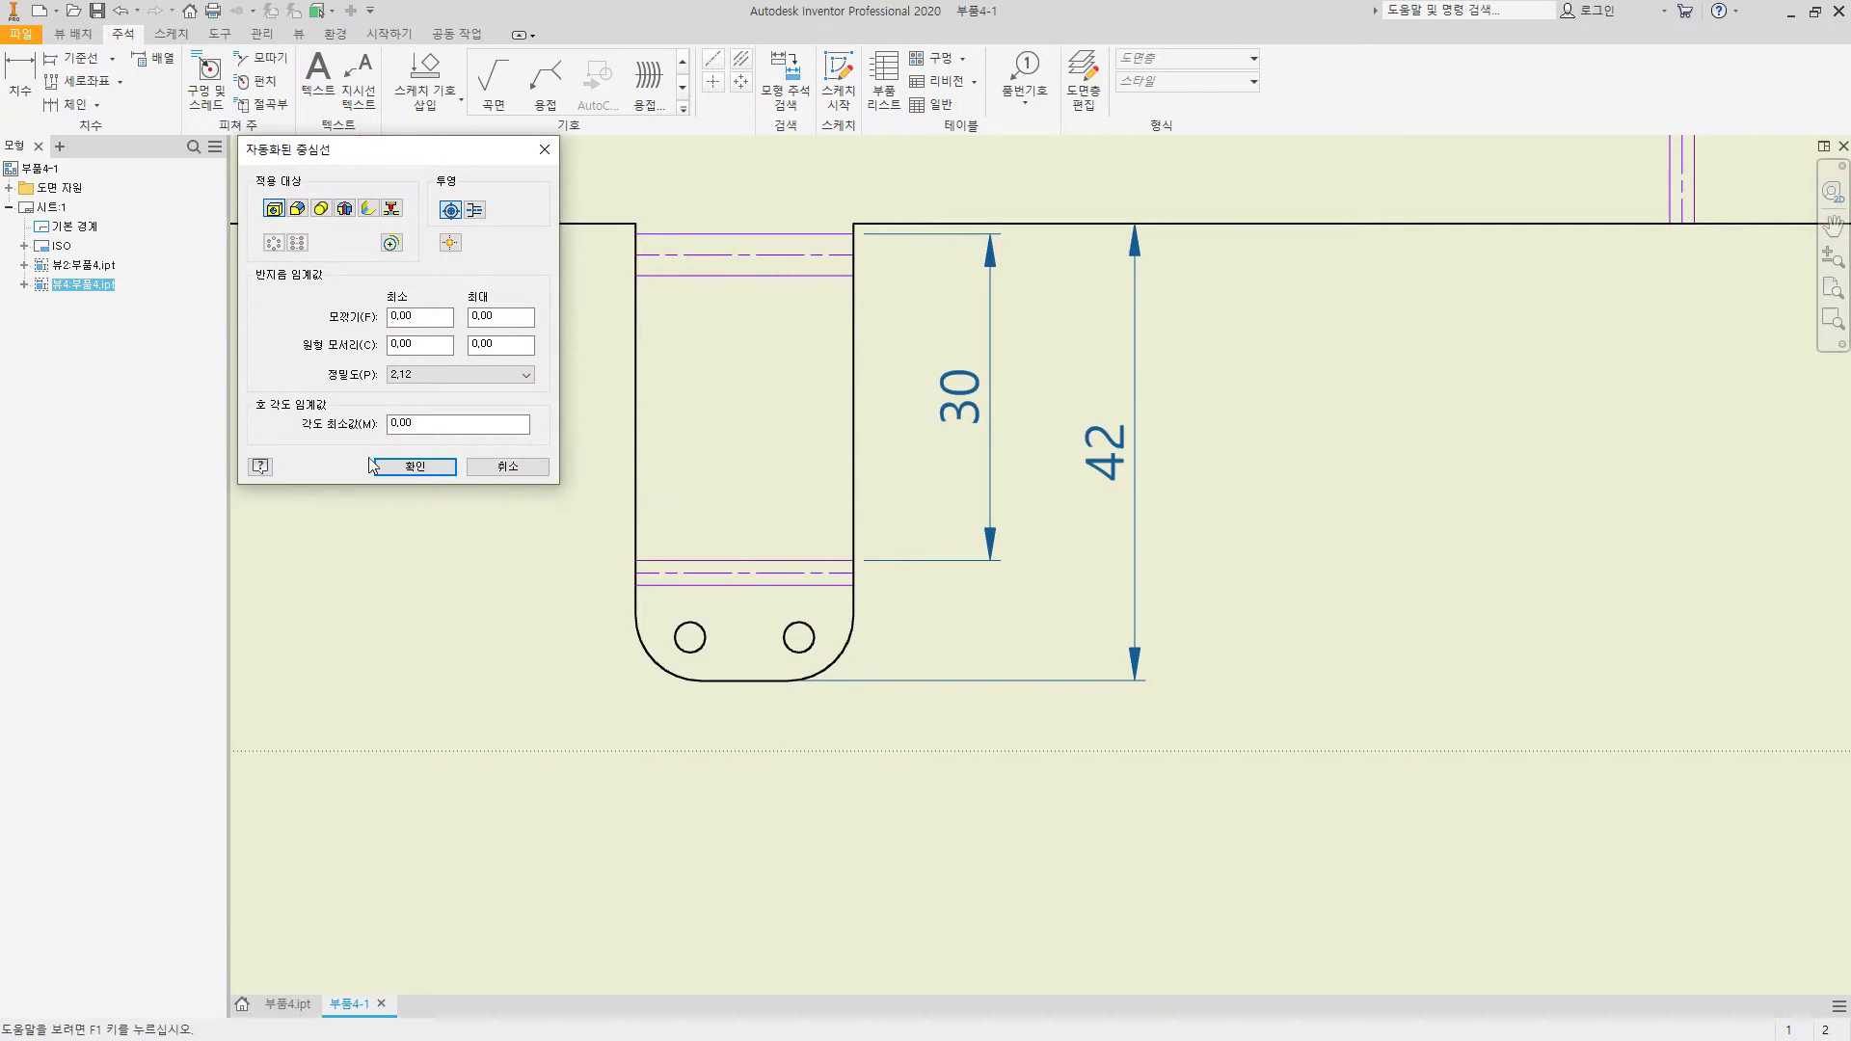
{"action": "left_click", "coordinate": [417, 468]}
Step: Dimension the vertical distance from the tab's left hole center to its bottom edge, placed to the left of the tab
{"action": "middle_click_drag", "start_coordinate": [616, 744], "coordinate": [711, 622]}
{"action": "key", "text": "d"}
{"action": "left_click", "coordinate": [743, 528]}
{"action": "left_click", "coordinate": [781, 556]}
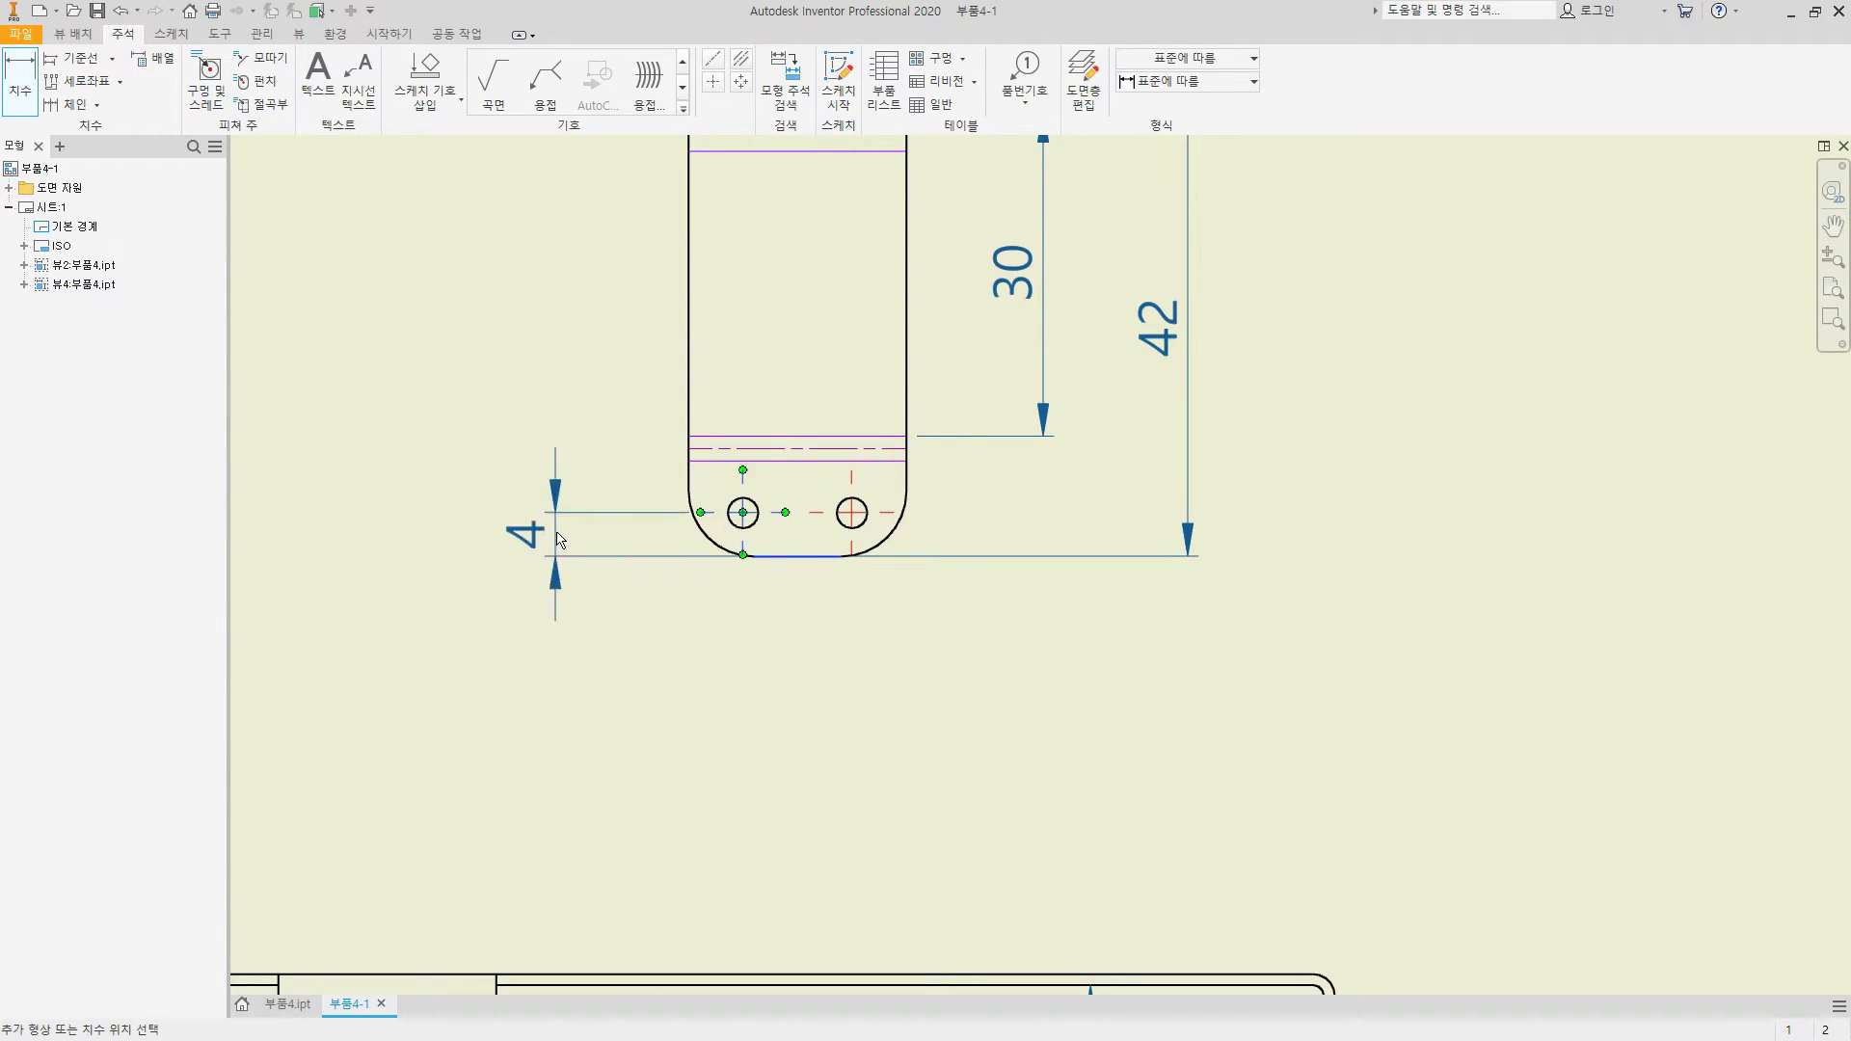
{"action": "left_click", "coordinate": [591, 555]}
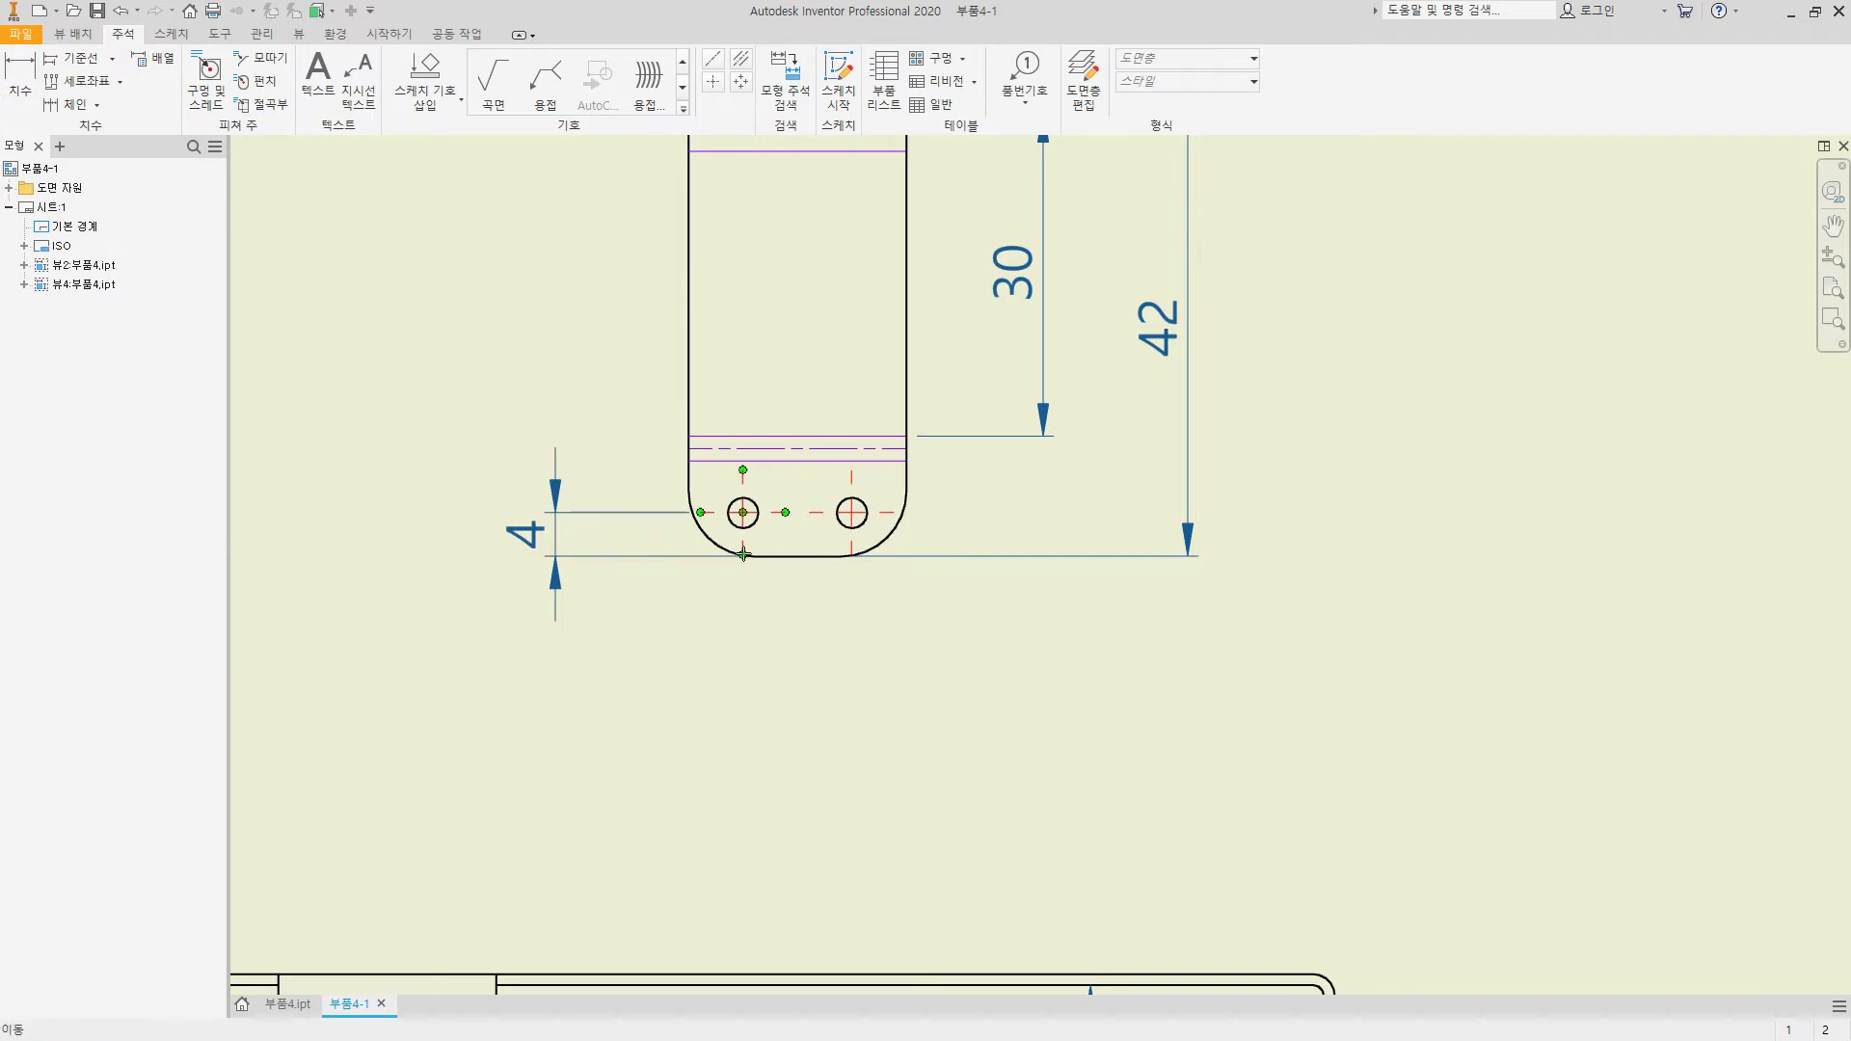
Step: Dimension the length of the tab's straight bottom edge below it and the radius of its lower right corner
{"action": "left_click", "coordinate": [843, 558]}
{"action": "left_click", "coordinate": [835, 747]}
{"action": "left_click", "coordinate": [886, 539]}
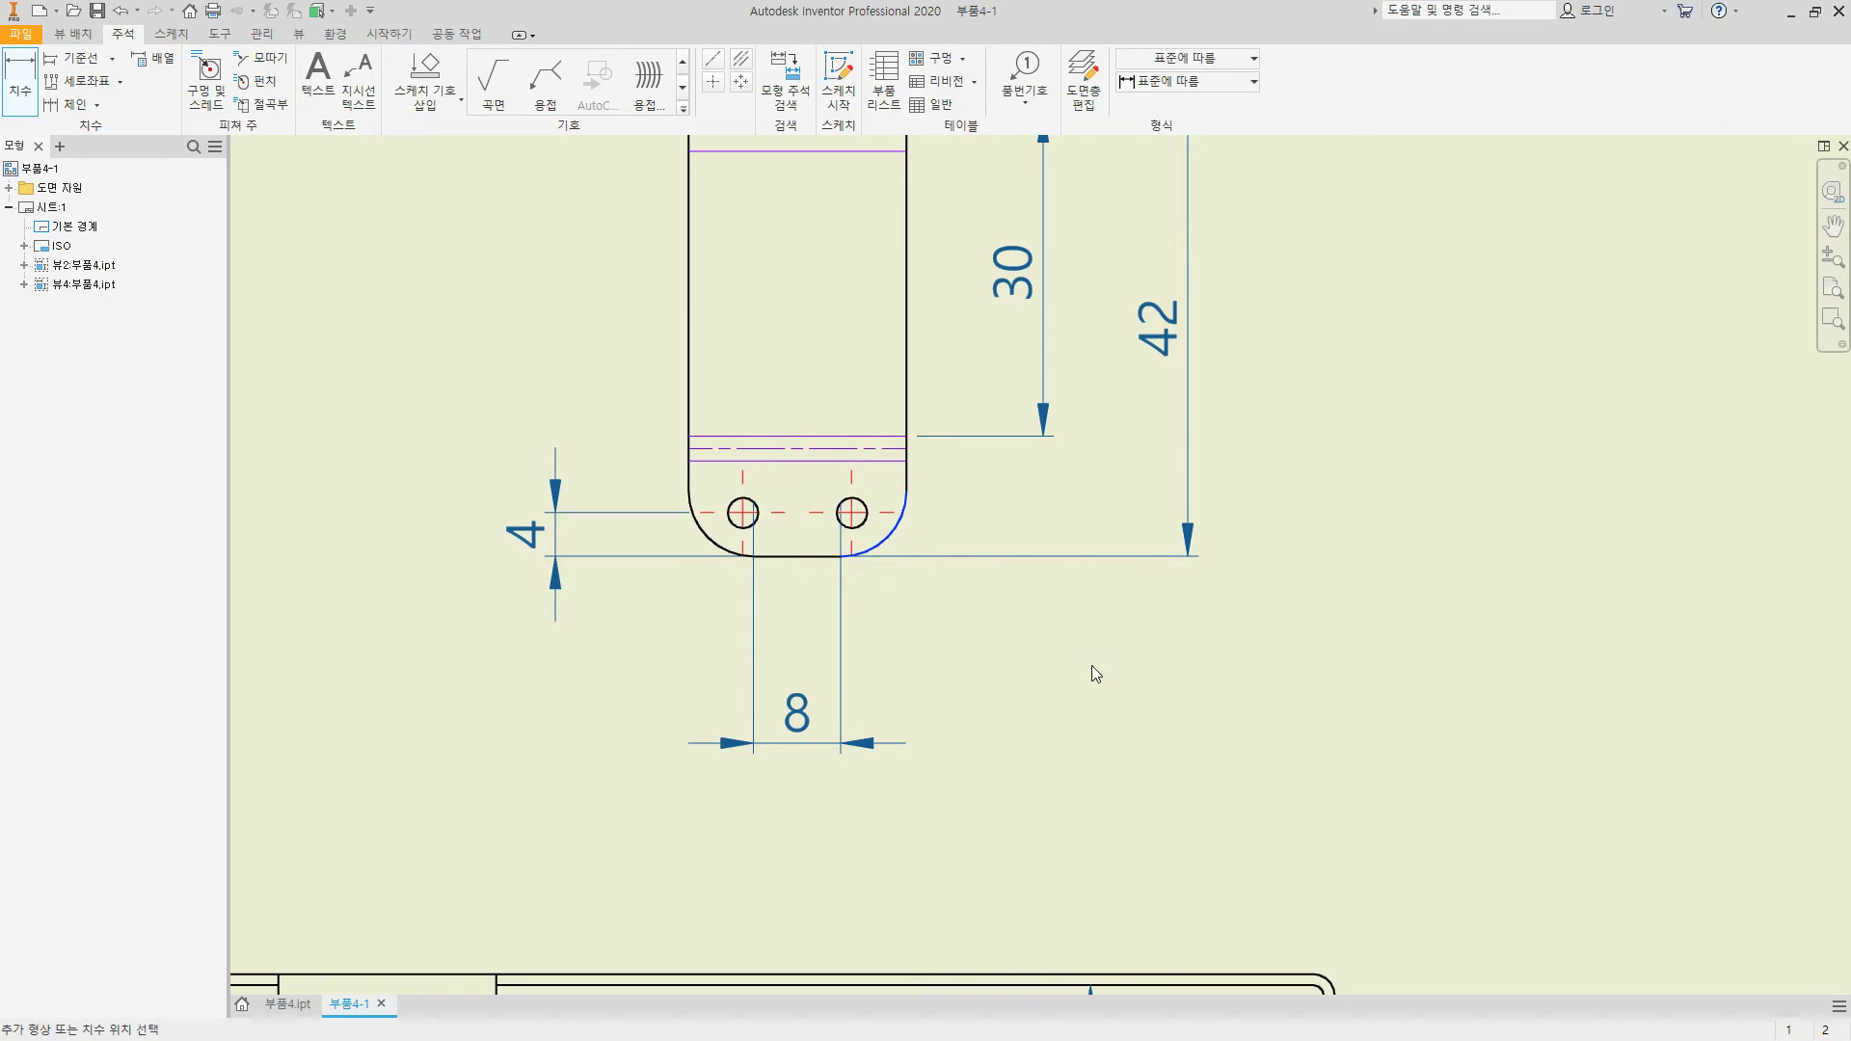
{"action": "left_click", "coordinate": [1002, 640]}
{"action": "key", "text": "Escape"}
Step: Dimension the small vertical offset between the flat pattern's lower edge and the tab's upper bend line, placed left of the tab
{"action": "scroll", "coordinate": [1002, 640], "scroll_direction": "down", "scroll_amount": 3}
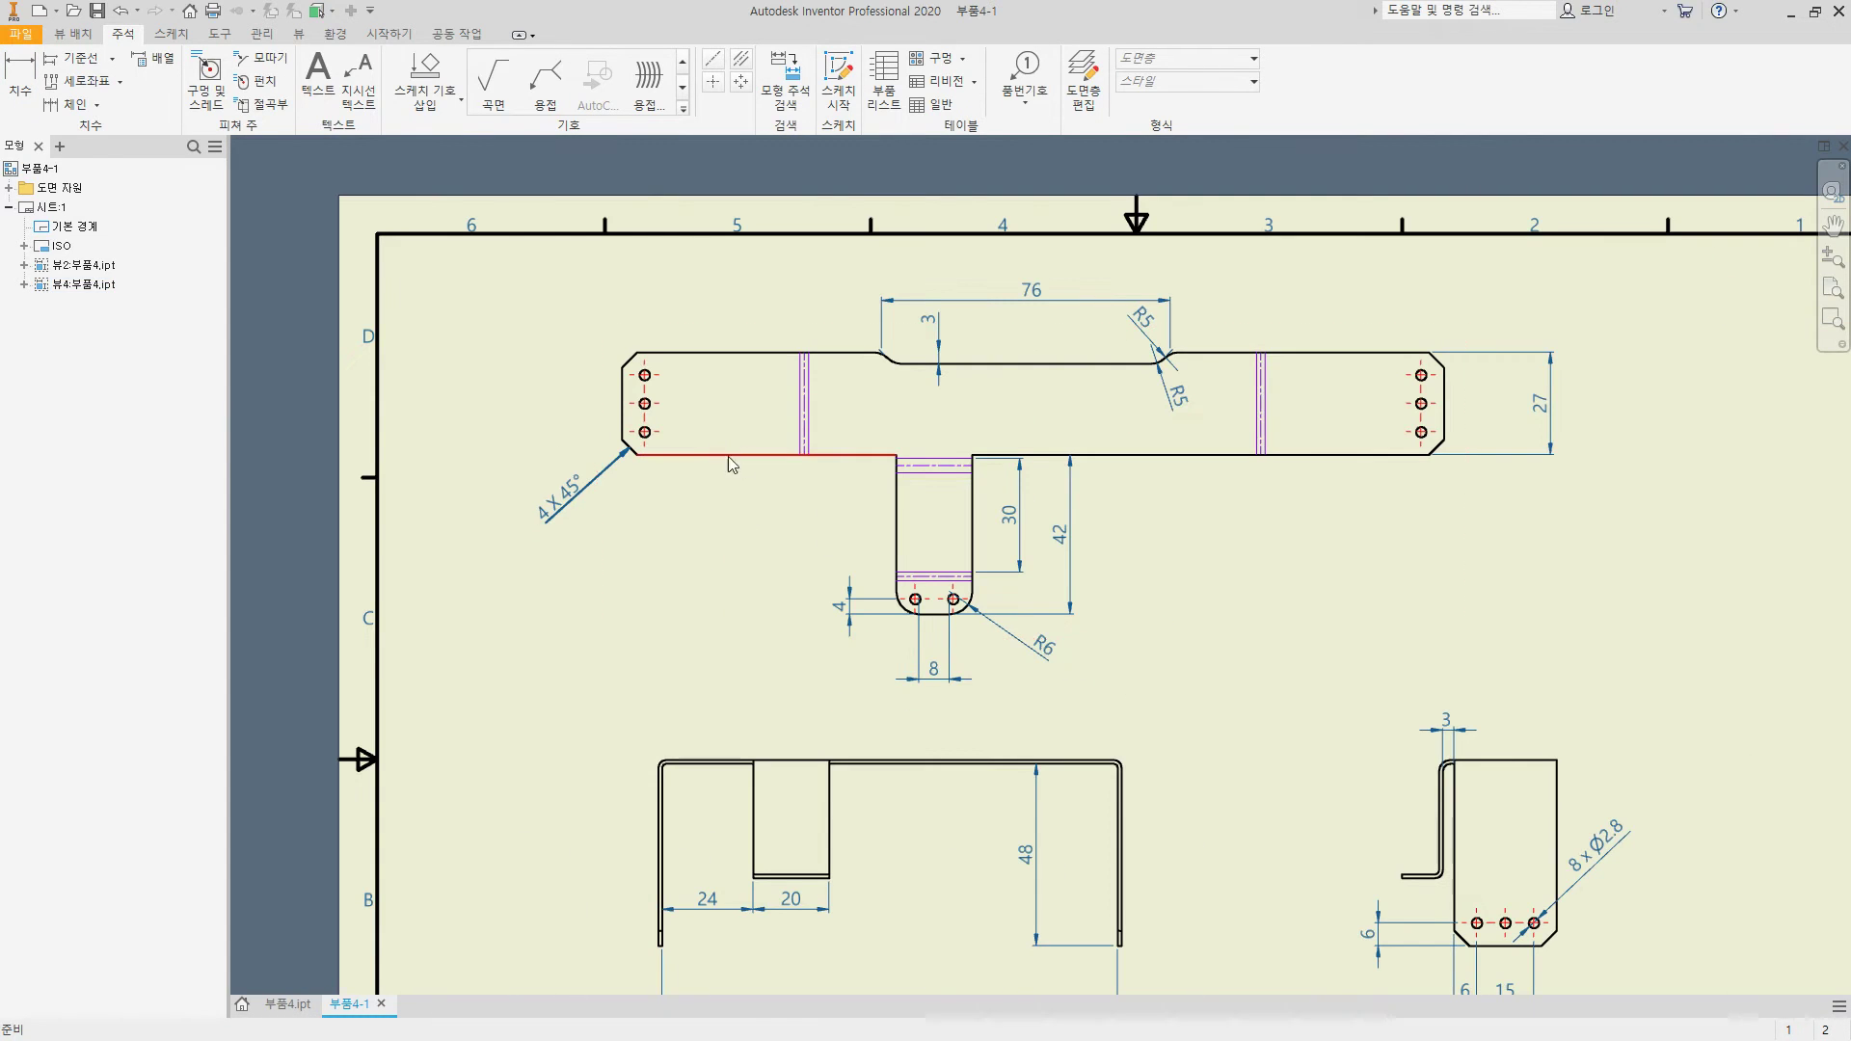
{"action": "scroll", "coordinate": [895, 470], "scroll_direction": "up", "scroll_amount": 5}
{"action": "left_click", "coordinate": [742, 640]}
{"action": "left_click", "coordinate": [620, 596]}
{"action": "scroll", "coordinate": [588, 630], "scroll_direction": "down", "scroll_amount": 4}
{"action": "left_click", "coordinate": [576, 629]}
Step: Move the folded front view slightly lower on the sheet, together with its aligned side view
{"action": "scroll", "coordinate": [576, 630], "scroll_direction": "down", "scroll_amount": 4}
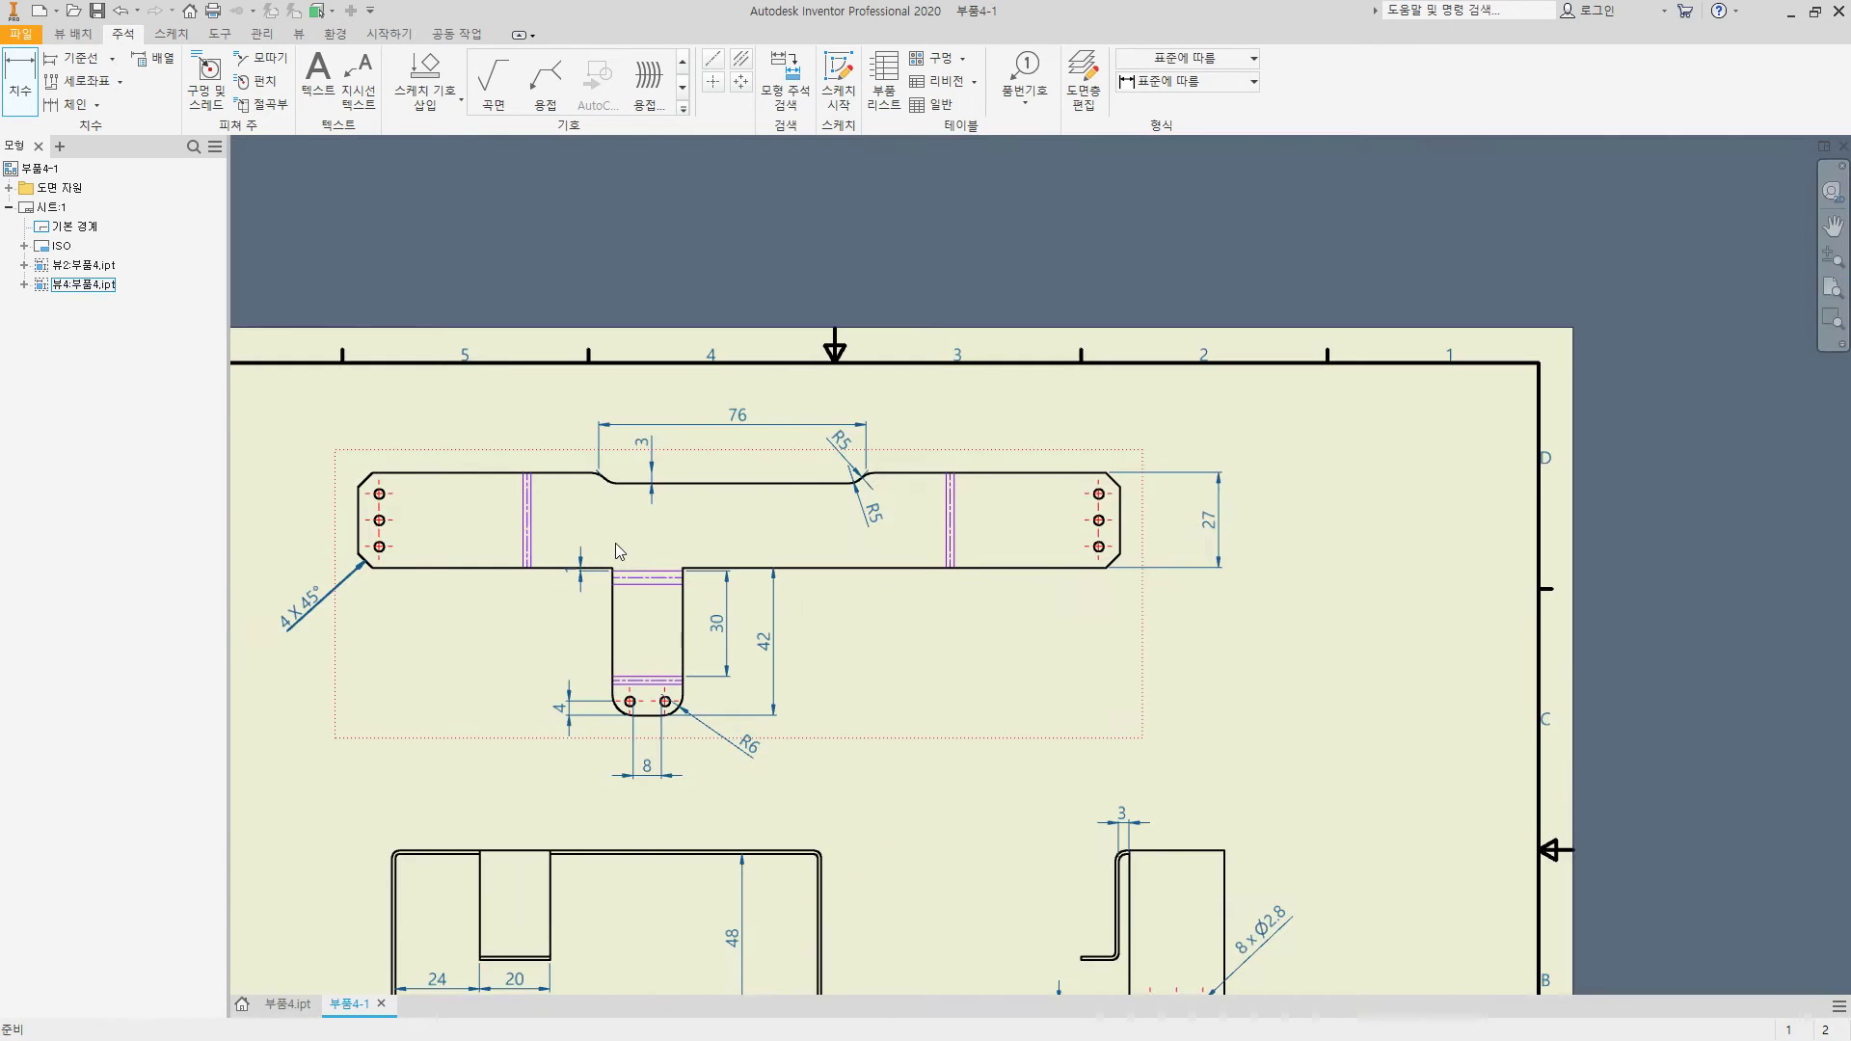
{"action": "key", "text": "Escape"}
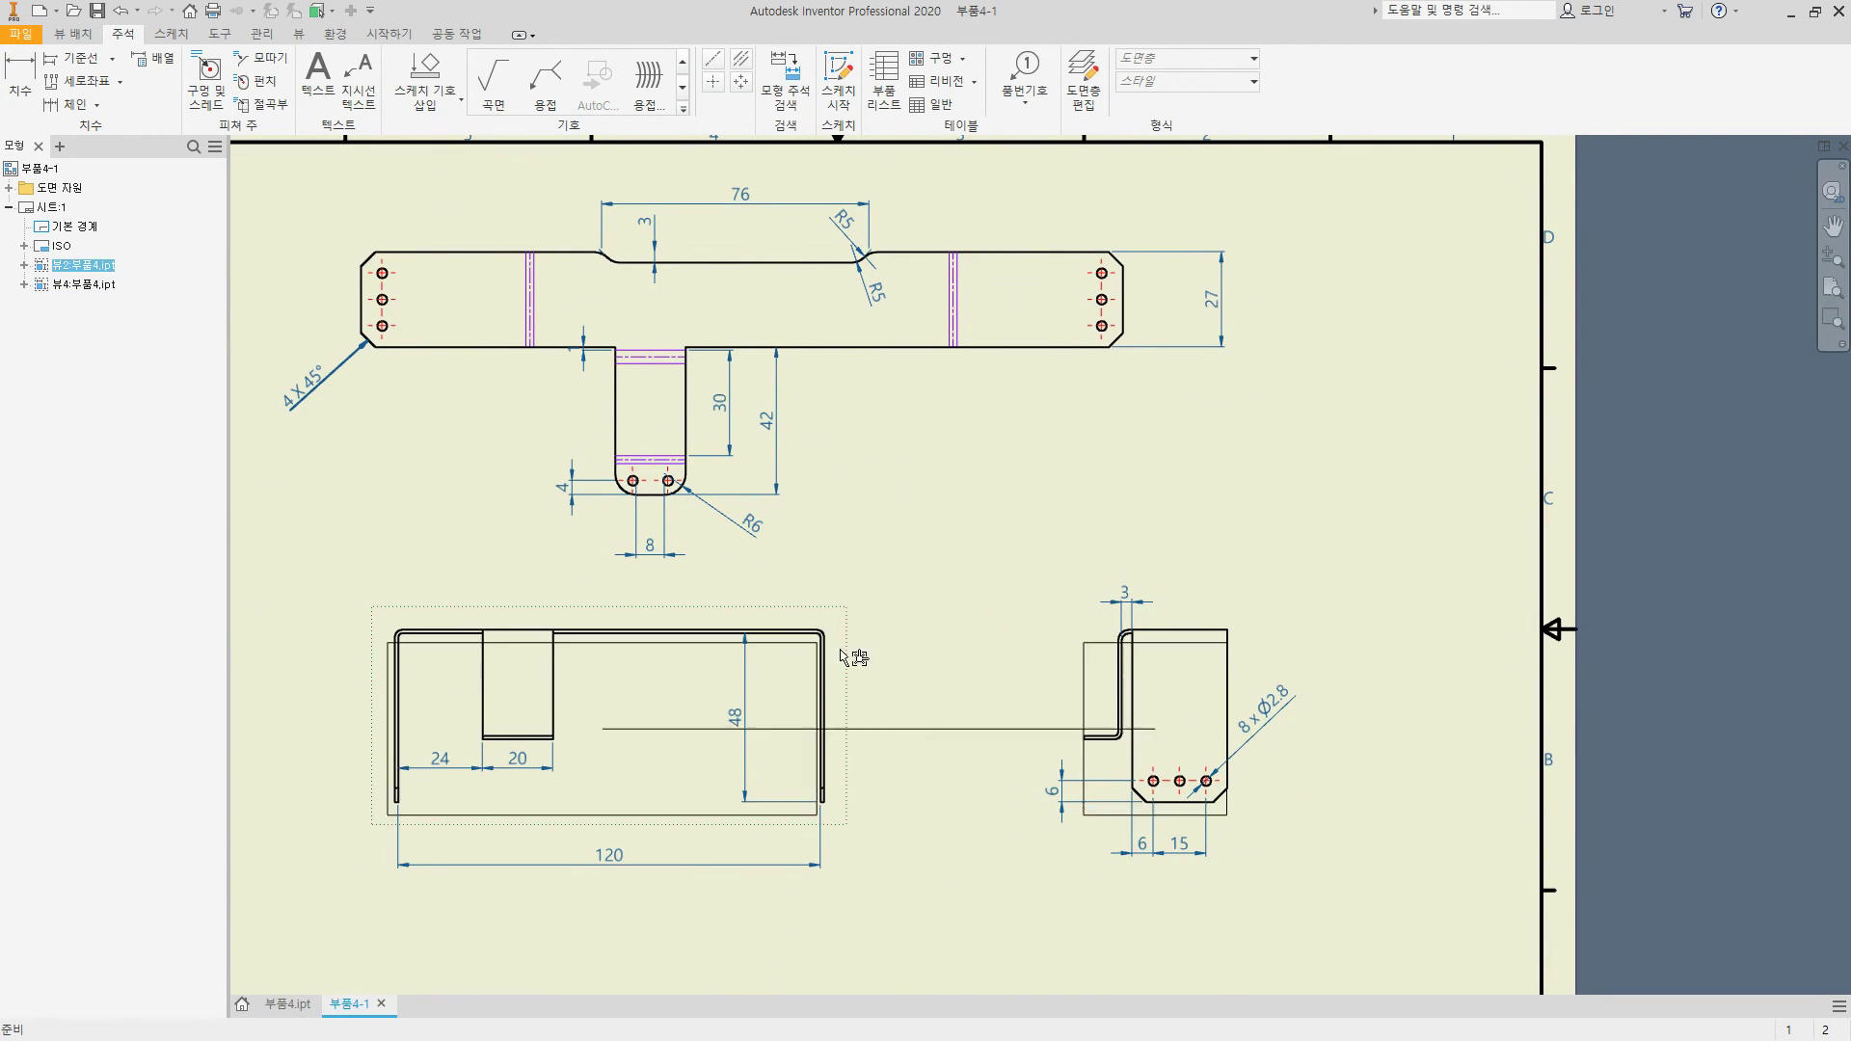
{"action": "middle_click_drag", "start_coordinate": [835, 658], "coordinate": [895, 620]}
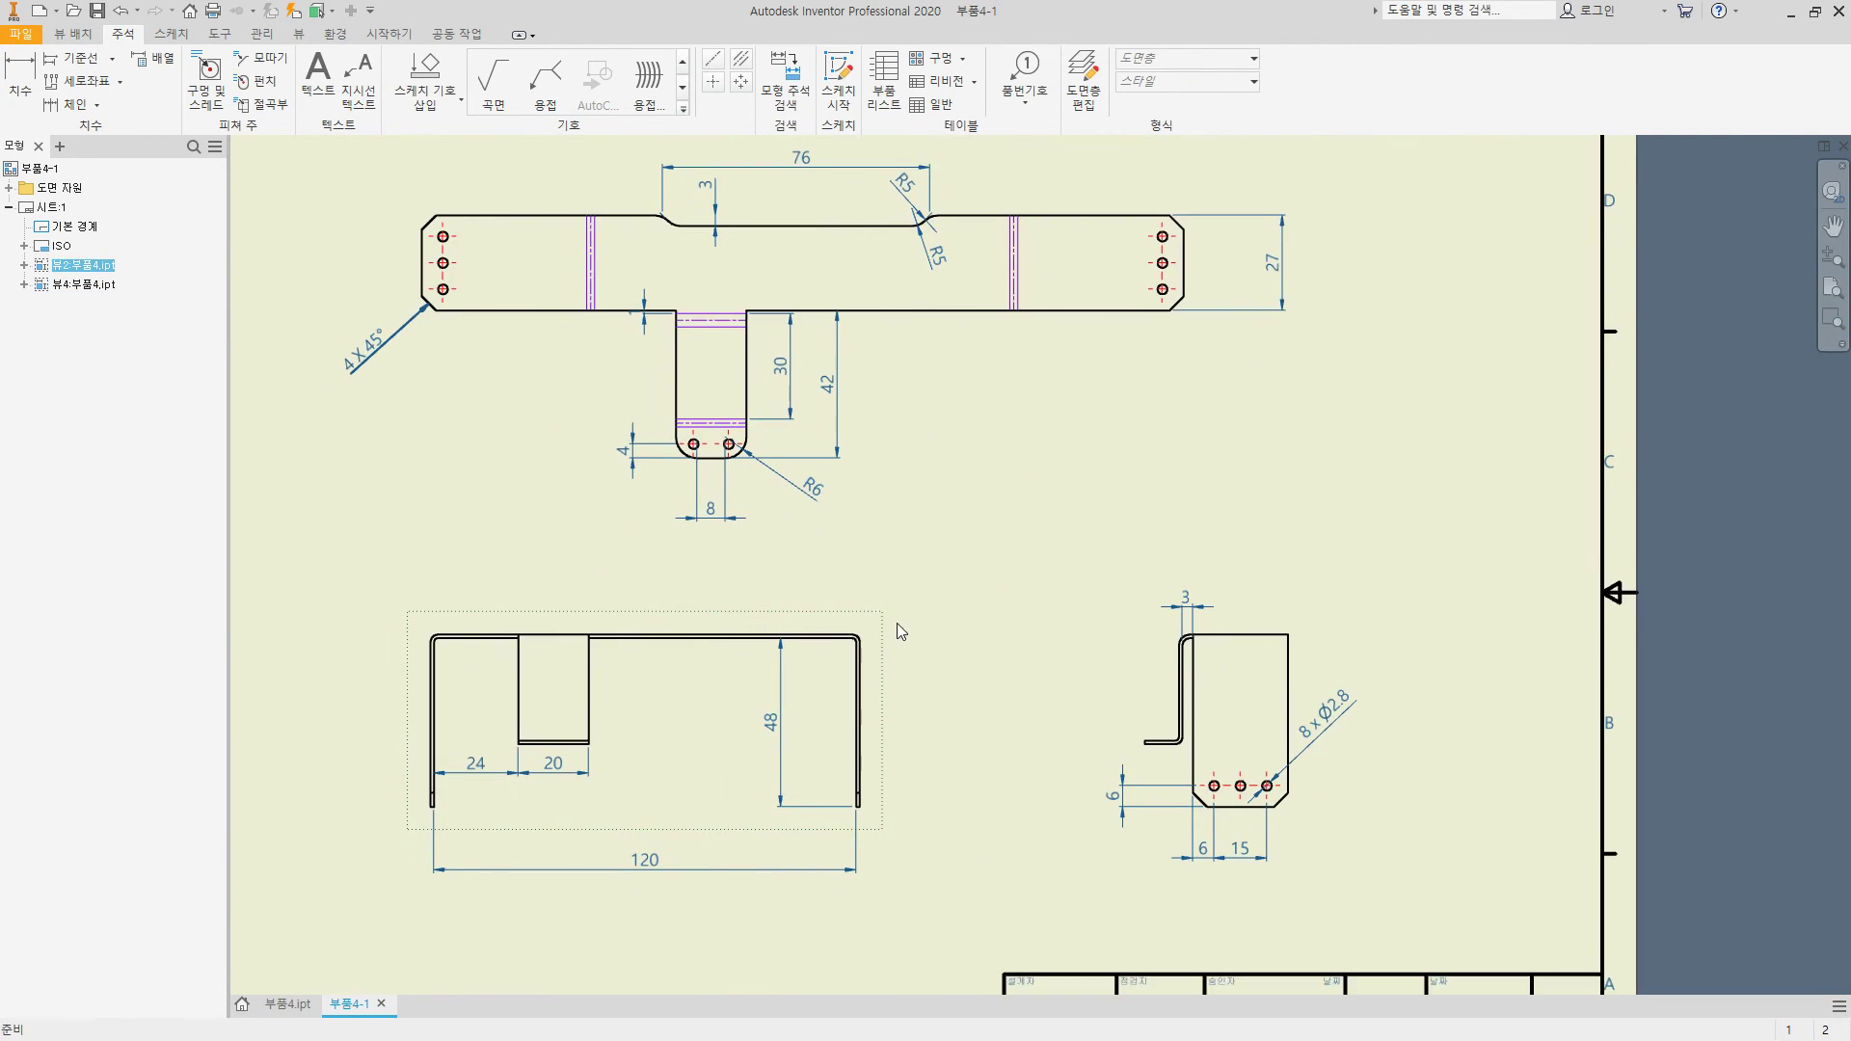